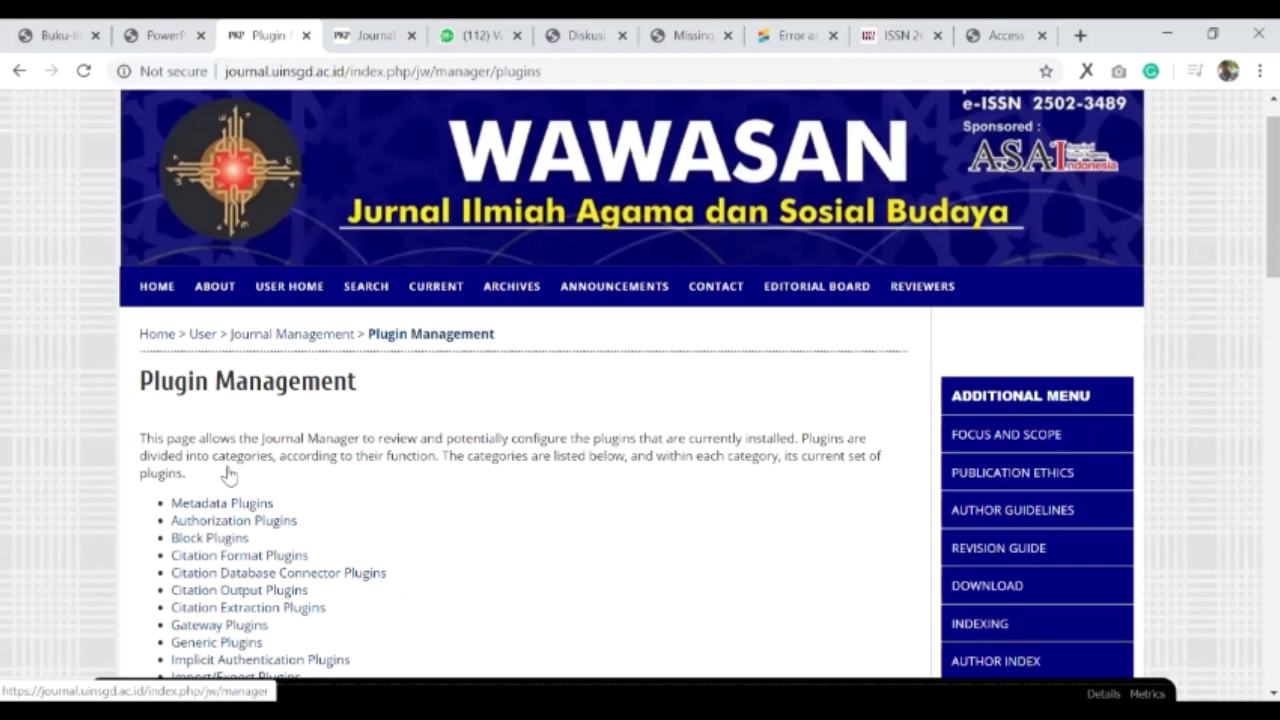
- Go to Public Identifier Plugins and open the DOI plugin's settings
click(265, 466)
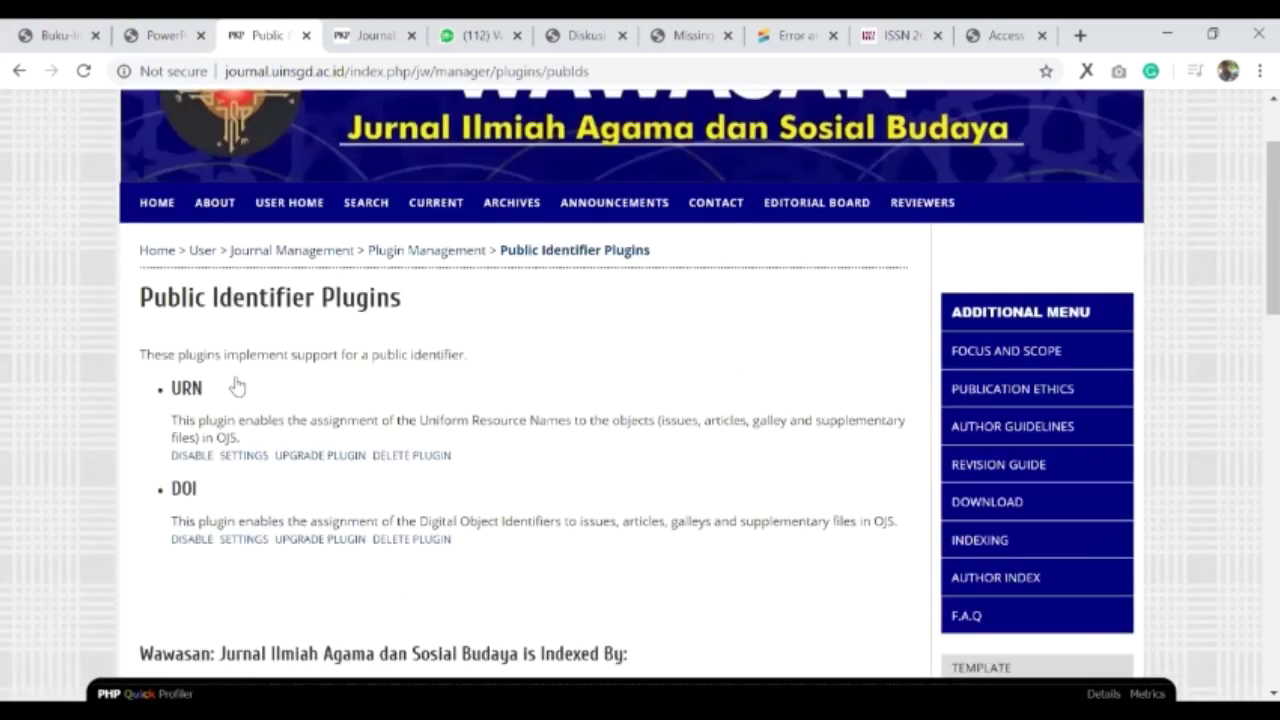
scroll(213, 482, down, 1)
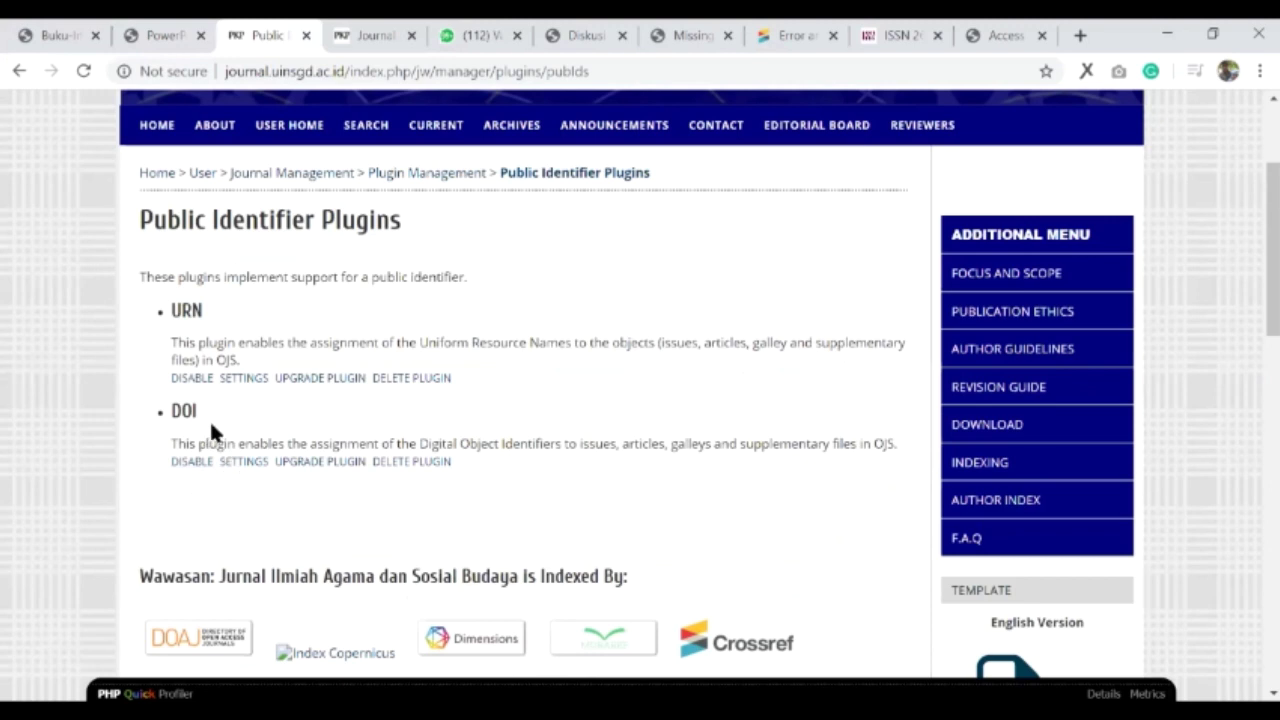
scroll(211, 424, down, 1)
scroll(209, 443, up, 1)
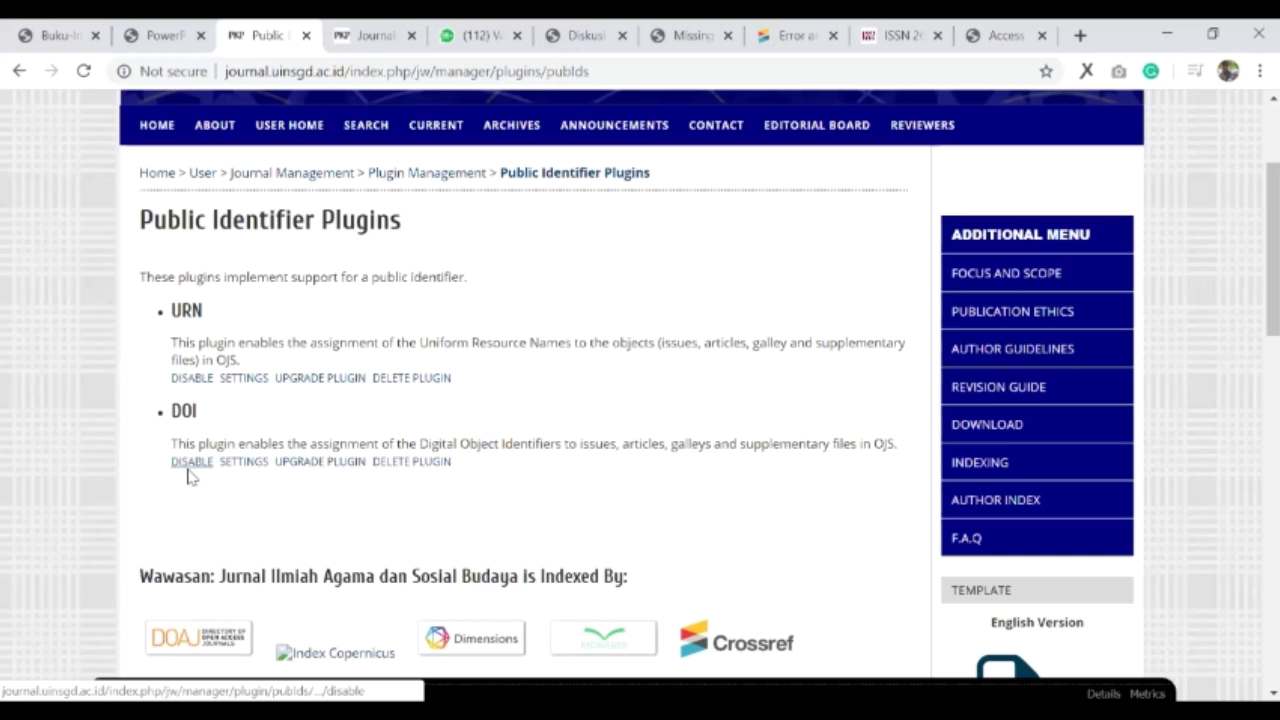
click(236, 465)
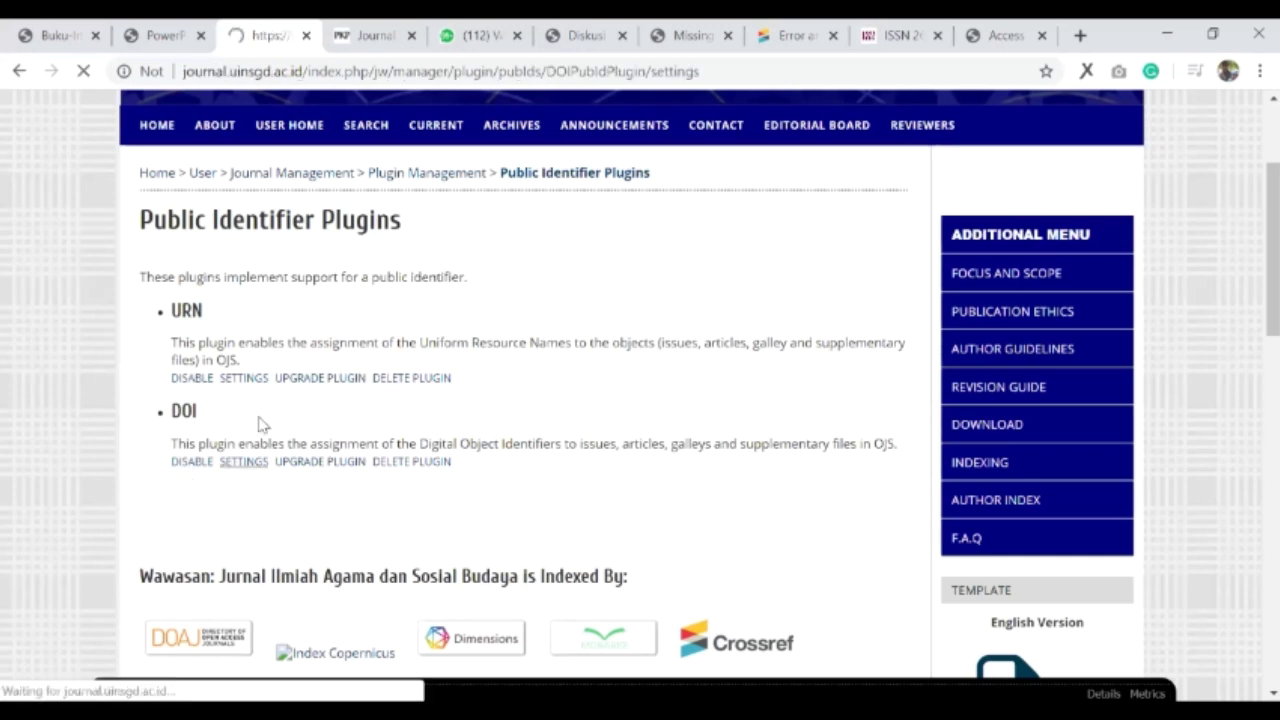
- Tick Issues and Articles for DOI assignment under Journal Content, keeping prefix 10.15575
scroll(415, 380, down, 3)
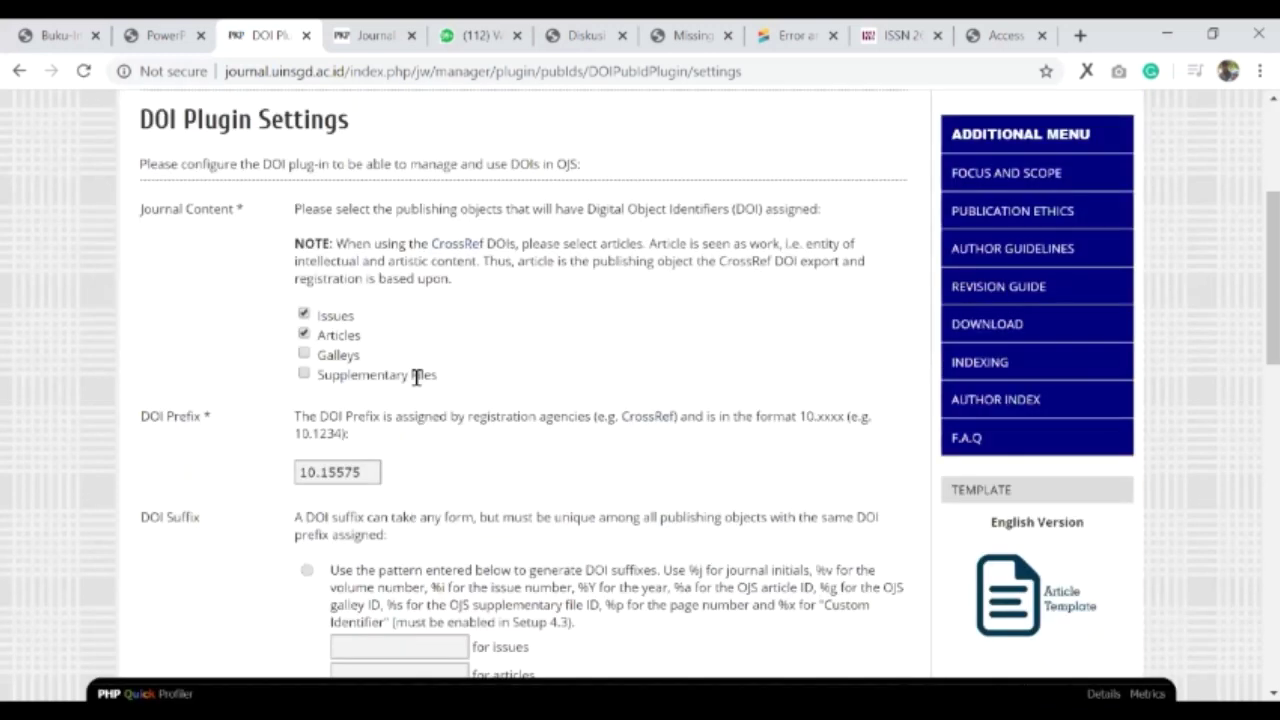
scroll(415, 380, up, 1)
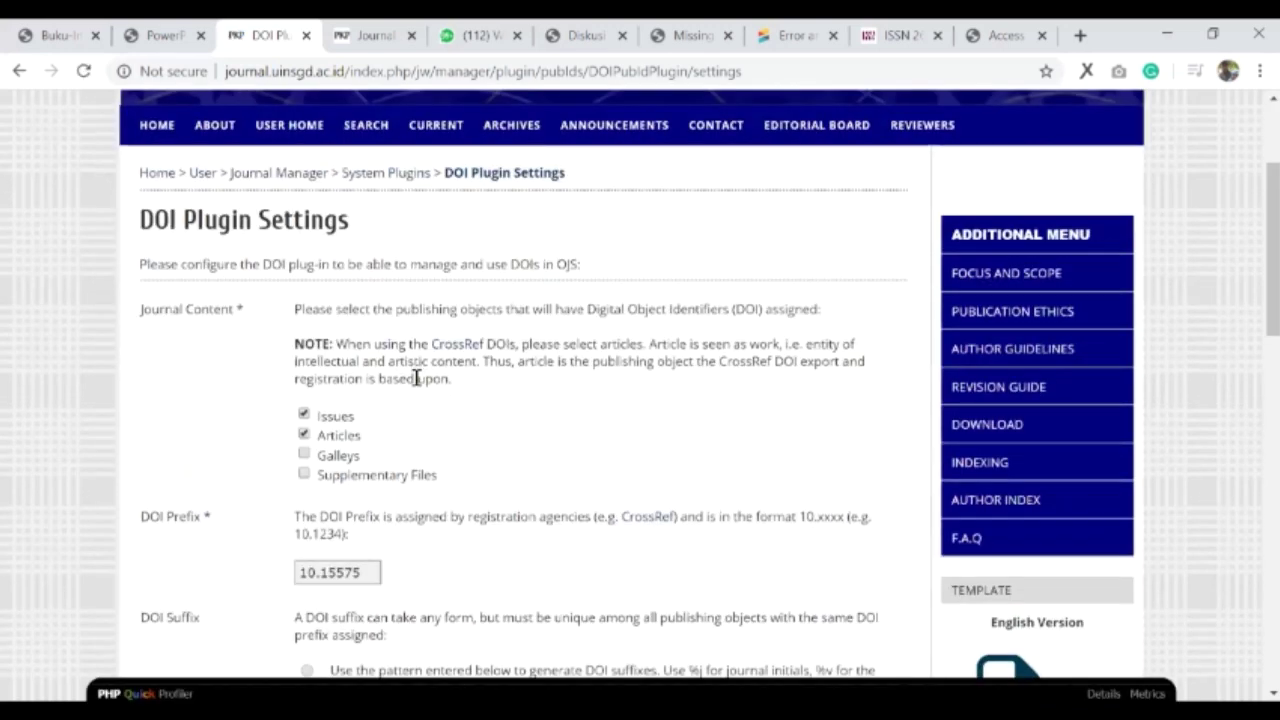
click(304, 435)
click(304, 413)
click(304, 413)
scroll(201, 148, up, 3)
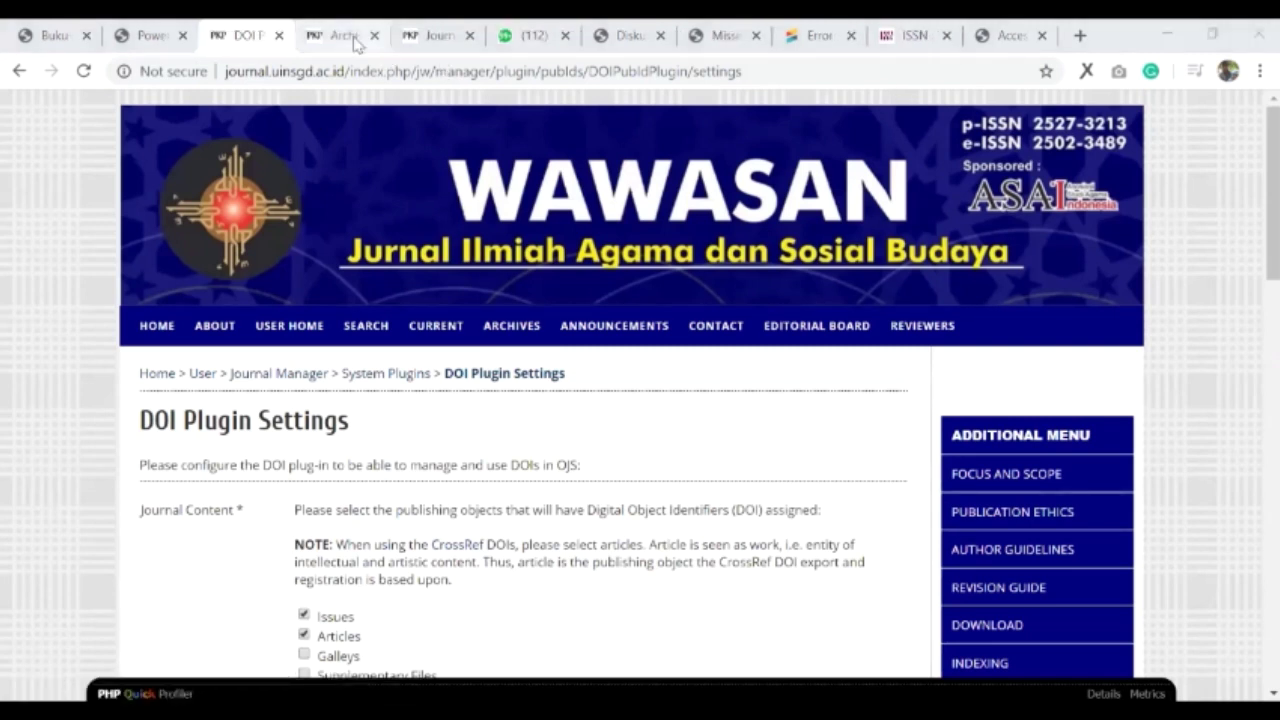
- Open the Vol 4, No 1 (2019) issue from the journal archives
key(ctrl+Tab)
scroll(288, 340, down, 2)
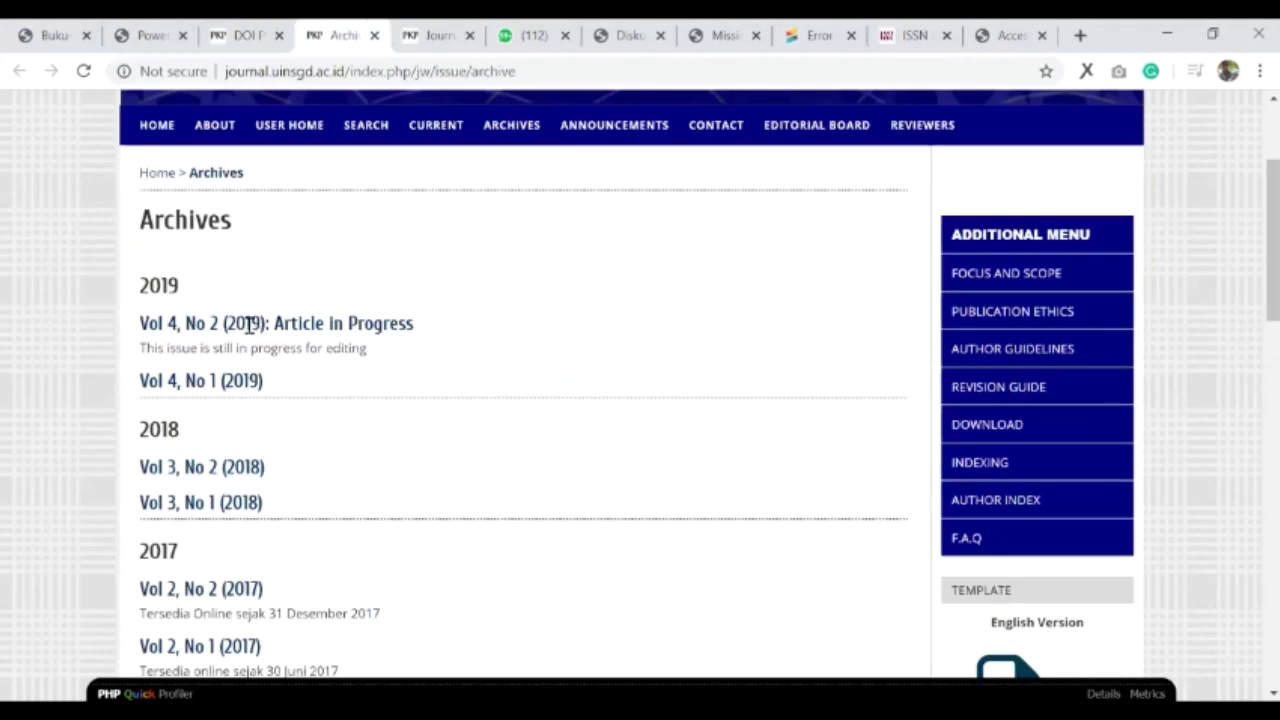
scroll(251, 329, down, 1)
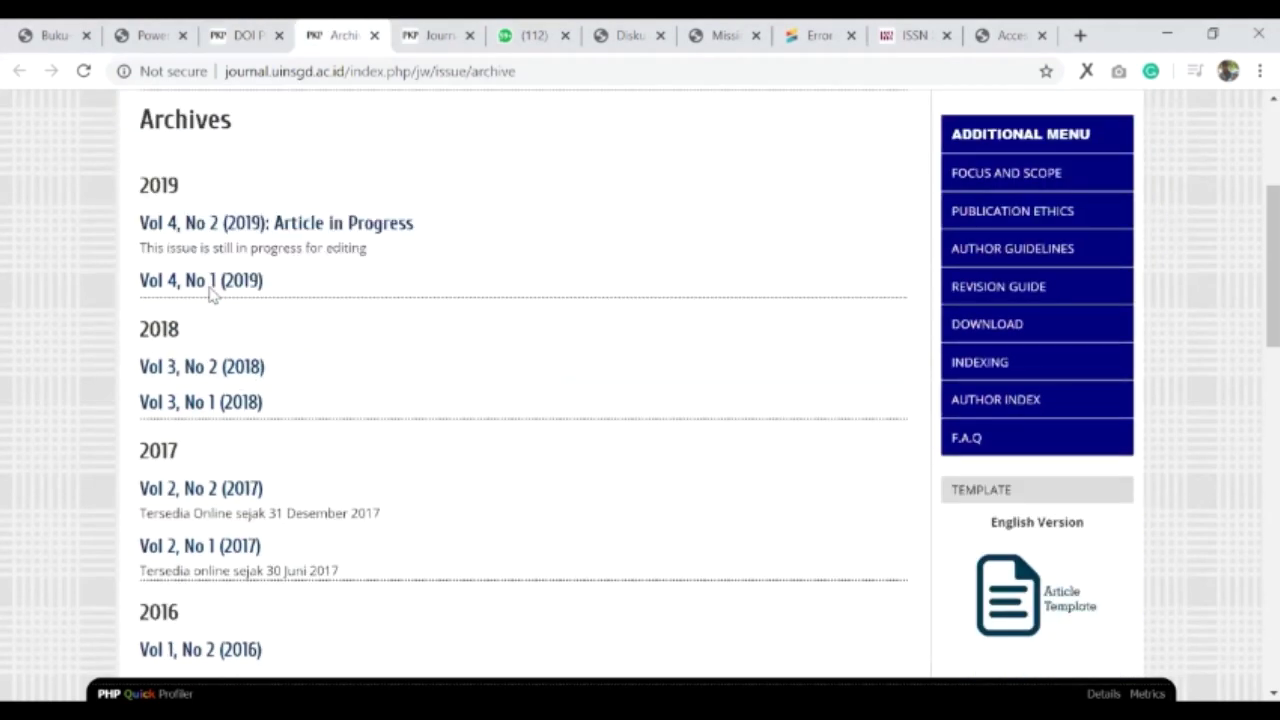
click(209, 288)
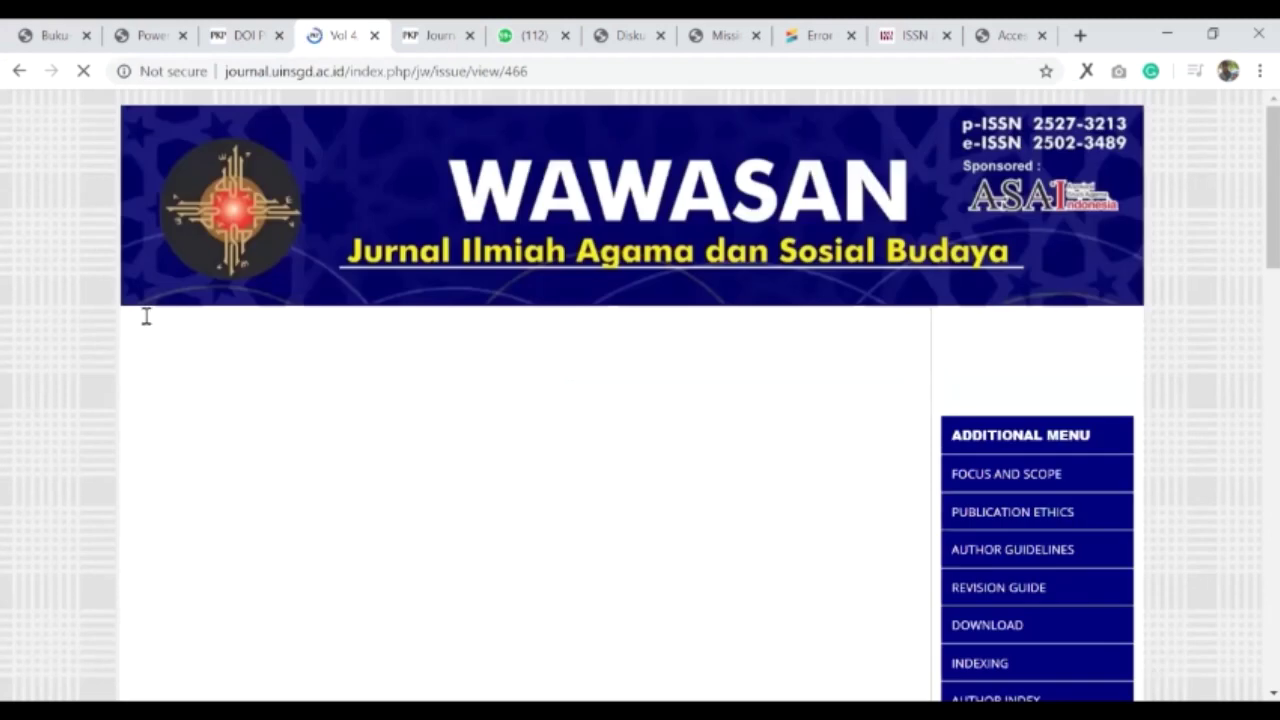
- Select the issue DOI 10.15575/jw.v4i1, then return to the DOI plugin settings
scroll(270, 318, down, 1)
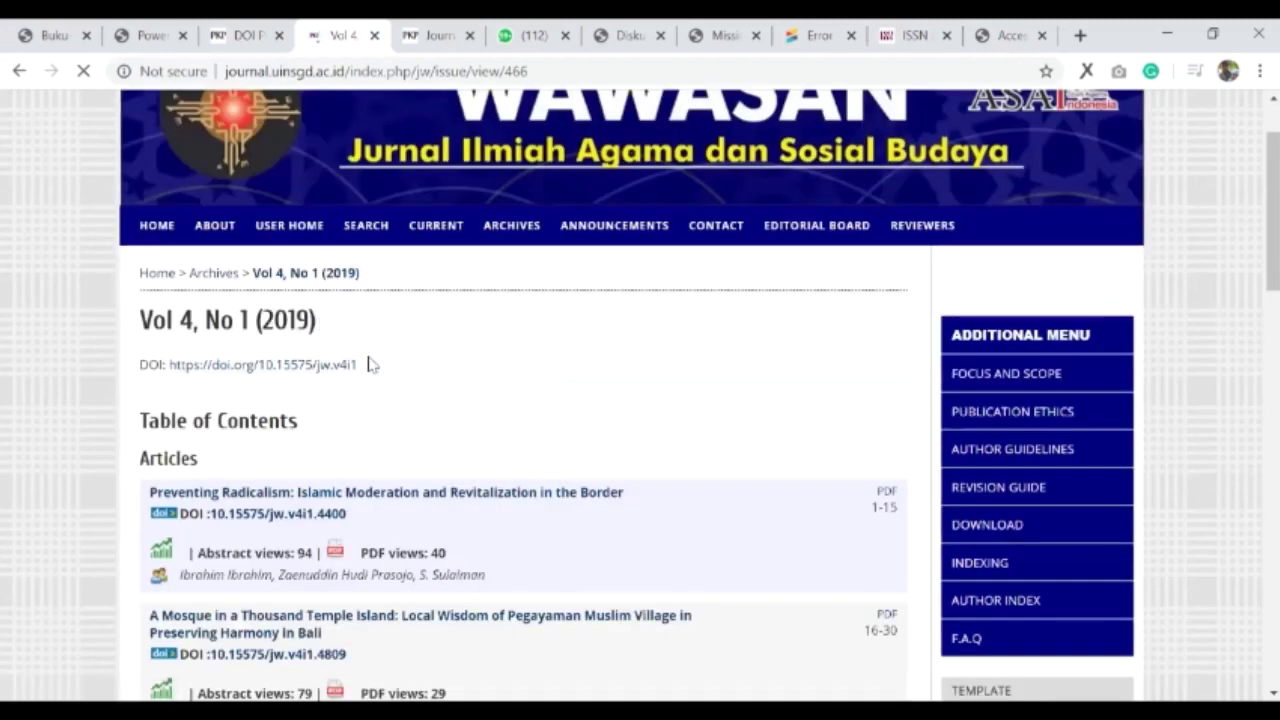
drag(358, 365, 168, 366)
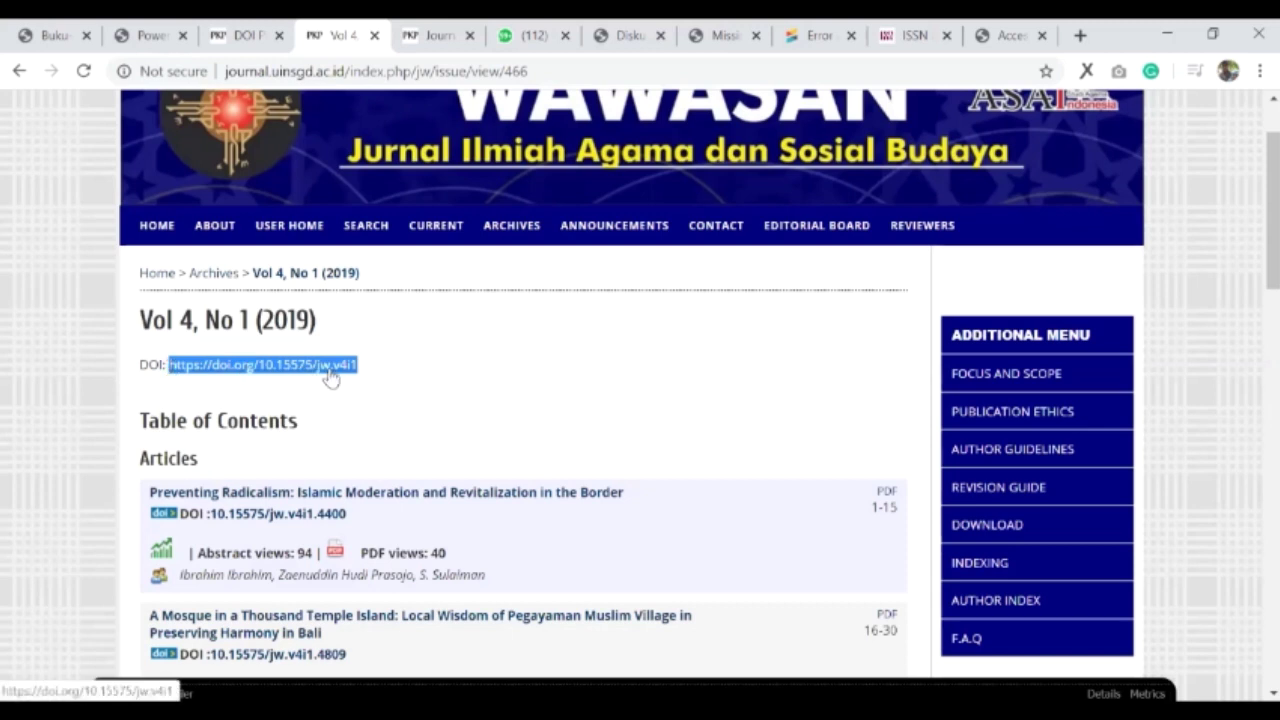
click(262, 370)
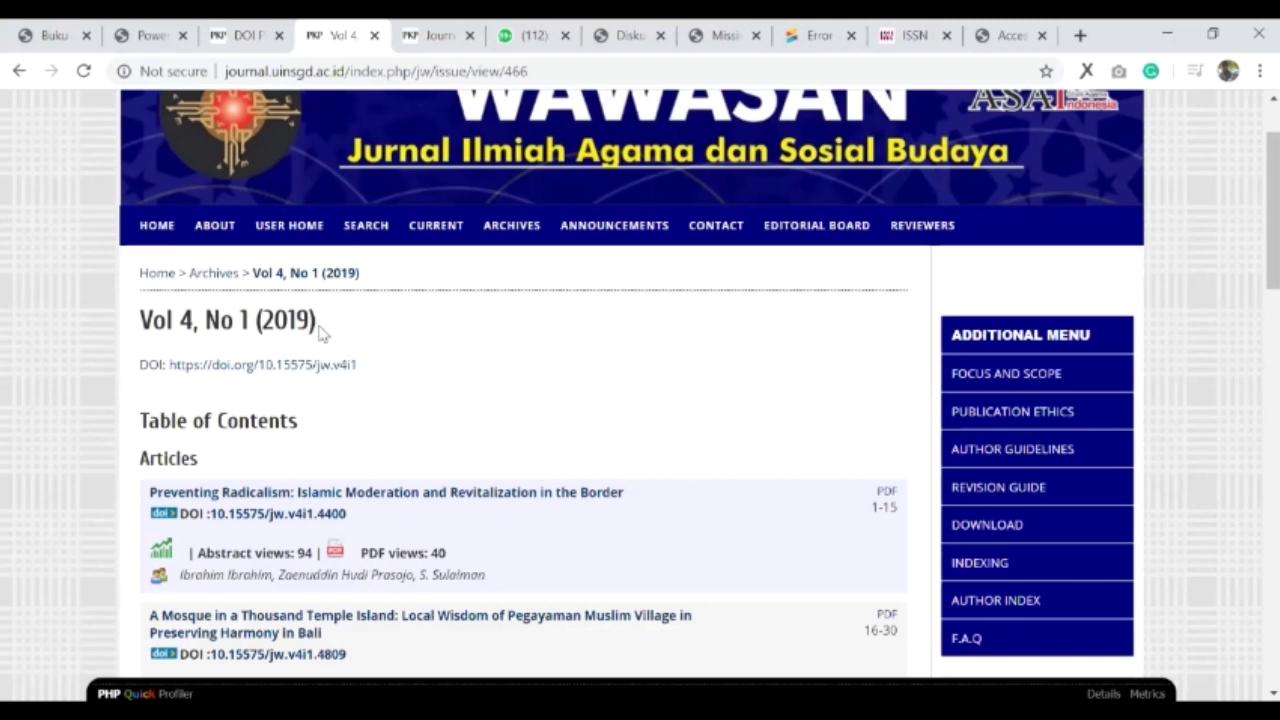
drag(357, 366, 168, 366)
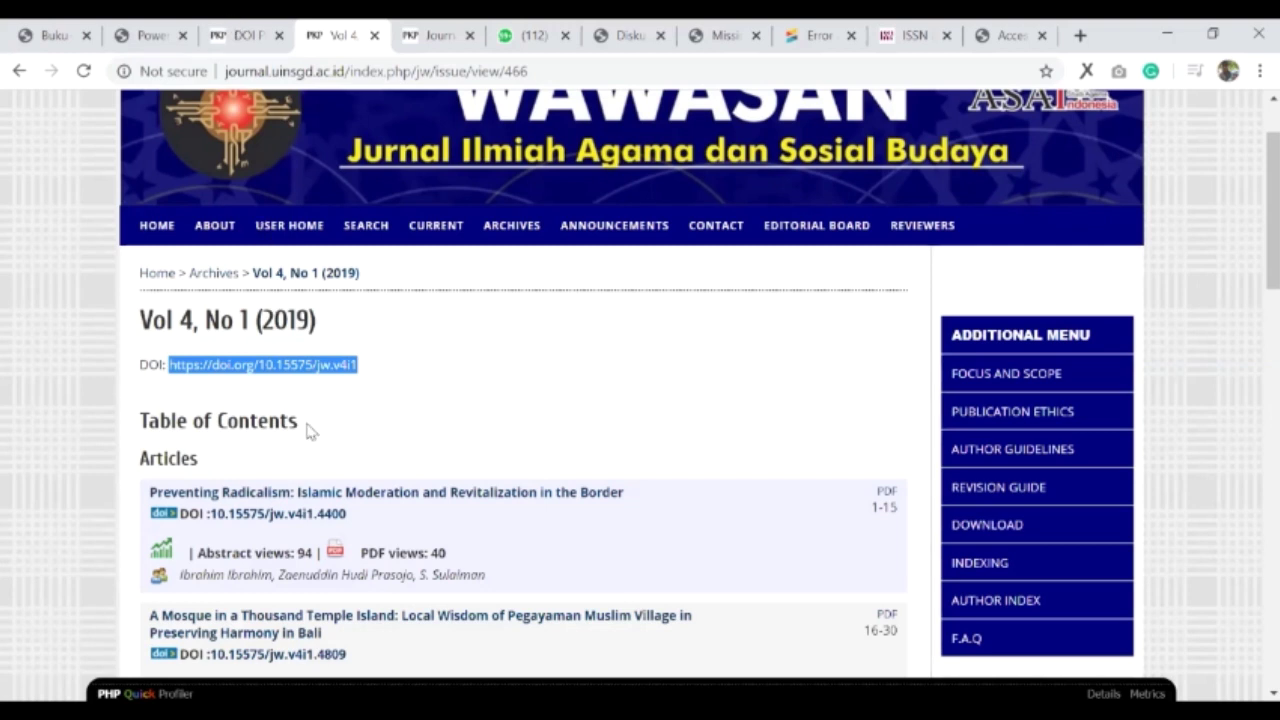
key(ctrl+shift+Tab)
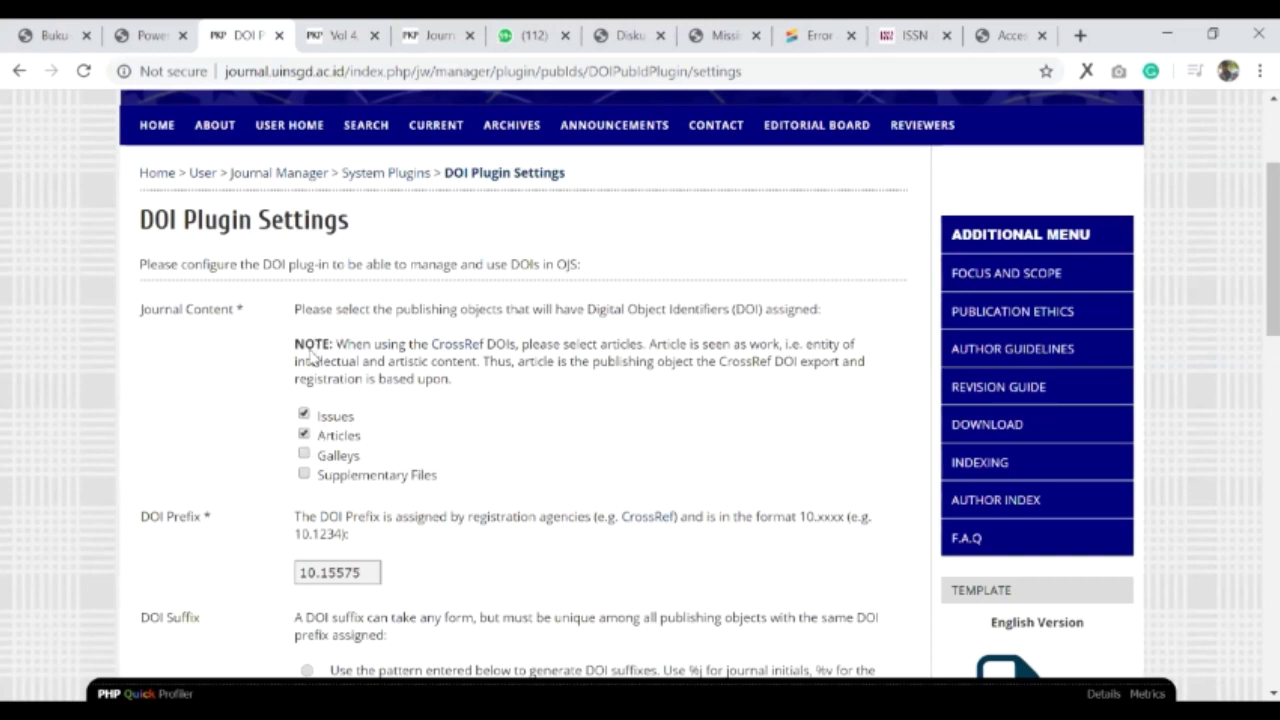
- Reload the DOI settings and open the first Vol 4, No 1 article (DOI 10.15575/jw.v4i1.4400)
scroll(311, 354, down, 1)
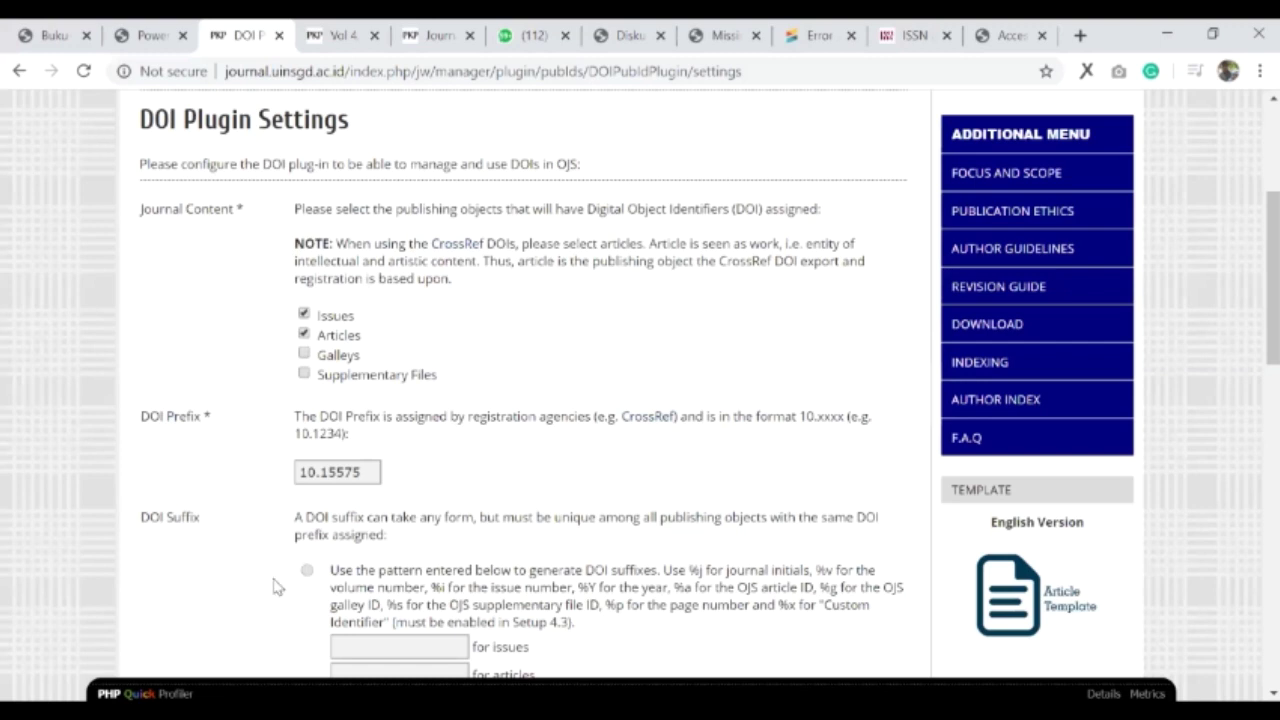
key(F5)
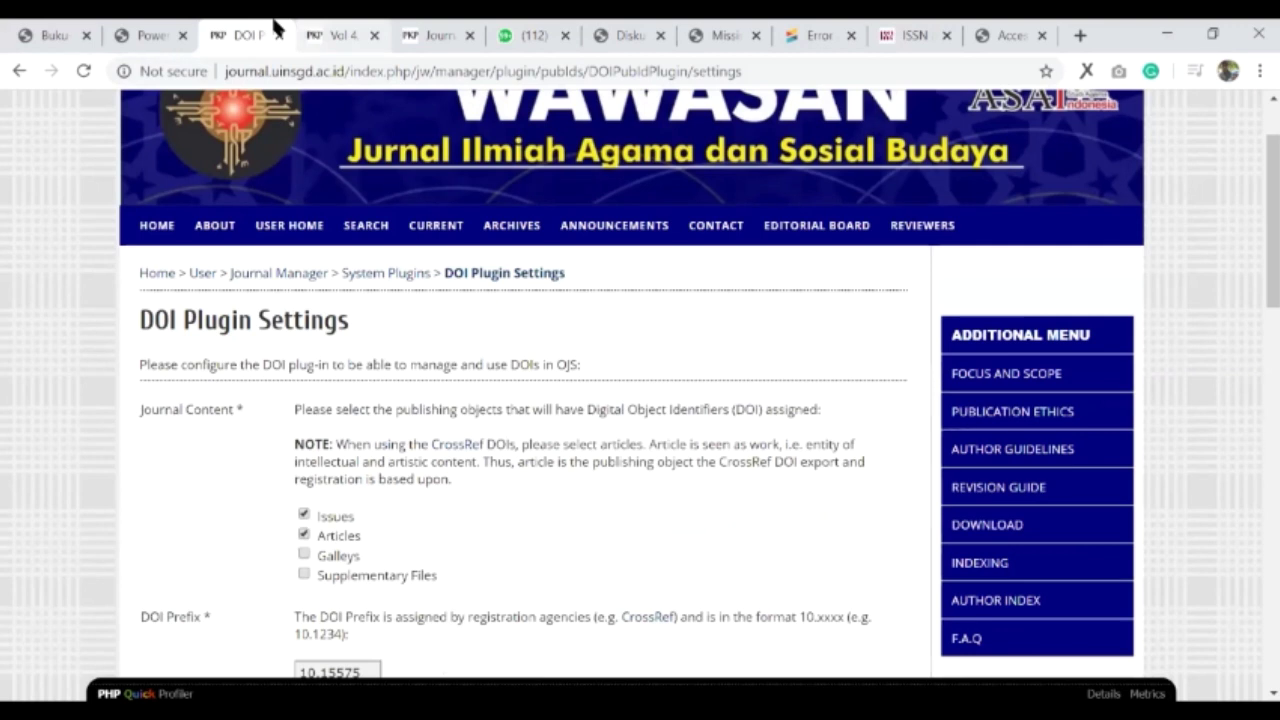
click(324, 30)
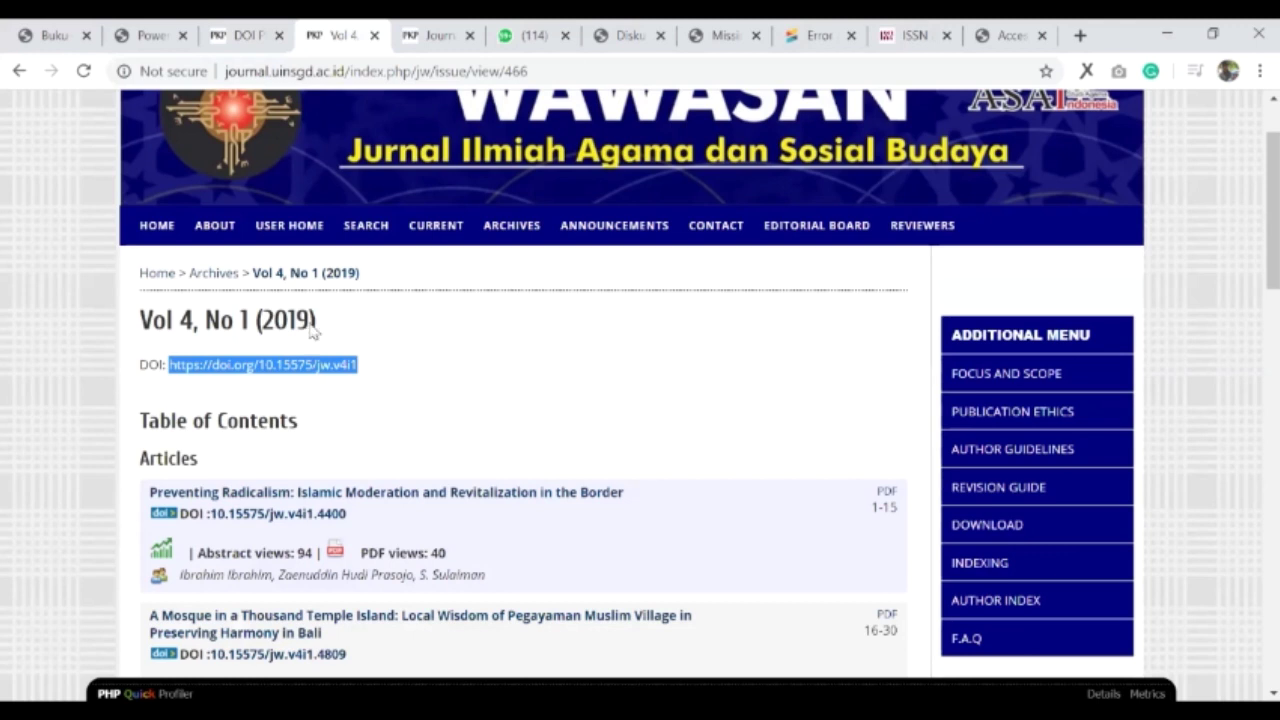
scroll(237, 330, down, 1)
scroll(252, 318, down, 2)
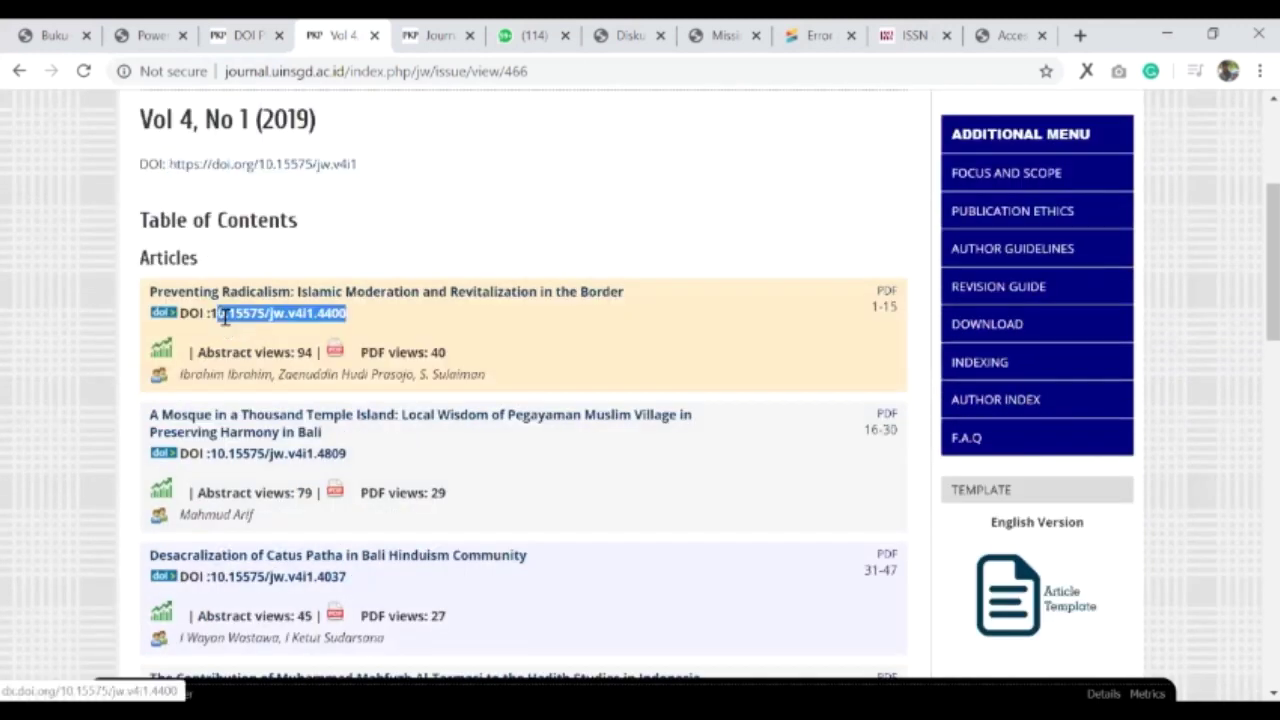
drag(216, 313, 350, 315)
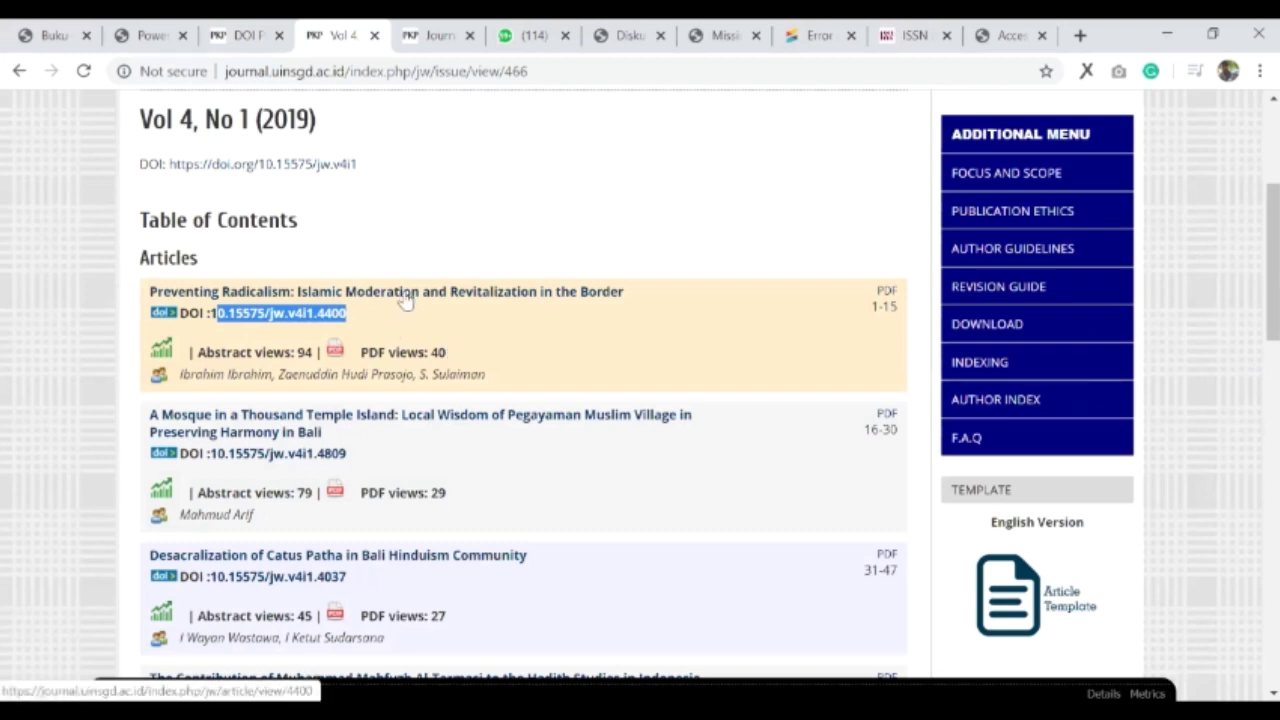
click(405, 295)
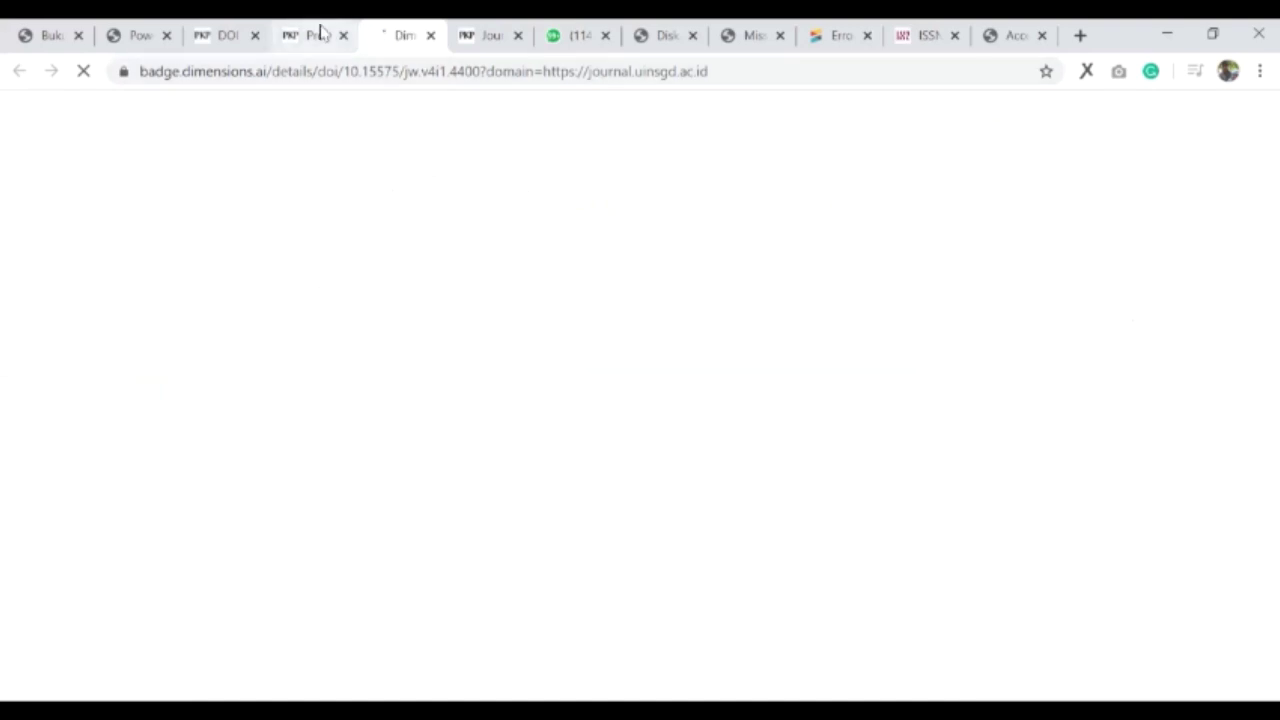
- Check the article's DOI link 10.15575/jw.v4i1.4400, then return to the DOI plugin settings
click(323, 33)
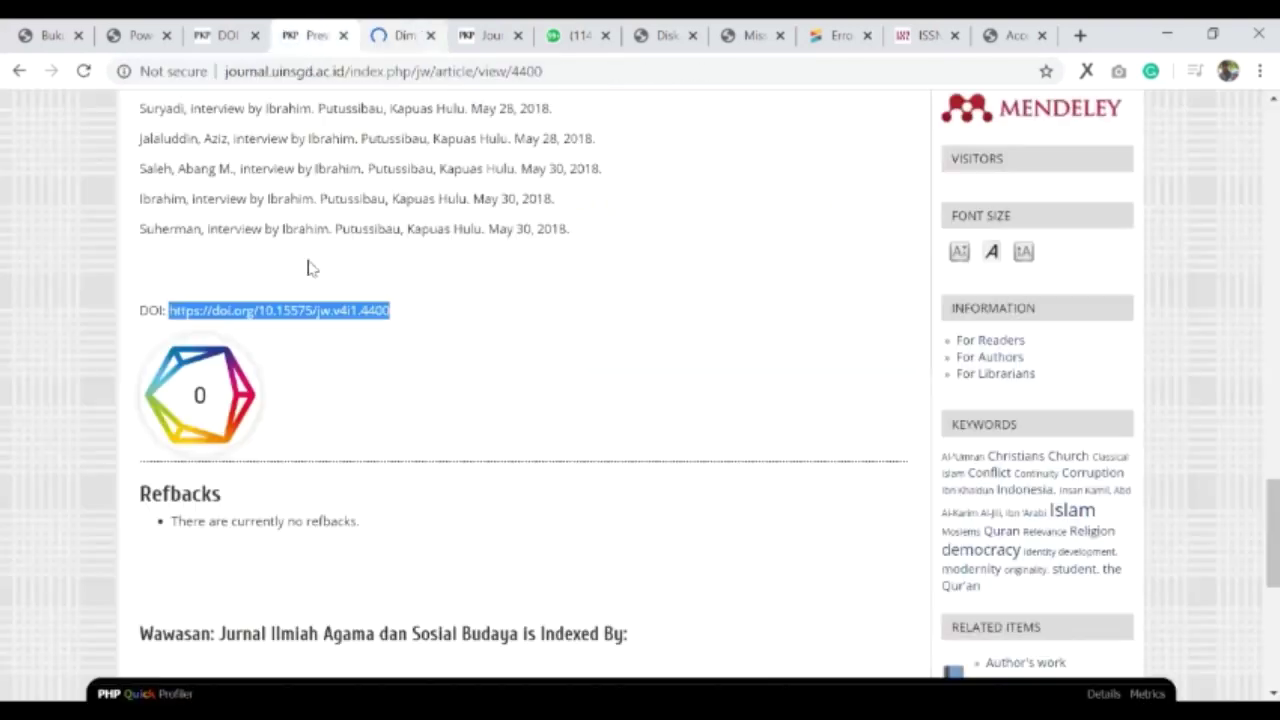
click(295, 342)
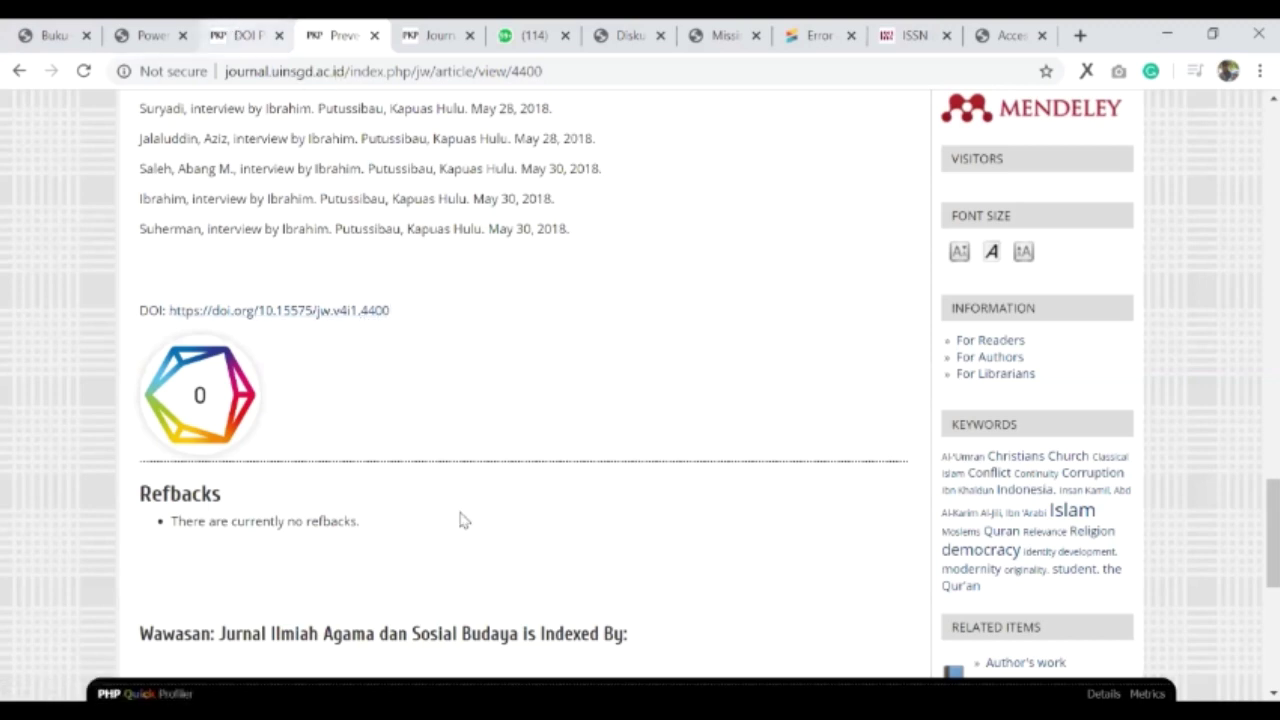
key(ctrl+shift+Tab)
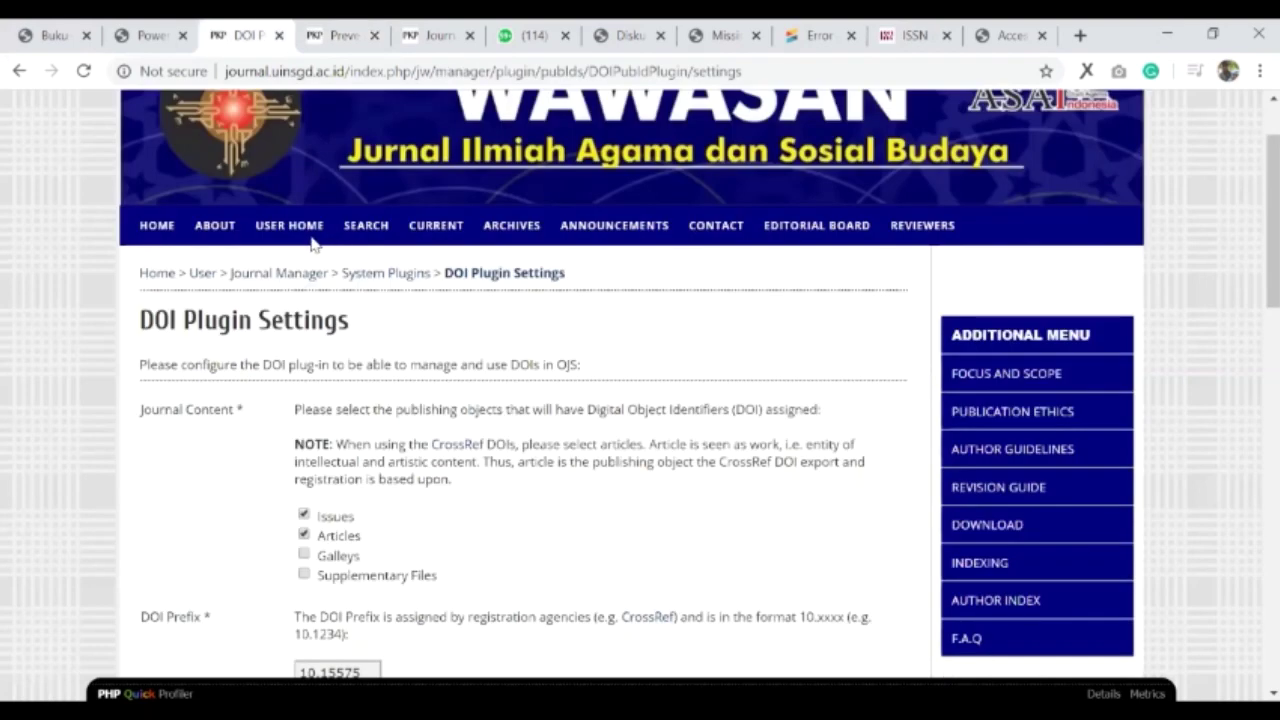
scroll(305, 240, down, 3)
click(304, 233)
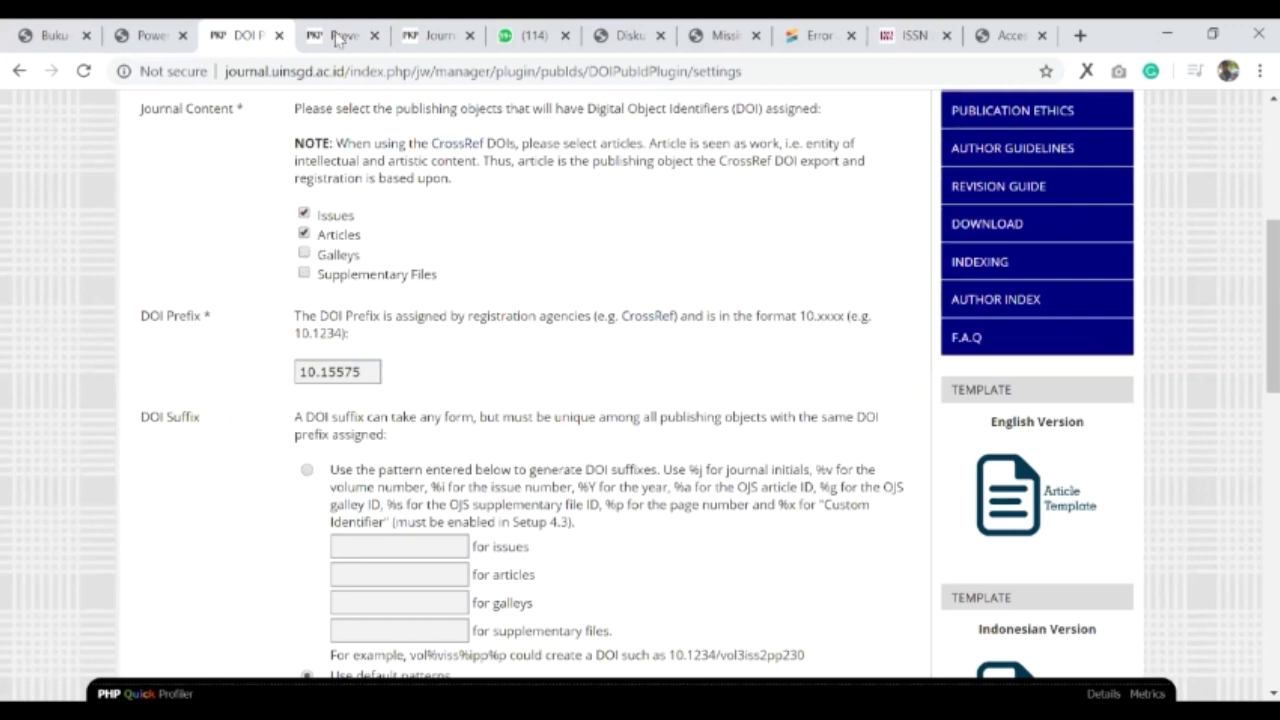
key(ctrl+Tab)
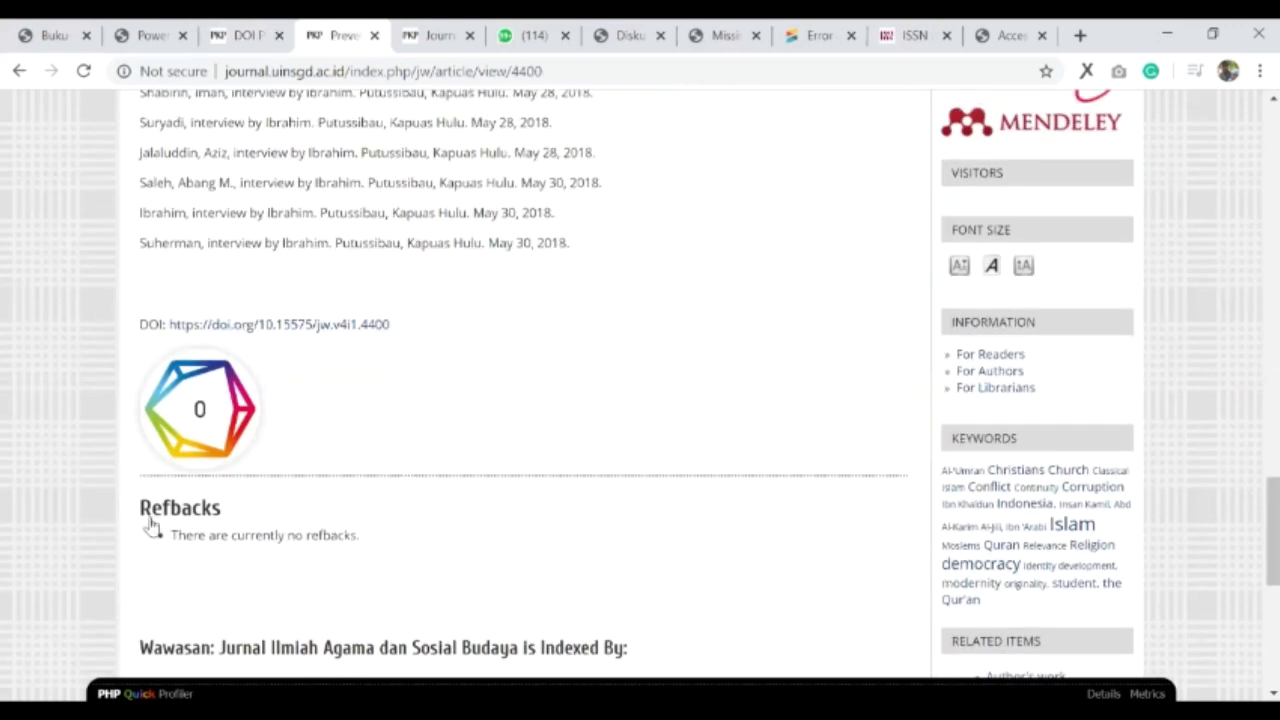
scroll(300, 465, up, 15)
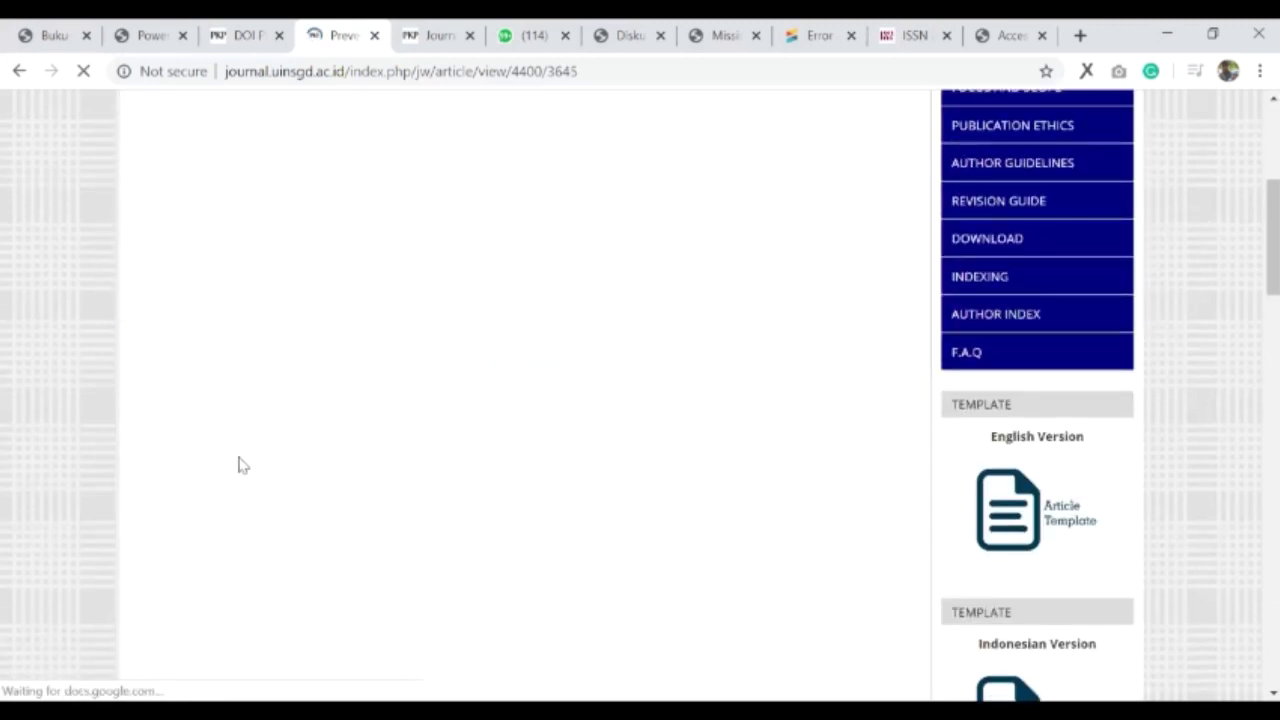
key(ctrl+shift+Tab)
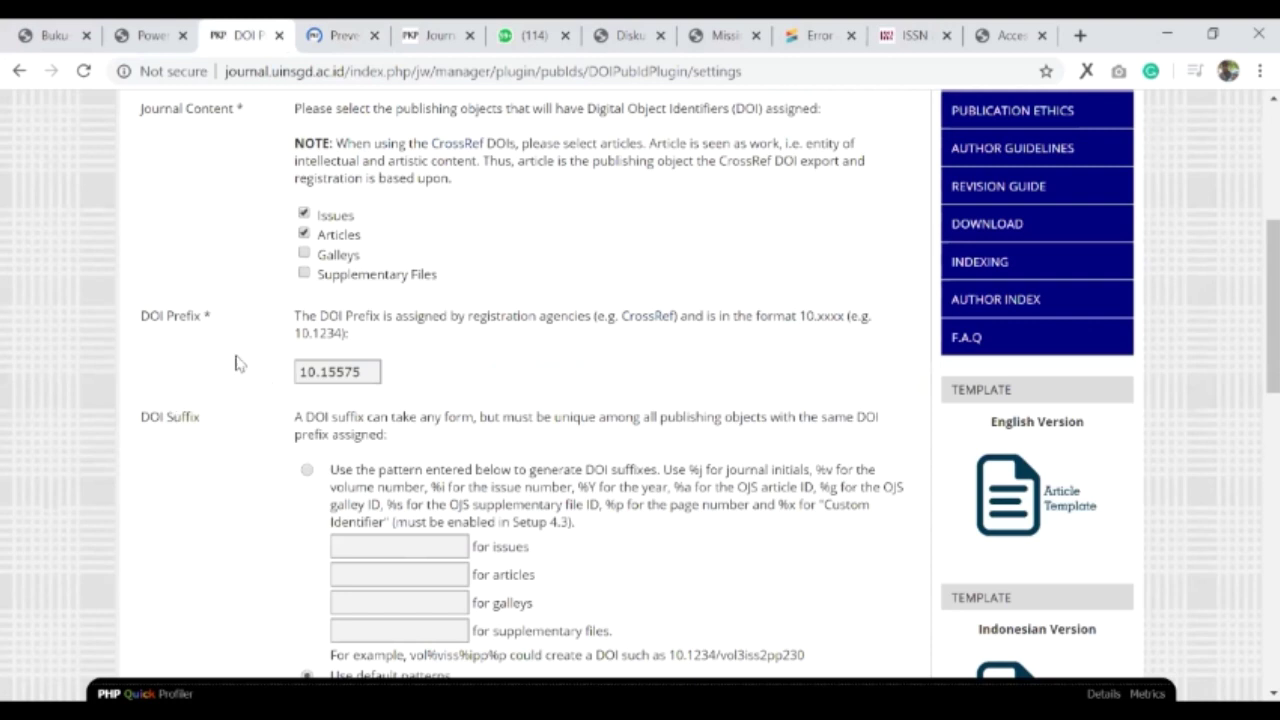
key(ctrl+Tab)
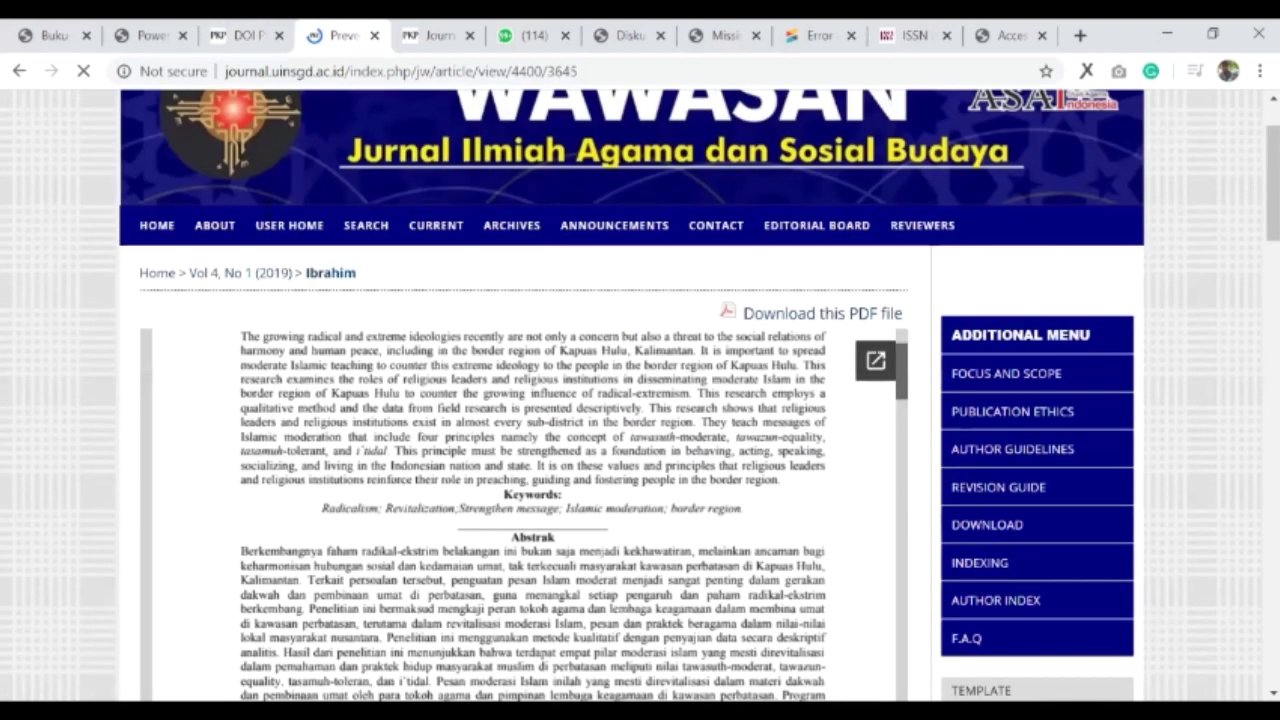
scroll(266, 209, up, 3)
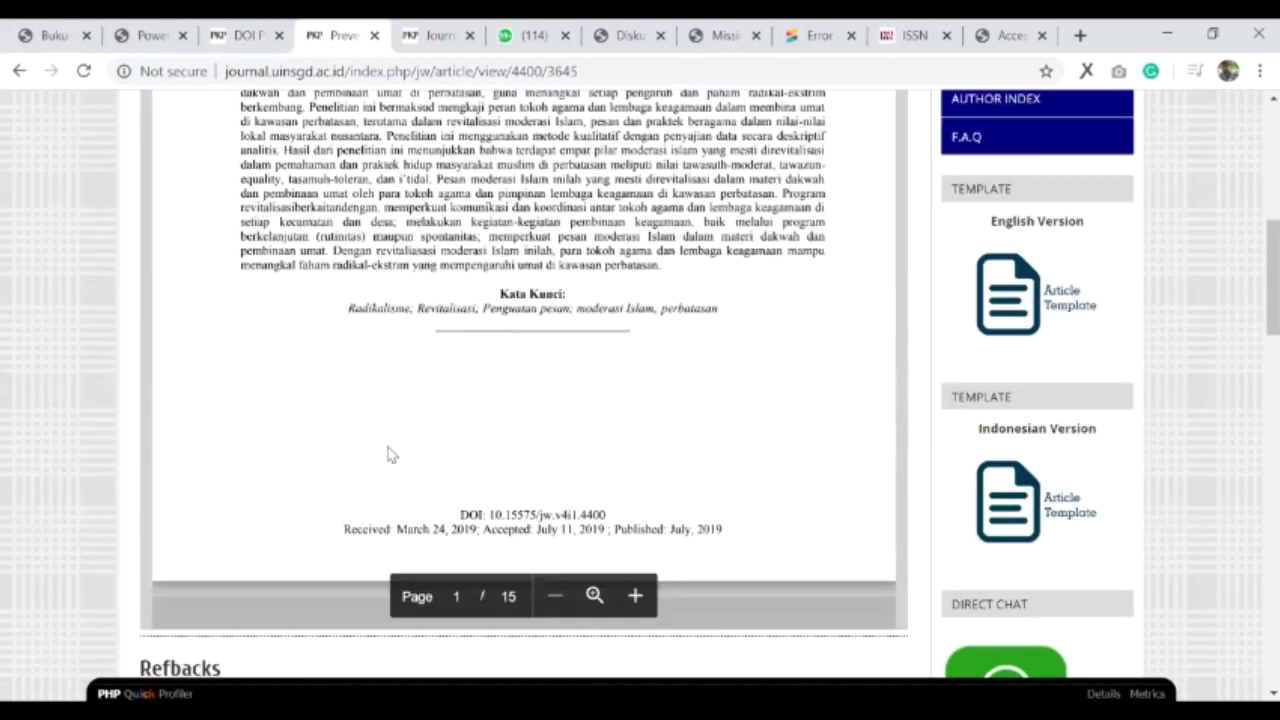
key(ctrl+shift+Tab)
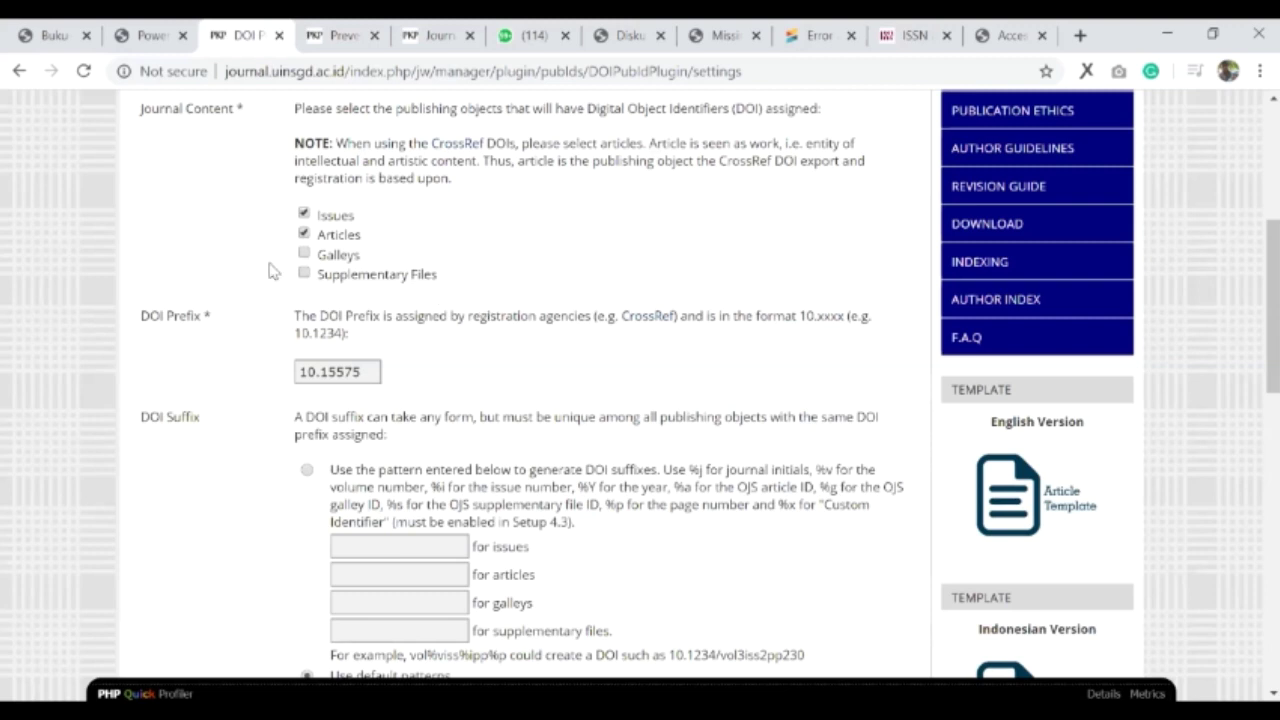
scroll(365, 270, down, 1)
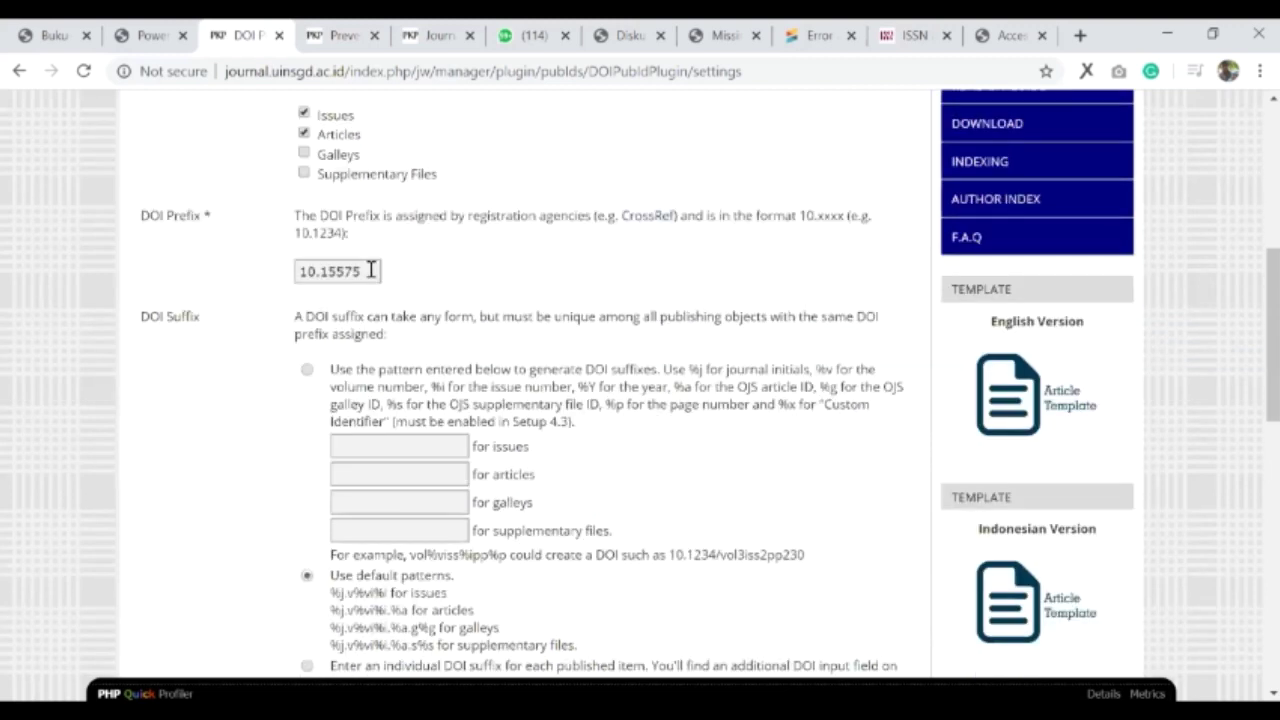
drag(370, 270, 314, 298)
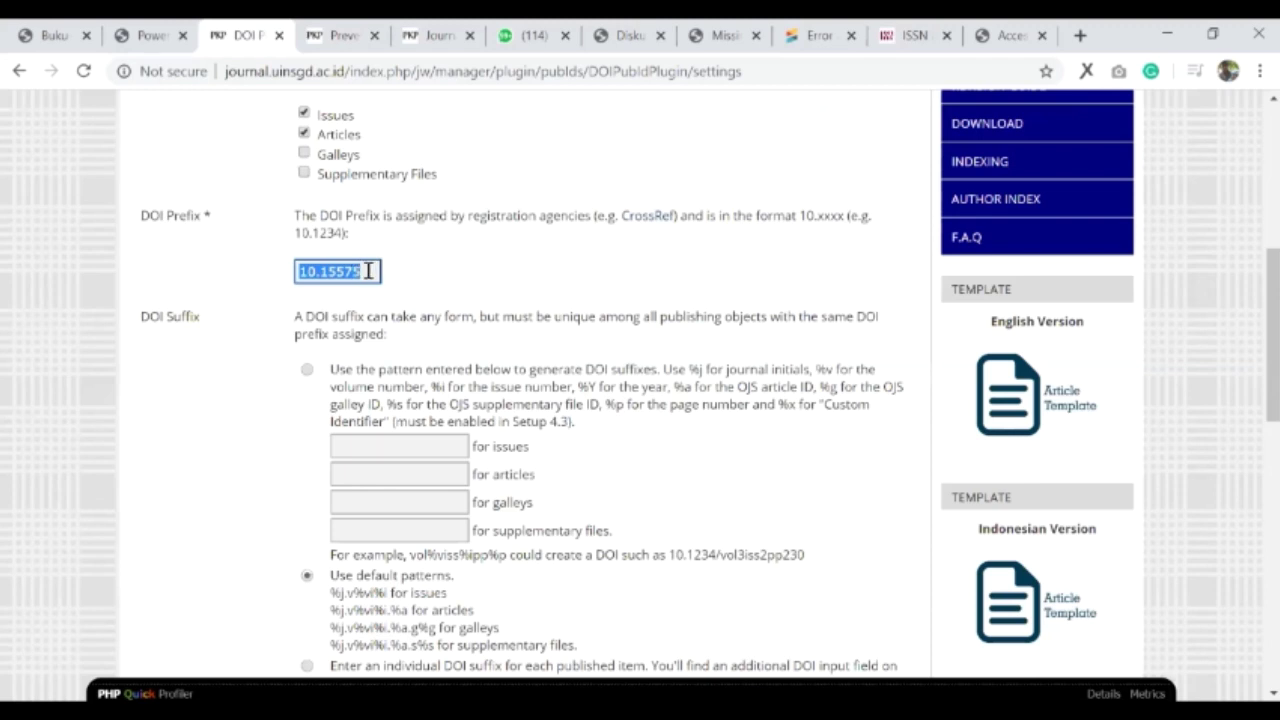
click(318, 277)
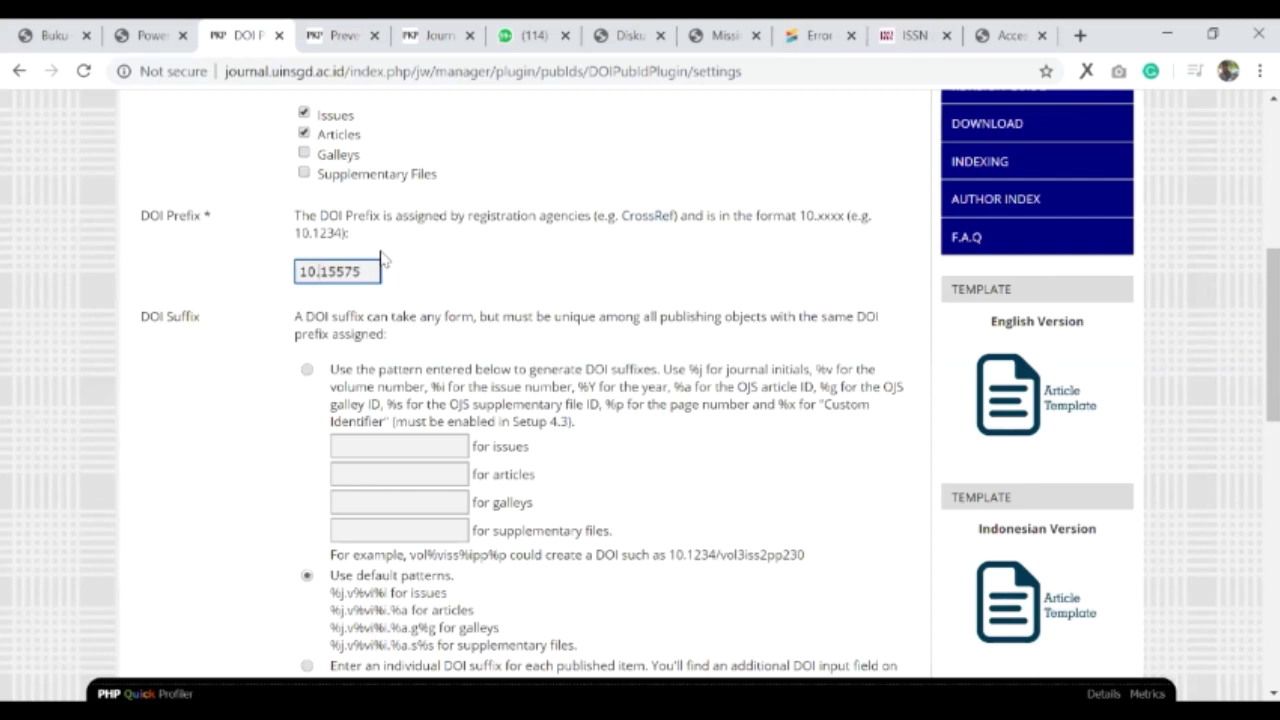
scroll(470, 285, down, 1)
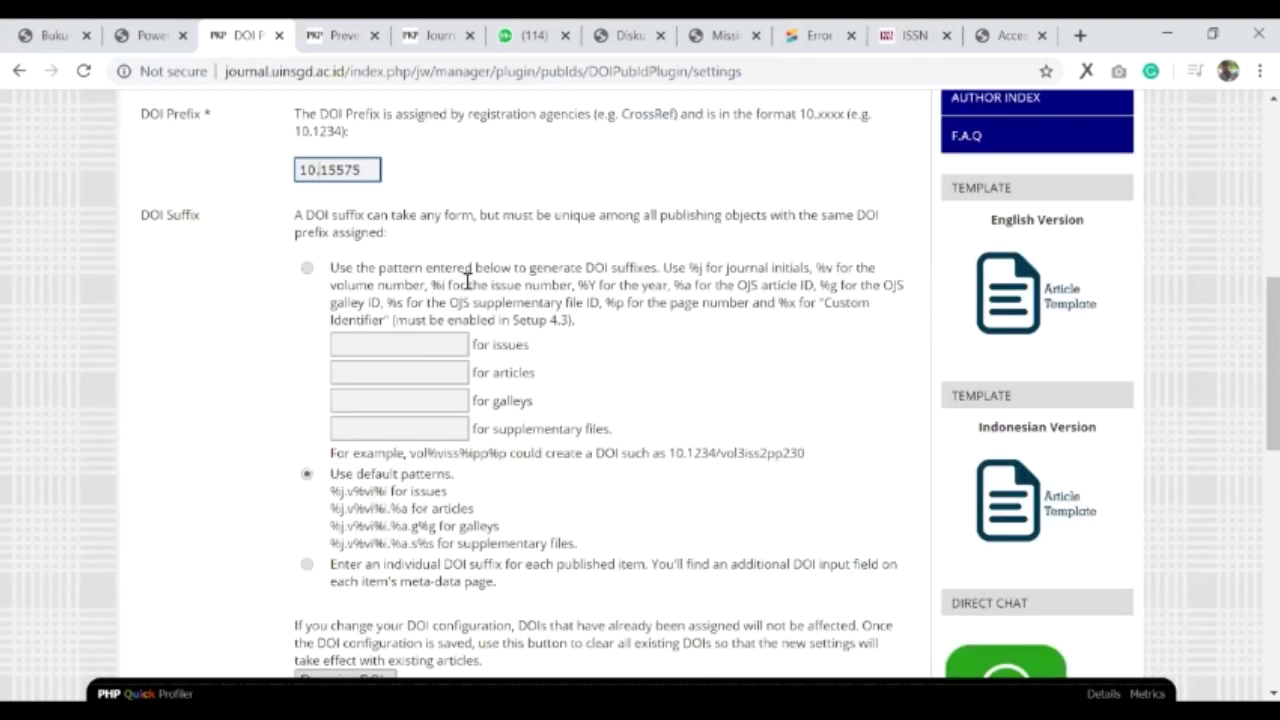
scroll(320, 510, down, 1)
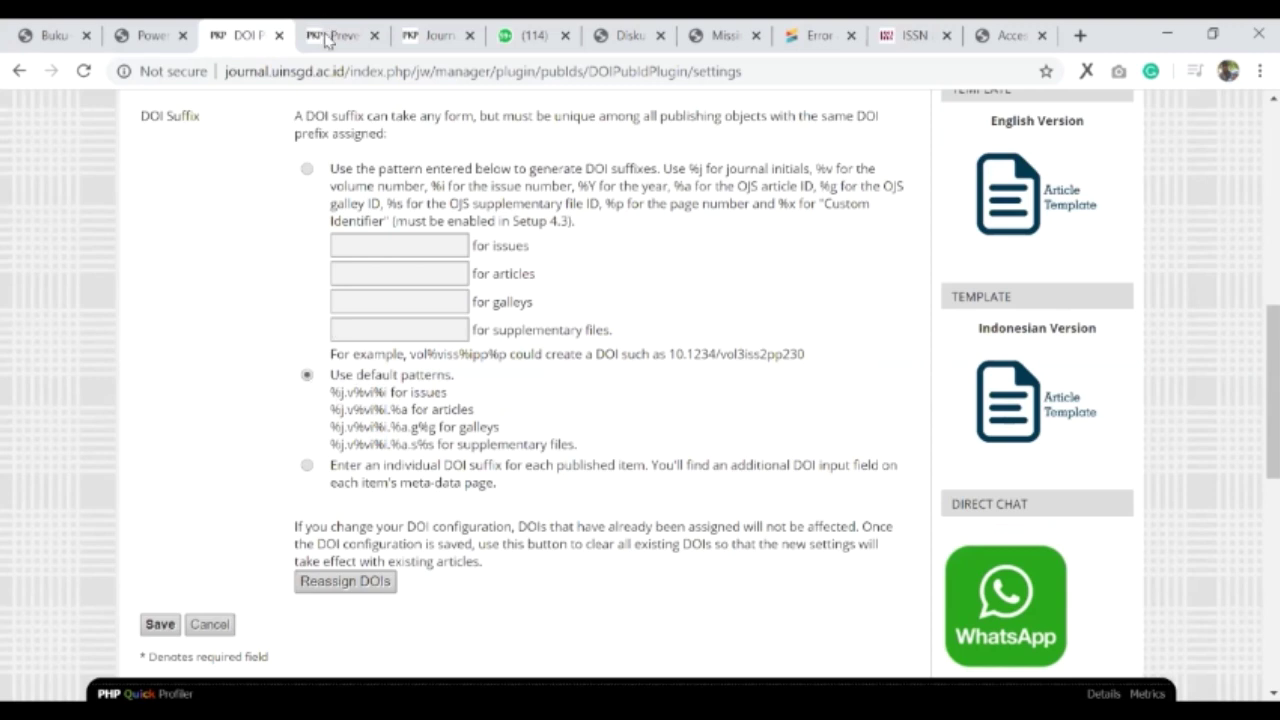
- Verify the DOI on the article's abstract page, then save the DOI plugin settings
key(ctrl+Tab)
scroll(367, 405, down, 1)
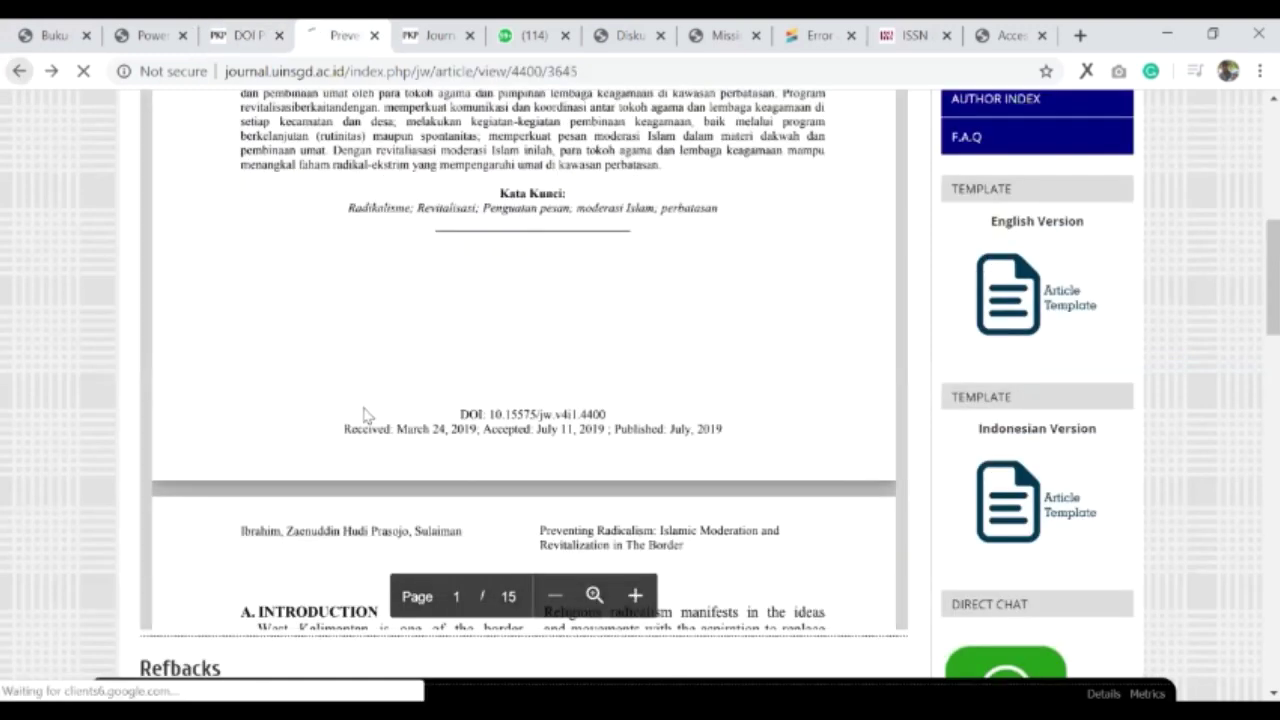
key(alt+Left)
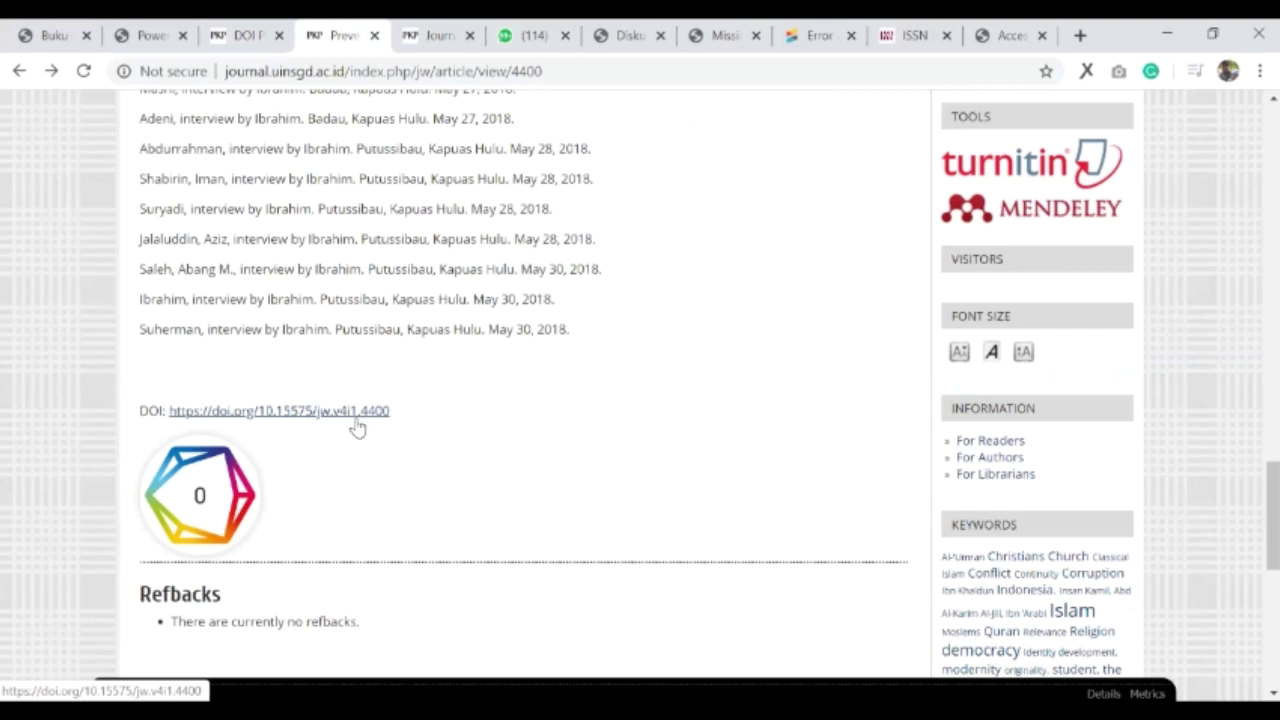
drag(404, 412, 265, 411)
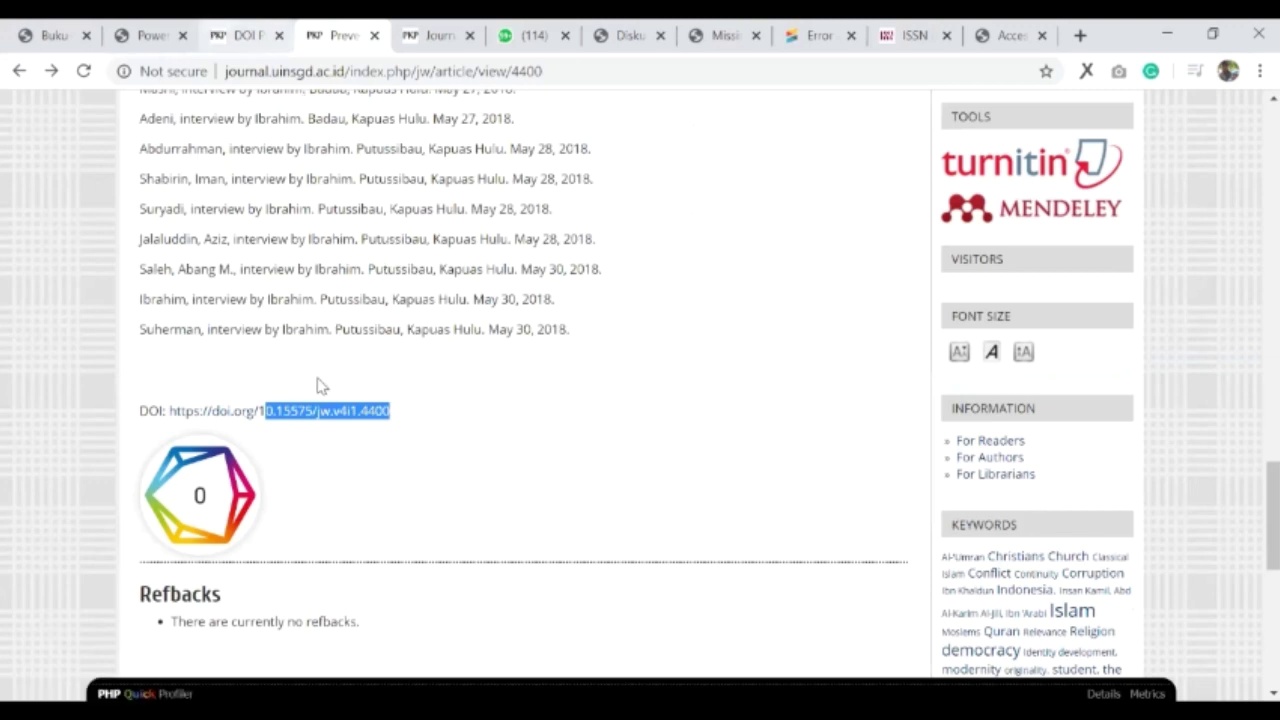
key(ctrl+shift+Tab)
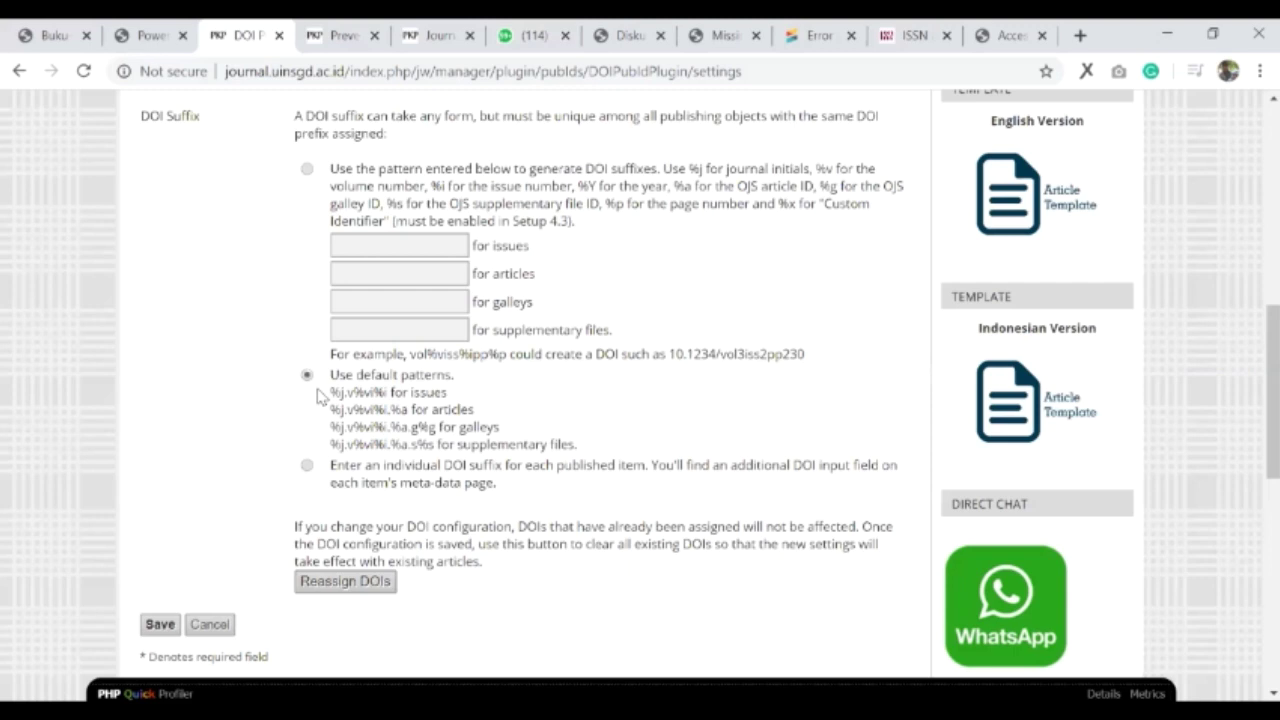
click(160, 624)
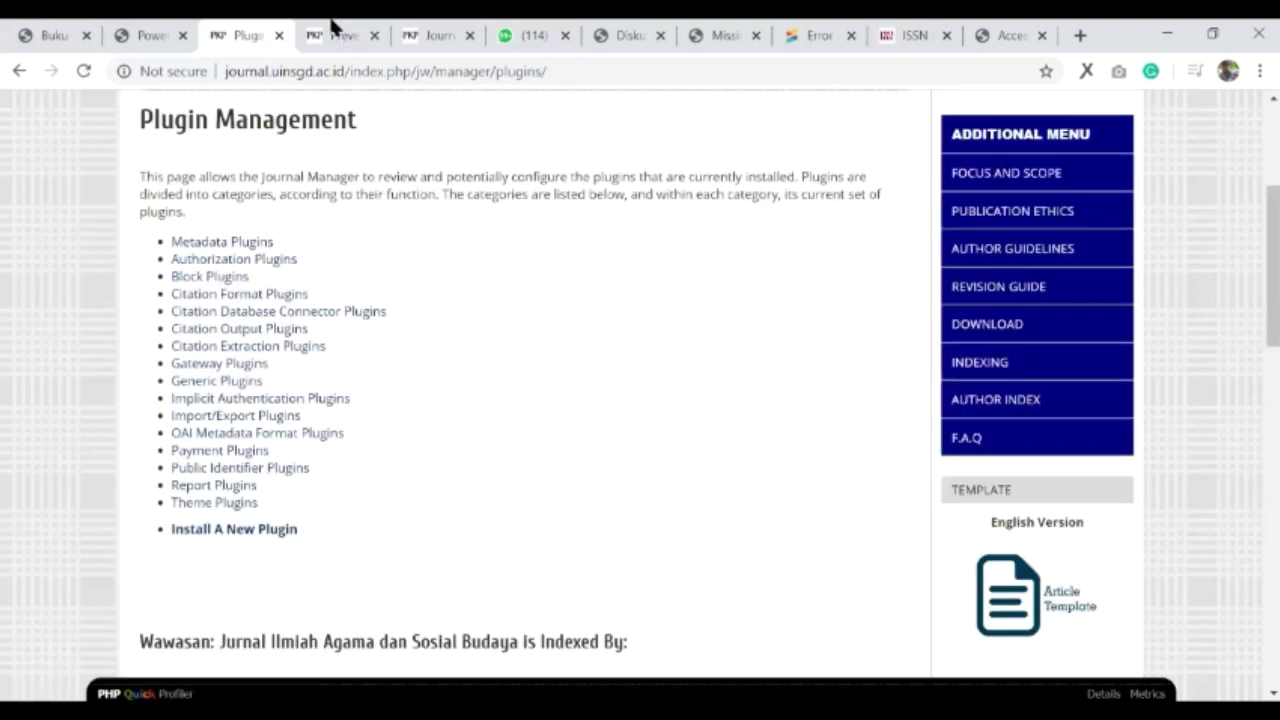
click(340, 35)
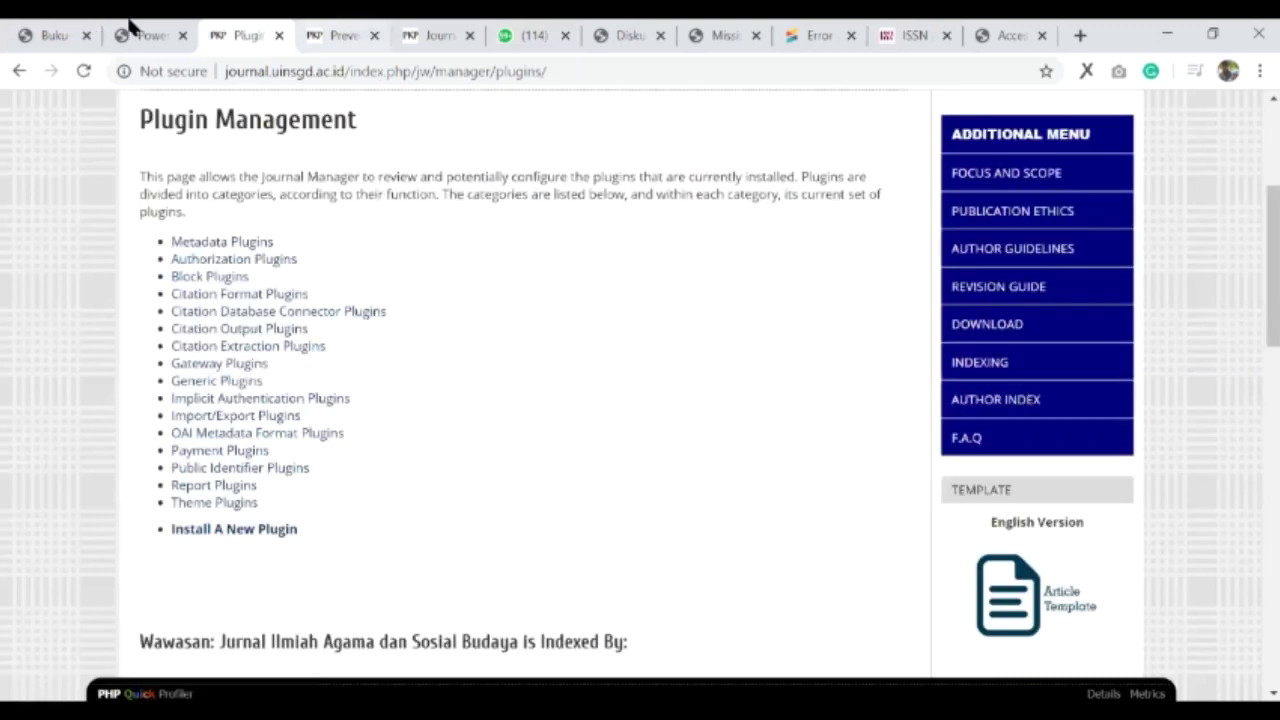
key(ctrl+2)
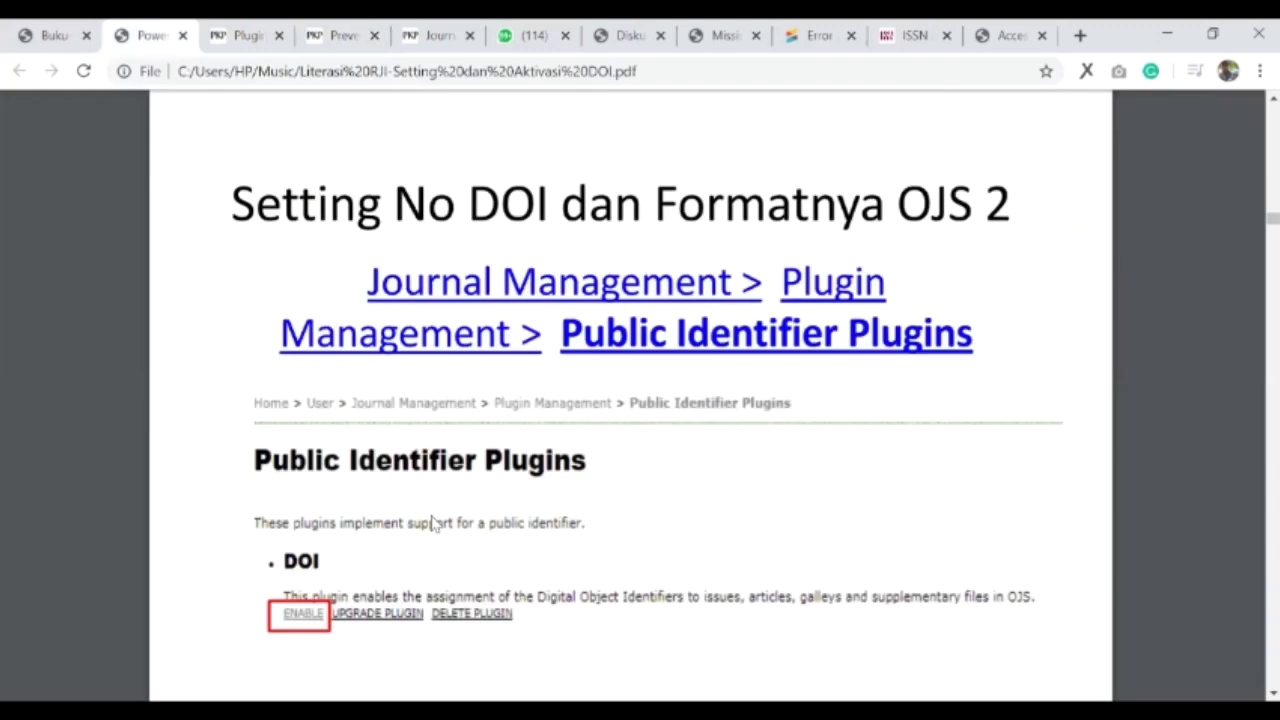
scroll(432, 524, down, 10)
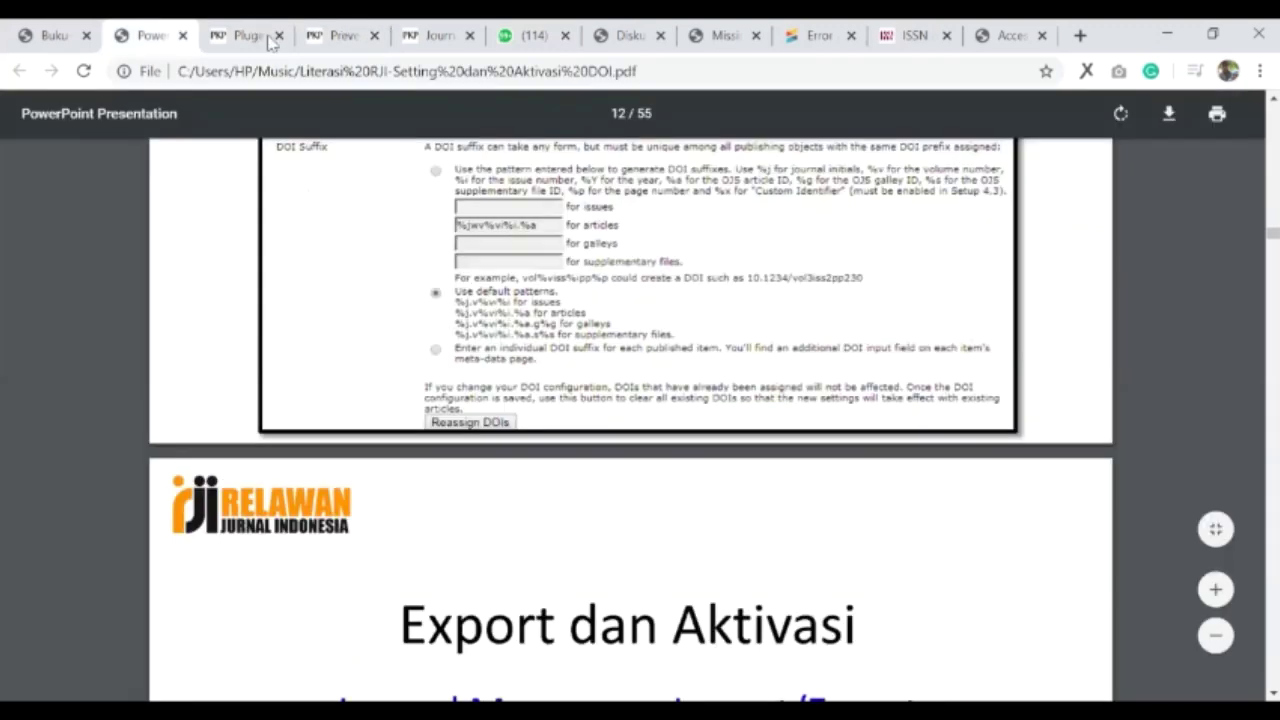
scroll(313, 270, down, 3)
scroll(268, 511, down, 1)
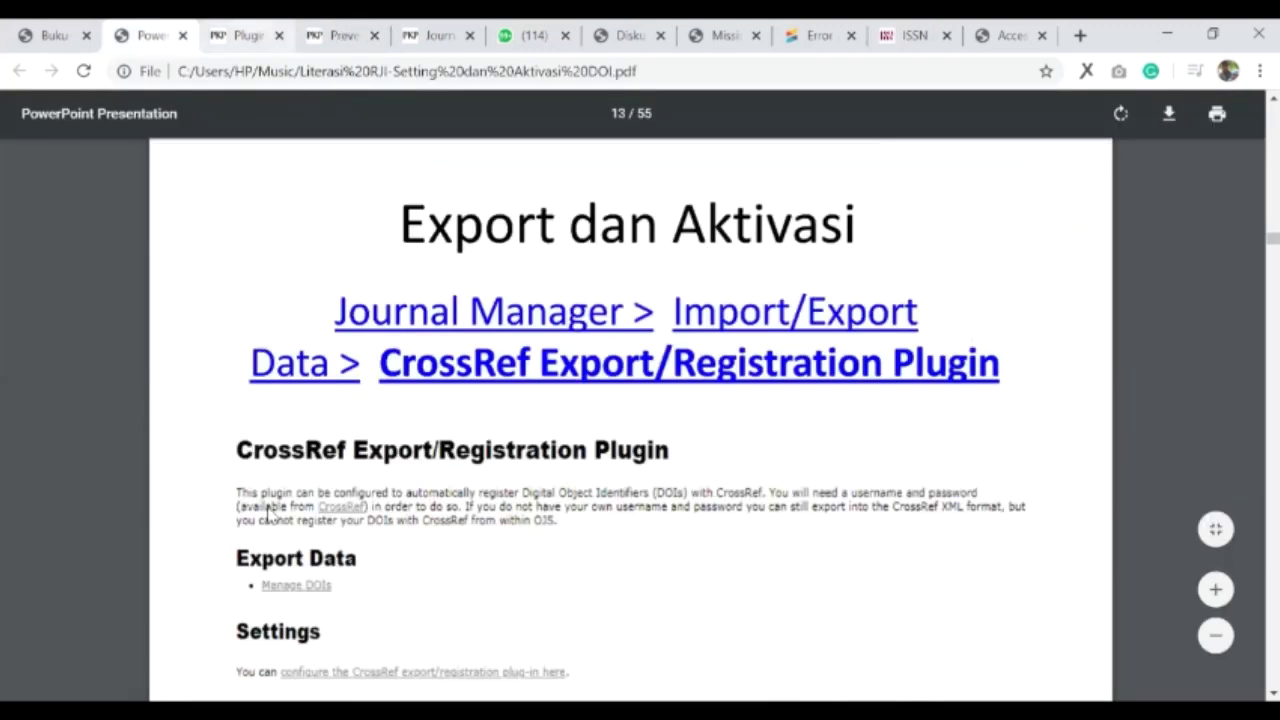
key(ctrl+3)
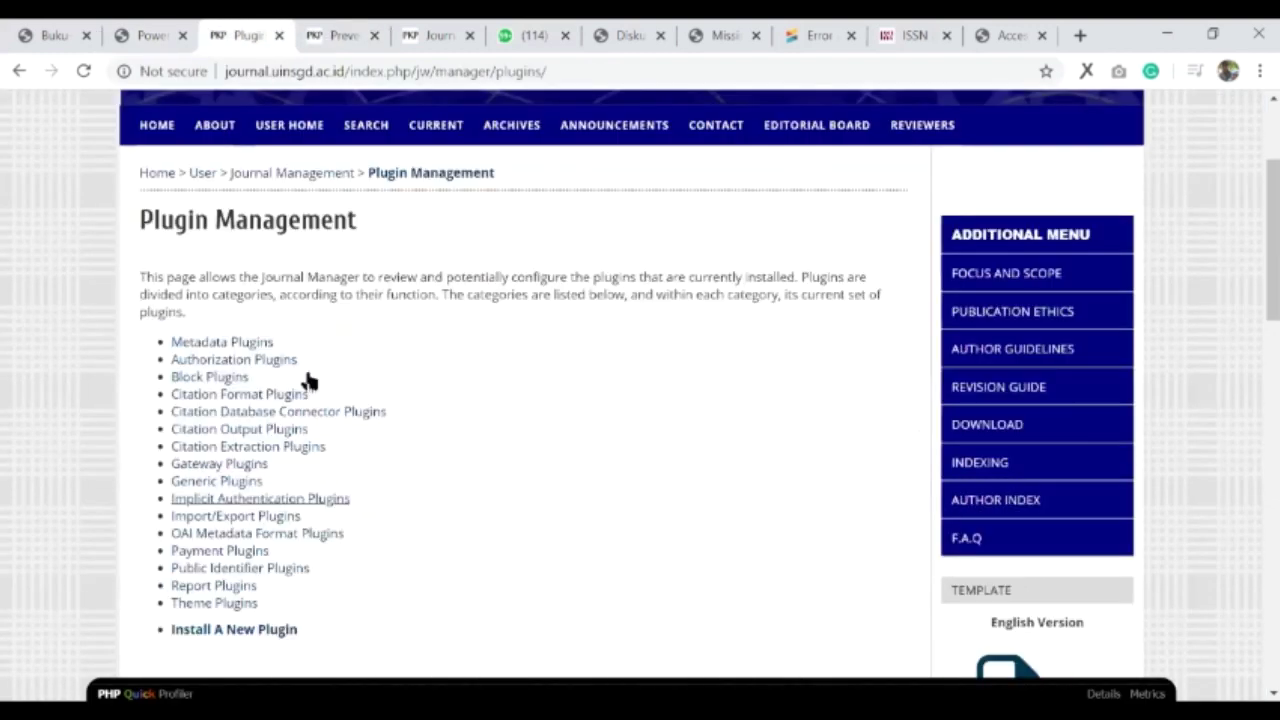
- Navigate Journal Management > Import/Export Data to the CrossRef Export/Registration Plugin settings
scroll(309, 380, up, 2)
click(309, 380)
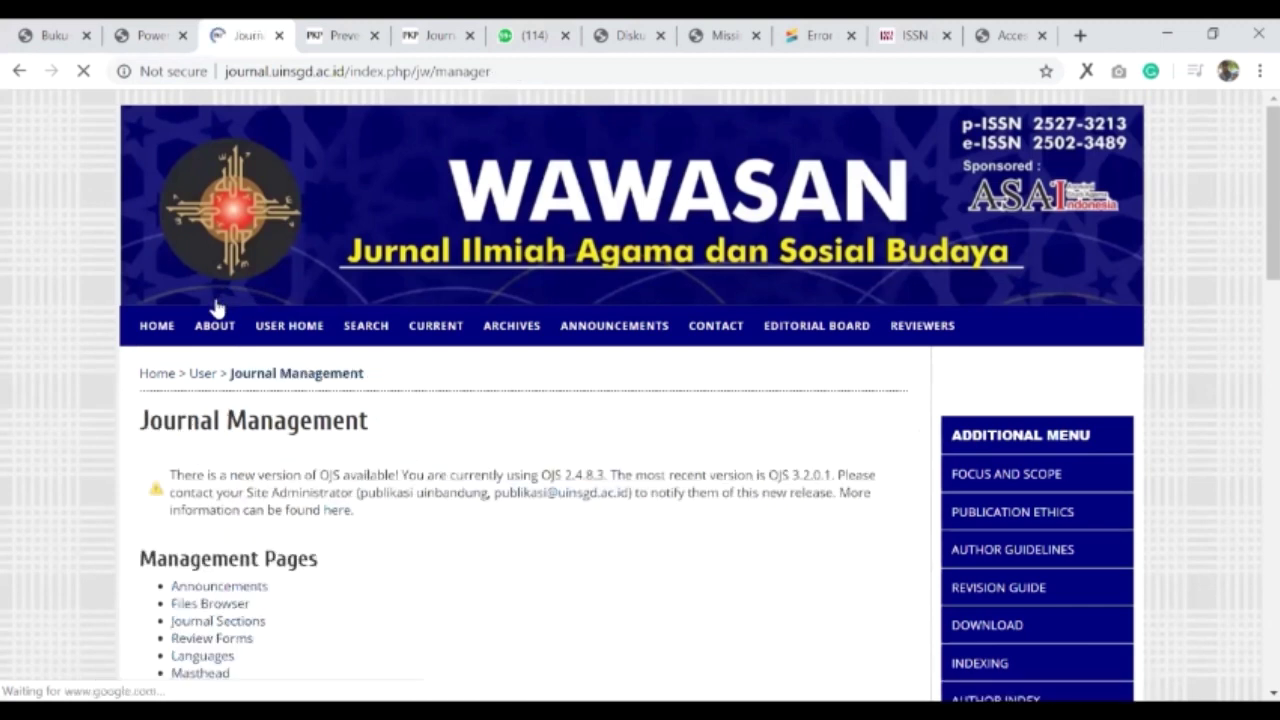
scroll(220, 307, down, 5)
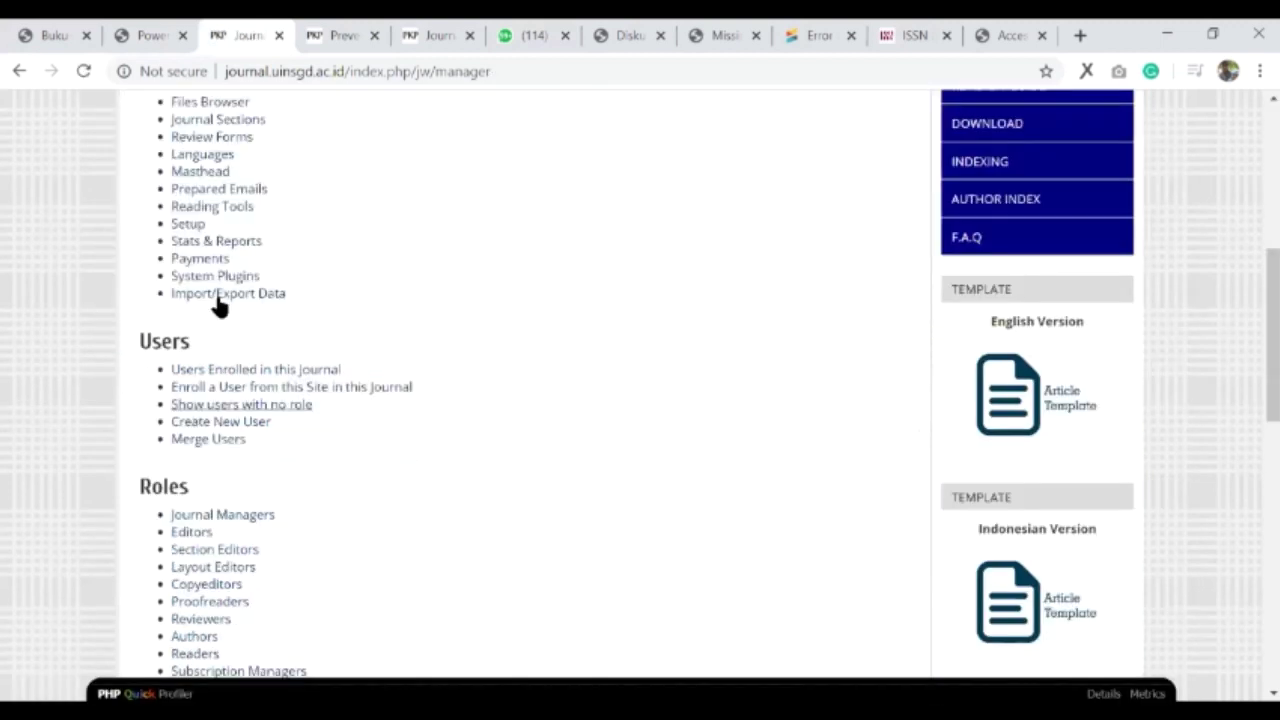
click(255, 296)
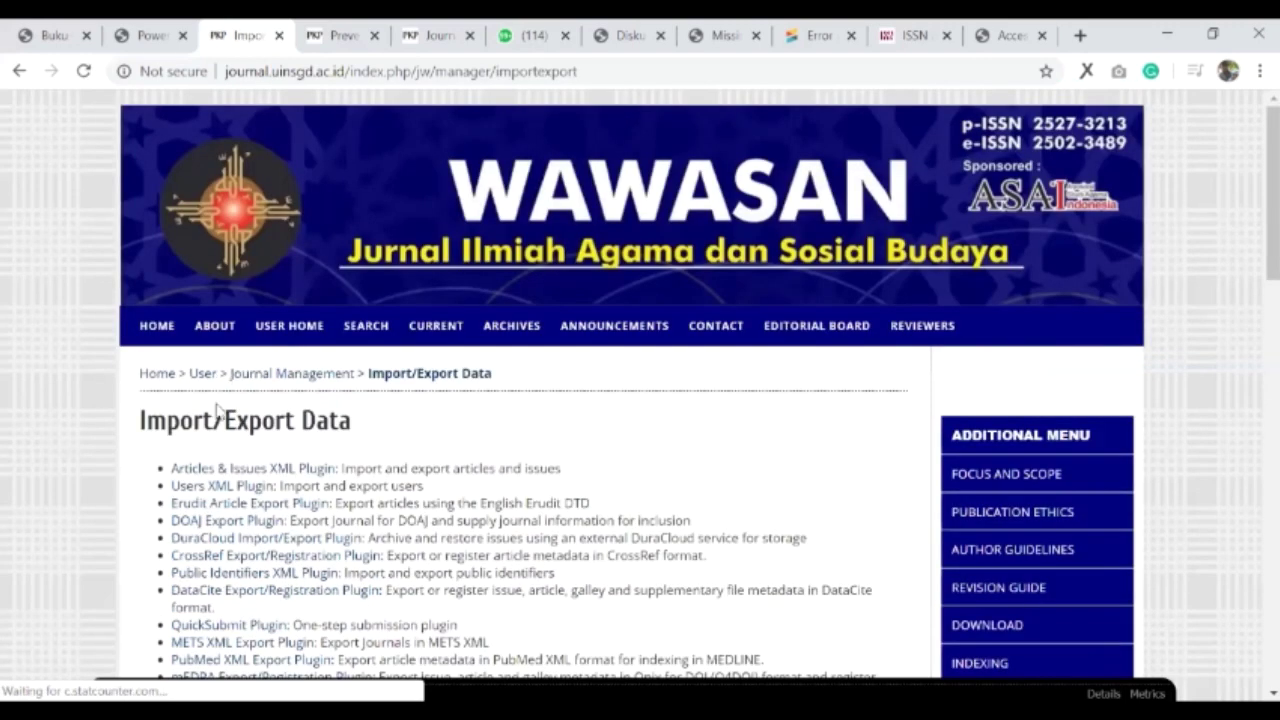
scroll(206, 150, down, 3)
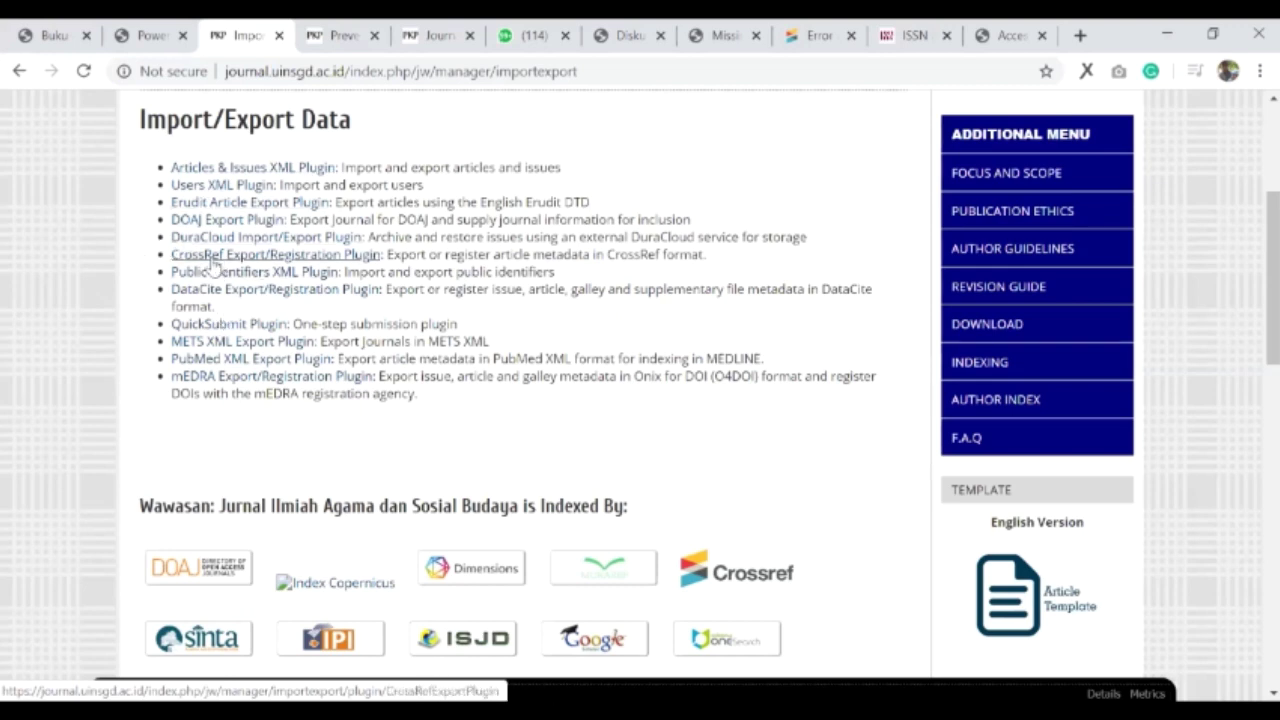
click(212, 259)
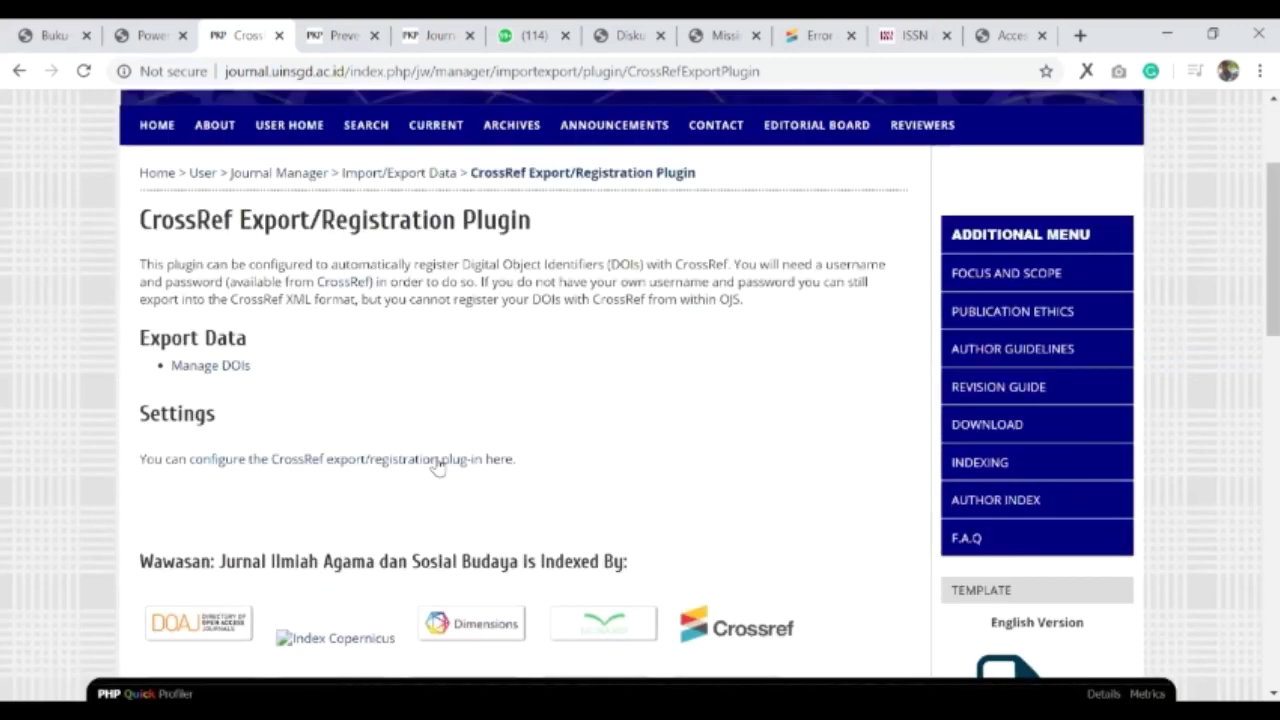
click(254, 470)
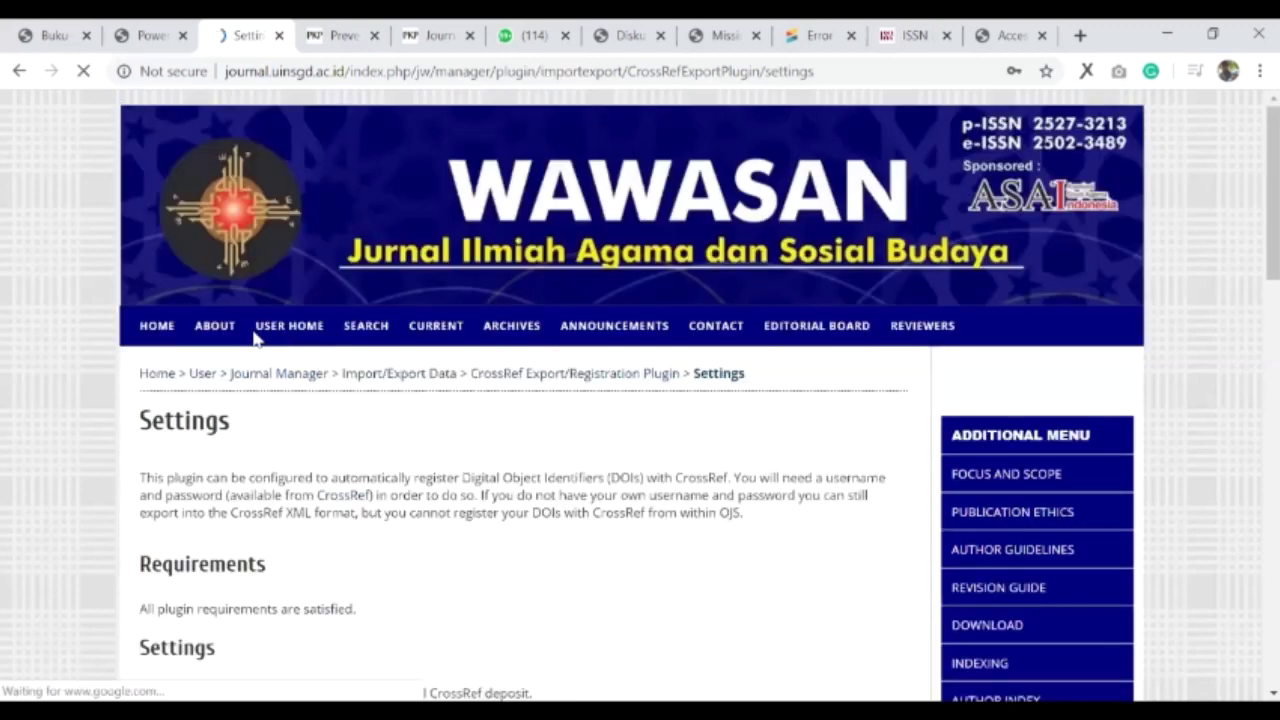
- Enter the CrossRef username and password in the plugin settings
scroll(233, 349, down, 4)
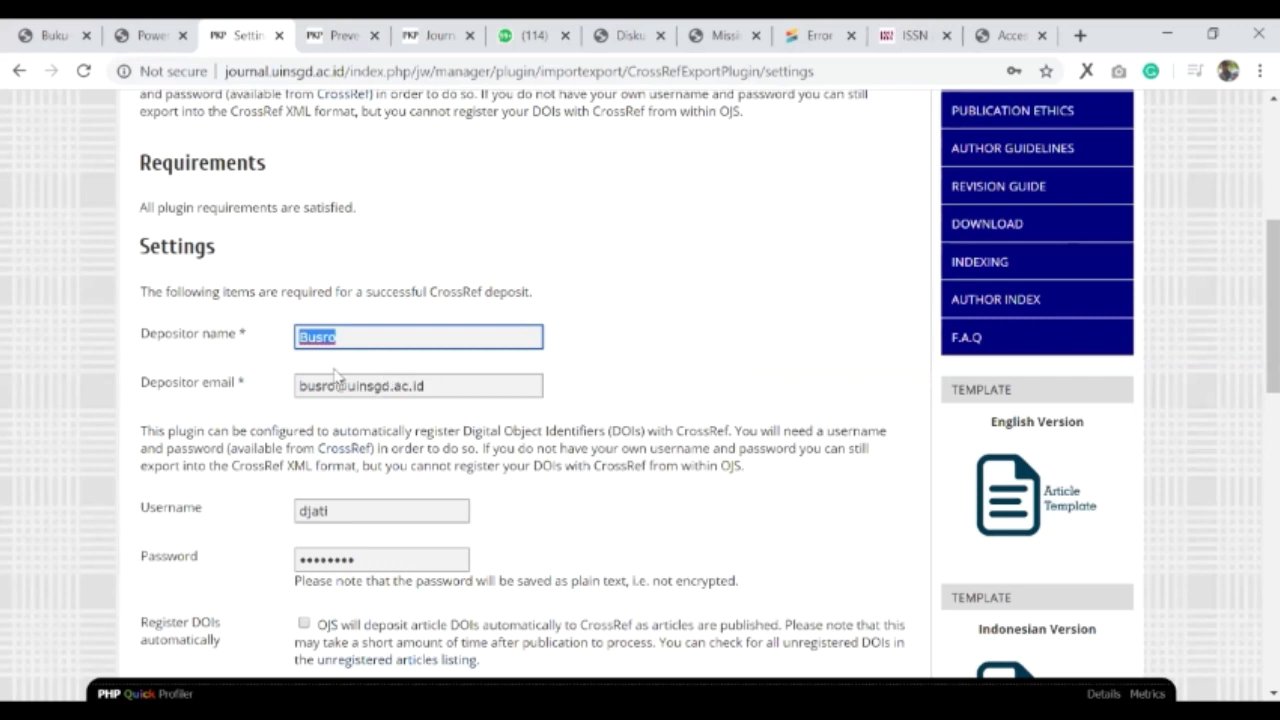
scroll(340, 376, down, 2)
scroll(369, 320, down, 2)
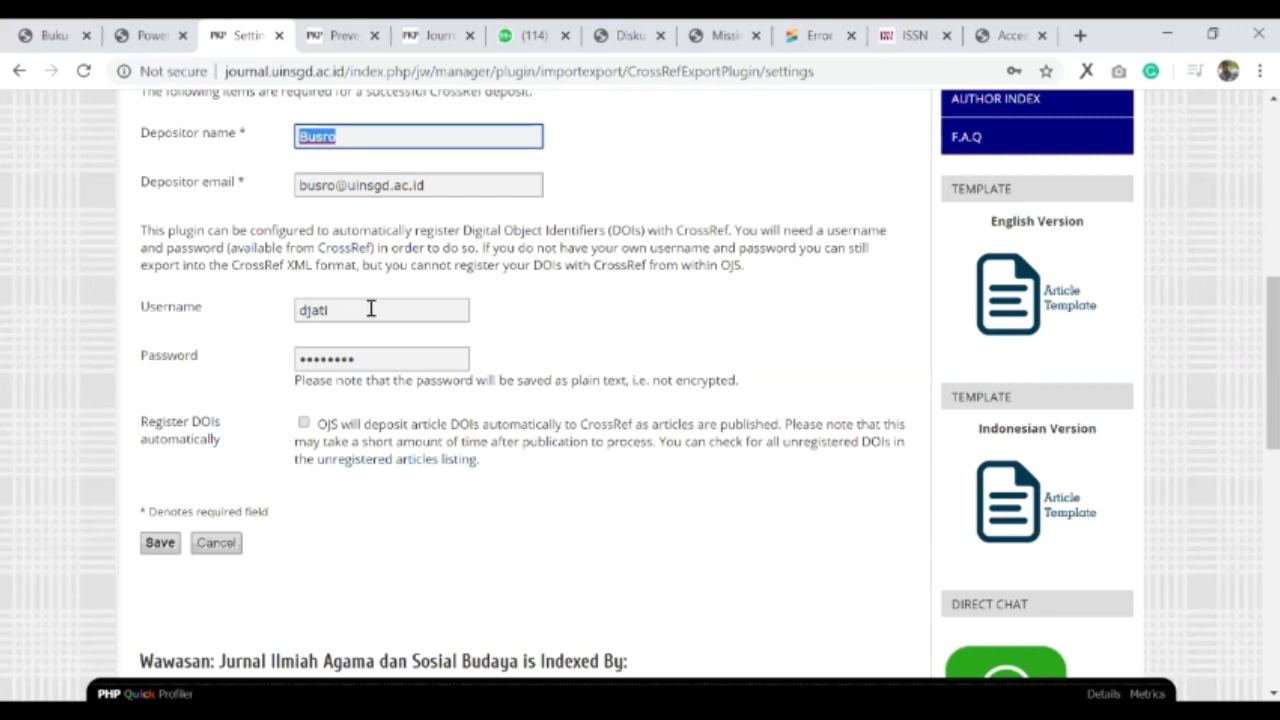
double_click(296, 314)
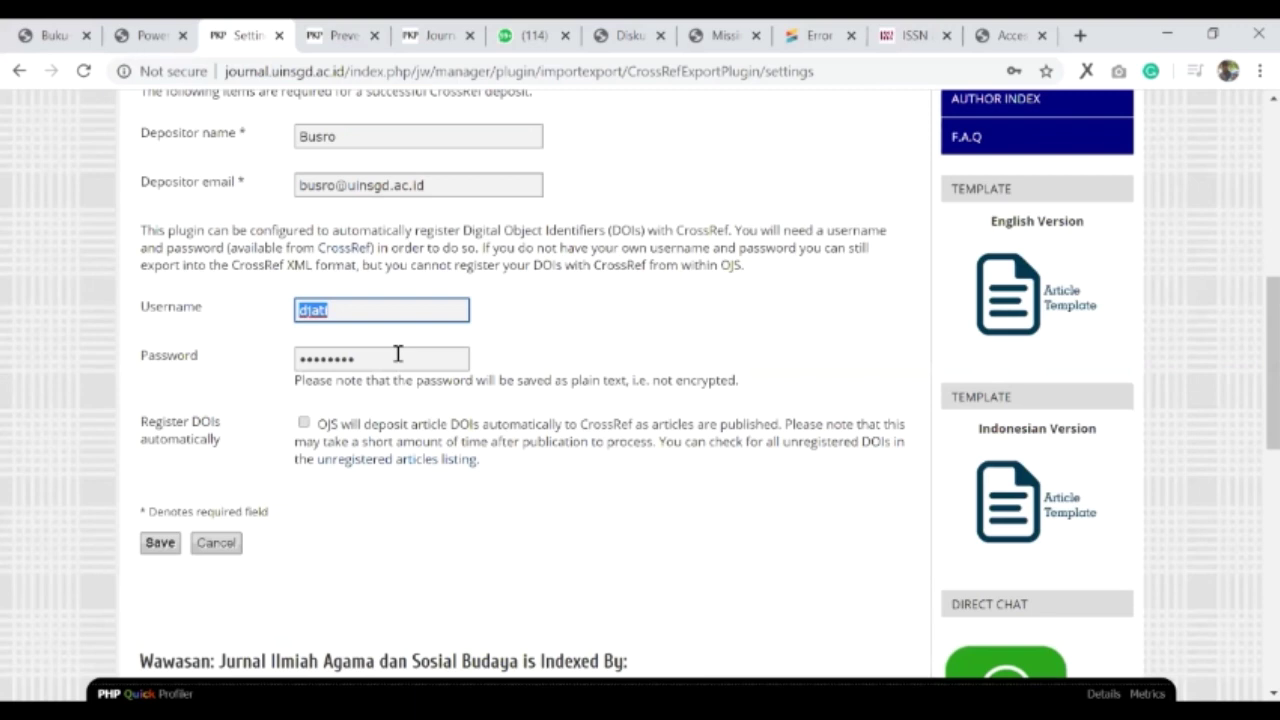
click(392, 310)
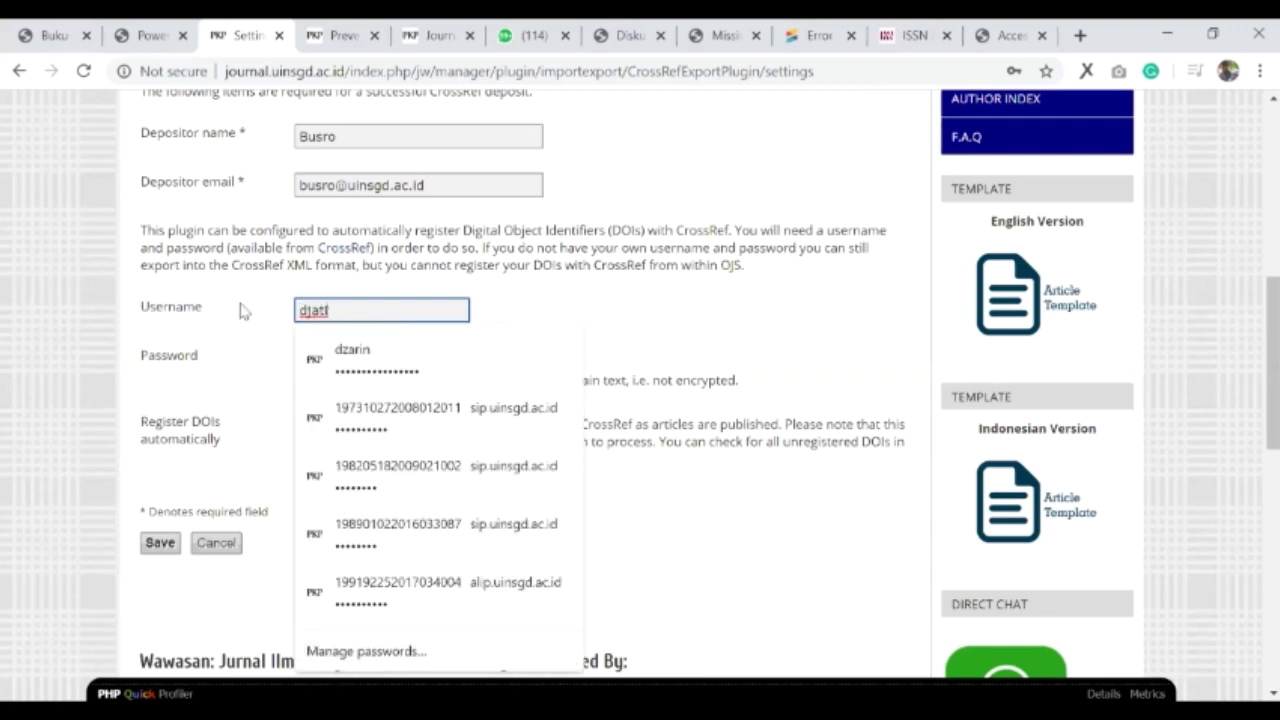
click(400, 354)
double_click(400, 356)
click(592, 335)
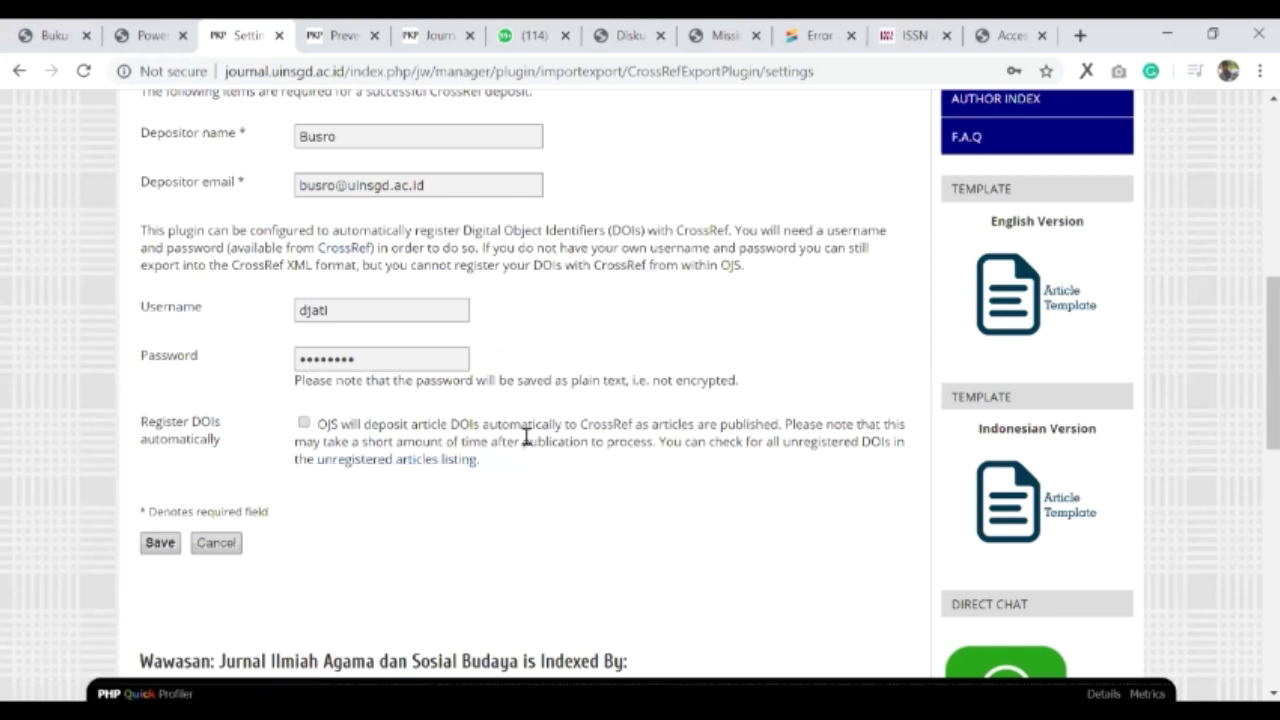
- Confirm the depositor name, depositor email and username, then save the CrossRef settings
double_click(344, 138)
triple_click(441, 186)
double_click(346, 317)
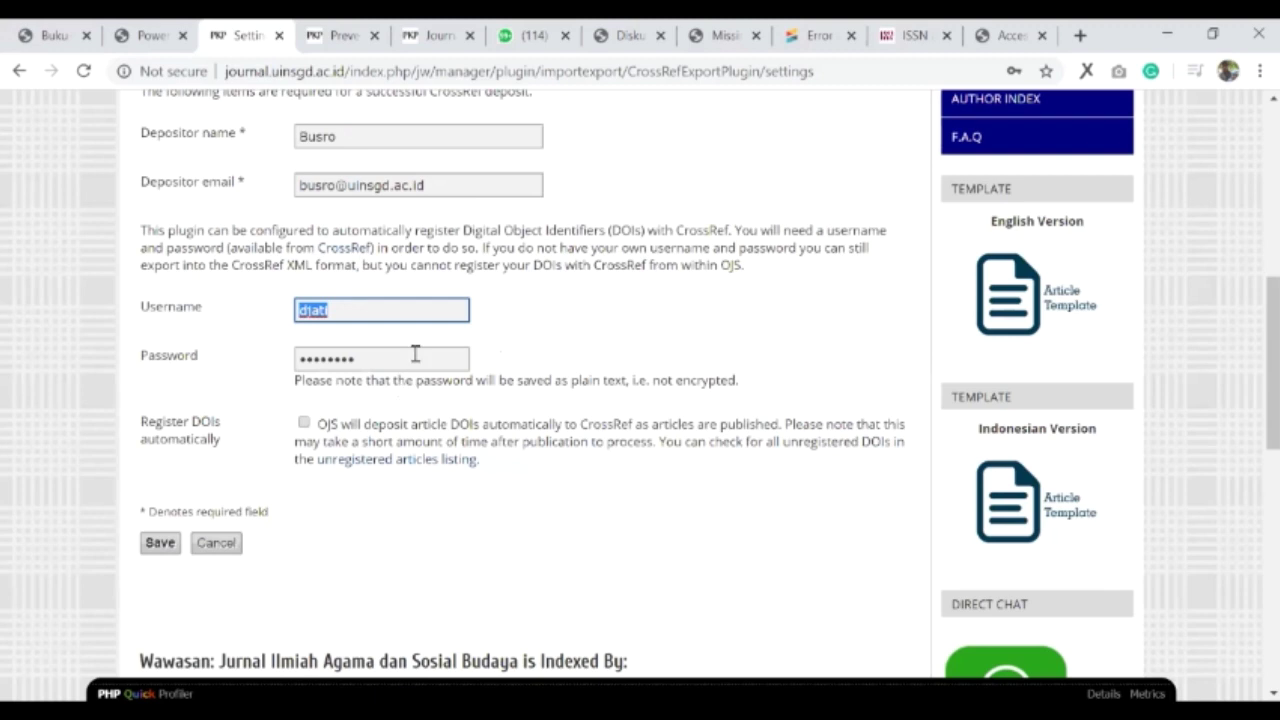
click(160, 553)
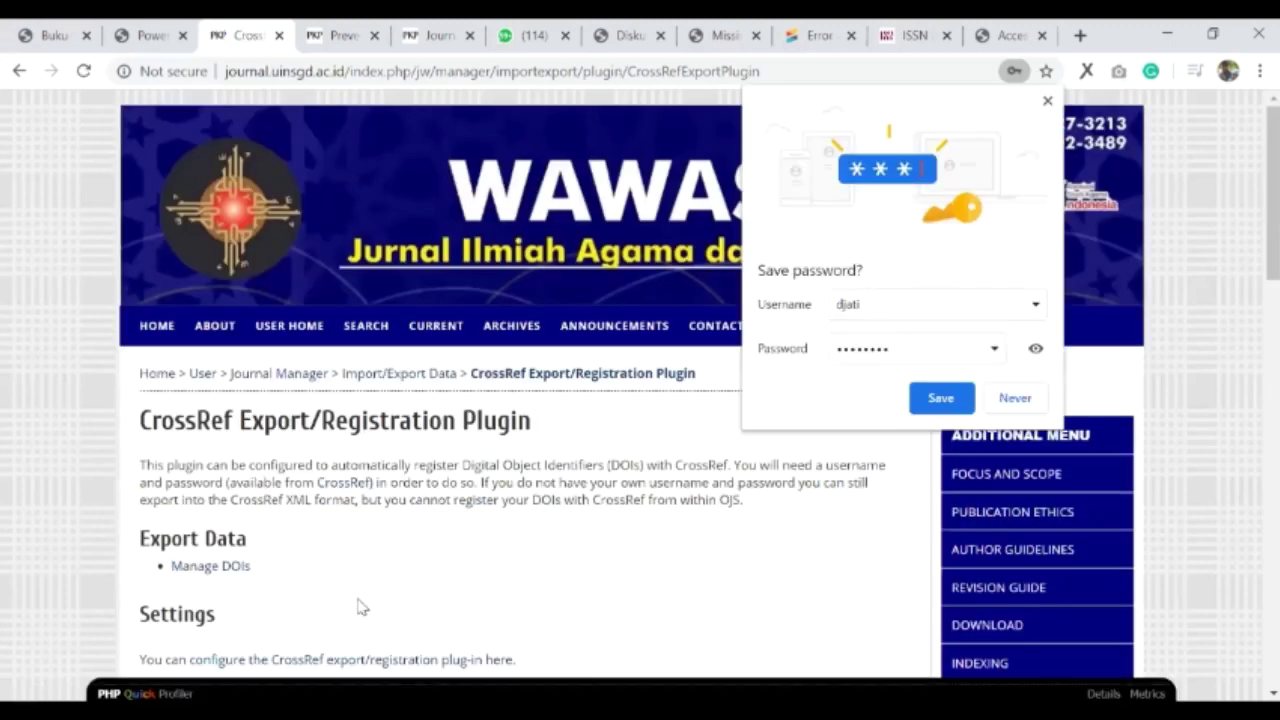
- Dismiss Chrome's password prompt and open the Manage DOIs article list, consulting the DOI guide
click(343, 57)
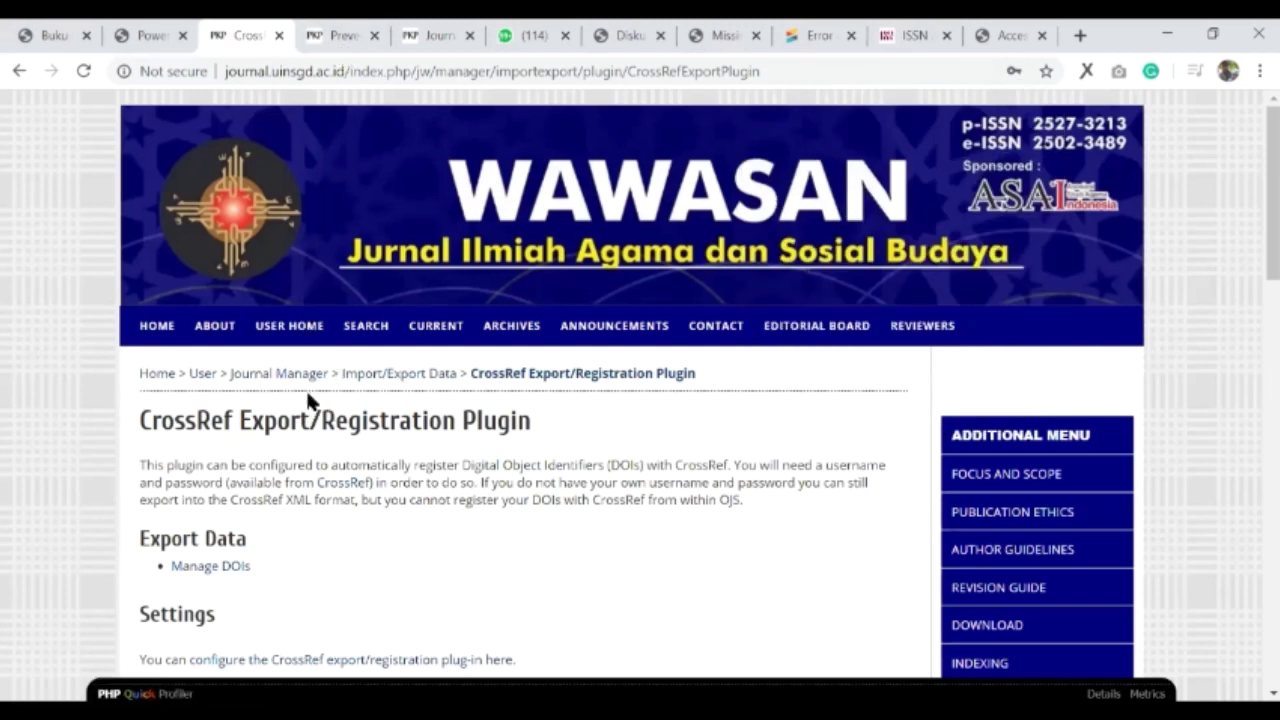
scroll(310, 395, down, 1)
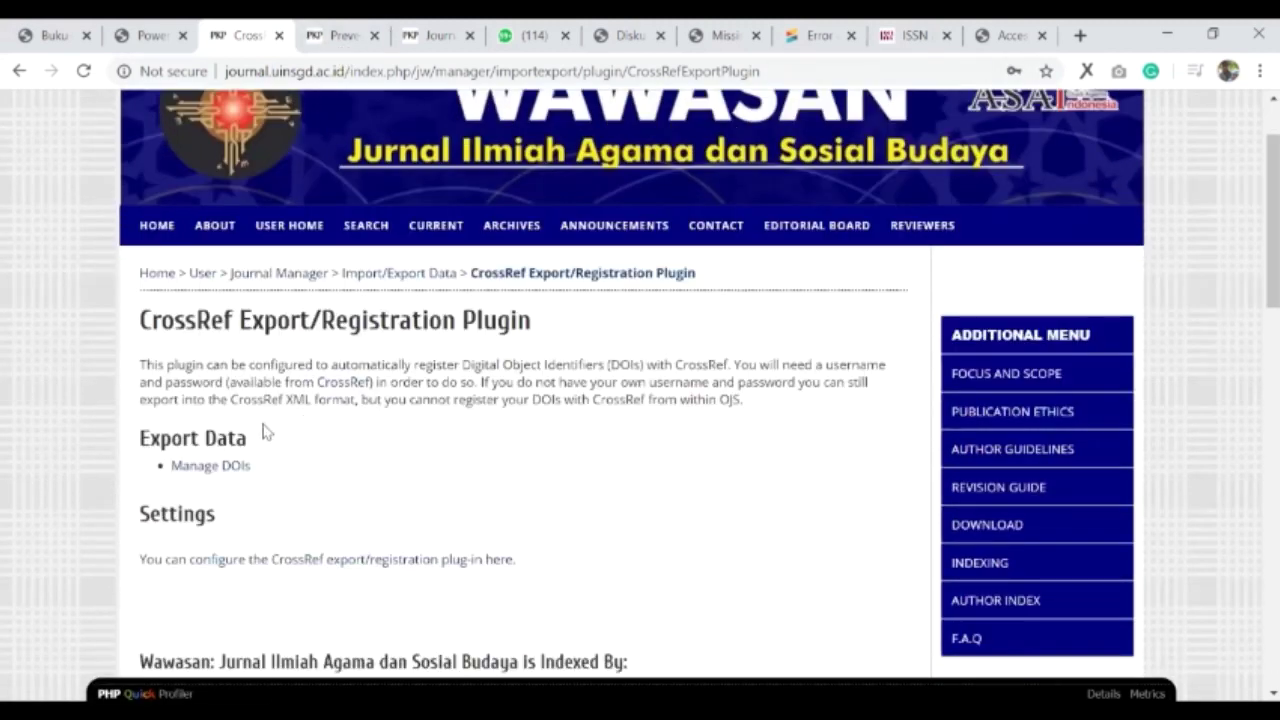
scroll(278, 400, down, 1)
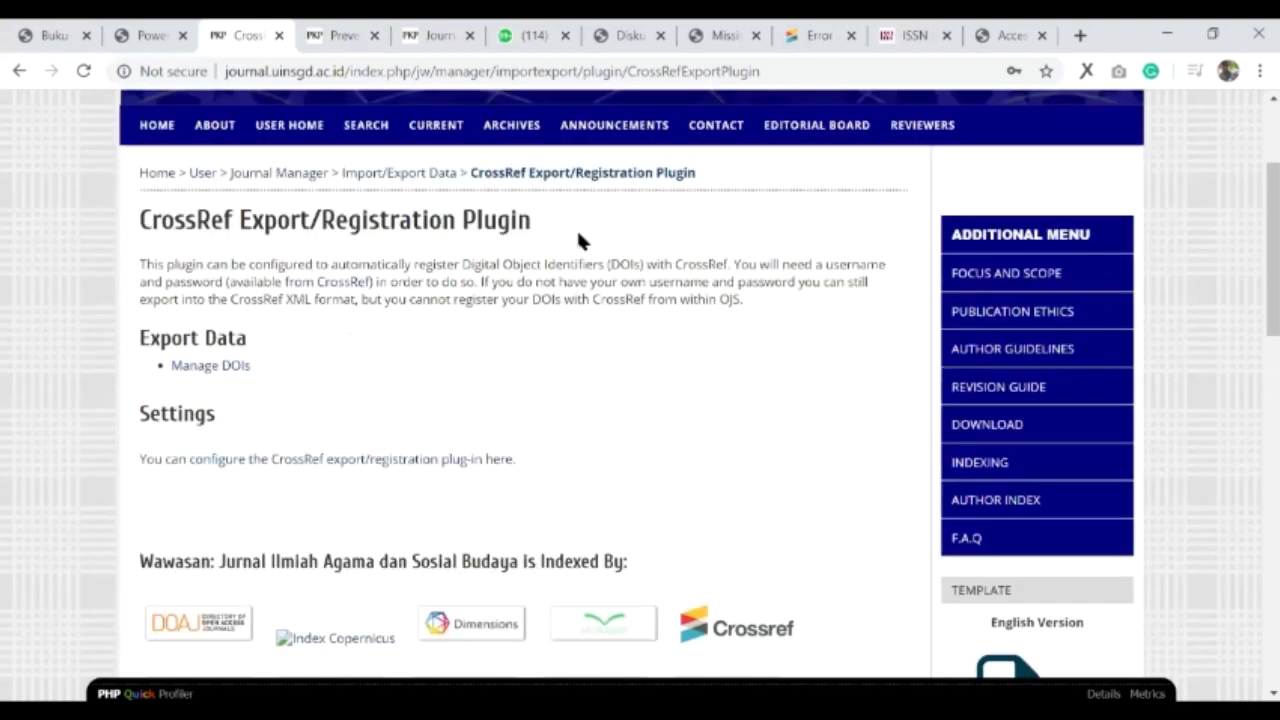
click(205, 367)
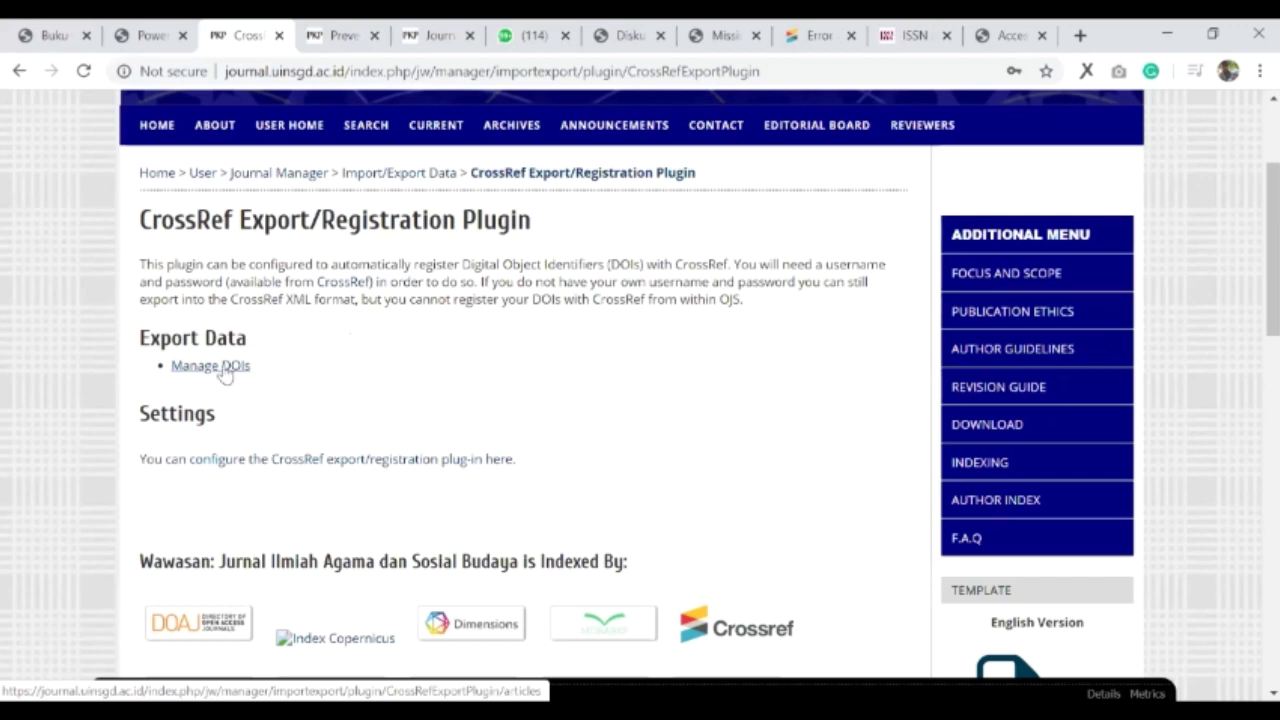
click(199, 367)
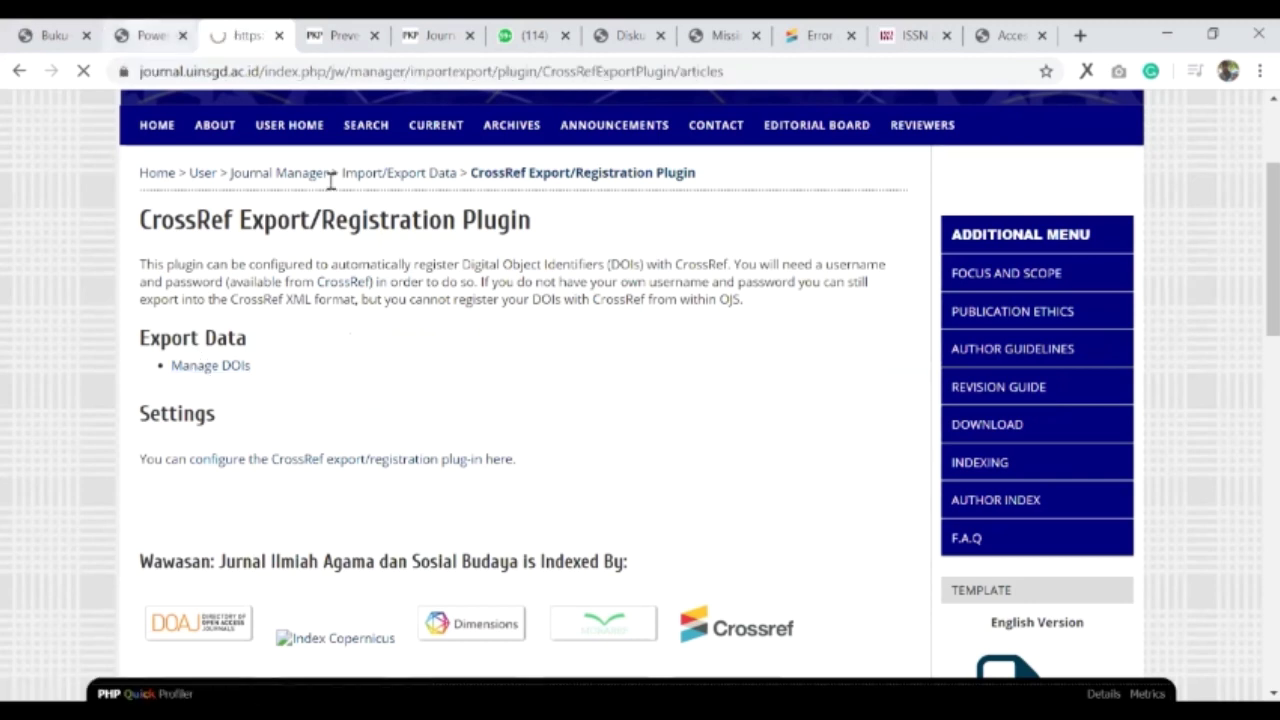
click(50, 35)
scroll(322, 511, down, 5)
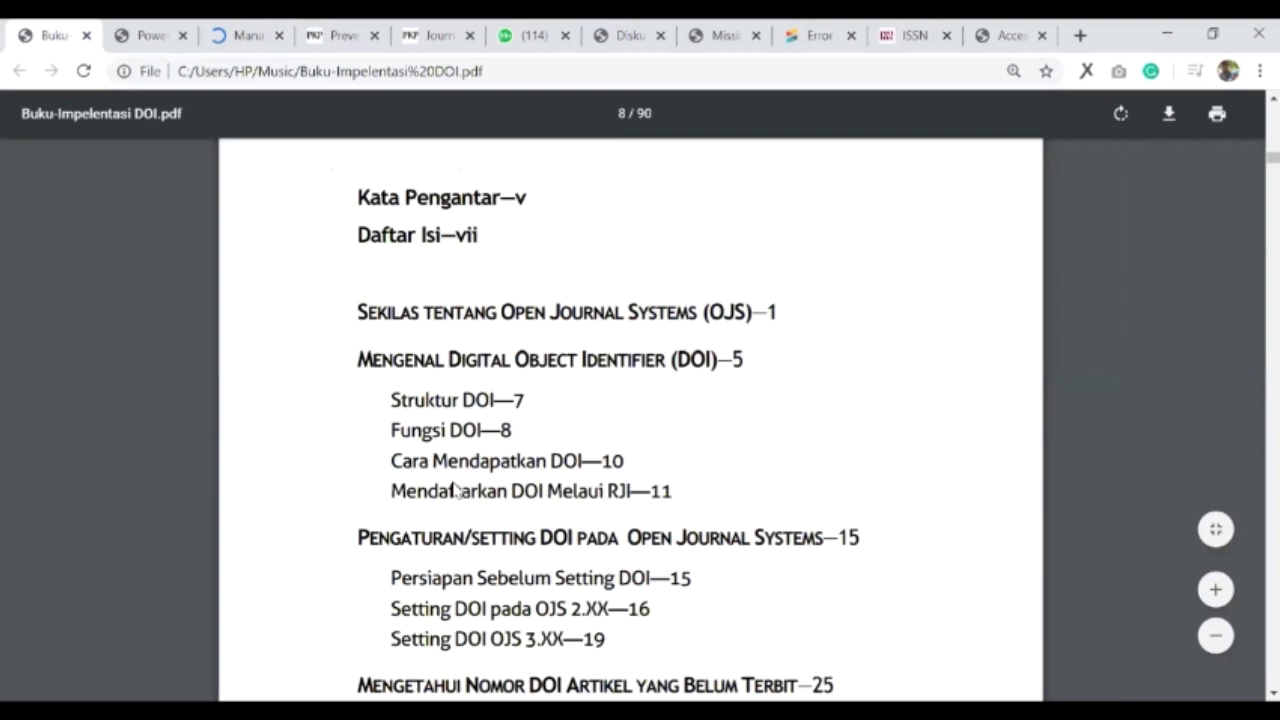
key(ctrl+3)
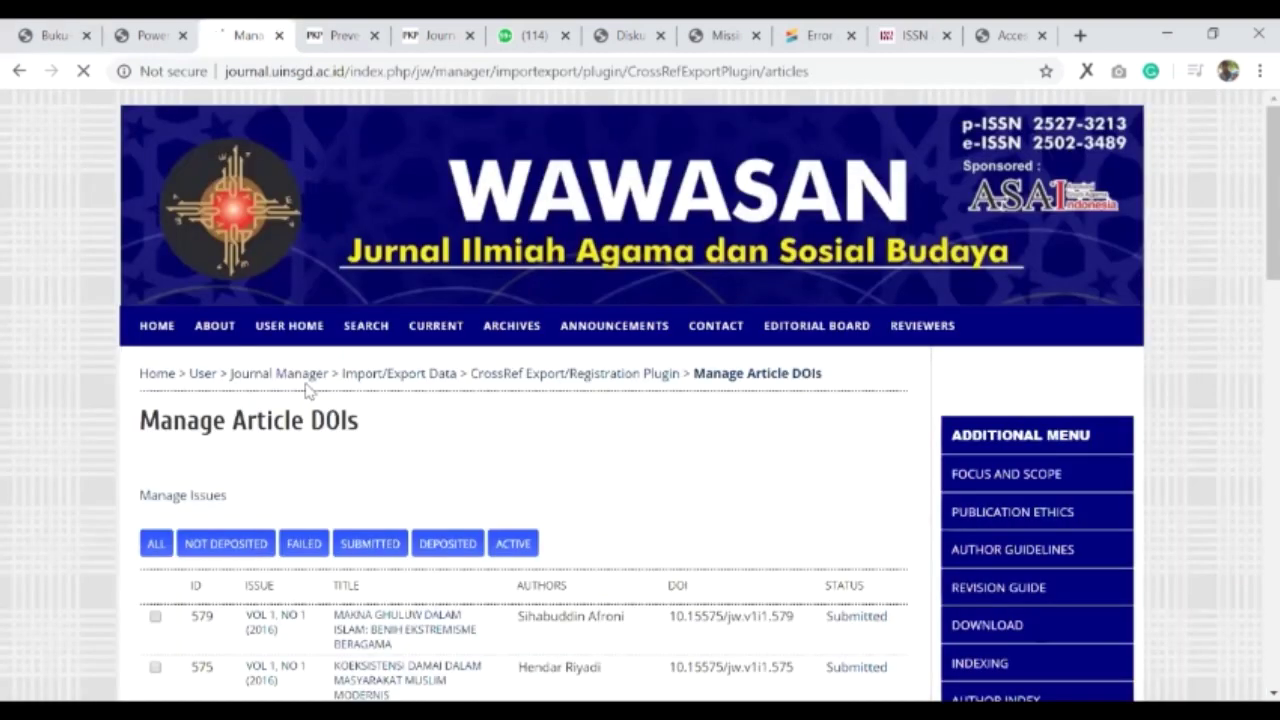
- Review the article DOI statuses, then open Manage Issues listing all eight issues
scroll(355, 420, up, 5)
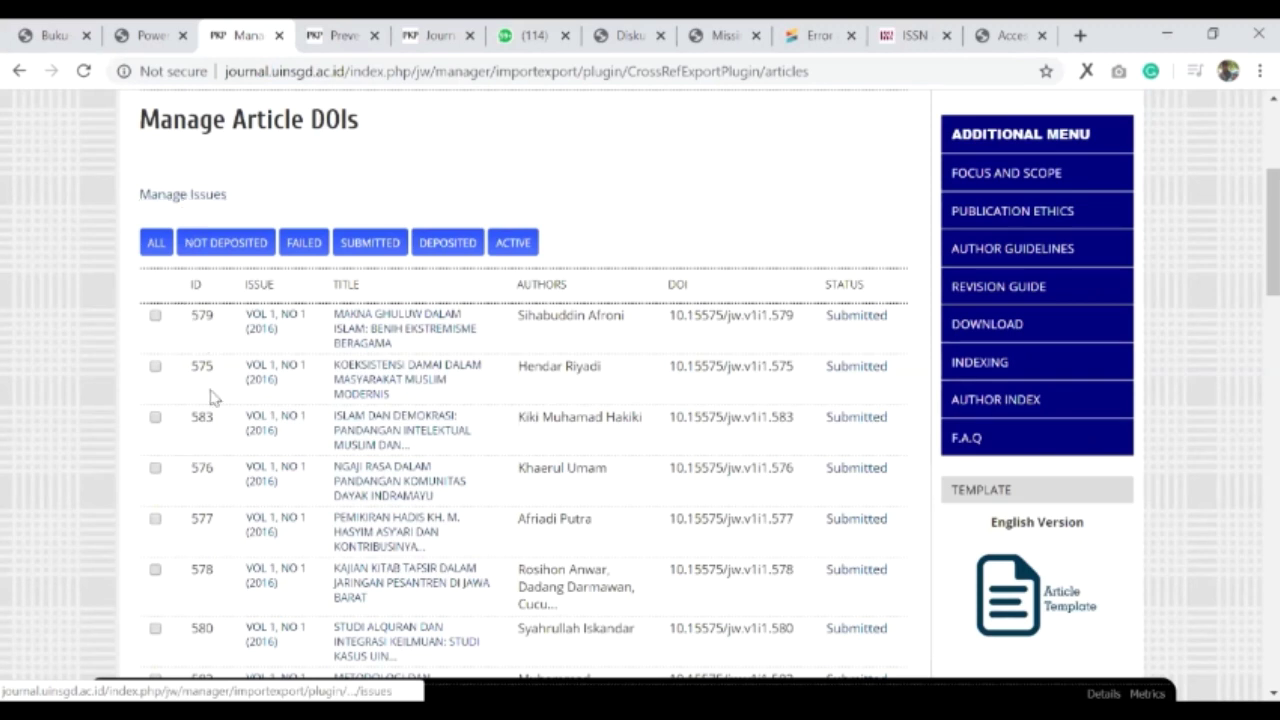
scroll(210, 396, down, 2)
scroll(180, 370, down, 5)
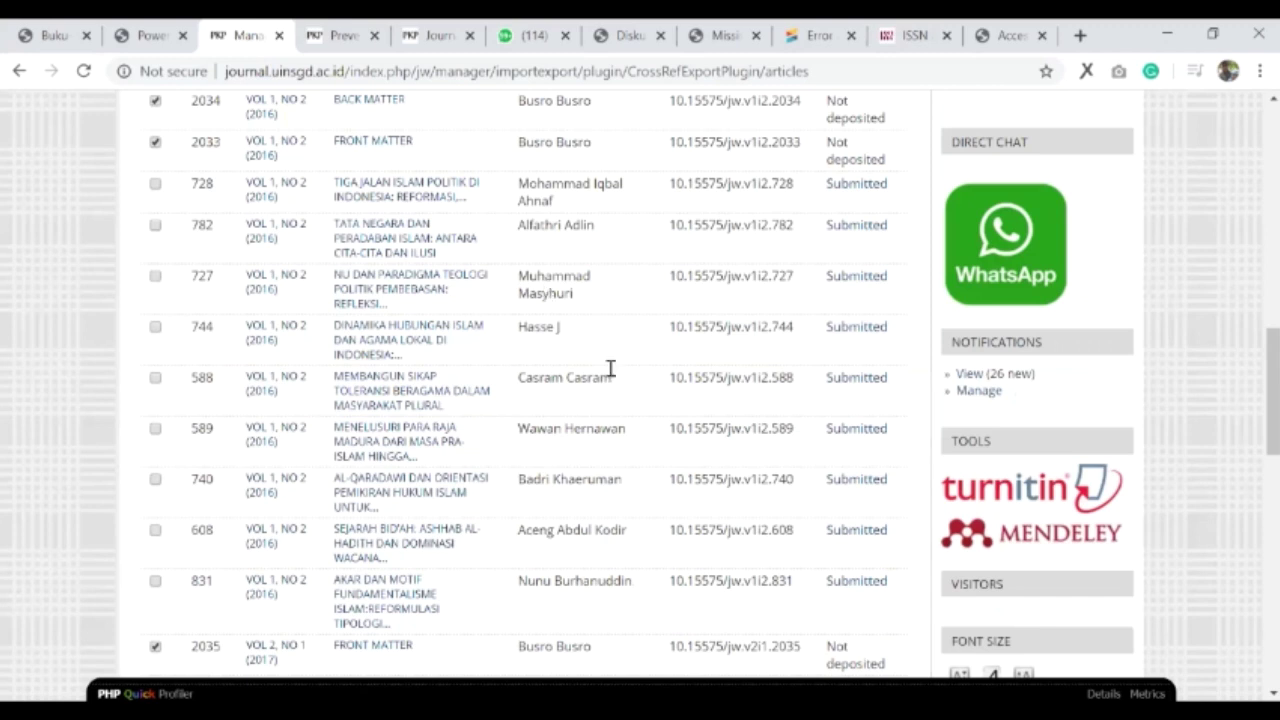
scroll(296, 398, up, 5)
scroll(333, 428, up, 5)
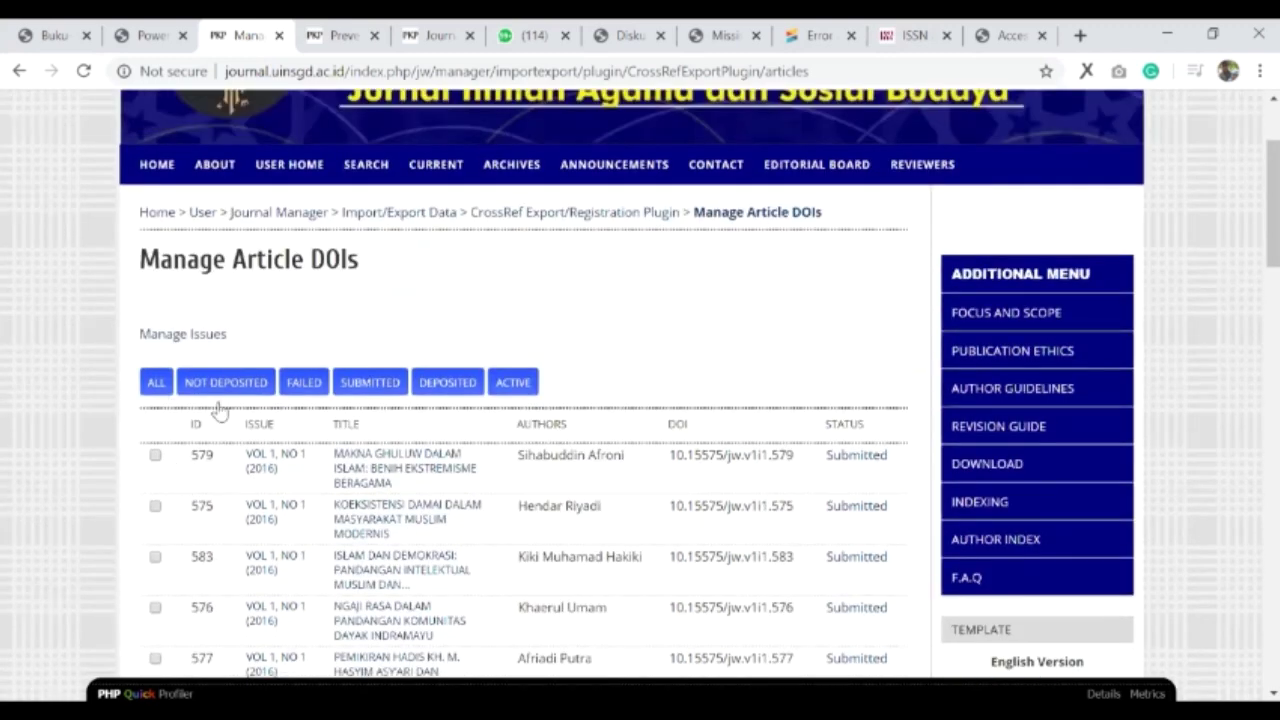
scroll(205, 410, up, 1)
click(189, 397)
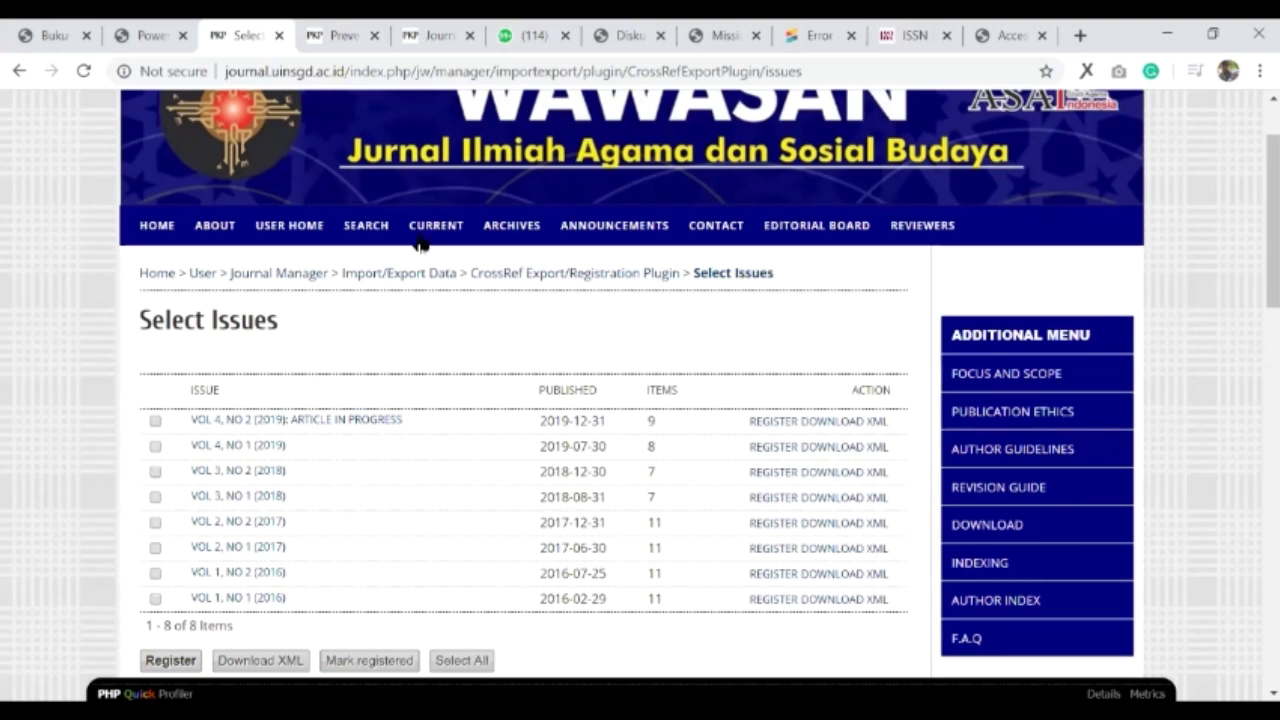
- Download and save the Vol 4, No 2 (2019) CrossRef XML, then open a blank tab
click(831, 424)
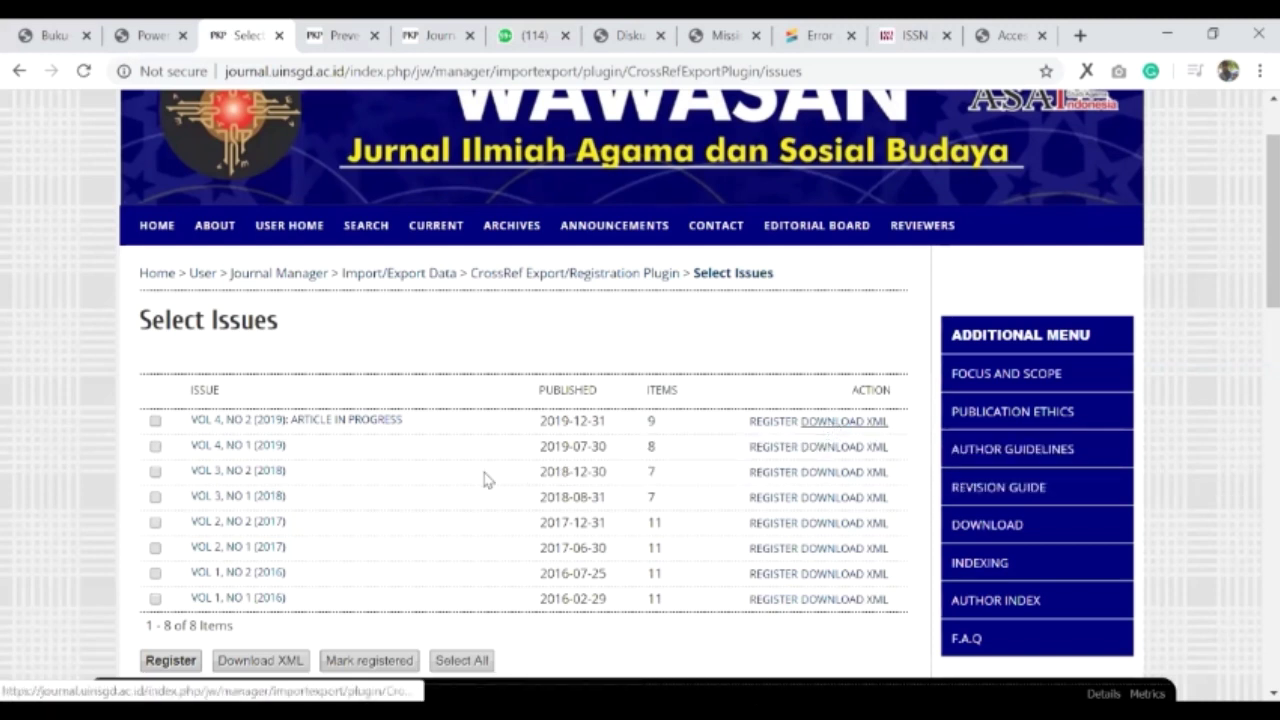
click(437, 469)
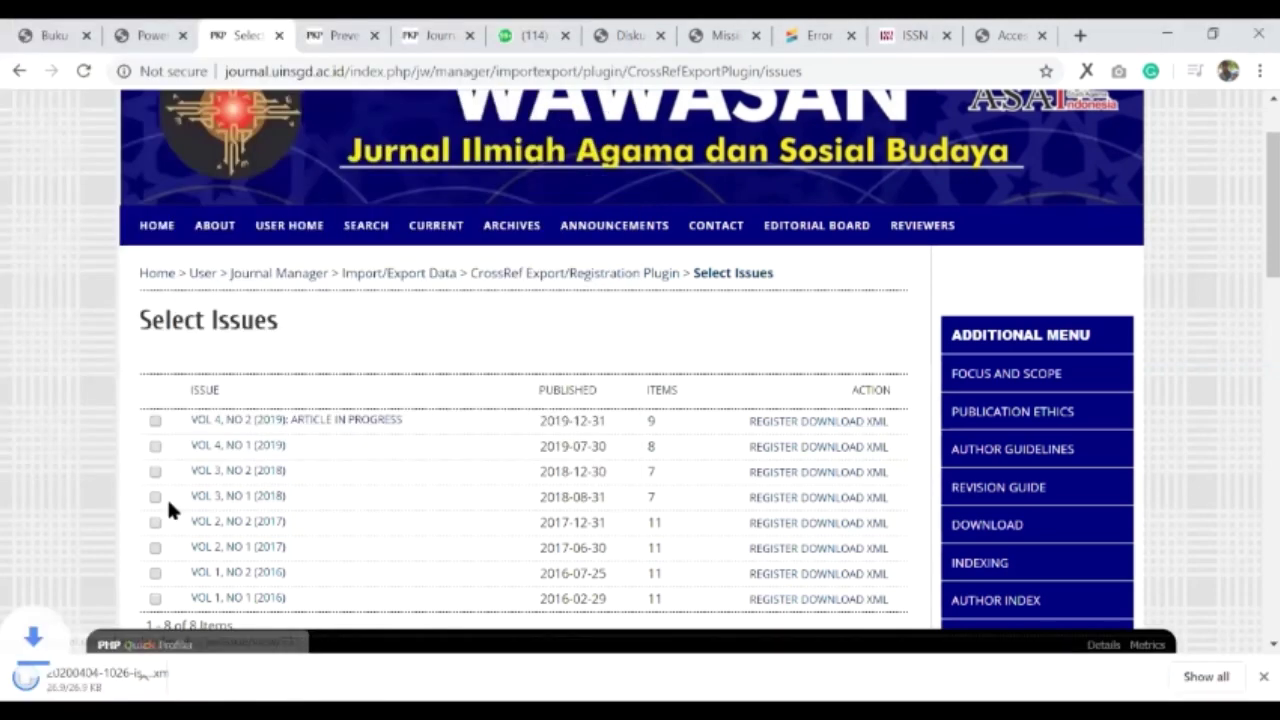
click(1080, 35)
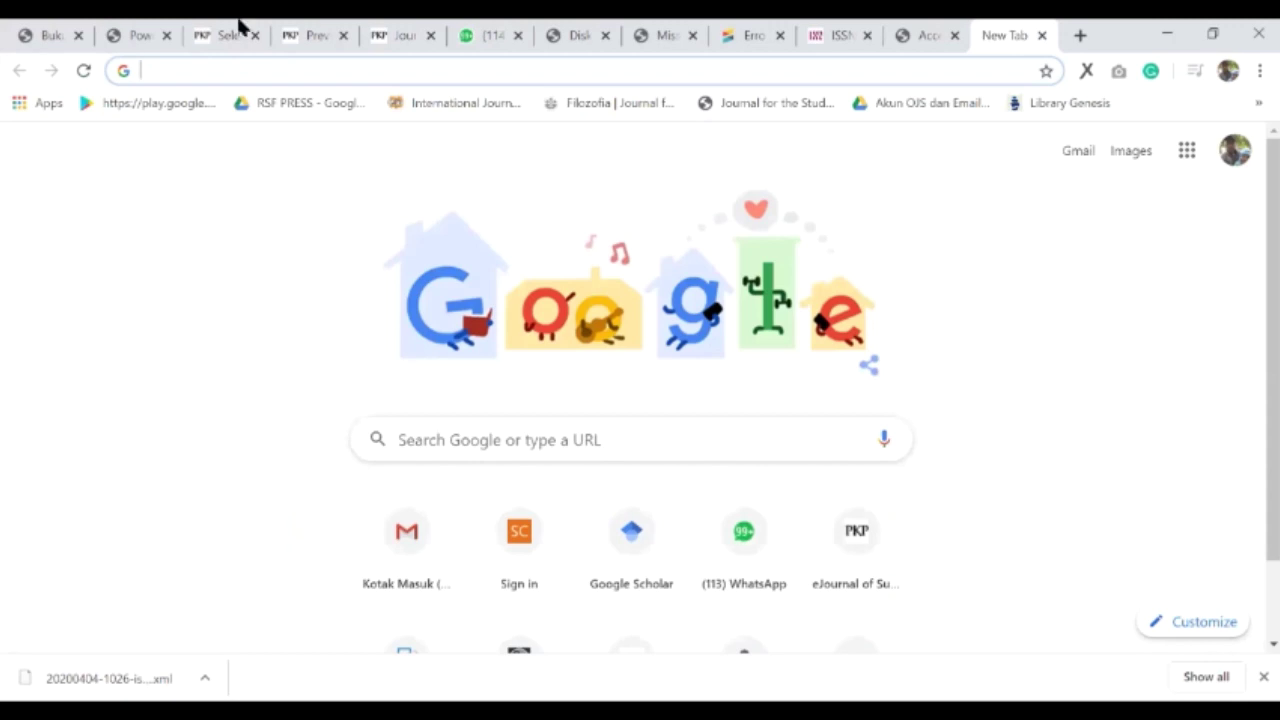
- Load doi.crossref.org in the last browser tab
key(ctrl+3)
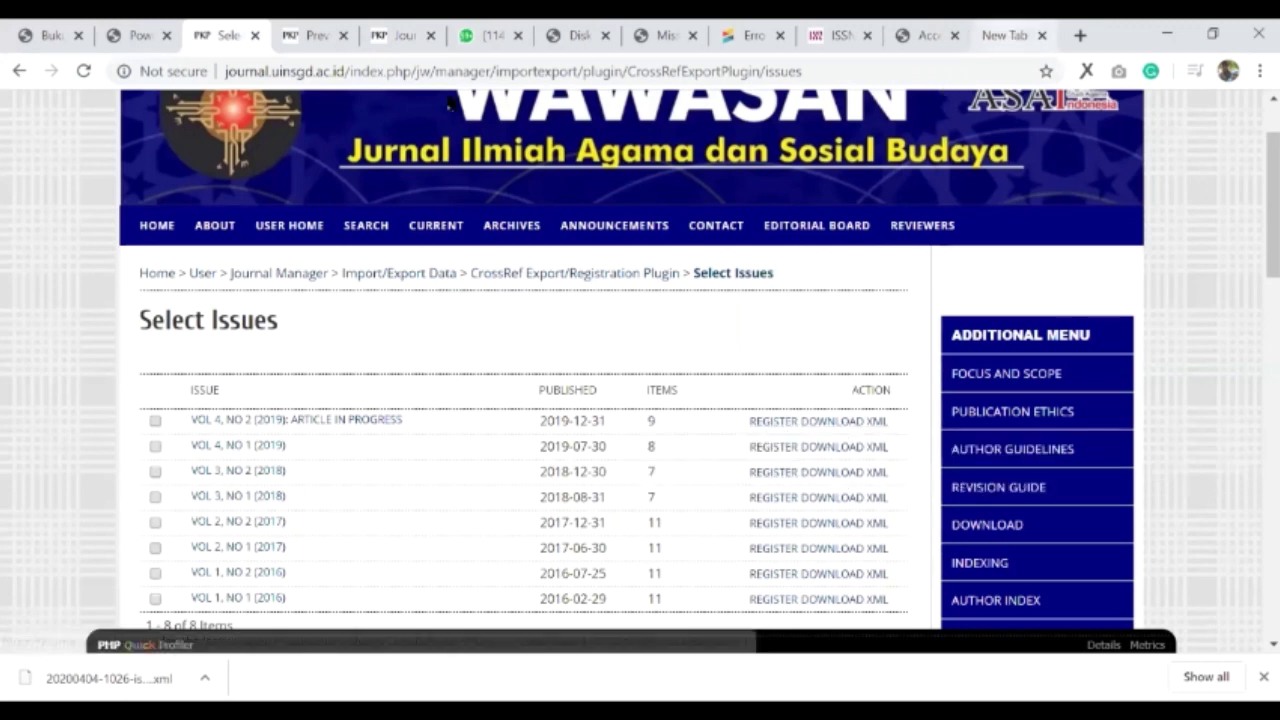
key(ctrl+9)
text(doi)
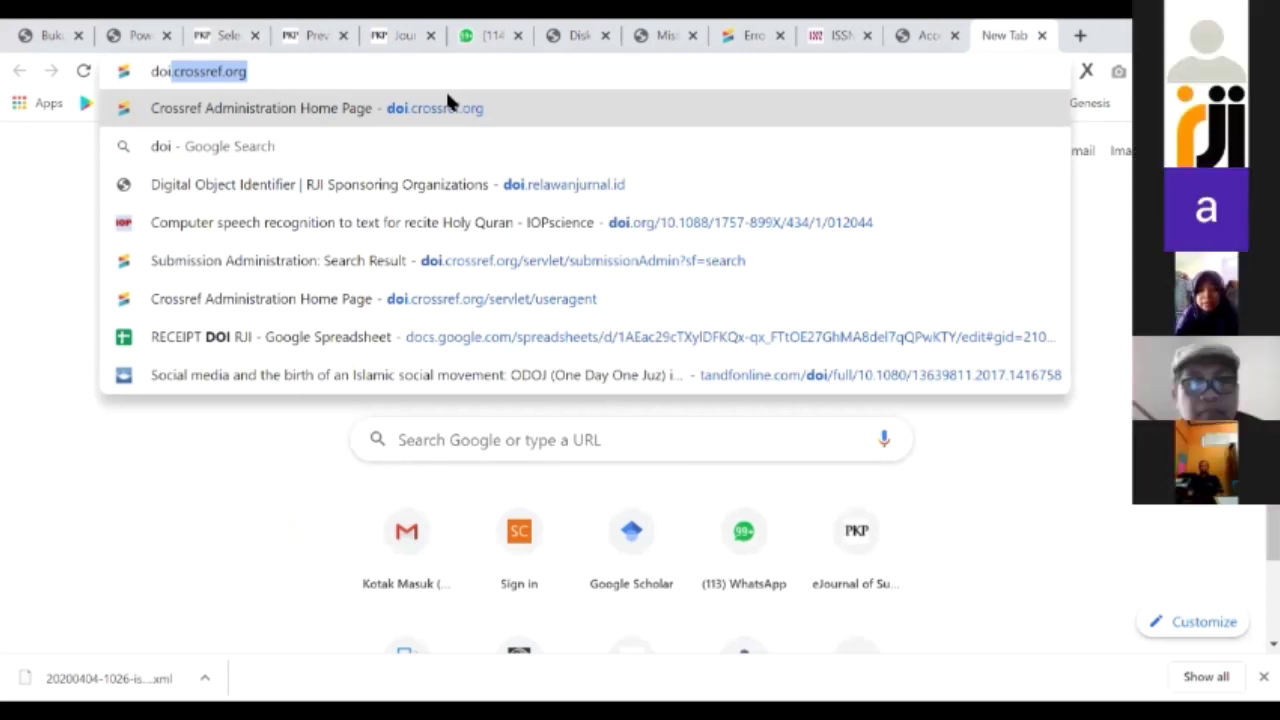
key(Return)
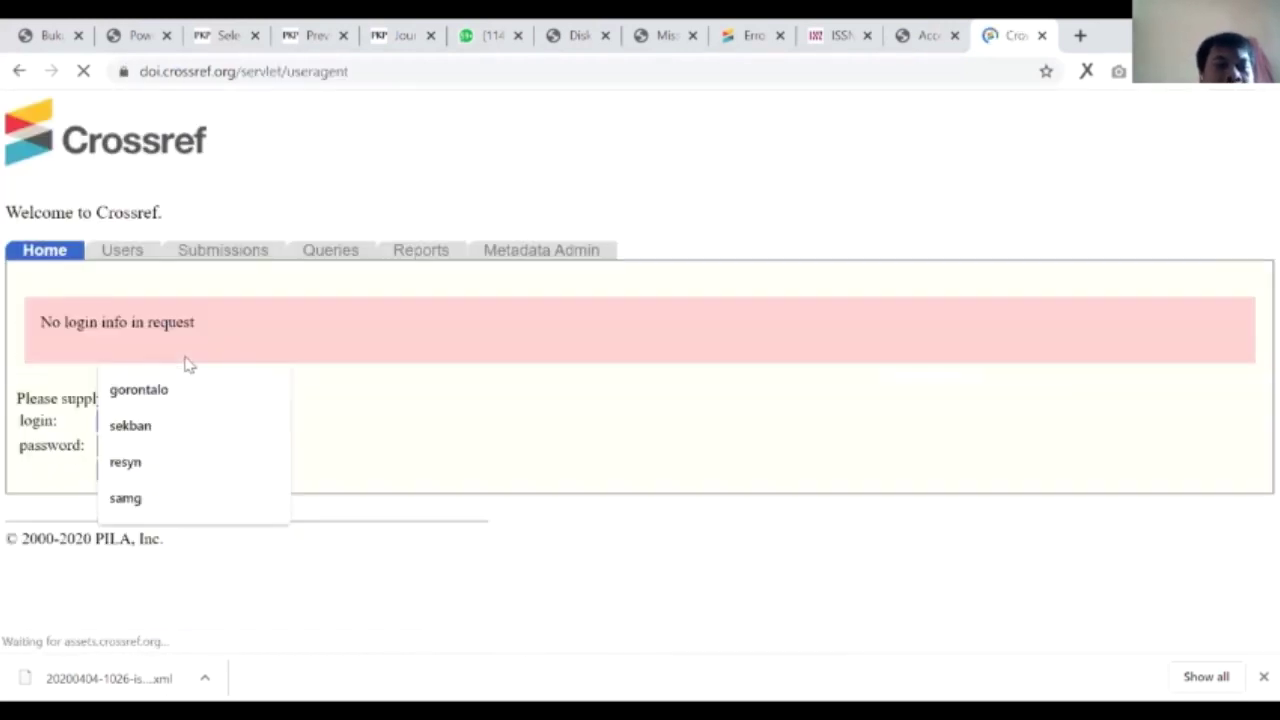
- Log in to Crossref Admin with the account username and password
click(224, 421)
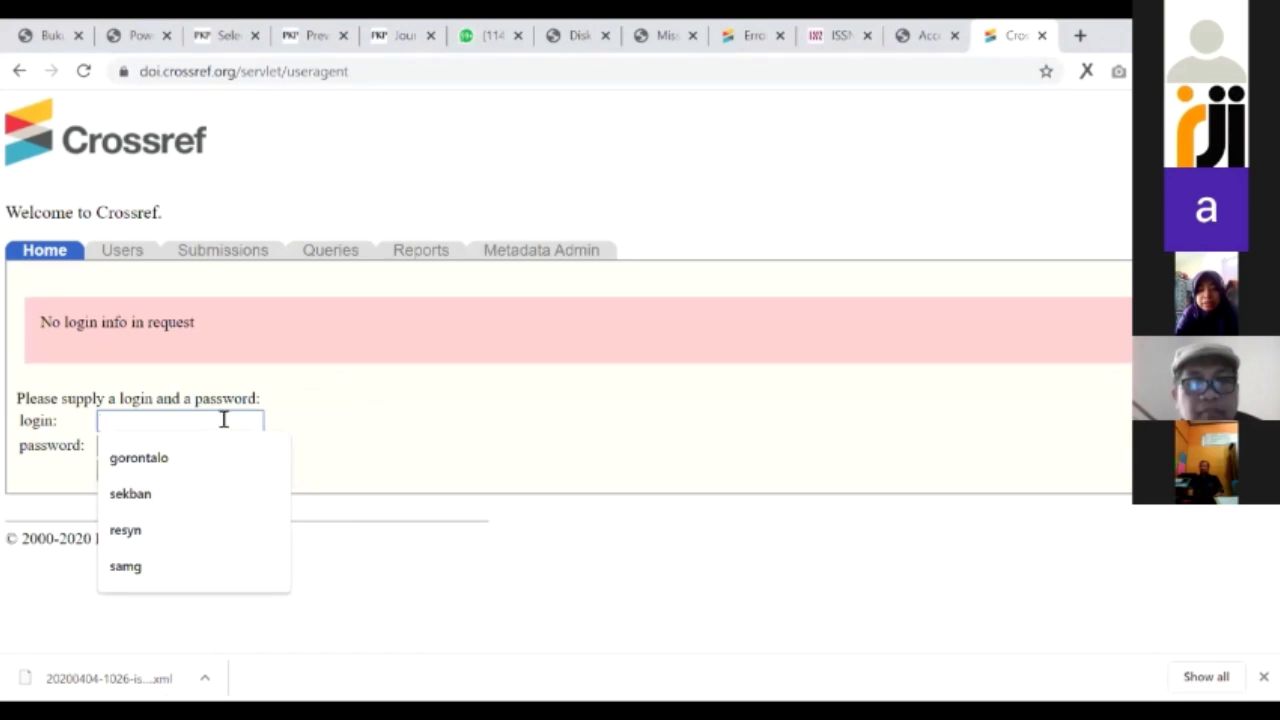
click(220, 423)
click(225, 417)
text(djati)
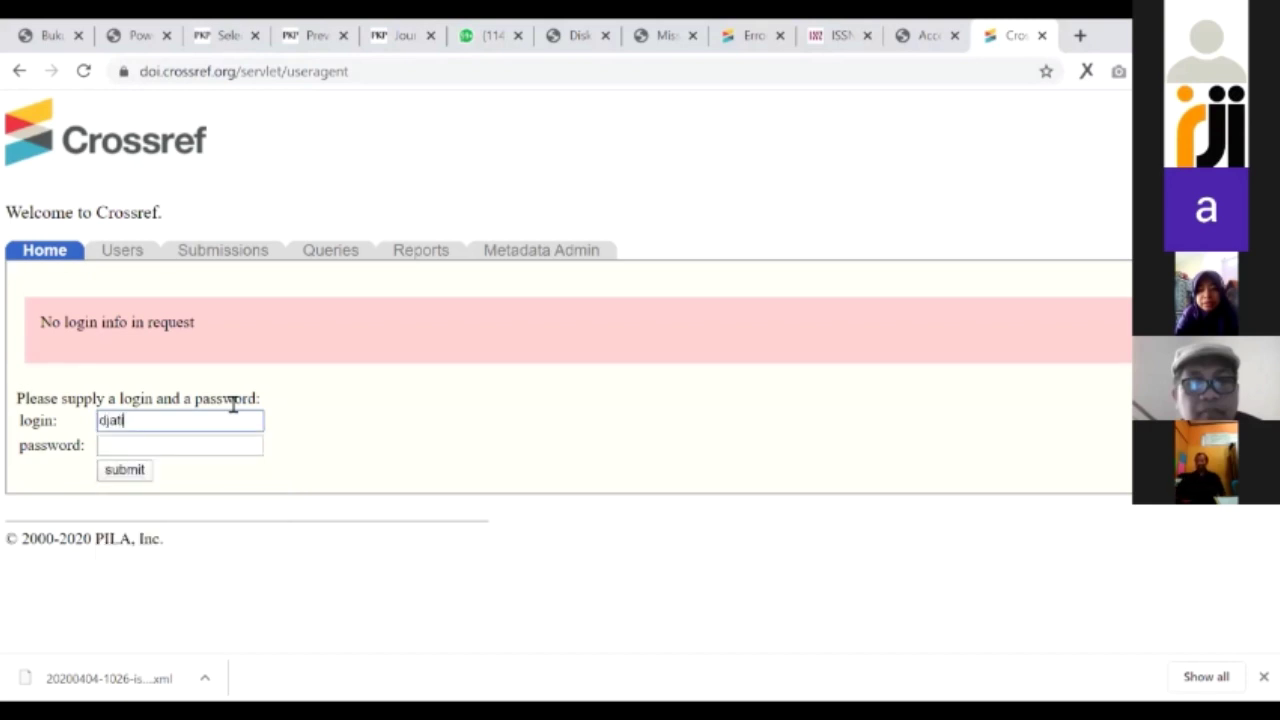
key(Tab)
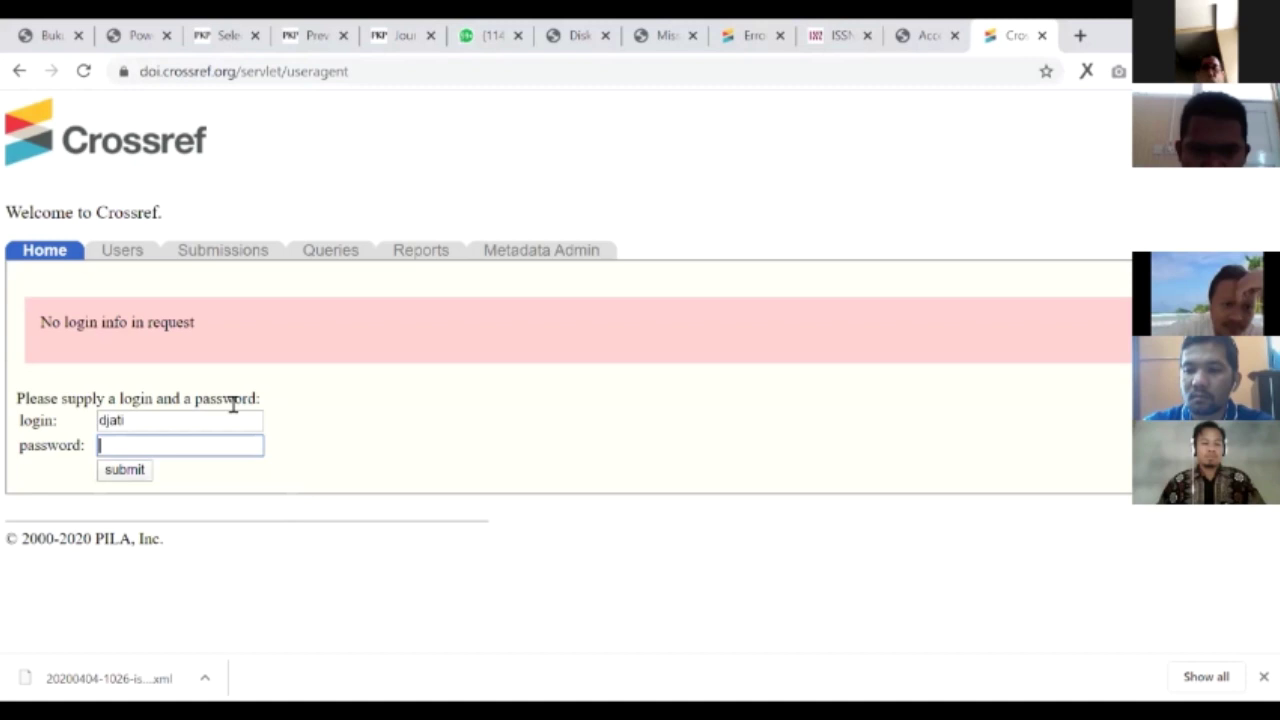
text(••••••••)
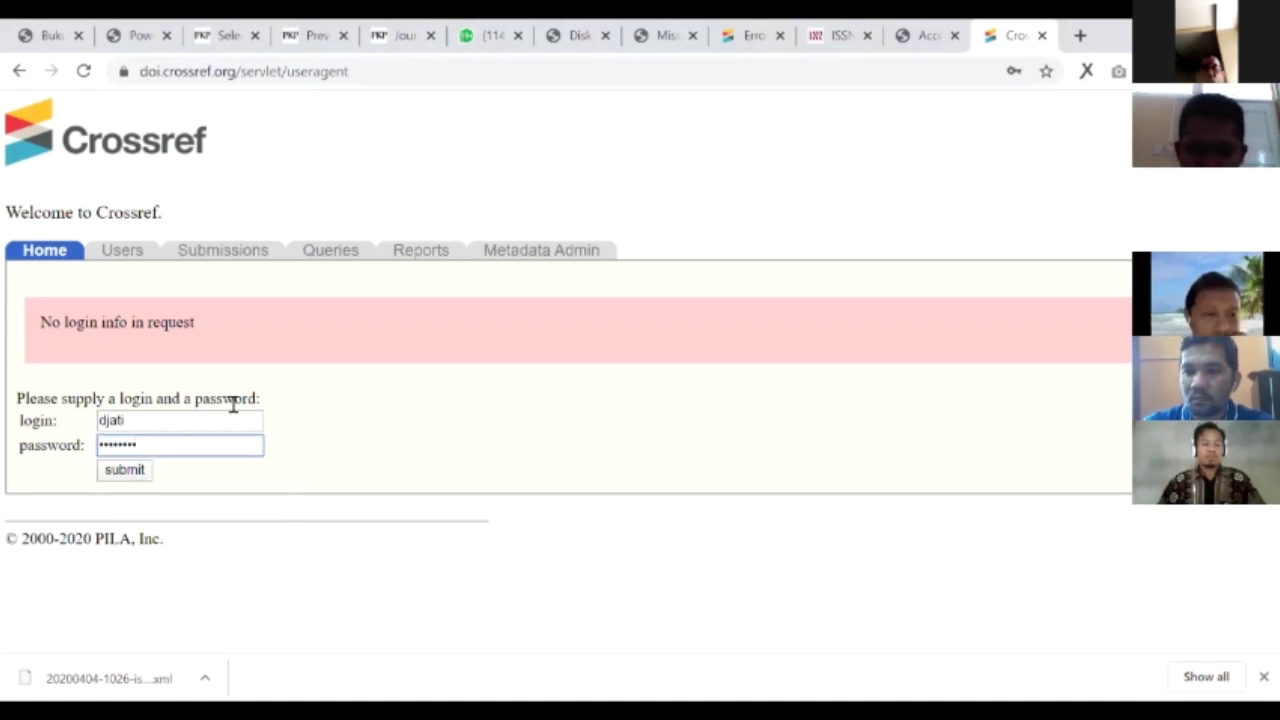
key(Return)
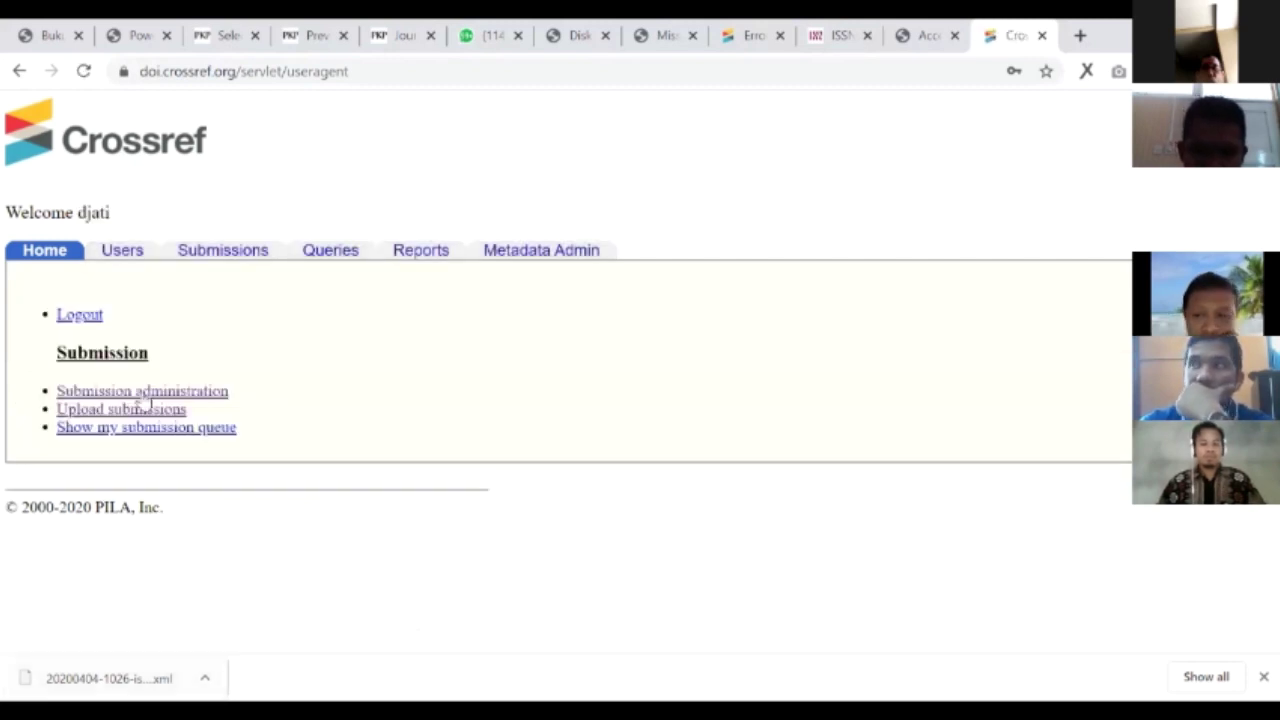
click(121, 414)
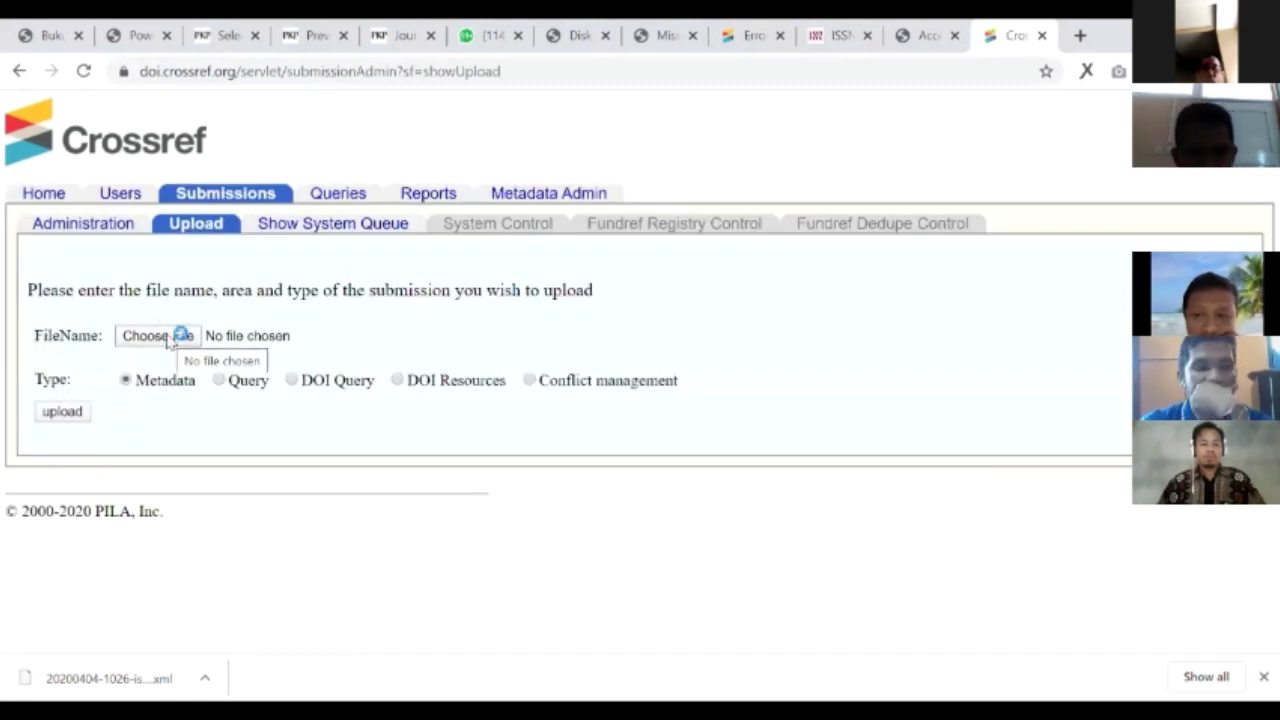
click(167, 338)
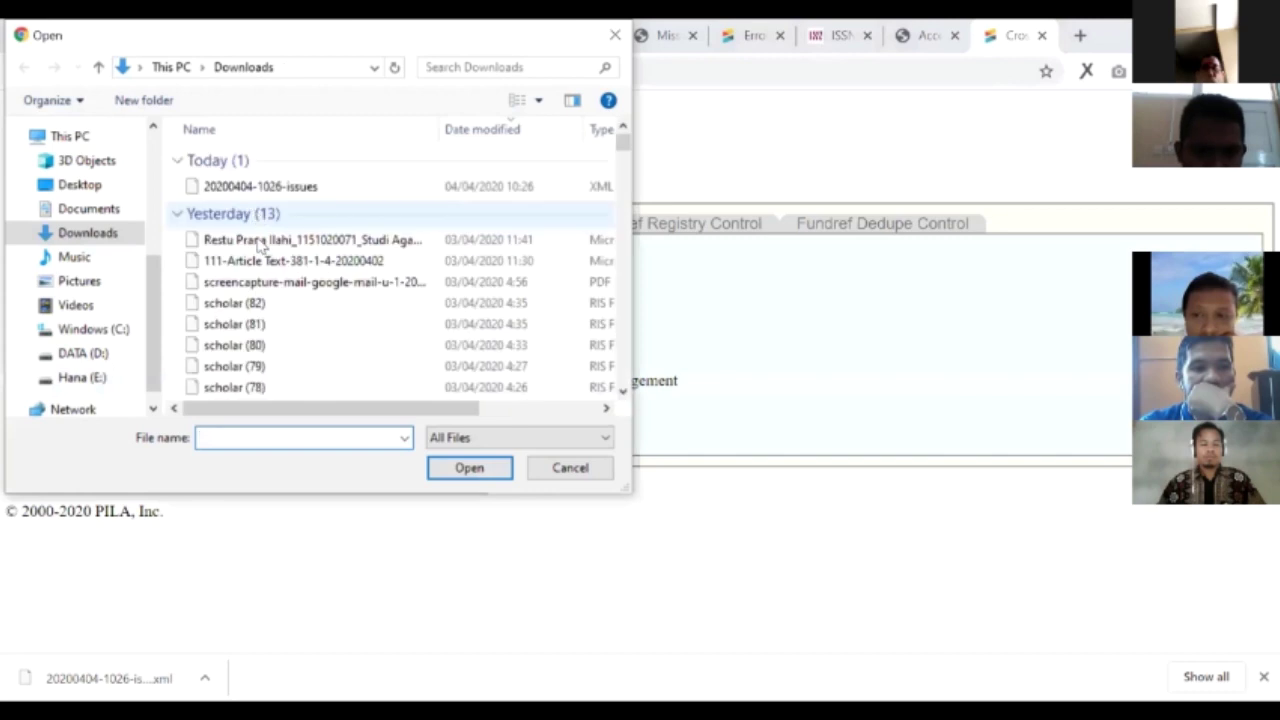
click(278, 188)
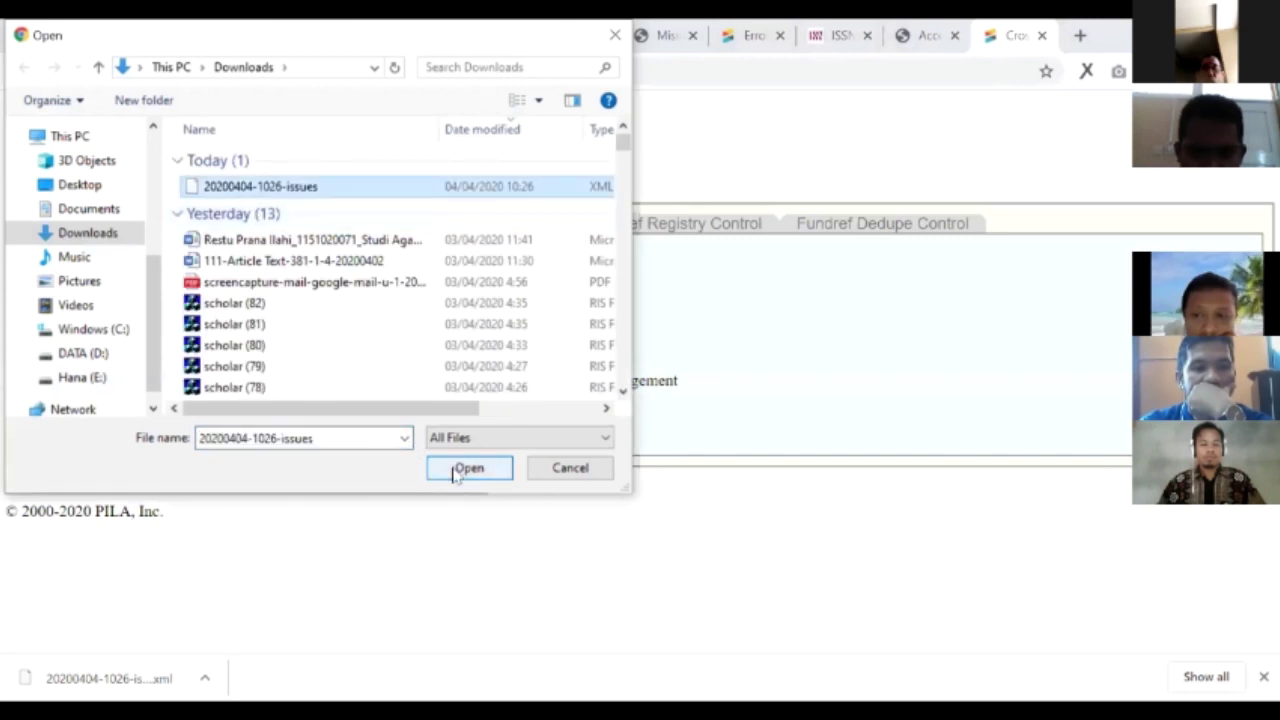
click(457, 472)
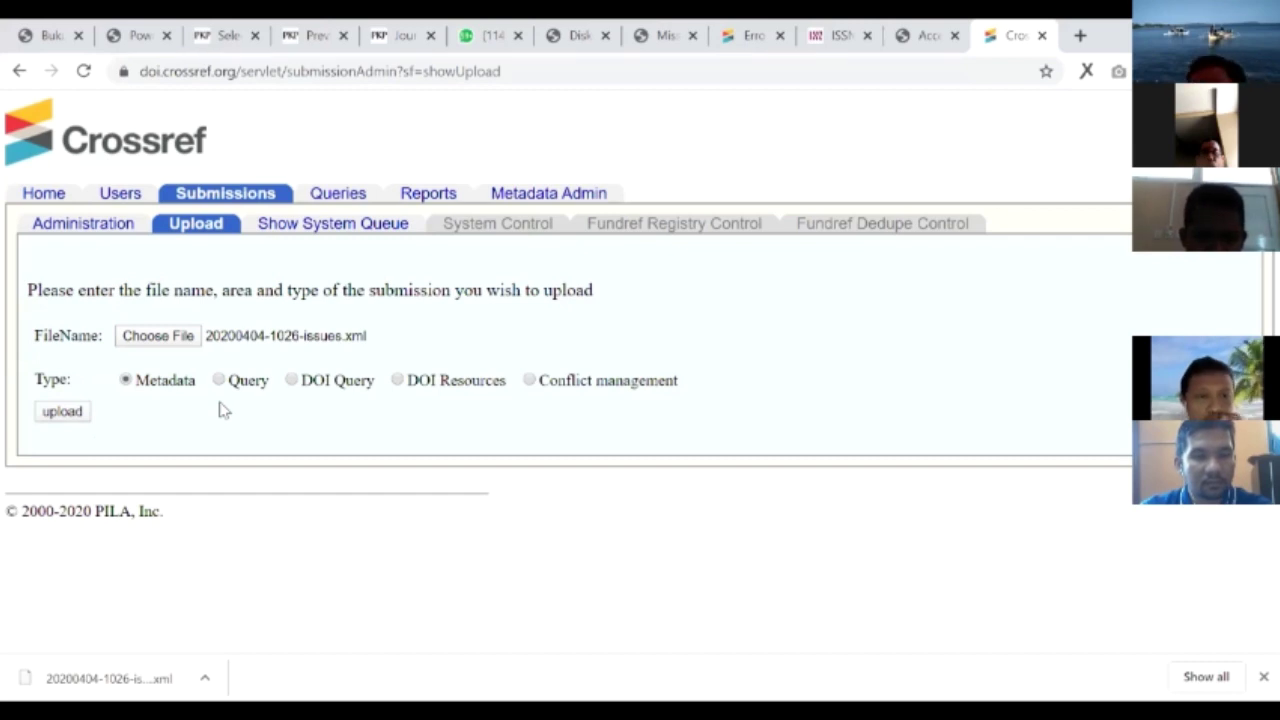
click(205, 25)
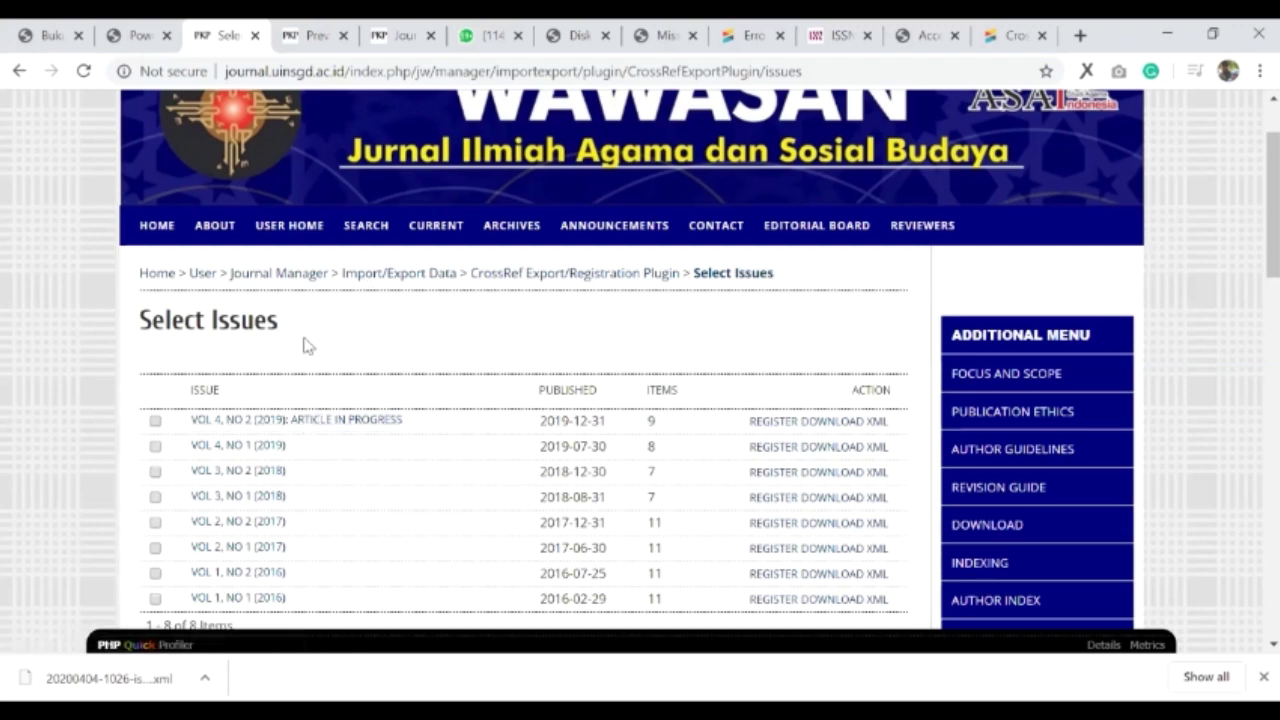
- Return to the CrossRef export plugin and review Manage Article DOIs through page 3's Vol 3 articles
click(514, 283)
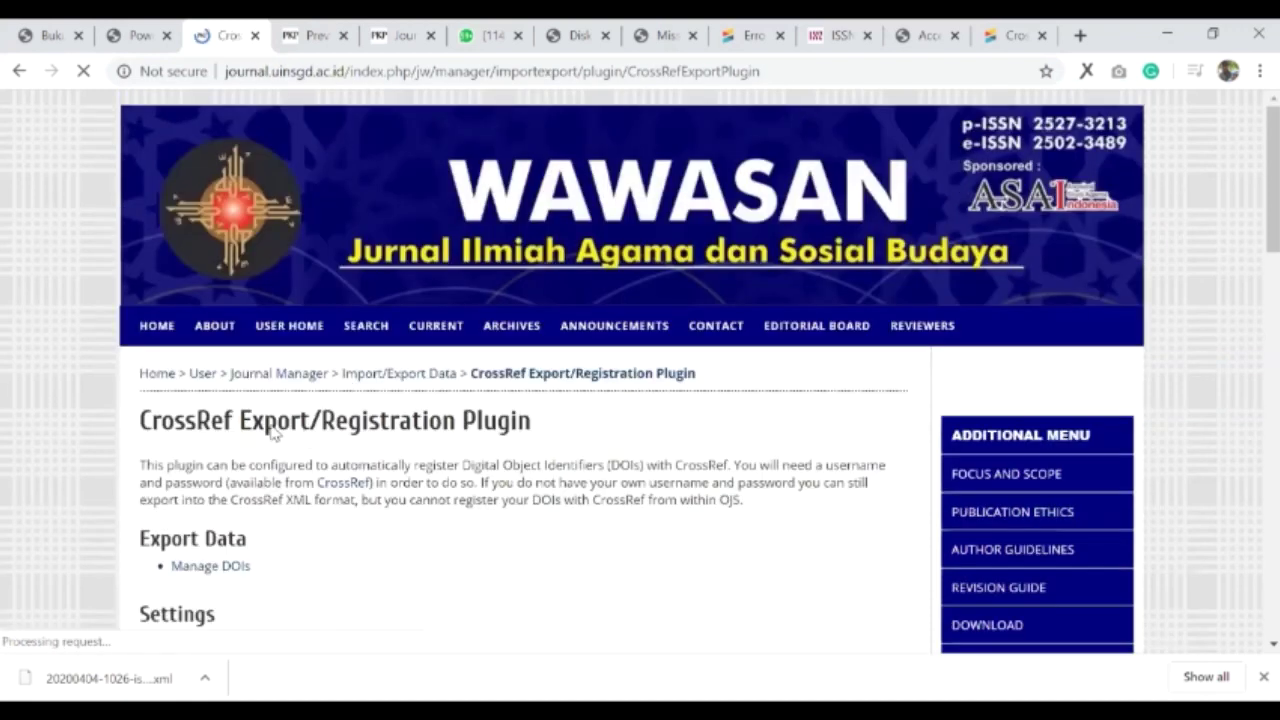
scroll(270, 432, down, 2)
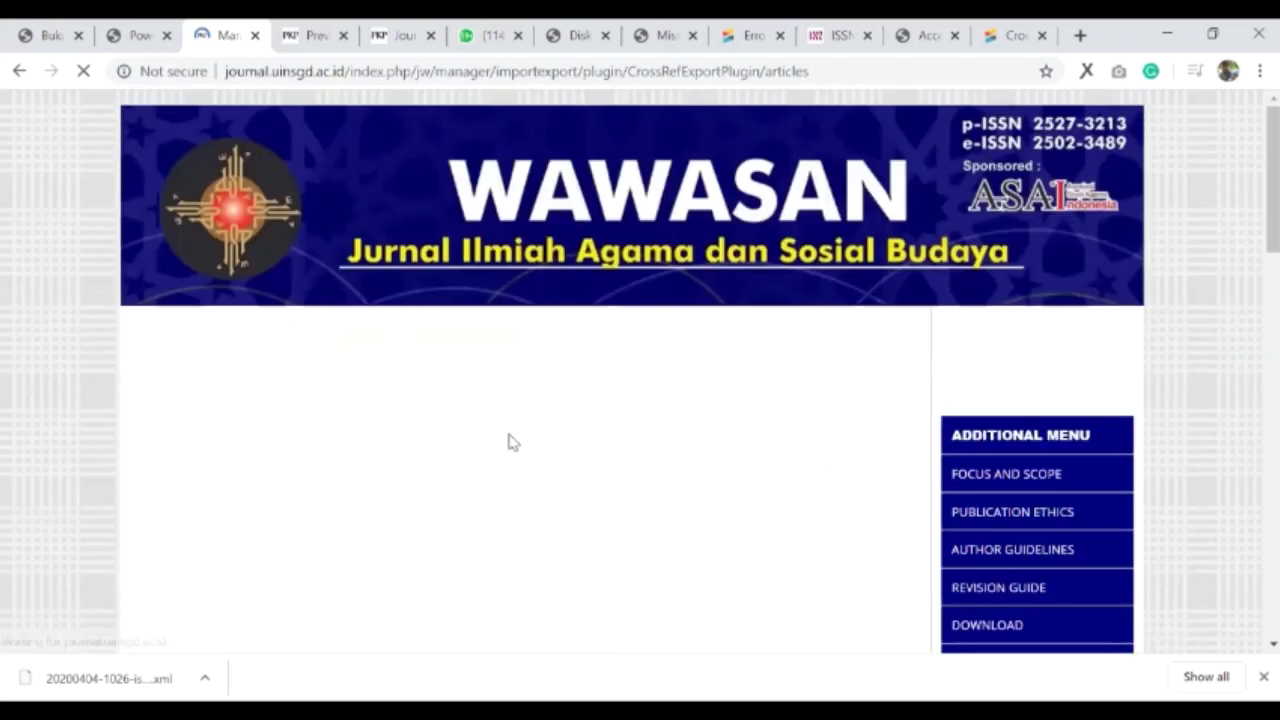
scroll(494, 423, down, 5)
scroll(670, 338, up, 3)
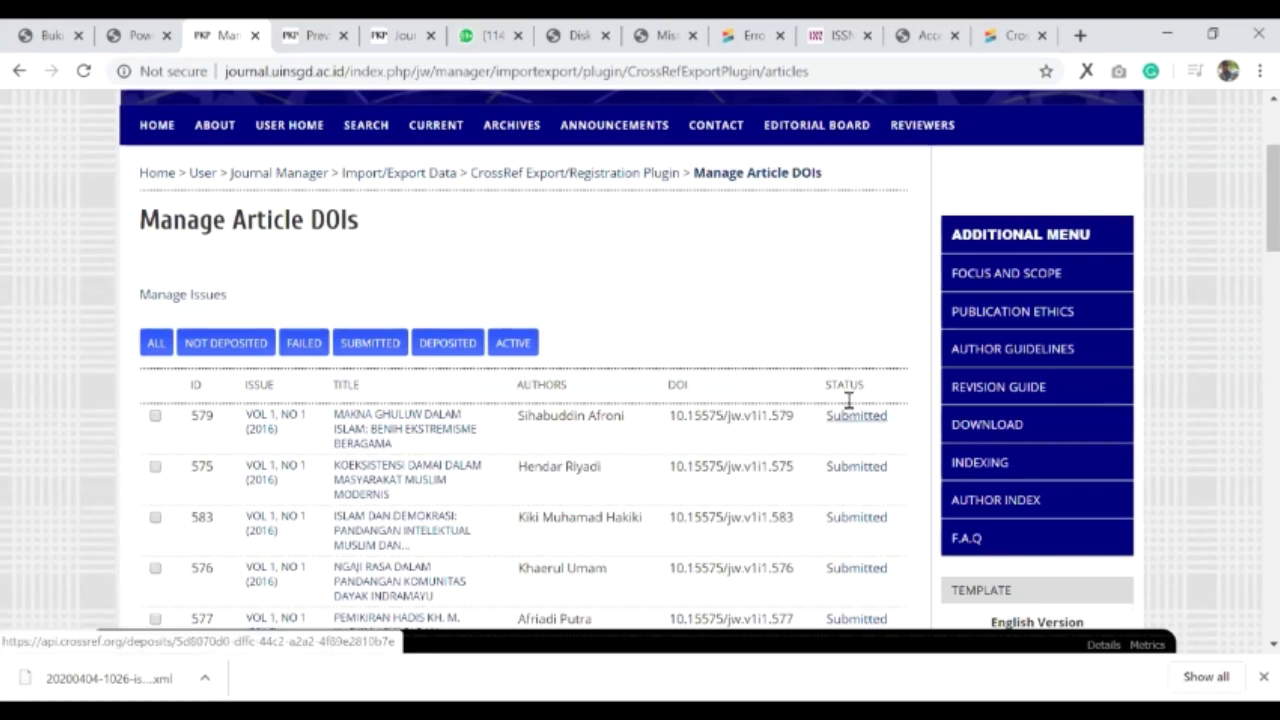
scroll(849, 373, down, 1)
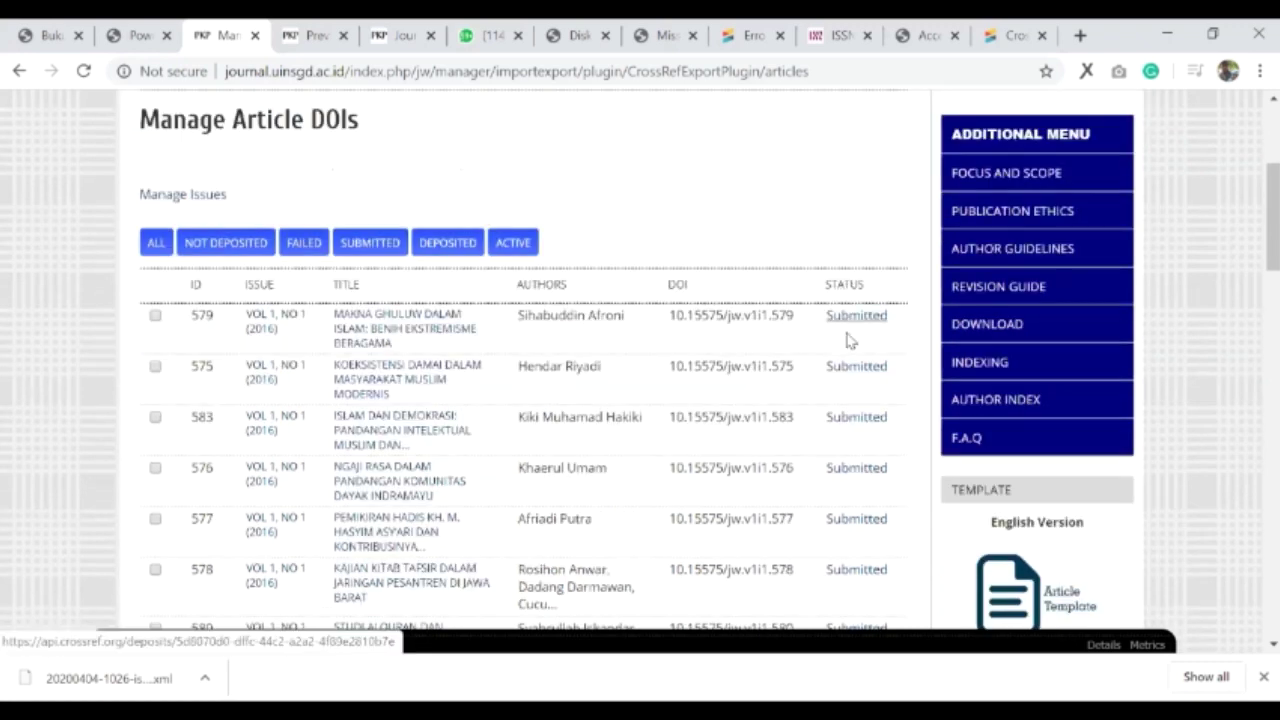
scroll(858, 468, down, 1)
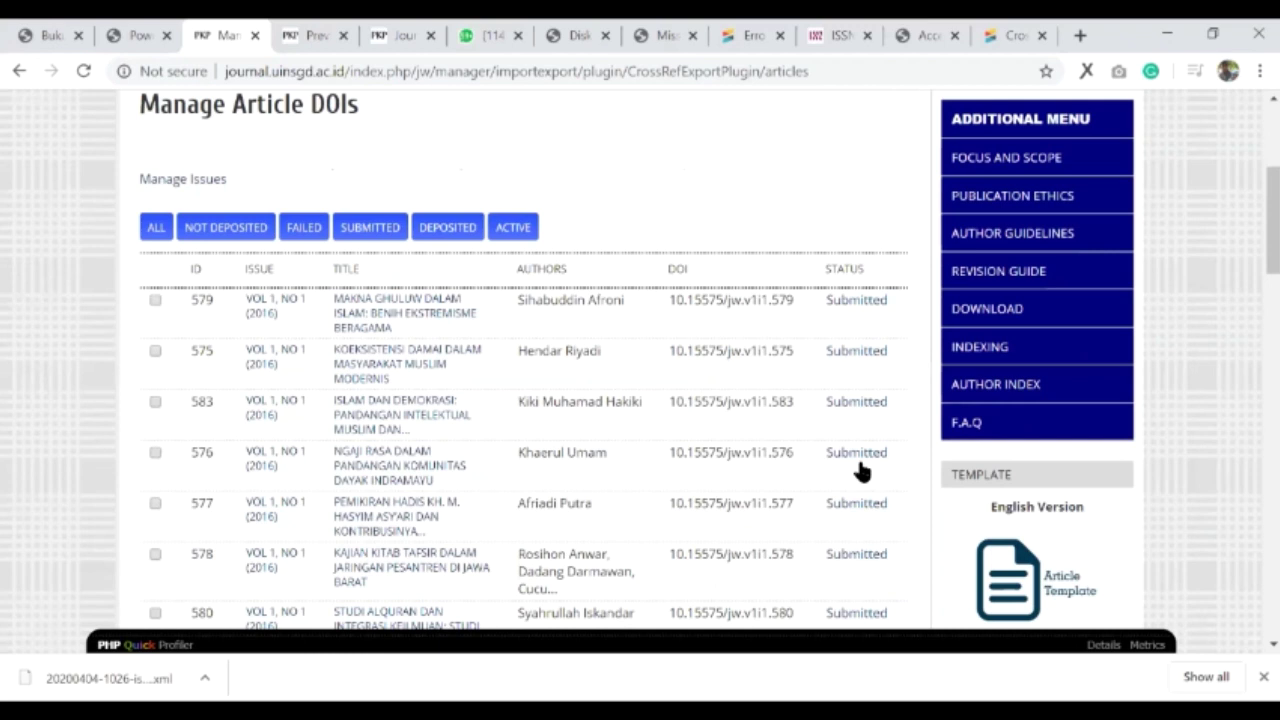
scroll(864, 480, down, 1)
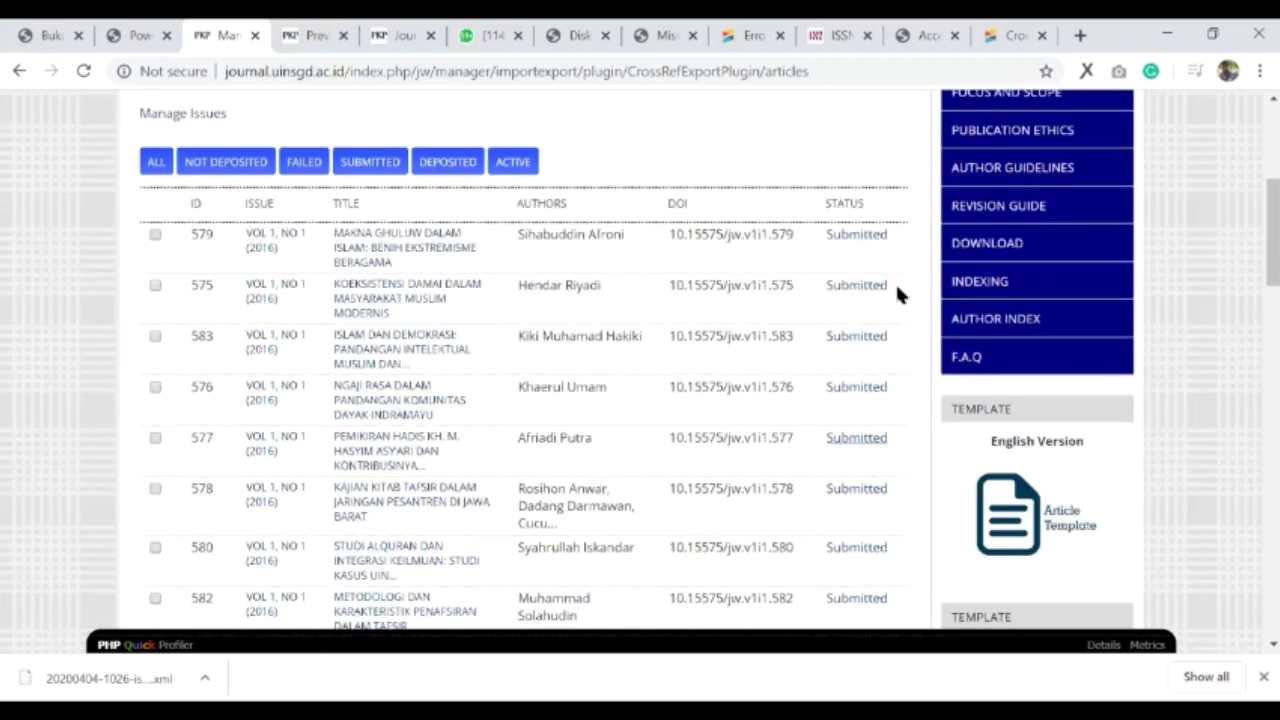
scroll(897, 291, down, 4)
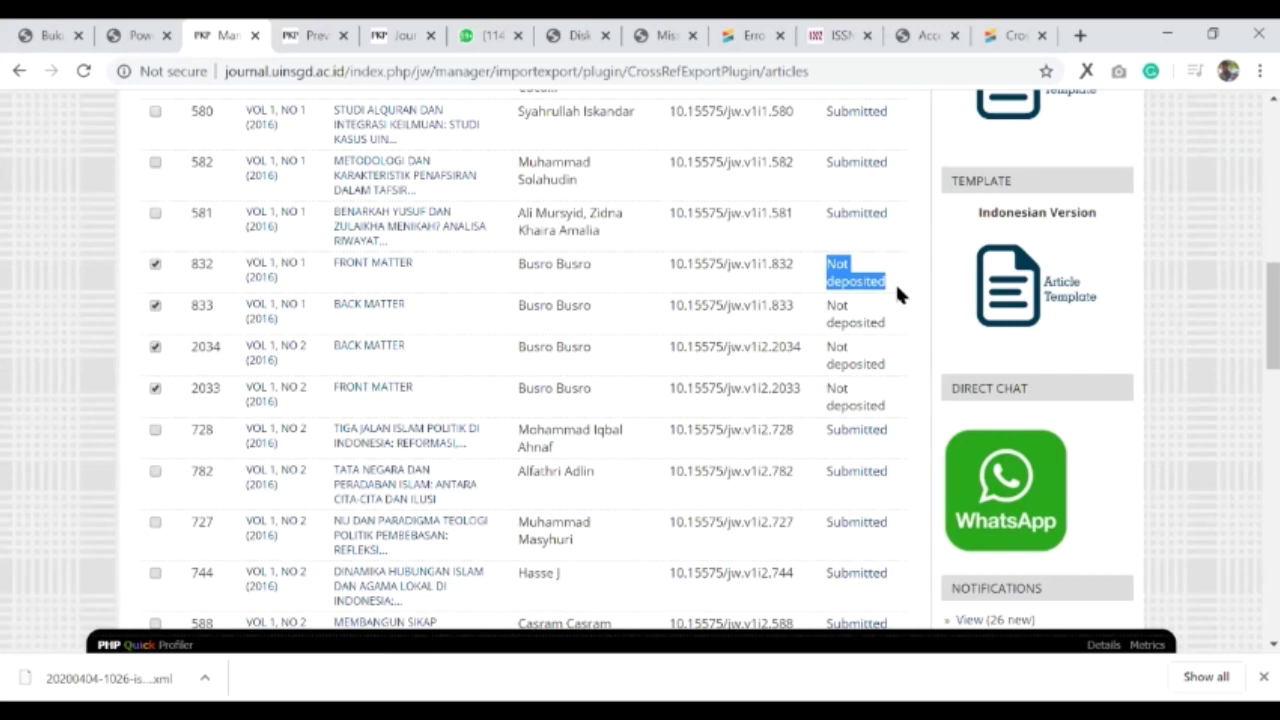
click(858, 310)
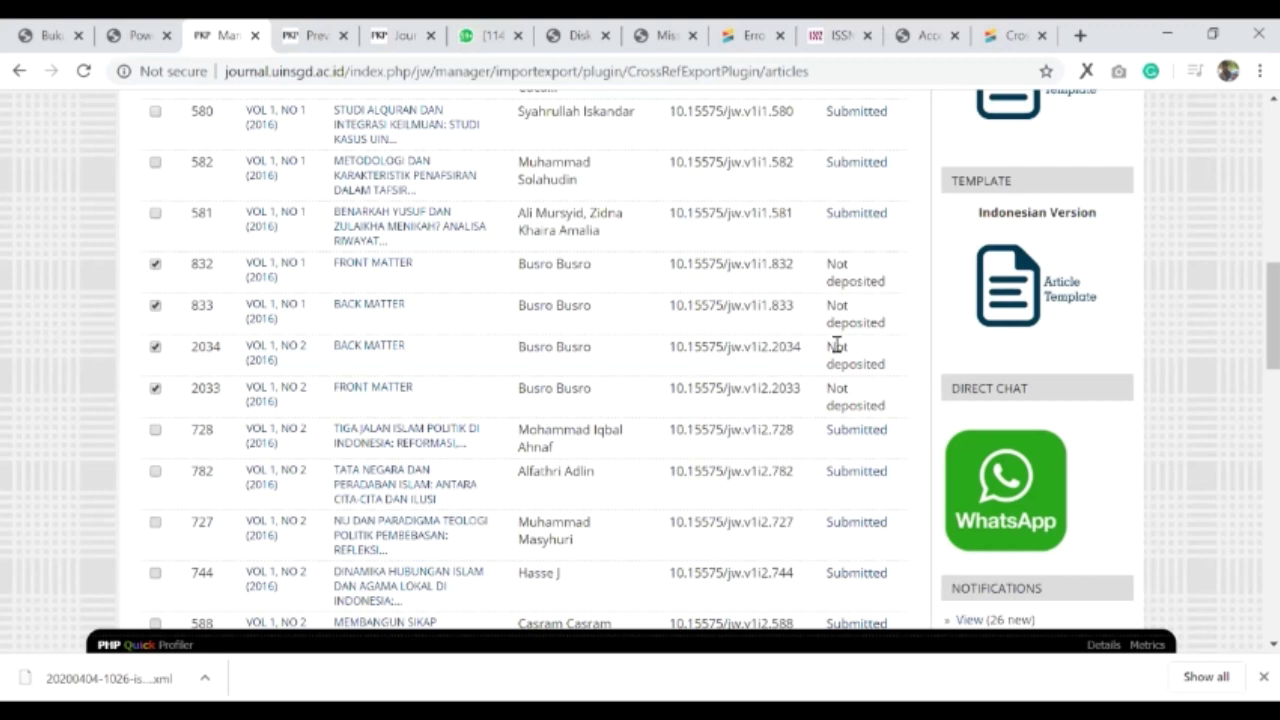
scroll(371, 323, up, 6)
scroll(795, 380, down, 3)
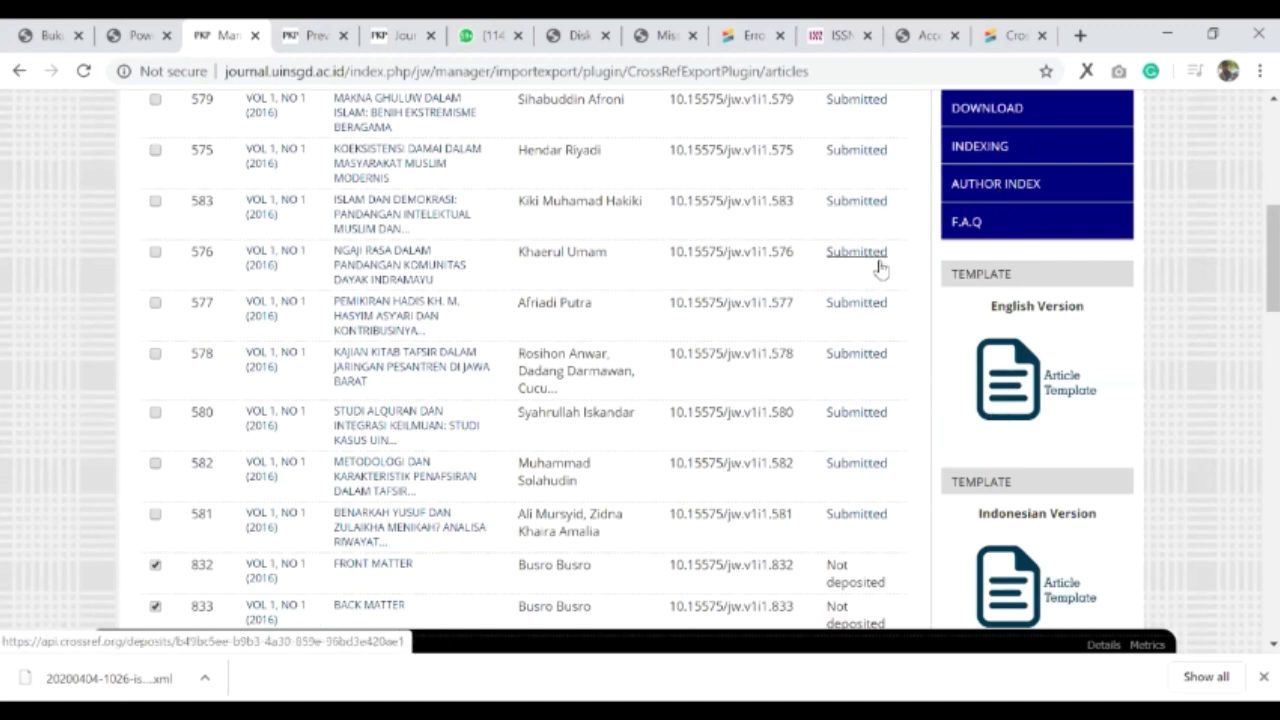
scroll(871, 457, down, 3)
scroll(224, 280, up, 5)
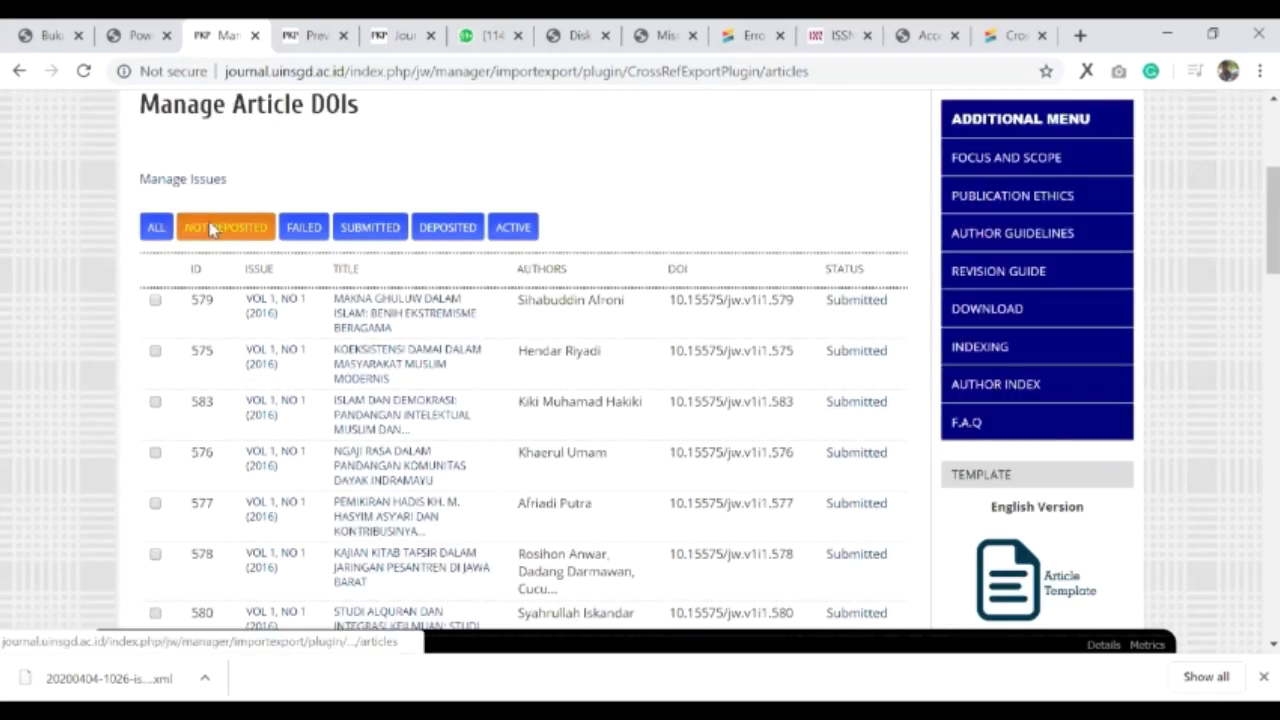
scroll(550, 392, down, 1)
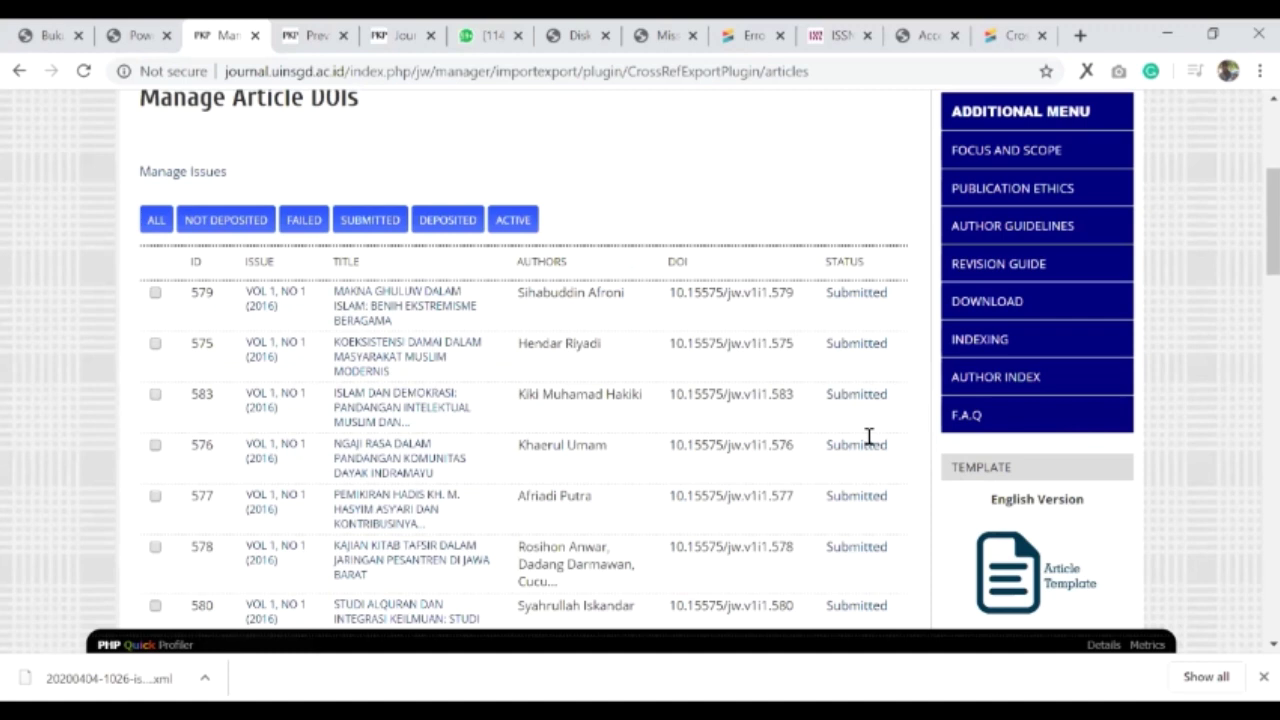
scroll(869, 437, down, 5)
scroll(877, 435, down, 5)
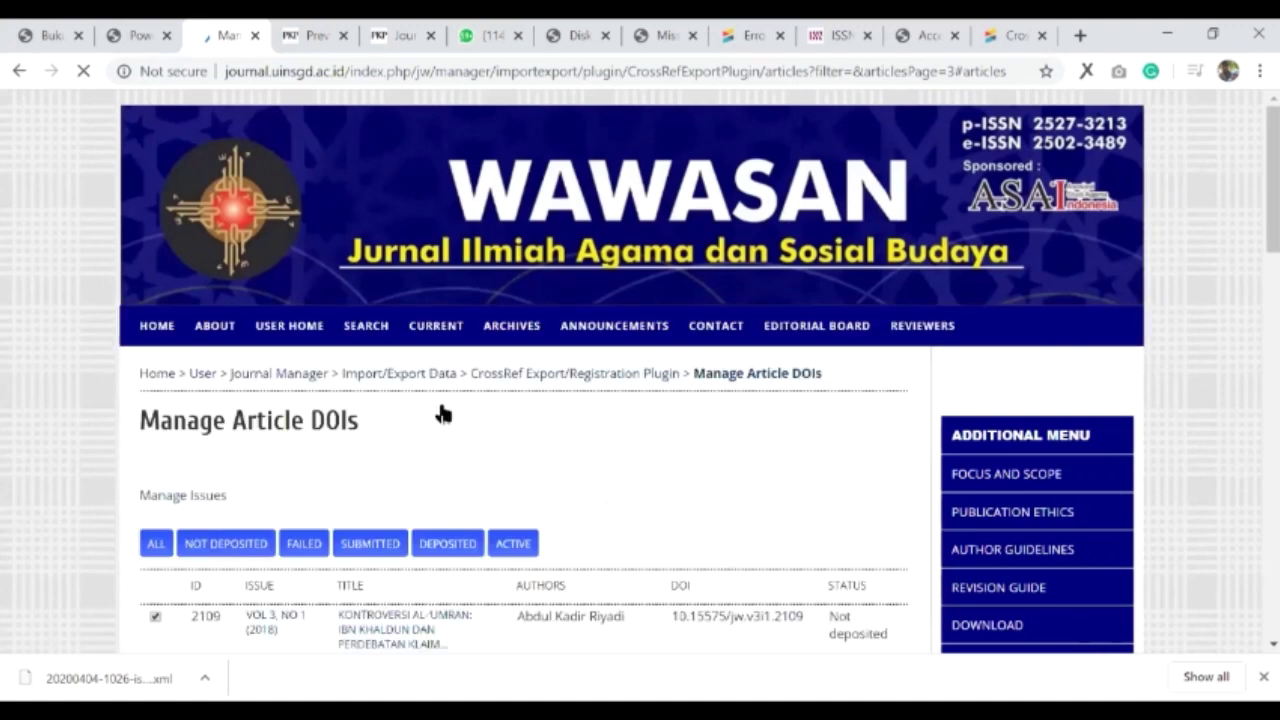
- Tick article 4829 on page 3 of the Manage Article DOIs list
scroll(923, 459, down, 4)
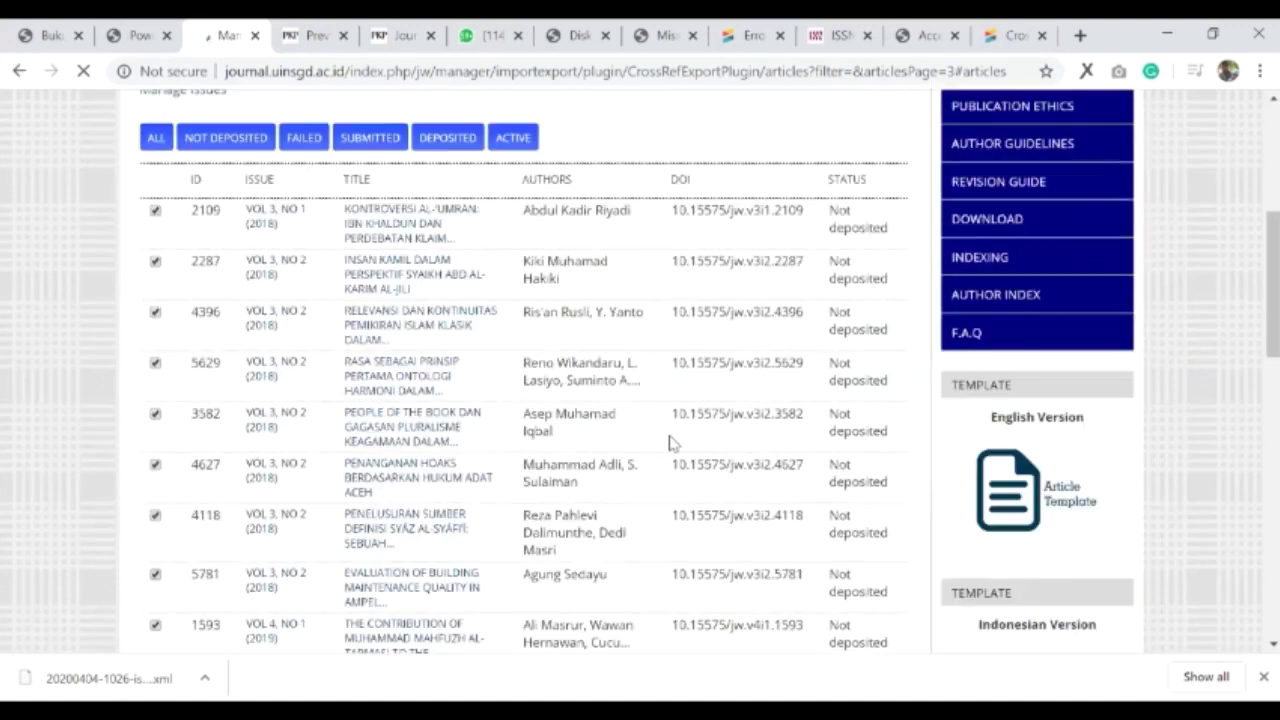
scroll(600, 443, down, 4)
scroll(730, 497, up, 3)
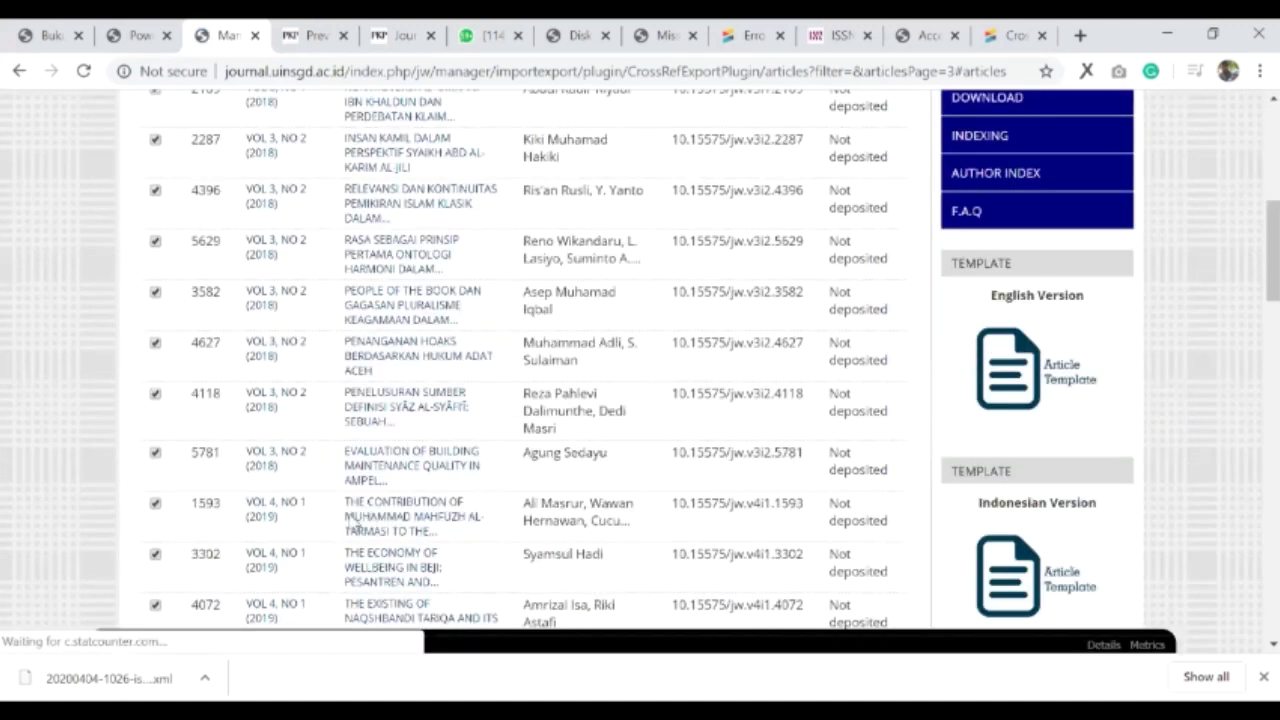
scroll(197, 453, down, 10)
scroll(193, 340, down, 6)
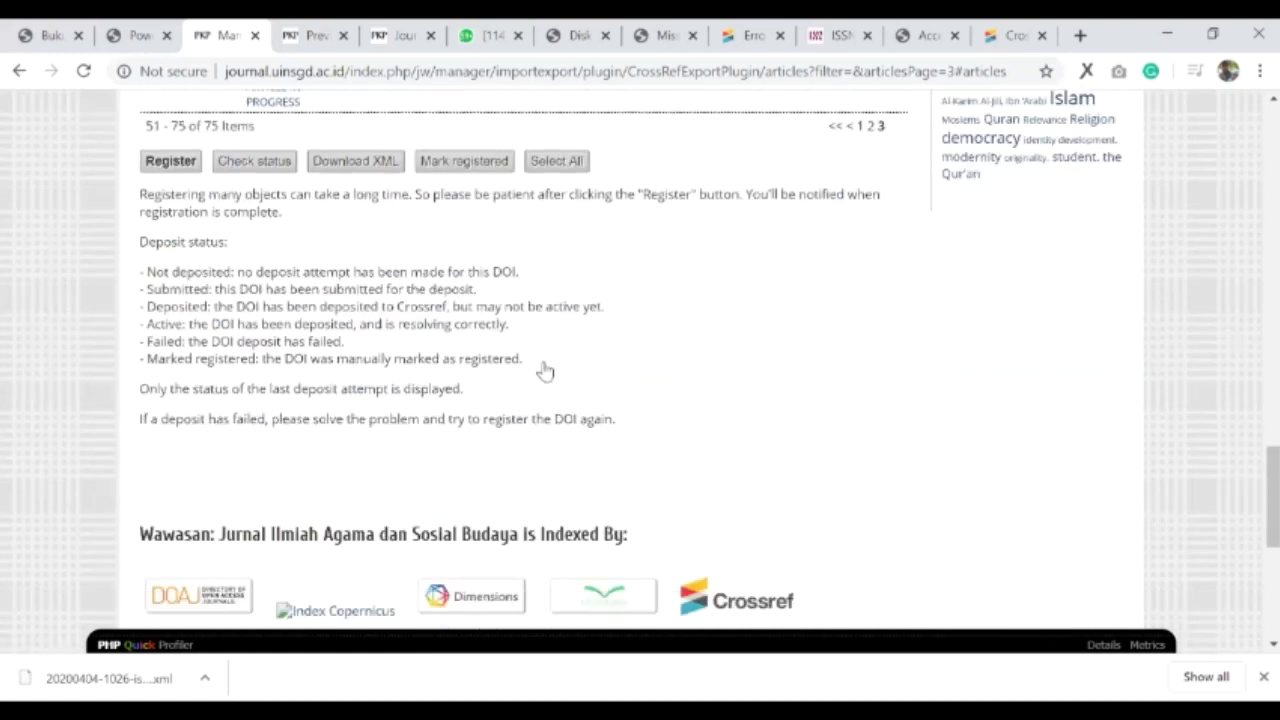
scroll(543, 369, up, 2)
scroll(854, 474, up, 4)
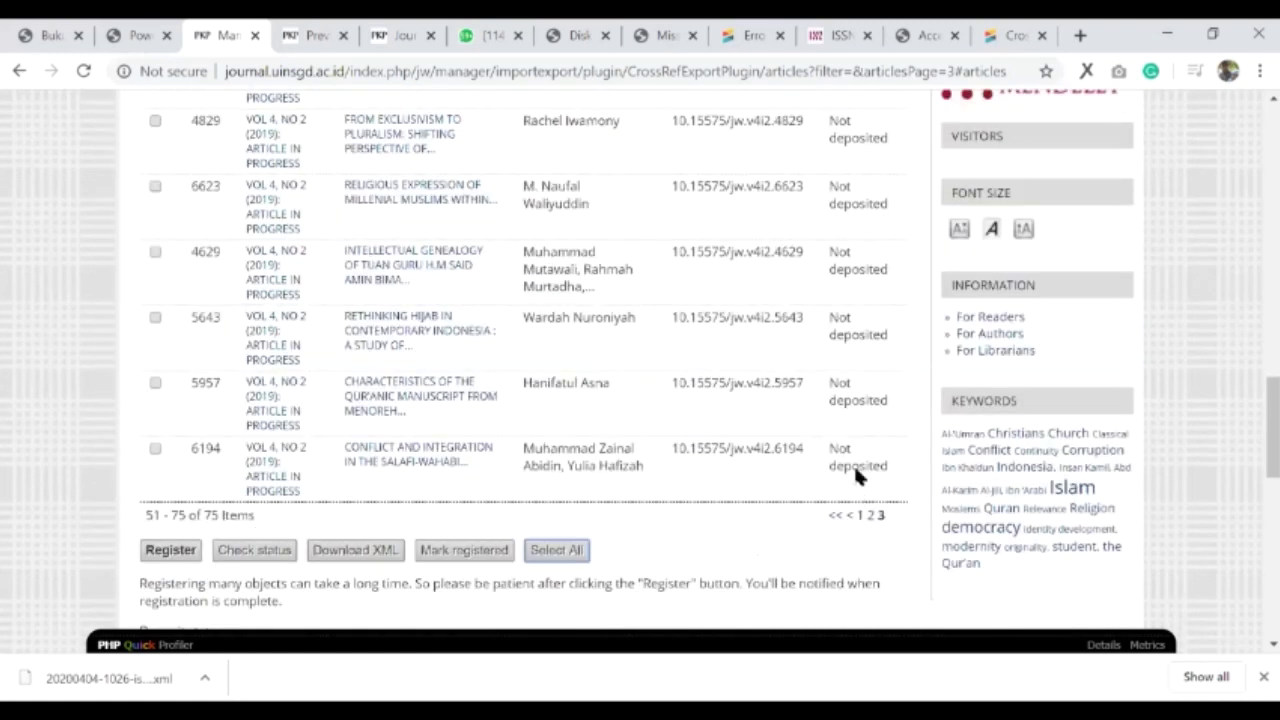
scroll(368, 472, down, 1)
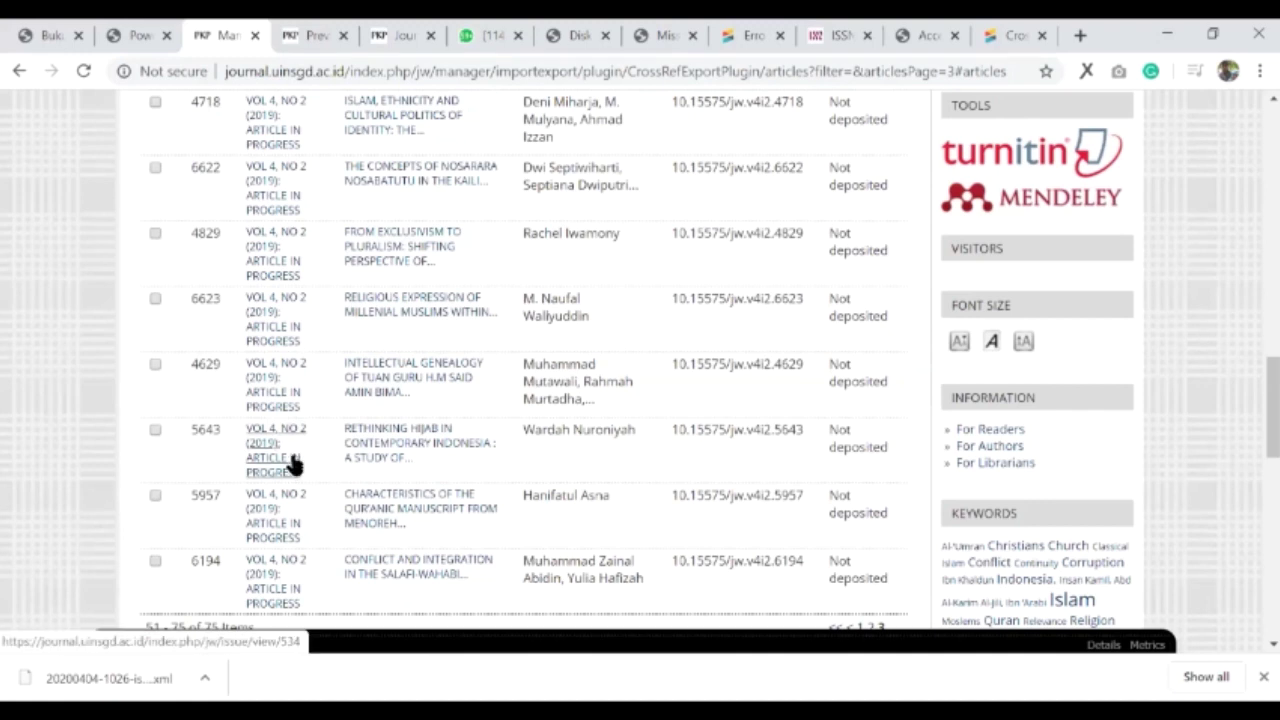
scroll(905, 520, up, 6)
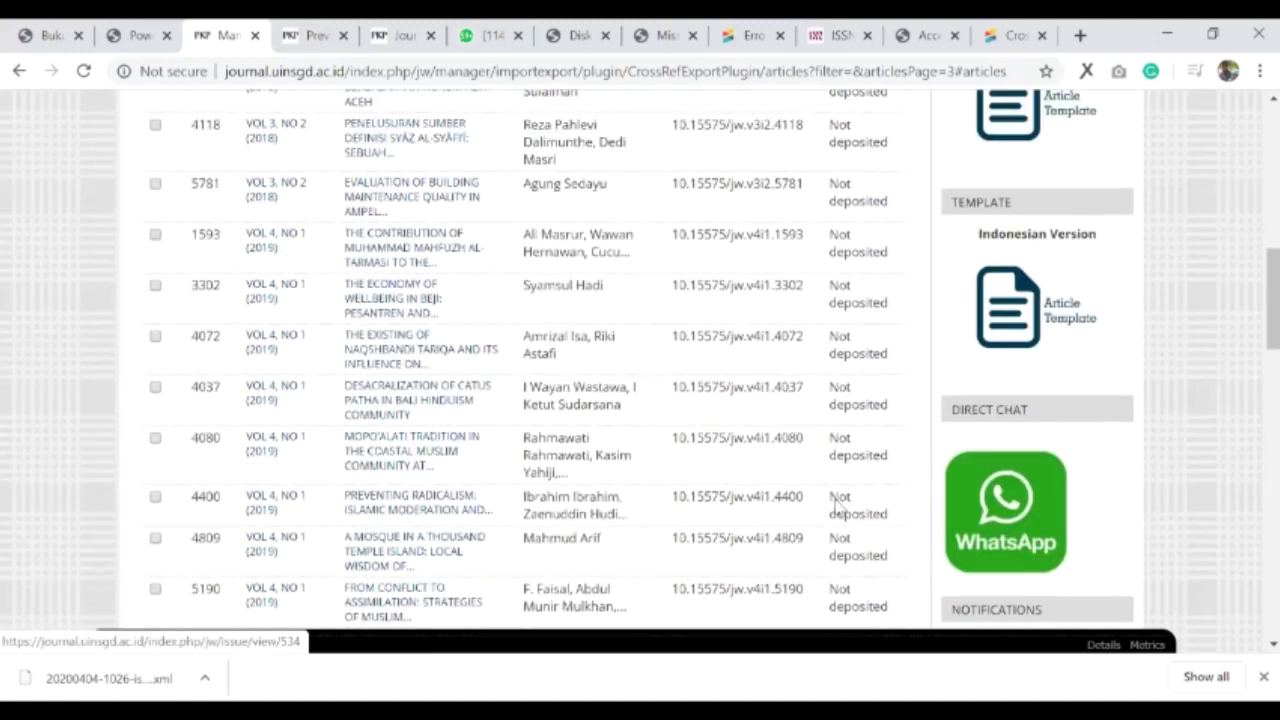
scroll(905, 521, up, 5)
scroll(865, 525, down, 12)
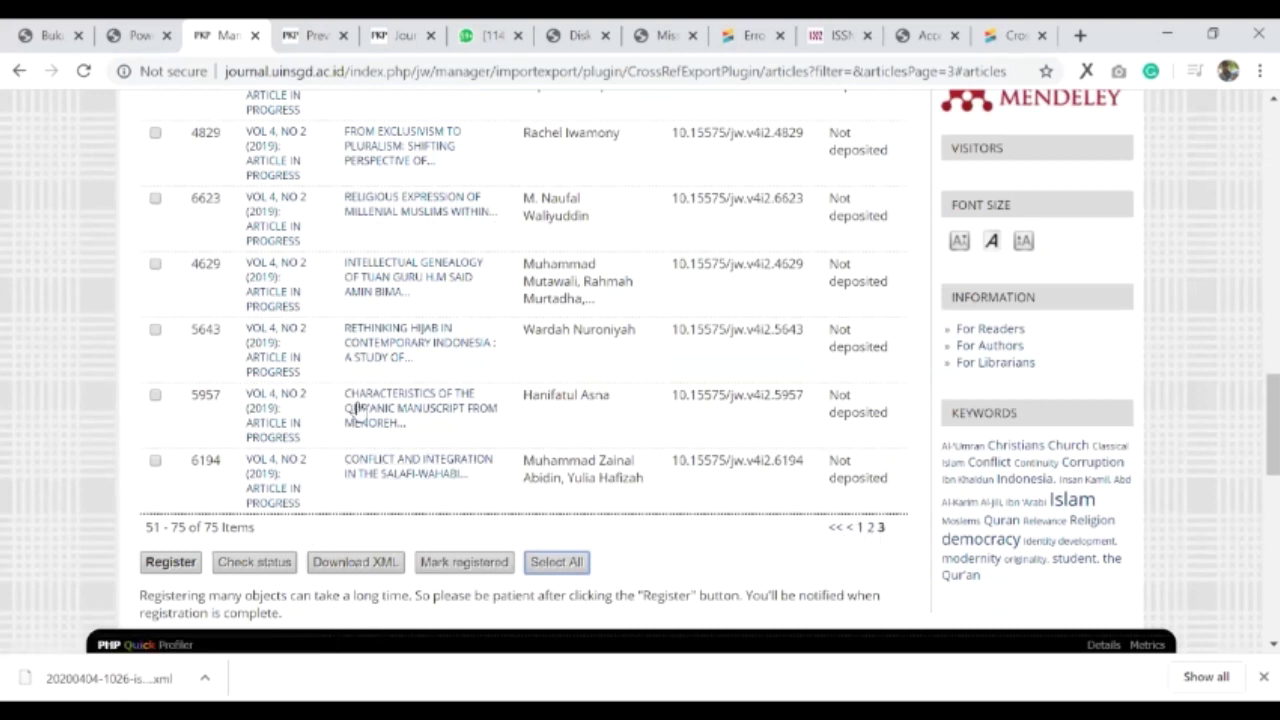
scroll(330, 390, up, 1)
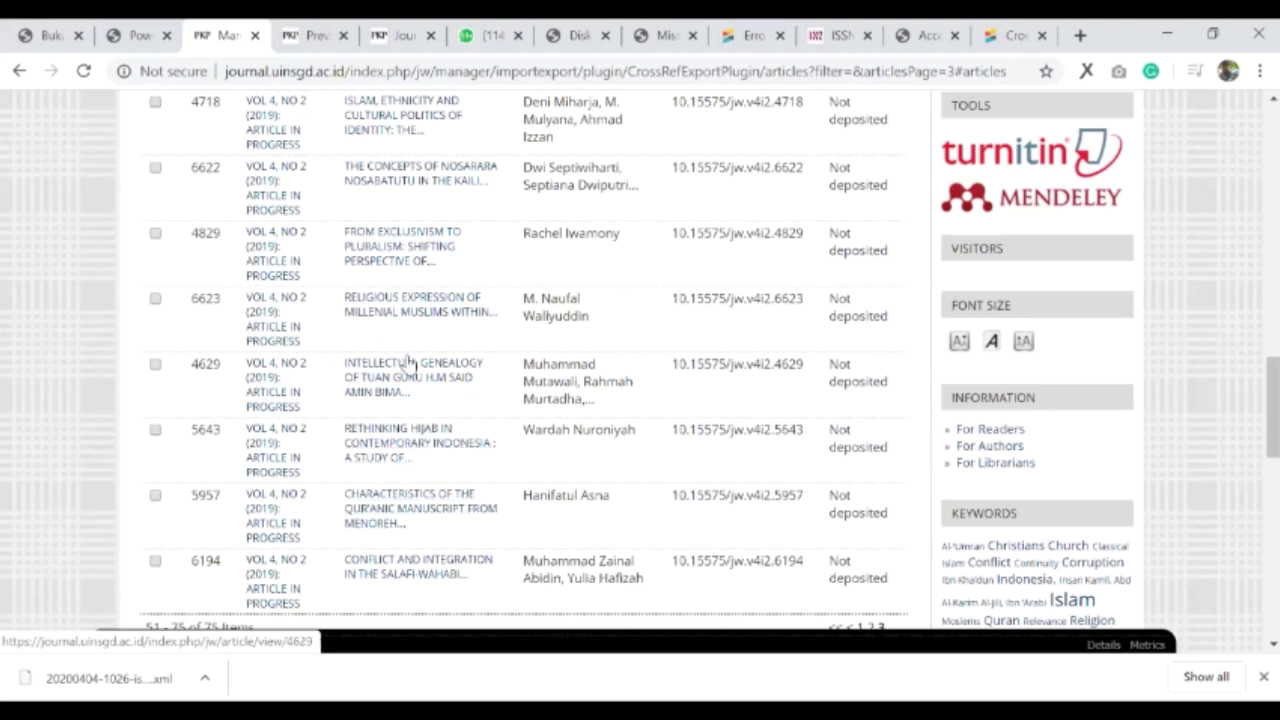
scroll(380, 355, up, 1)
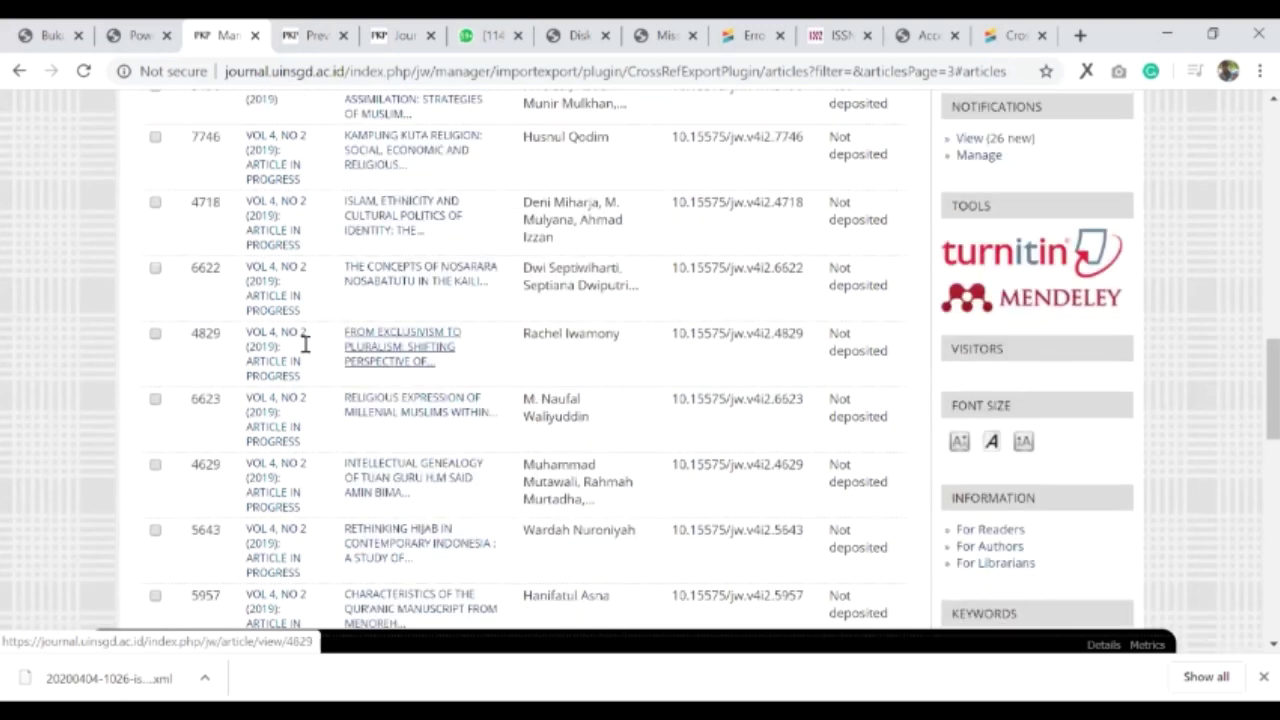
click(155, 335)
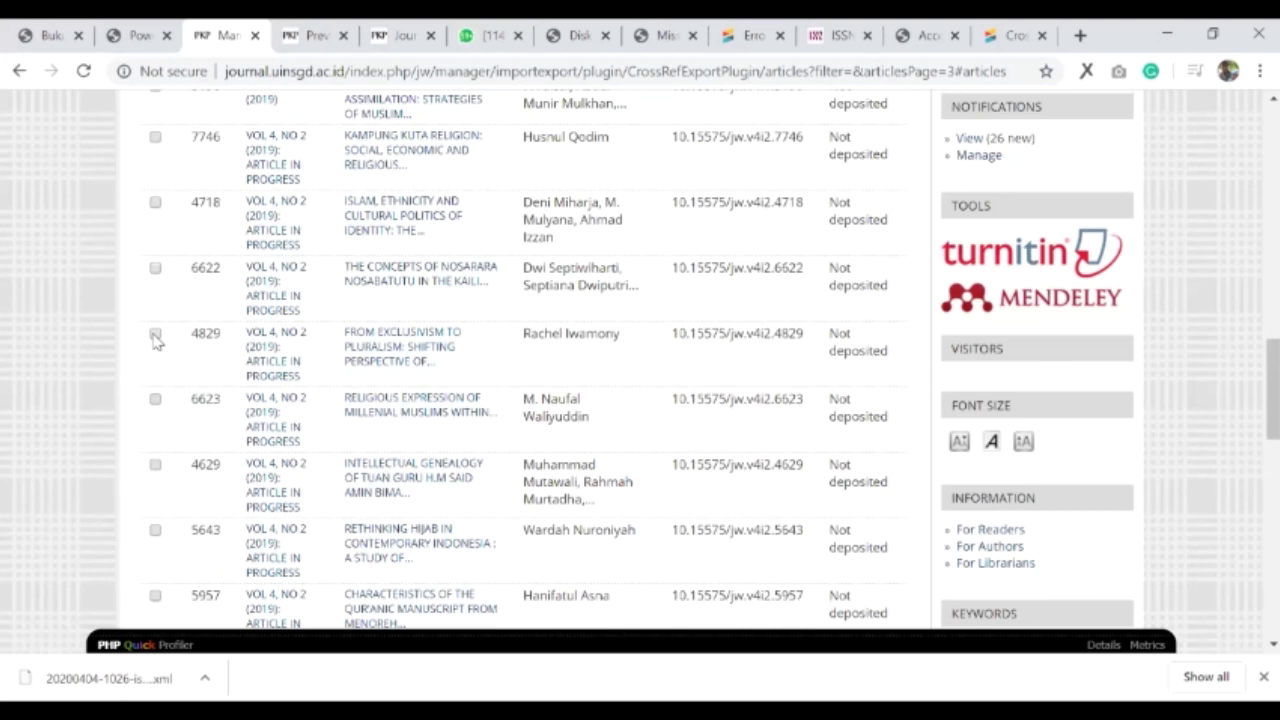
click(155, 336)
- Open Manage Issues in a new tab and come back to the article DOI list
key(Menu)
key(Return)
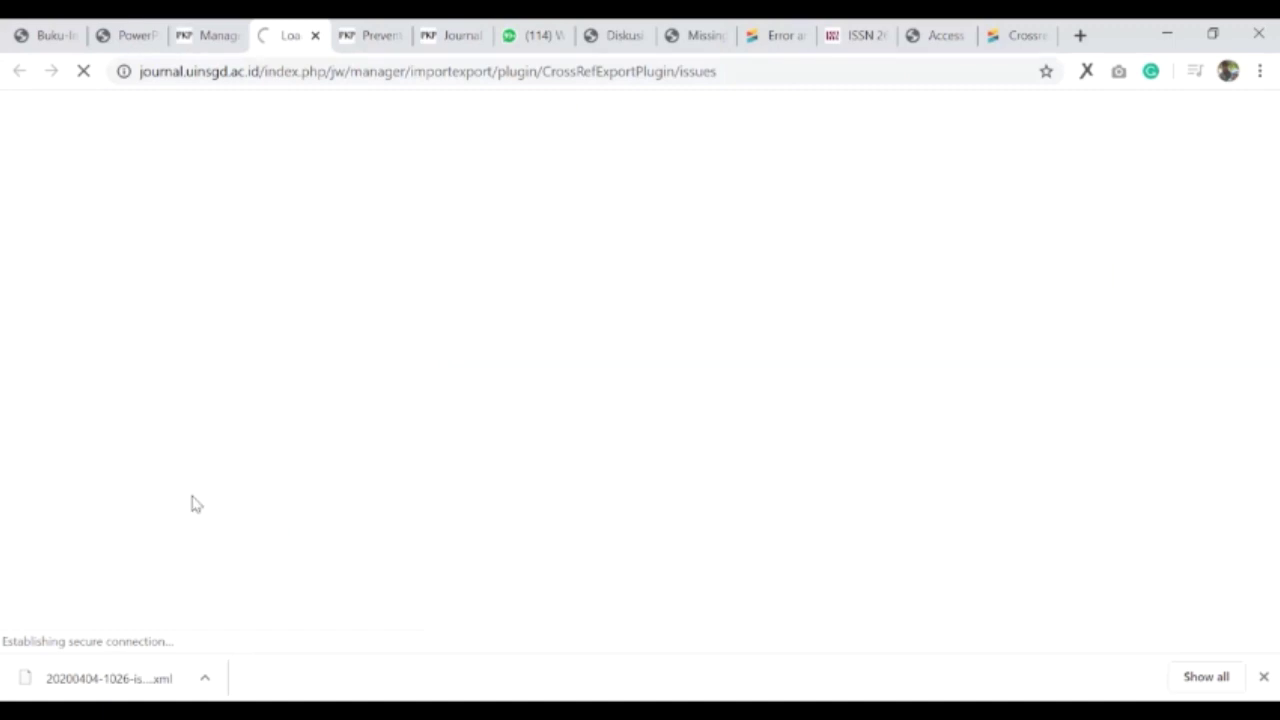
key(ctrl+shift+Tab)
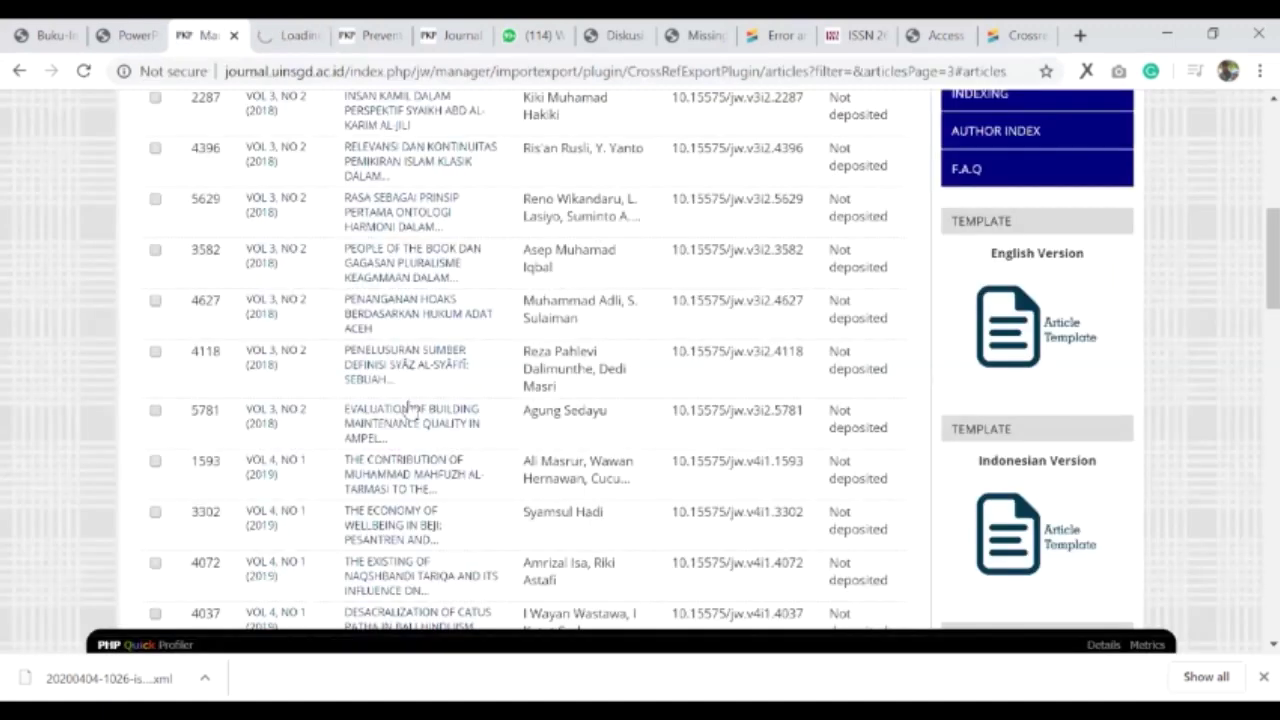
scroll(410, 405, down, 10)
scroll(157, 334, up, 2)
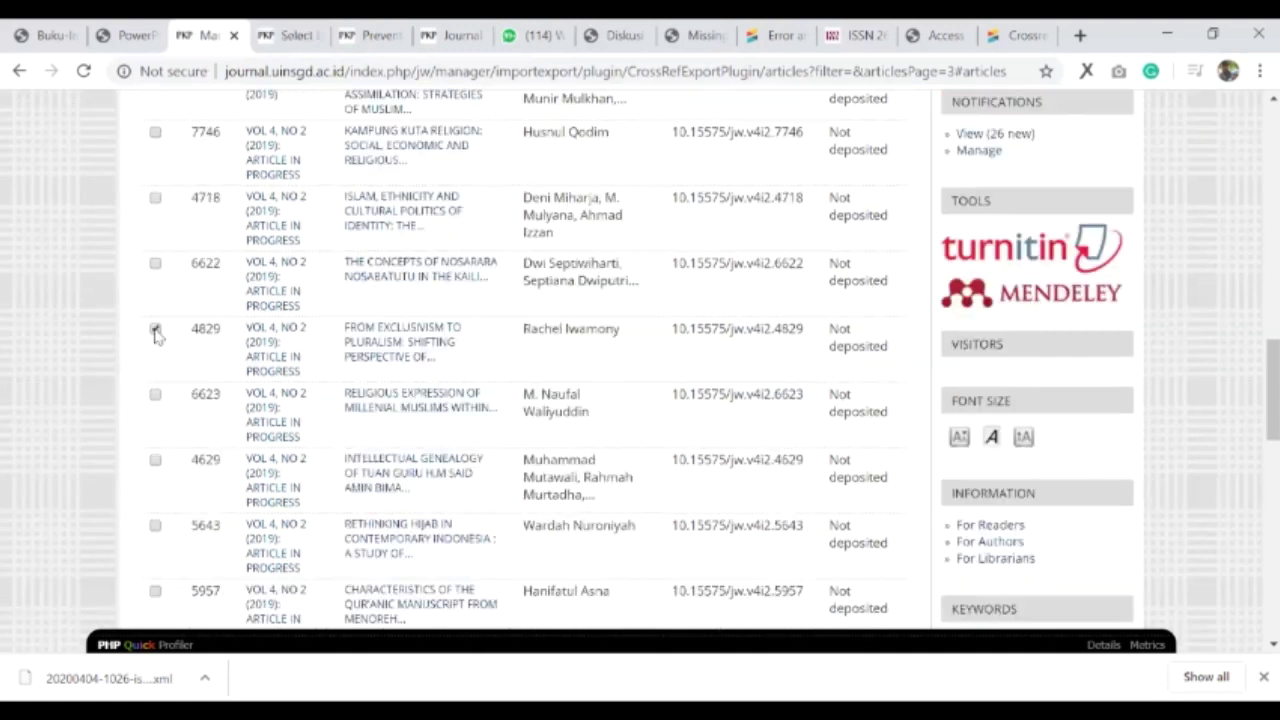
scroll(155, 336, down, 1)
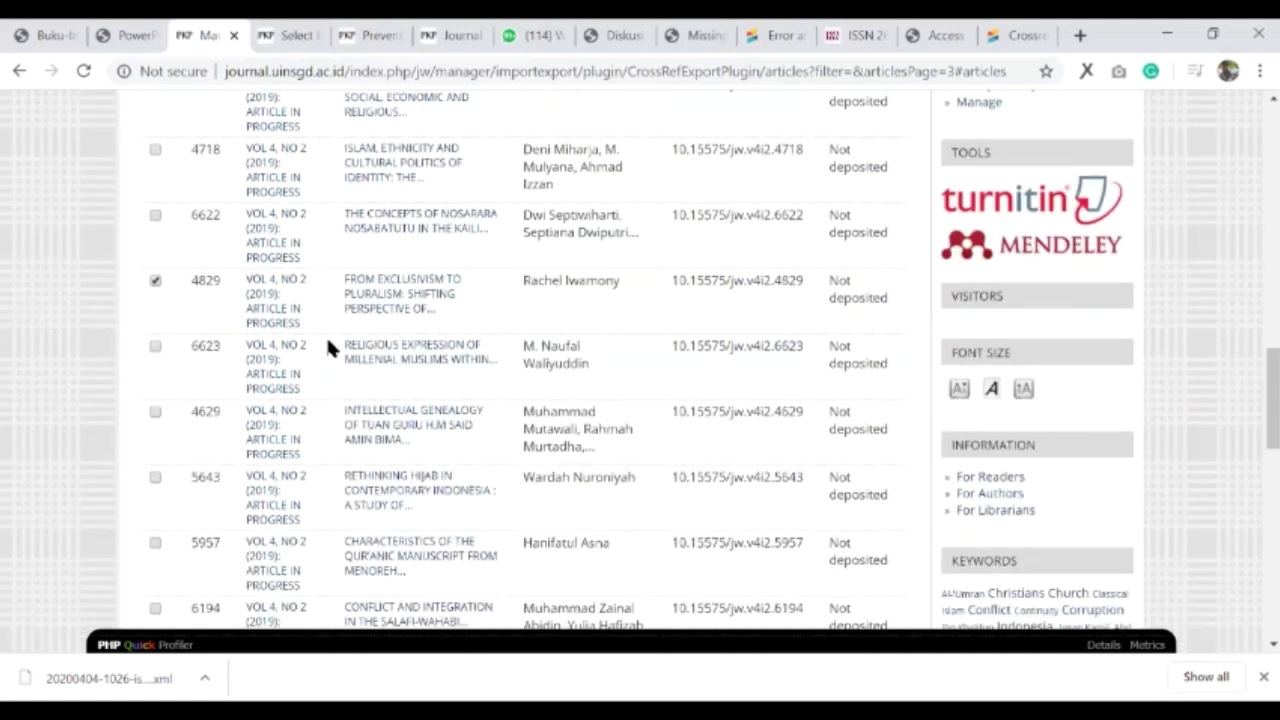
scroll(243, 378, down, 4)
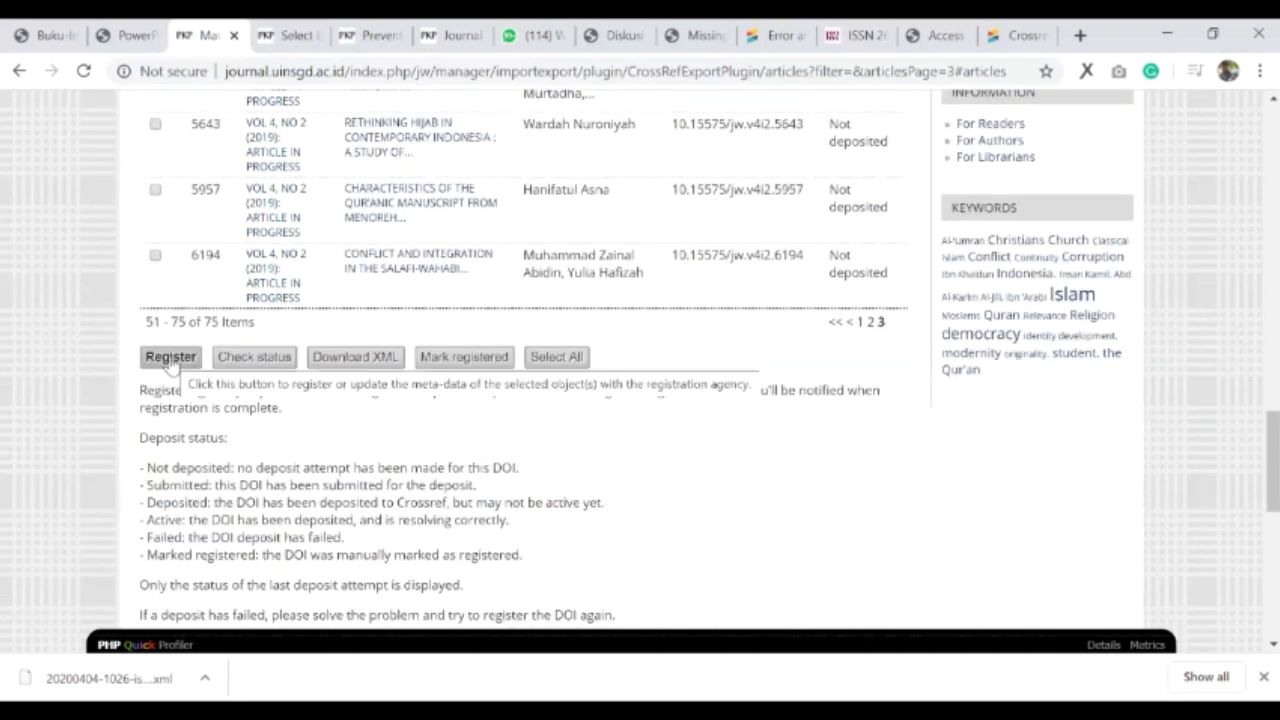
click(350, 368)
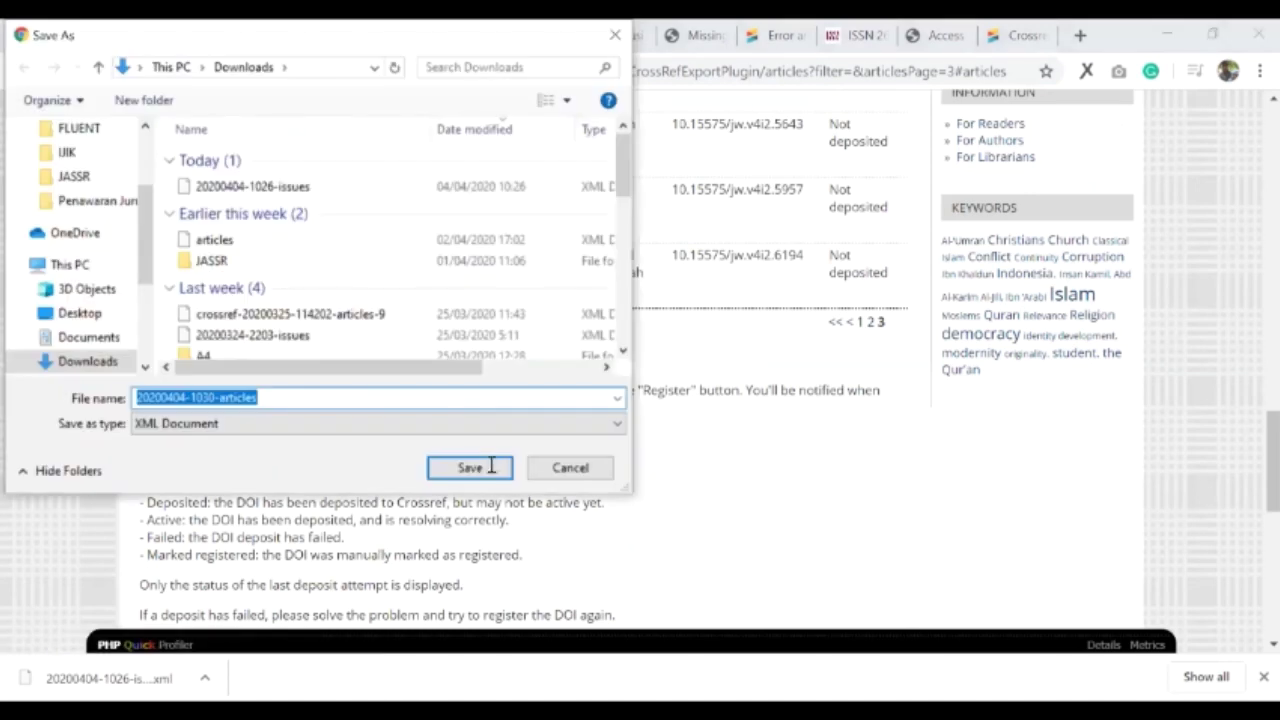
key(Return)
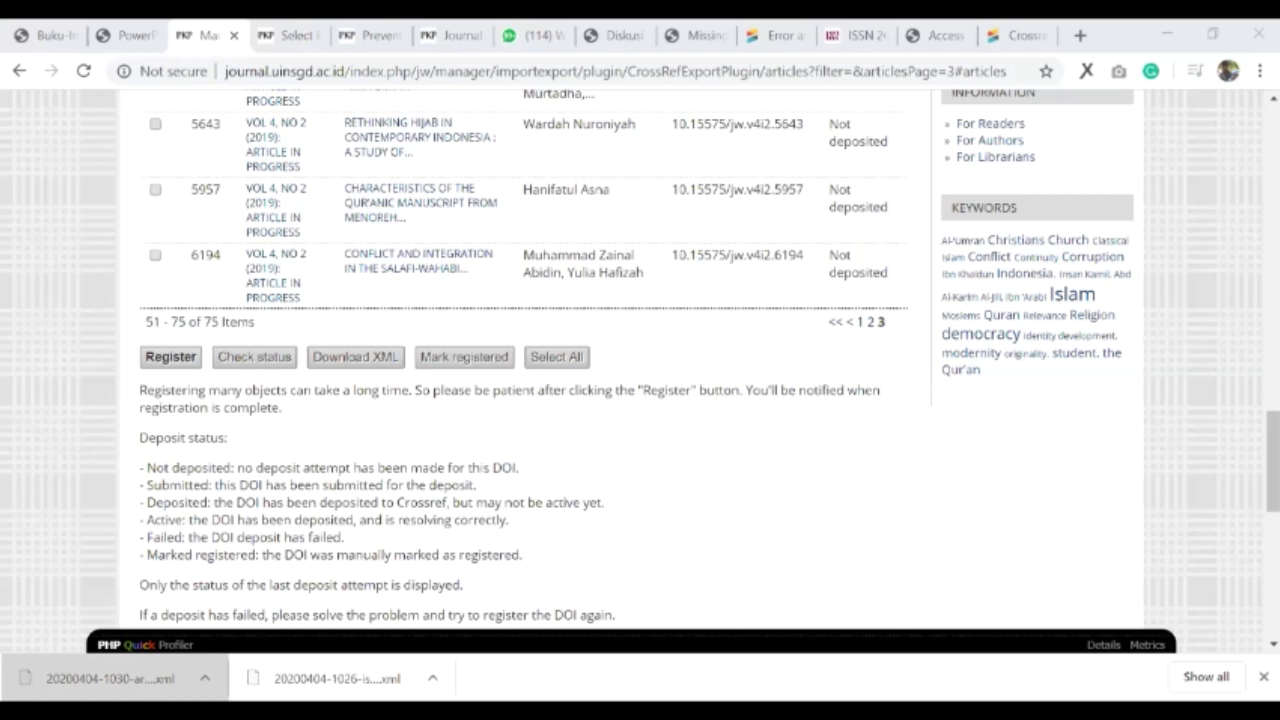
click(1021, 32)
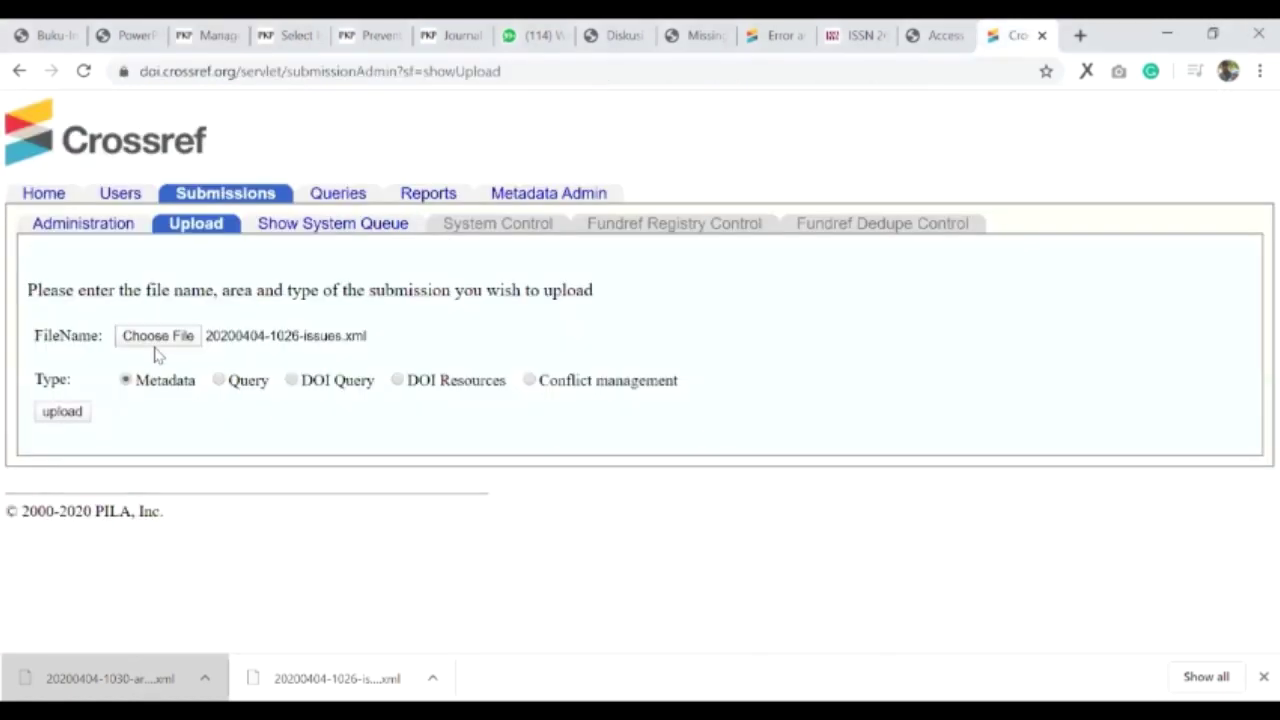
click(155, 350)
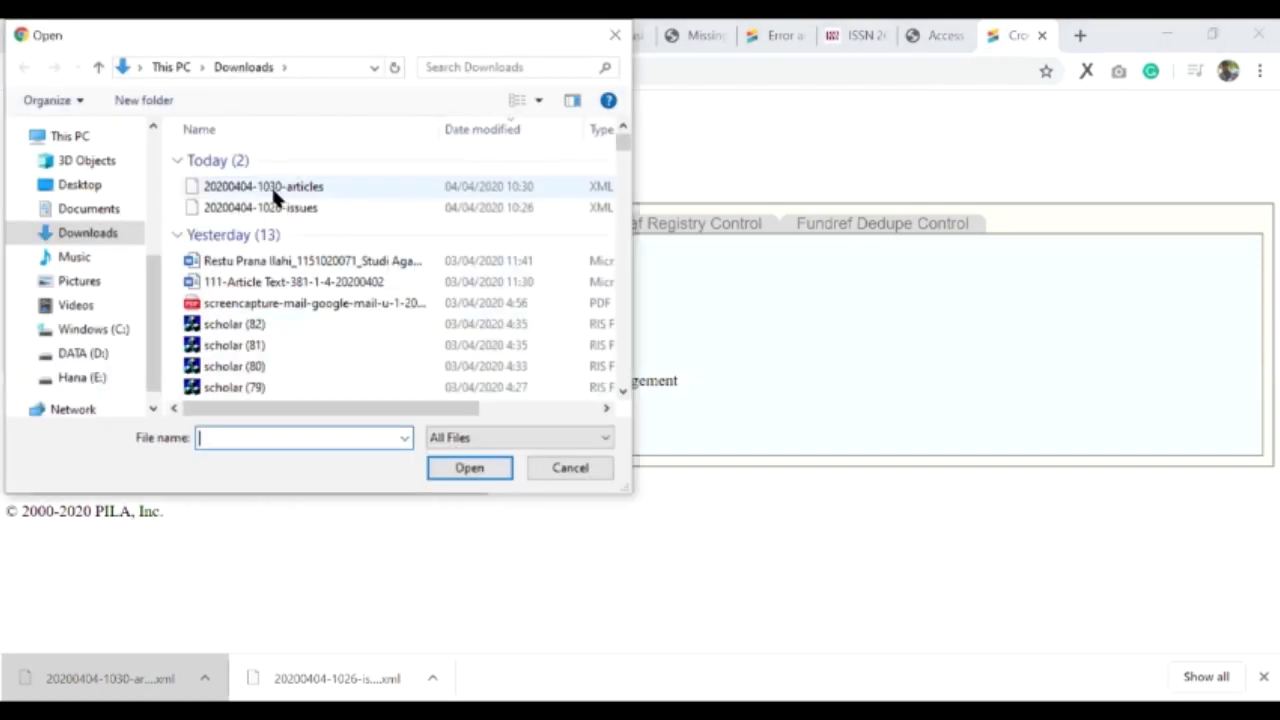
click(285, 188)
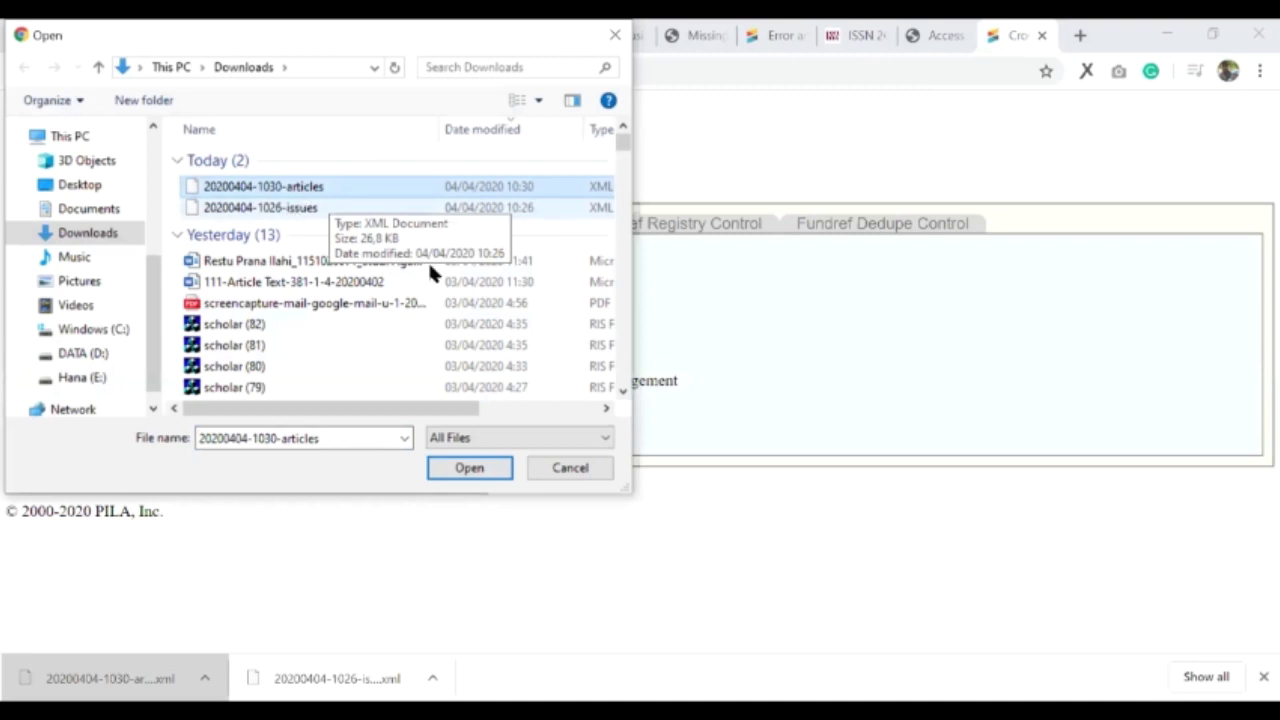
key(Return)
click(64, 413)
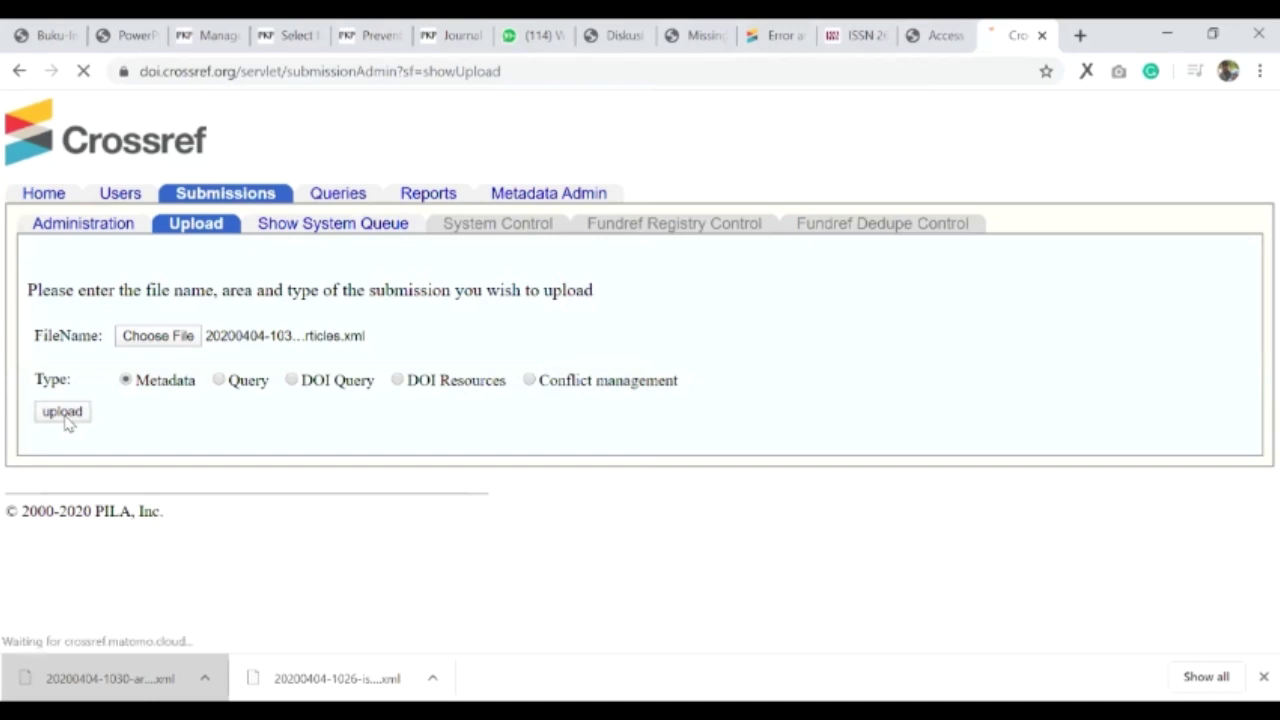
drag(29, 296, 400, 350)
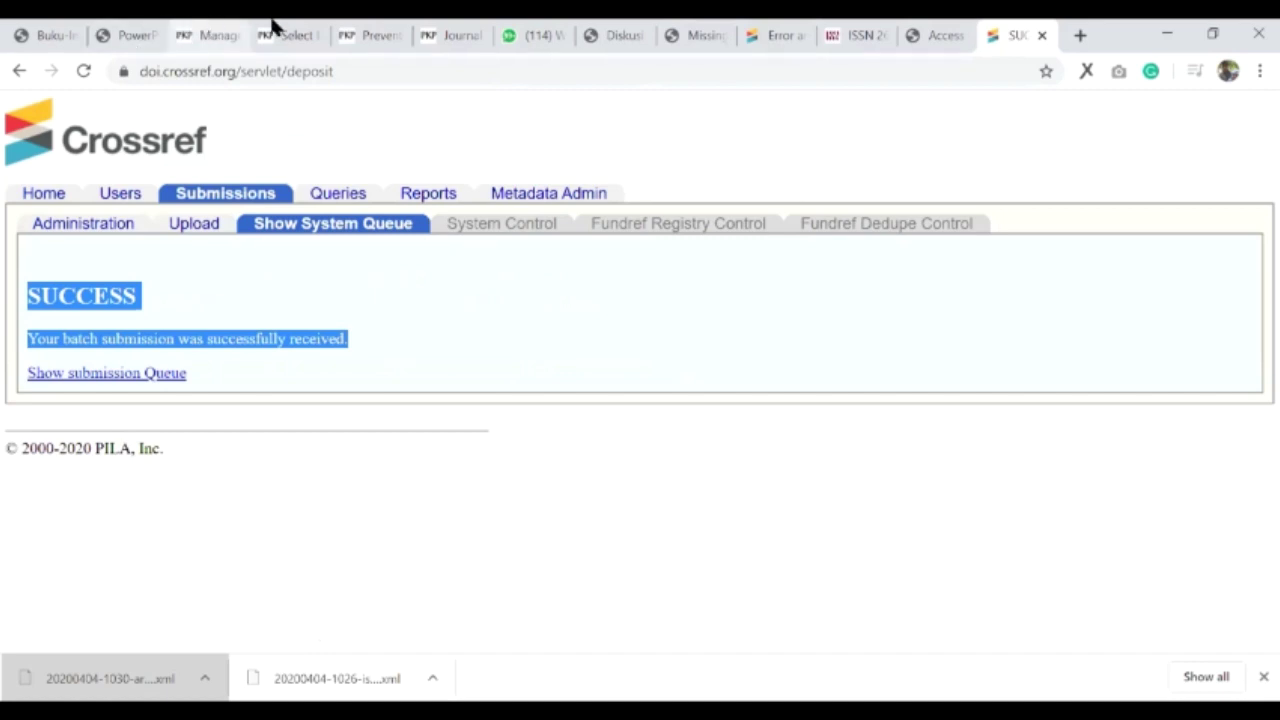
key(ctrl+3)
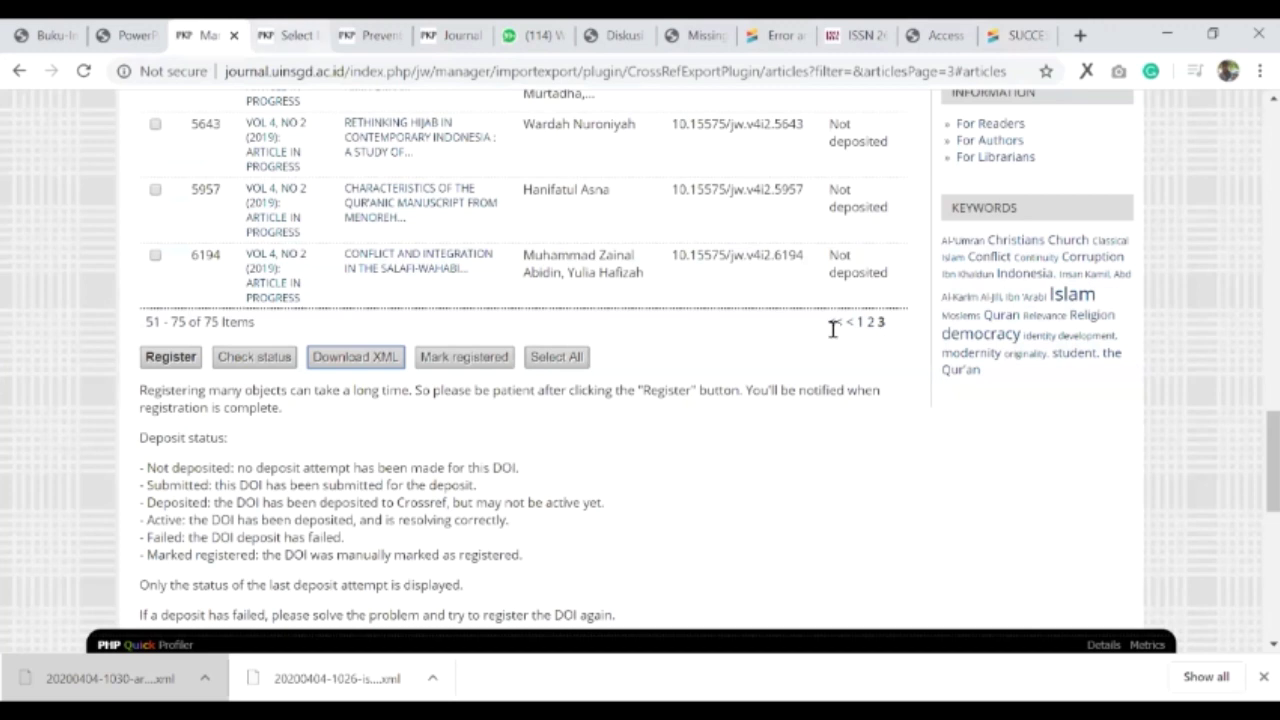
- Register the checked articles' DOIs with Crossref using the Register button
scroll(866, 345, up, 4)
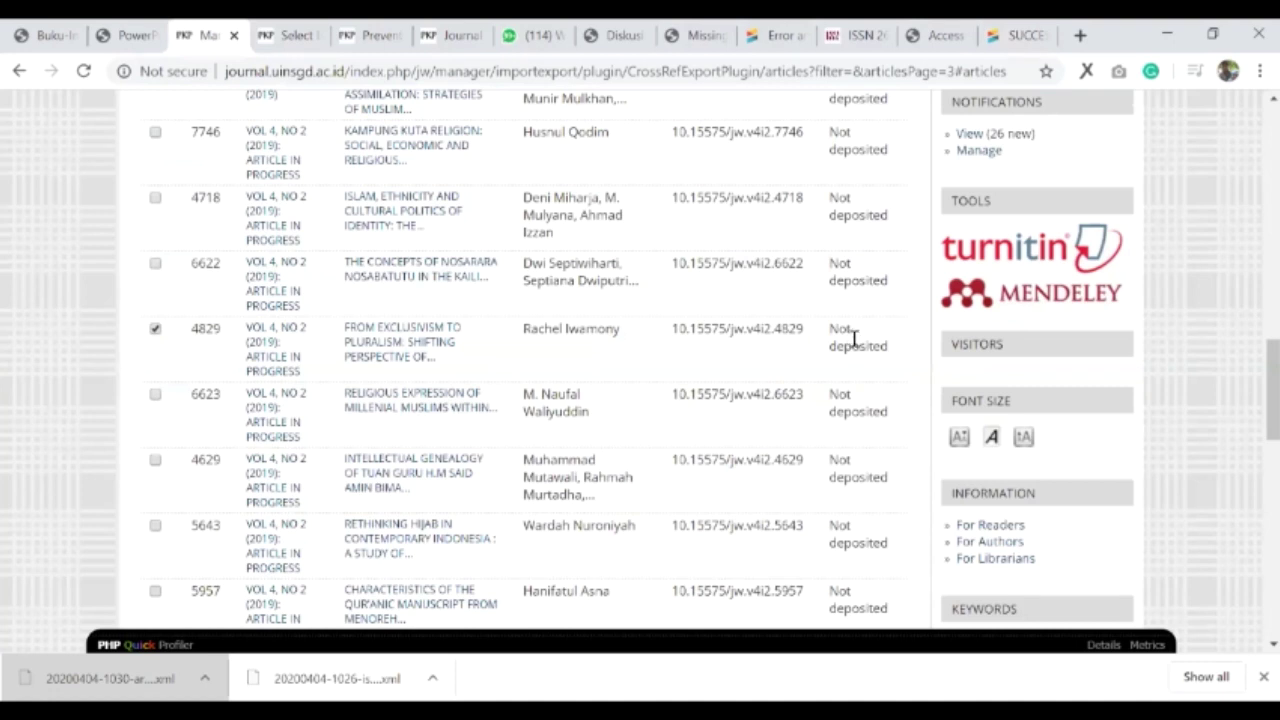
scroll(600, 490, down, 2)
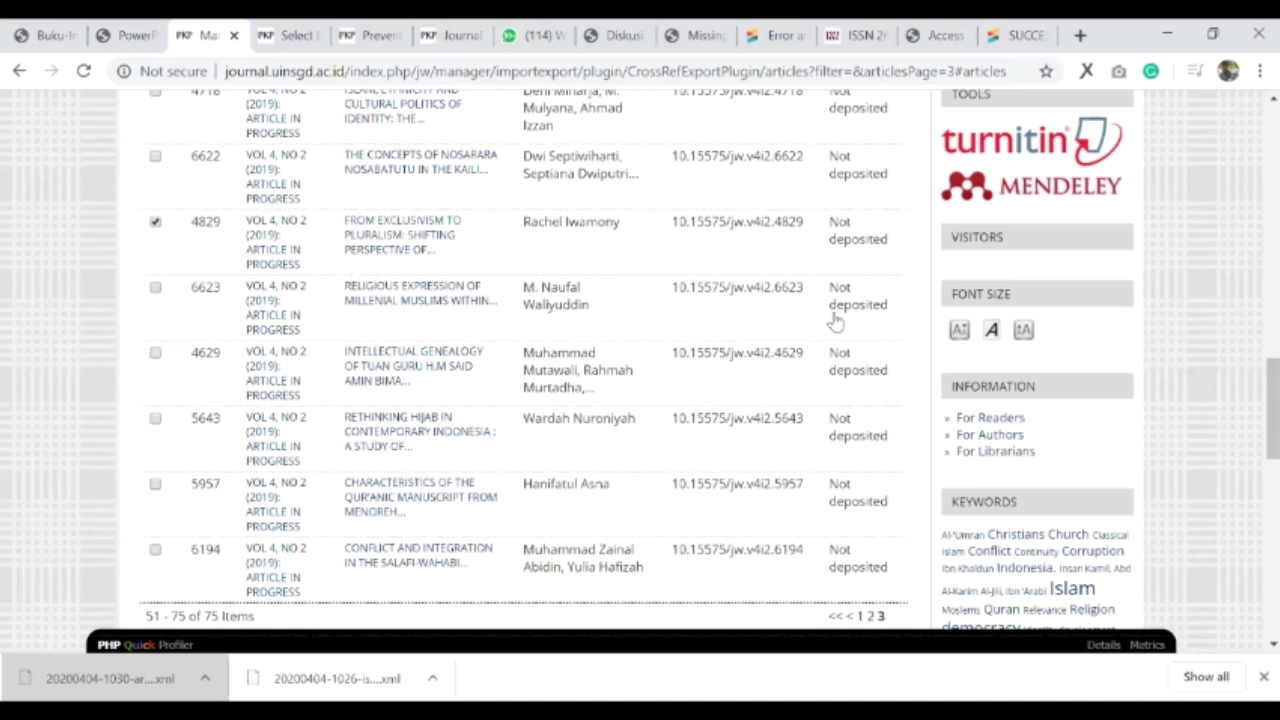
scroll(834, 322, down, 4)
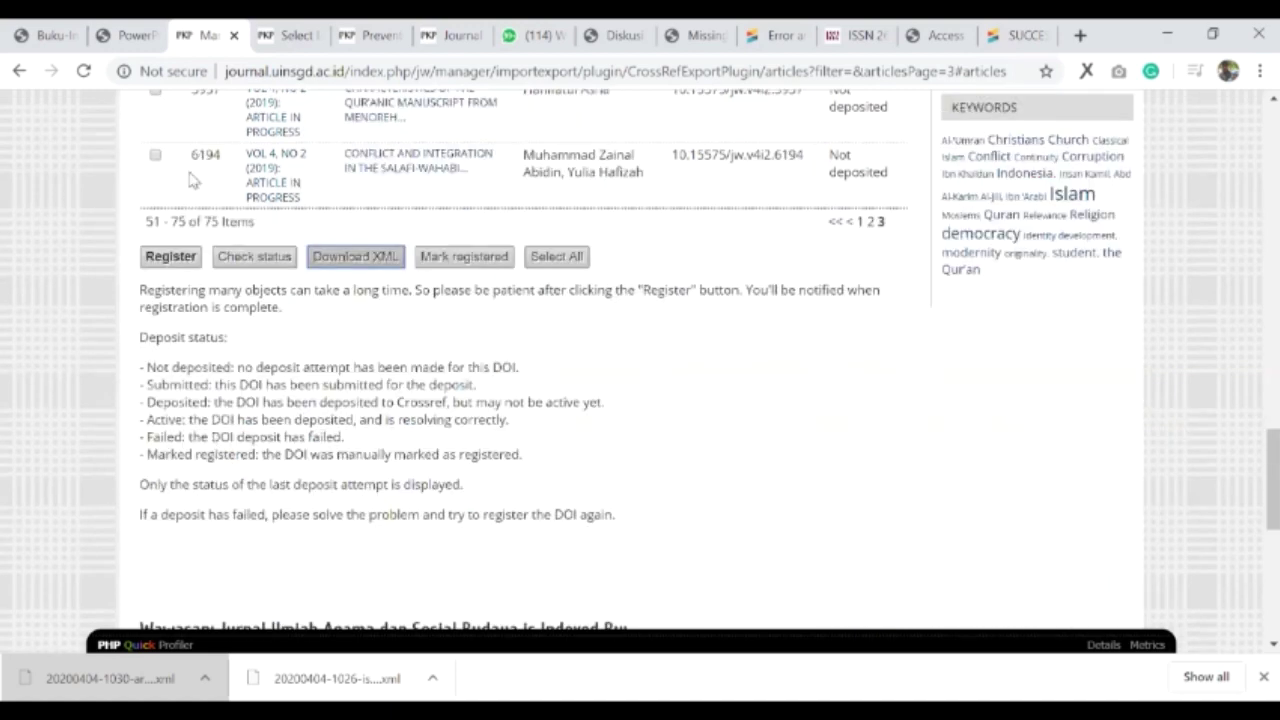
scroll(178, 172, down, 1)
scroll(266, 420, up, 2)
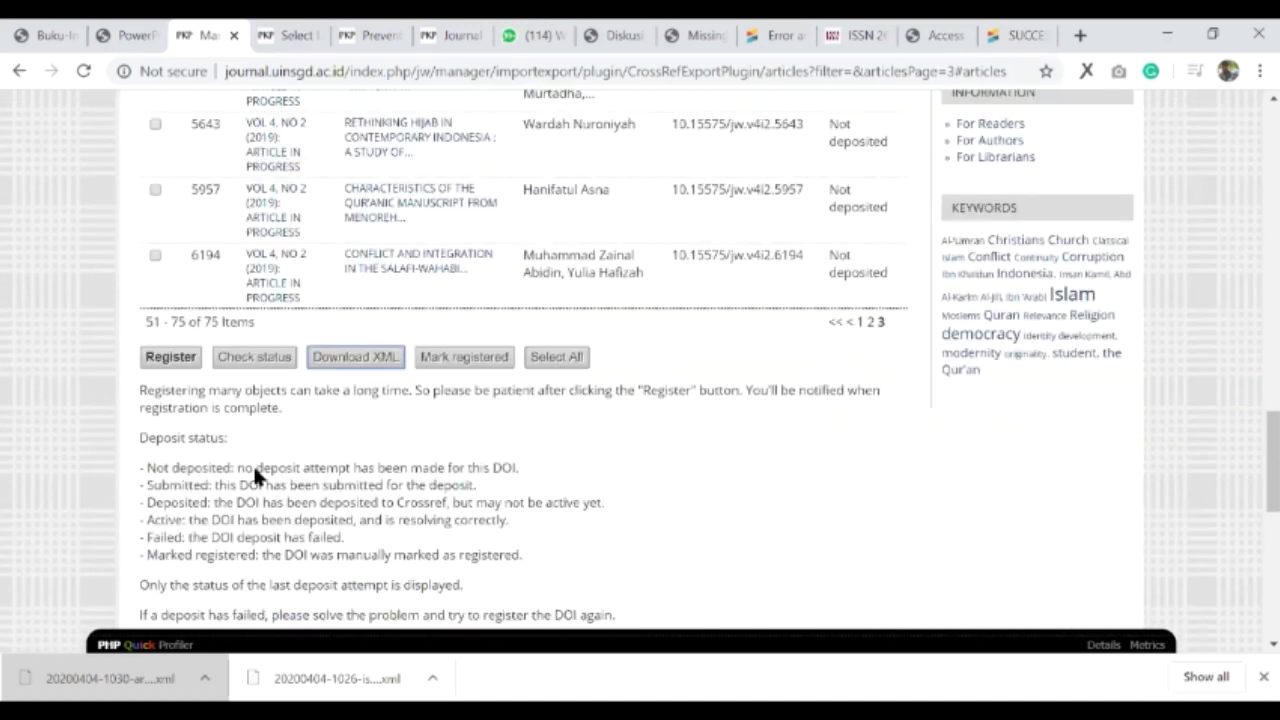
scroll(432, 485, up, 1)
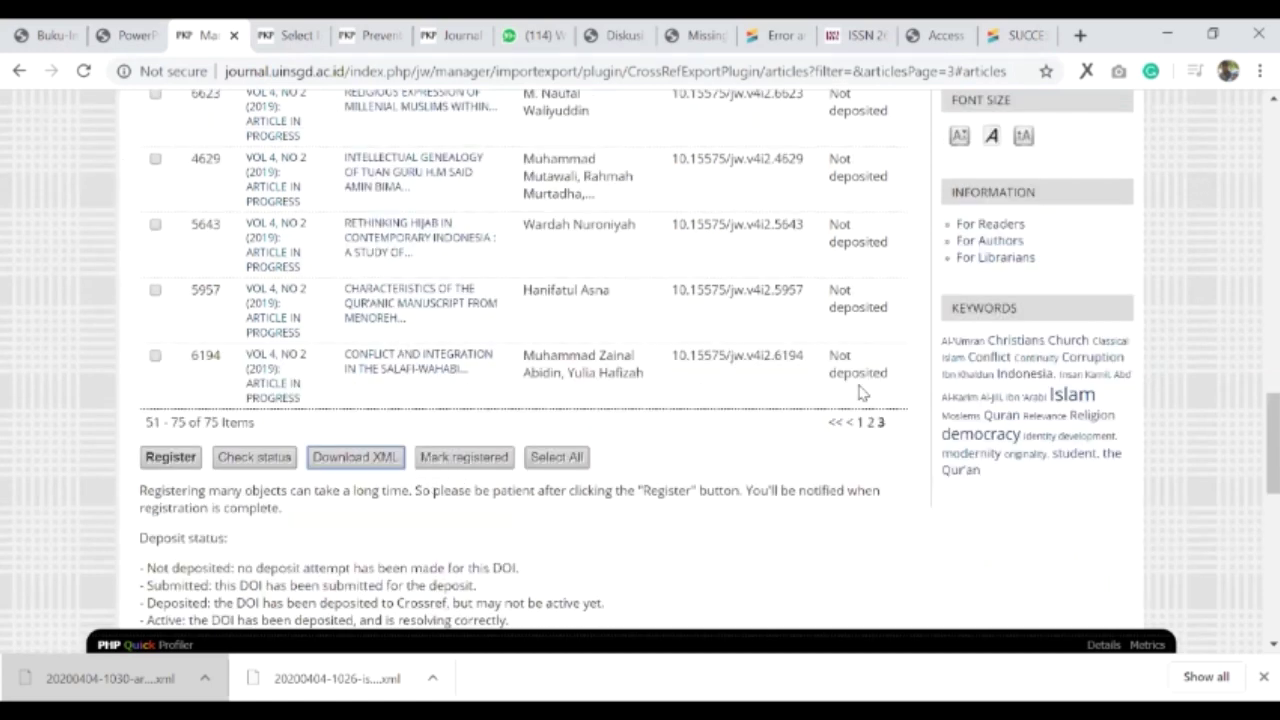
scroll(838, 362, up, 2)
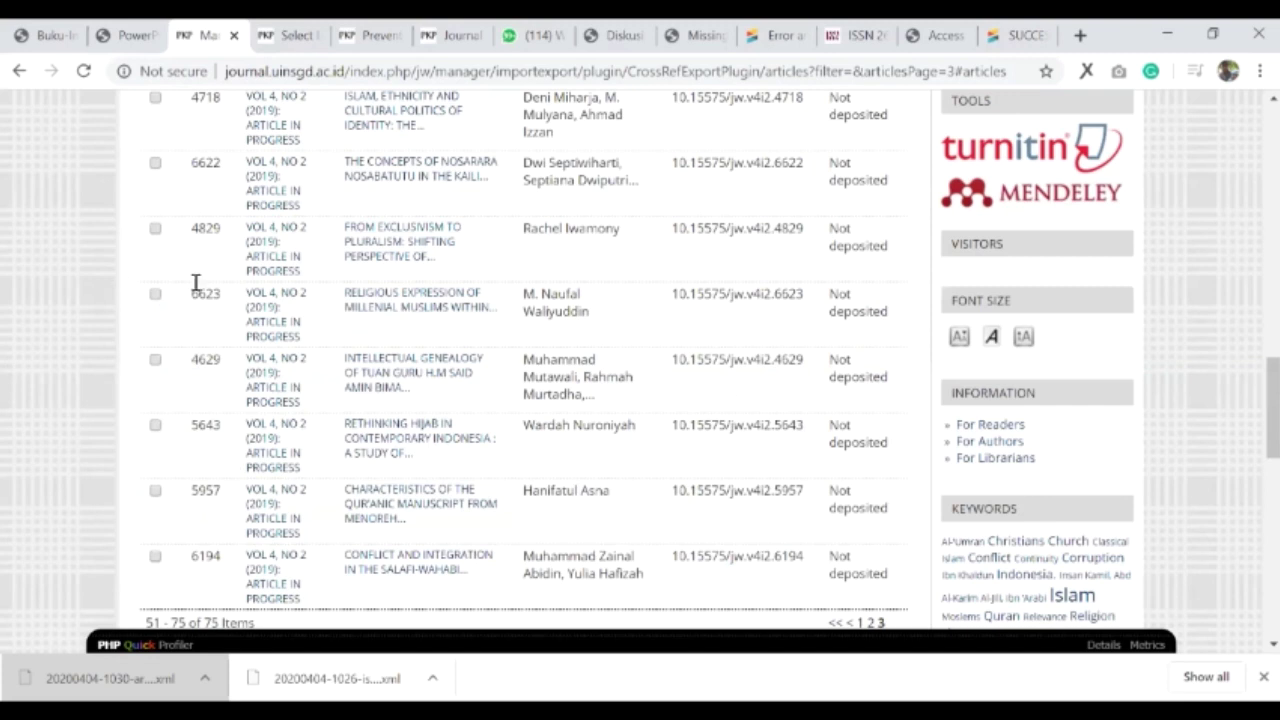
scroll(166, 265, down, 4)
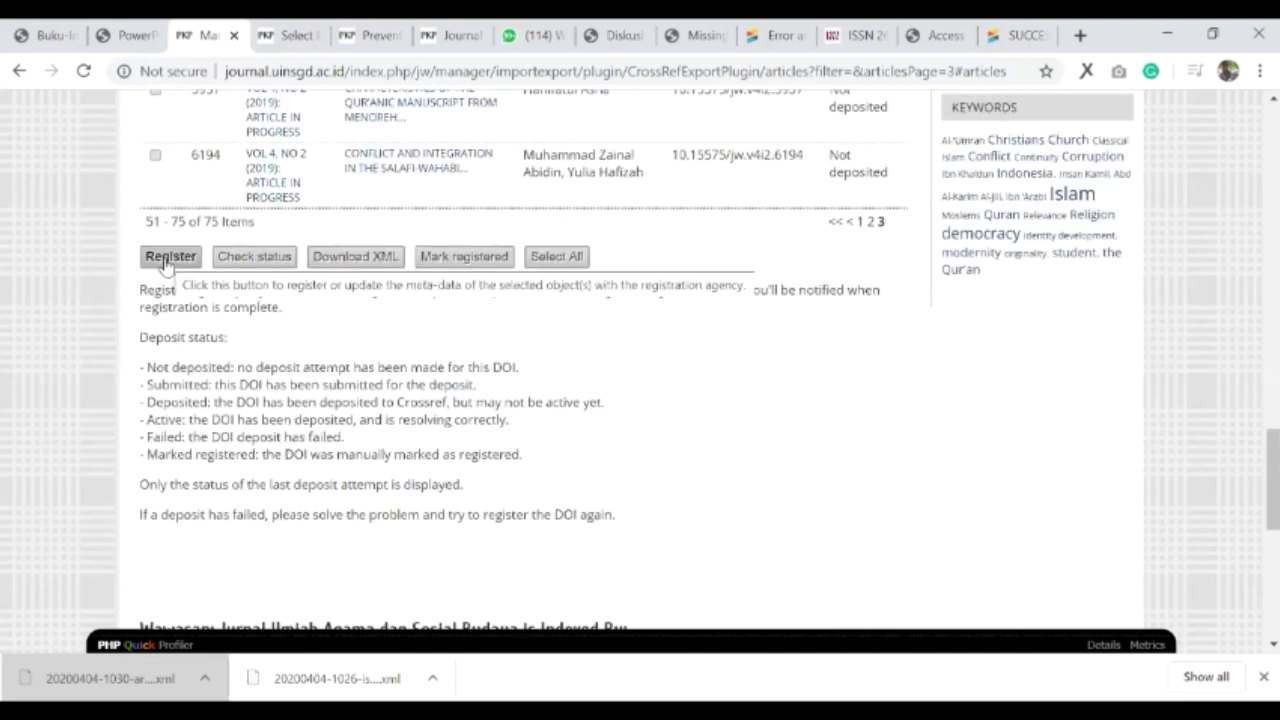
click(166, 260)
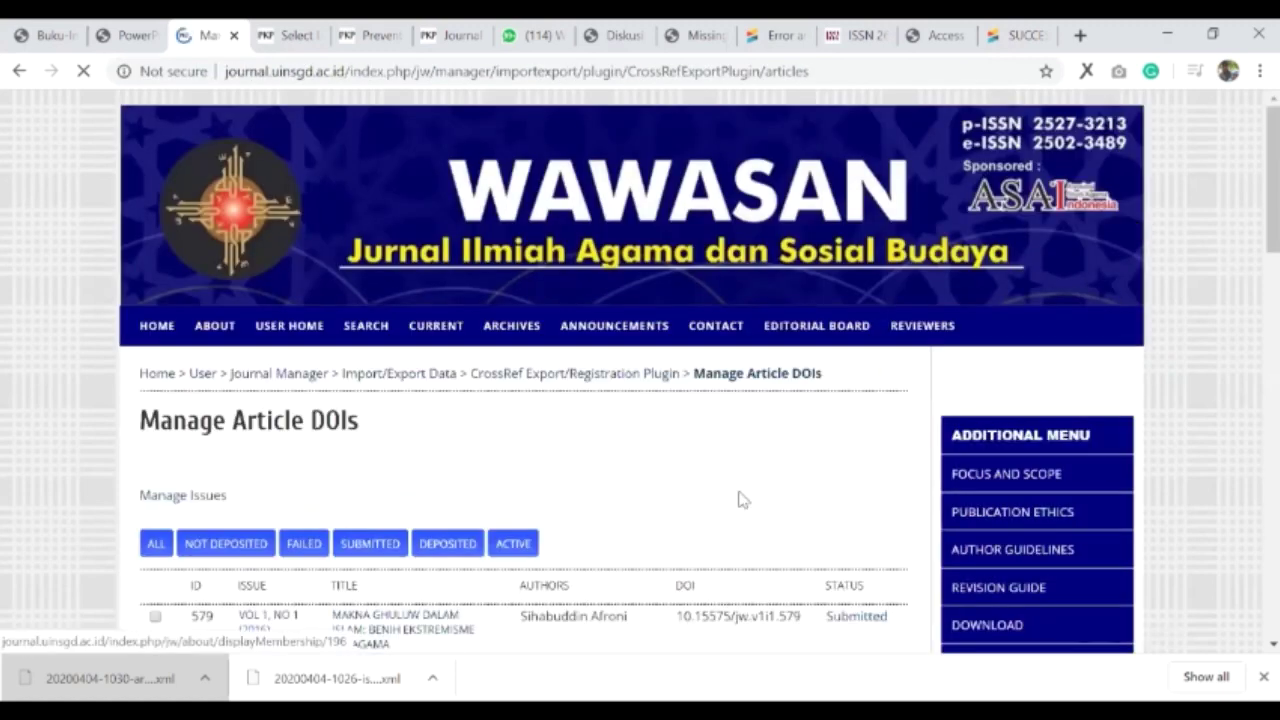
- On the DOI list's last page, check article 6623 is Submitted and 4829 Not deposited
scroll(740, 500, down, 3)
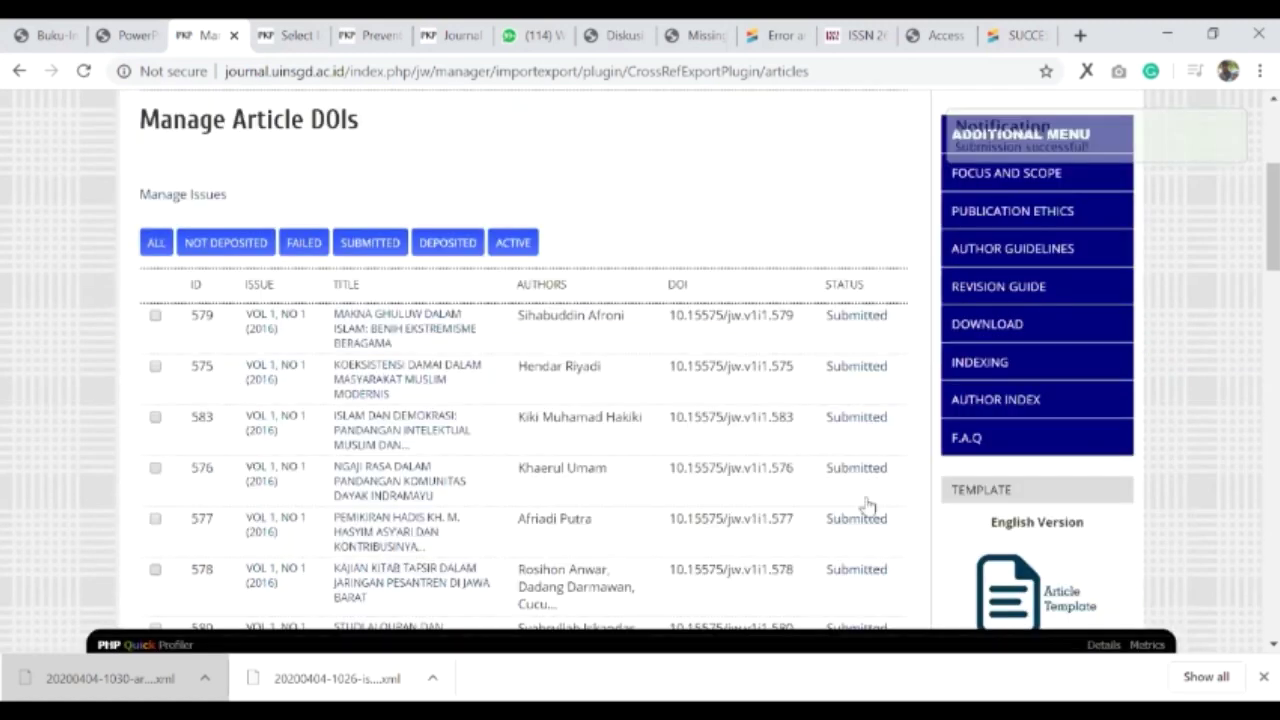
scroll(857, 320, down, 4)
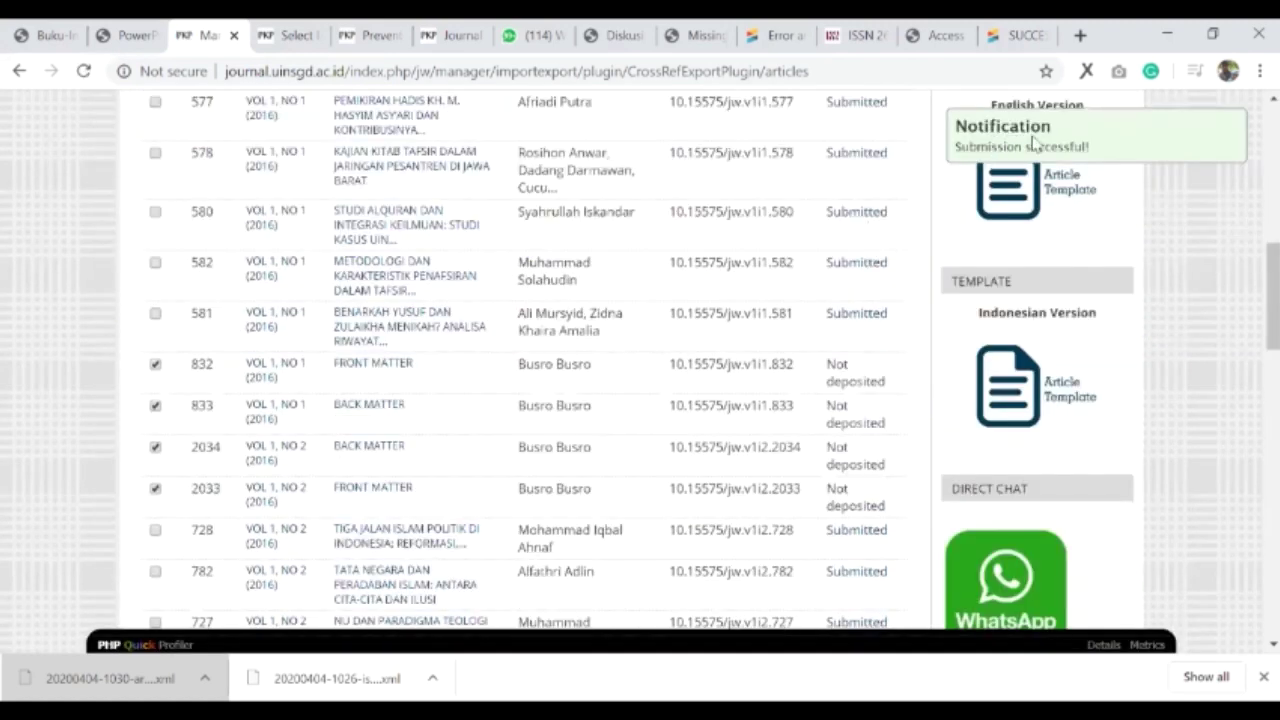
scroll(990, 150, down, 10)
scroll(1000, 148, up, 5)
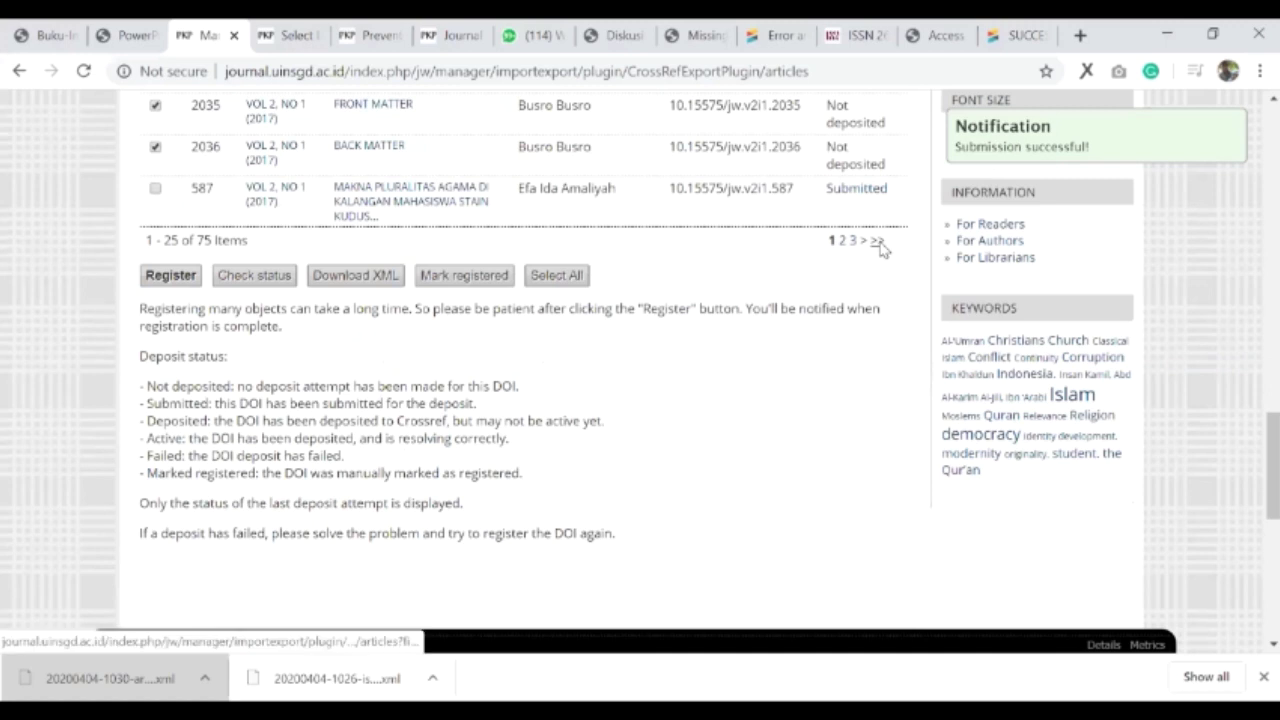
click(877, 243)
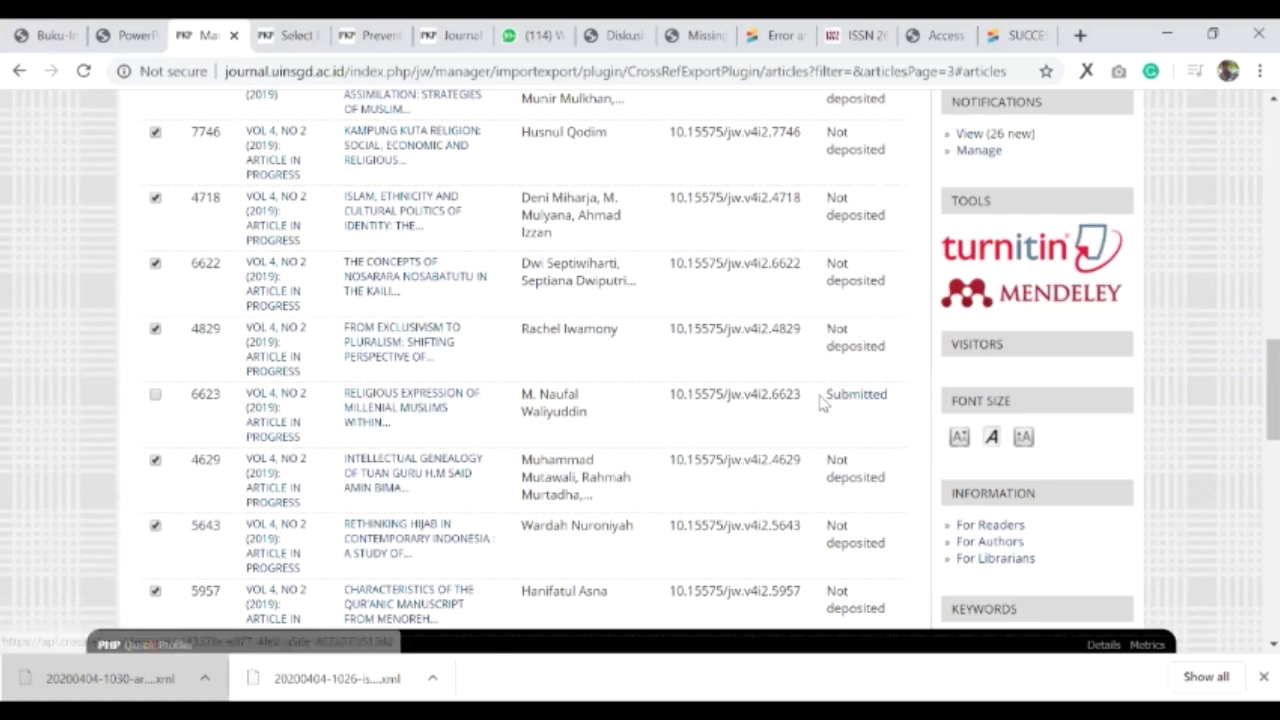
double_click(886, 400)
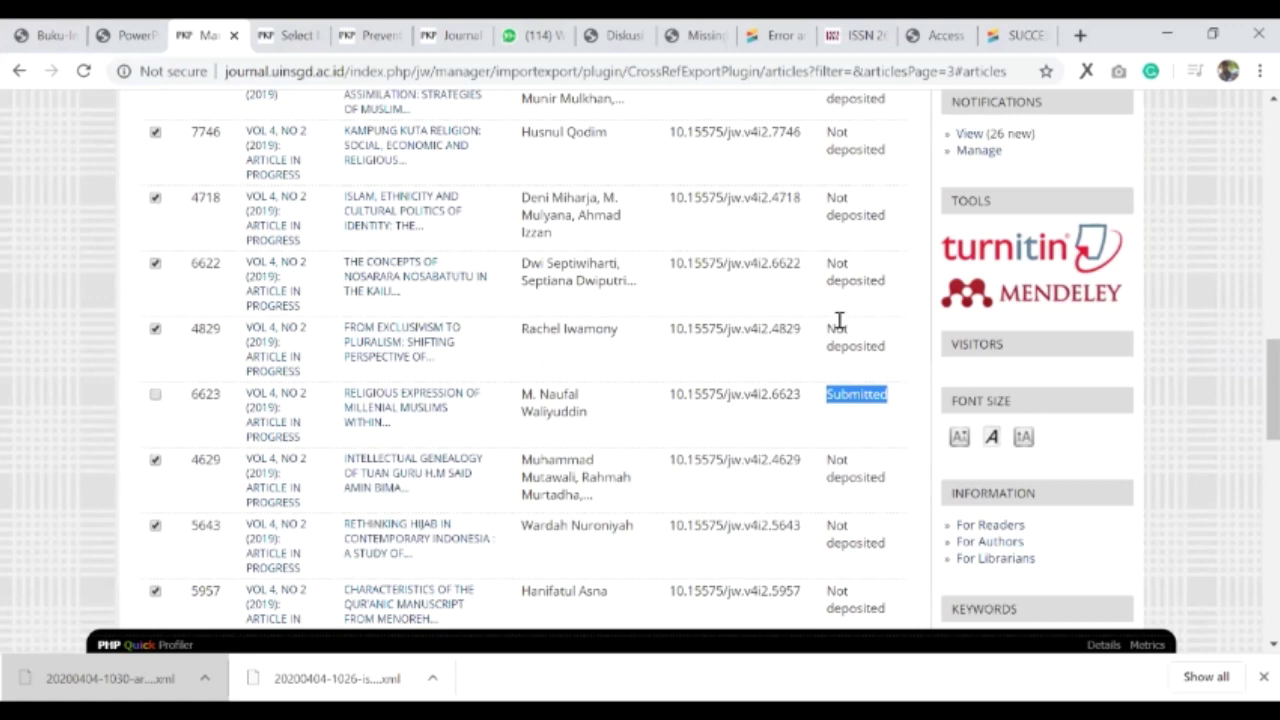
triple_click(895, 349)
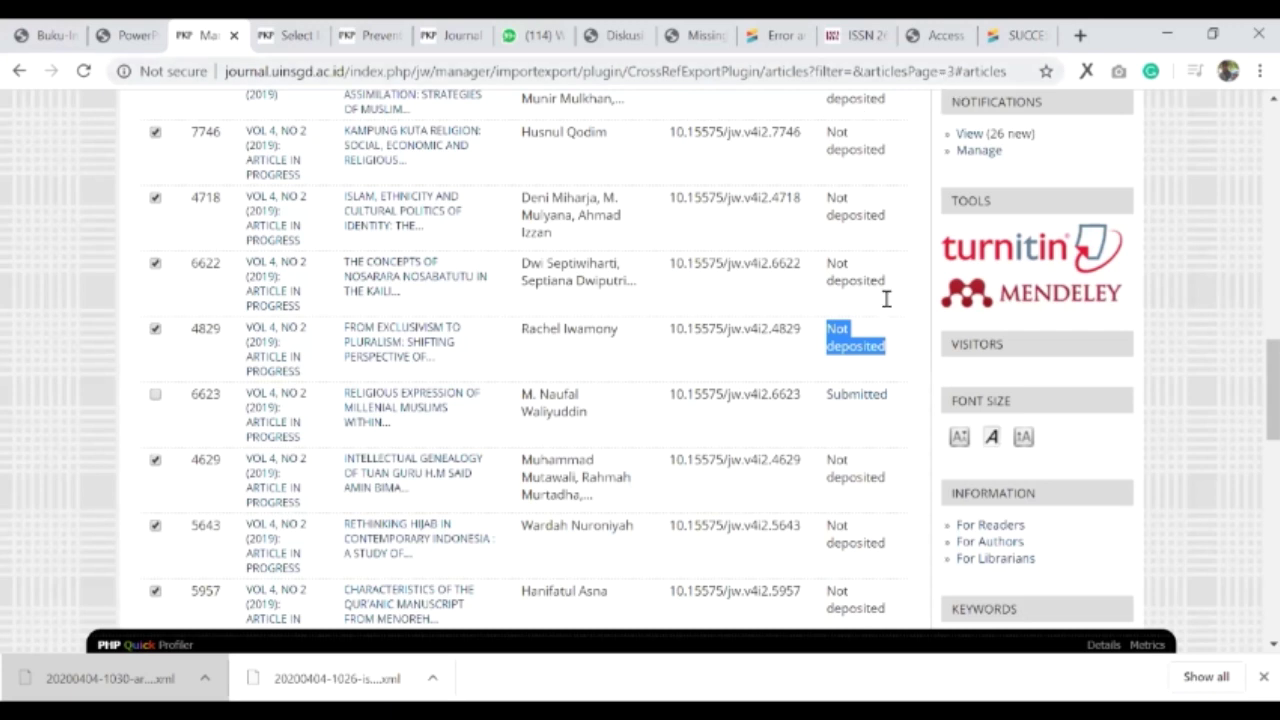
scroll(410, 370, up, 6)
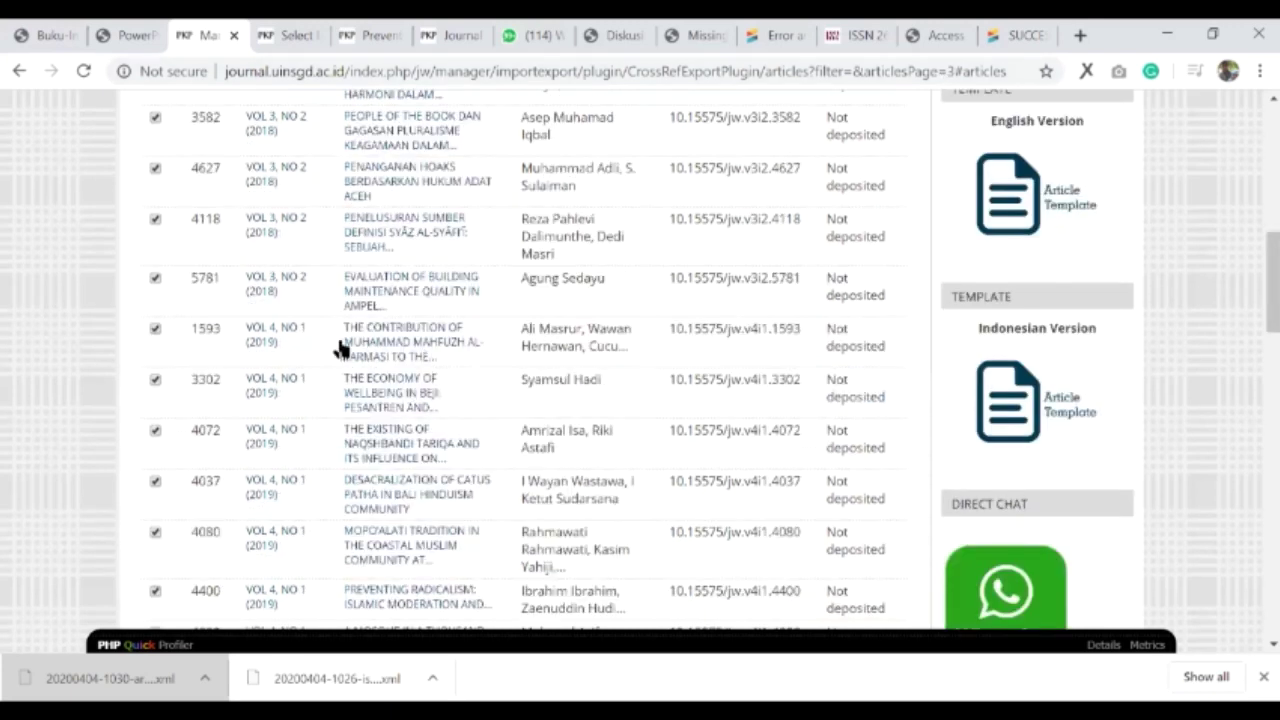
scroll(337, 349, up, 10)
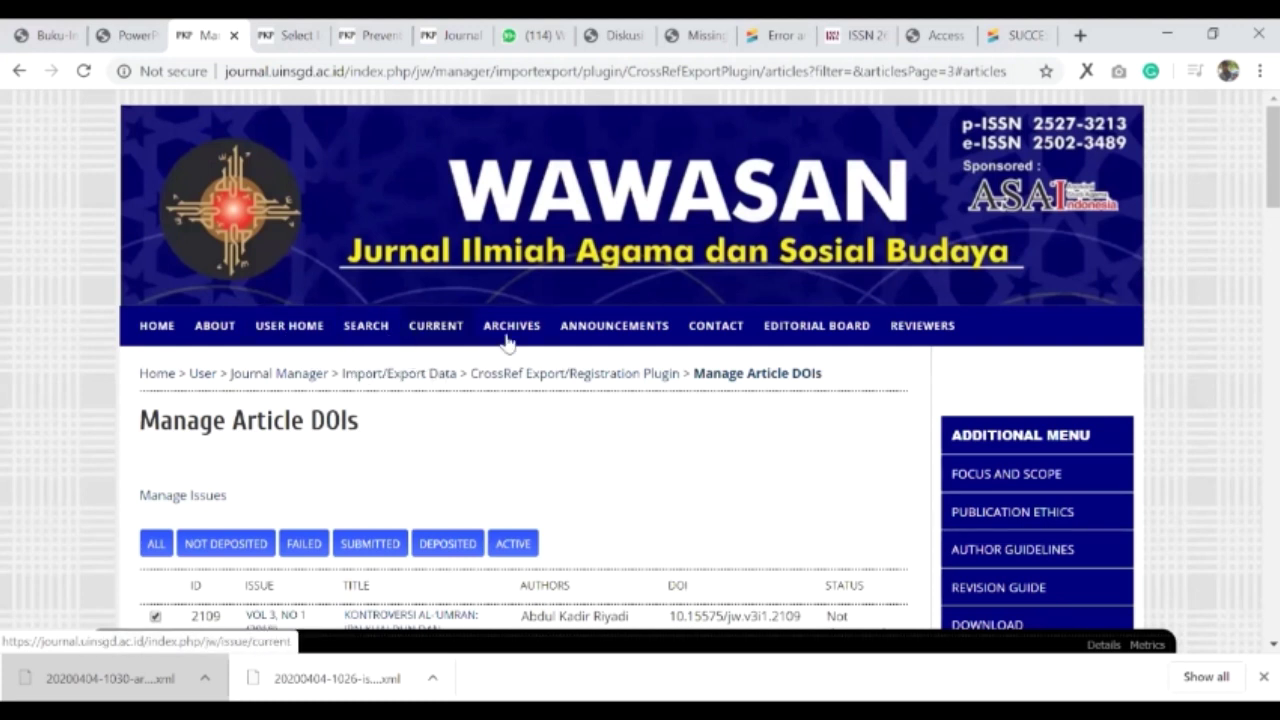
- Open the journal's current issue and test the first article's DOI link
click(430, 334)
scroll(353, 386, down, 4)
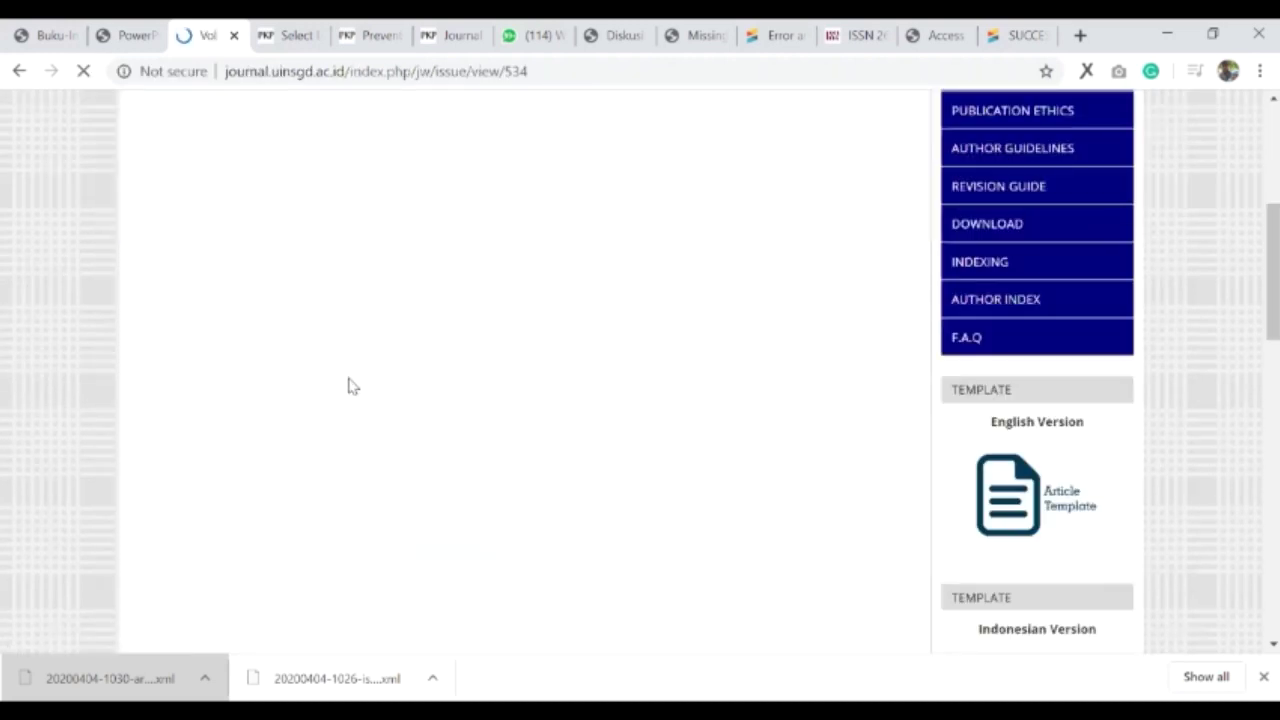
scroll(352, 387, up, 4)
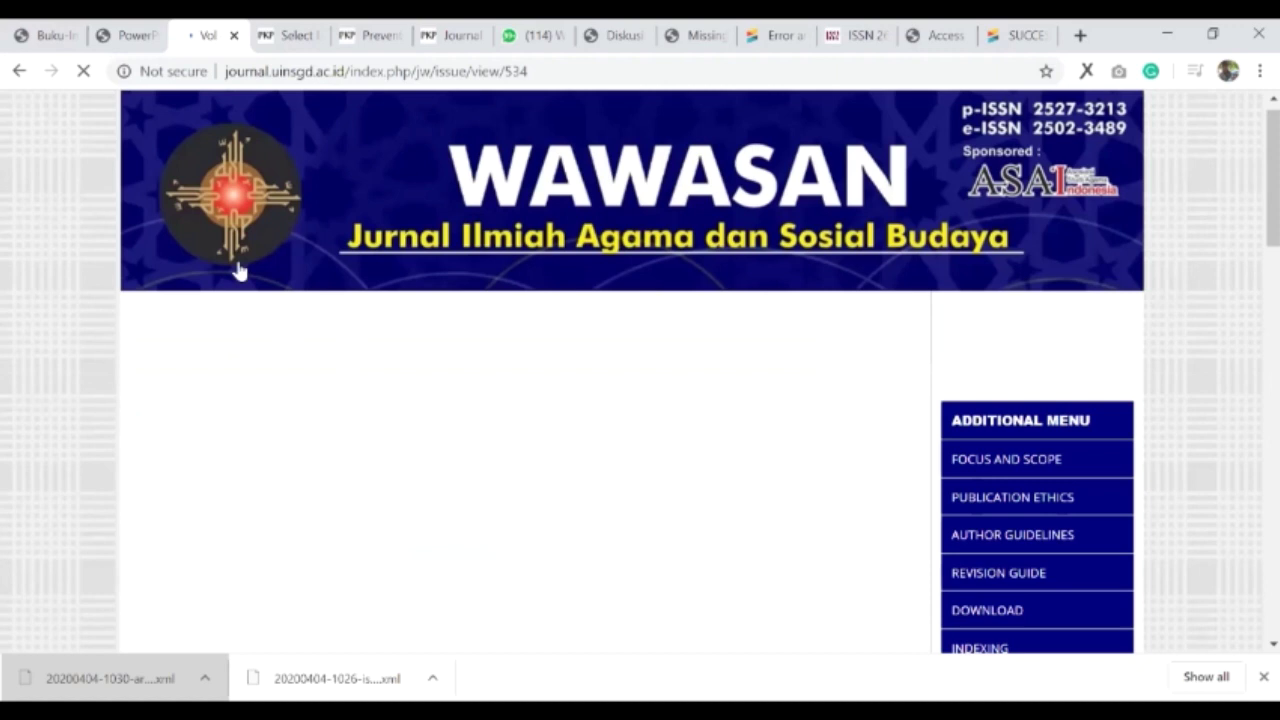
scroll(251, 309, down, 4)
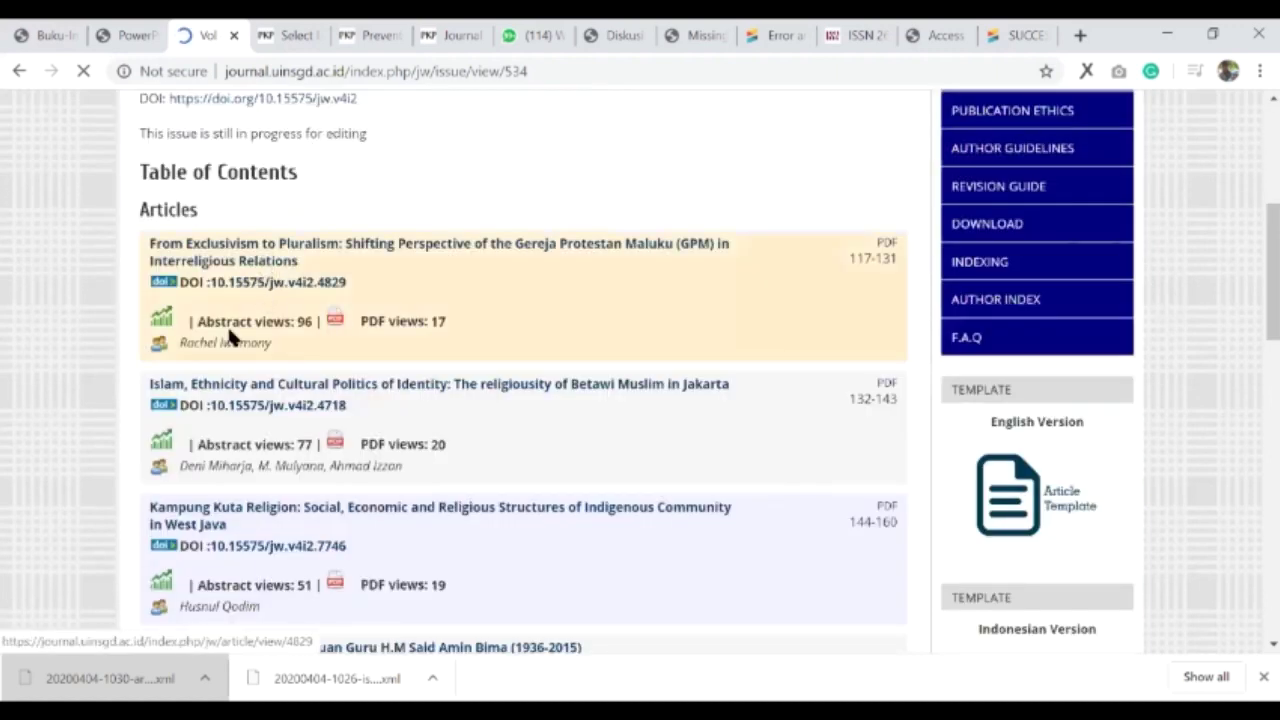
click(280, 291)
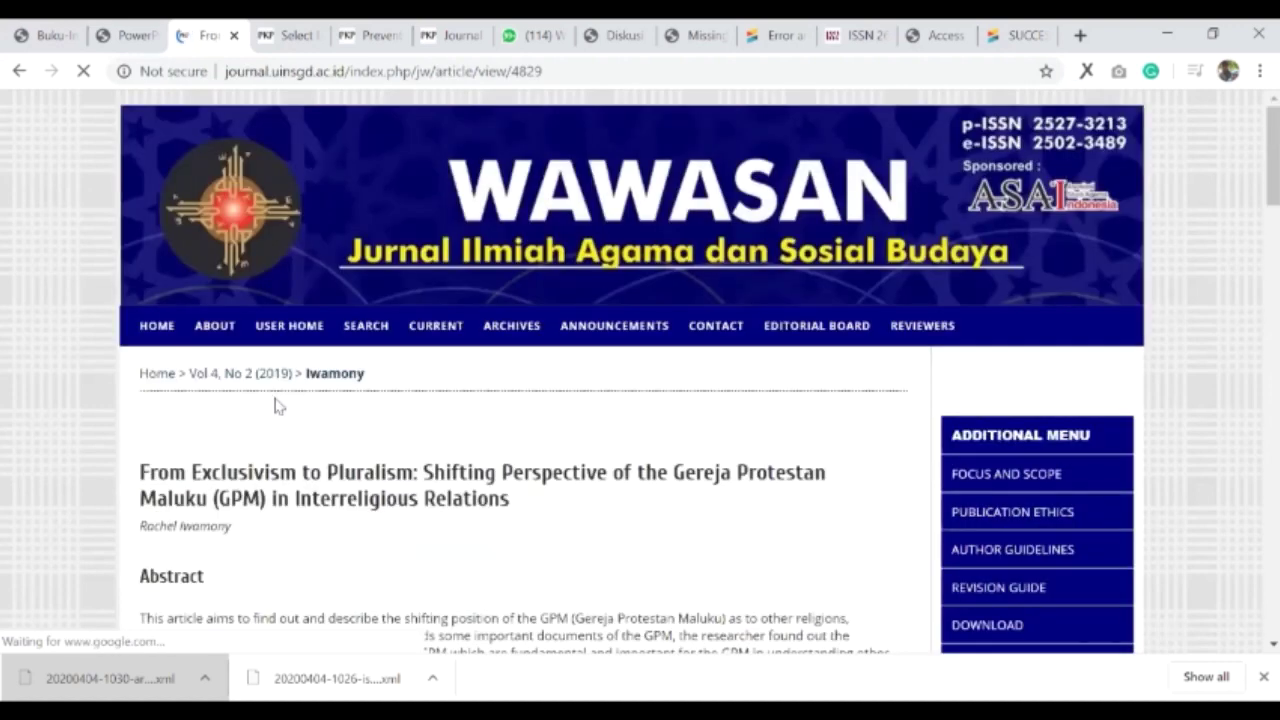
scroll(278, 405, down, 2)
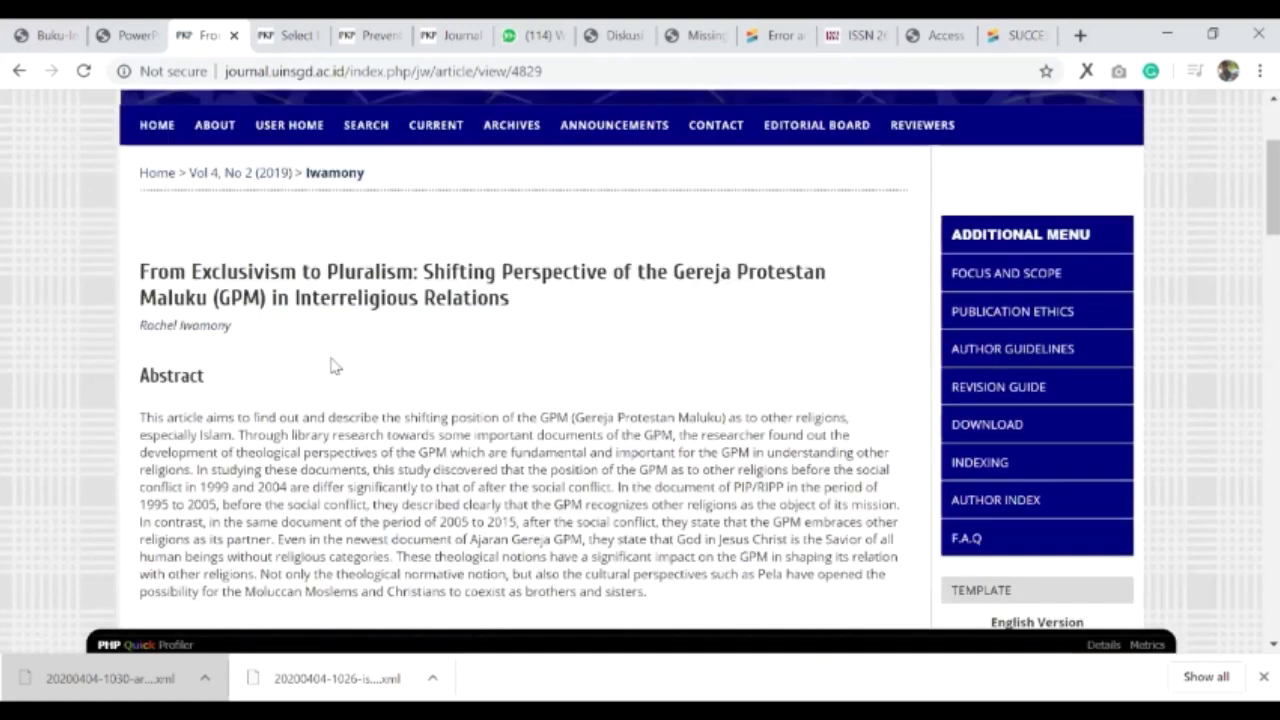
key(alt+Left)
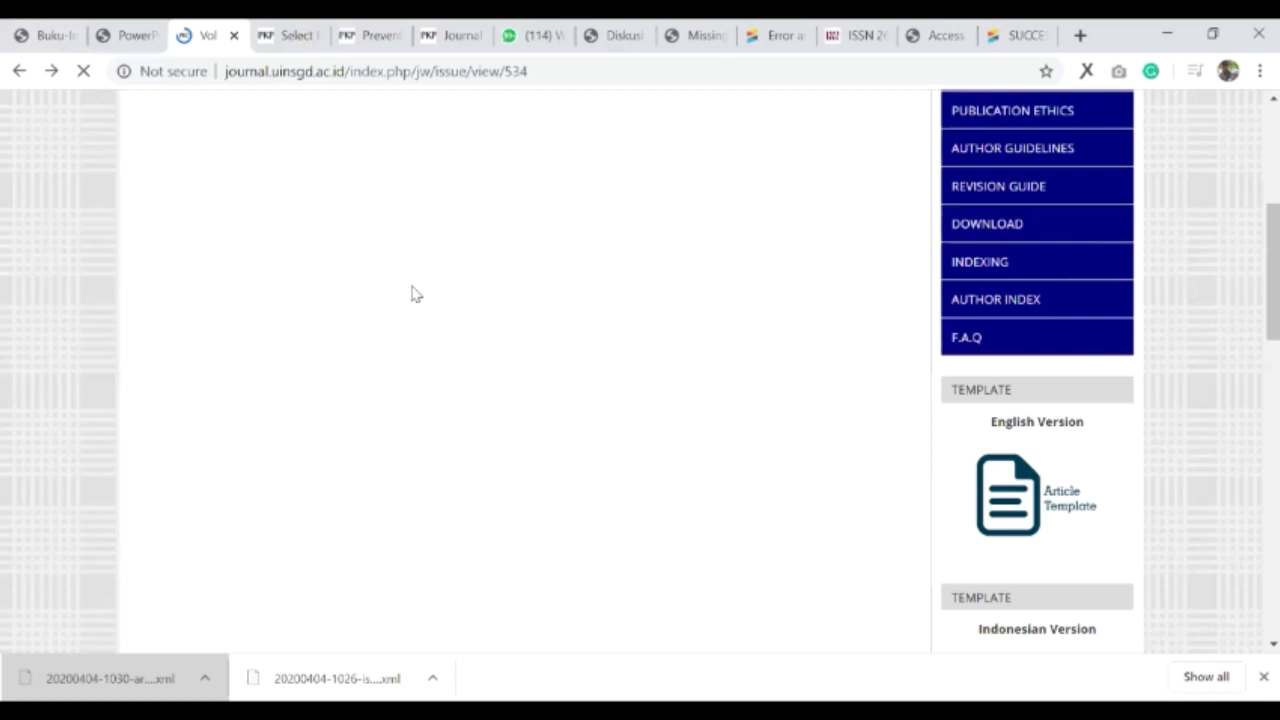
- Test the Religious Expression article's DOI link, then return to the Crossref SUCCESS page
scroll(340, 490, down, 1)
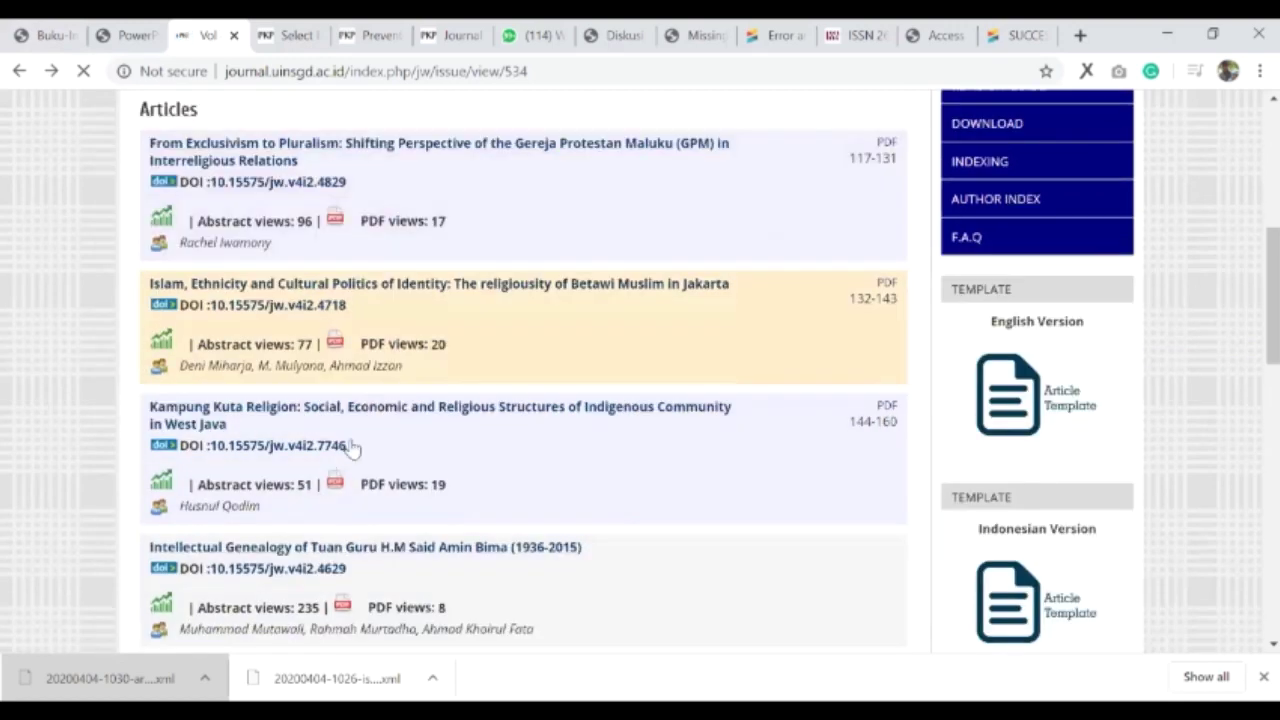
scroll(305, 455, down, 1)
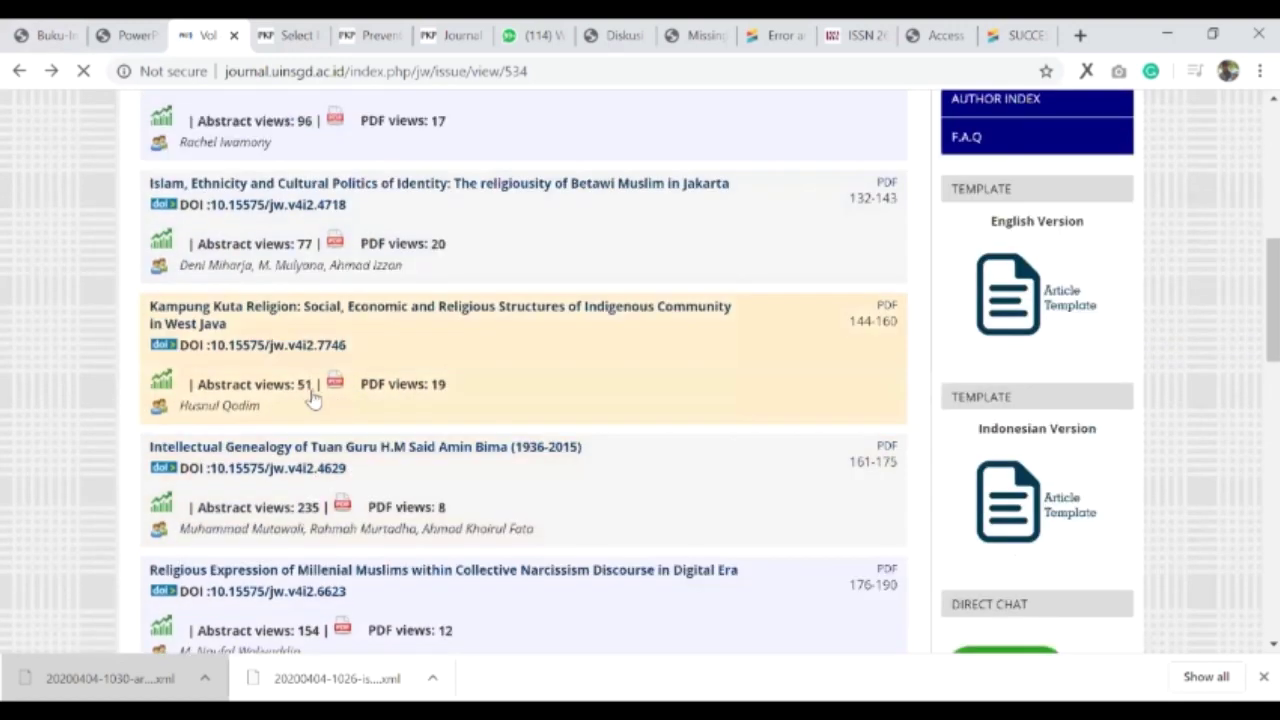
scroll(287, 401, down, 2)
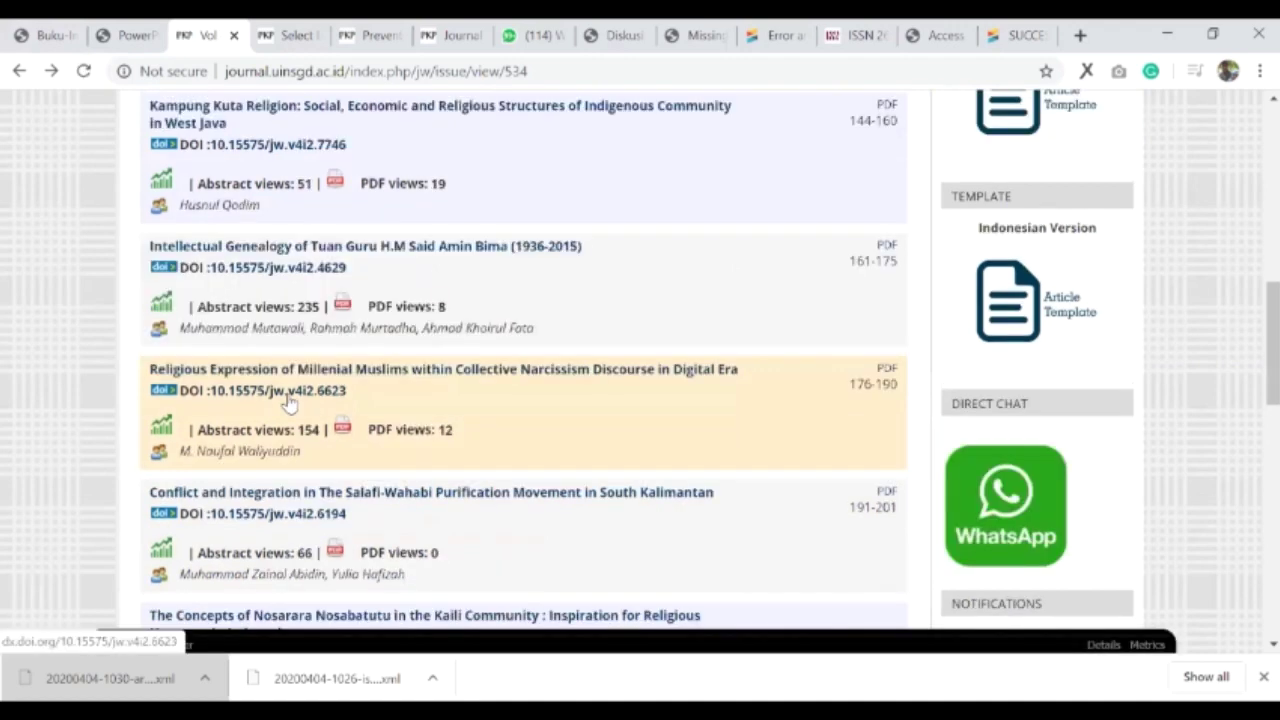
click(288, 401)
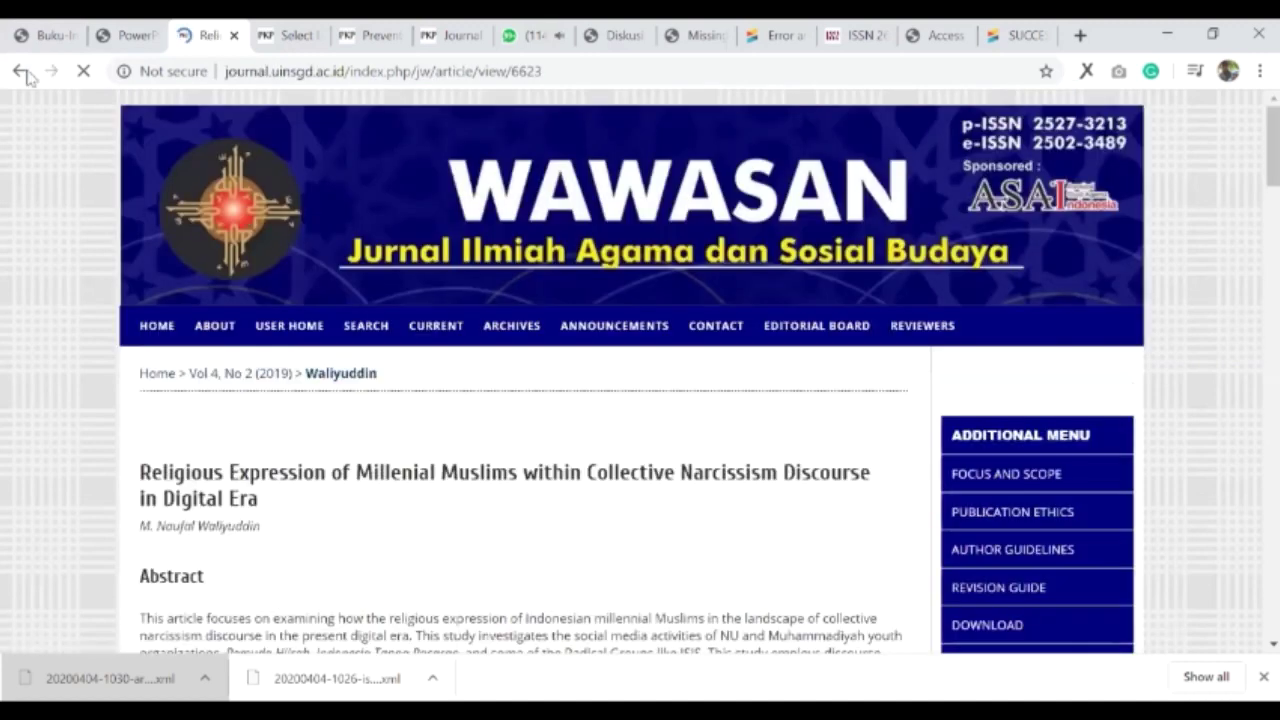
key(alt+Left)
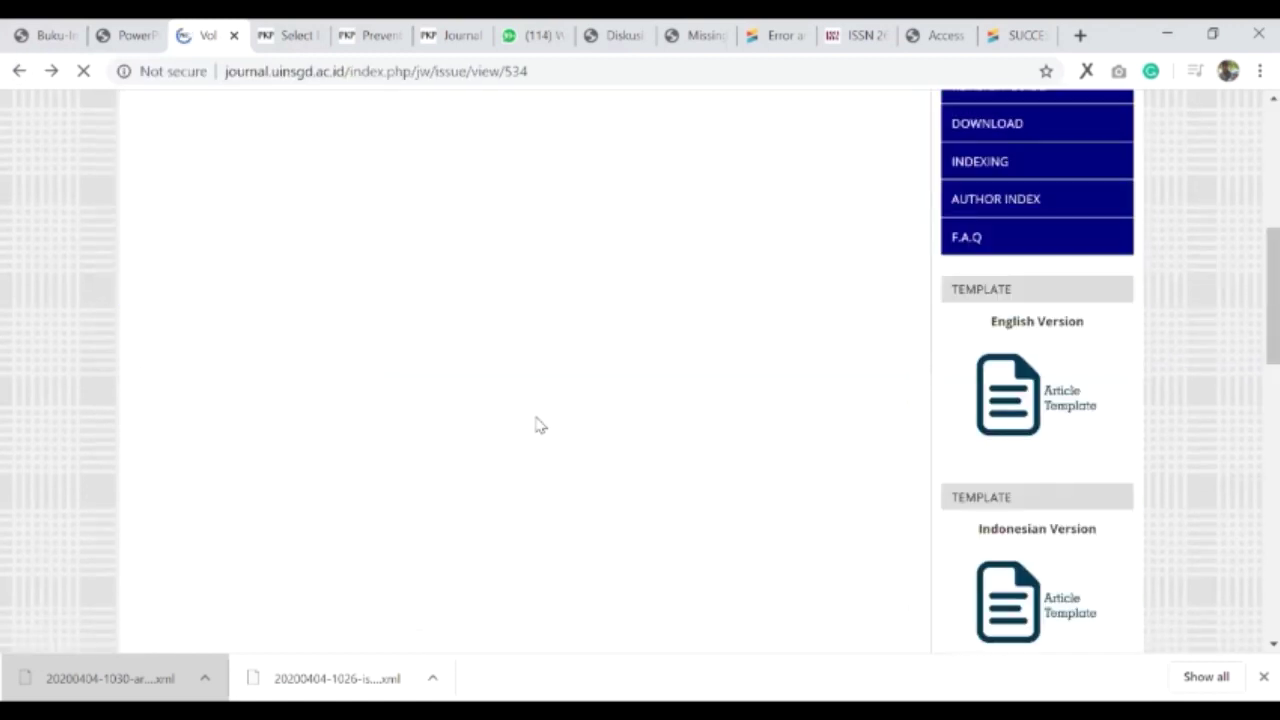
scroll(540, 426, up, 3)
scroll(540, 426, up, 1)
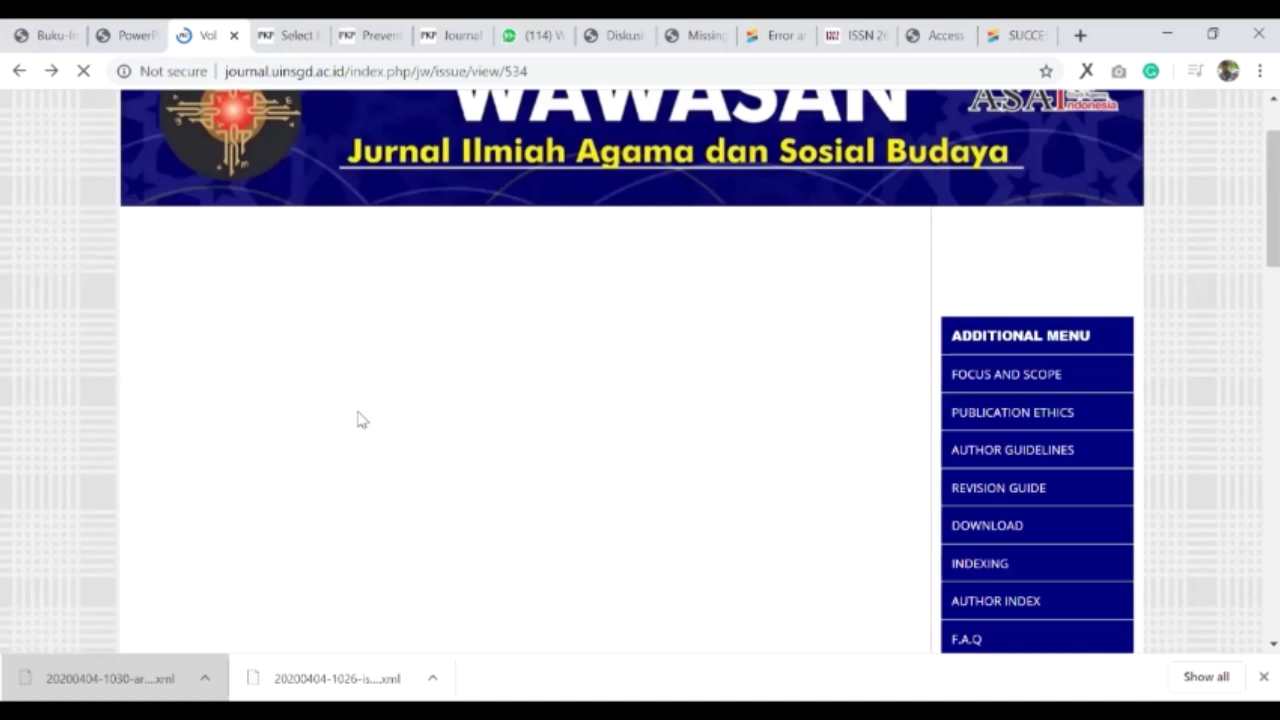
key(ctrl+9)
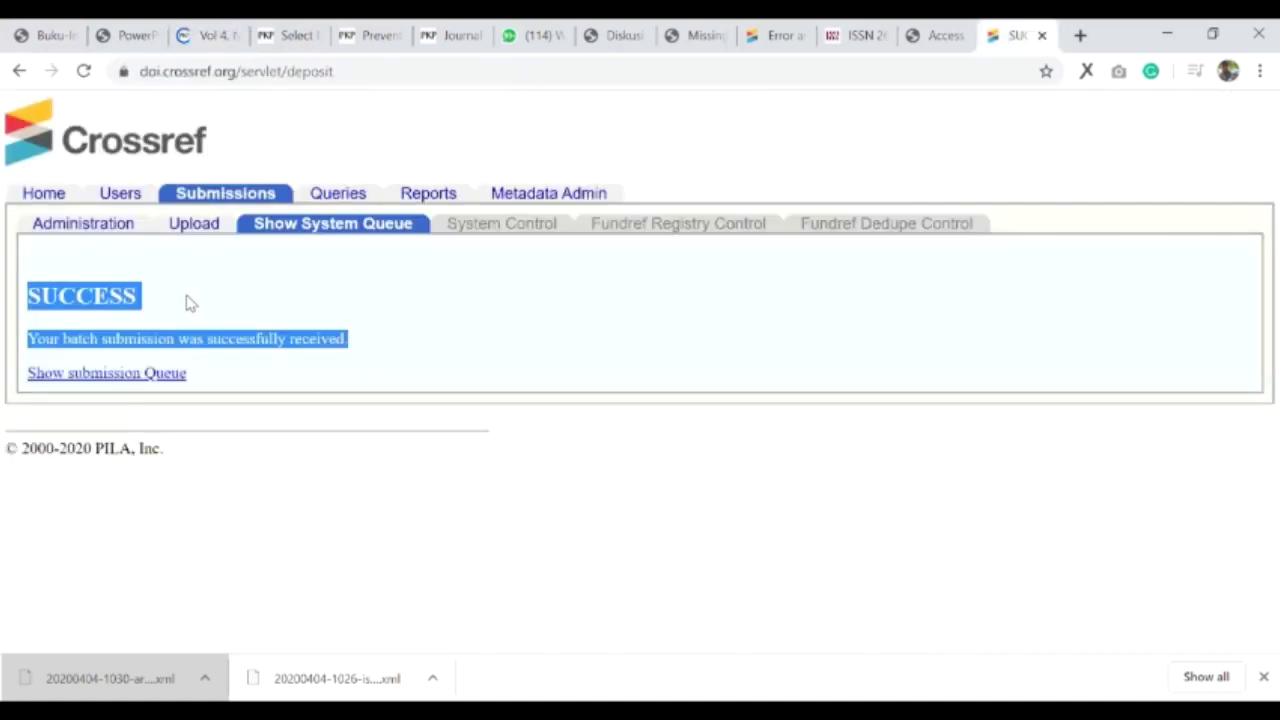
click(186, 300)
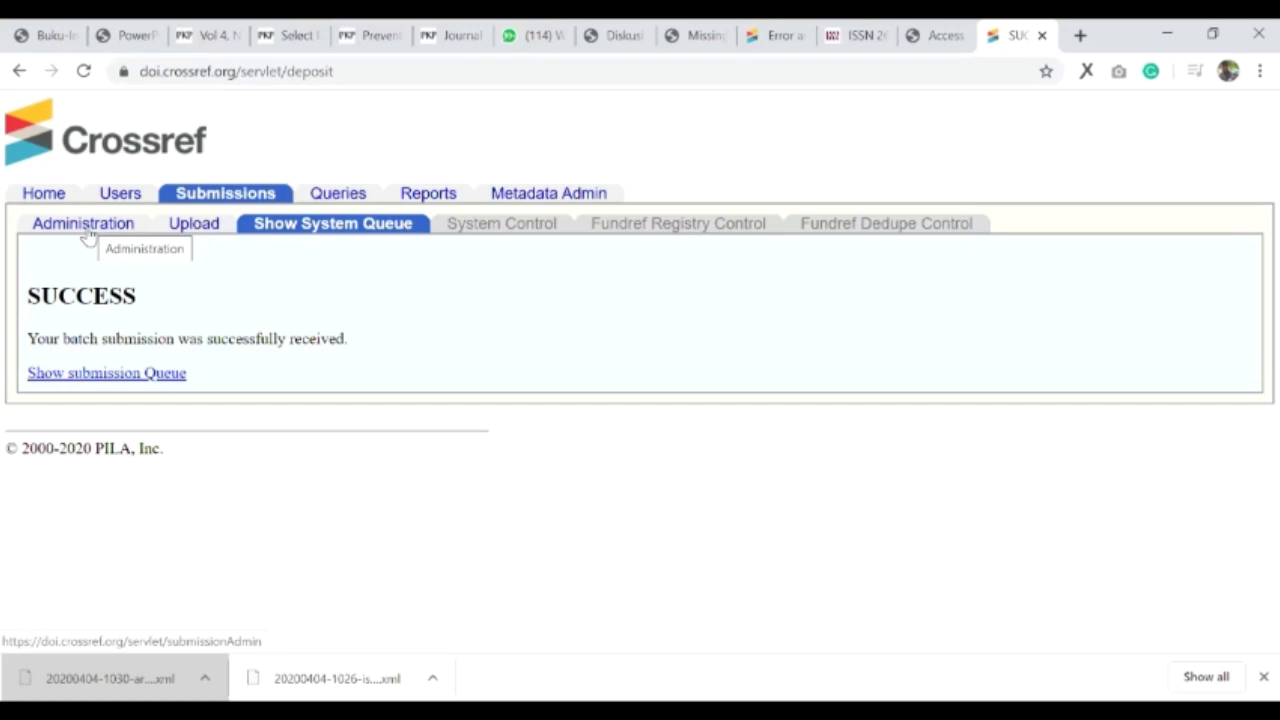
click(88, 232)
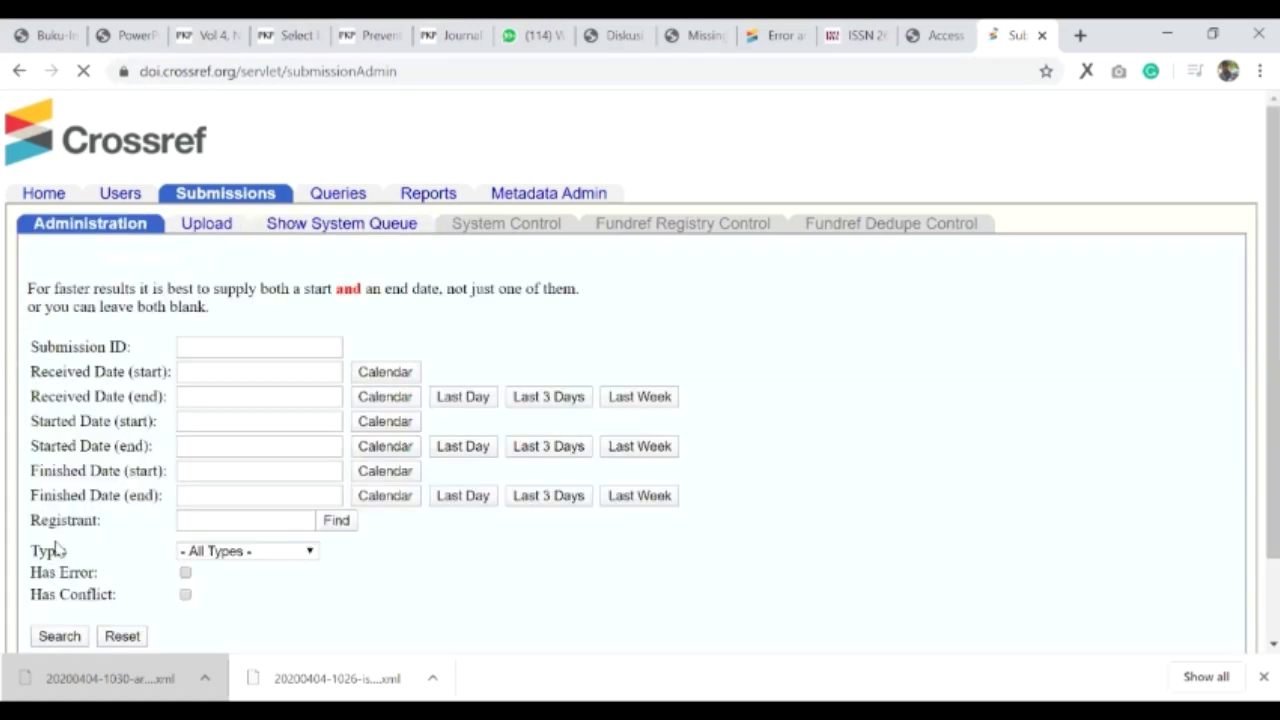
scroll(57, 548, down, 1)
click(57, 543)
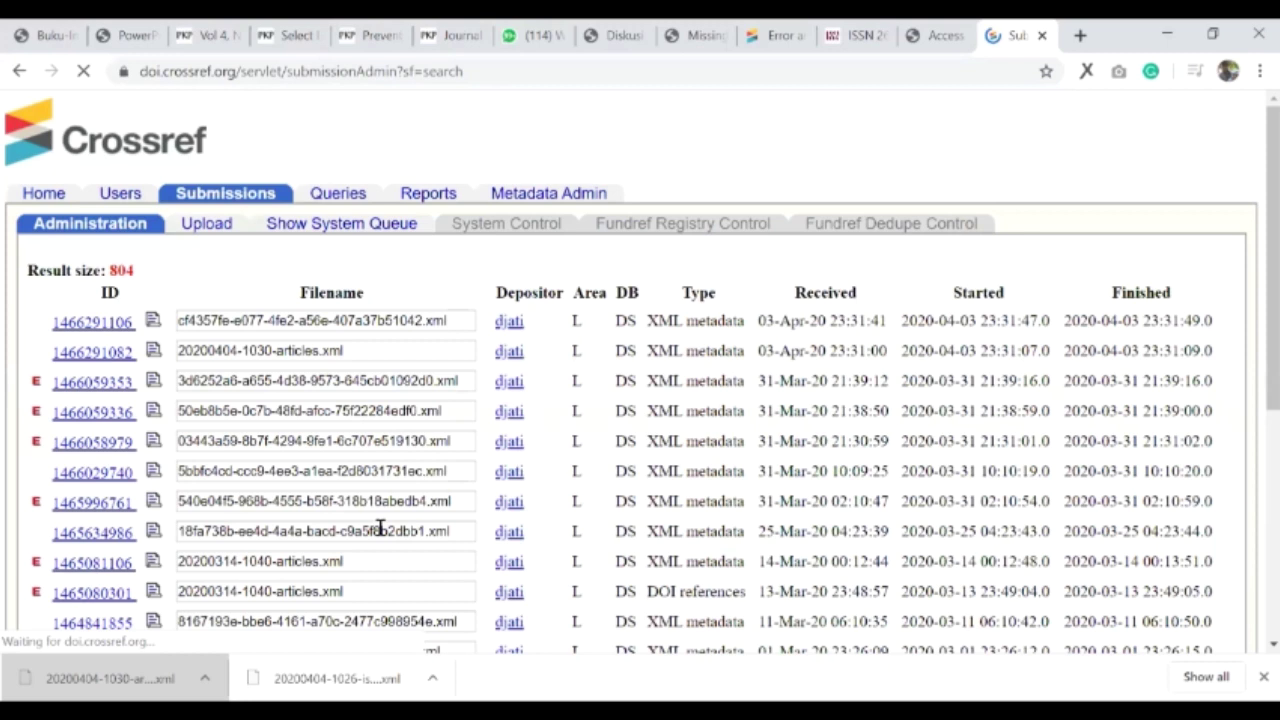
key(ctrl+5)
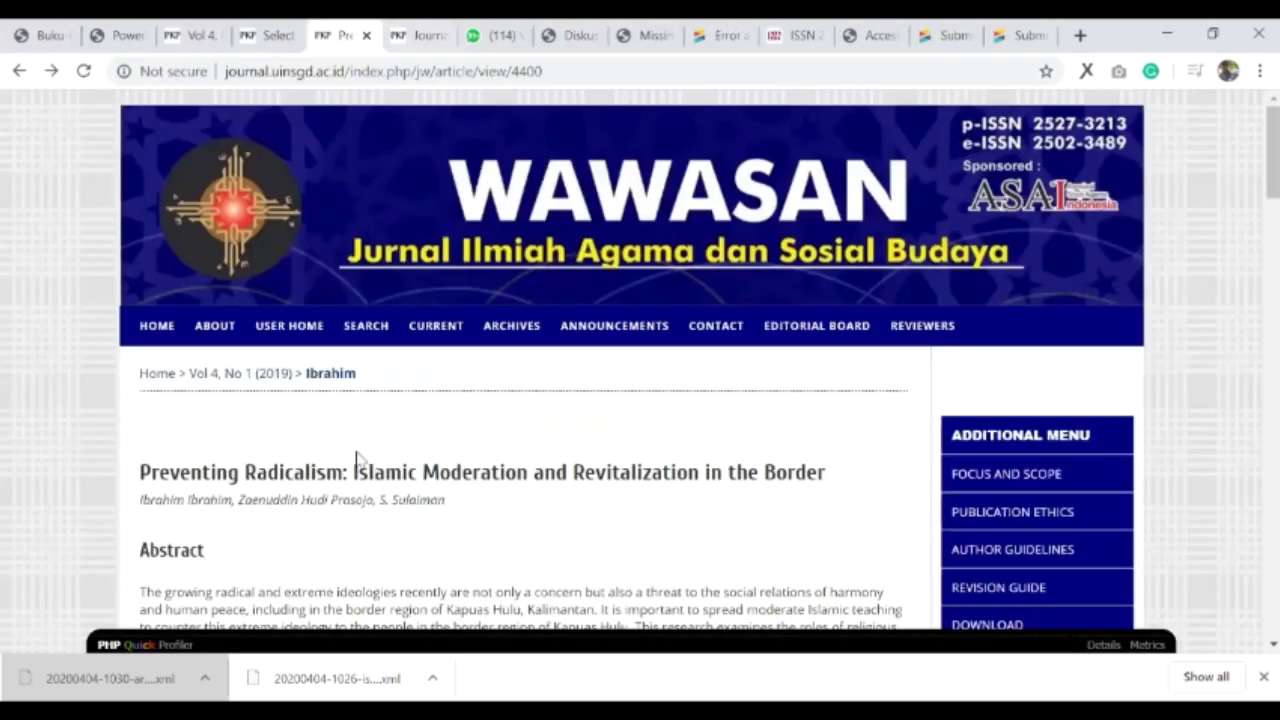
- Locate DOI 10.15575/jw.v4i2.6623 of the Religious Expression article in the Vol 4, No 2 (2019) contents
key(ctrl+3)
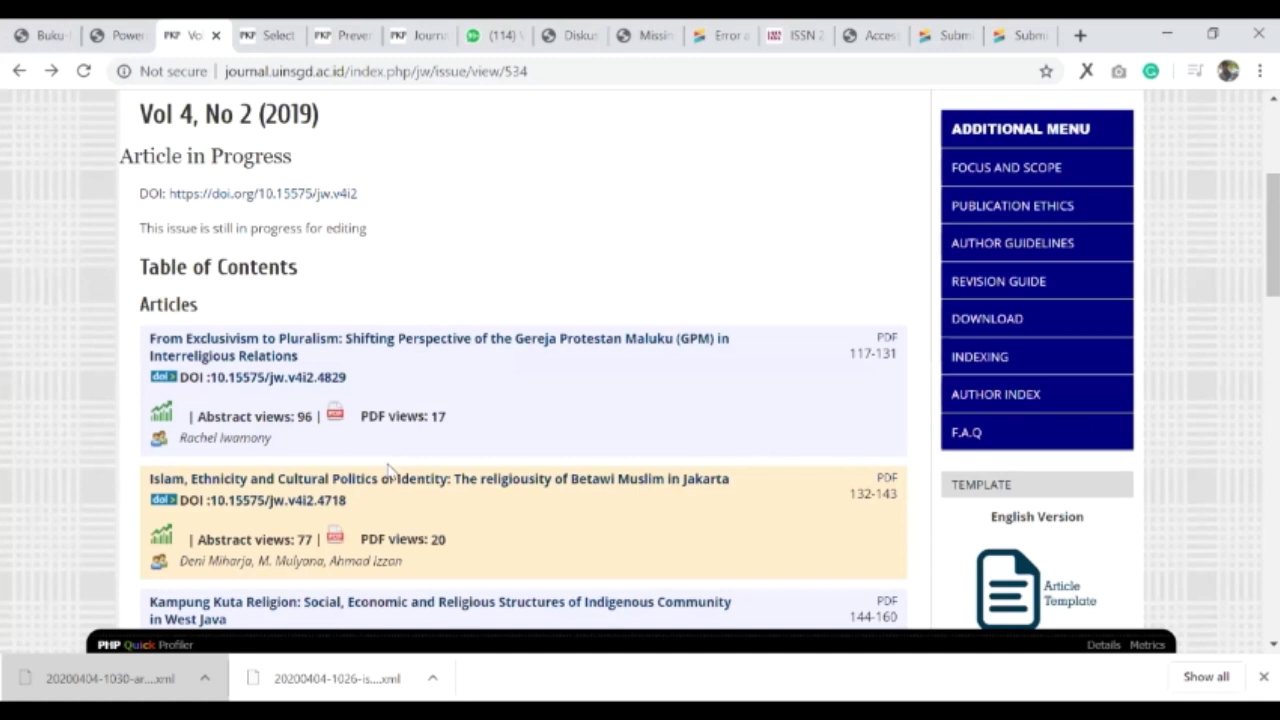
scroll(388, 470, down, 4)
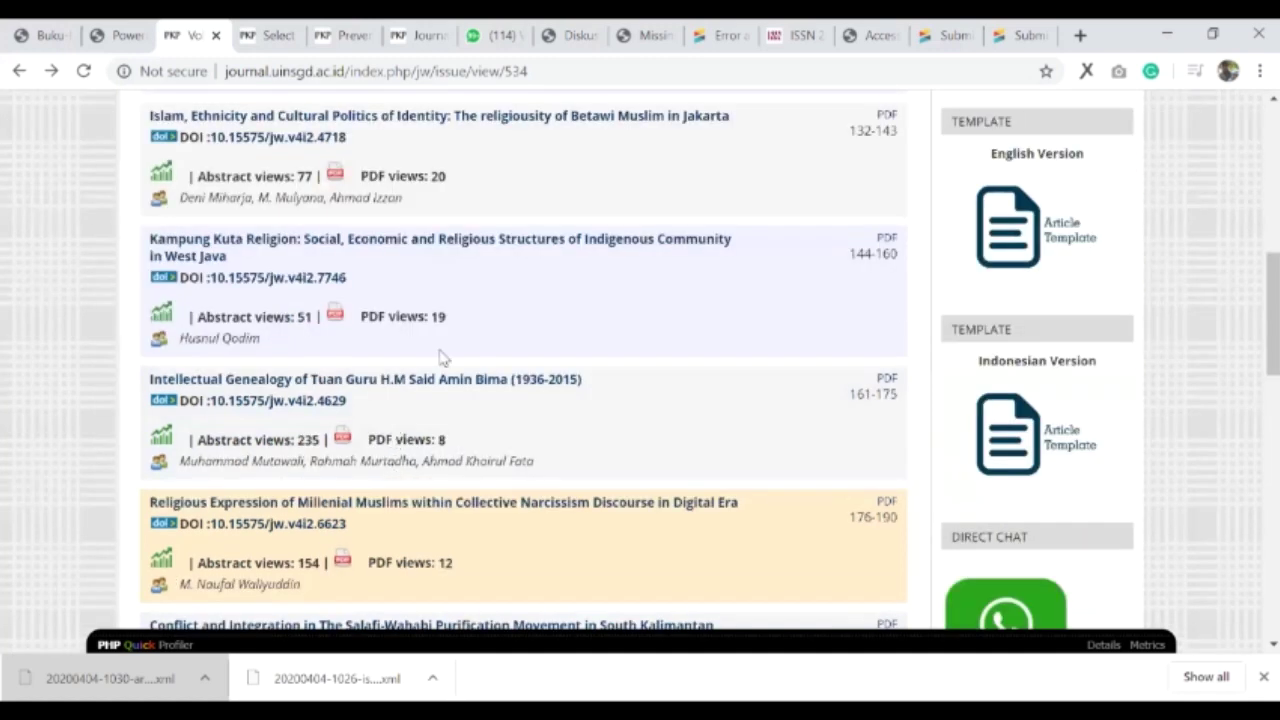
scroll(355, 265, down, 5)
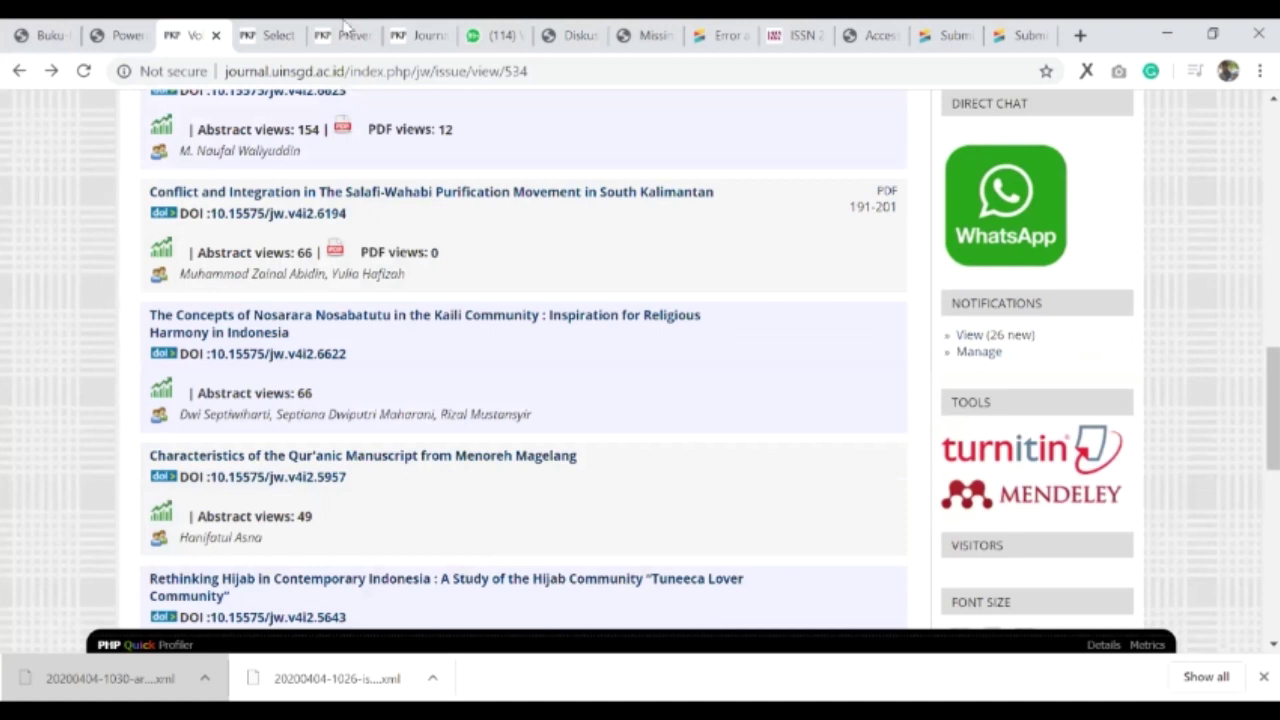
scroll(418, 431, up, 2)
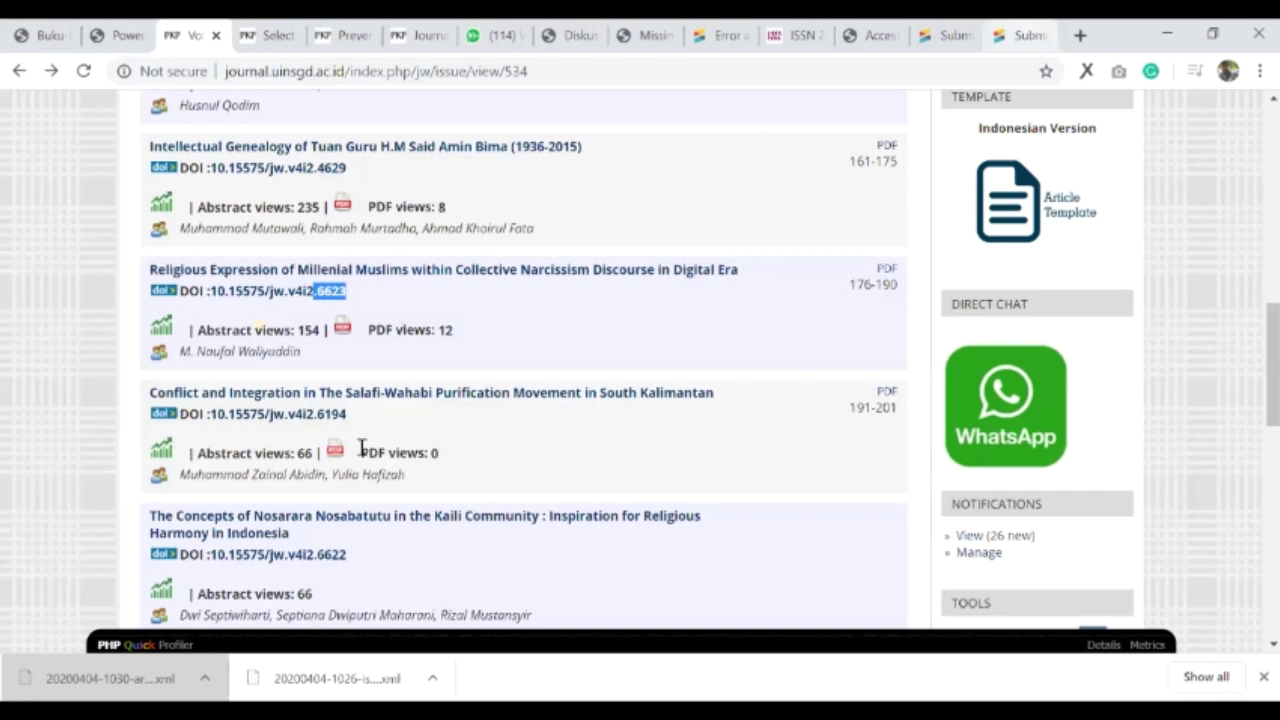
key(ctrl+9)
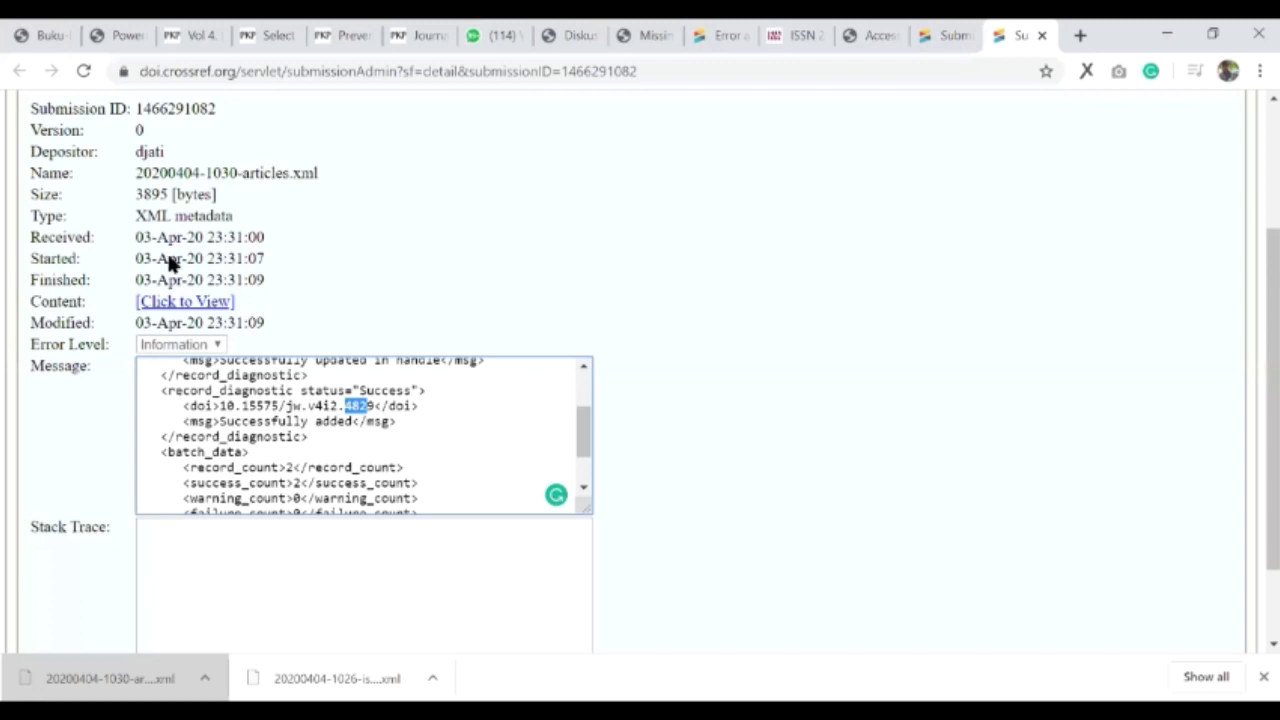
key(ctrl+shift+Tab)
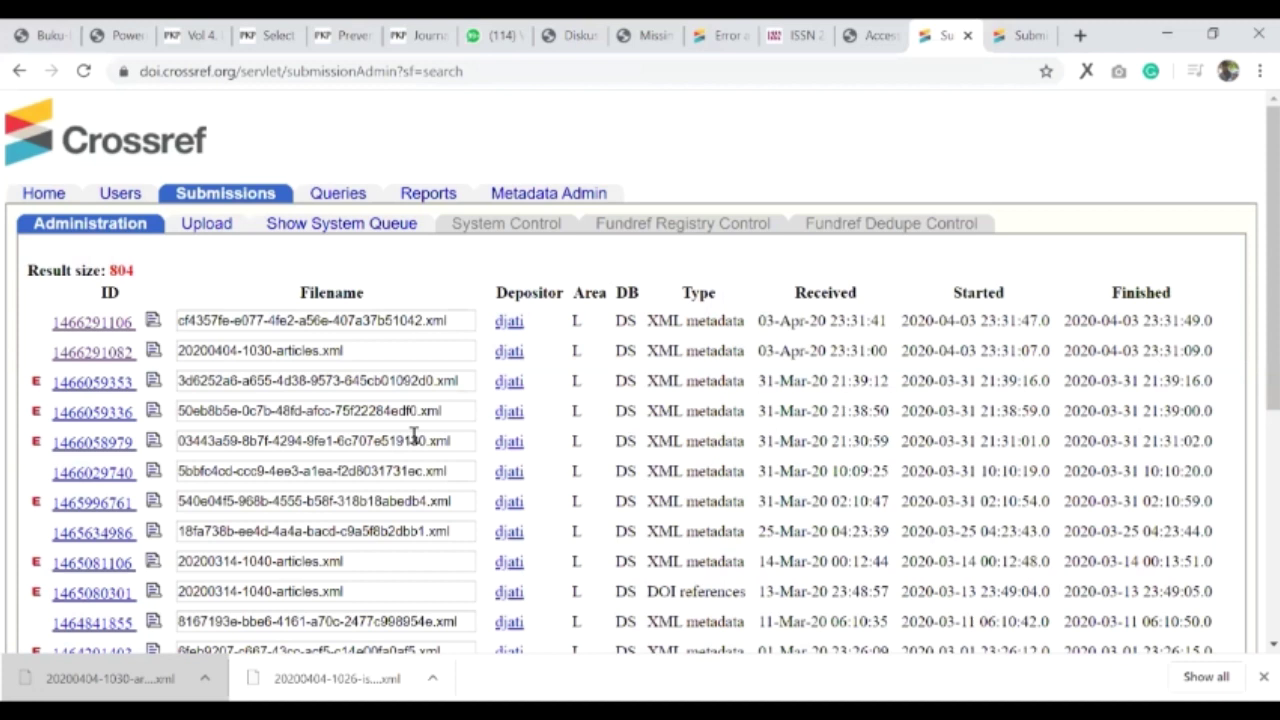
key(alt+Left)
double_click(300, 408)
click(268, 406)
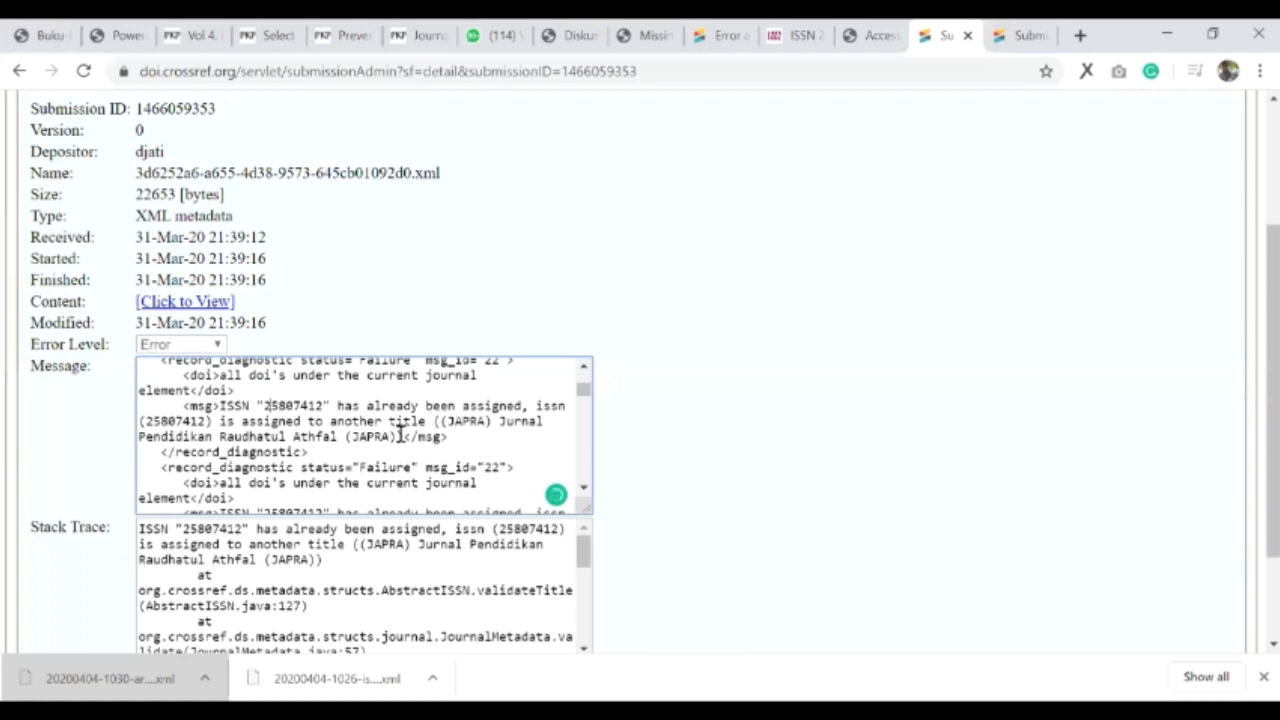
drag(399, 436, 440, 421)
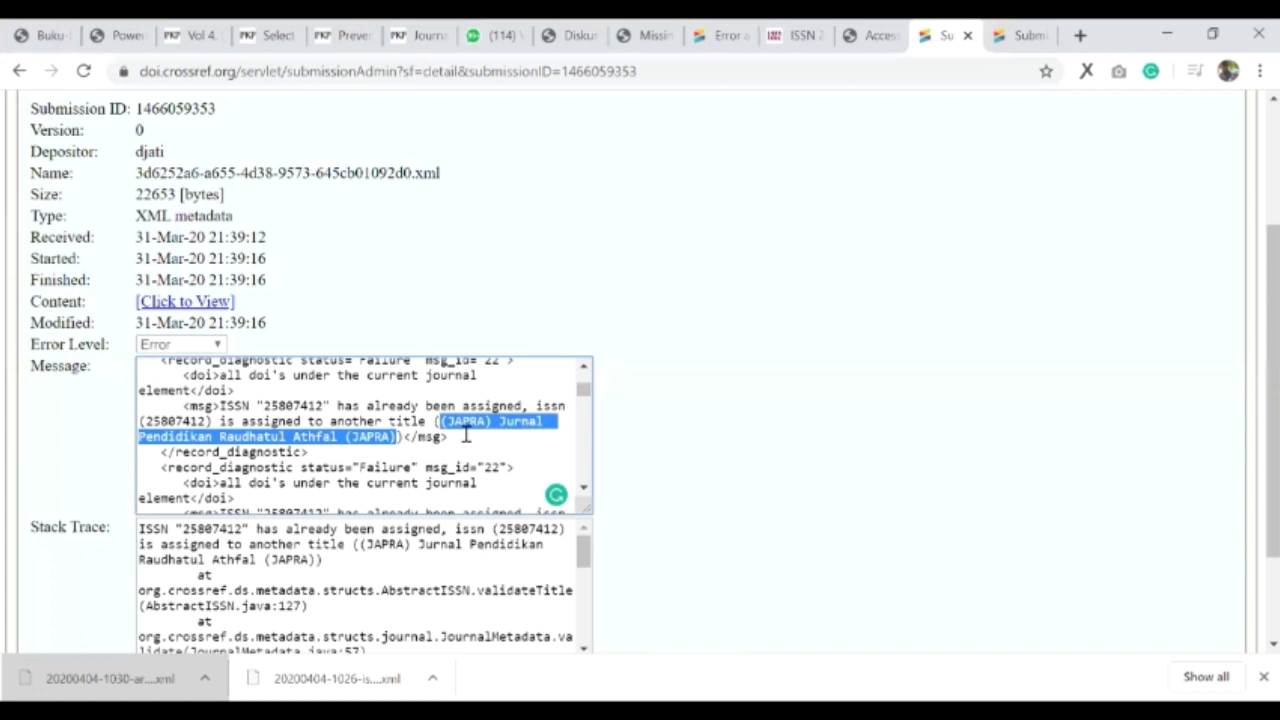
click(19, 71)
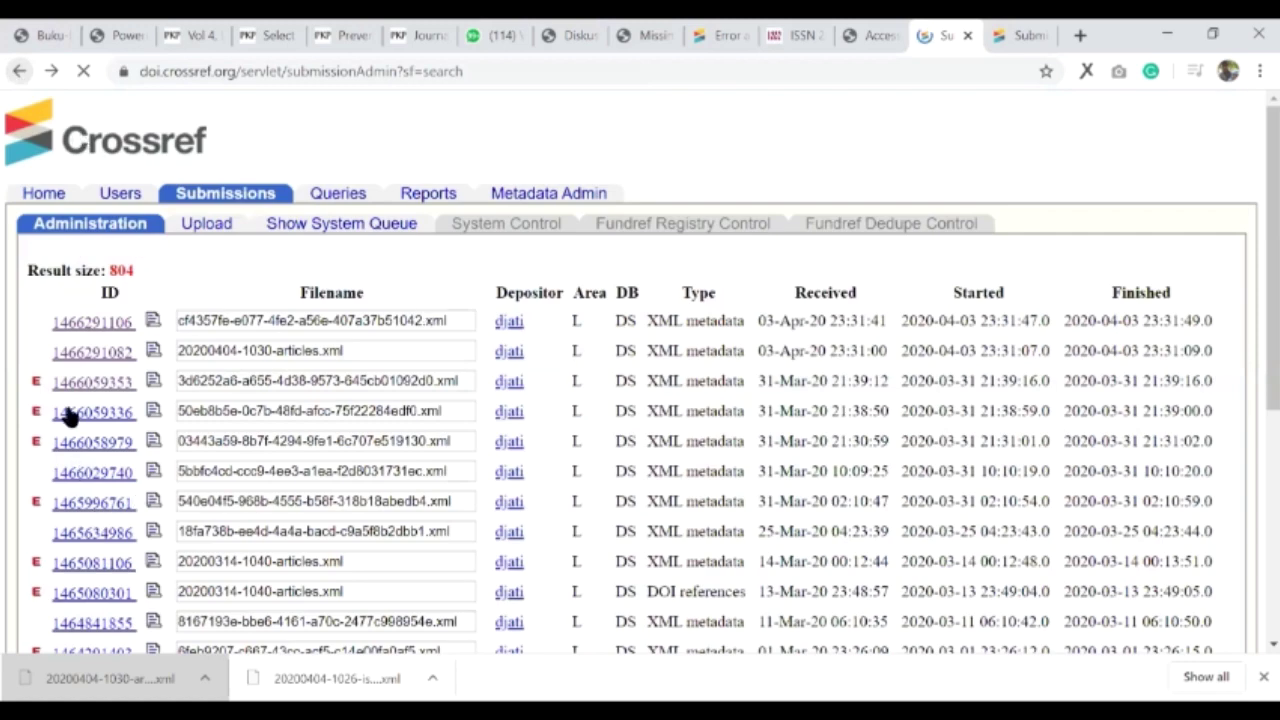
key(alt+Right)
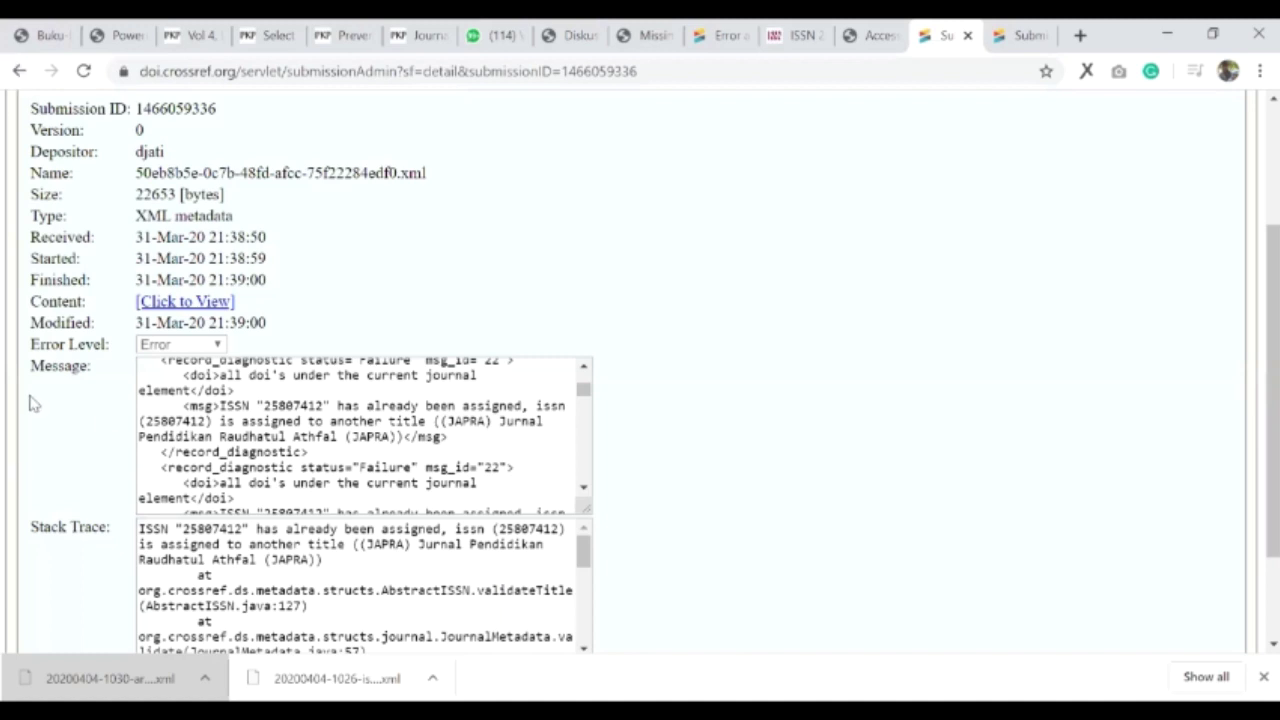
key(alt+Left)
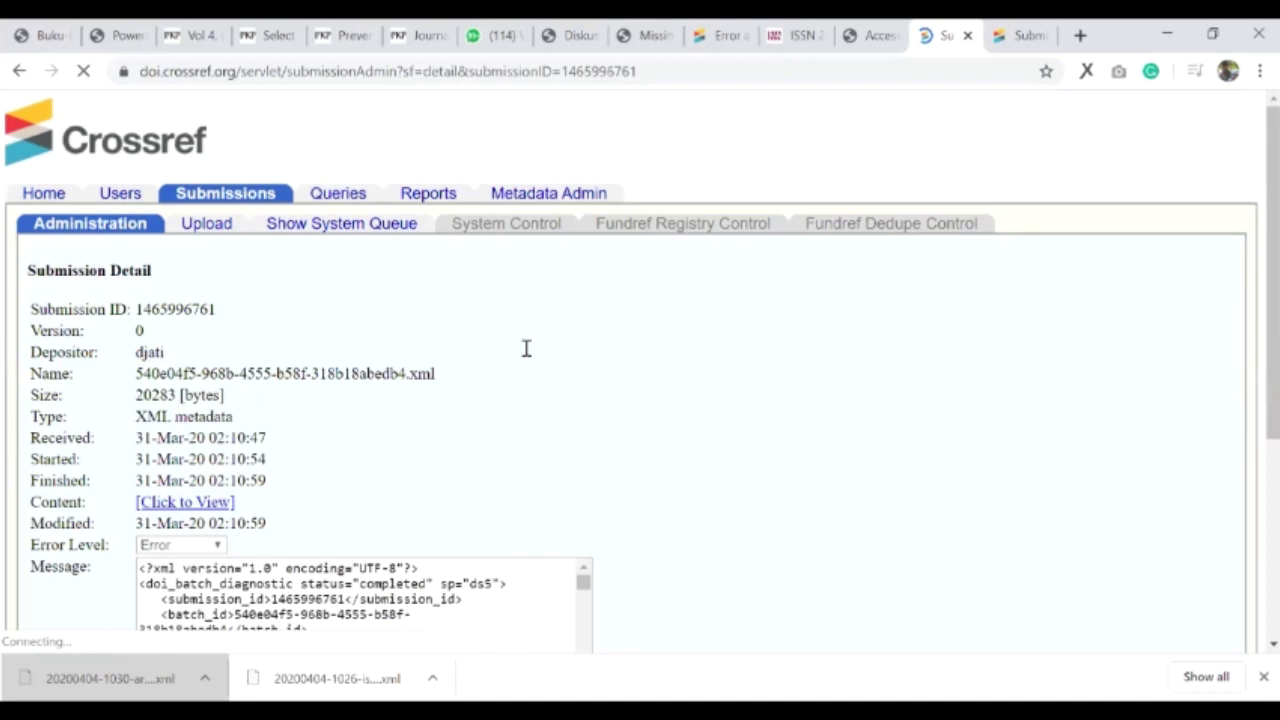
scroll(490, 349, down, 2)
scroll(383, 335, down, 3)
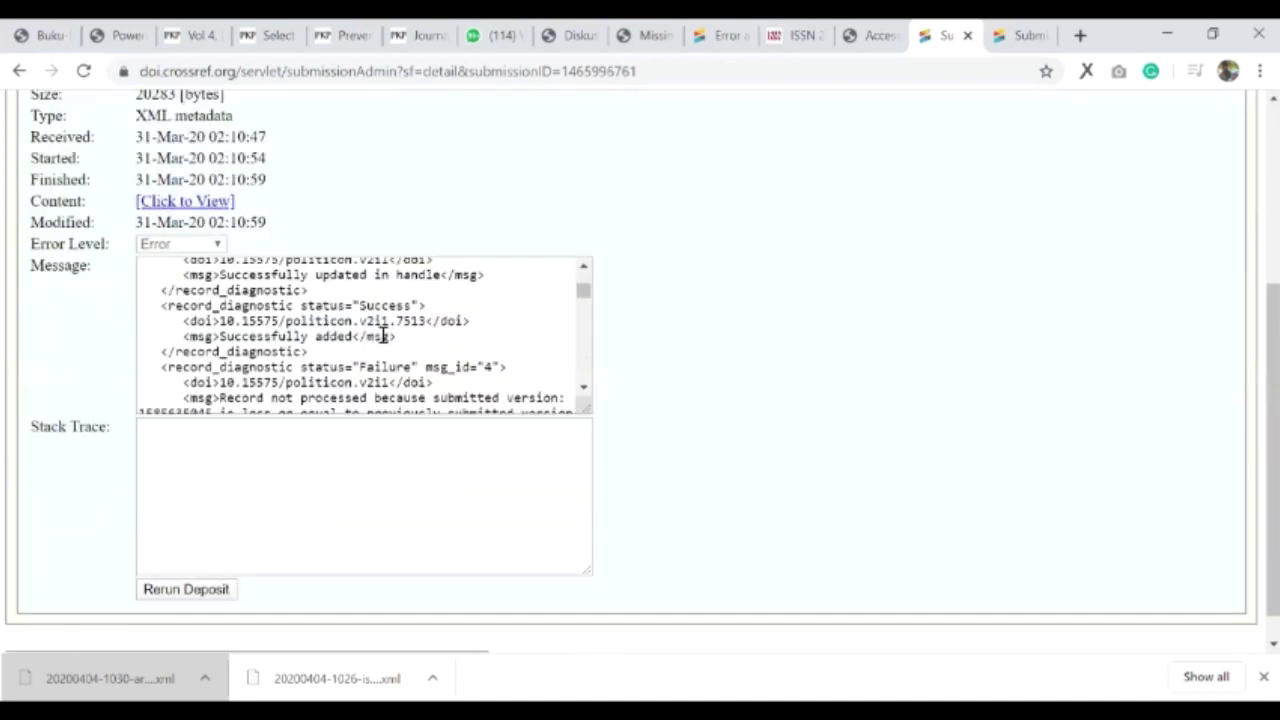
scroll(383, 335, up, 3)
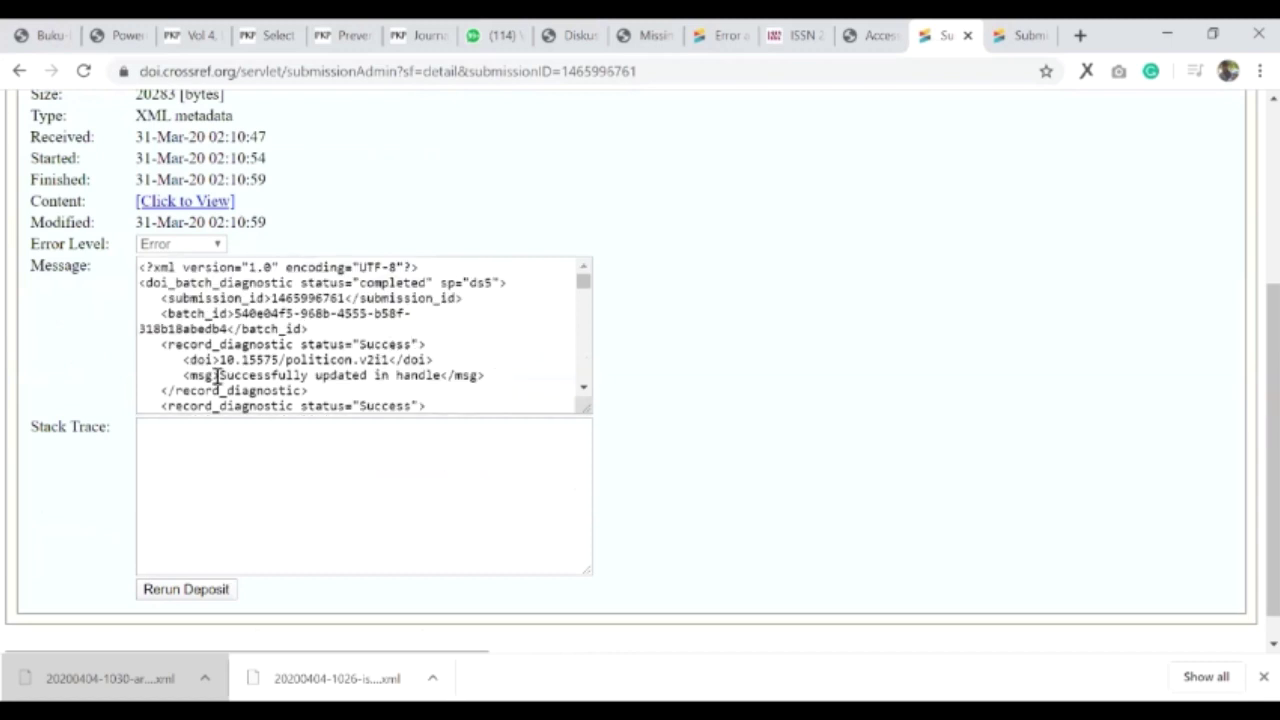
scroll(225, 376, down, 3)
double_click(378, 368)
drag(402, 362, 410, 362)
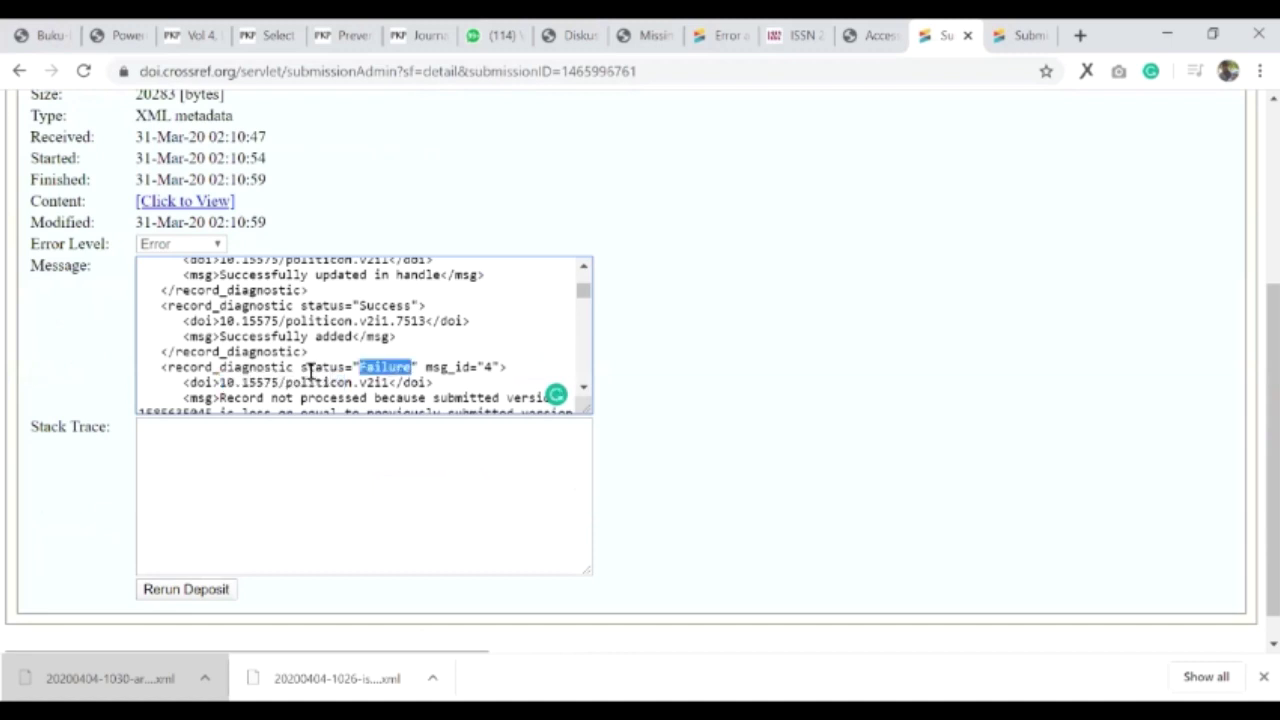
scroll(228, 300, down, 1)
drag(224, 297, 338, 298)
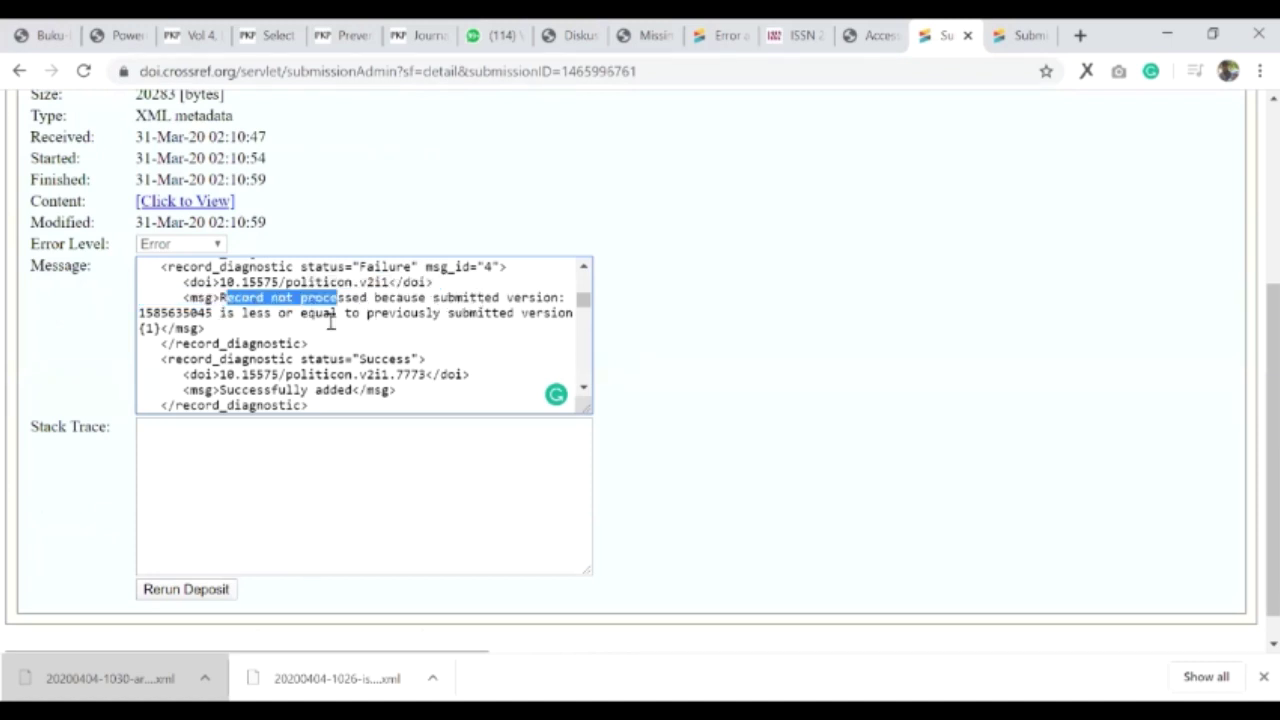
- Compare the successful and failed records, highlighting DOI 10.15575/politicon.v2i1 and its v2i1 suffix
scroll(340, 335, up, 2)
scroll(353, 355, up, 2)
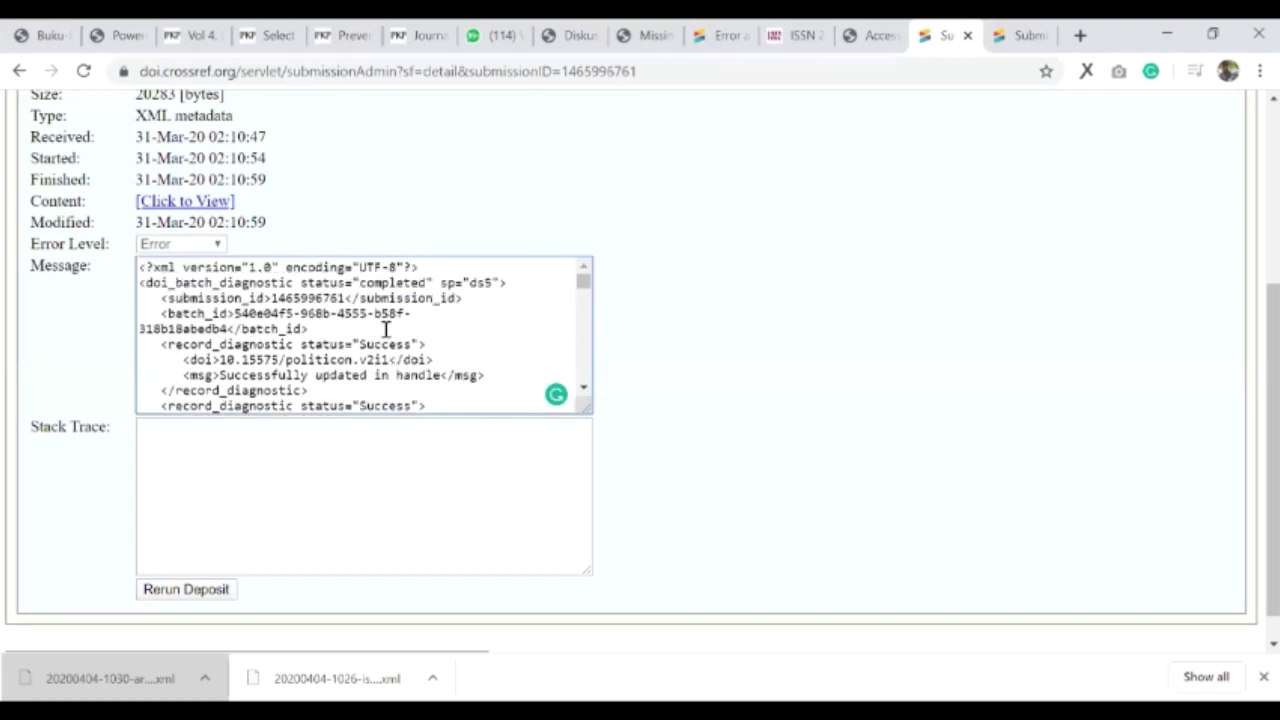
drag(386, 359, 219, 359)
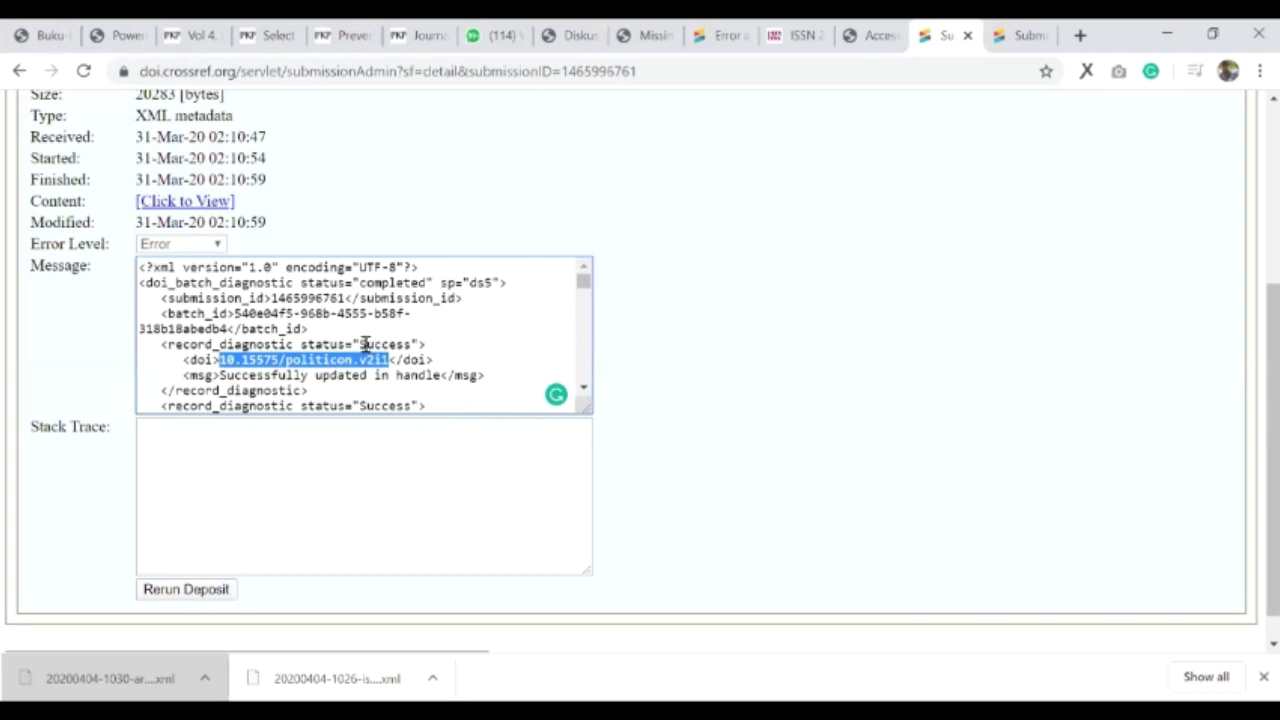
double_click(407, 344)
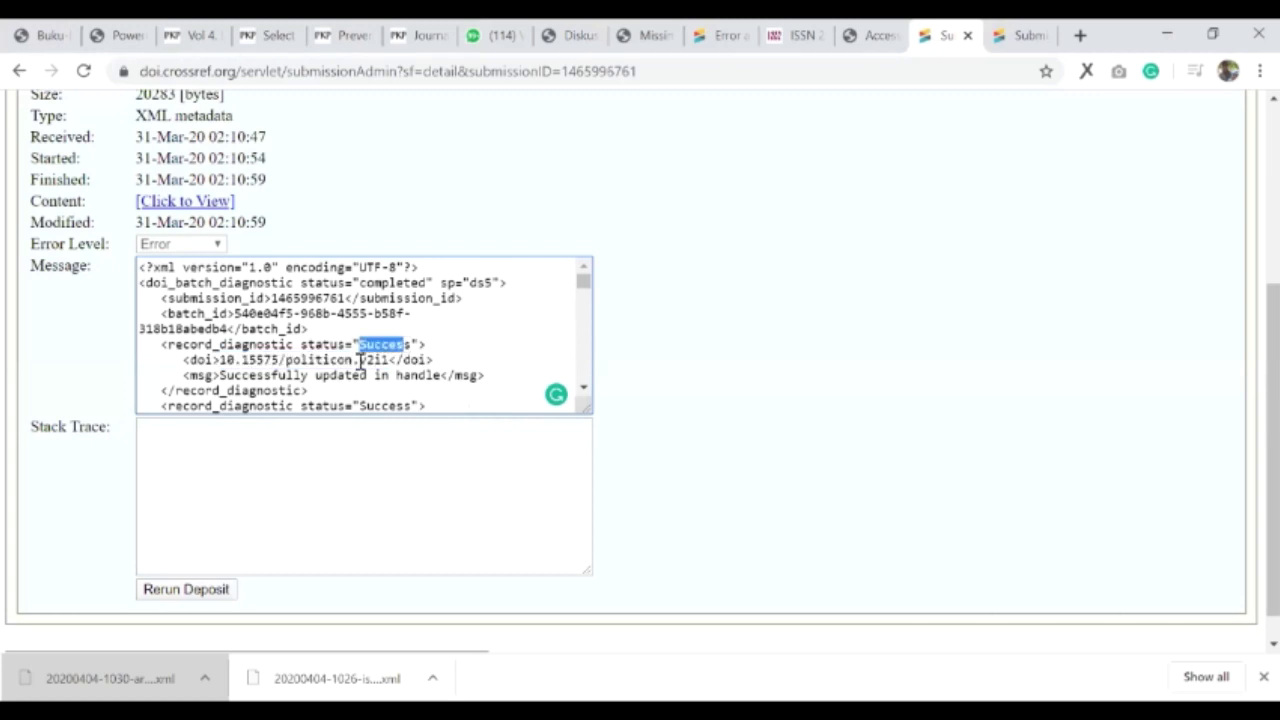
drag(353, 360, 403, 366)
scroll(388, 345, down, 2)
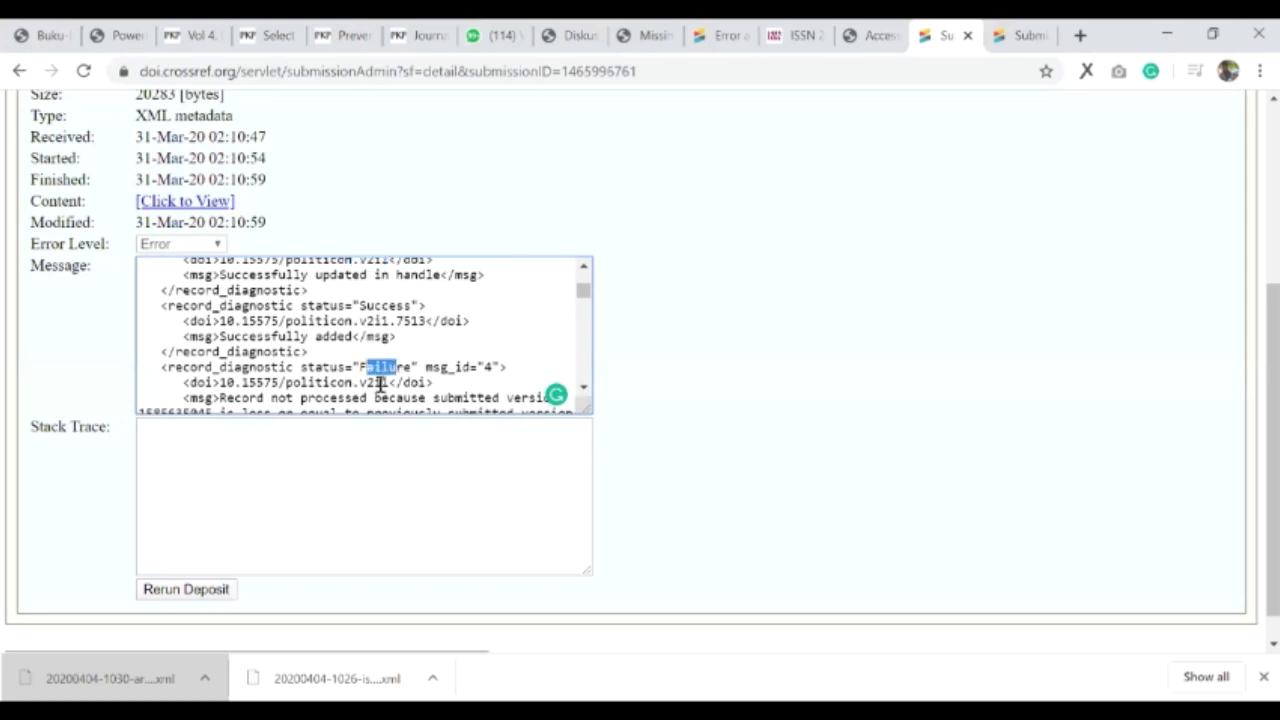
scroll(388, 380, down, 1)
scroll(388, 380, down, 2)
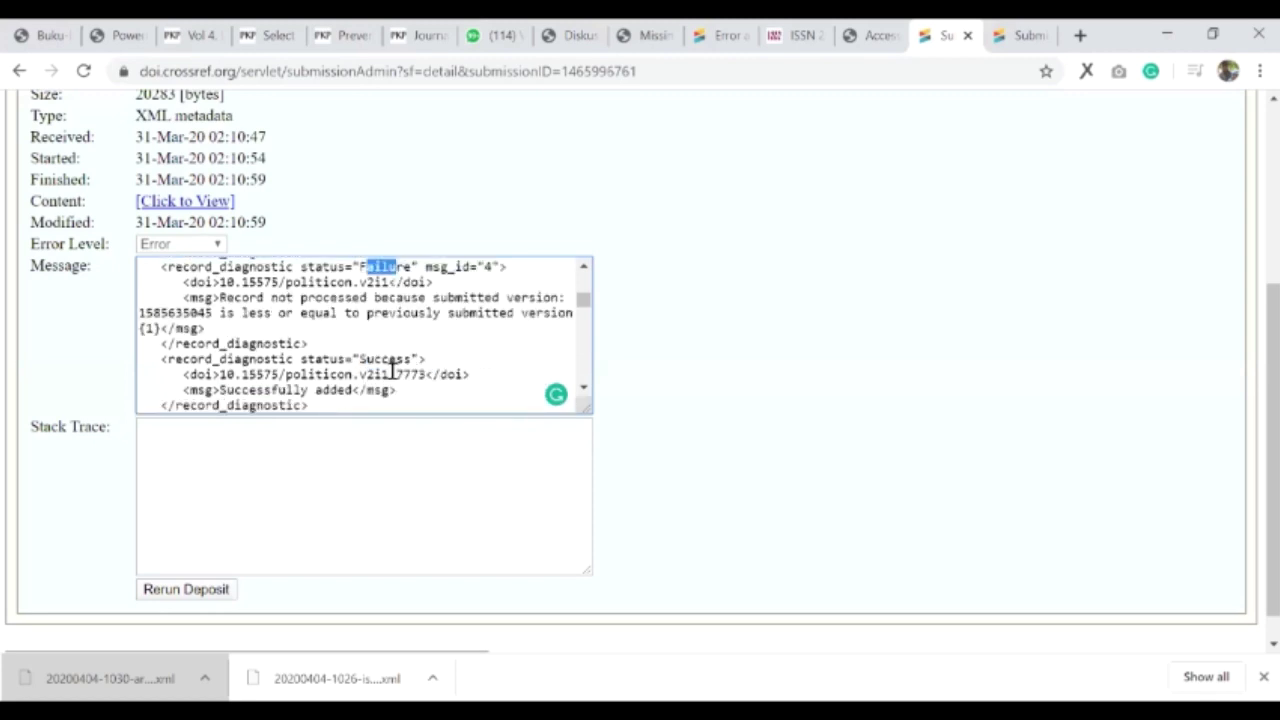
scroll(391, 363, up, 1)
double_click(390, 336)
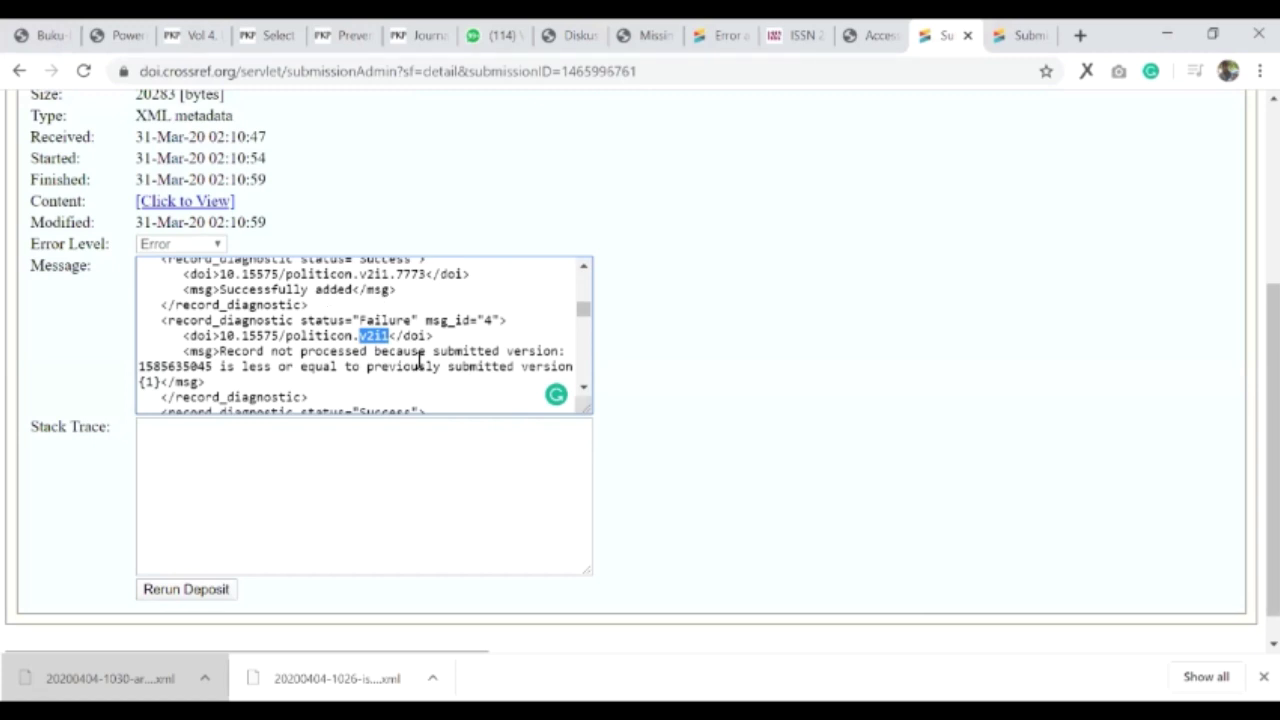
- Highlight the failure reason that the submitted version was not newer than the existing one
scroll(424, 360, down, 1)
scroll(391, 360, up, 1)
drag(220, 351, 380, 368)
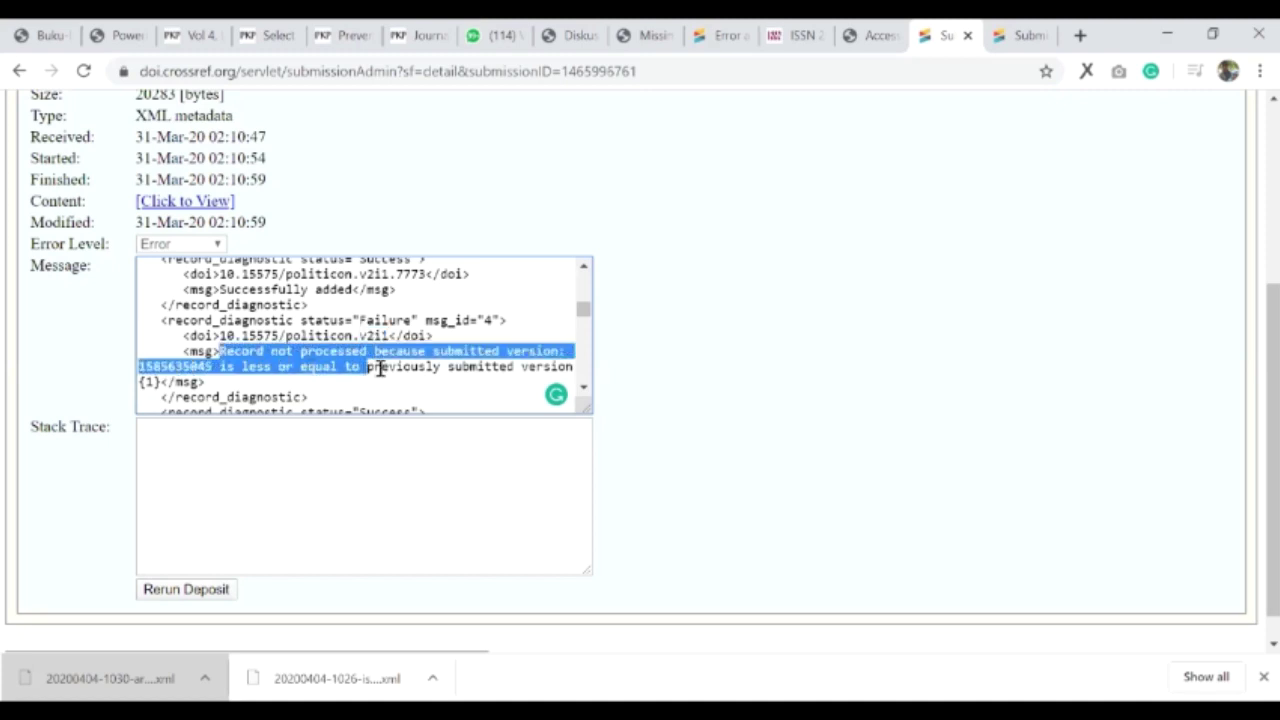
click(270, 367)
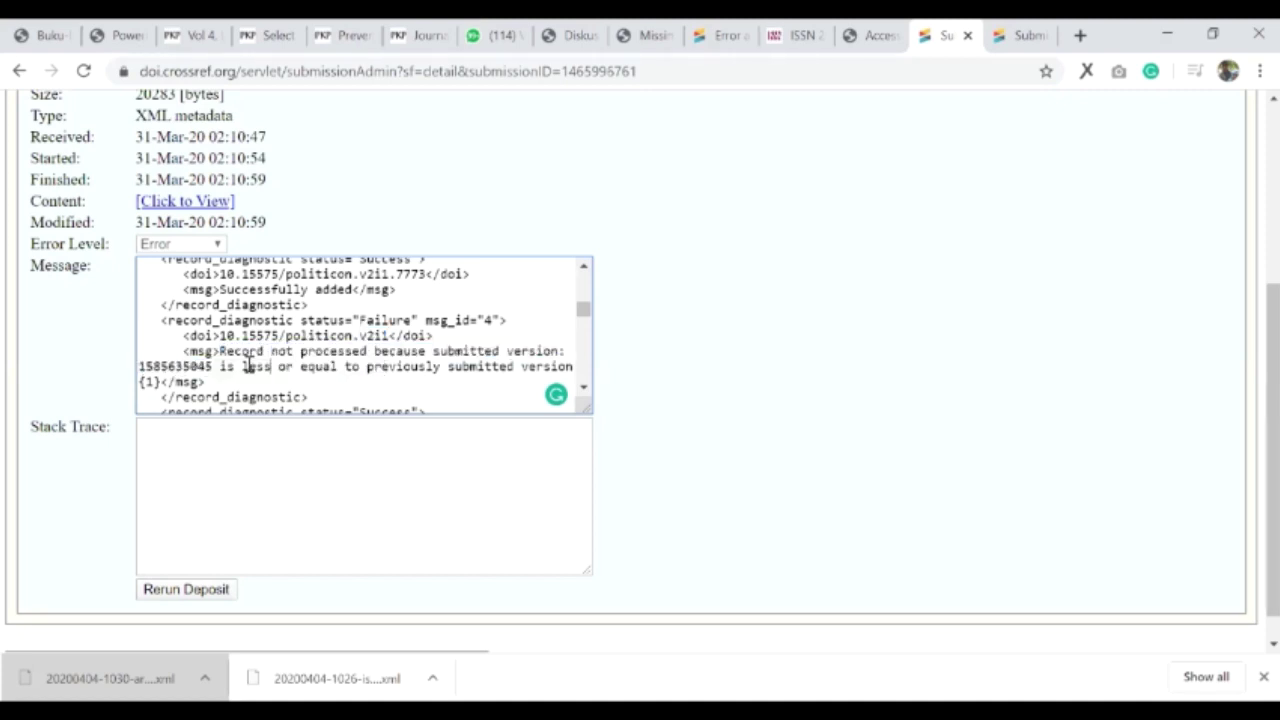
double_click(268, 367)
scroll(345, 305, up, 1)
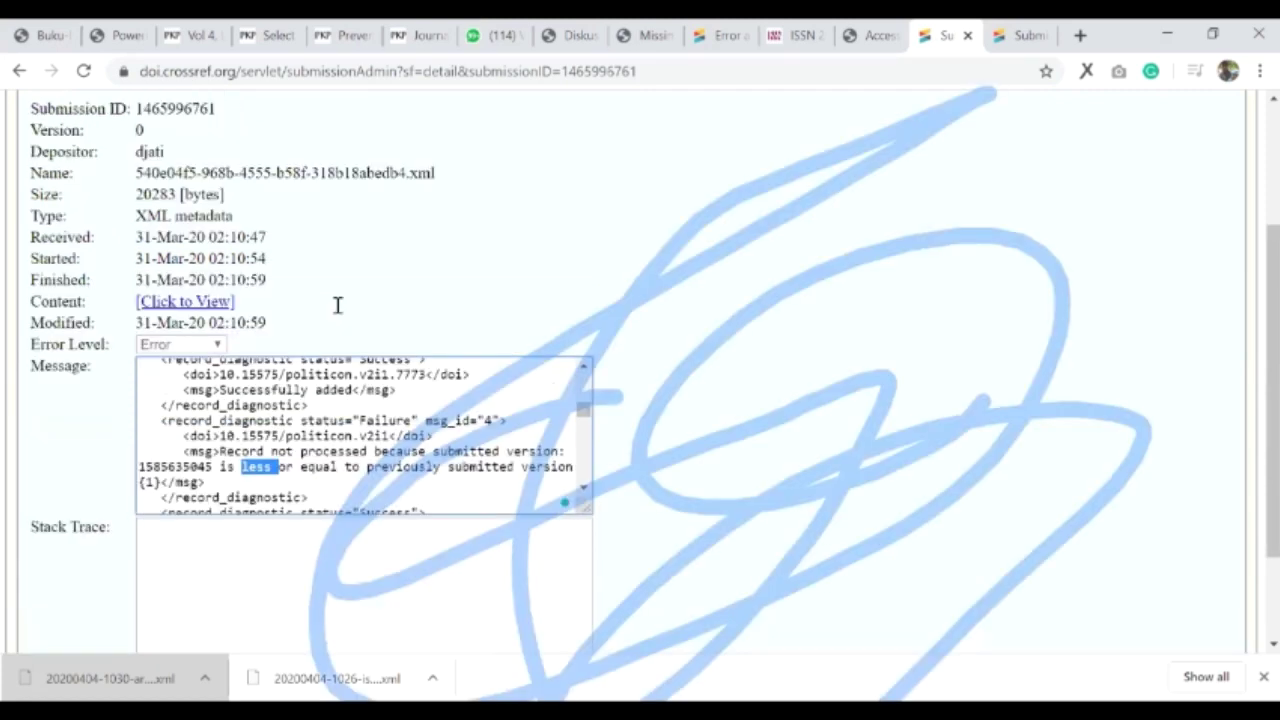
scroll(214, 282, down, 1)
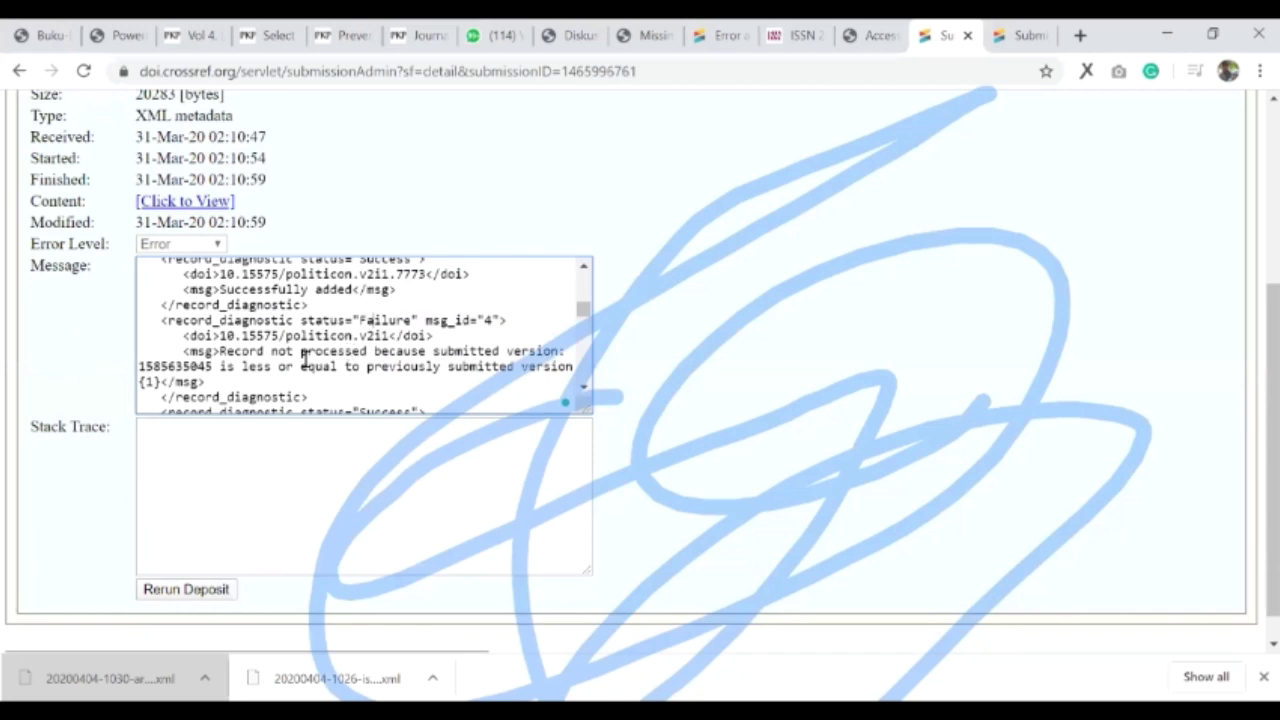
scroll(305, 358, down, 3)
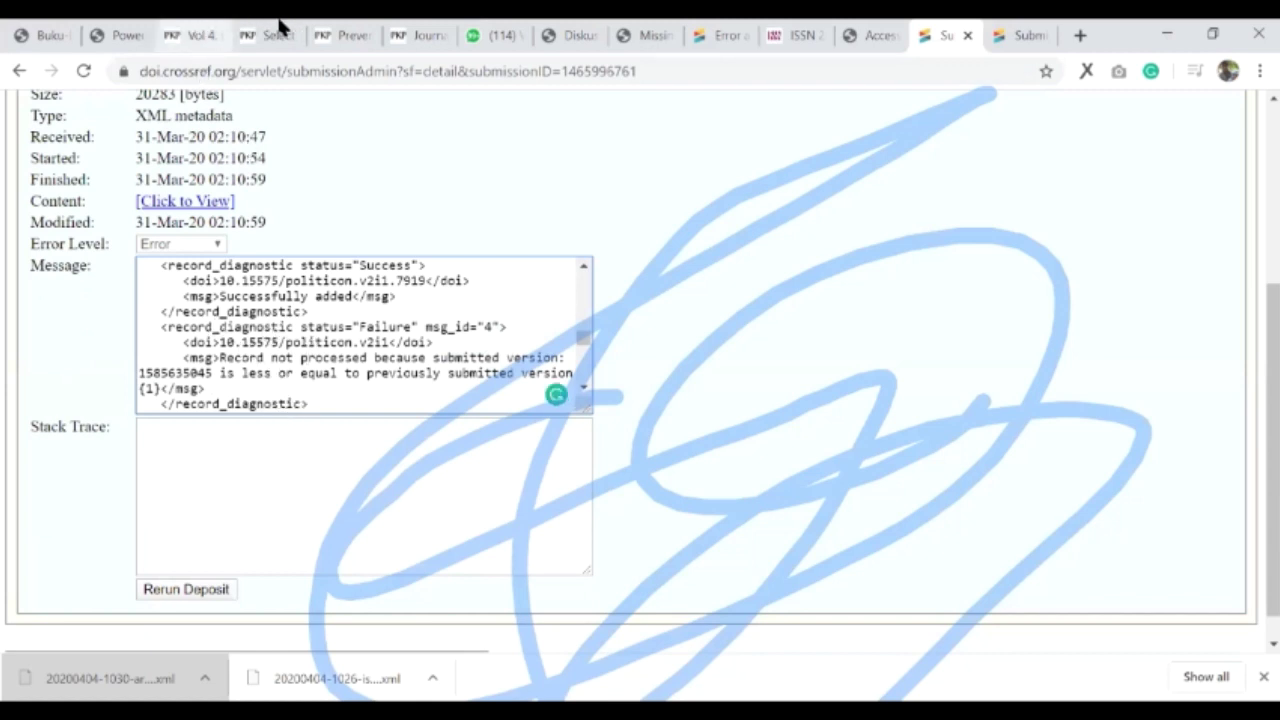
key(ctrl+3)
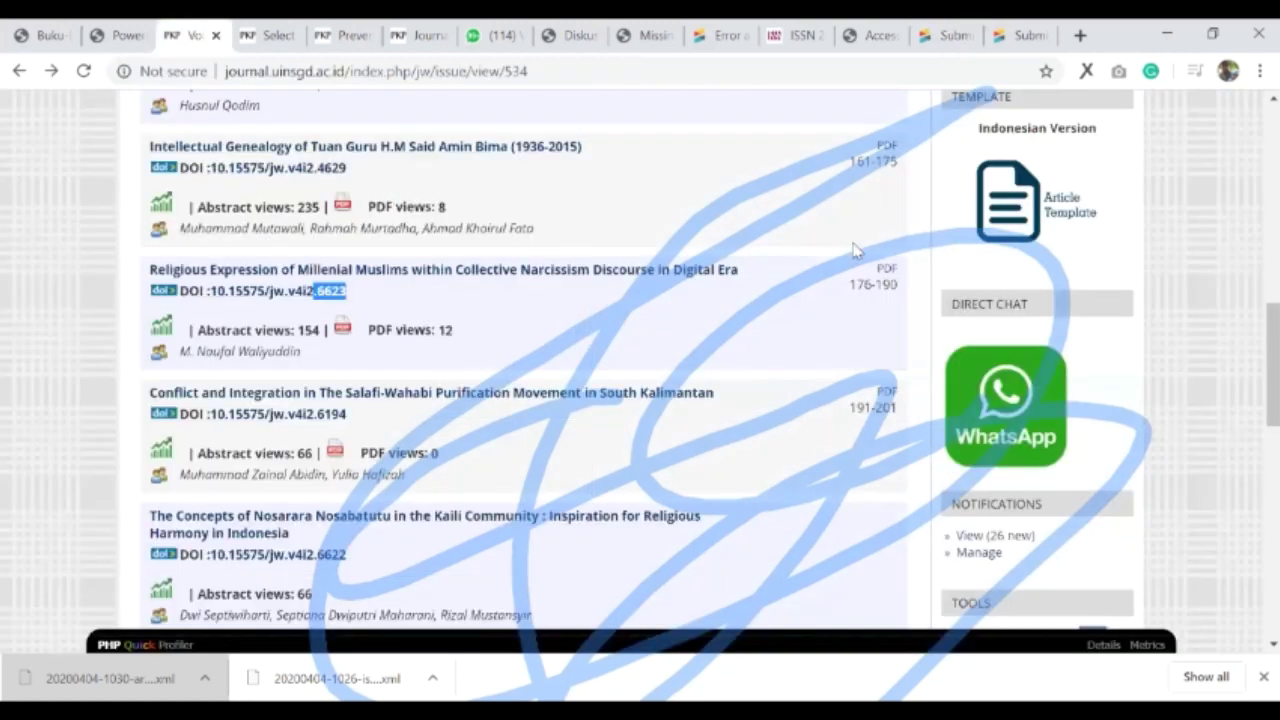
- Review the WAWASAN Vol 4 No 2 issue page, then bring up Jurnal Kepariwisataan's Journal Settings
scroll(590, 342, up, 10)
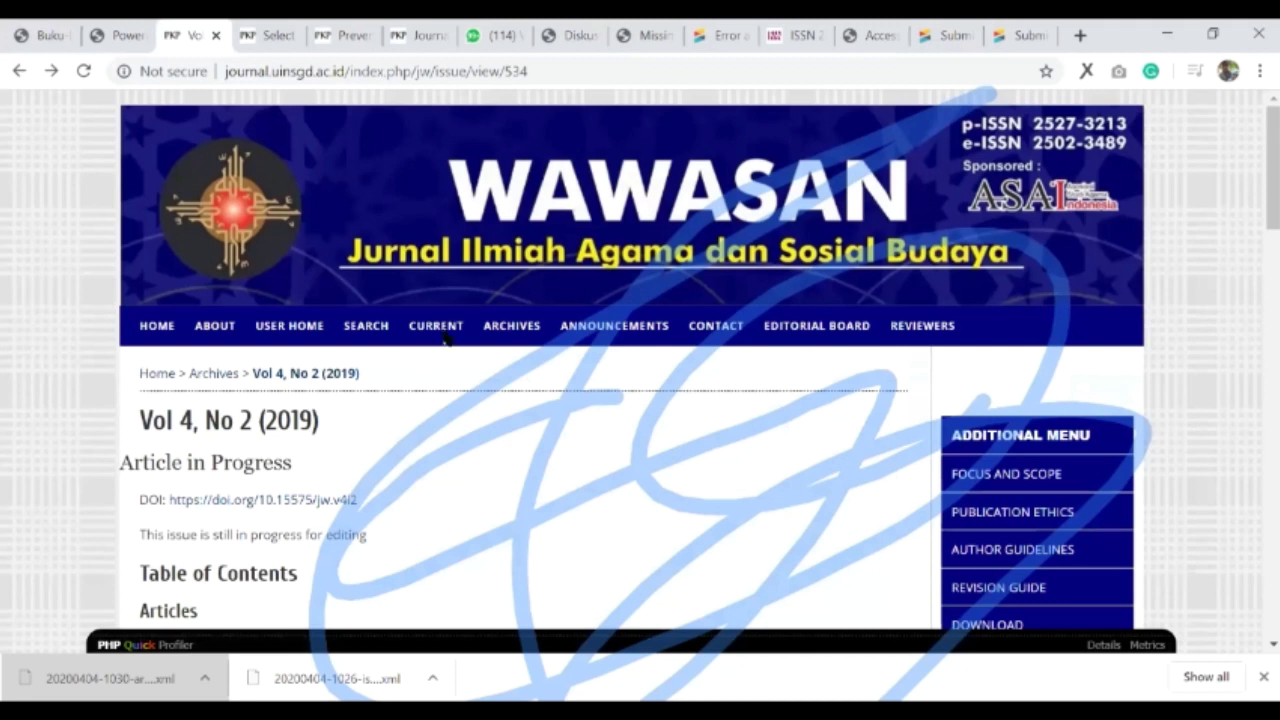
scroll(394, 367, down, 3)
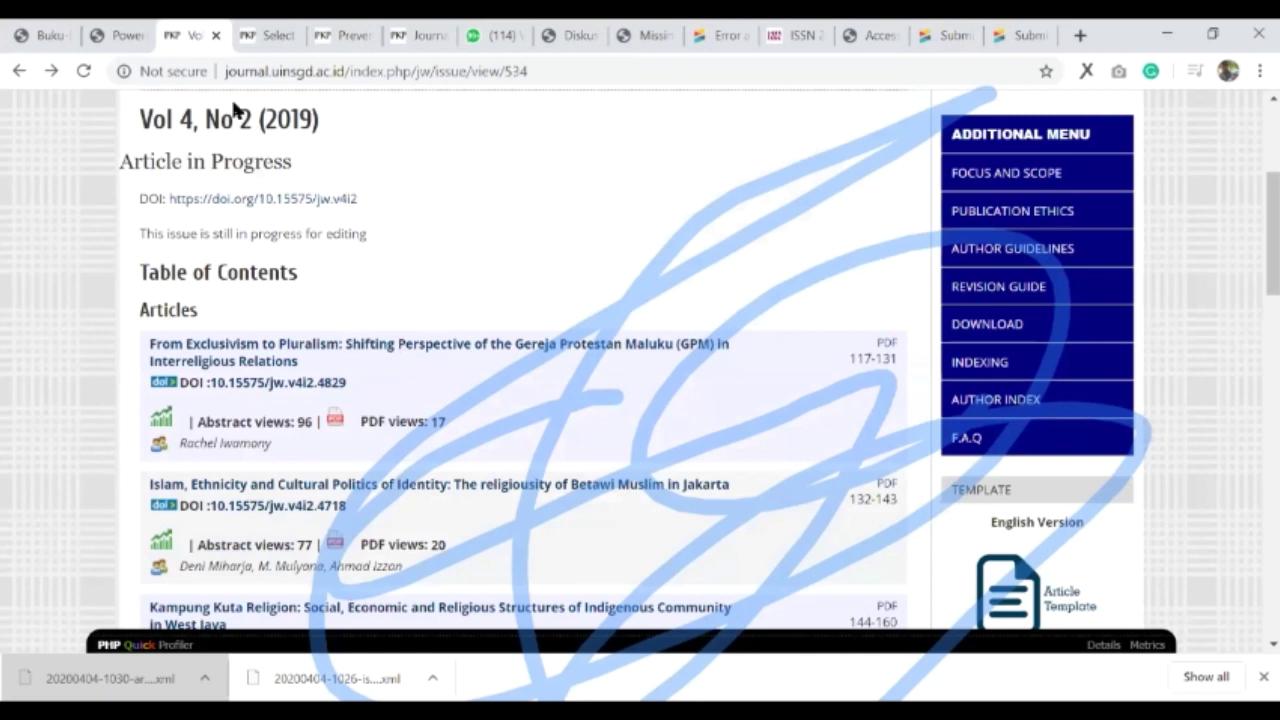
scroll(235, 110, down, 2)
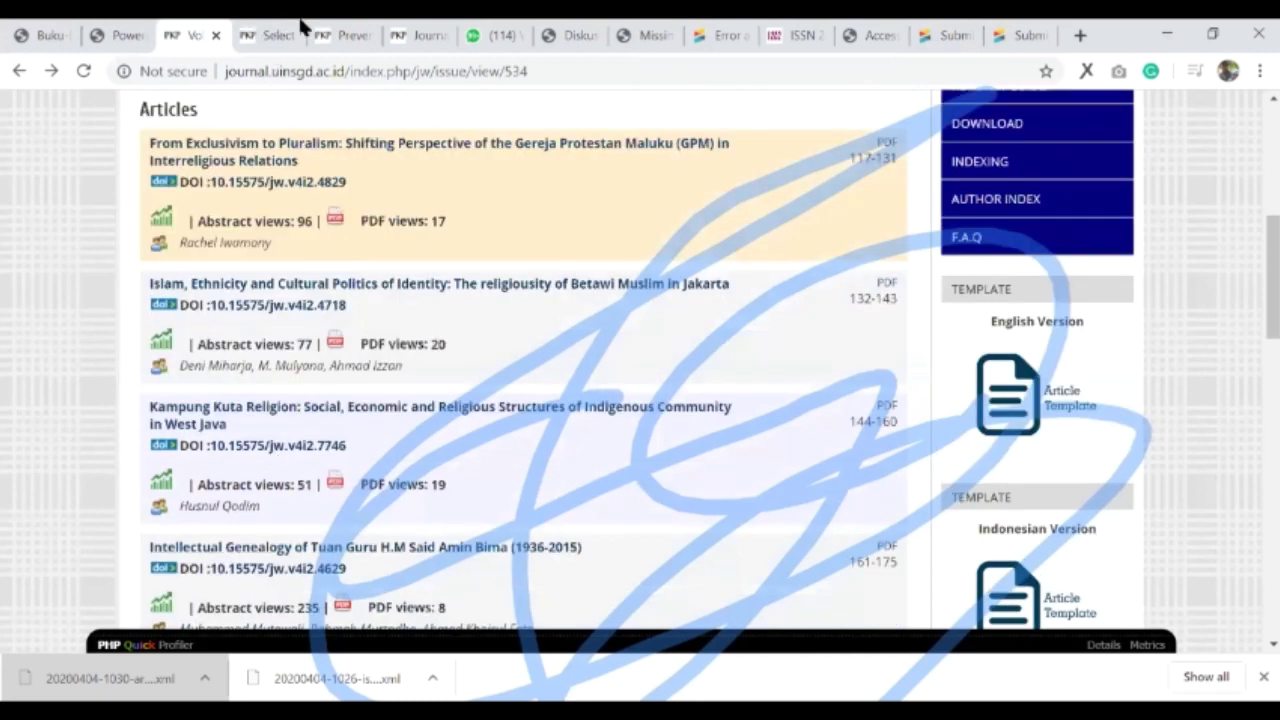
key(Home)
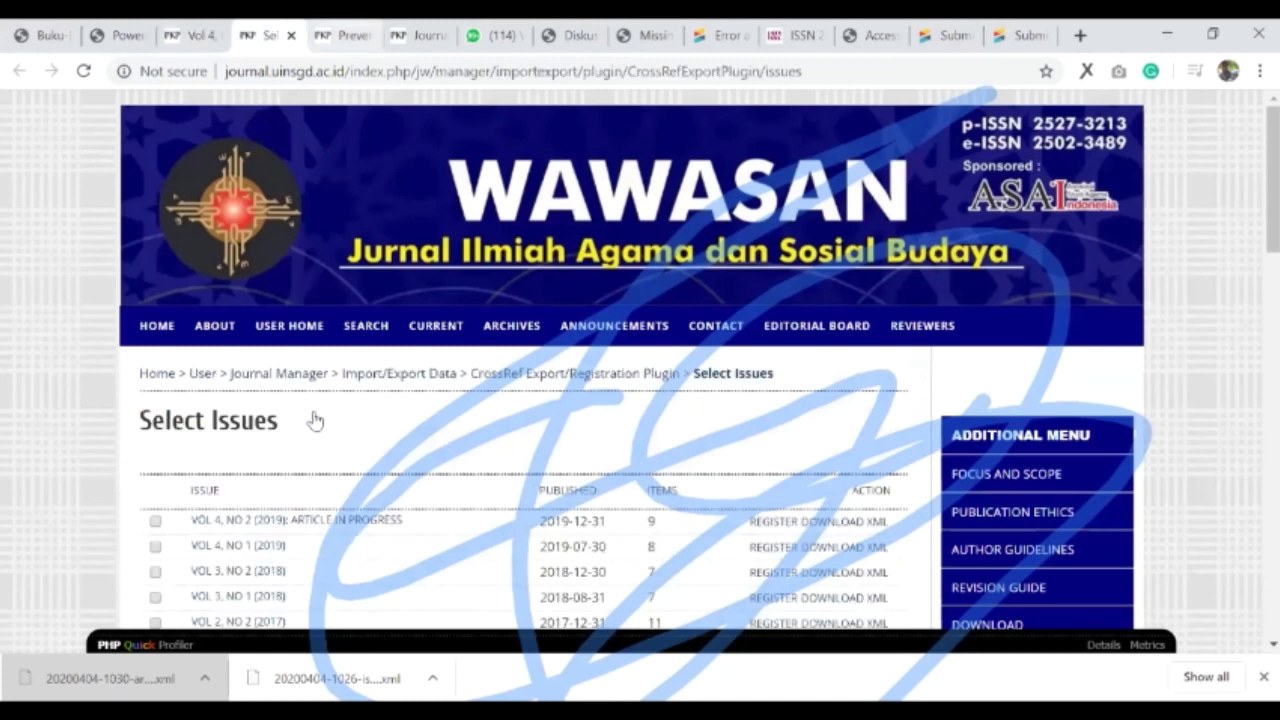
key(ctrl+Tab)
key(ctrl+Tab)
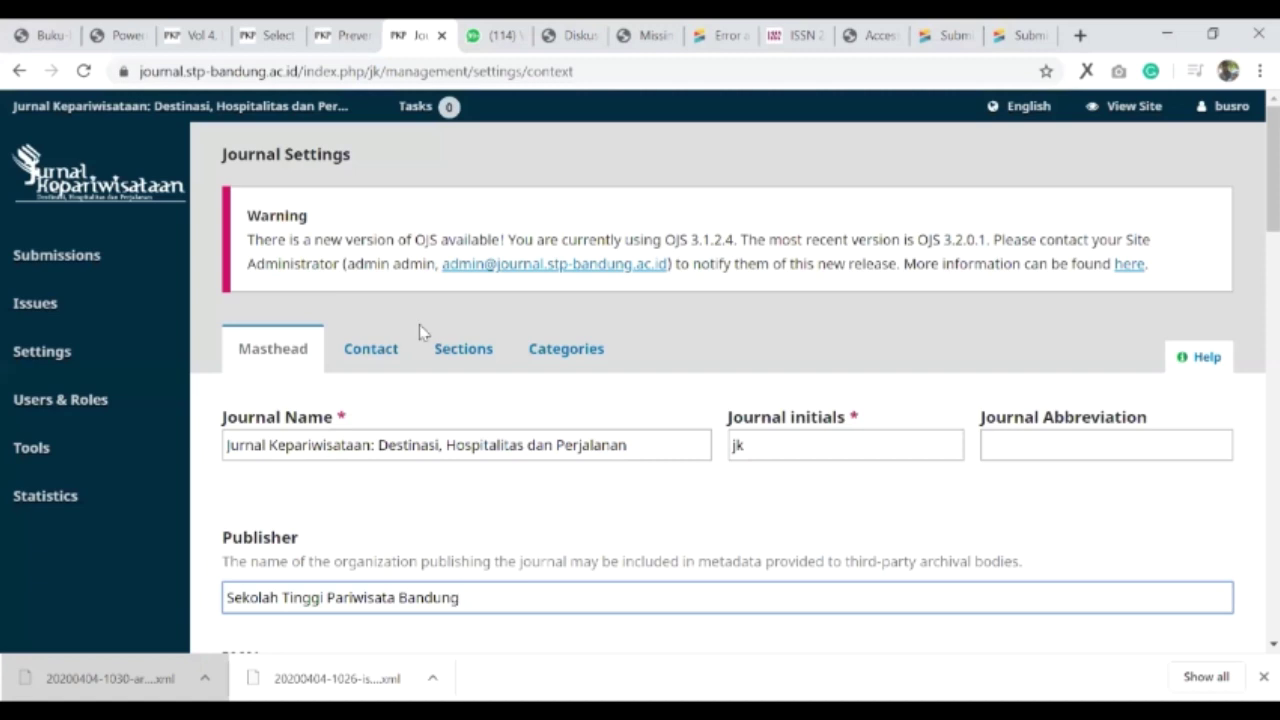
- Open Jurnal Kepariwisataan's Website Settings from the Settings sidebar menu
mouse_move(170, 447)
scroll(480, 397, down, 2)
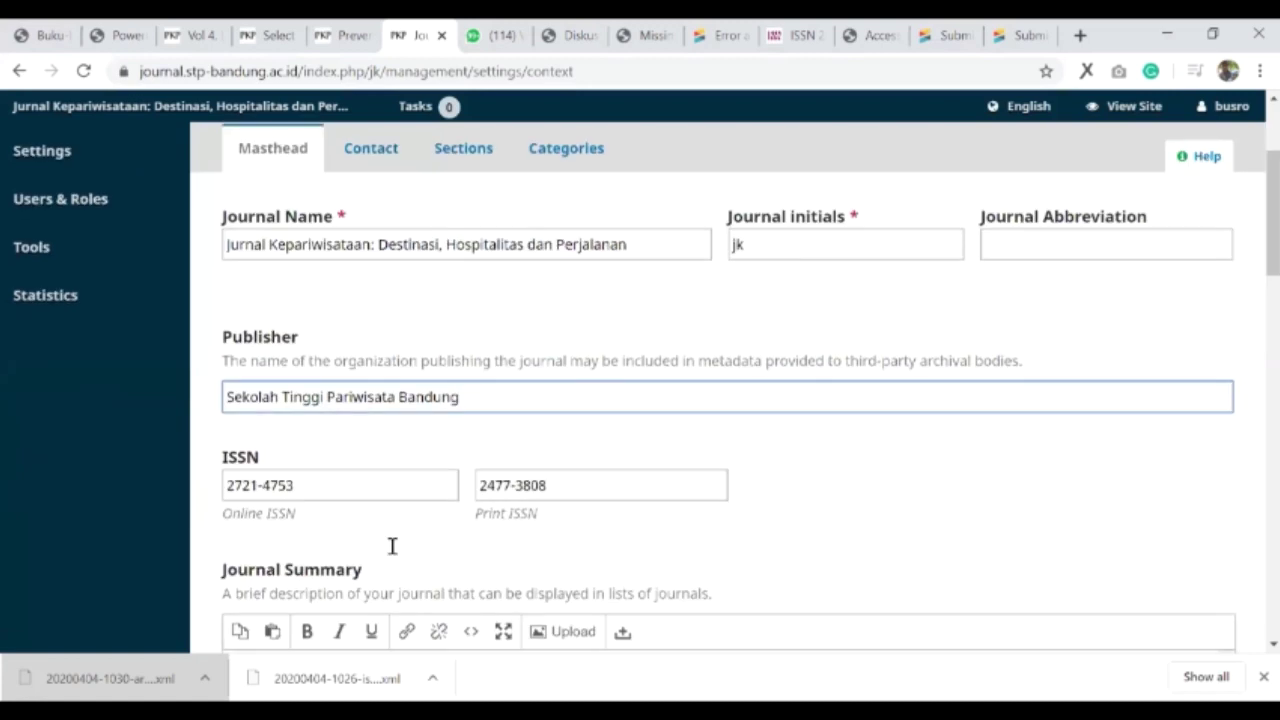
scroll(527, 390, up, 2)
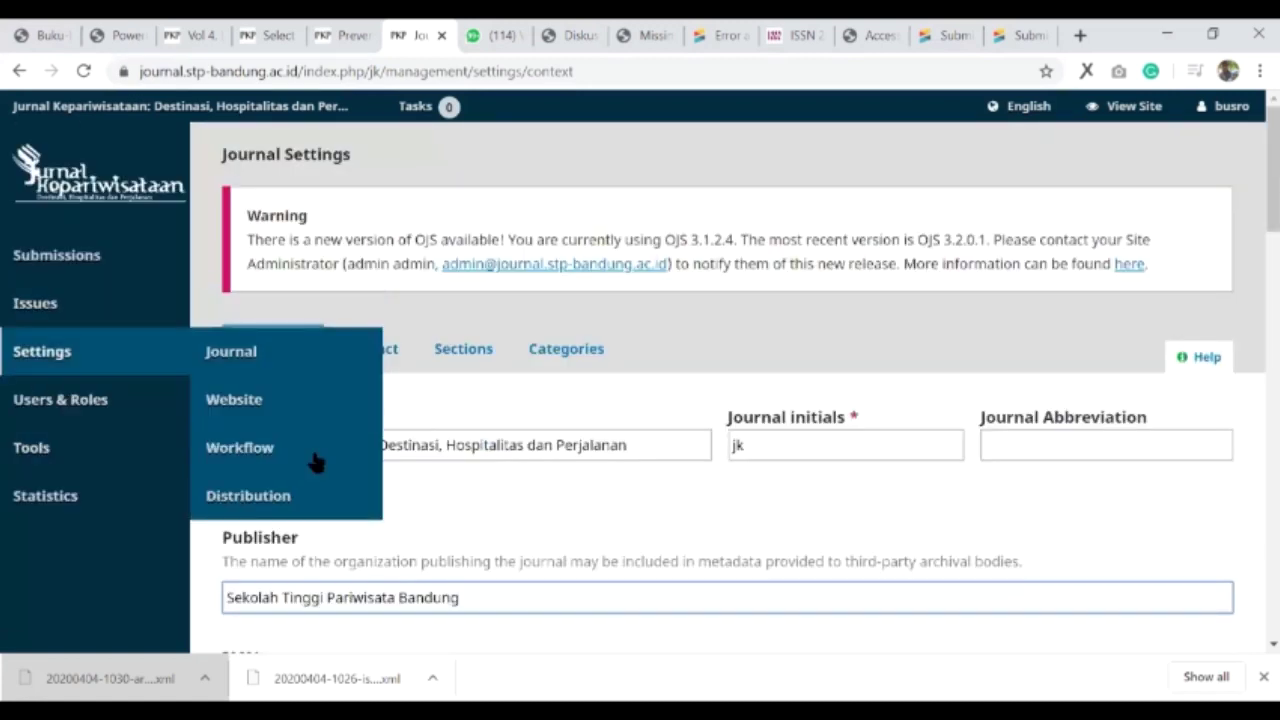
mouse_move(77, 371)
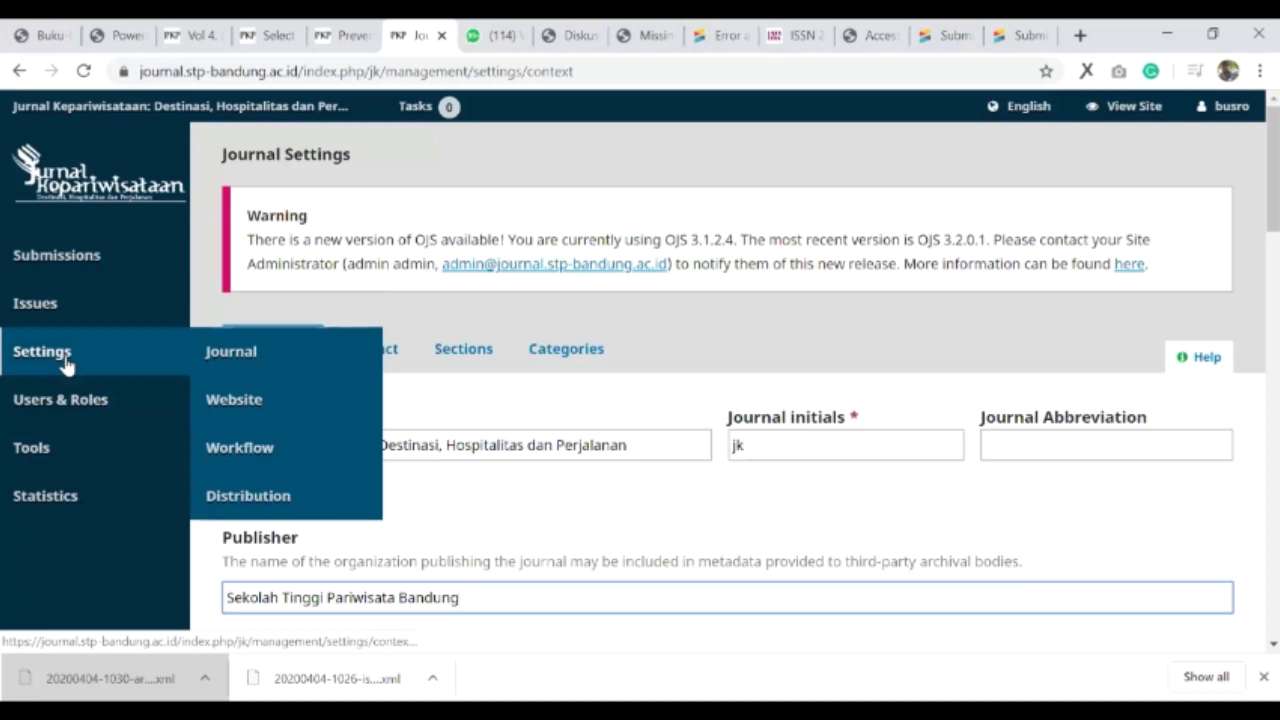
click(240, 398)
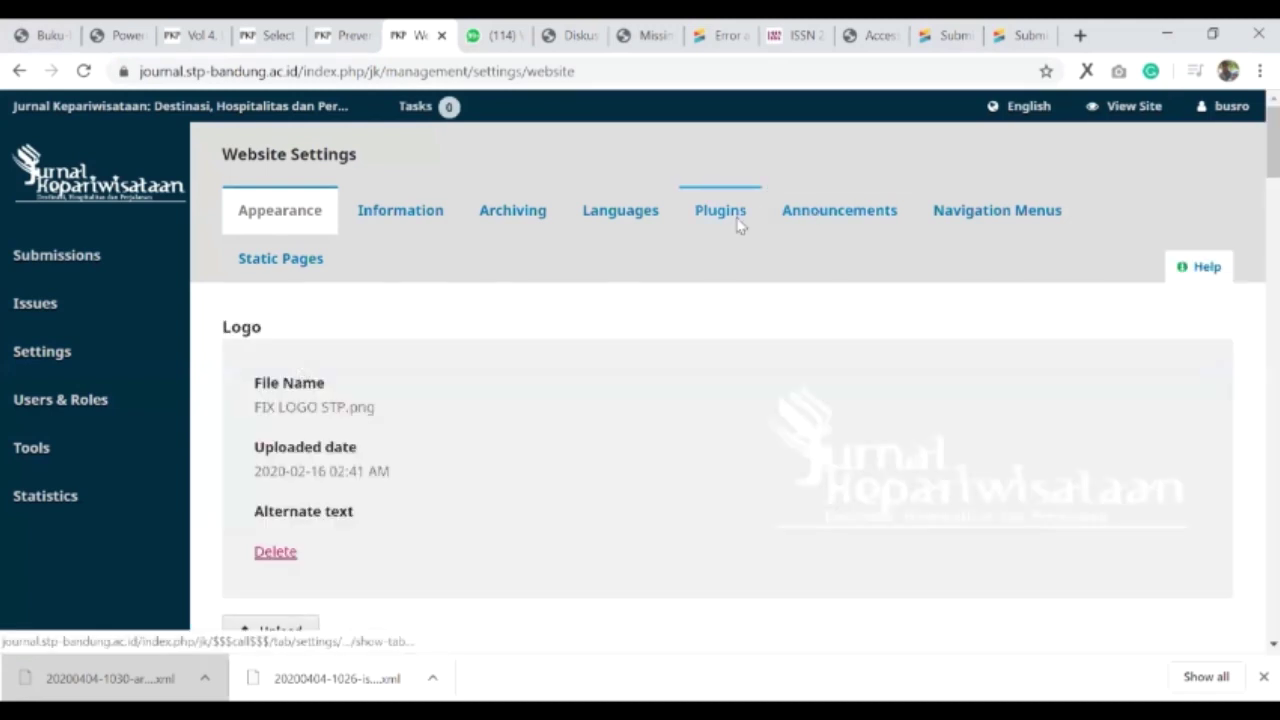
- Show the Installed Plugins list and scroll through it
click(733, 232)
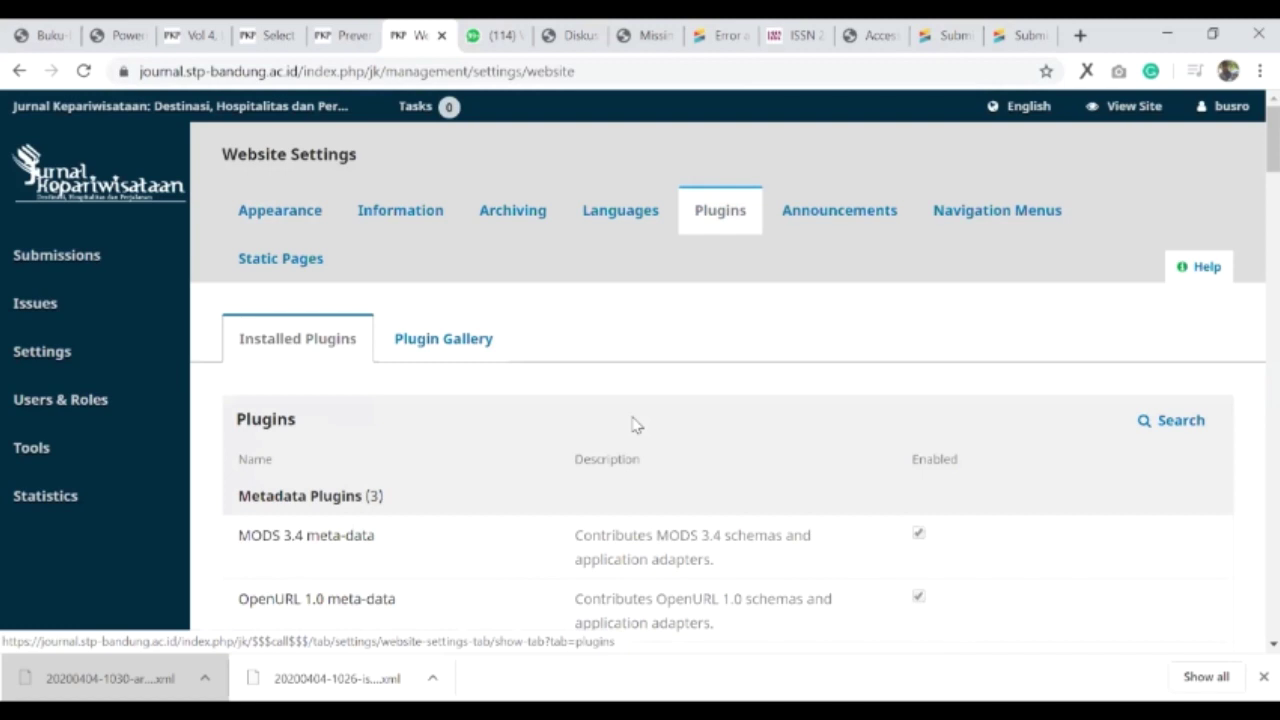
scroll(590, 363, down, 2)
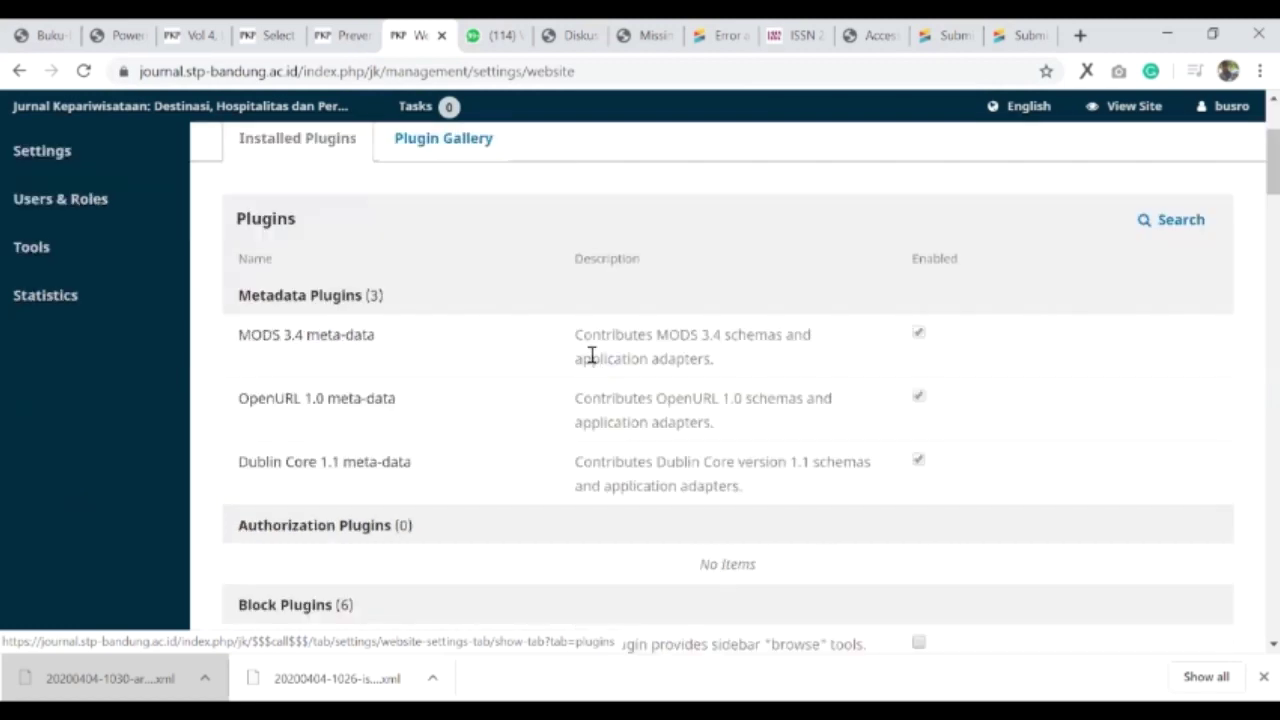
scroll(590, 363, down, 4)
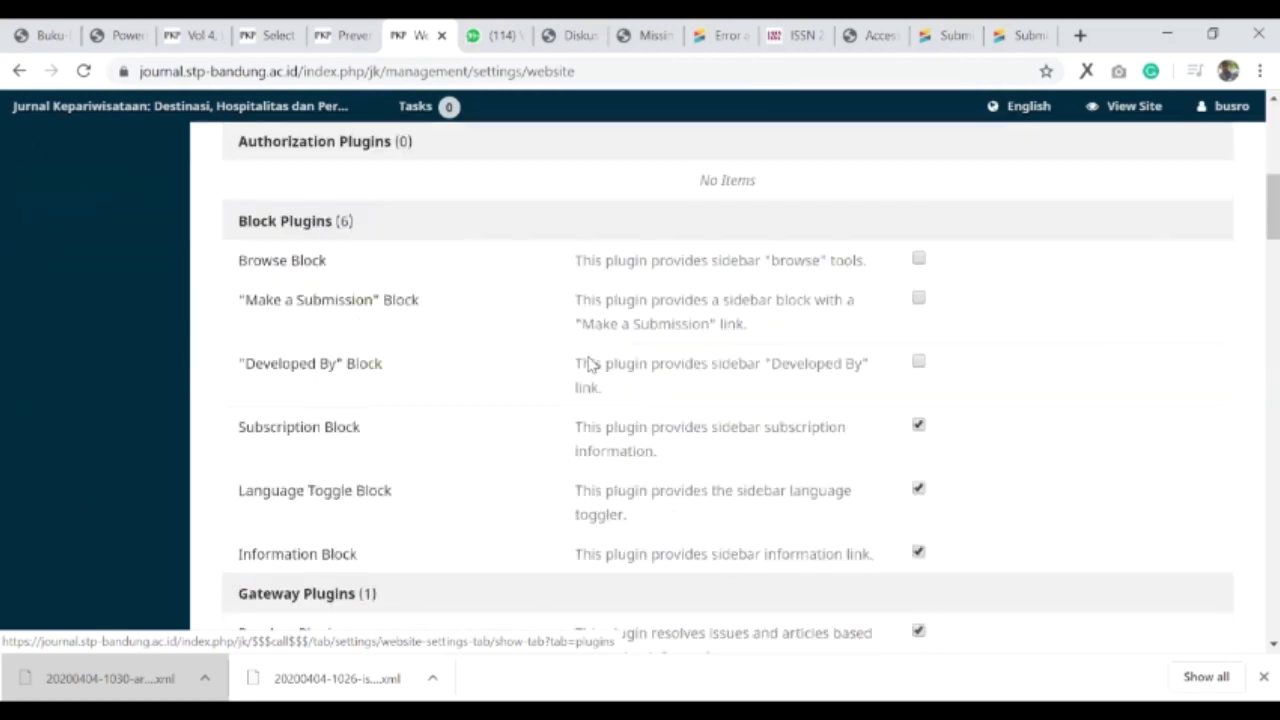
scroll(590, 363, down, 3)
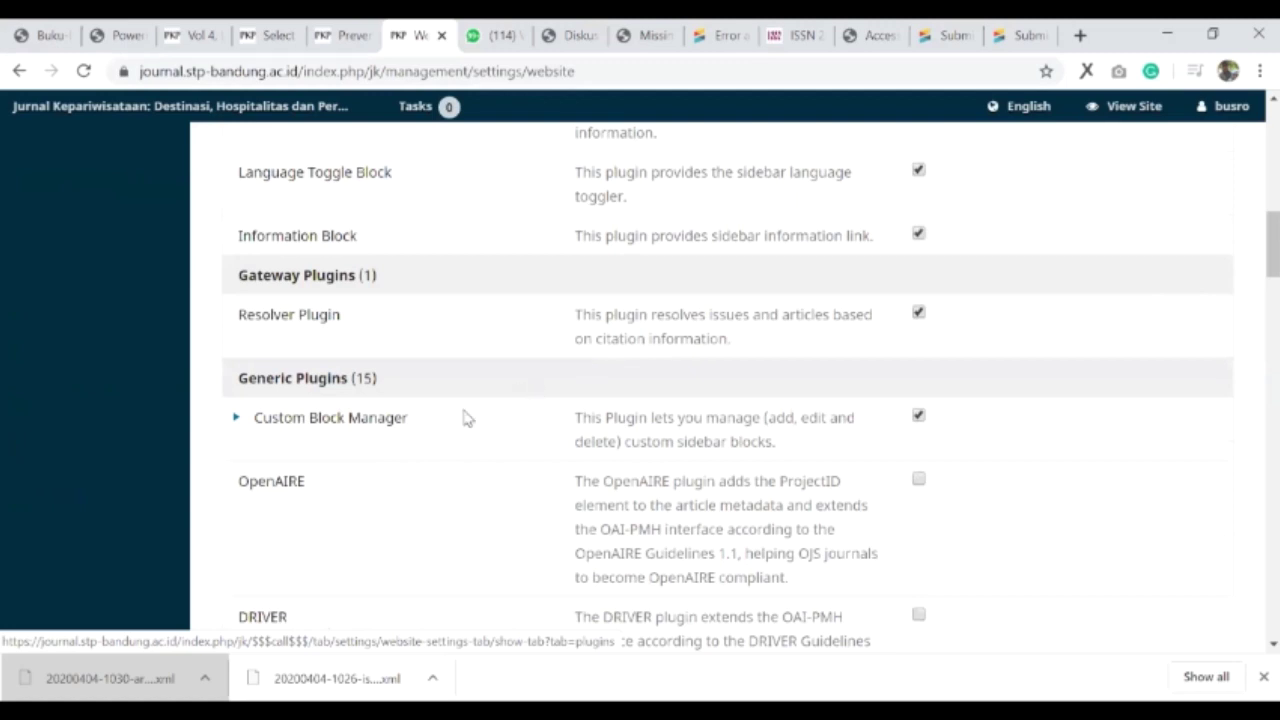
scroll(466, 418, down, 4)
scroll(466, 418, down, 1)
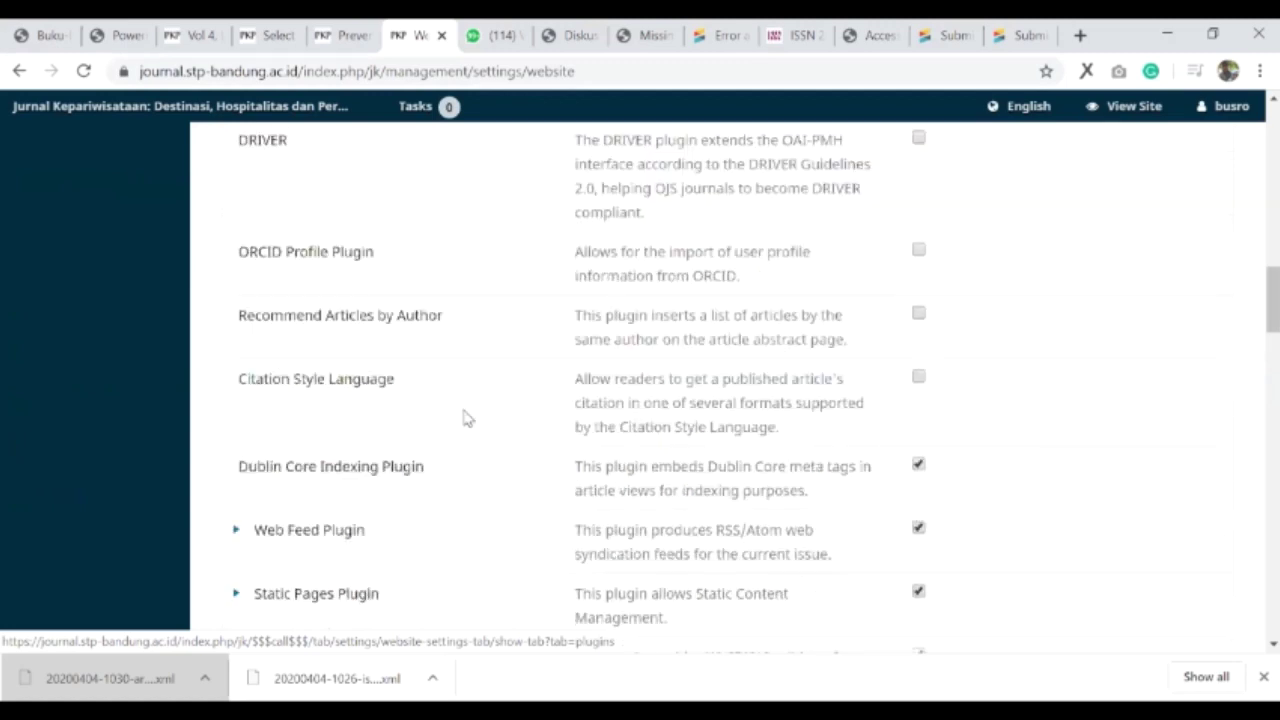
scroll(466, 418, down, 4)
scroll(466, 418, down, 4)
- Search the page for 'doi' and expand the DOI public identifier plugin's options
key(ctrl+f)
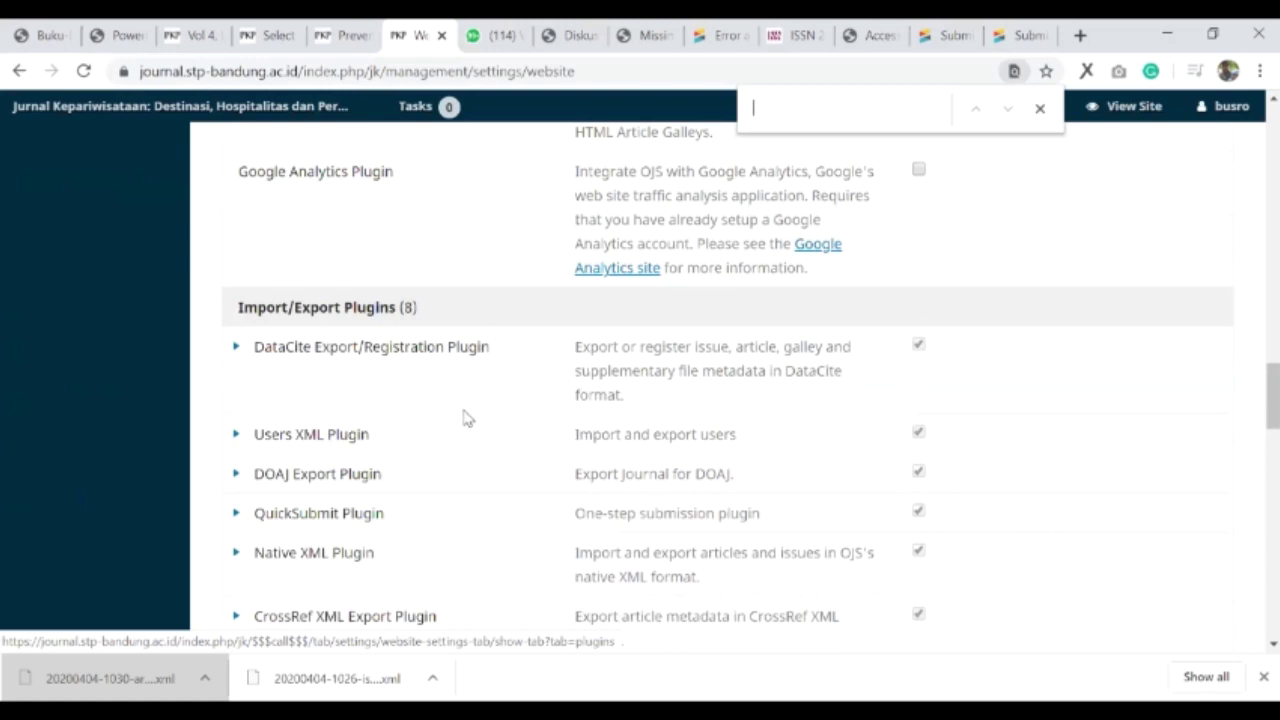
text(d)
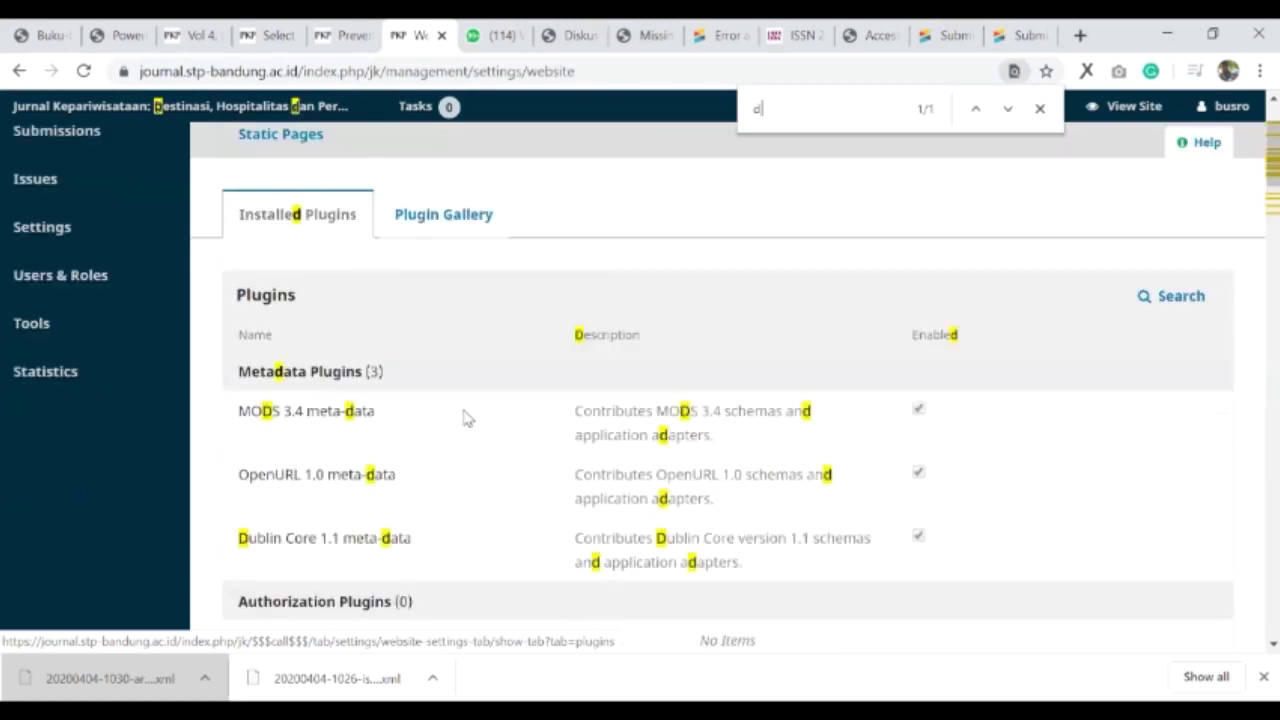
text(oi)
key(Return)
key(Return)
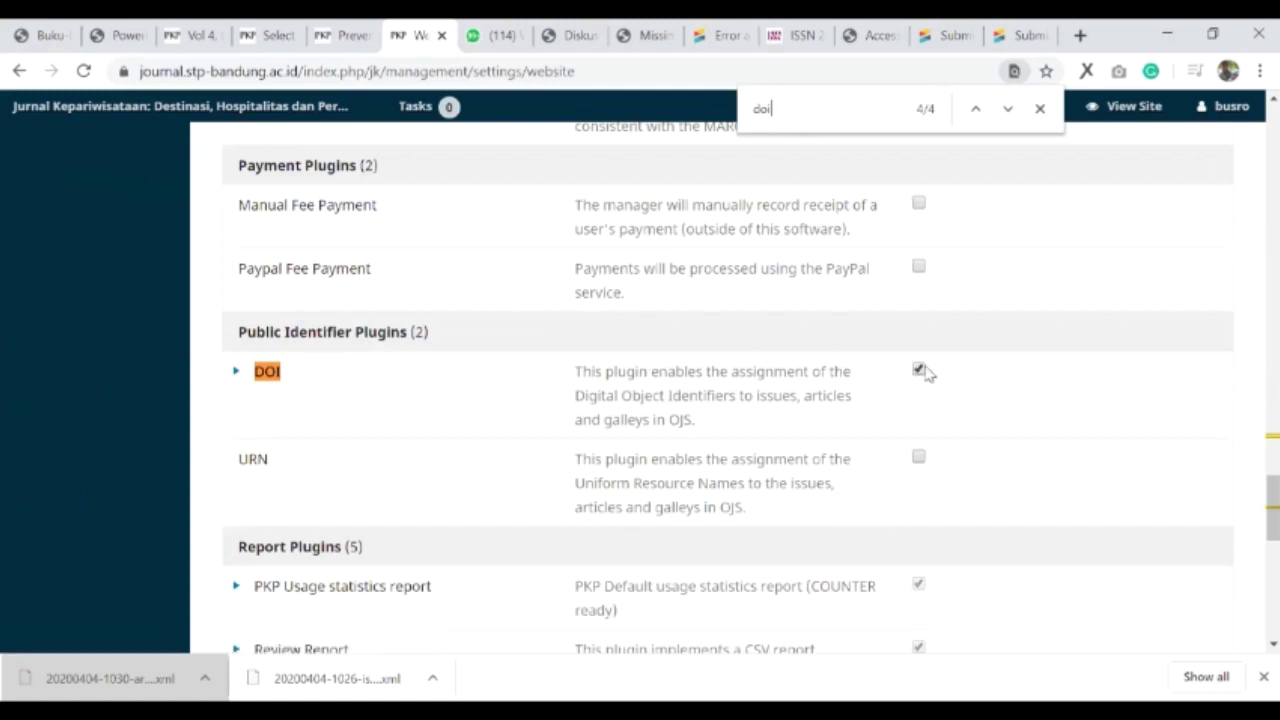
click(236, 376)
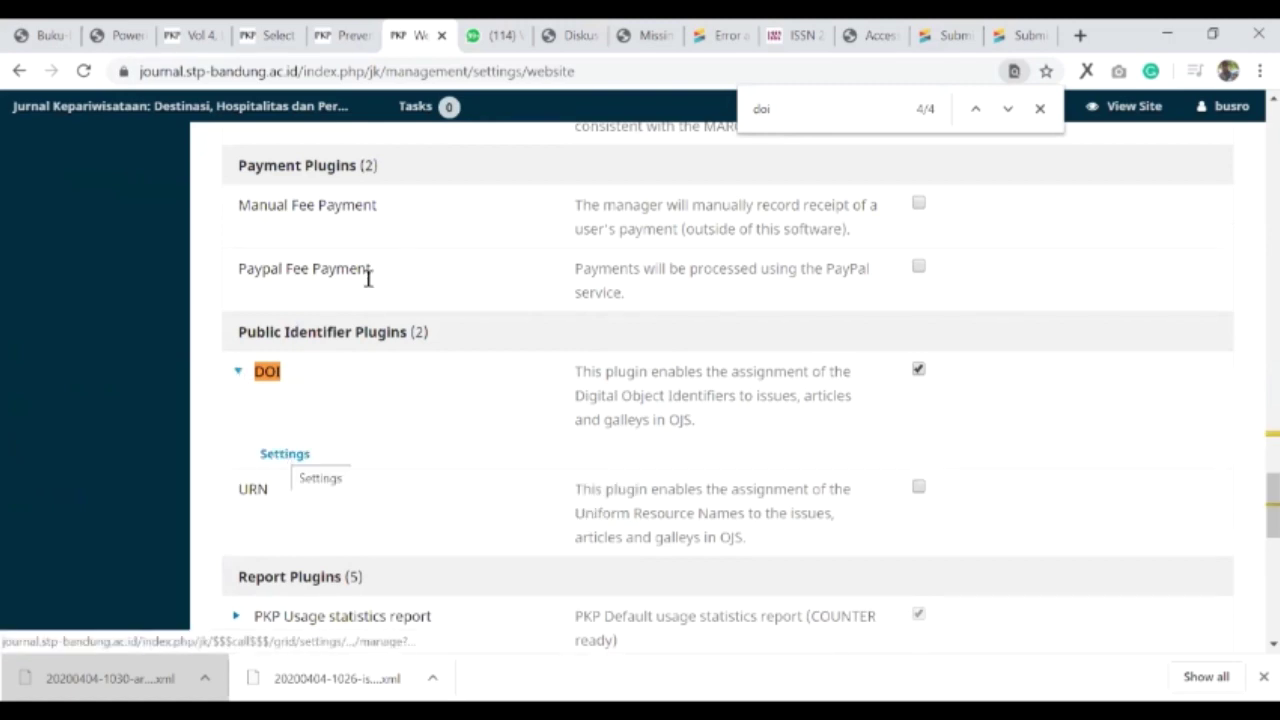
click(235, 375)
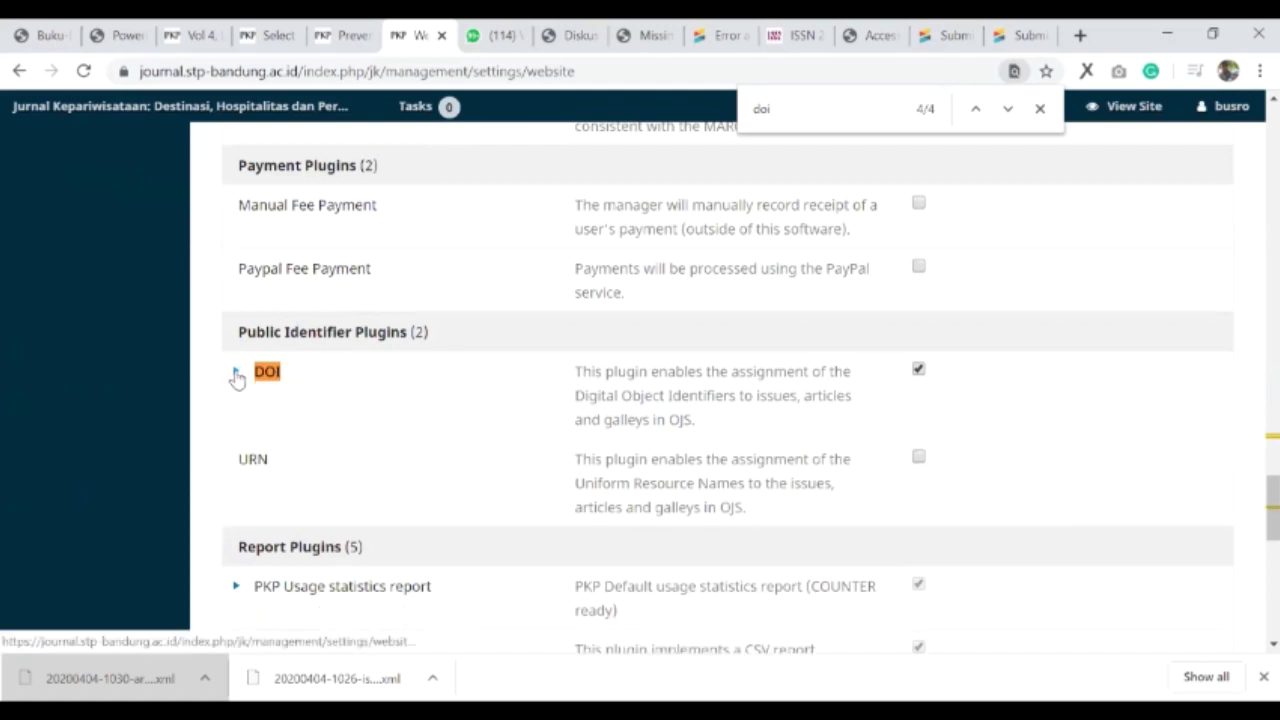
click(236, 376)
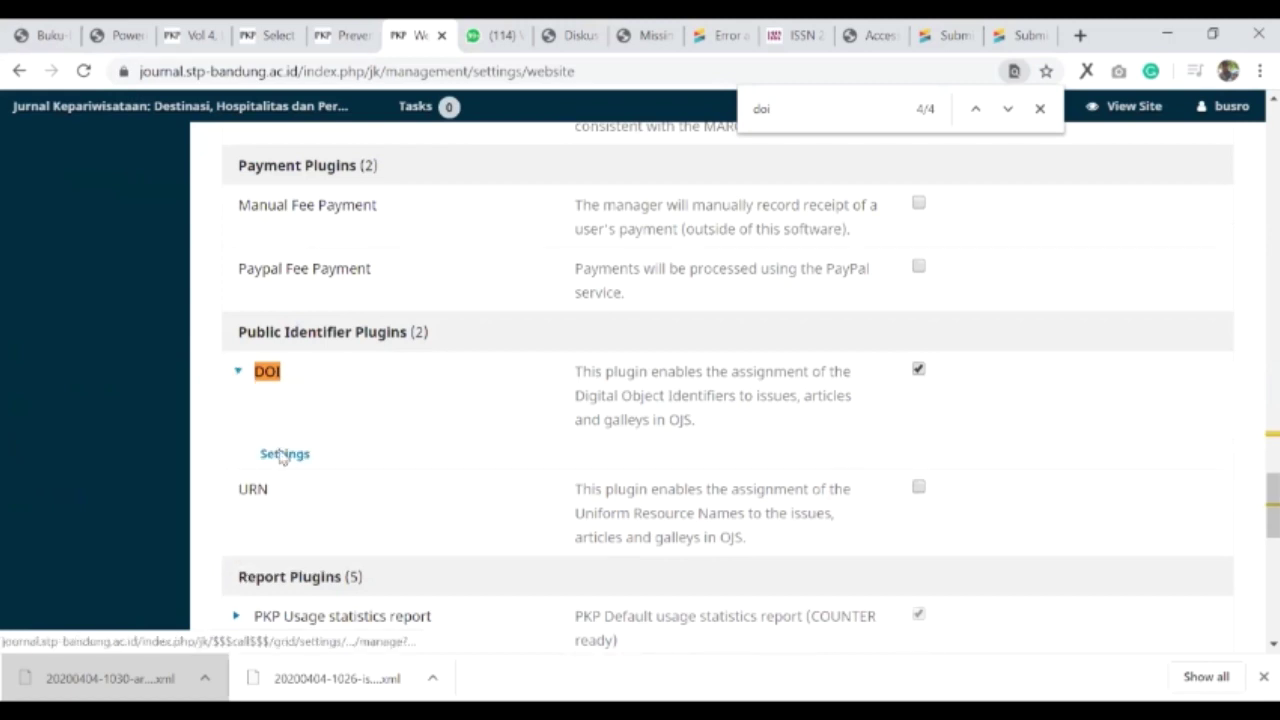
- Save the DOI plugin with prefix 10.34013 and default issue and article suffix patterns
click(284, 454)
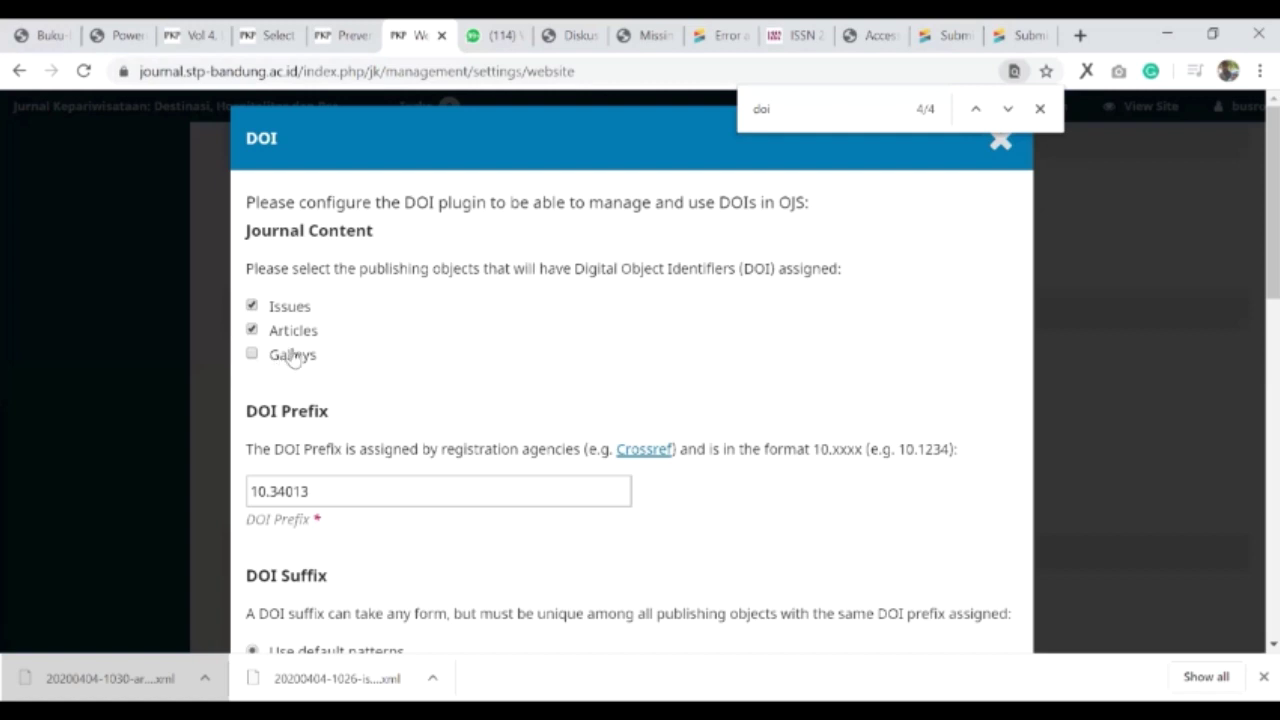
scroll(410, 405, down, 1)
scroll(376, 432, down, 2)
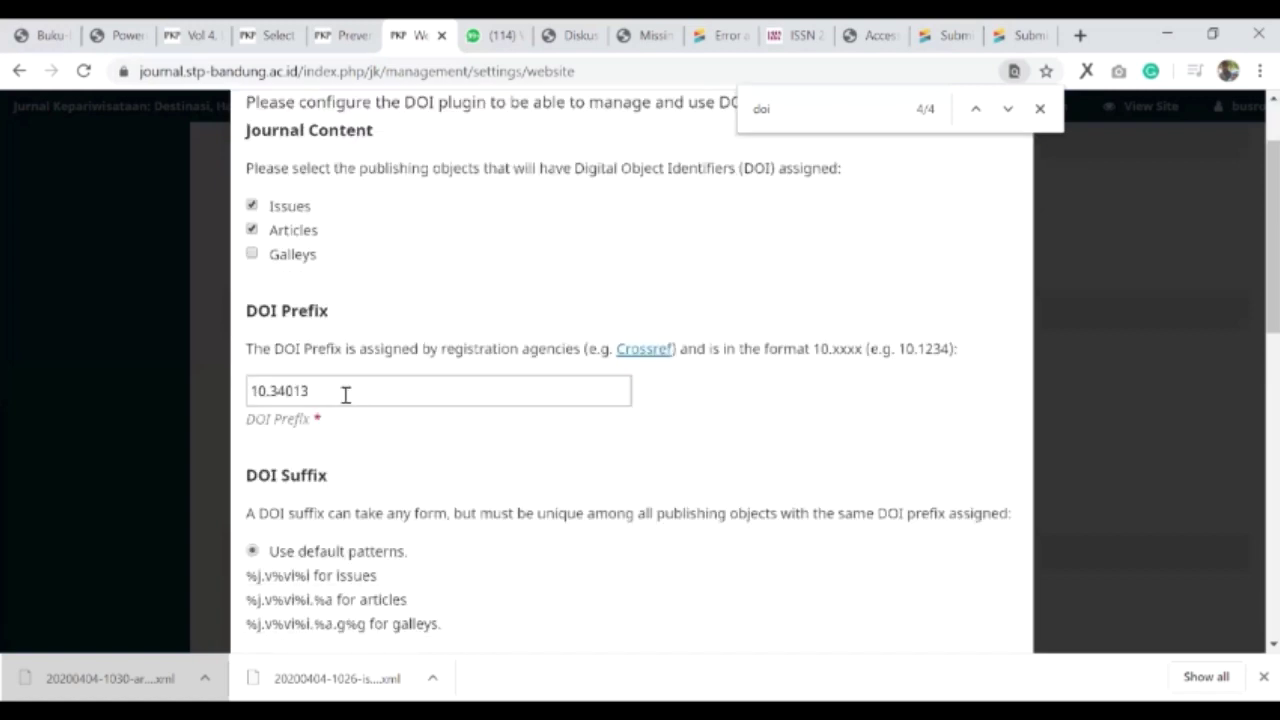
click(349, 390)
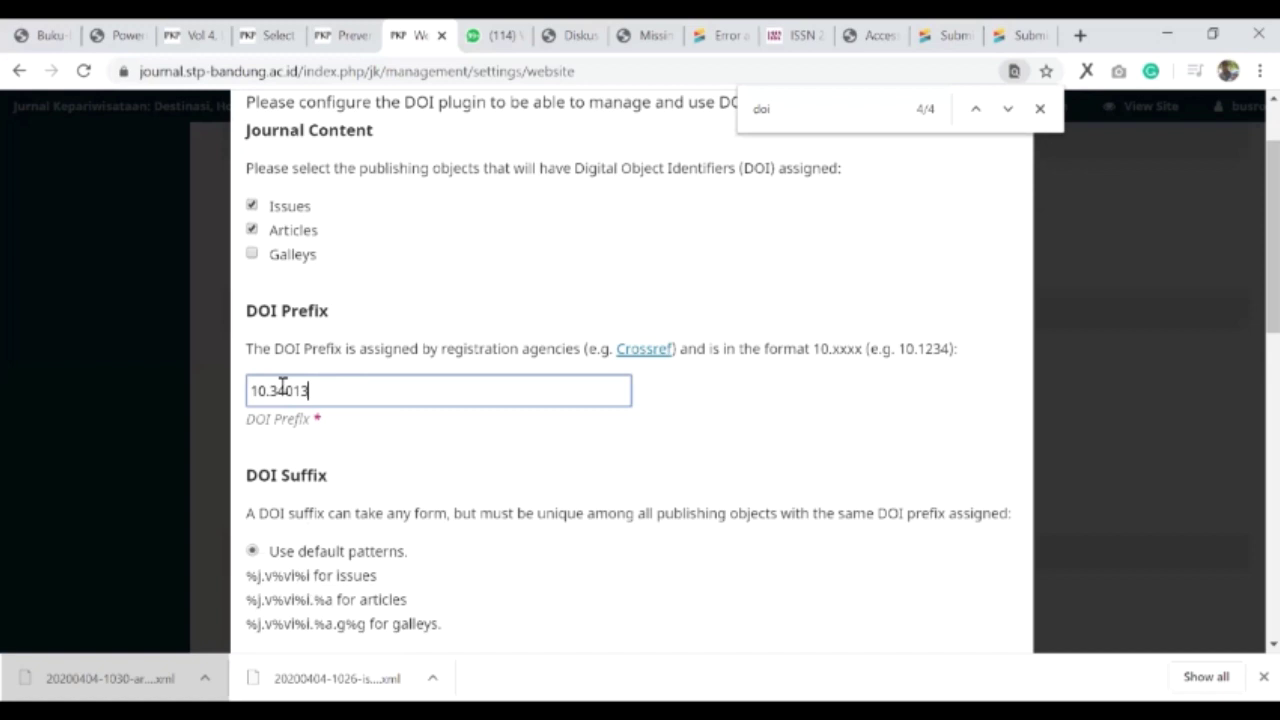
scroll(257, 463, down, 1)
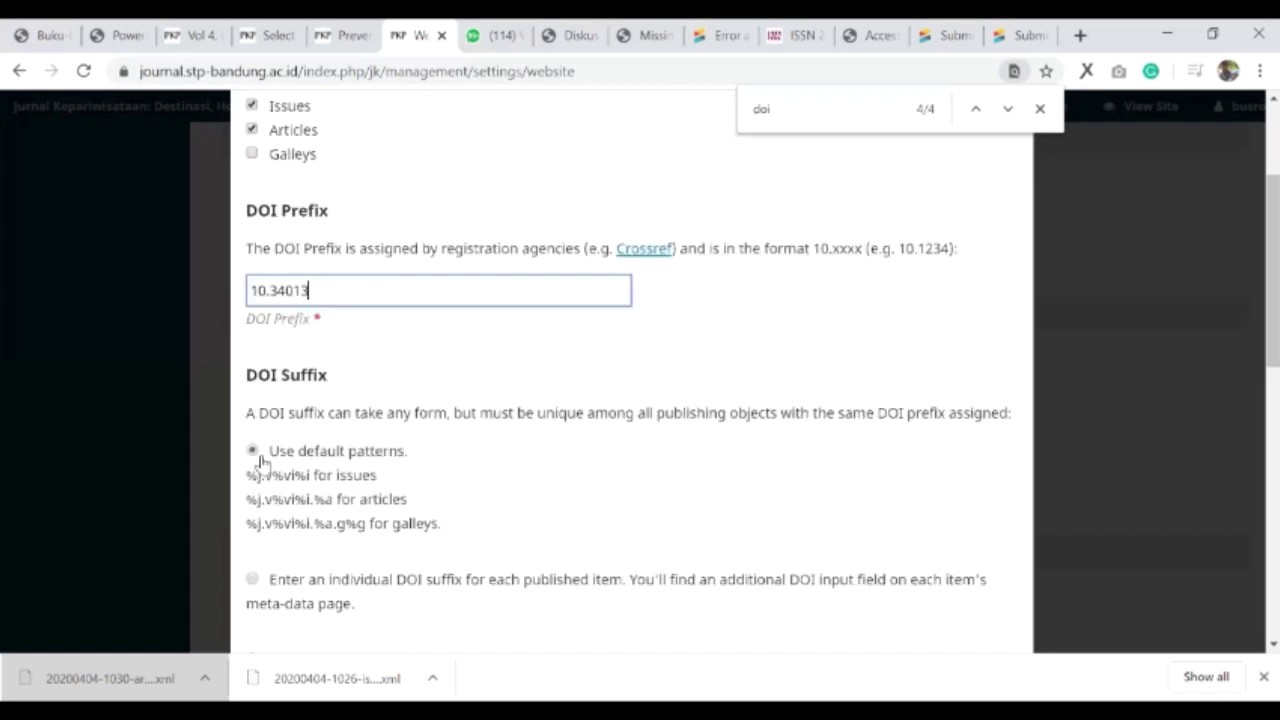
scroll(330, 380, down, 2)
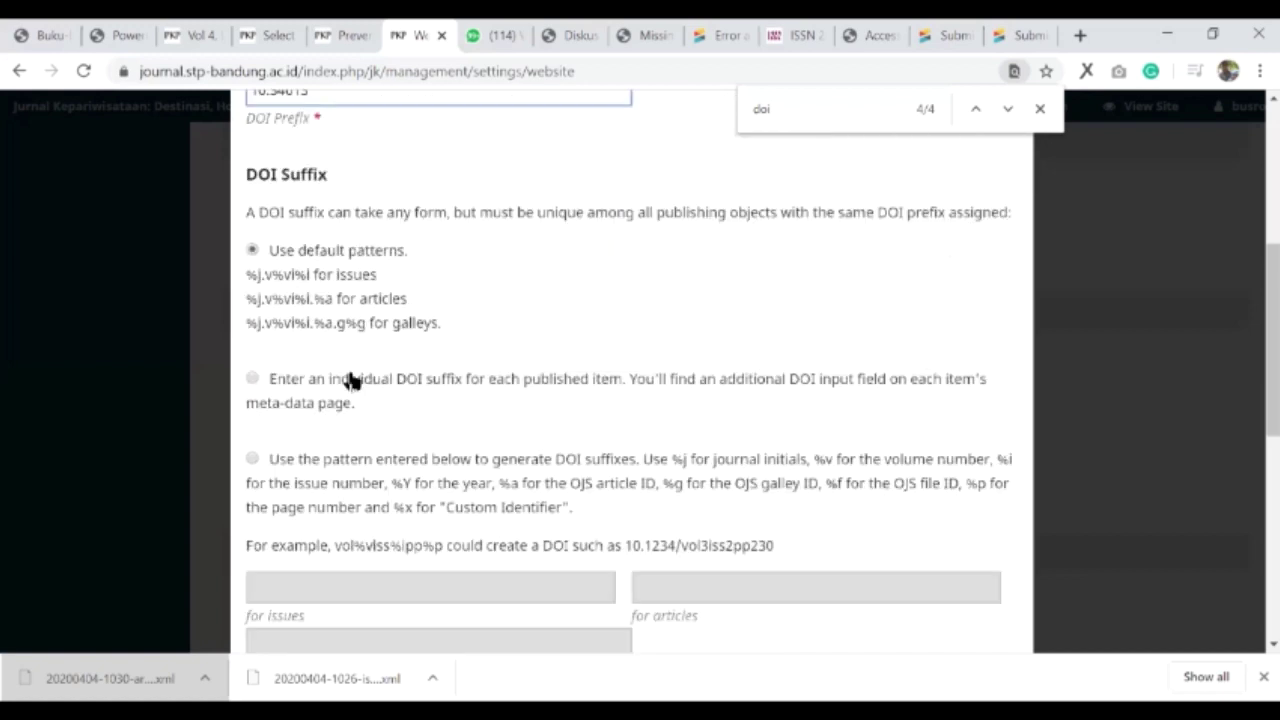
scroll(286, 506, down, 4)
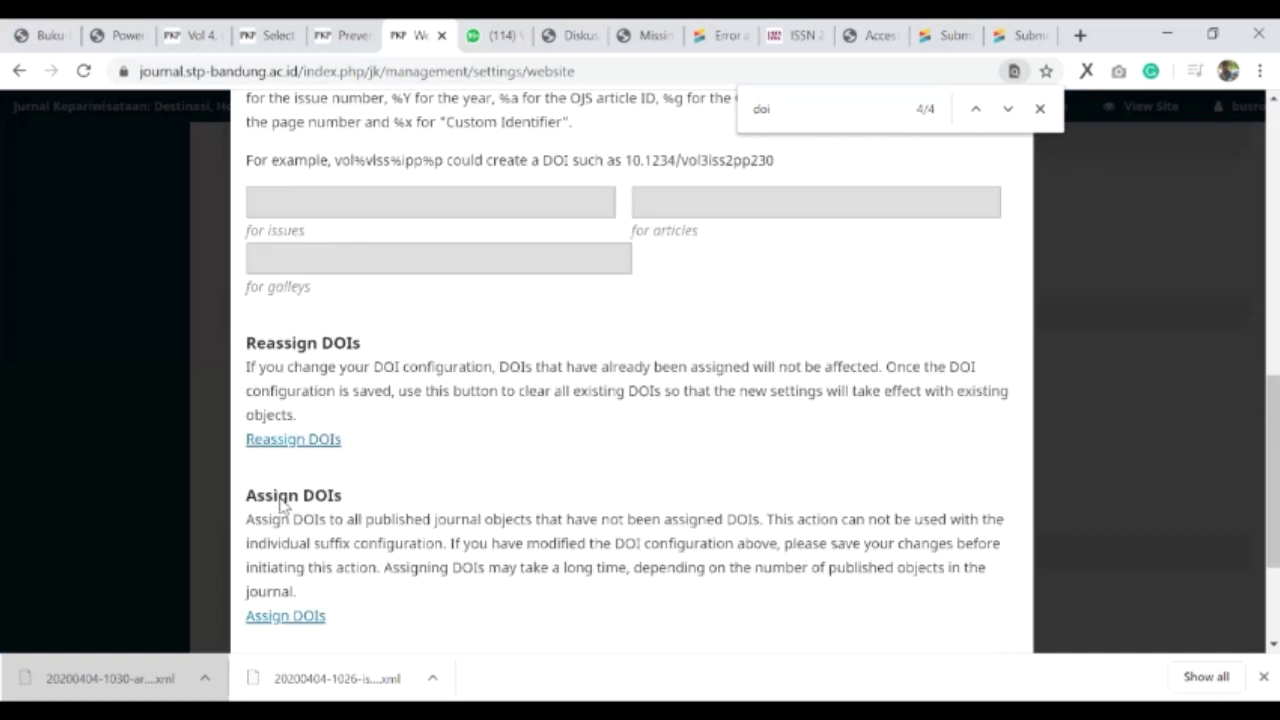
scroll(281, 504, down, 2)
click(278, 495)
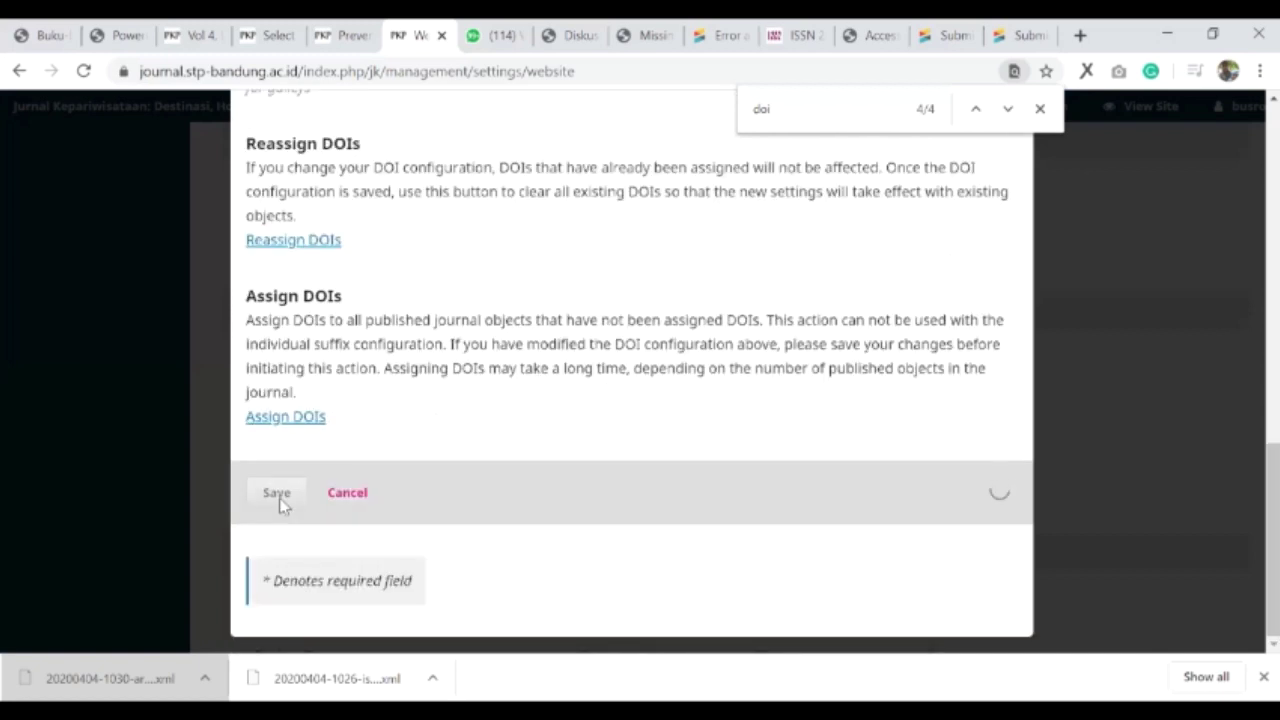
scroll(280, 505, up, 1)
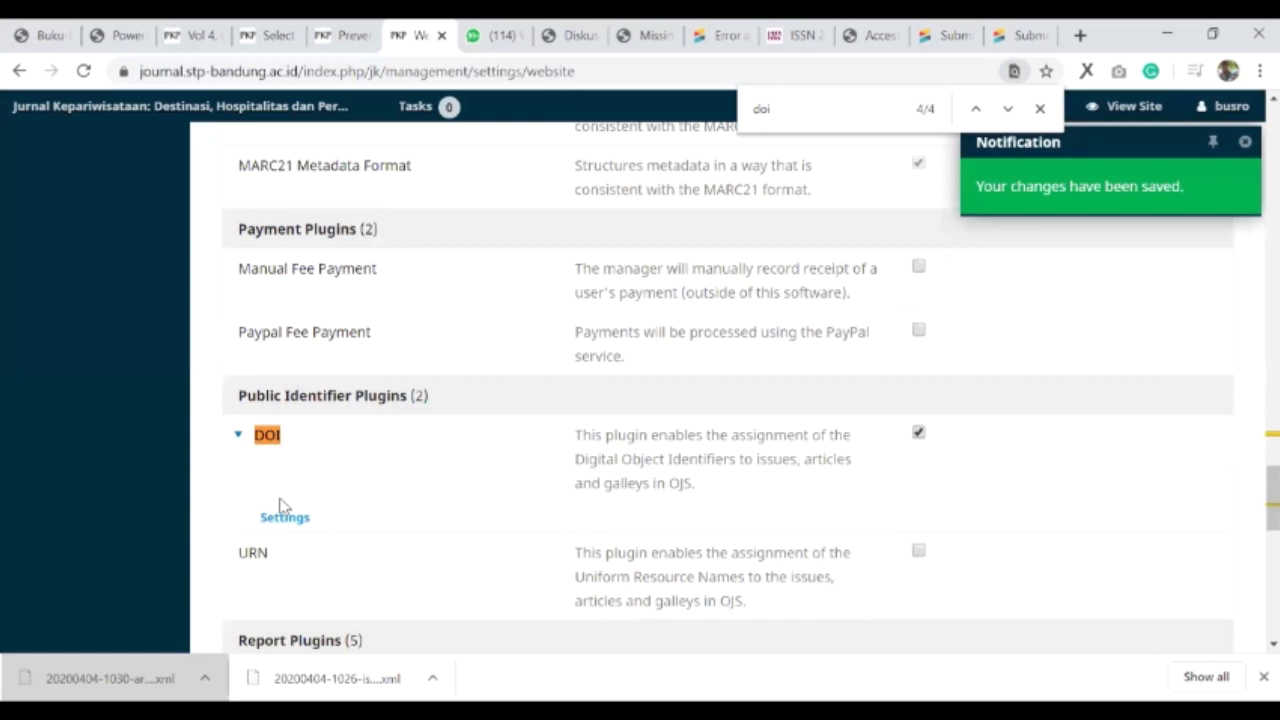
scroll(280, 505, up, 5)
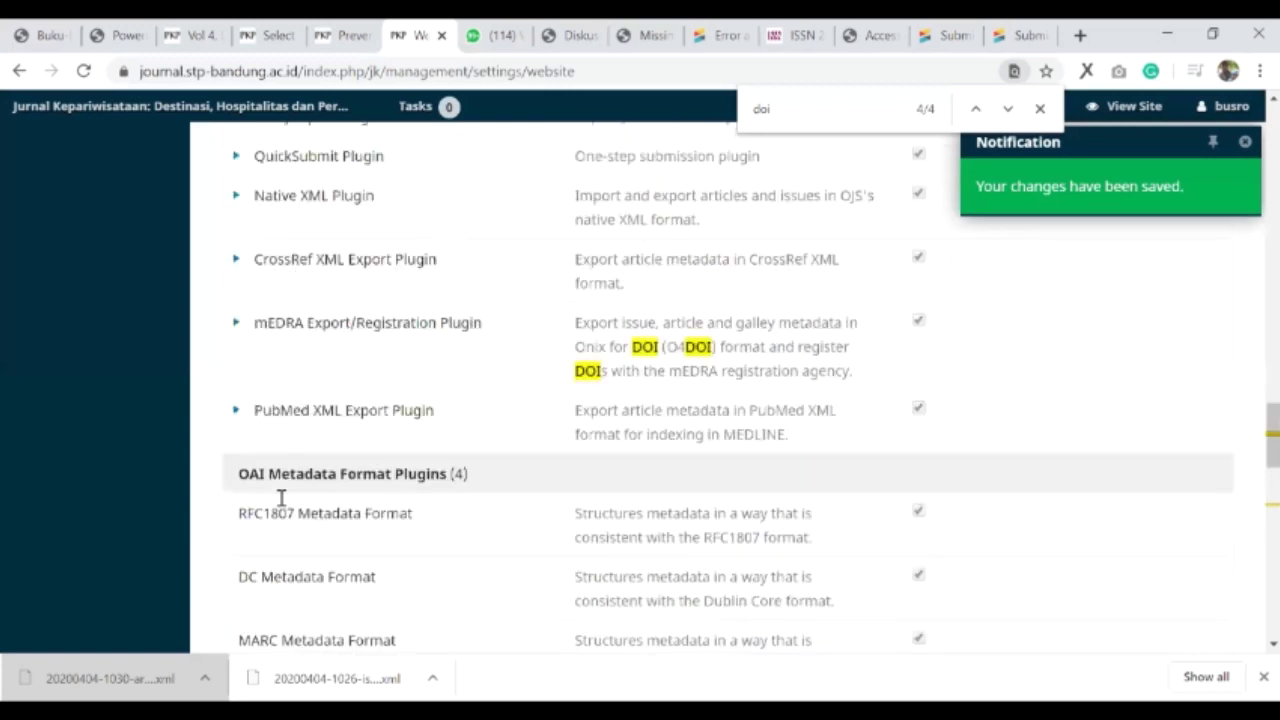
- Go to Tools > Import/Export and open the CrossRef XML Export Plugin
scroll(180, 294, up, 5)
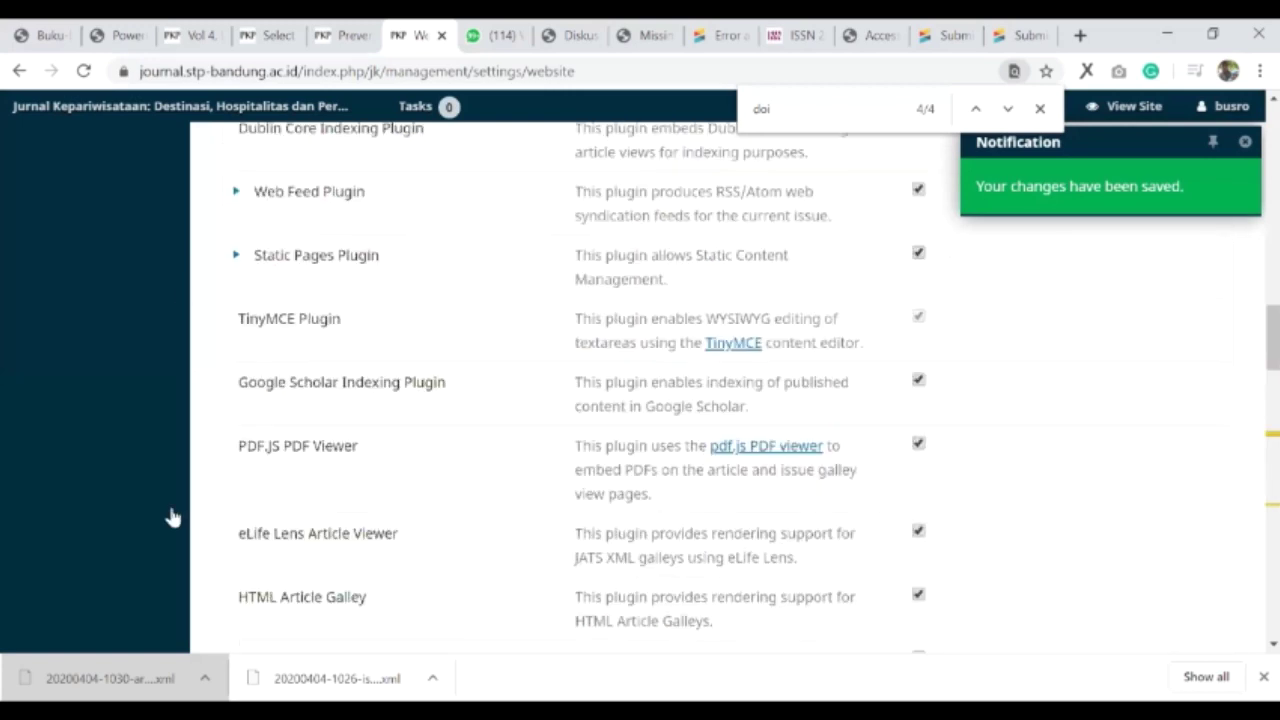
scroll(171, 517, up, 10)
mouse_move(122, 417)
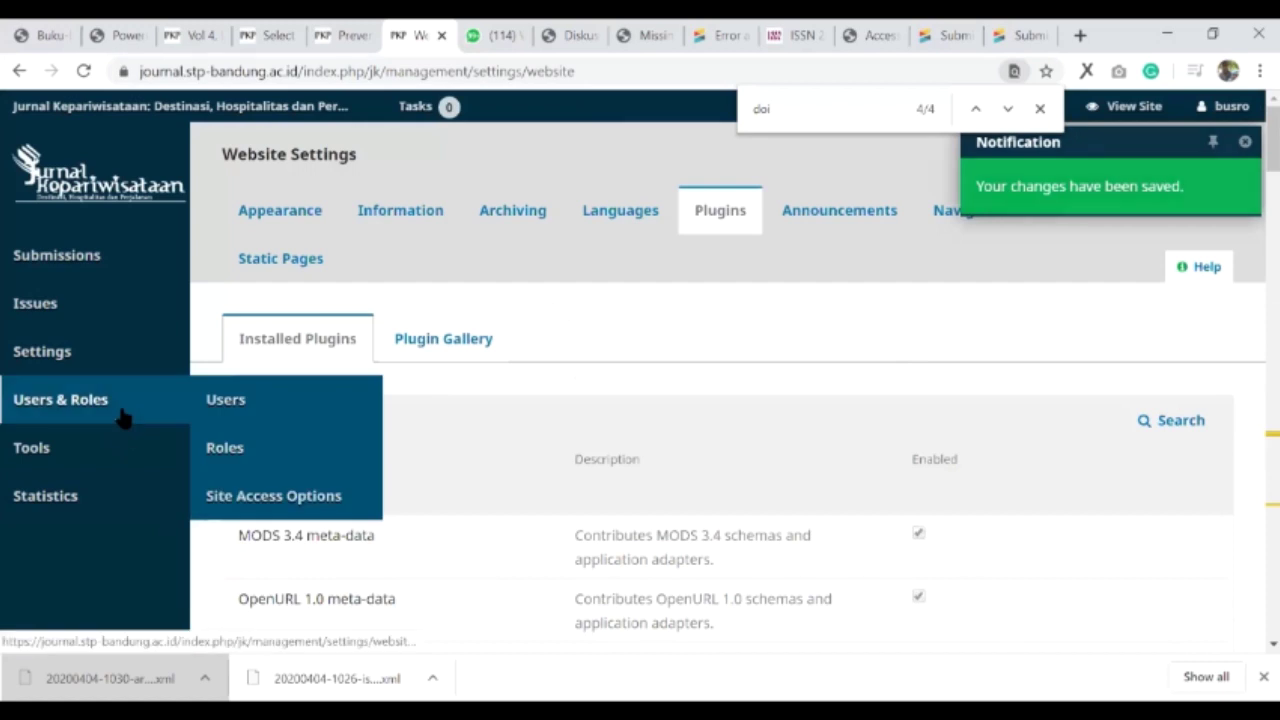
mouse_move(57, 482)
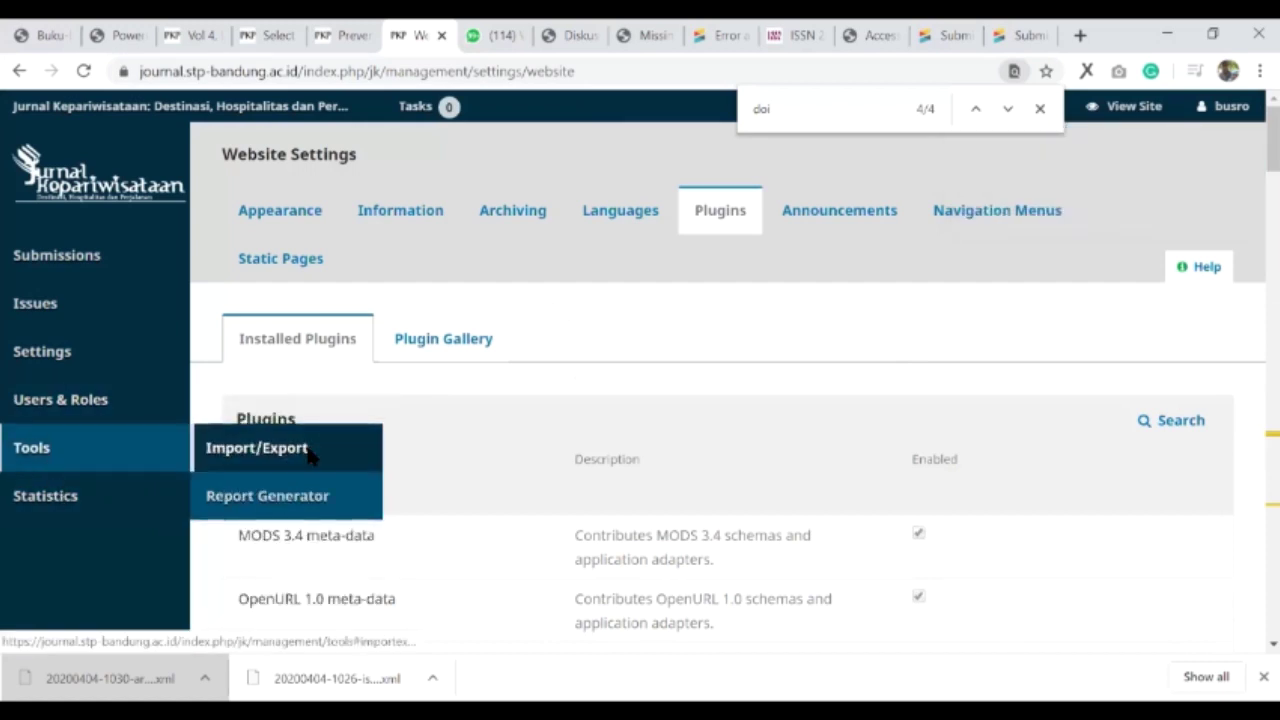
click(310, 452)
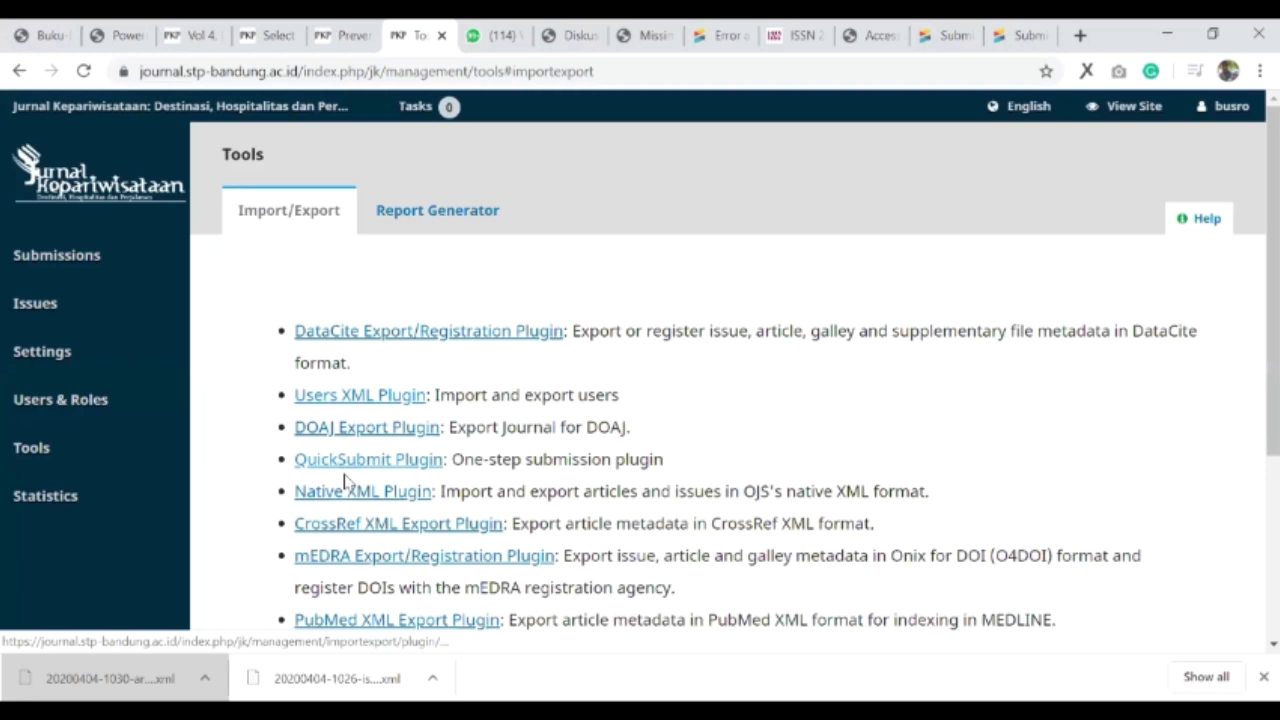
scroll(345, 483, down, 3)
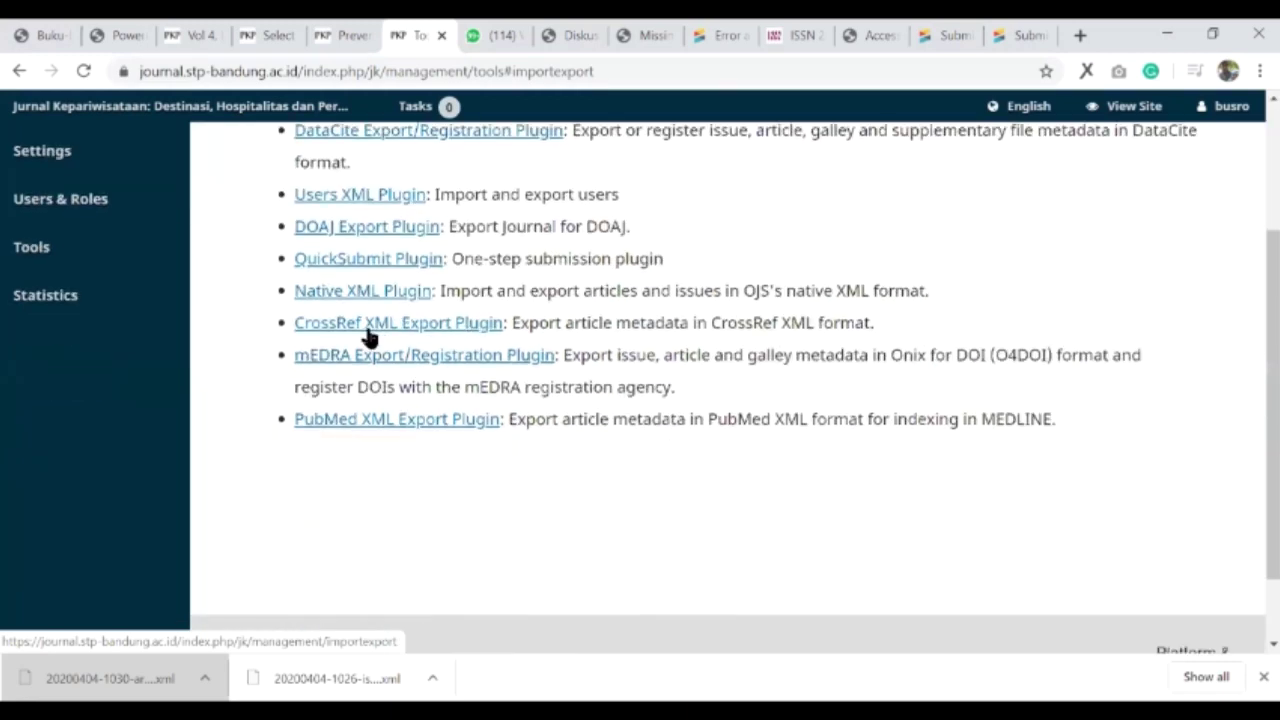
click(366, 330)
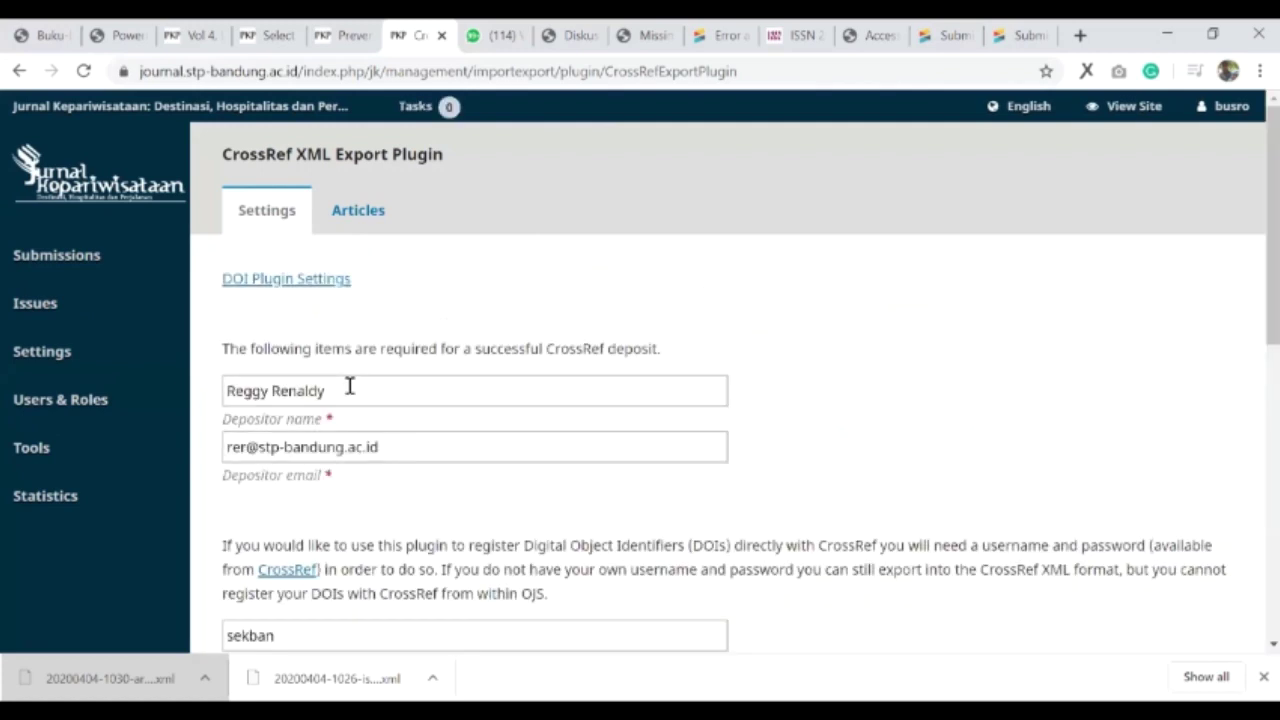
- Save the CrossRef depositor name, email, username and password, then list the Not Deposited articles
click(383, 425)
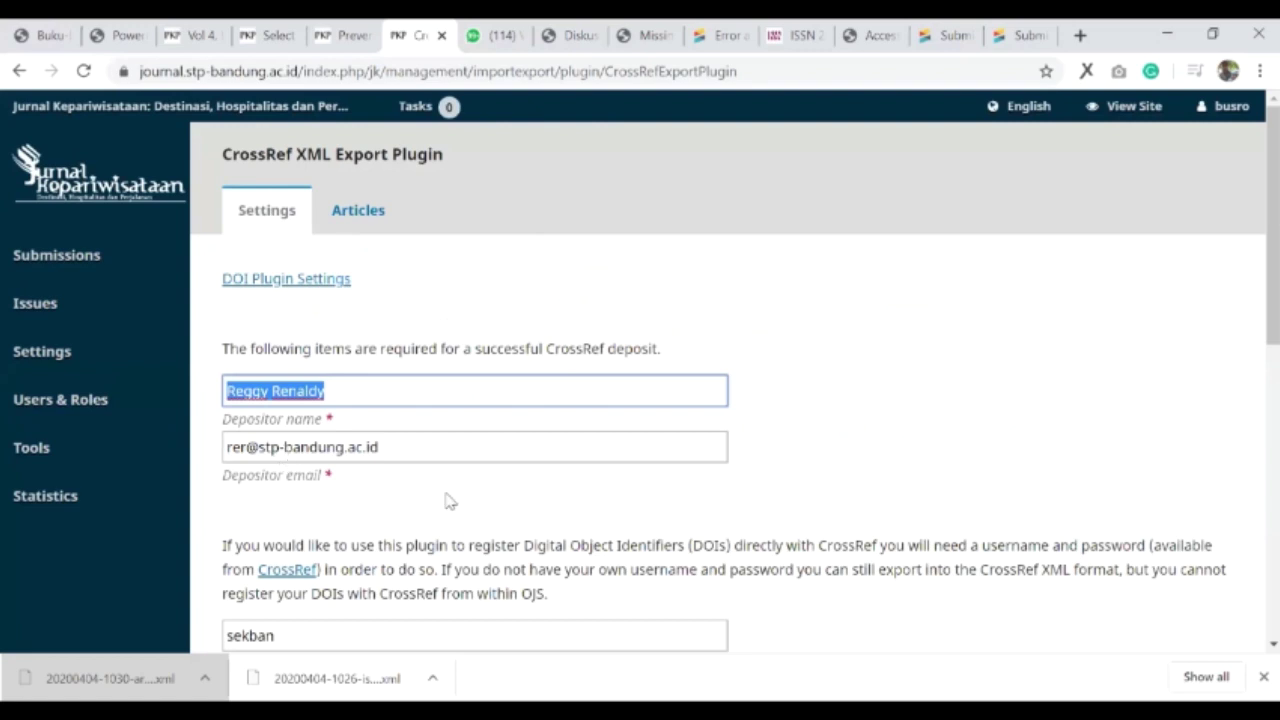
key(Tab)
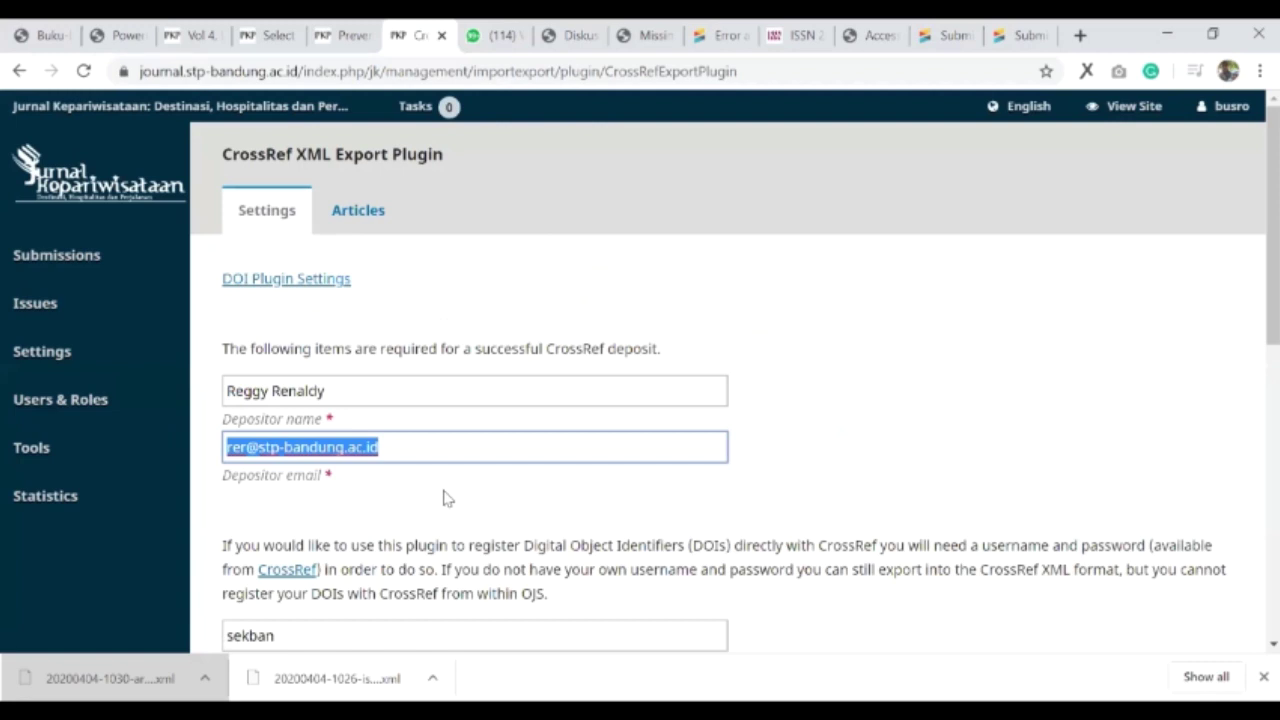
scroll(290, 360, down, 2)
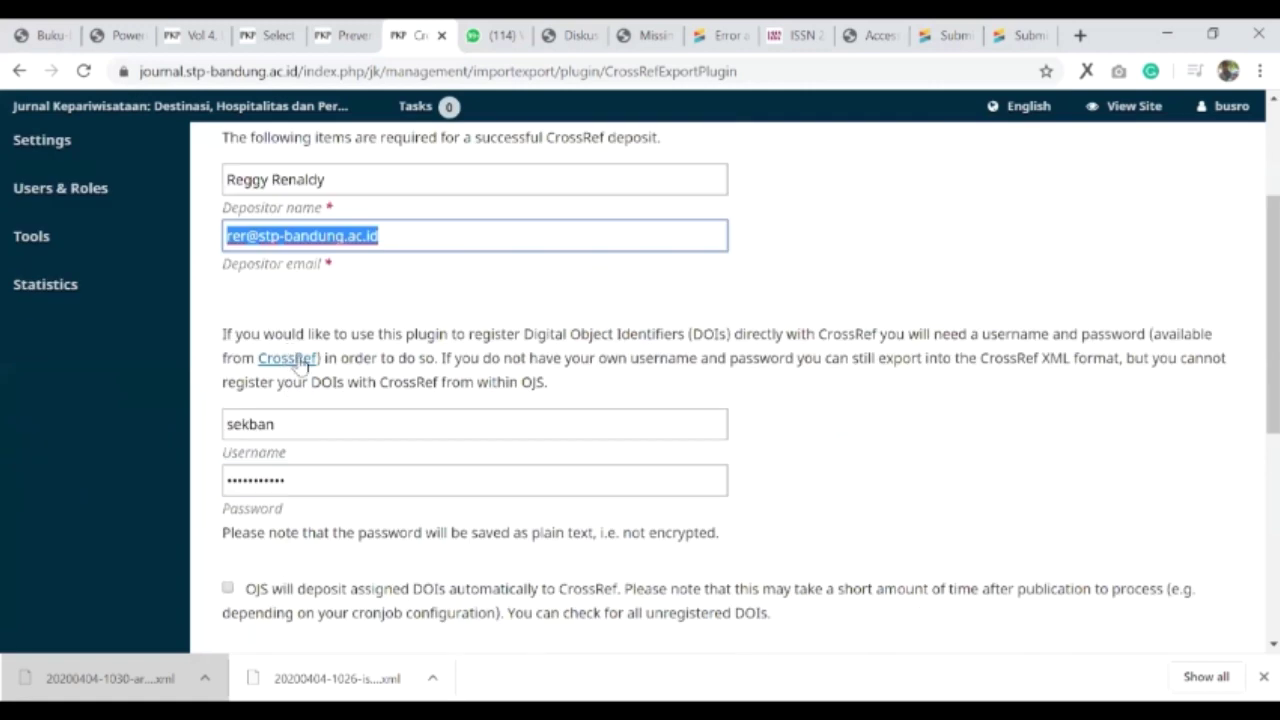
scroll(302, 365, down, 1)
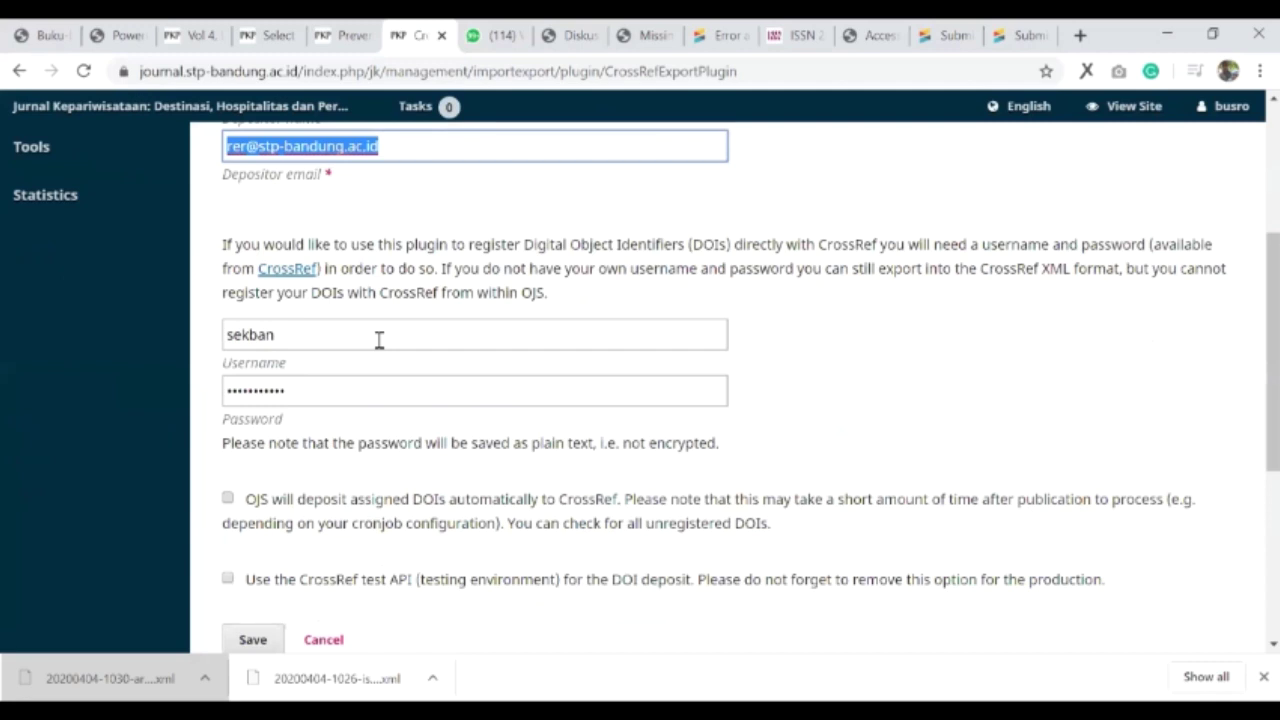
click(336, 389)
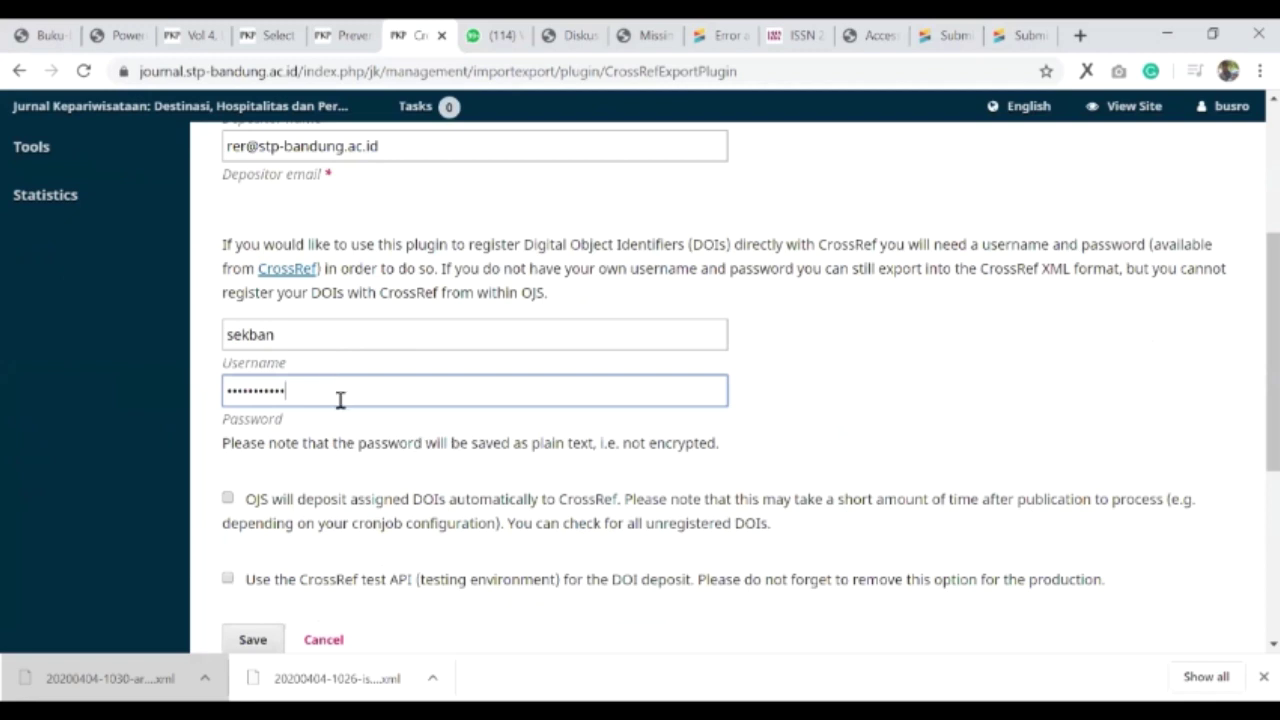
scroll(272, 575, up, 3)
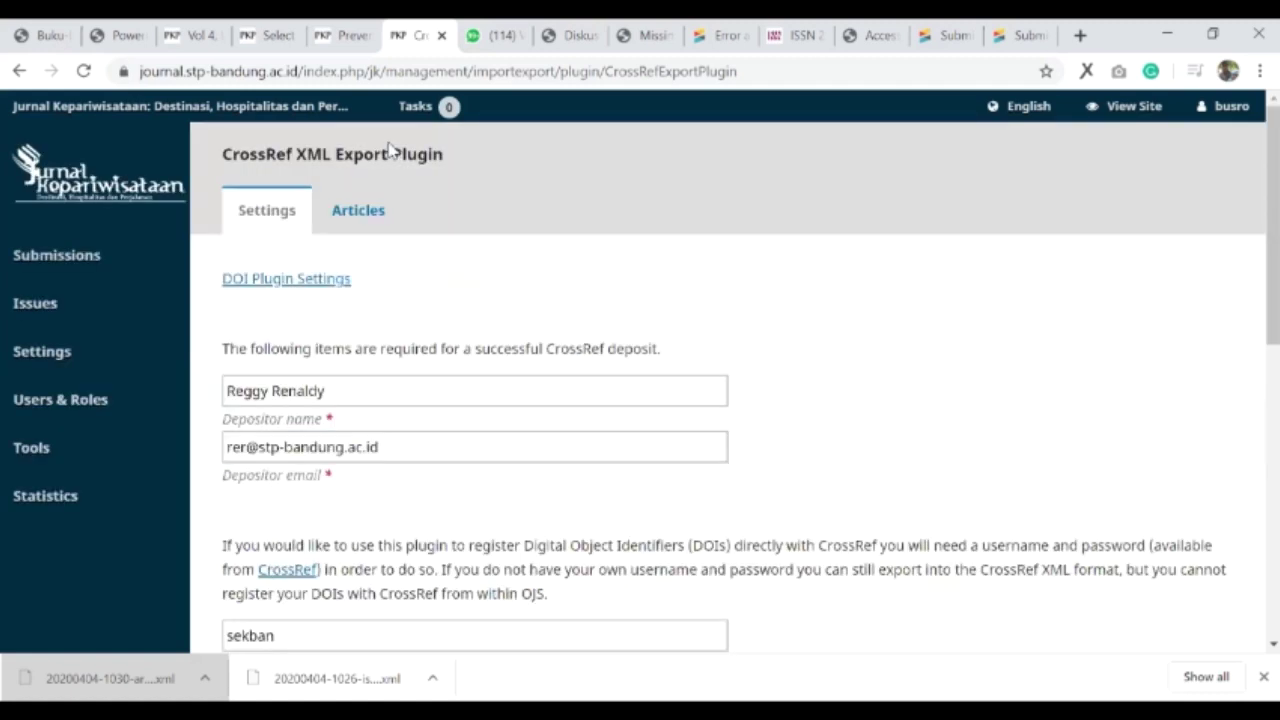
scroll(360, 230, down, 4)
key(Return)
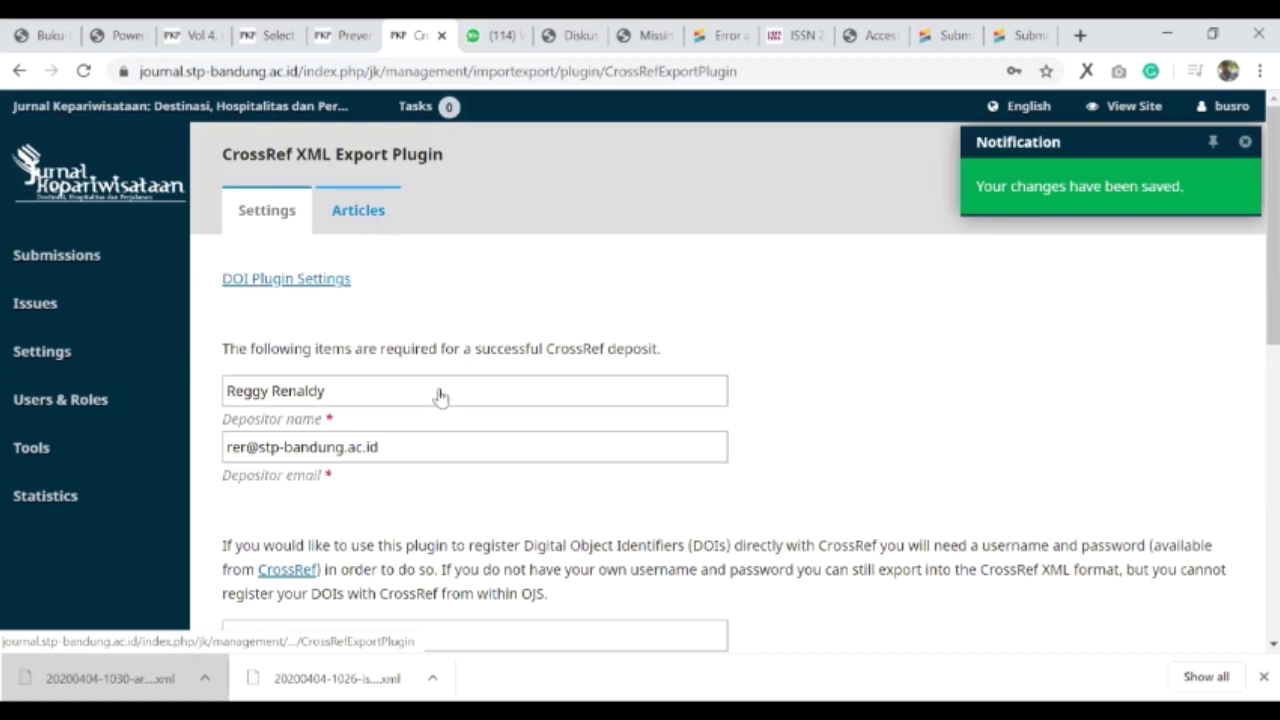
click(245, 366)
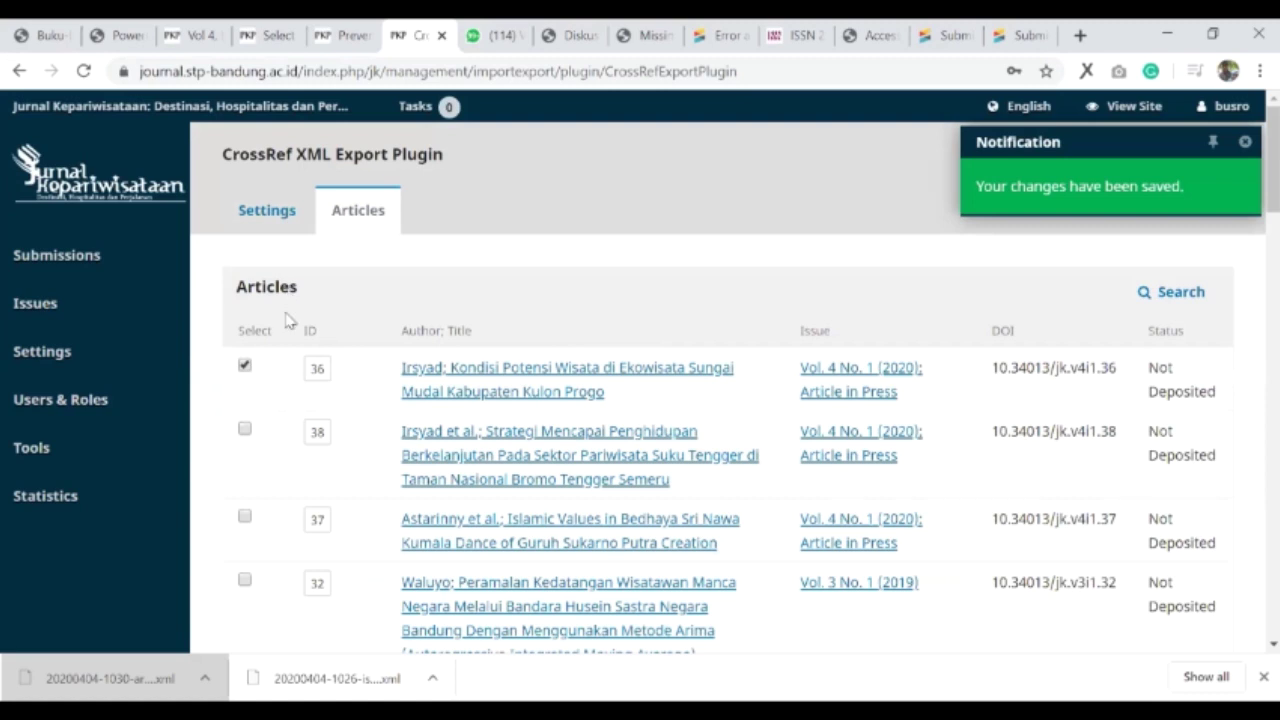
click(246, 367)
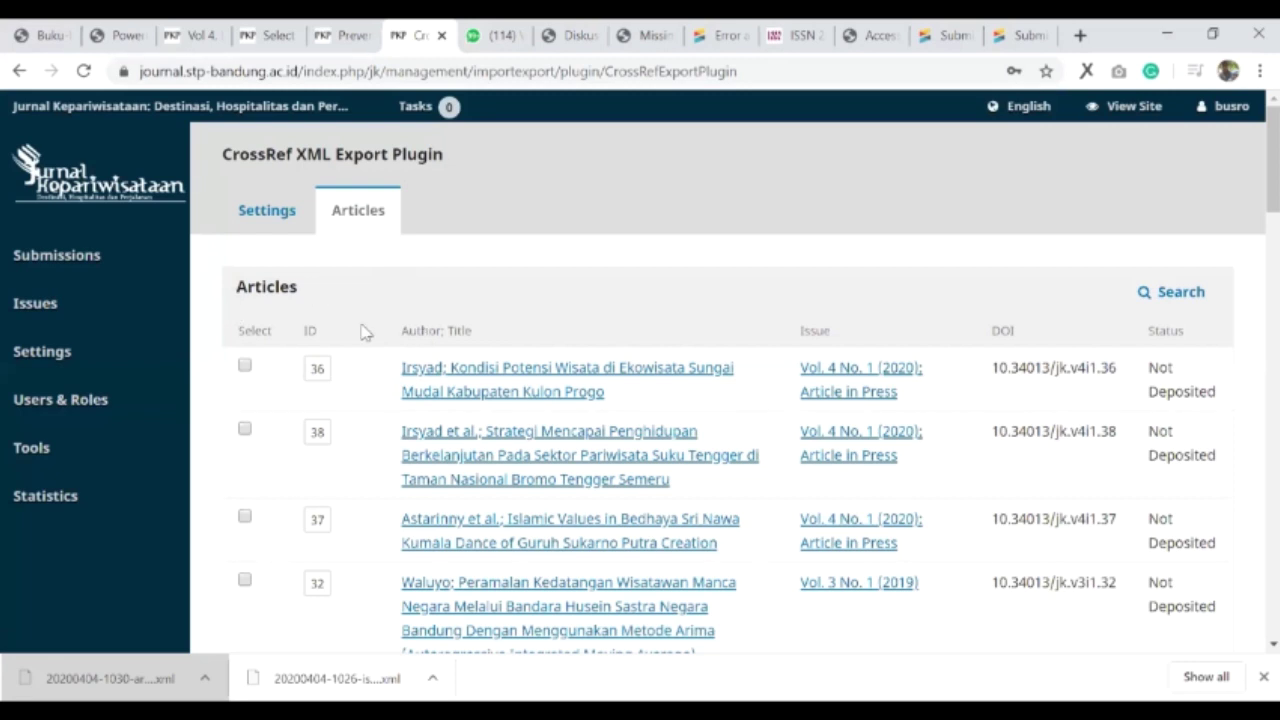
mouse_move(115, 322)
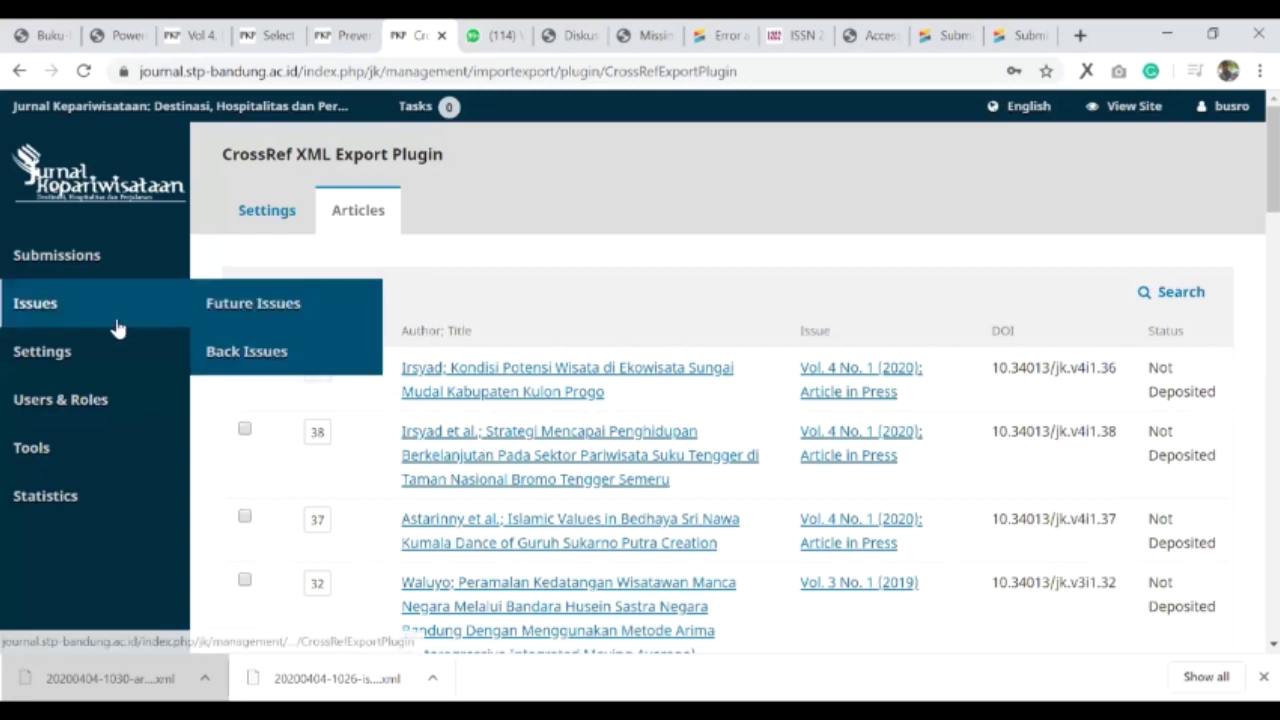
- Edit back issue Vol. 2 No. 1 (2018) and open its first article's submission workflow in a new tab
click(230, 362)
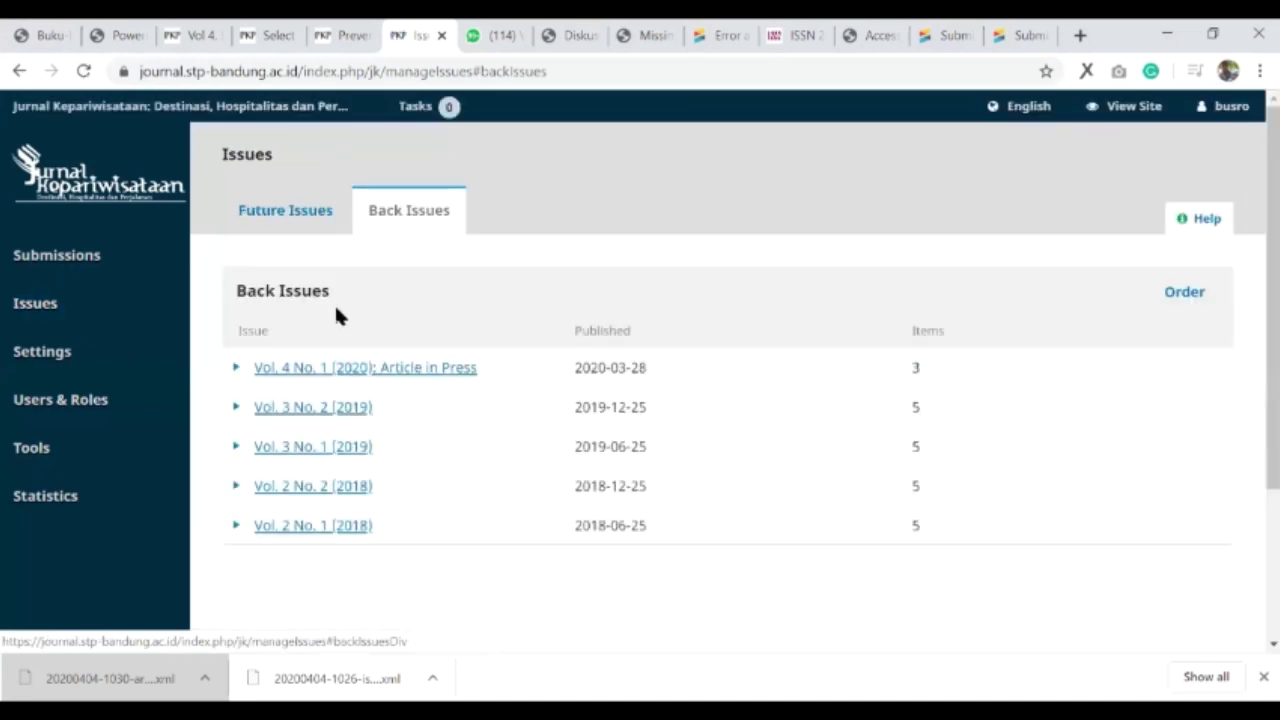
scroll(318, 338, down, 2)
click(237, 326)
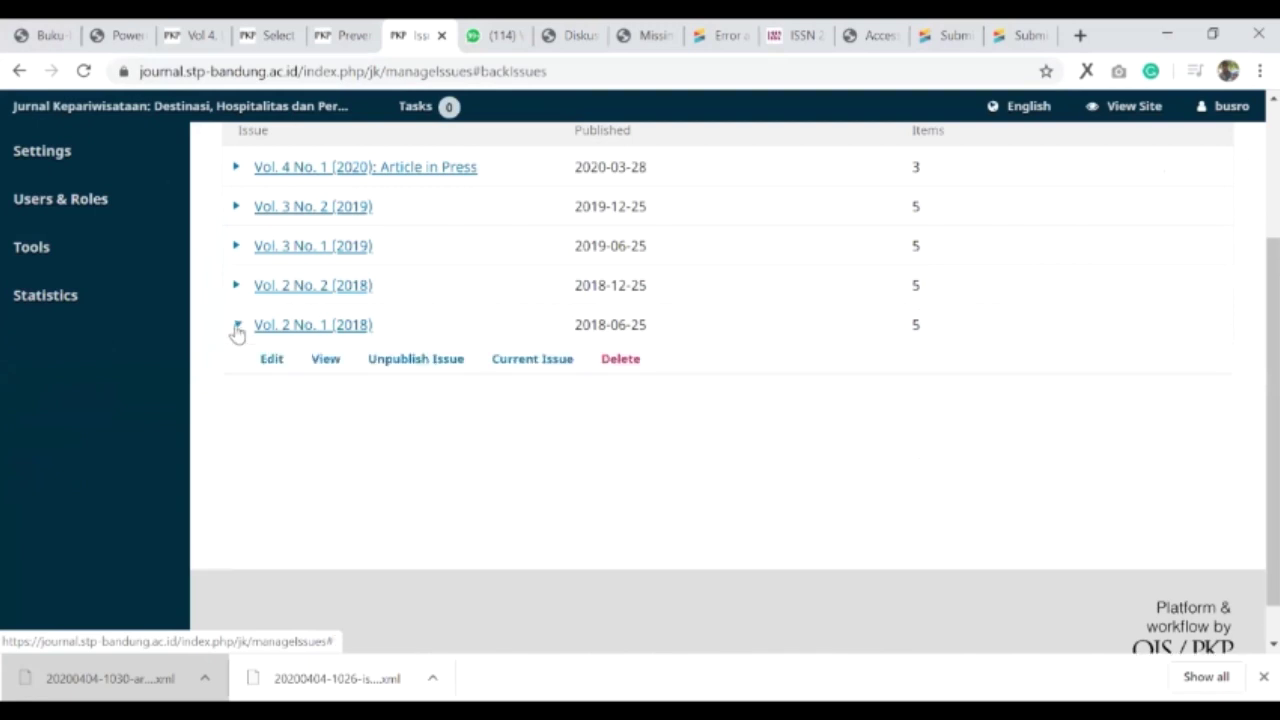
click(272, 359)
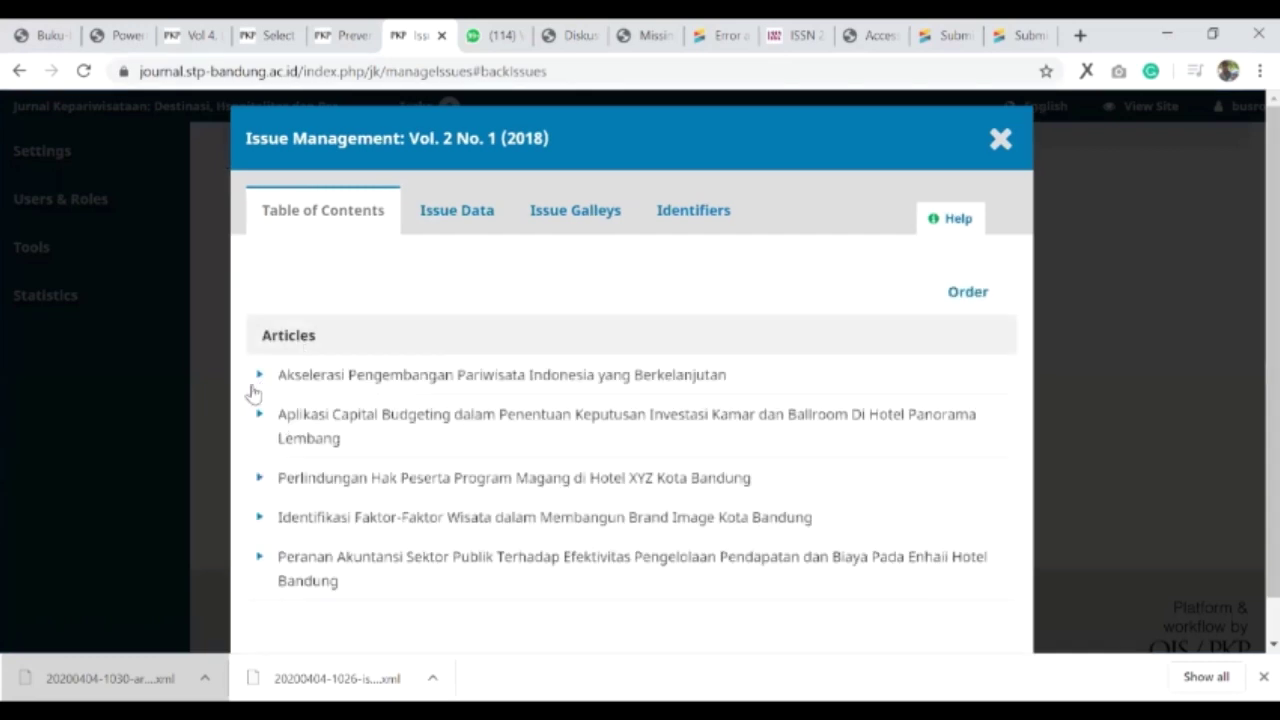
click(258, 378)
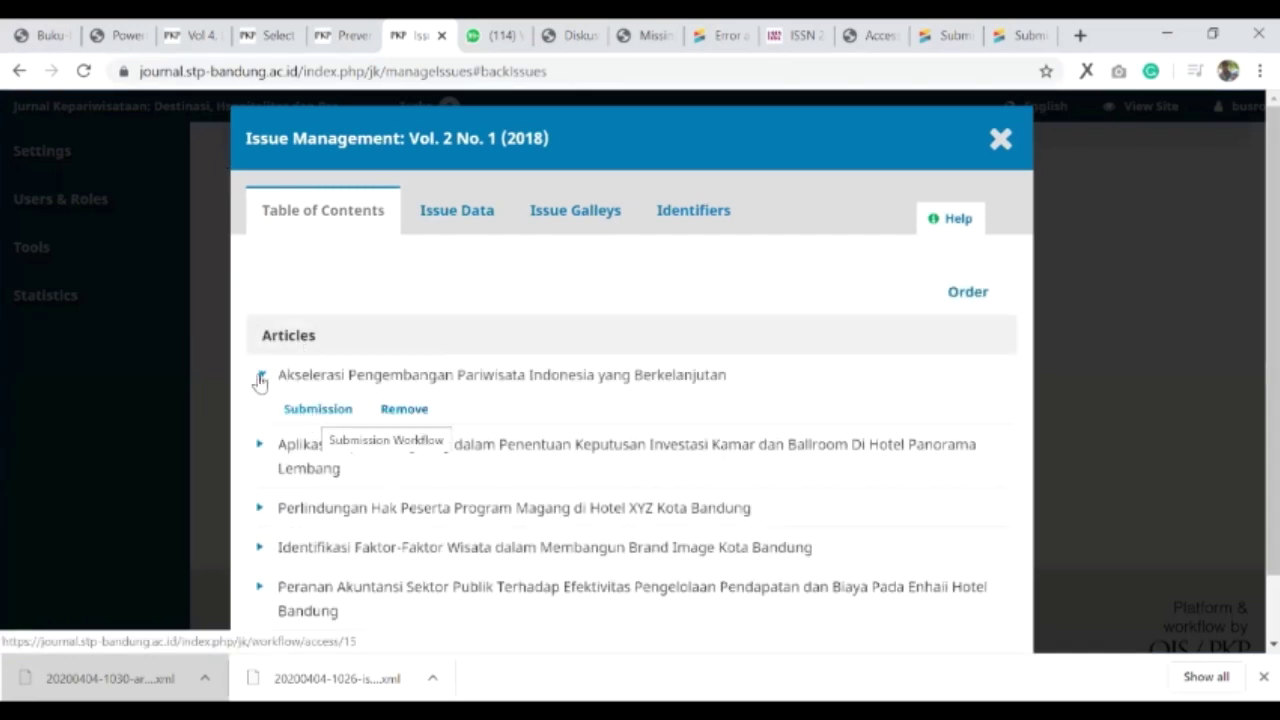
click(312, 416)
right_click(317, 418)
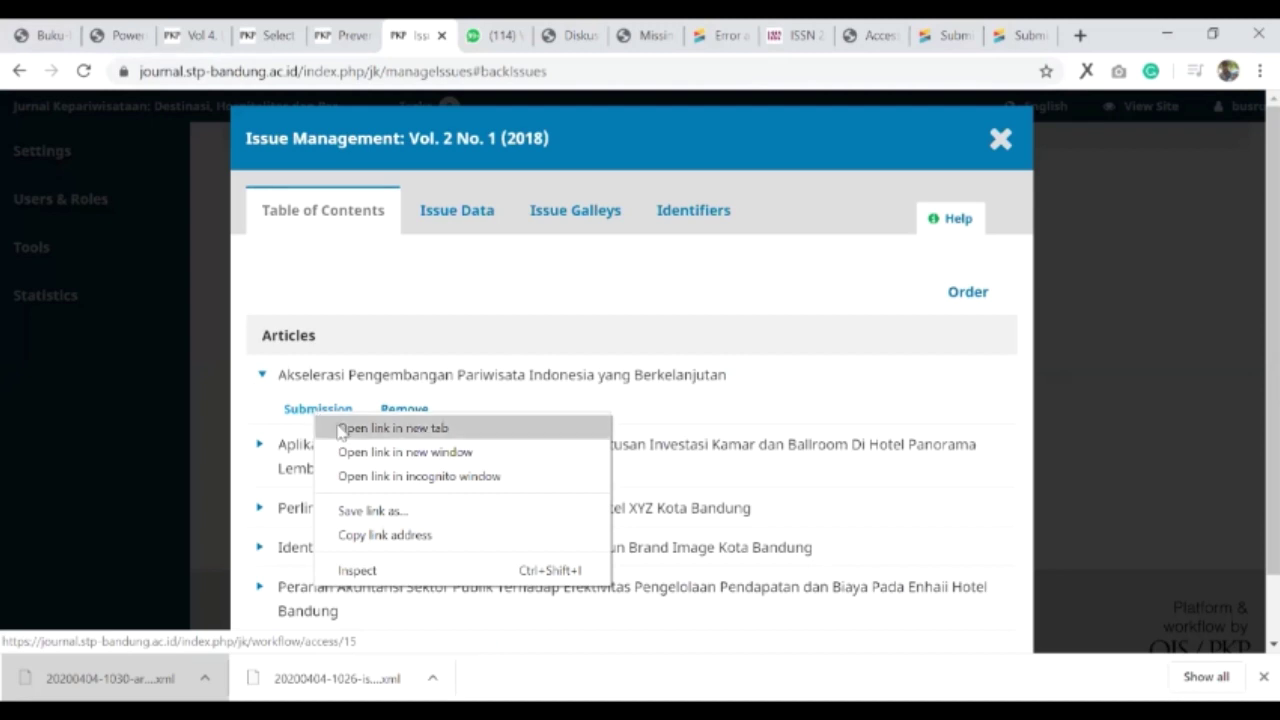
click(340, 430)
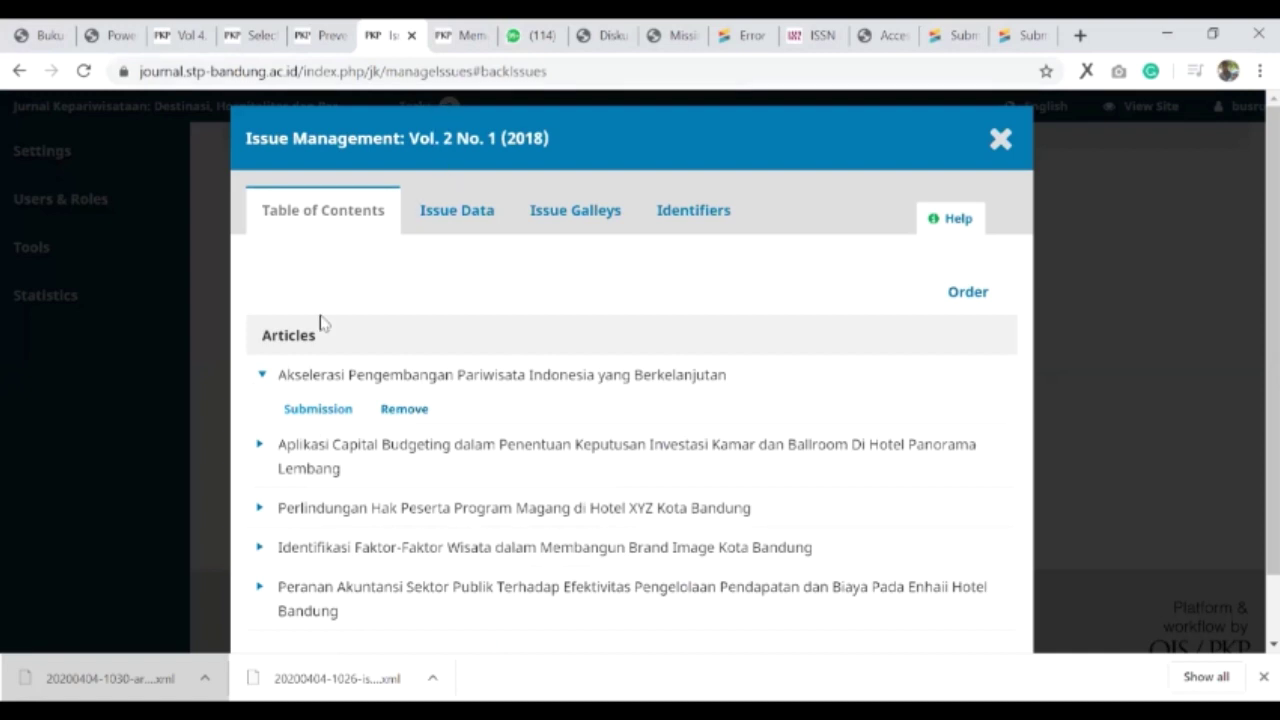
- Check the first Vol. 2 No. 1 article's identifiers, confirming DOI 10.34013/jk.v2i1.15
click(450, 33)
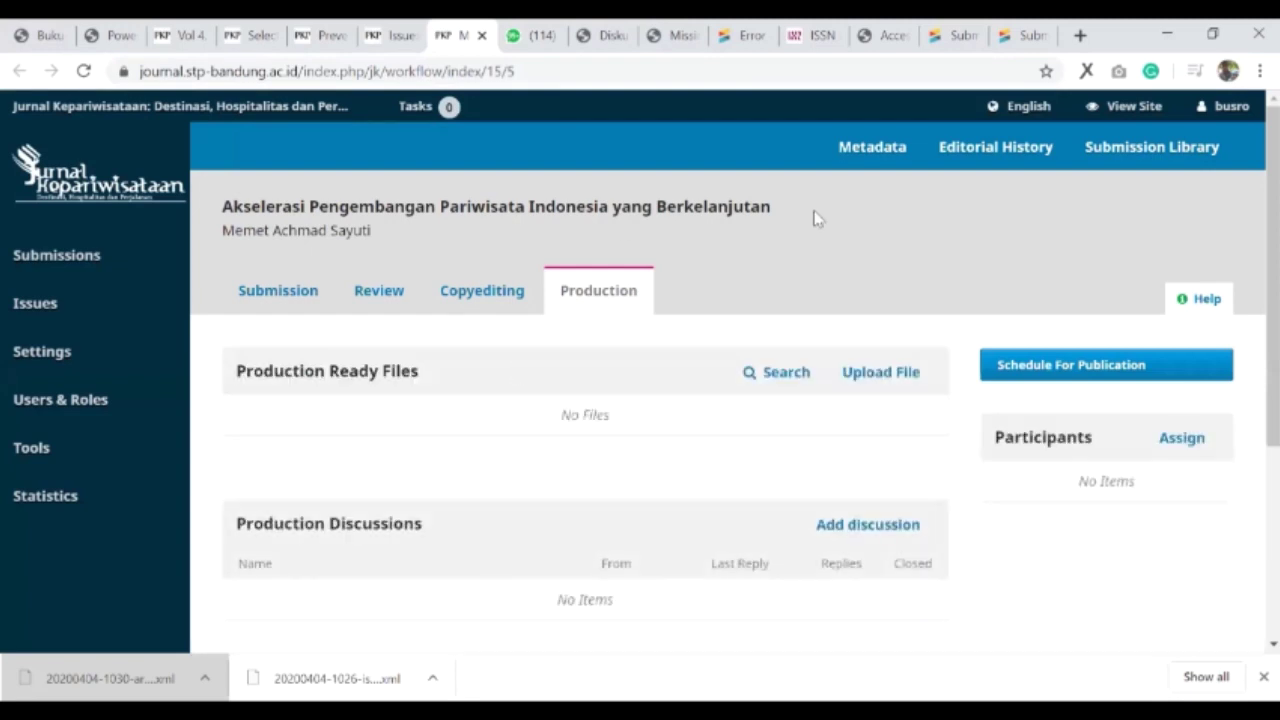
click(870, 156)
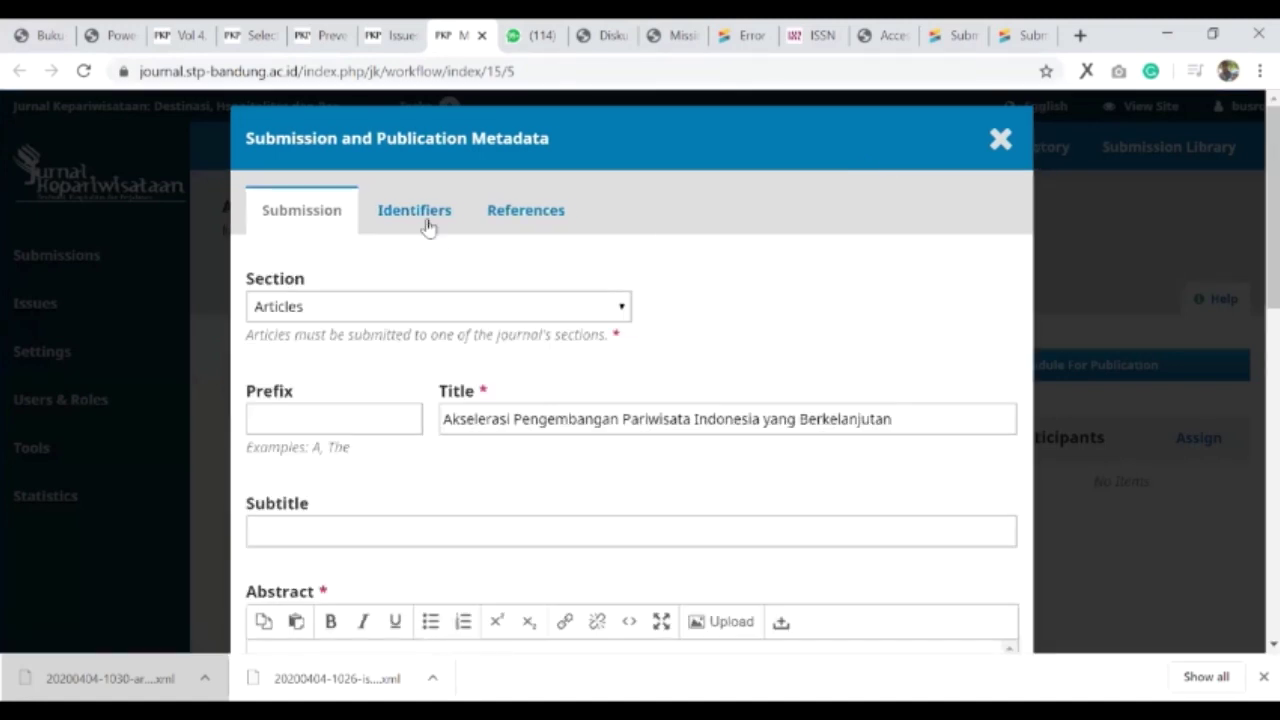
click(425, 221)
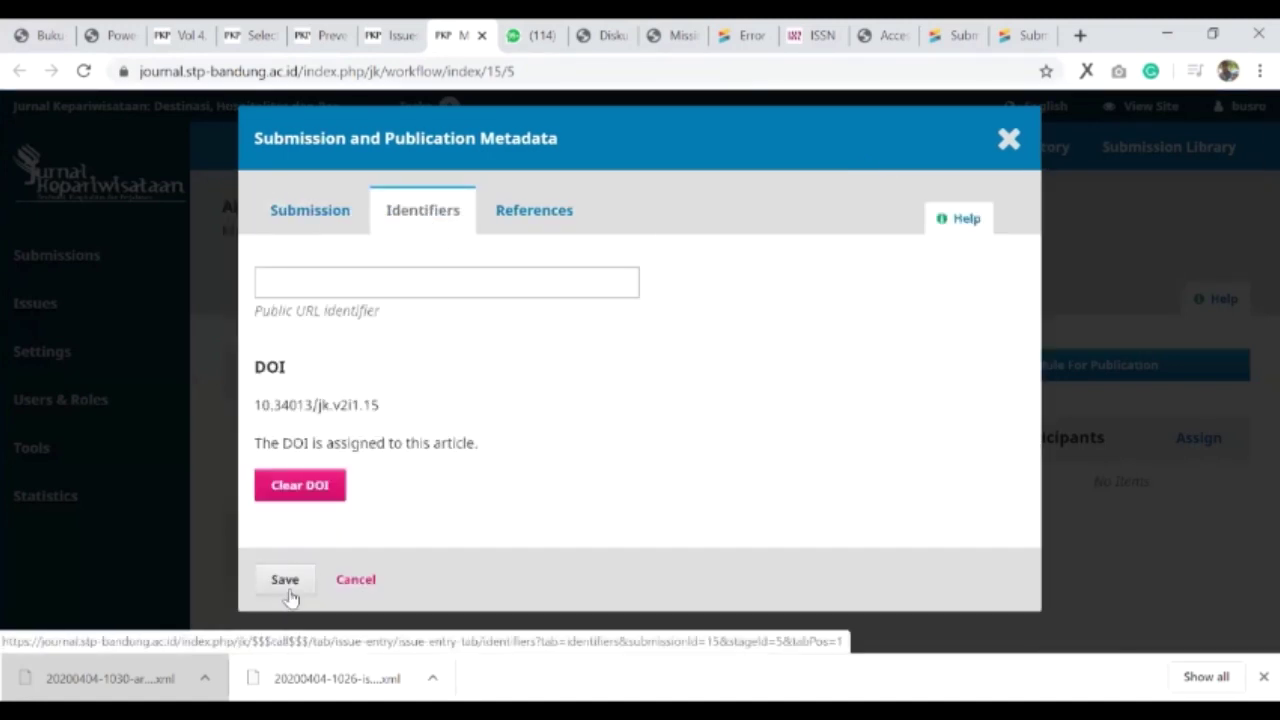
click(285, 585)
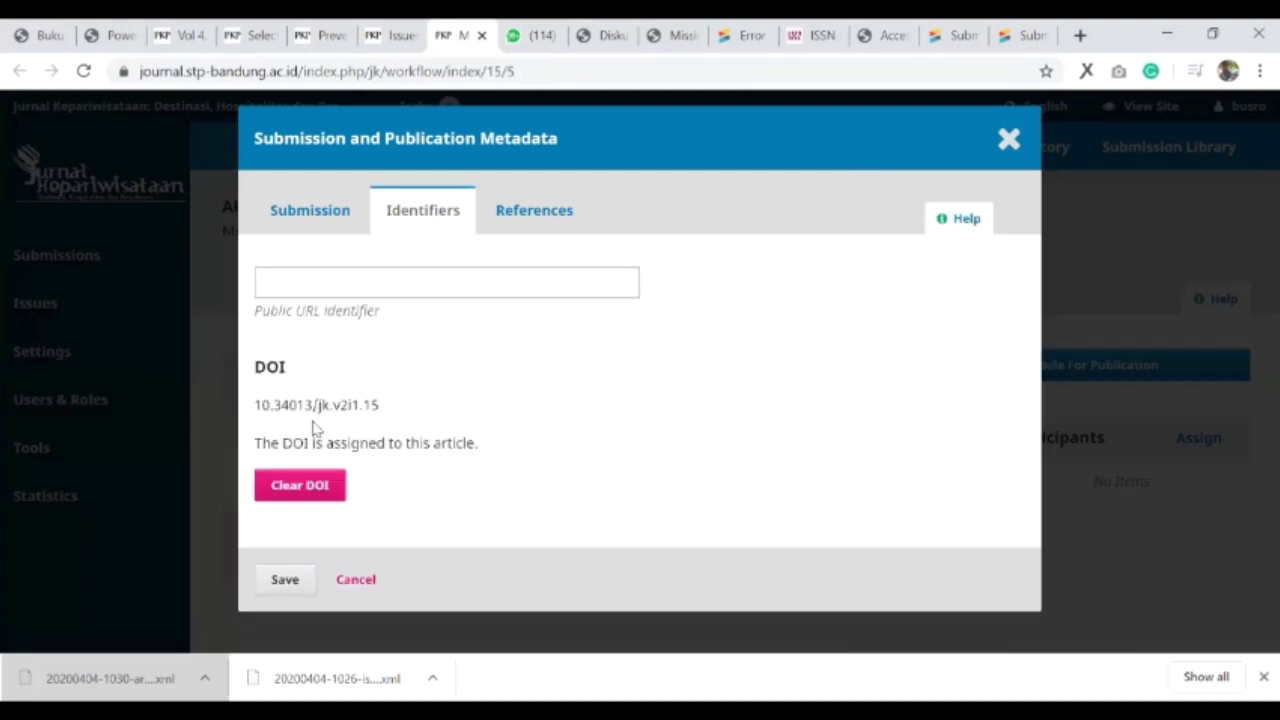
click(1005, 138)
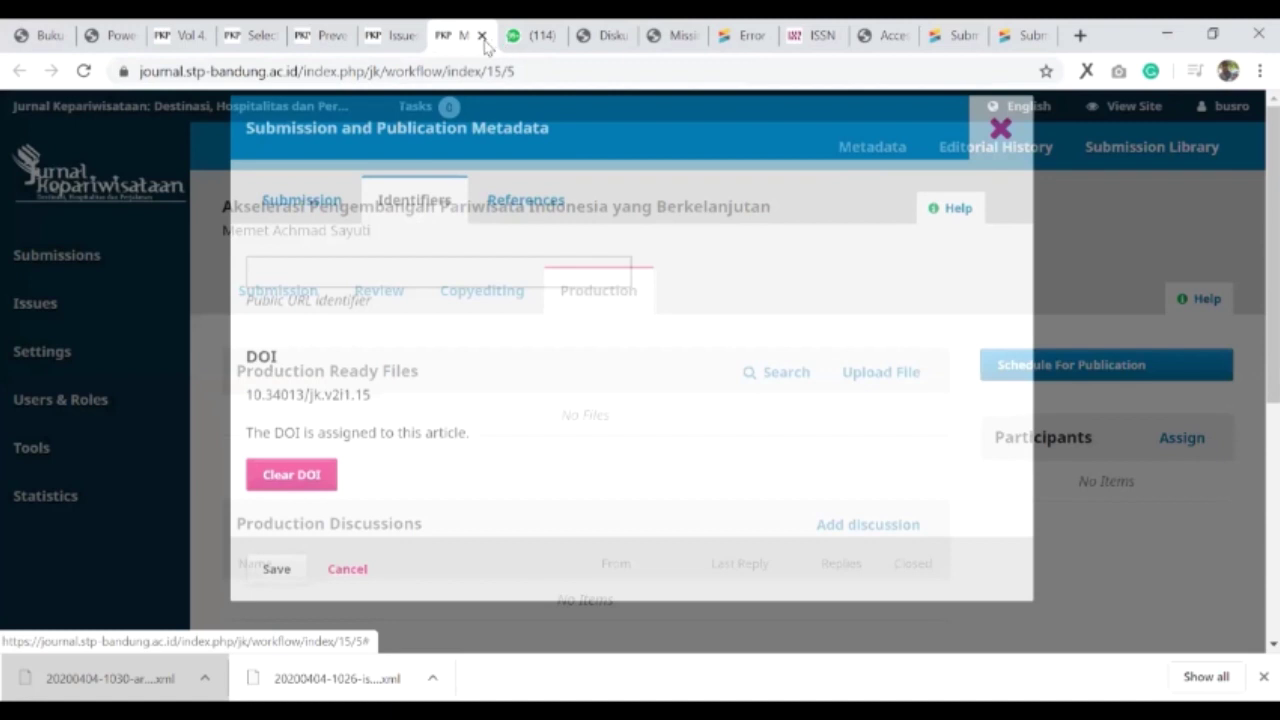
key(ctrl+w)
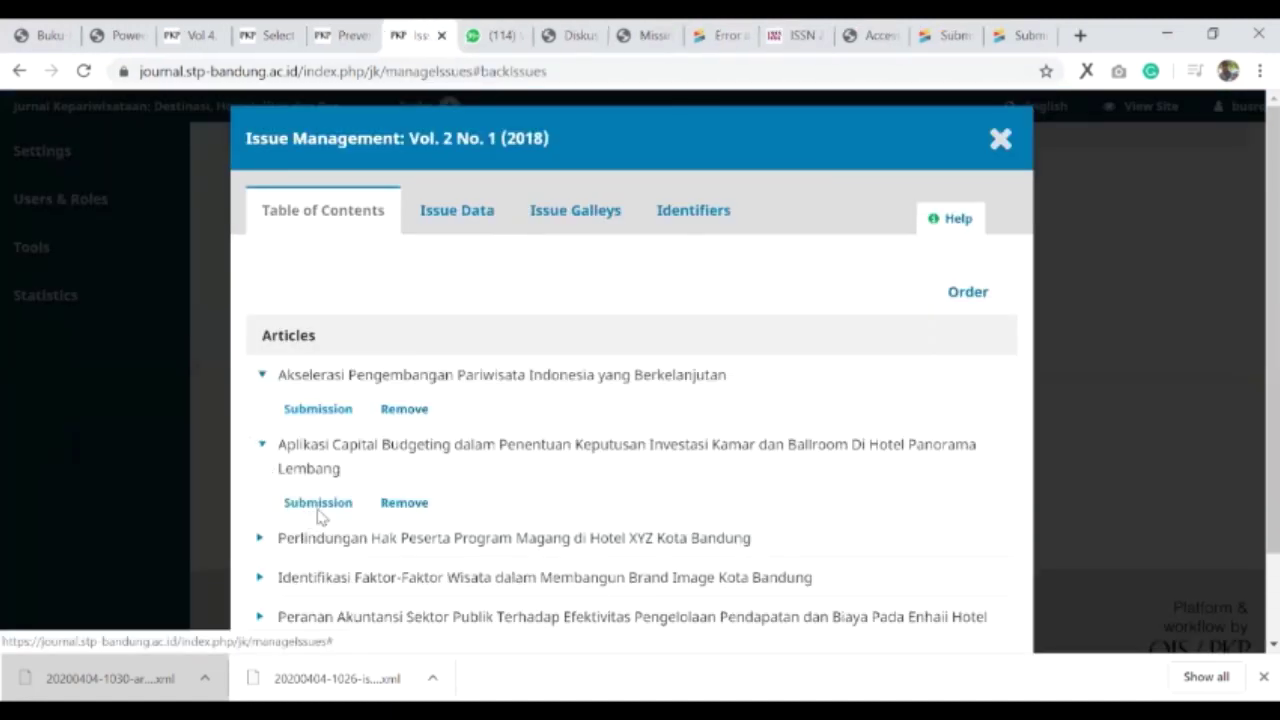
- Confirm the second article, Aplikasi Capital Budgeting, has DOI 10.34013/jk.v2i1.17, back on the issue
right_click(320, 515)
click(360, 523)
key(ctrl+Tab)
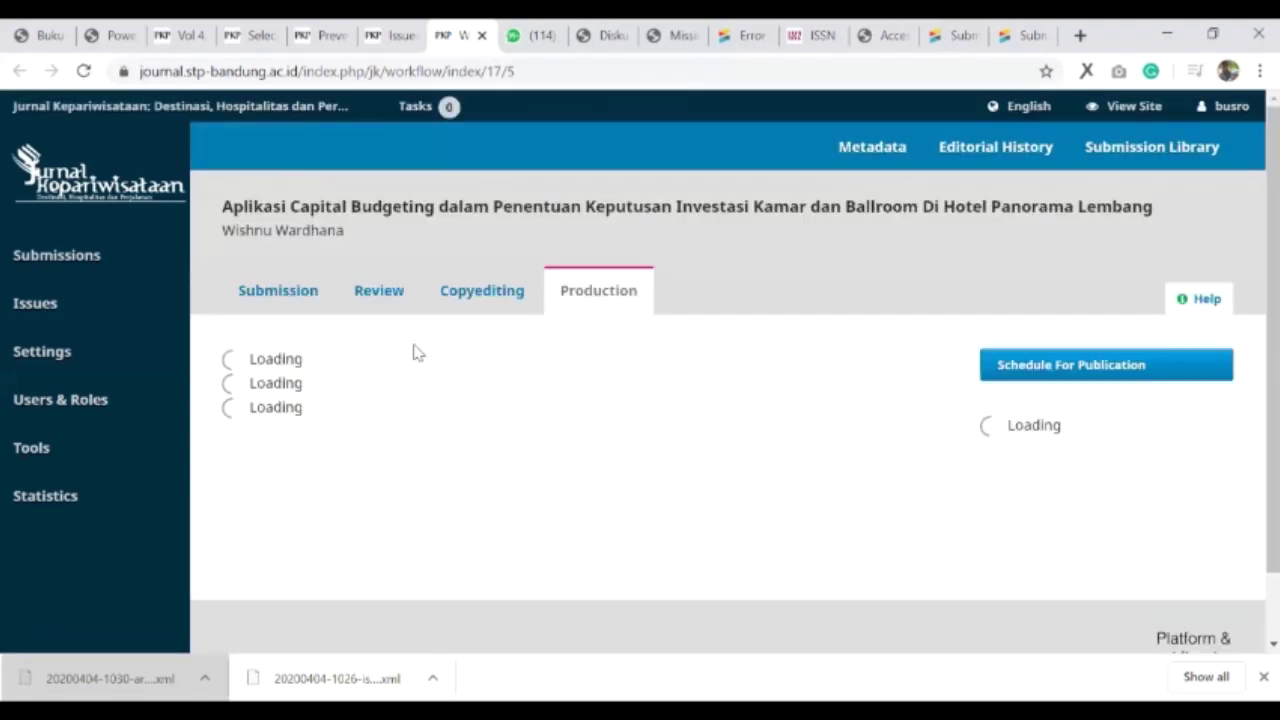
click(897, 160)
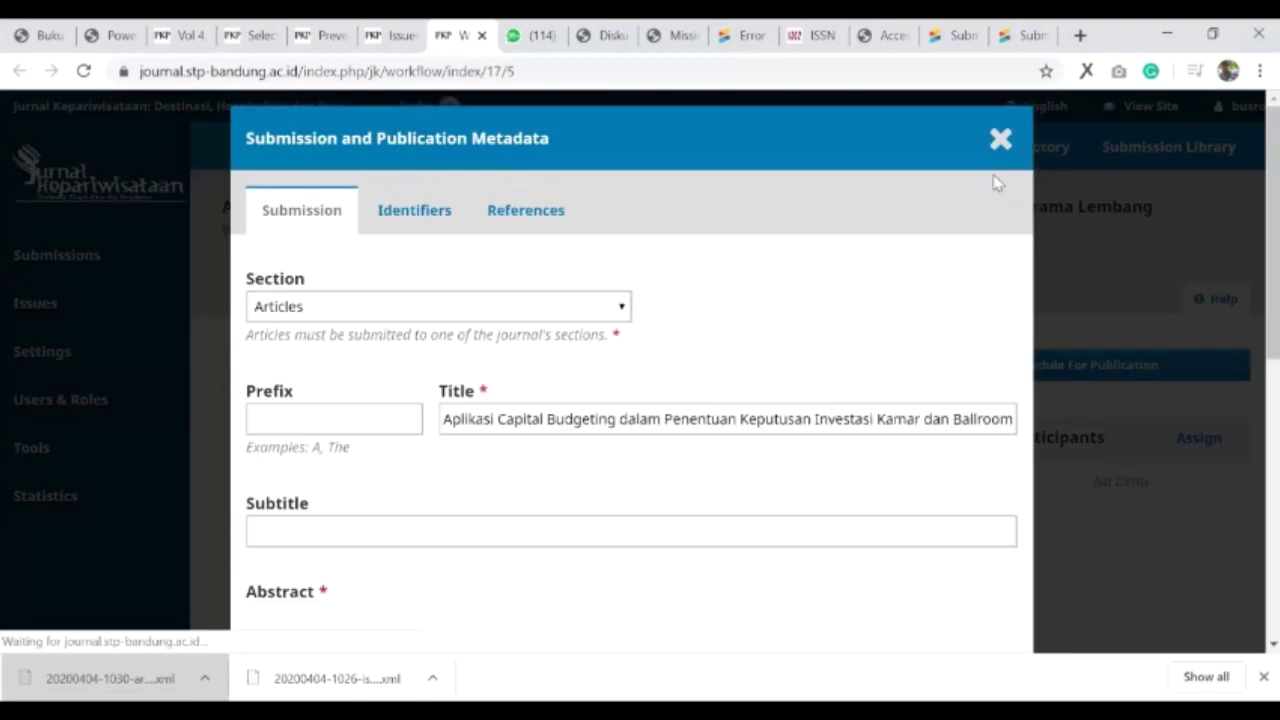
click(400, 208)
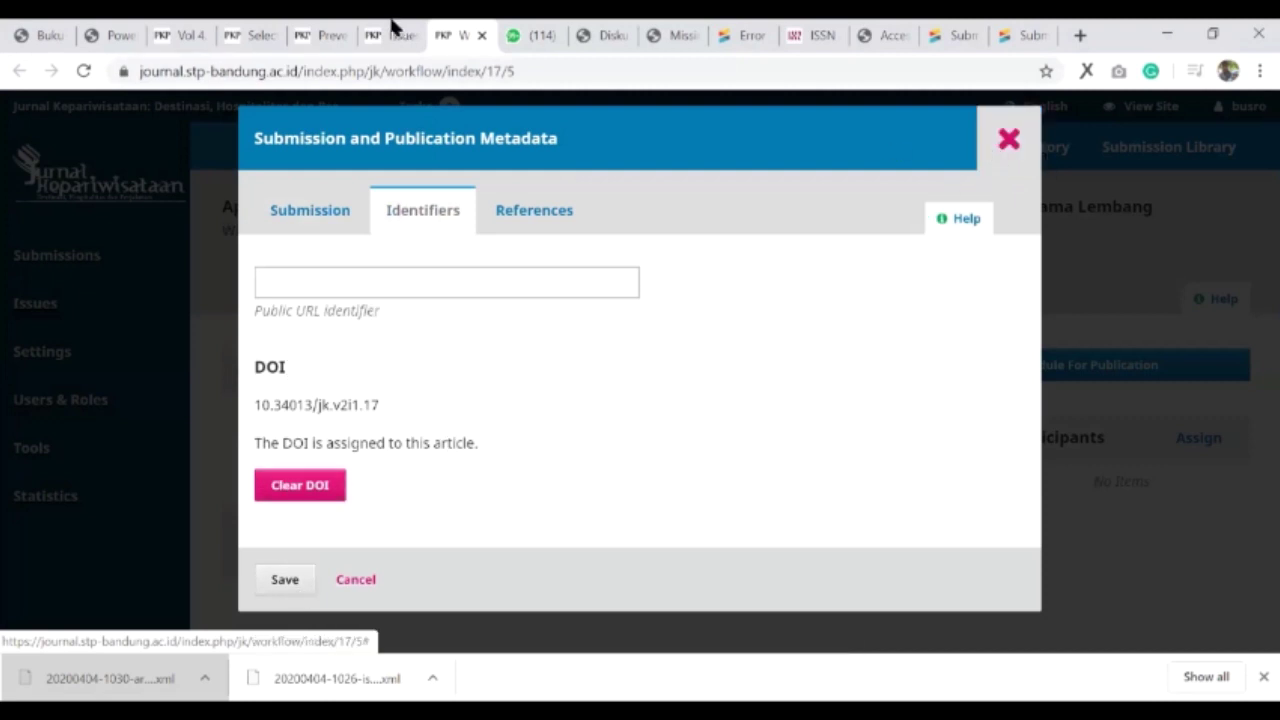
click(1005, 142)
key(ctrl+shift+Tab)
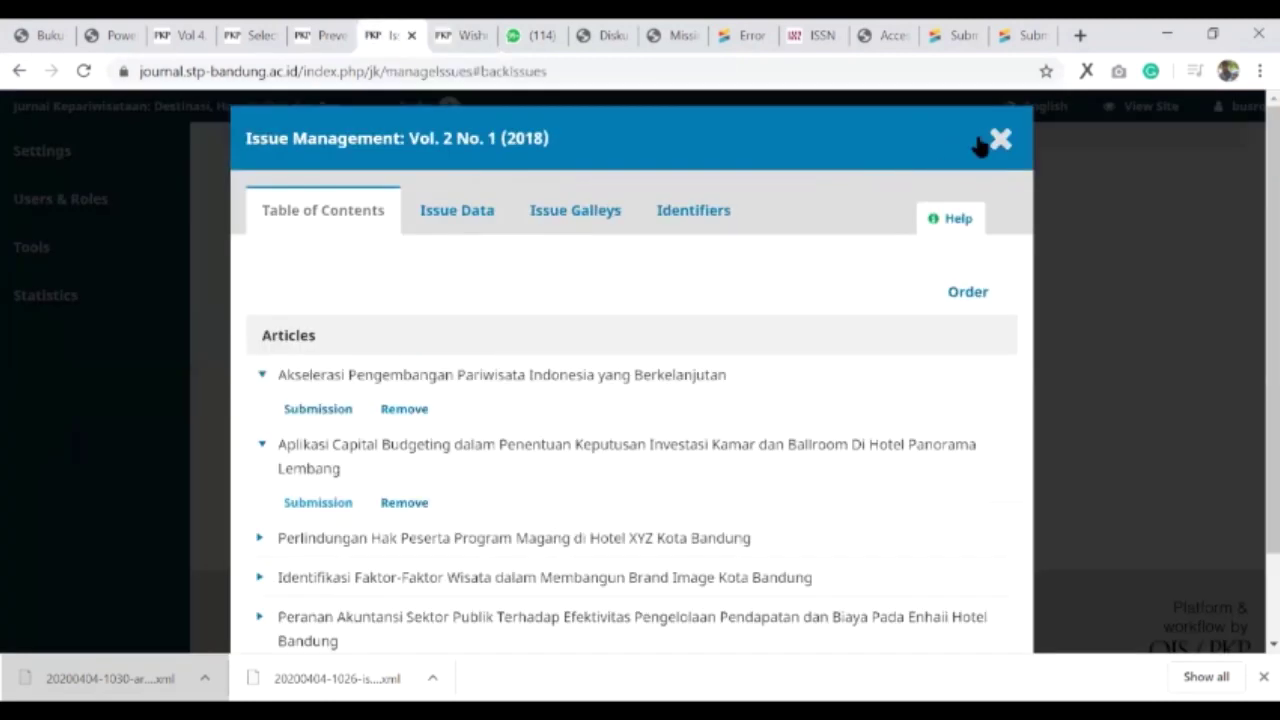
- Close the issue's contents and open the CrossRef XML Export Plugin under Tools > Import/Export
click(980, 142)
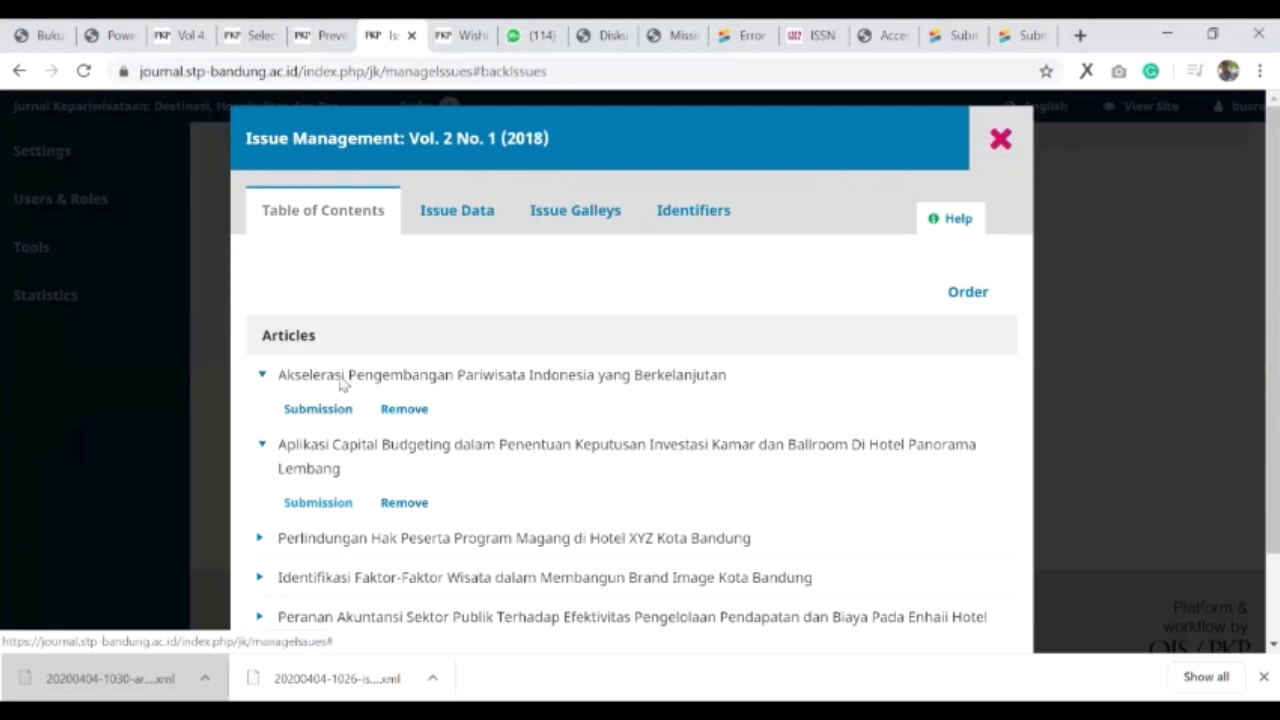
scroll(274, 389, up, 2)
mouse_move(63, 398)
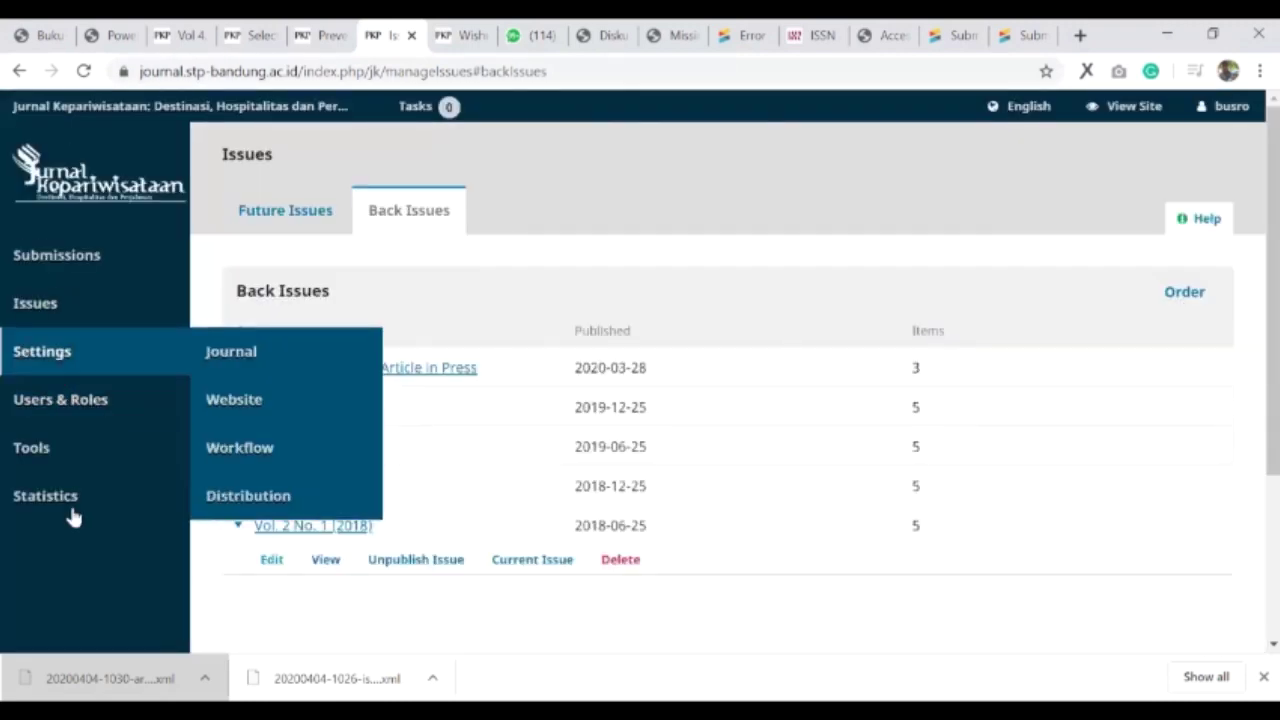
mouse_move(69, 455)
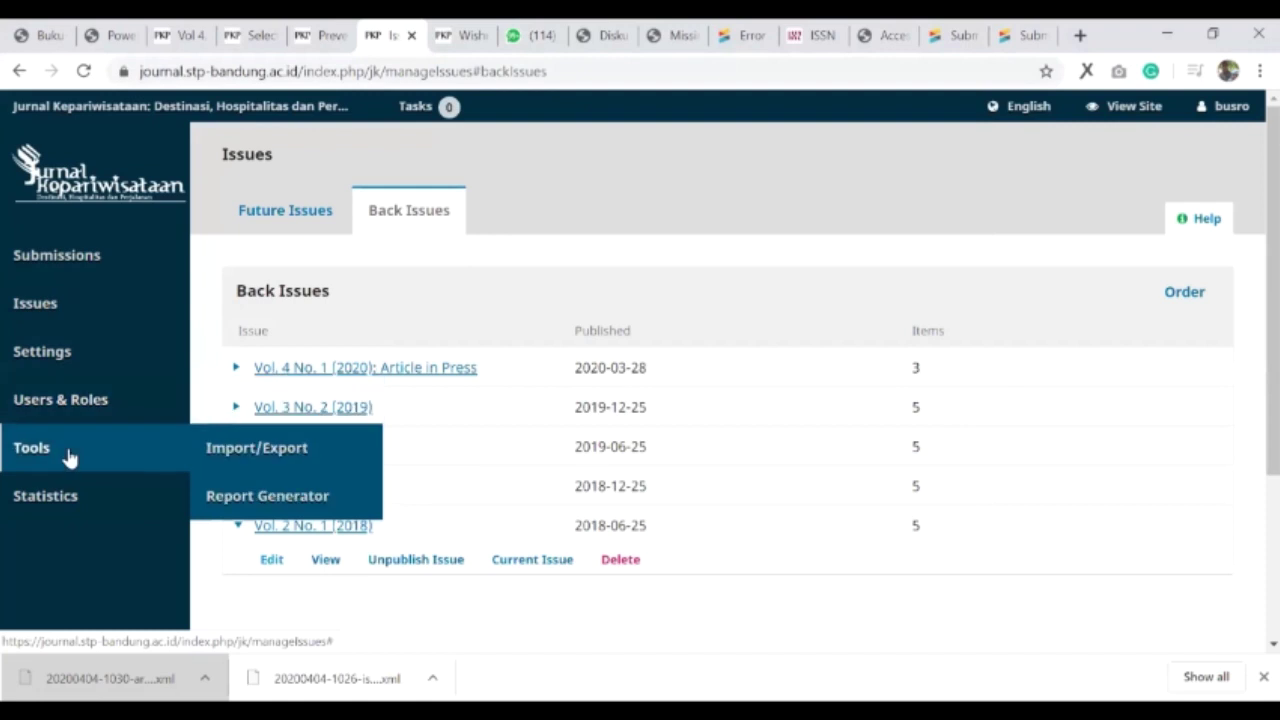
click(296, 459)
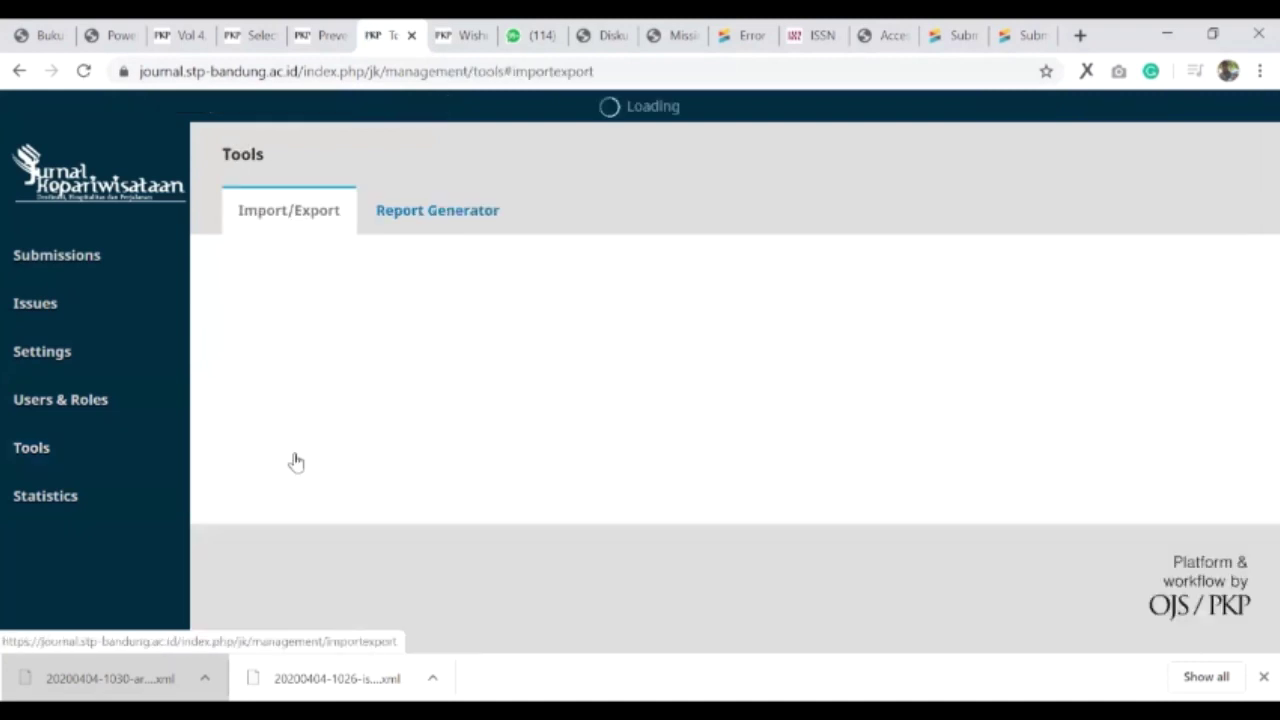
scroll(386, 434, down, 1)
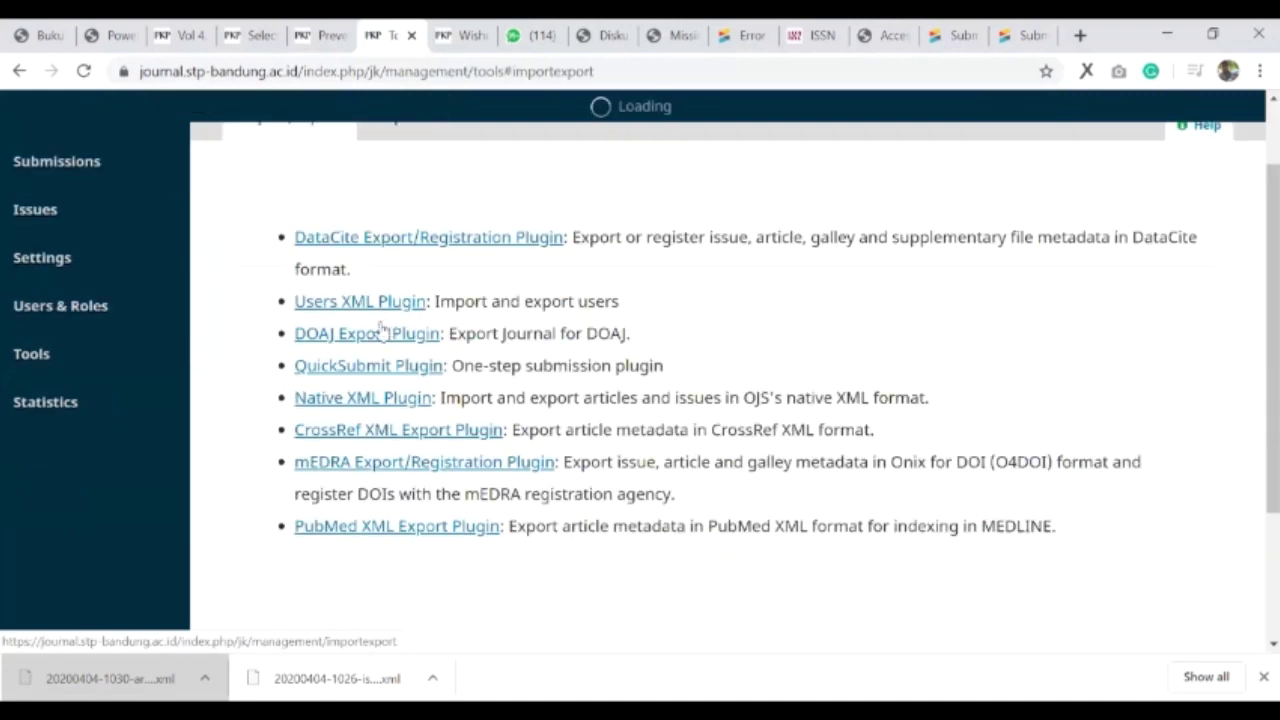
scroll(381, 330, down, 1)
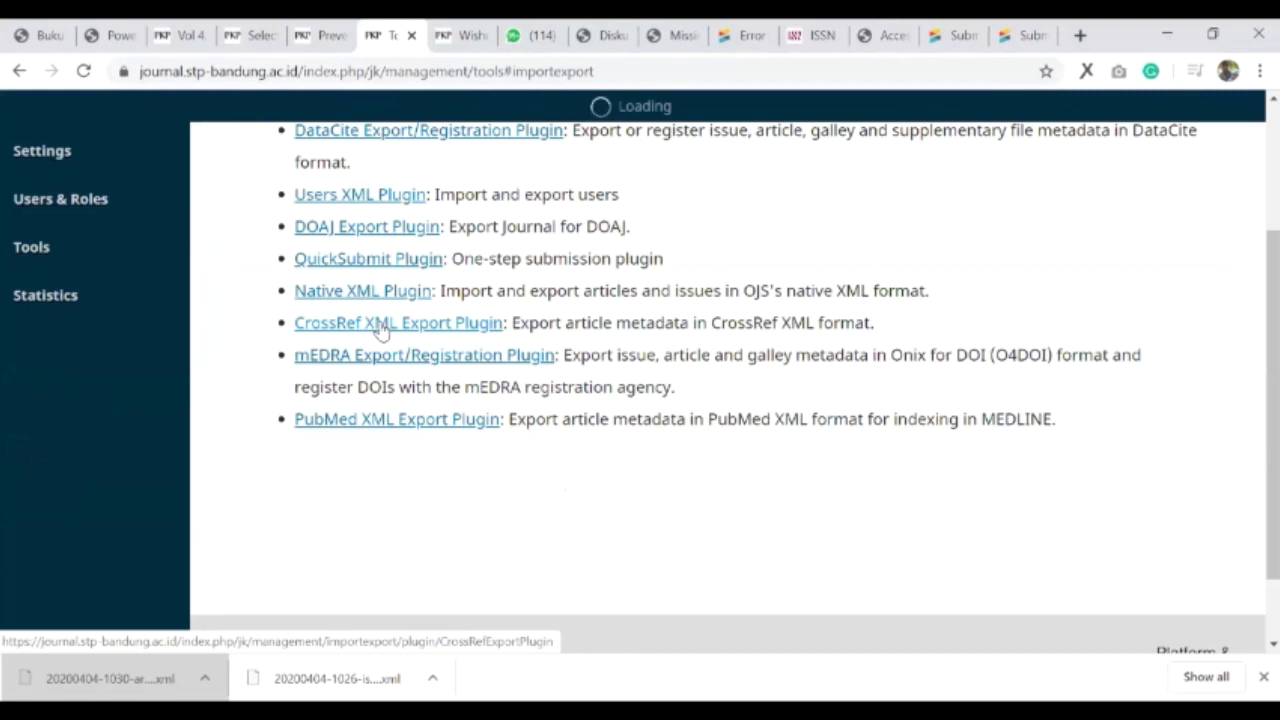
click(381, 330)
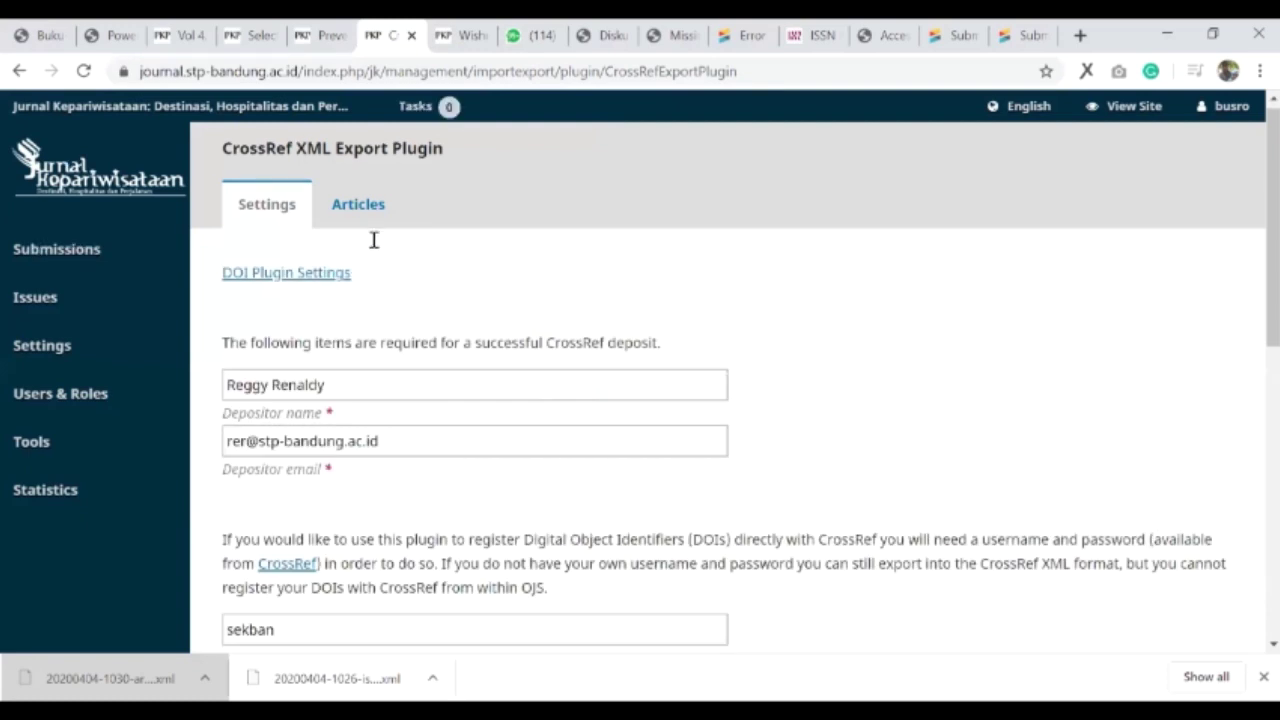
- Show the plugin's Articles list, topped by Vol. 4 No. 1 (2020) items still Not Deposited
scroll(414, 229, down, 1)
scroll(351, 223, up, 1)
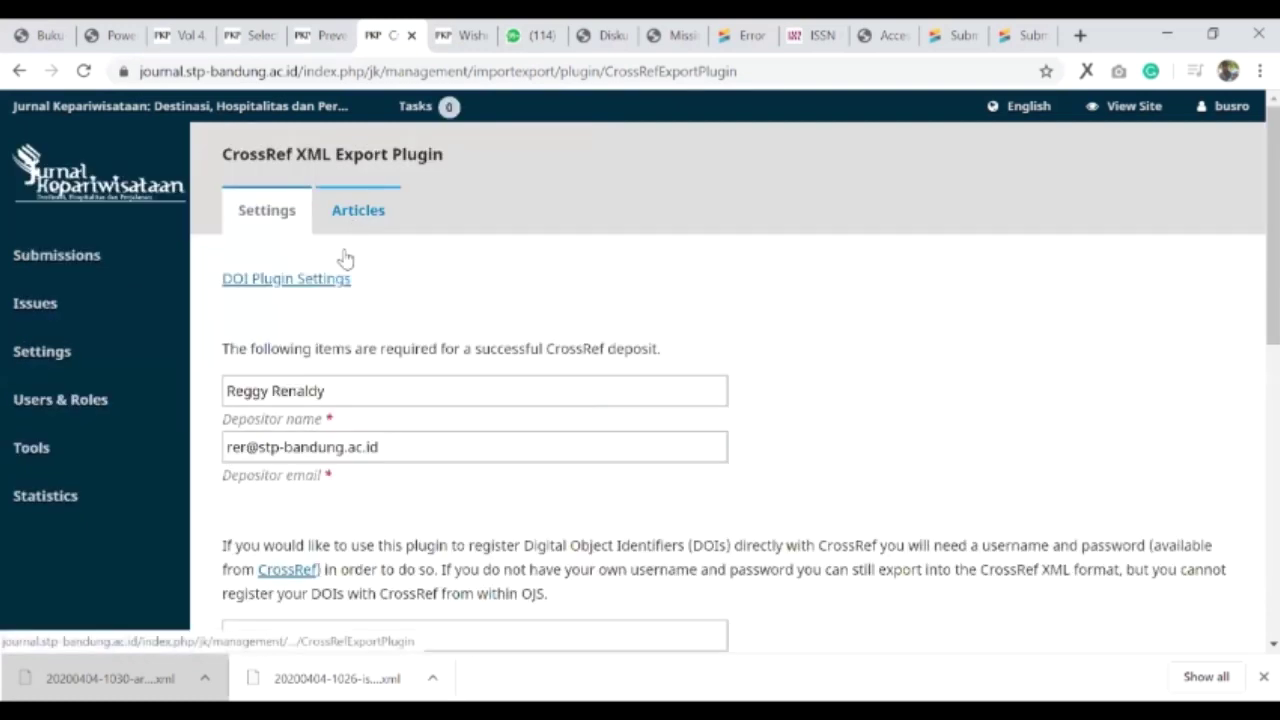
scroll(283, 500, down, 3)
scroll(352, 289, up, 2)
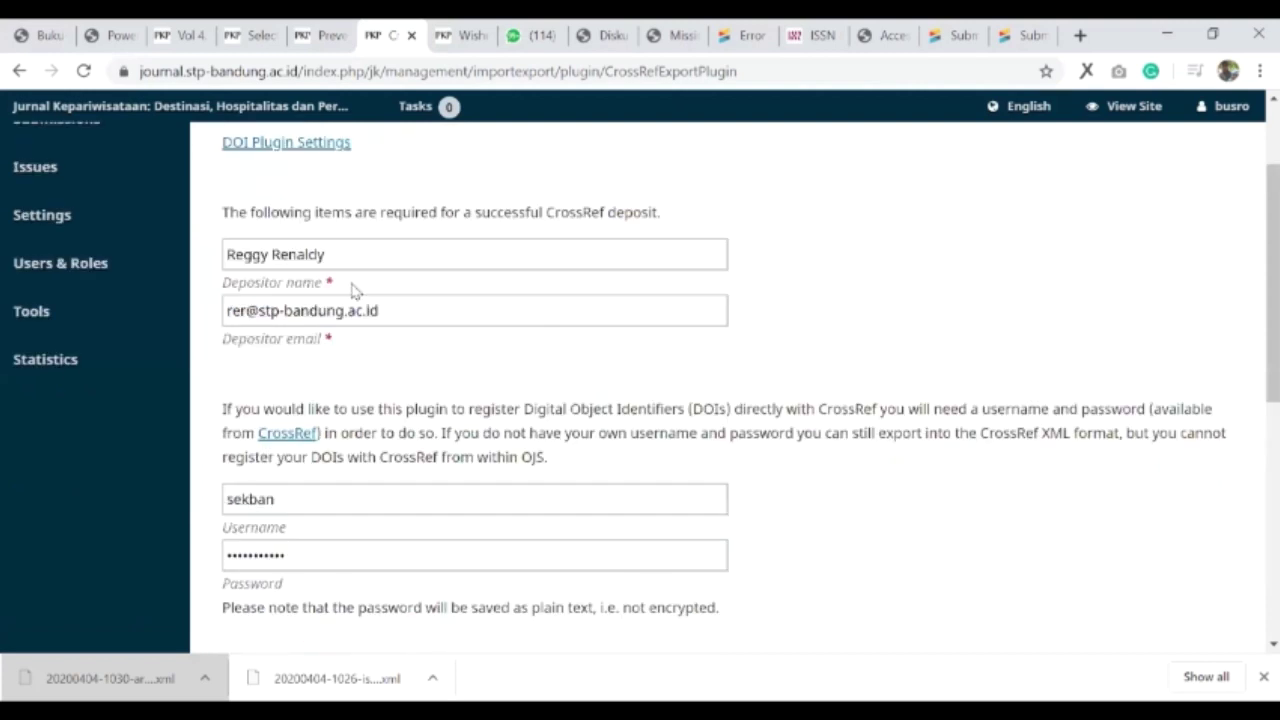
scroll(346, 226, up, 1)
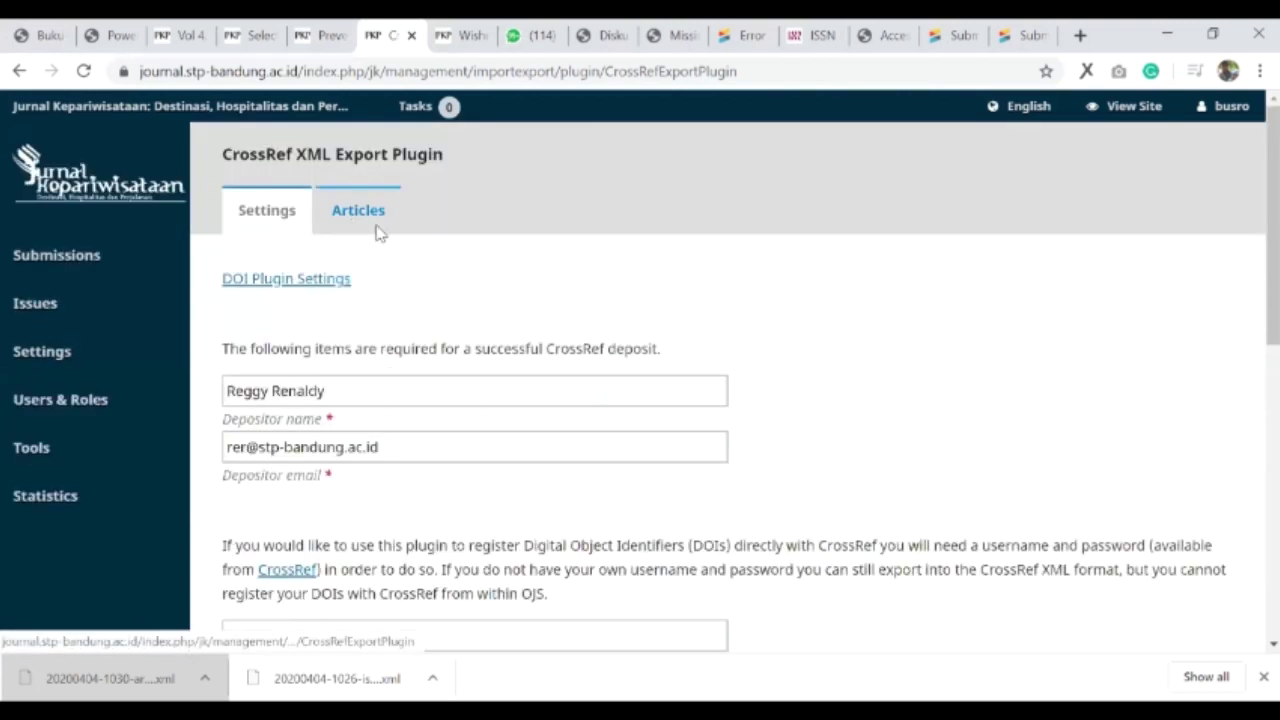
click(360, 211)
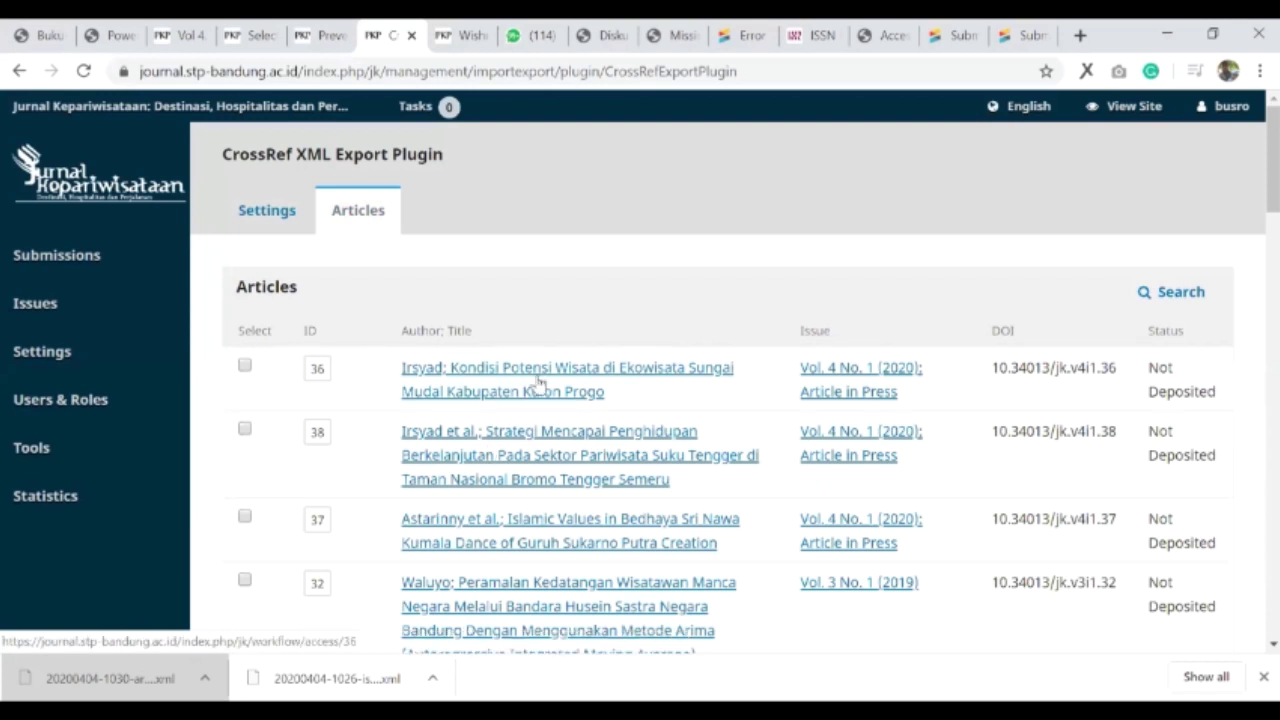
scroll(430, 458, down, 1)
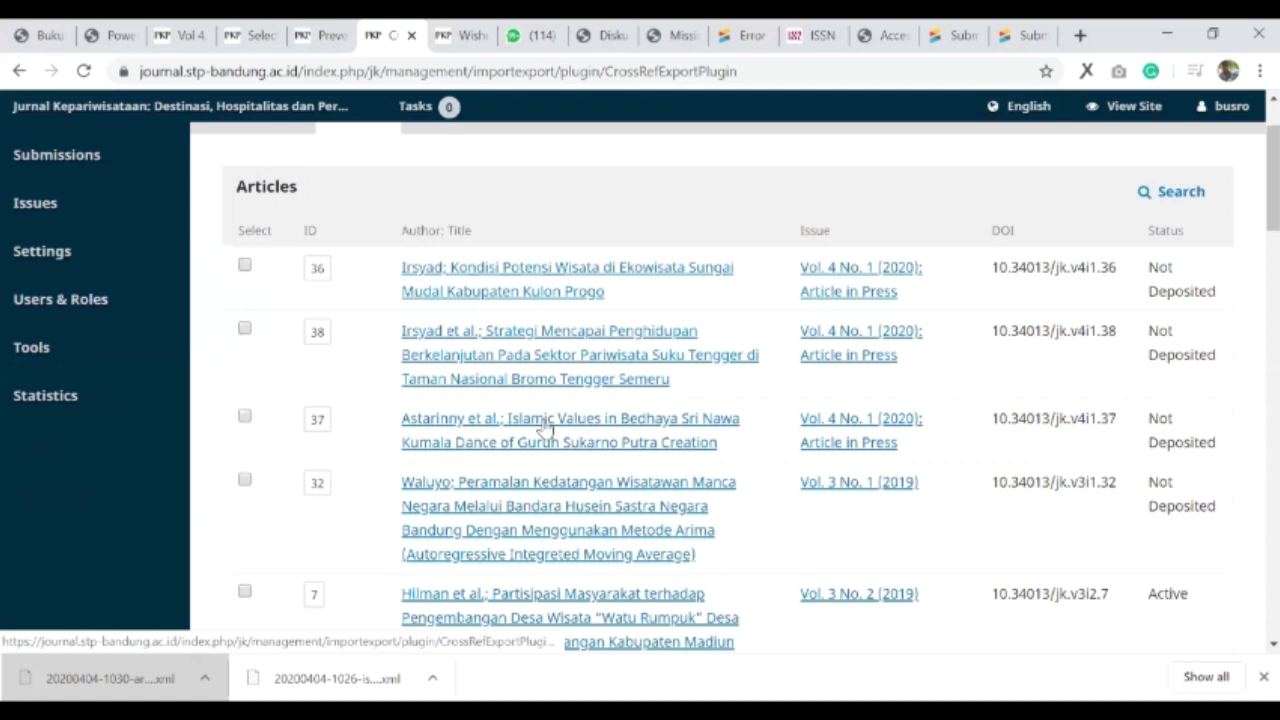
scroll(533, 470, down, 5)
scroll(530, 466, down, 3)
scroll(530, 470, up, 3)
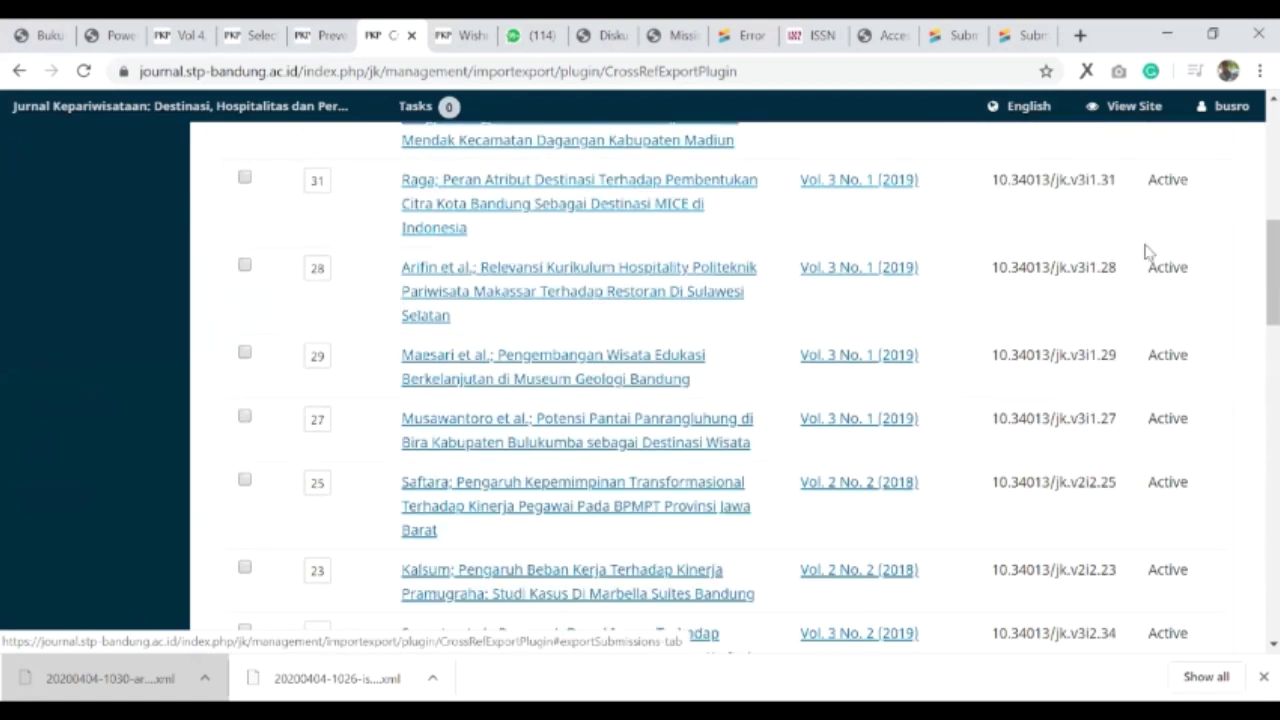
scroll(1150, 290, up, 7)
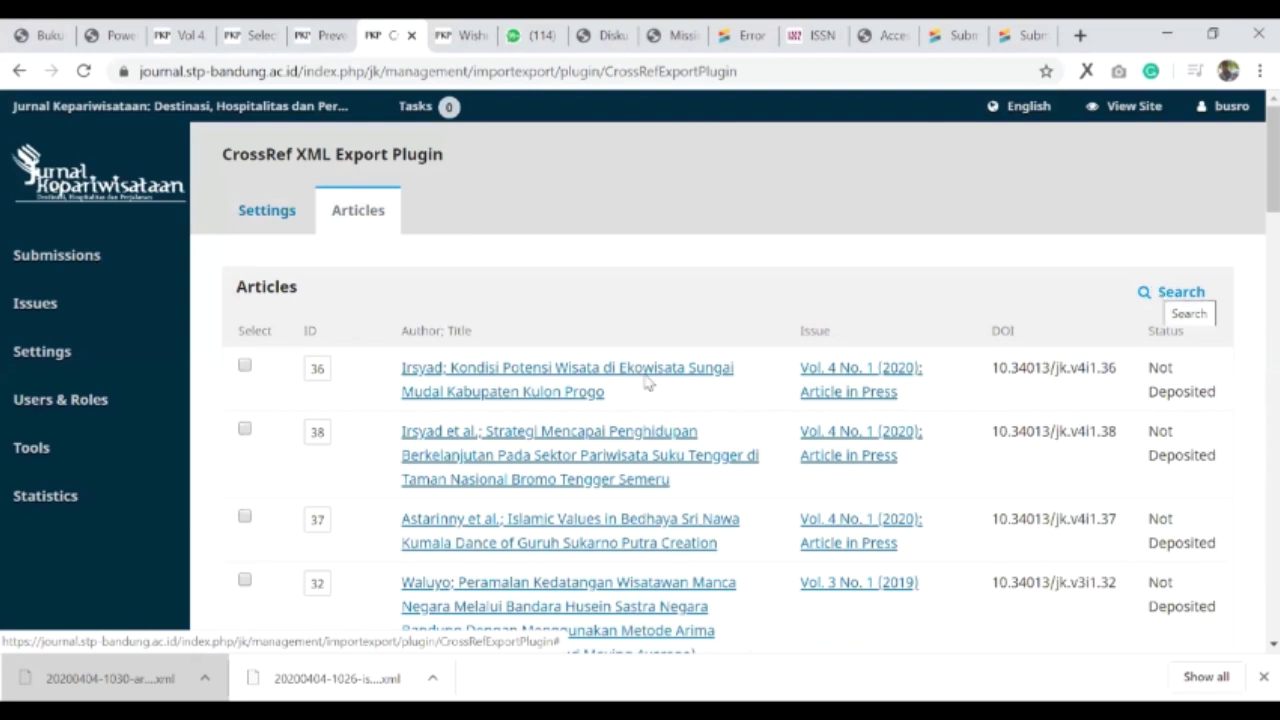
- Filter articles to Vol. 4 No. 1 (2020): Article in Press and tick articles 36, 38 and 37
click(425, 387)
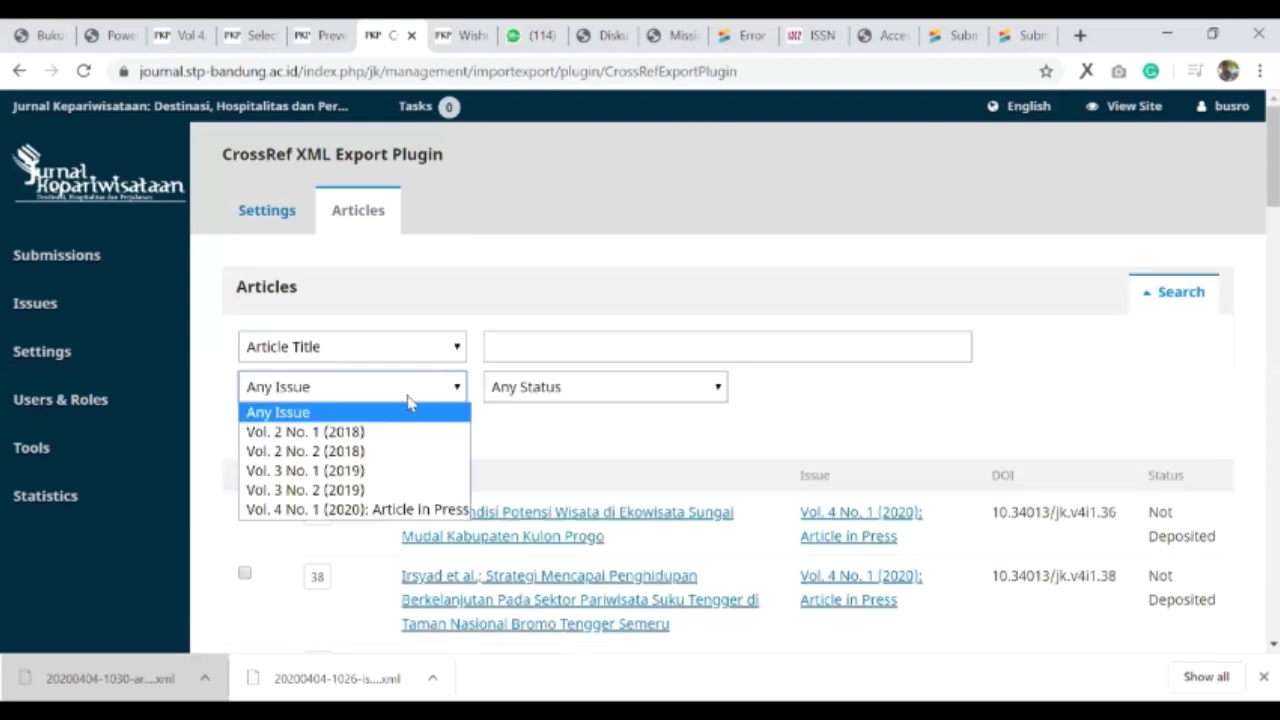
click(340, 509)
click(295, 437)
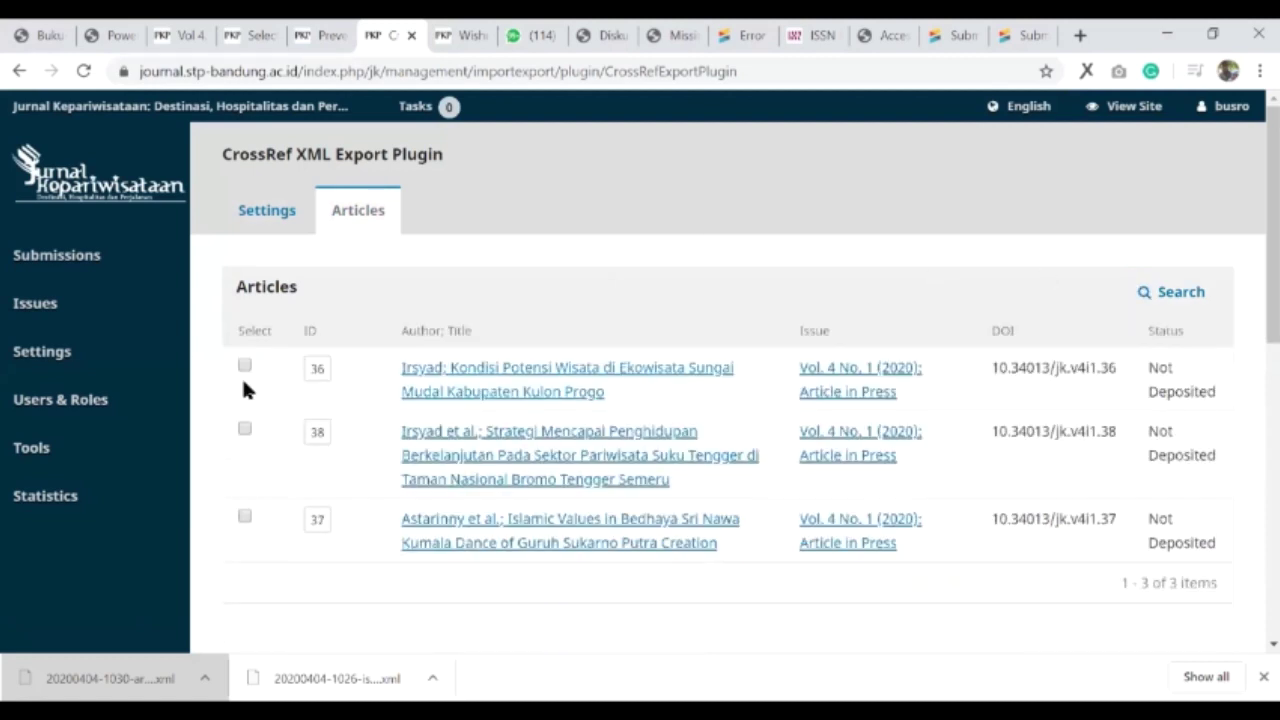
click(245, 367)
click(245, 430)
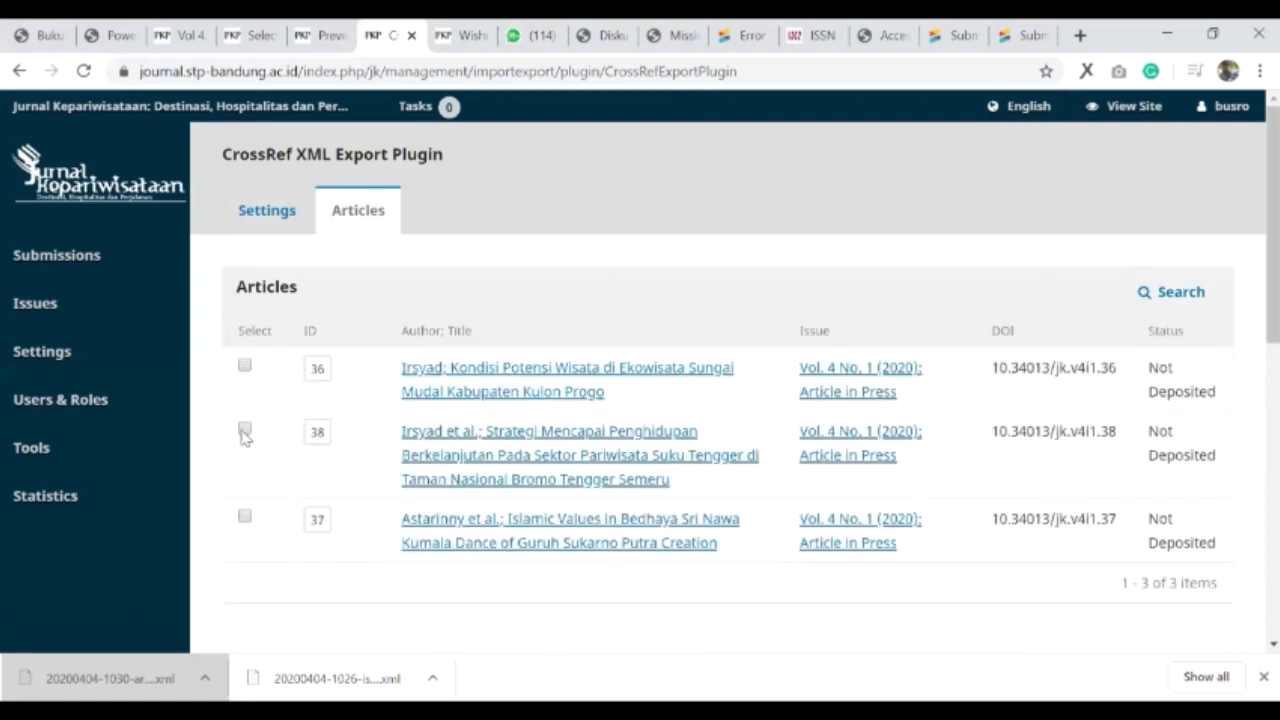
click(245, 517)
scroll(300, 464, down, 1)
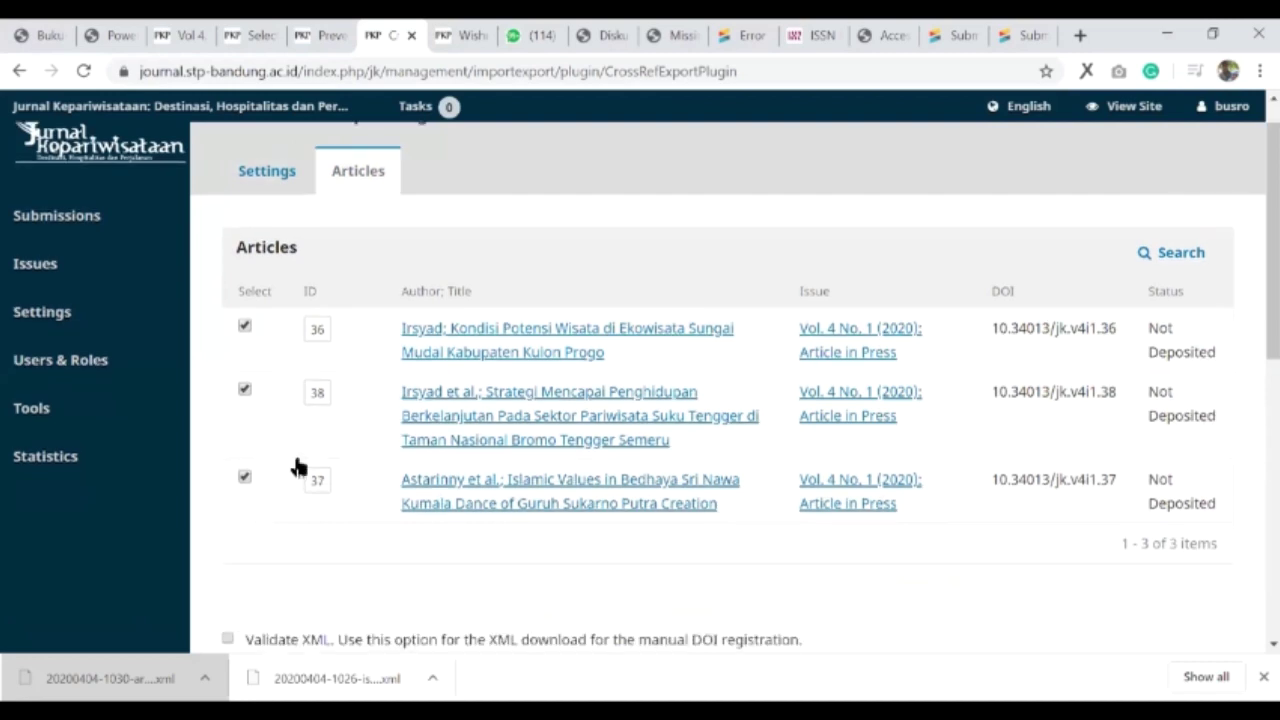
scroll(297, 466, down, 3)
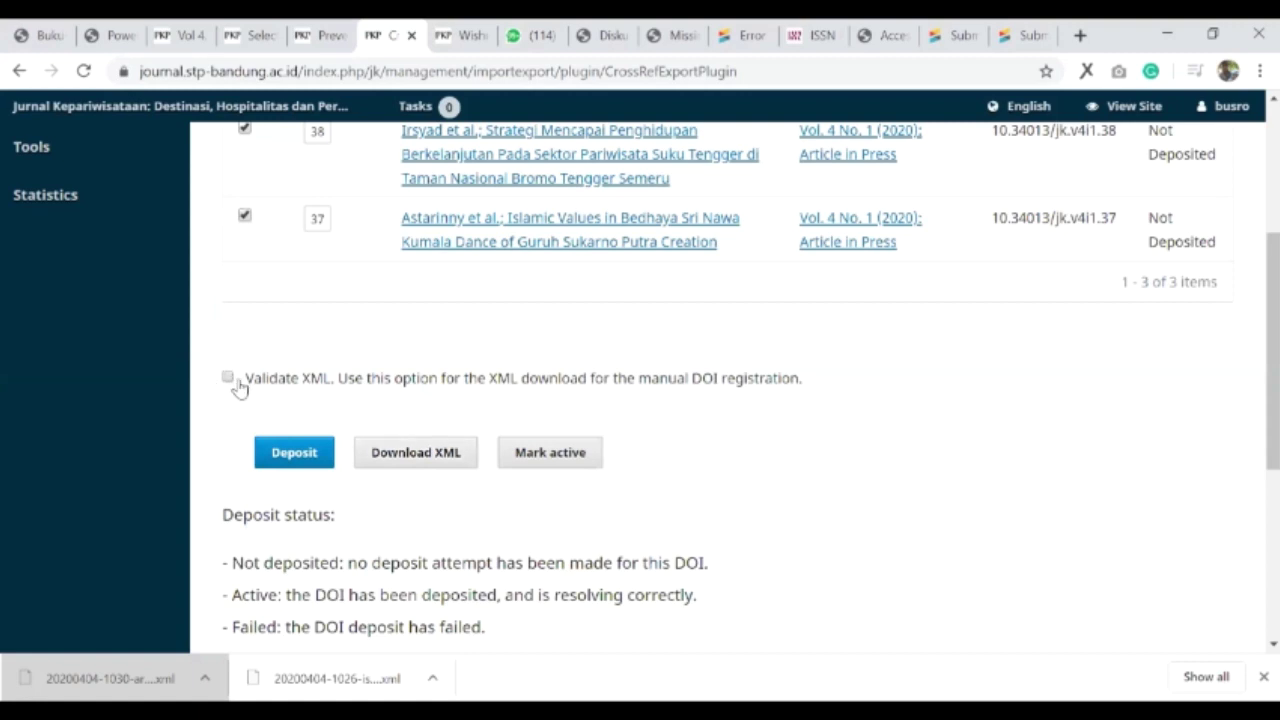
- Download the ticked articles as CrossRef XML and save the file to Downloads
click(415, 453)
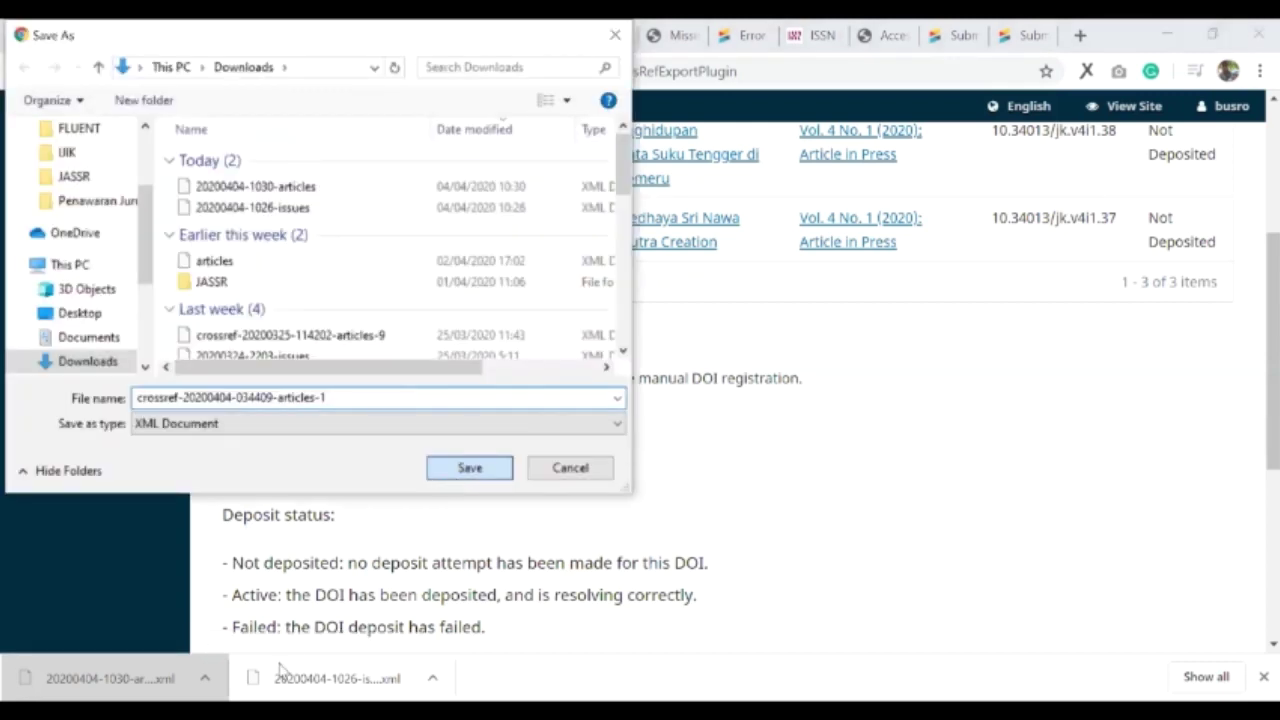
click(447, 471)
click(955, 35)
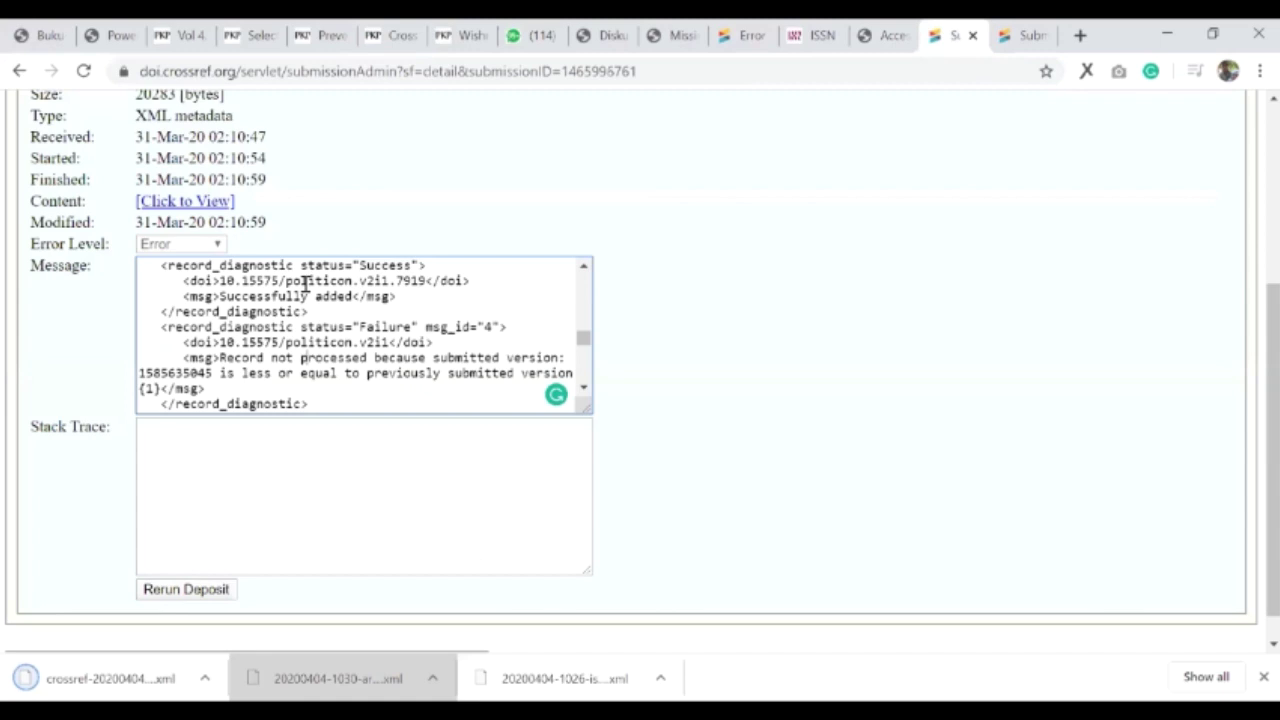
- Attach the downloaded crossref articles-1 XML as a Metadata submission in Crossref's upload form
scroll(230, 230, up, 3)
click(181, 230)
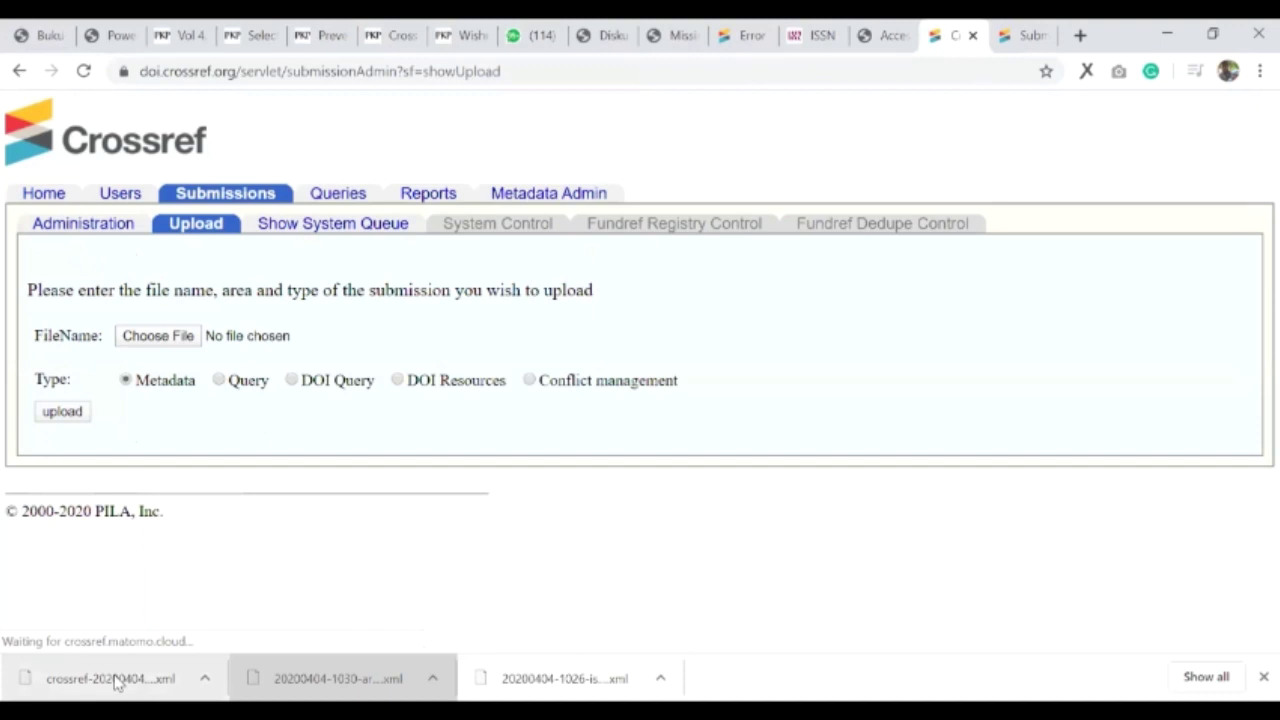
drag(115, 681, 217, 336)
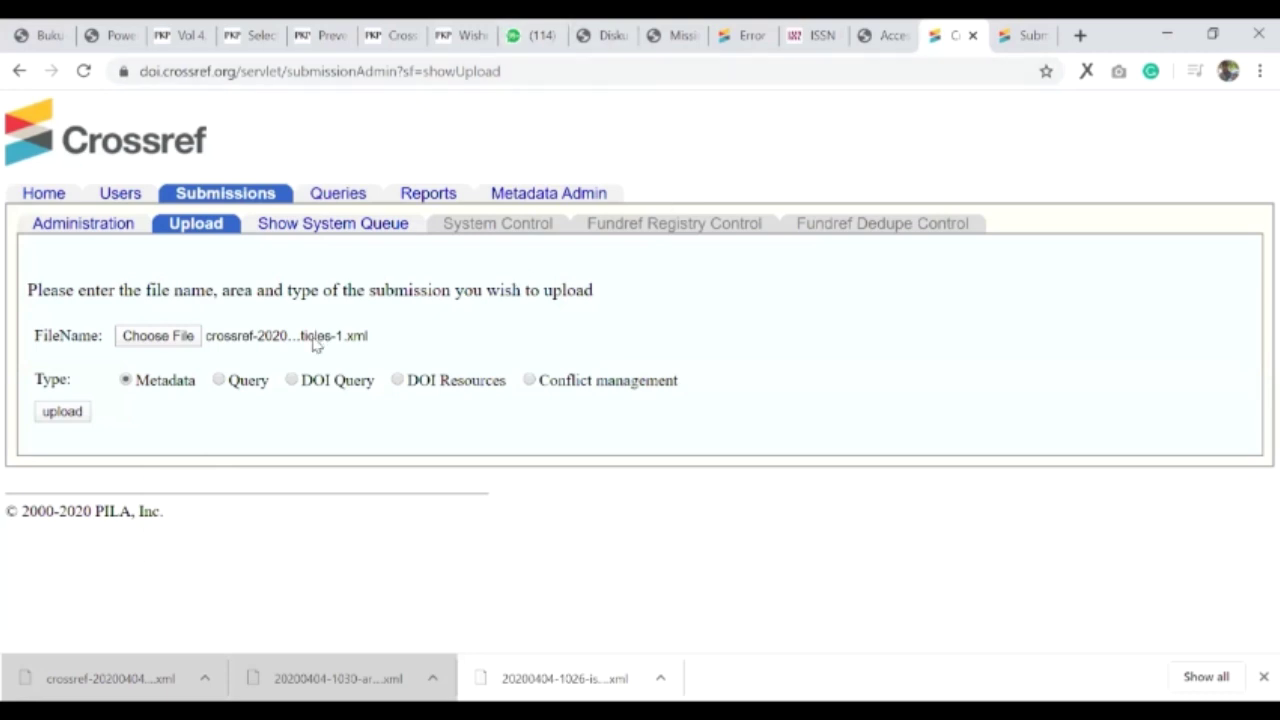
click(322, 35)
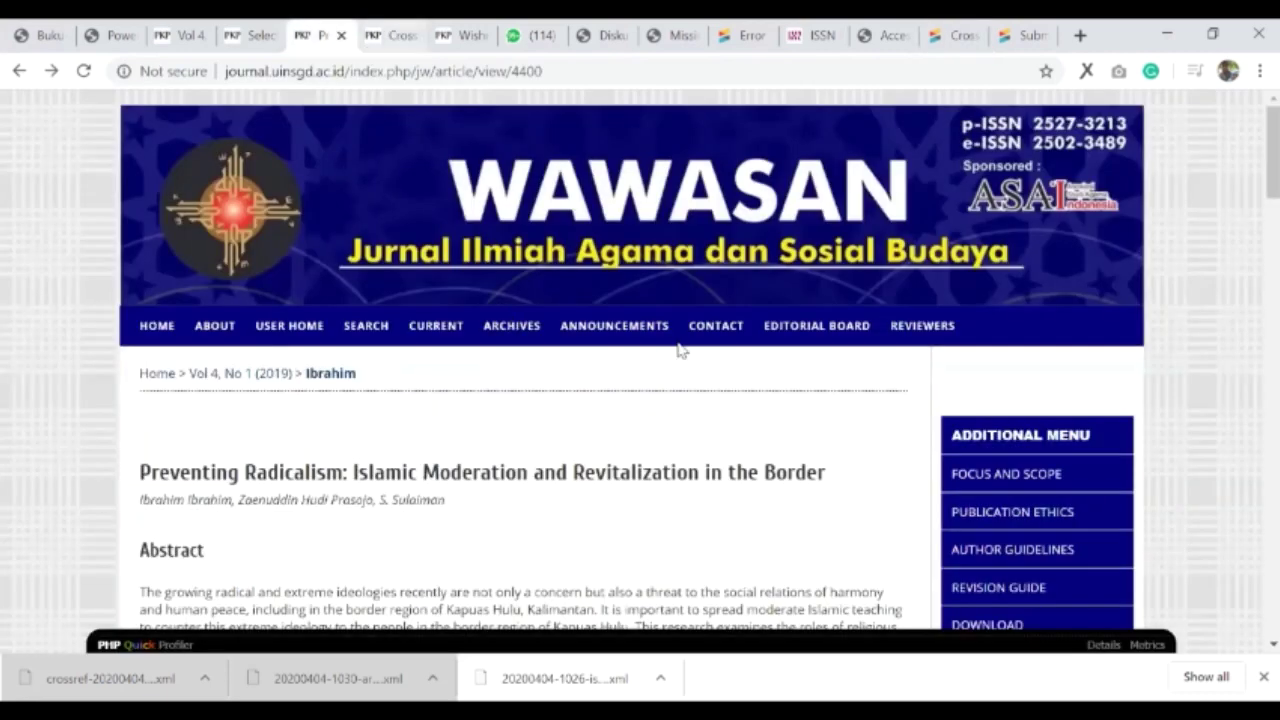
- Check that all three exported articles' statuses in the export plugin still read Not Deposited
key(ctrl+Tab)
scroll(1140, 370, up, 4)
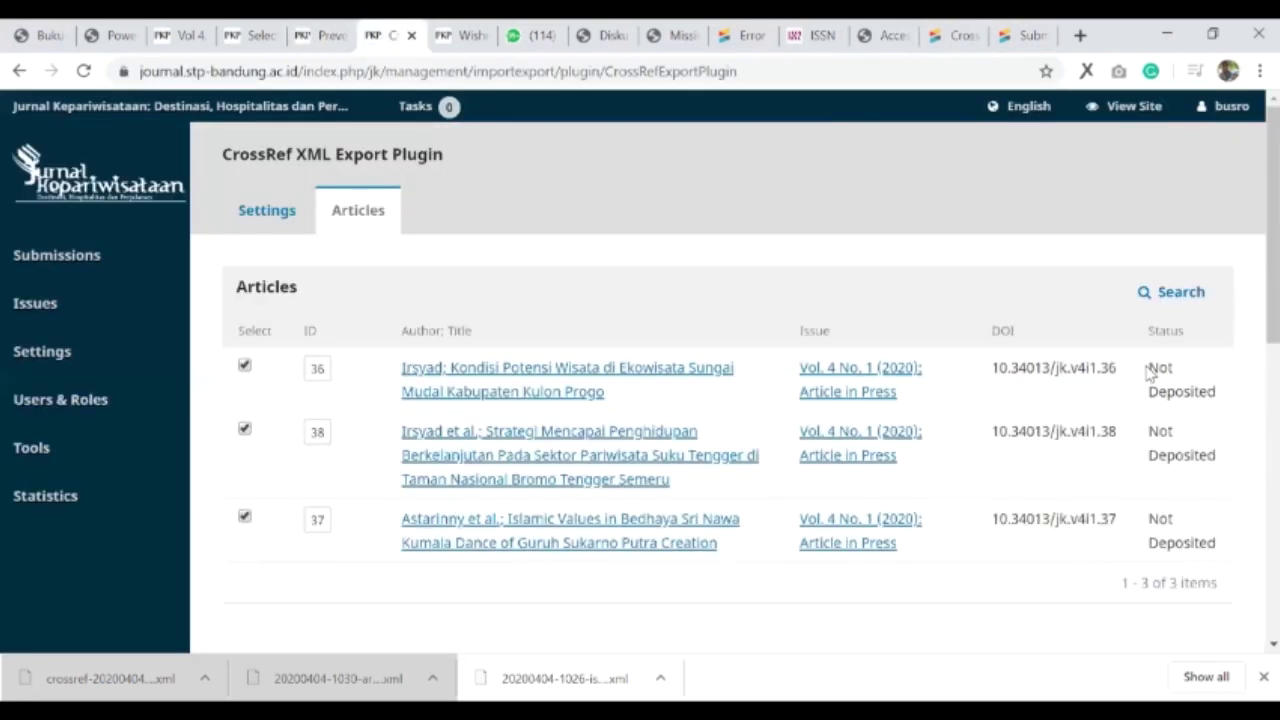
triple_click(1222, 391)
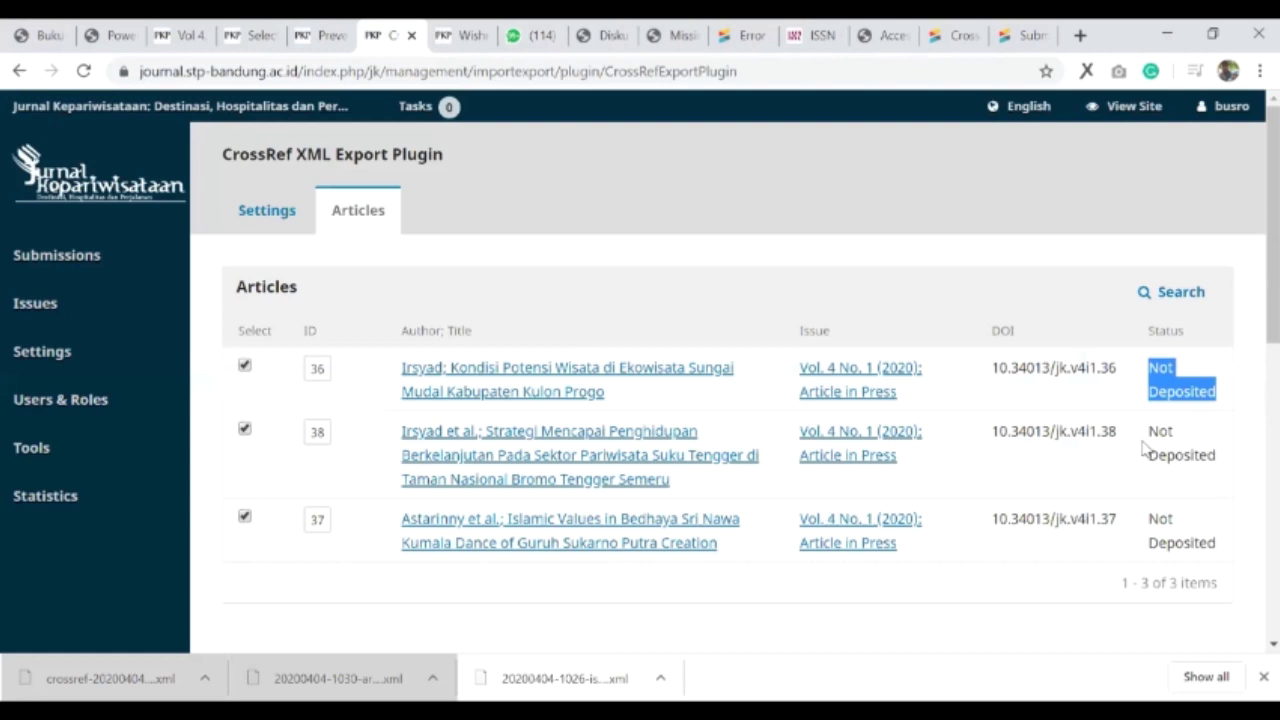
triple_click(1234, 443)
drag(1148, 519, 1215, 541)
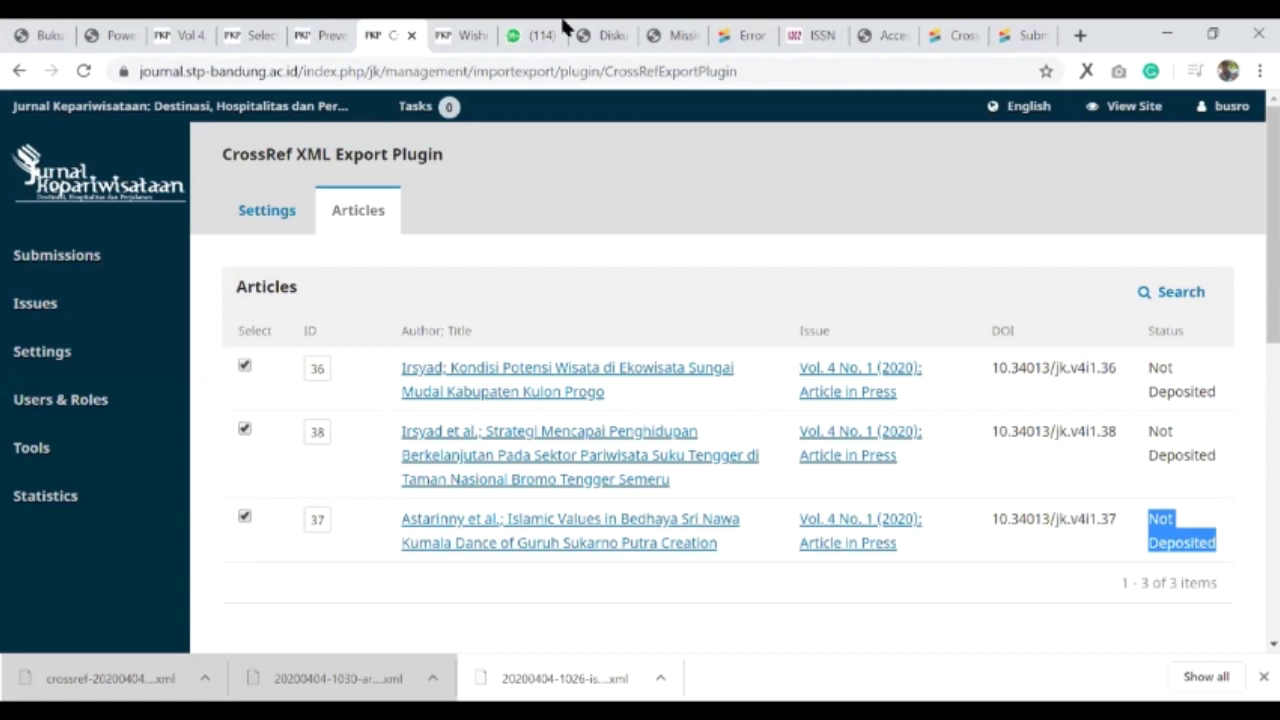
- Open Crossref's submissions list, now showing 804 deposits with the new metadata deposit on top
click(1022, 35)
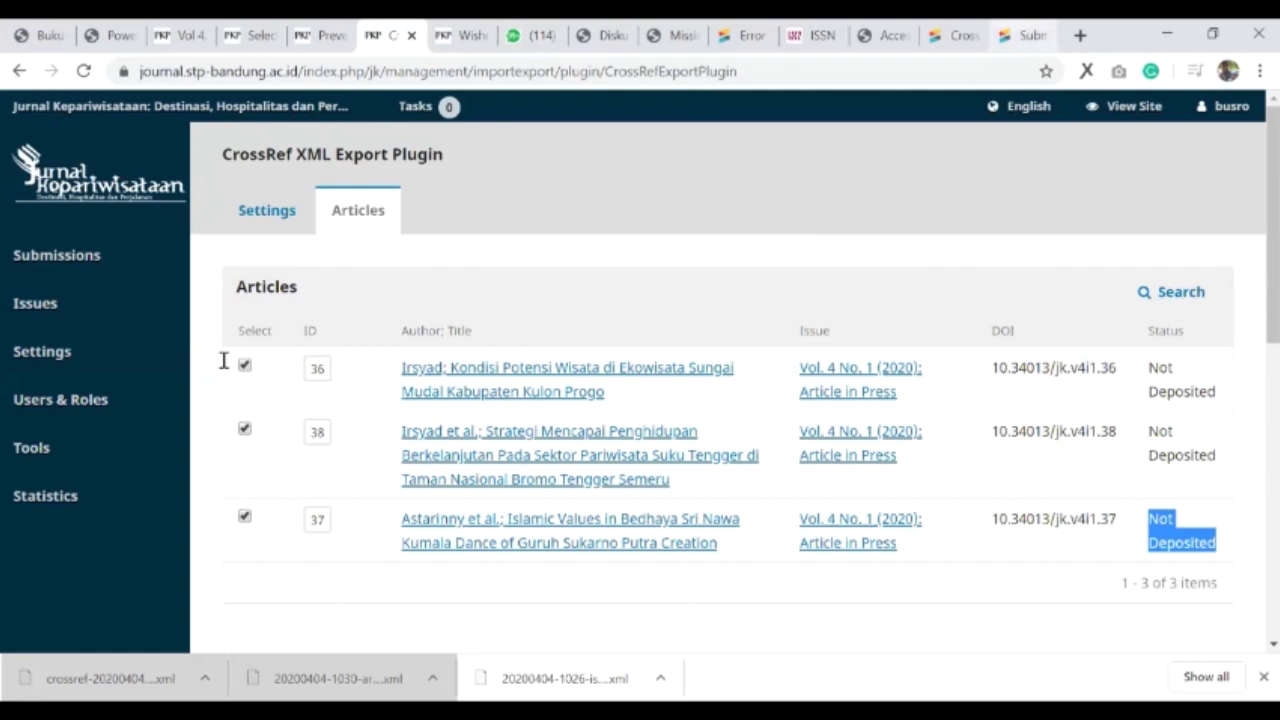
scroll(377, 251, up, 5)
click(108, 230)
scroll(72, 545, down, 1)
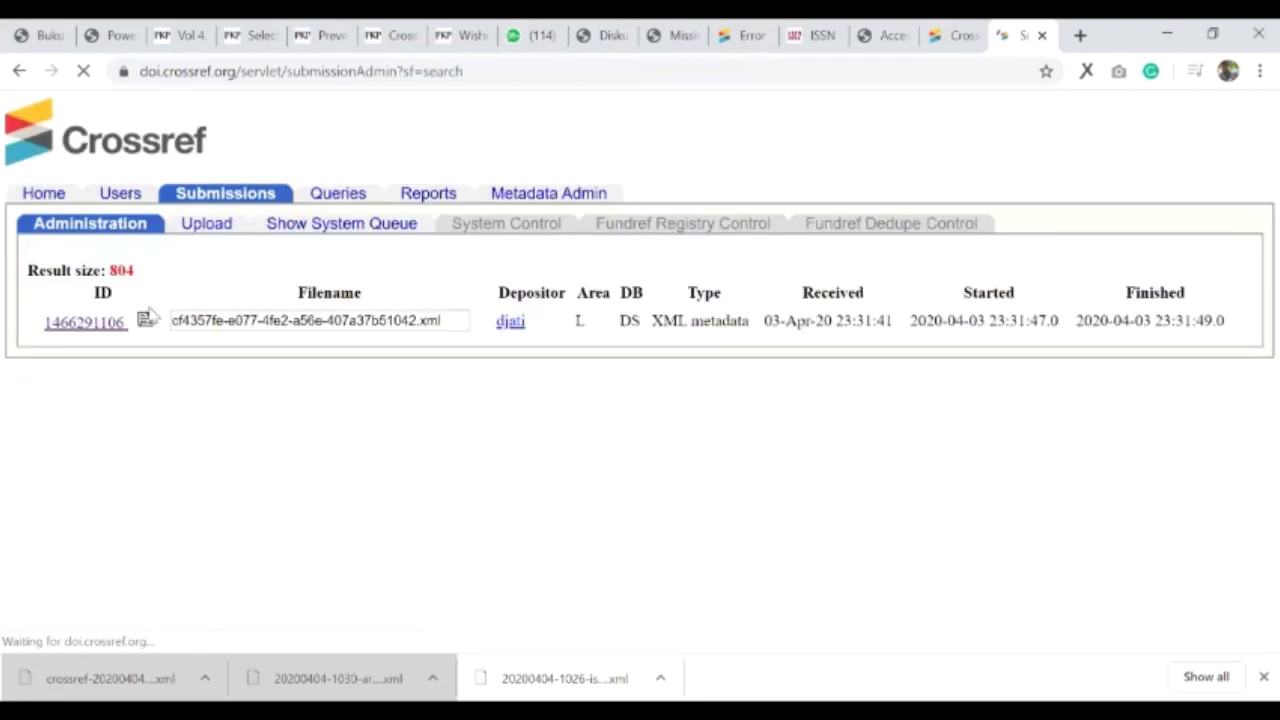
click(92, 321)
scroll(369, 375, down, 1)
scroll(369, 375, down, 1)
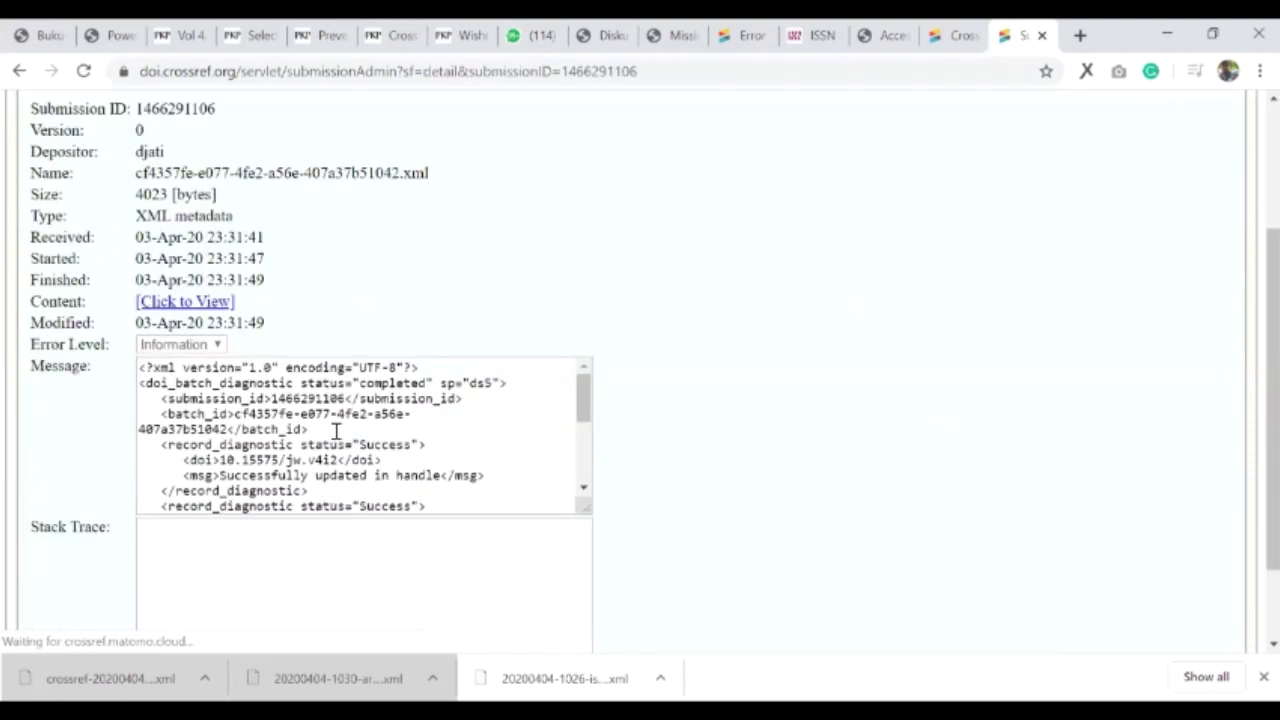
drag(372, 444, 330, 455)
scroll(343, 417, down, 2)
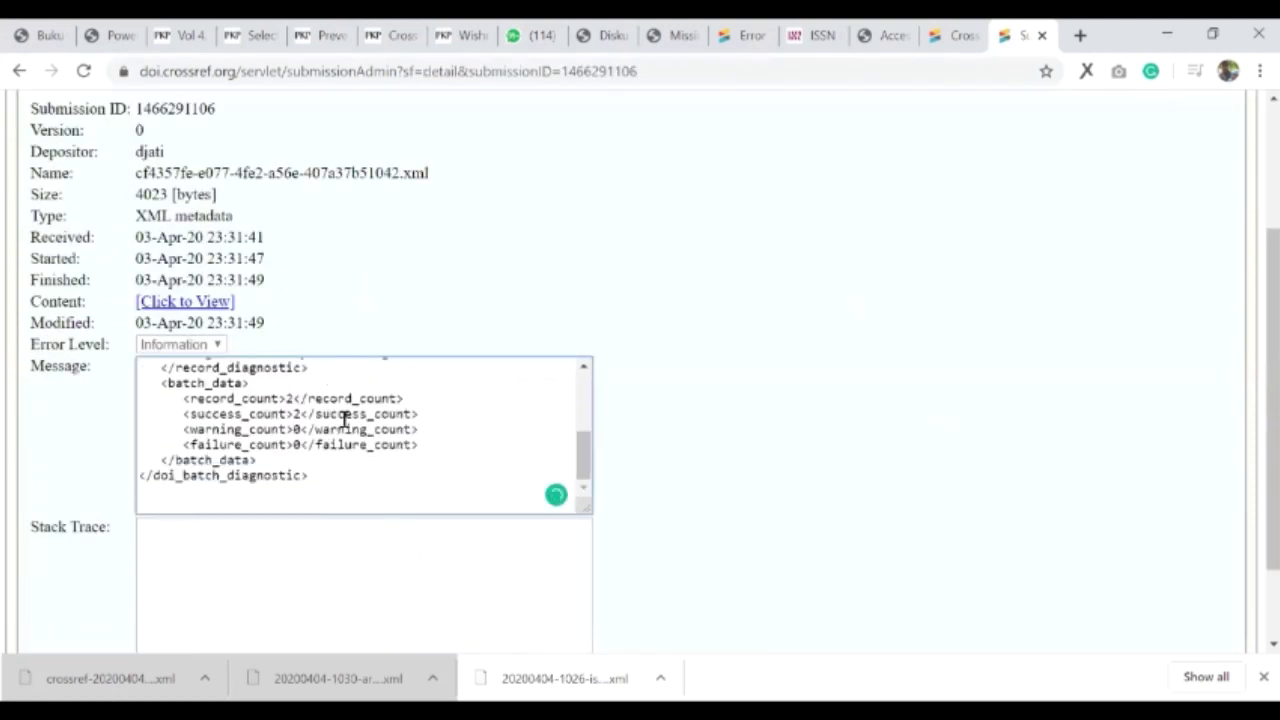
scroll(630, 320, down, 1)
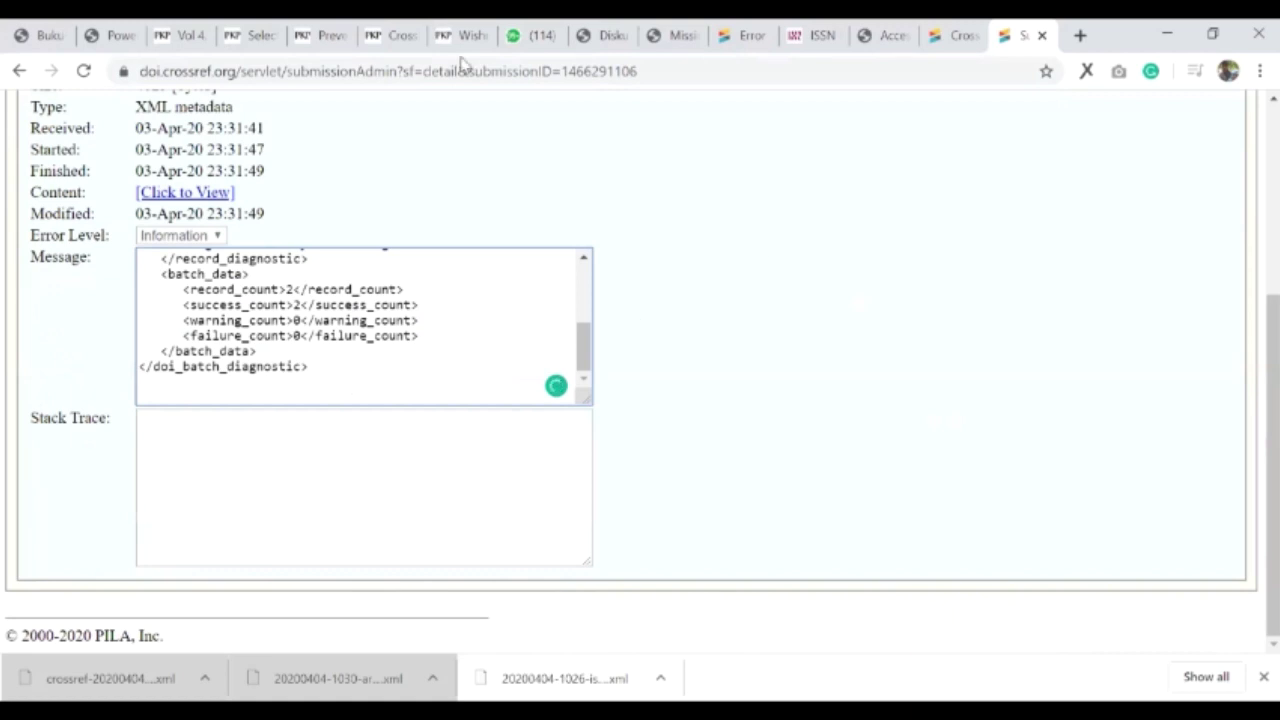
key(ctrl+7)
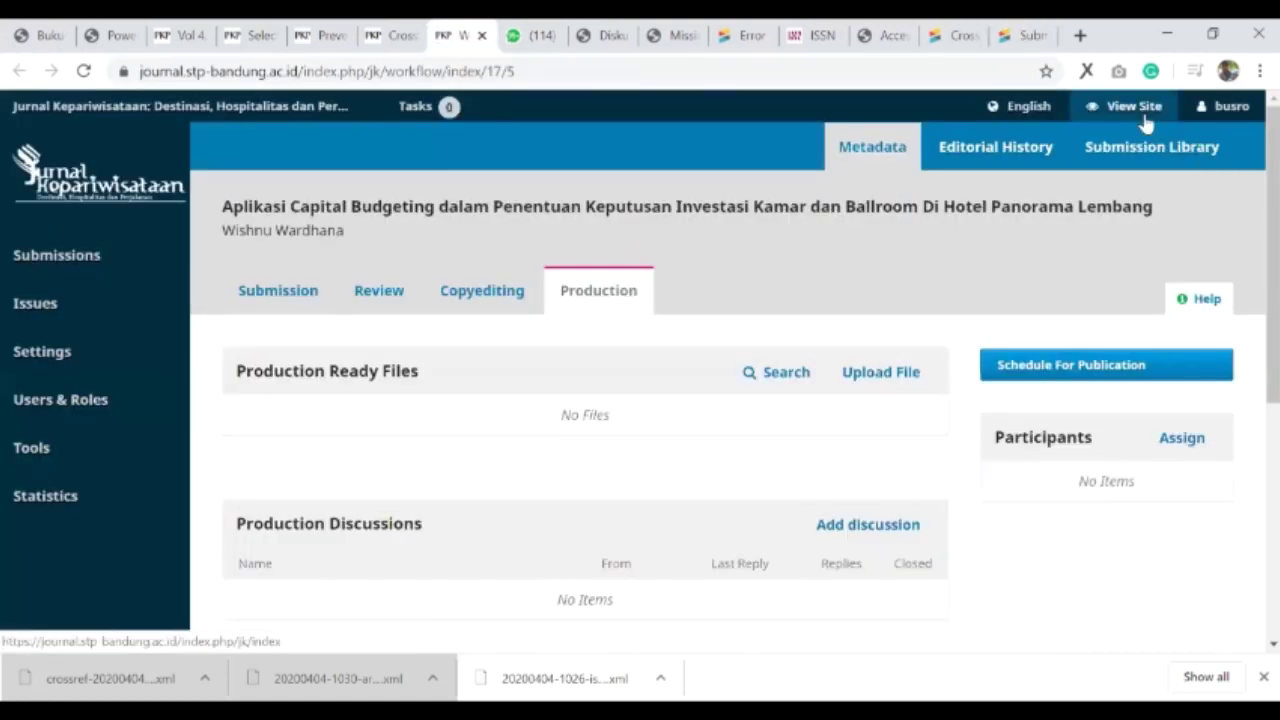
- Open the public Jurnal Kepariwisataan site in a new tab and scroll to its articles list
middle_click(1145, 116)
click(507, 30)
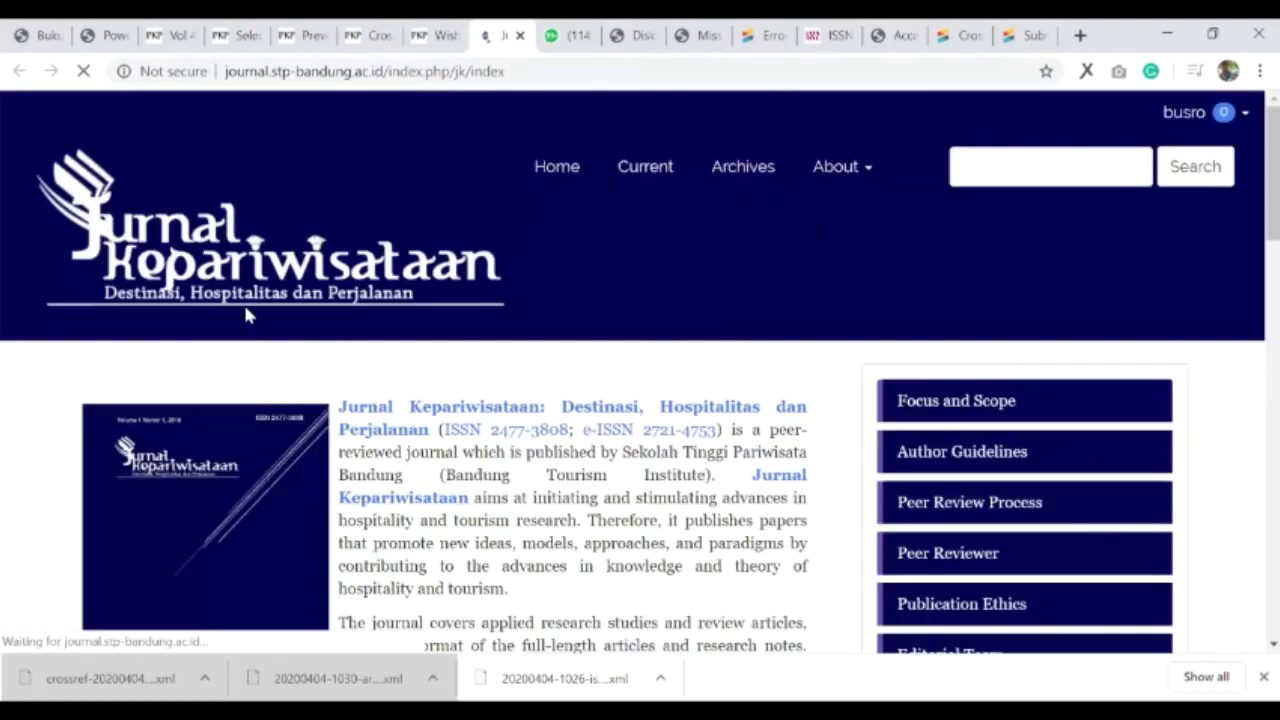
scroll(200, 440, down, 10)
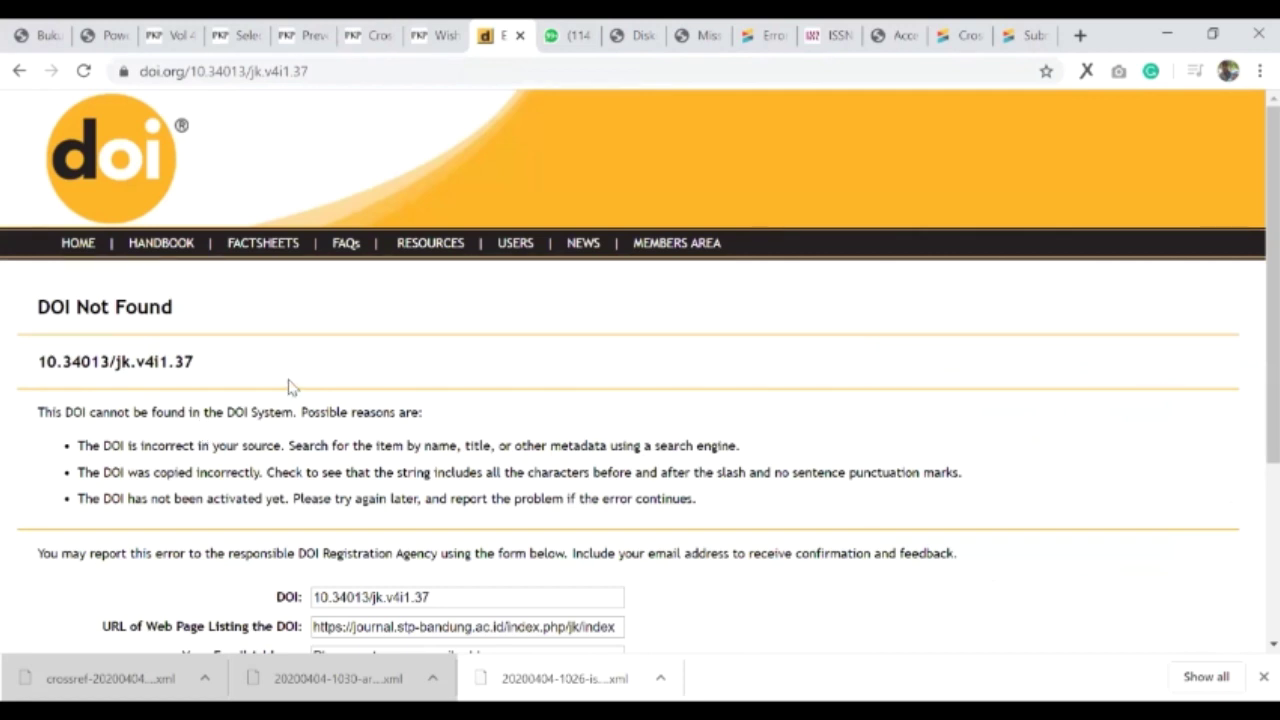
- Scroll through doi.org's DOI Not Found page for 10.34013/jk.v4i1.37 and its report form
scroll(290, 386, down, 3)
scroll(290, 381, up, 3)
scroll(300, 340, down, 3)
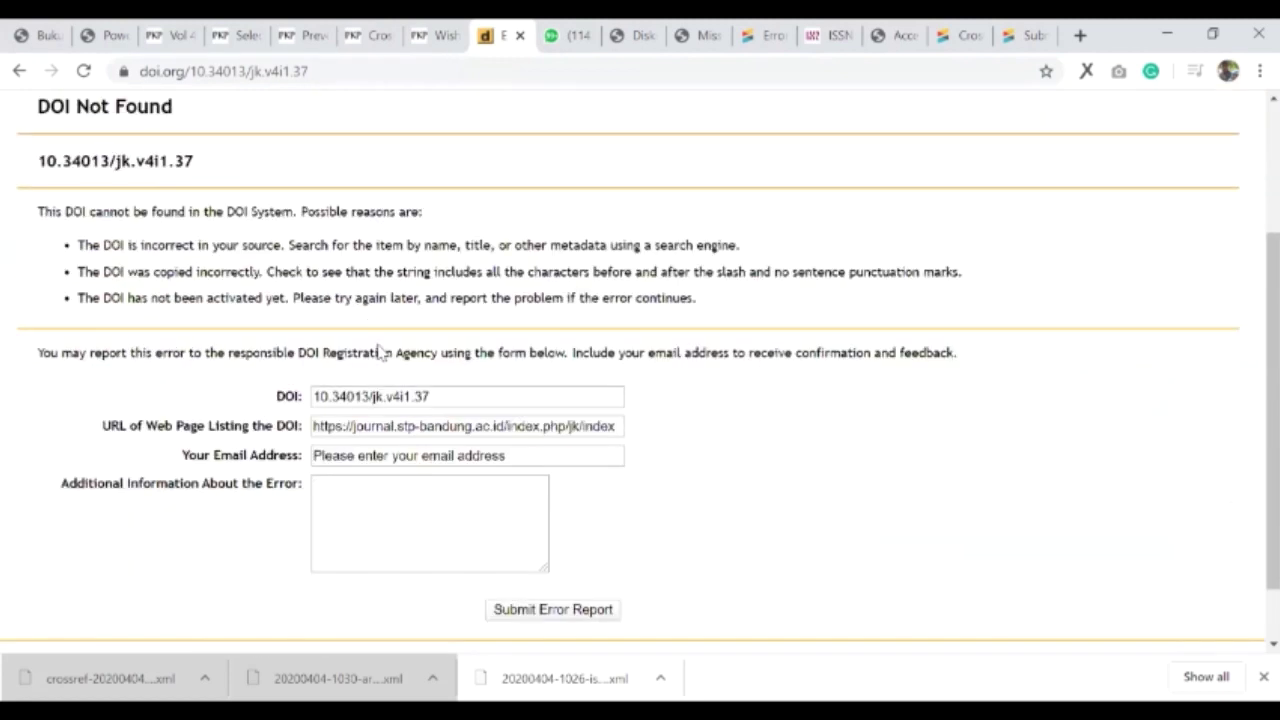
scroll(380, 352, up, 3)
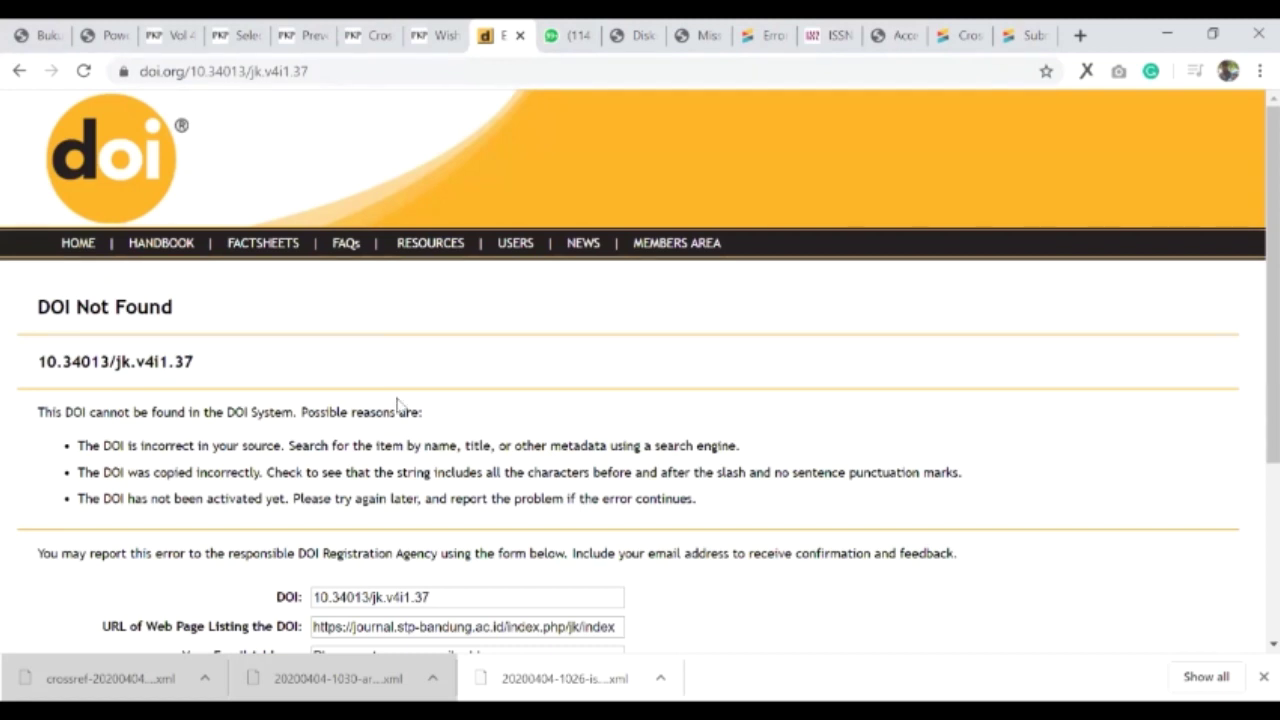
scroll(397, 404, down, 2)
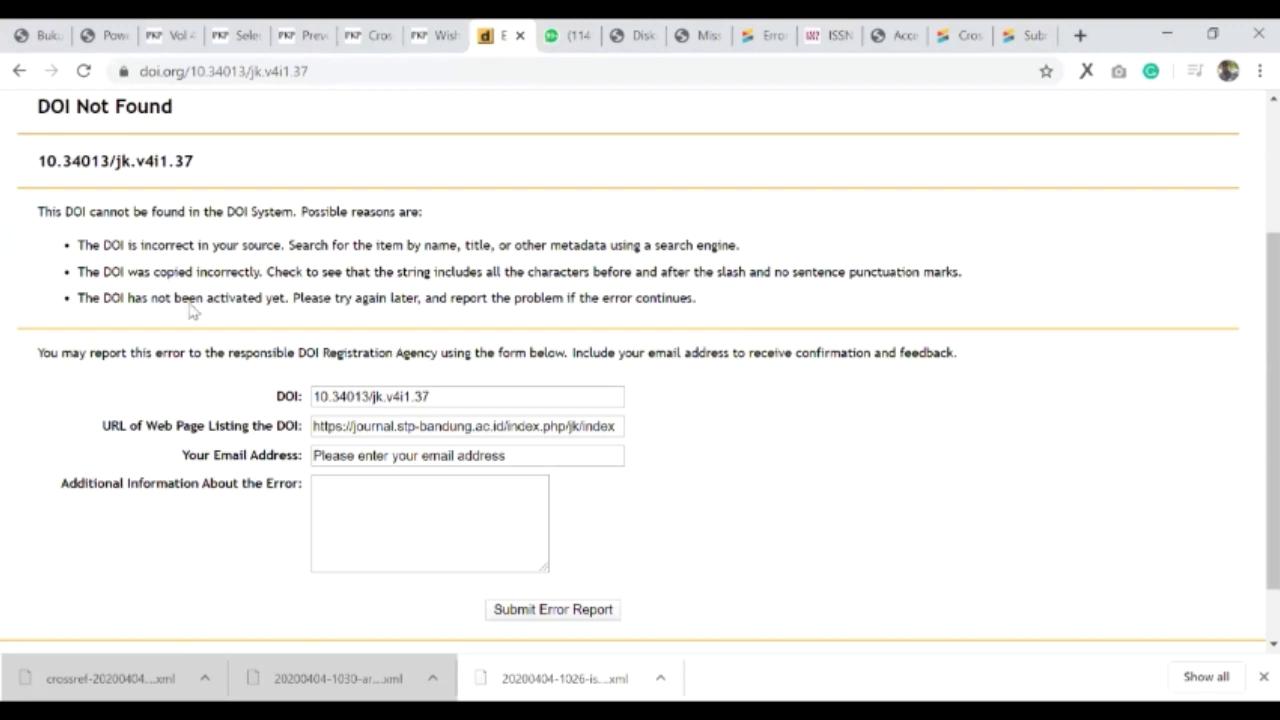
scroll(347, 440, up, 2)
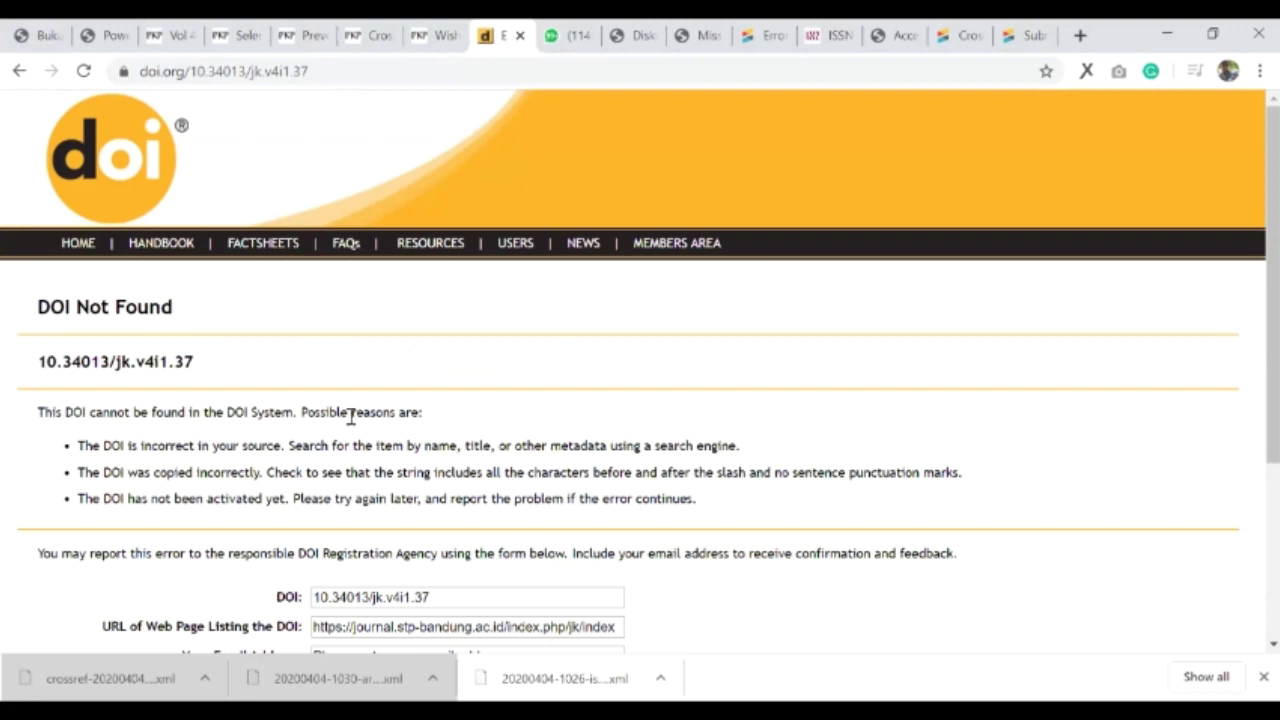
click(773, 32)
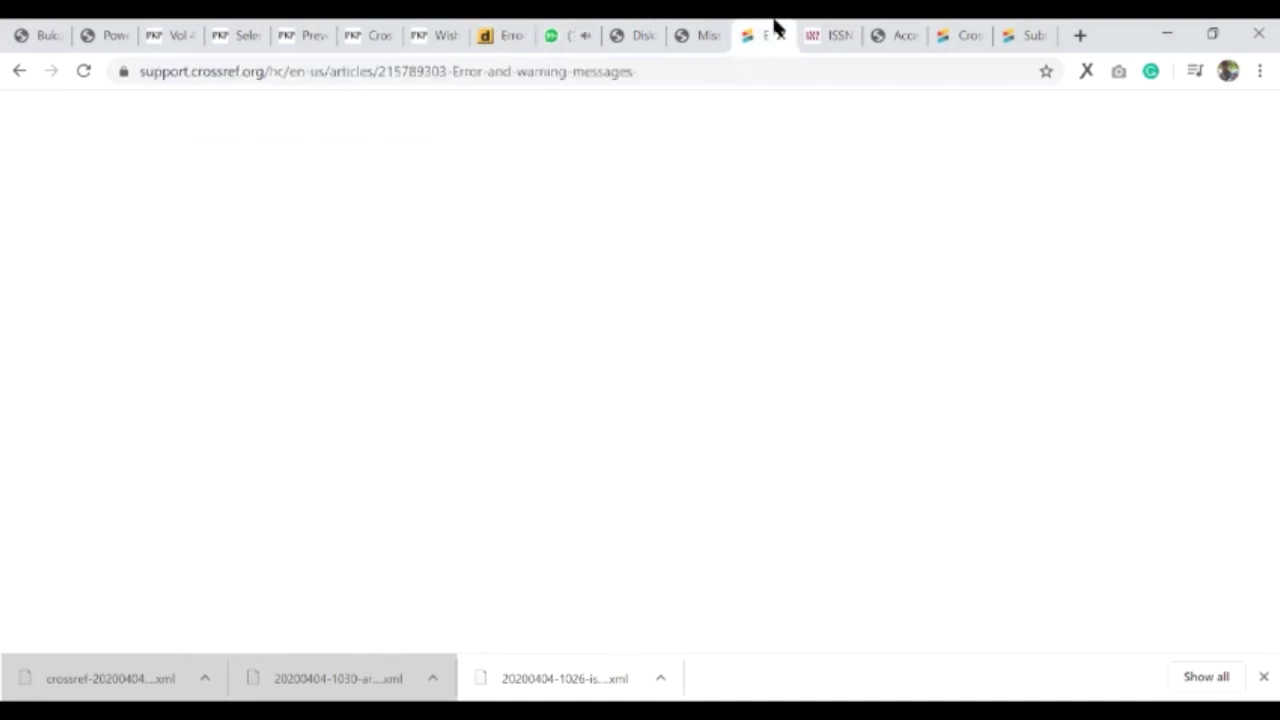
click(950, 34)
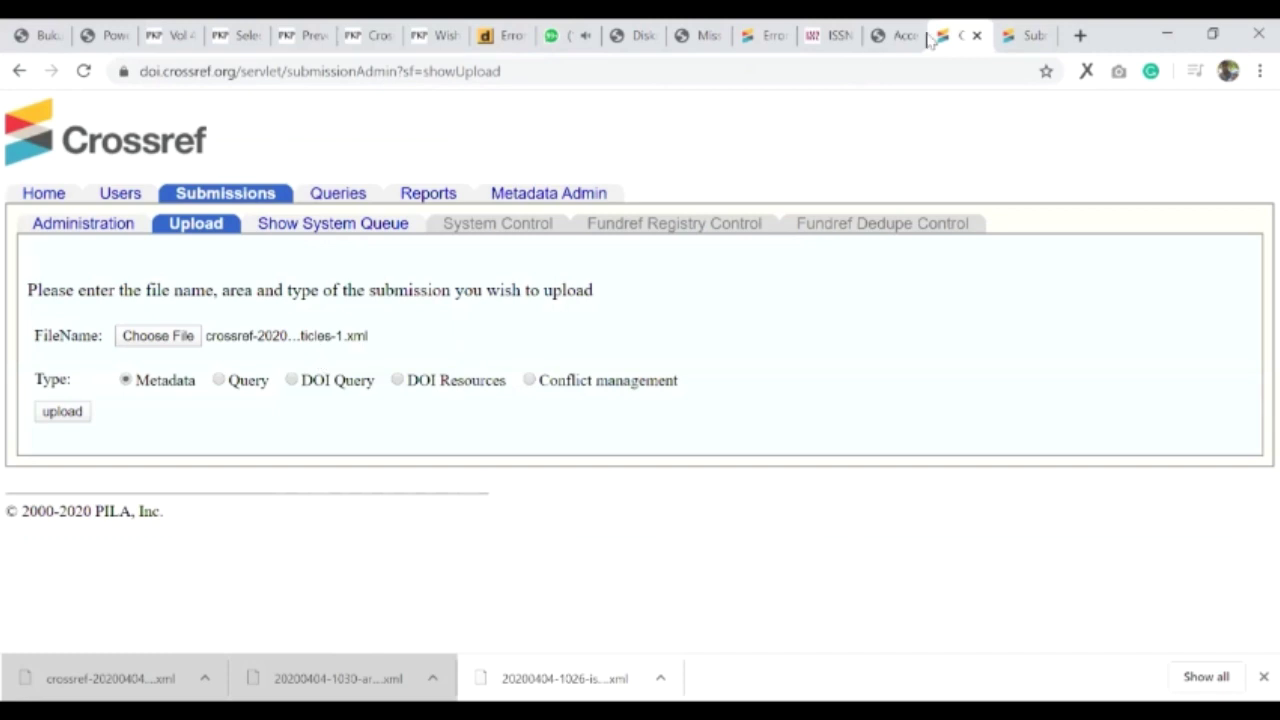
click(1048, 30)
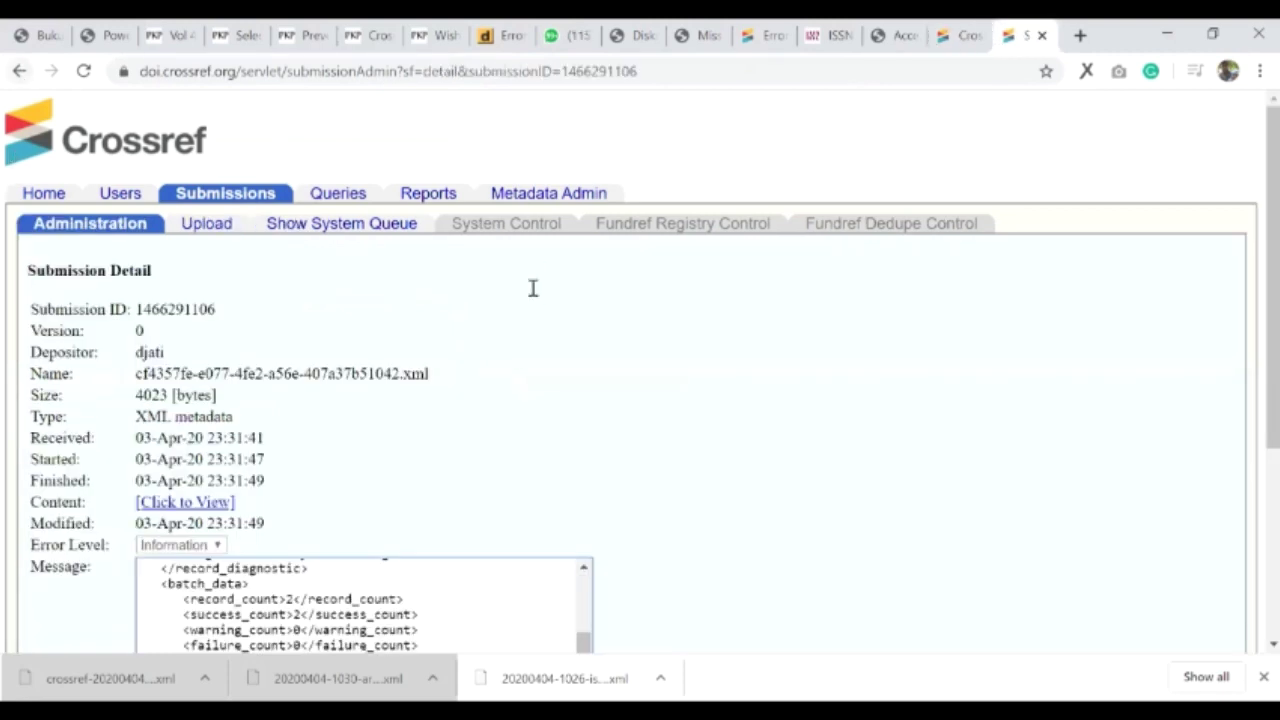
key(alt+Left)
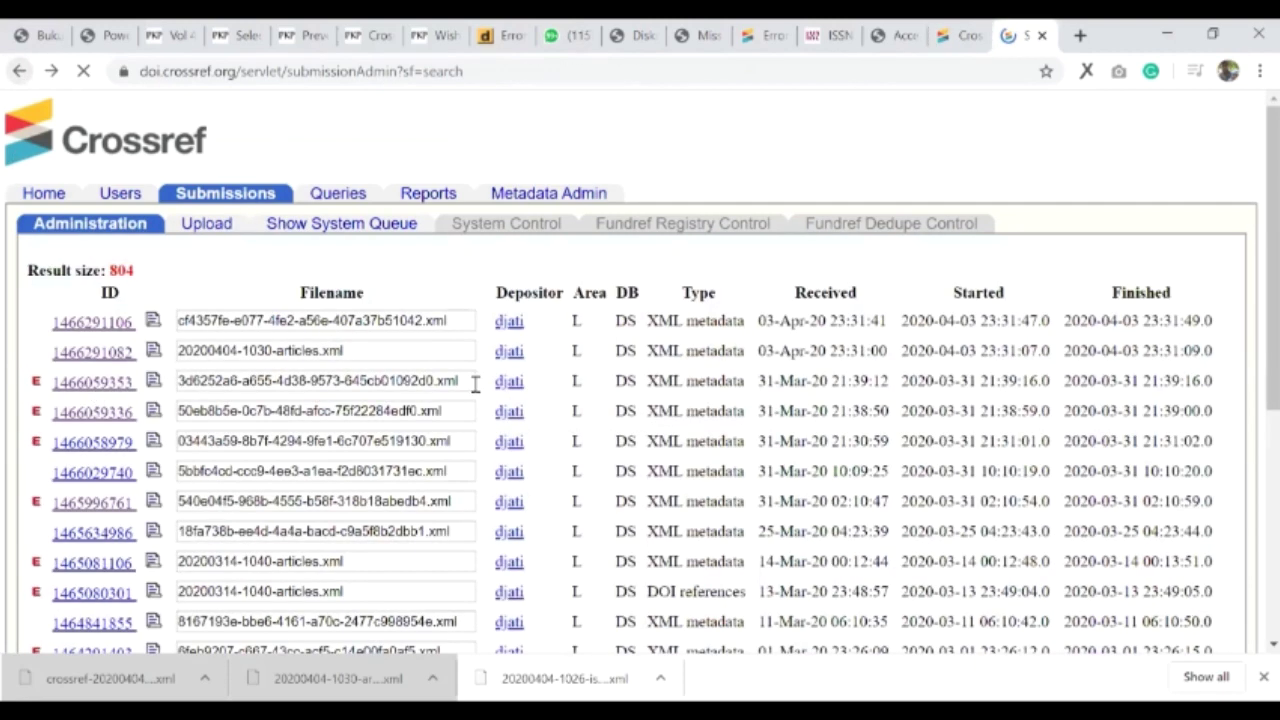
key(alt+Right)
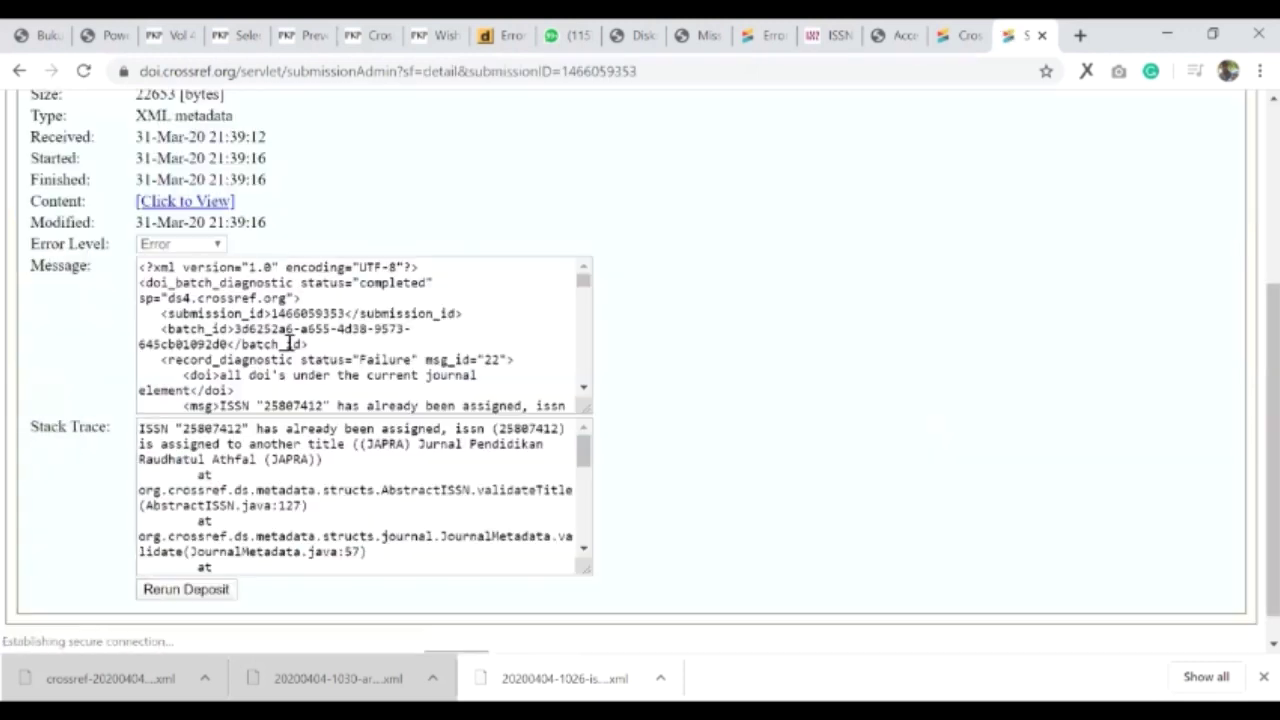
scroll(268, 318, down, 1)
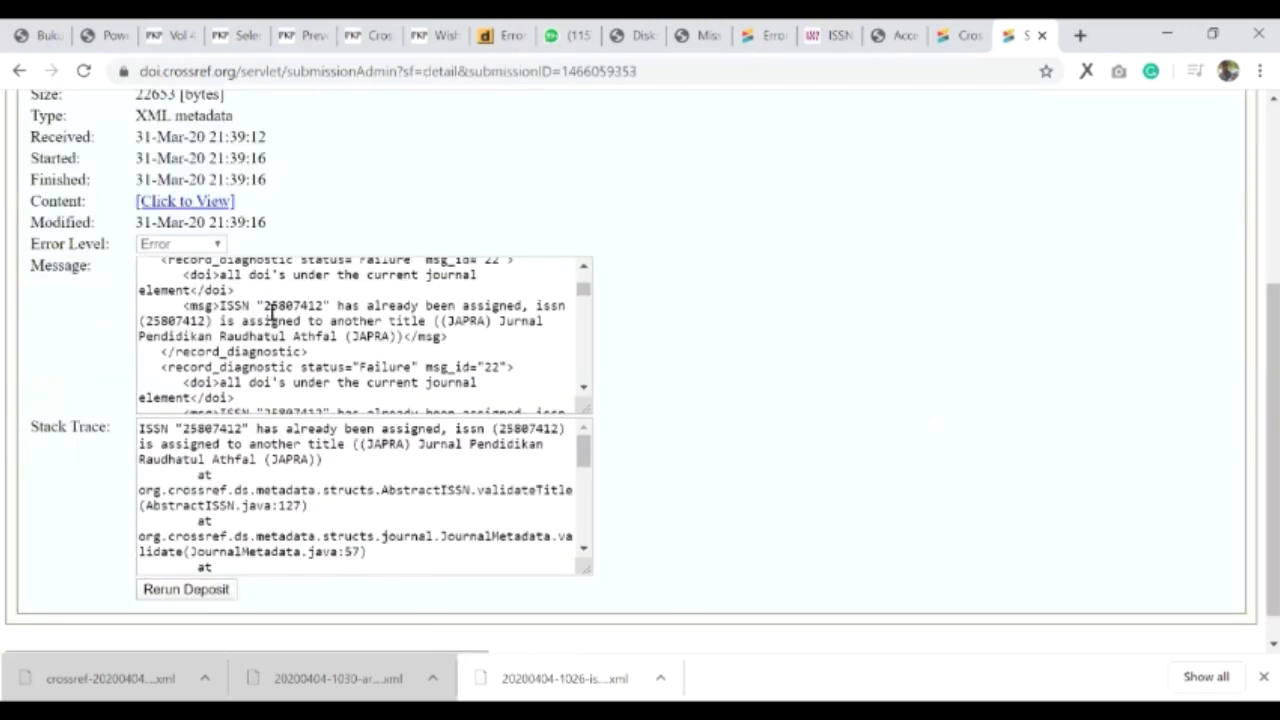
drag(263, 306, 322, 302)
click(427, 343)
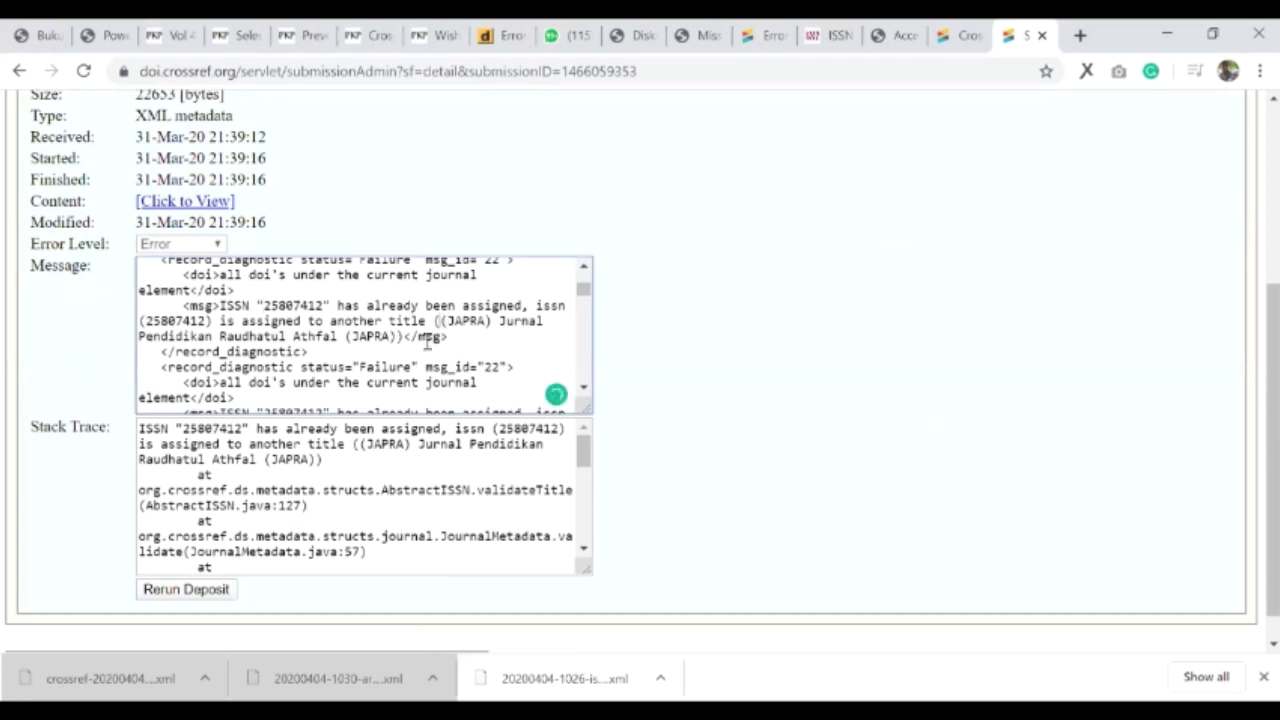
drag(437, 321, 400, 342)
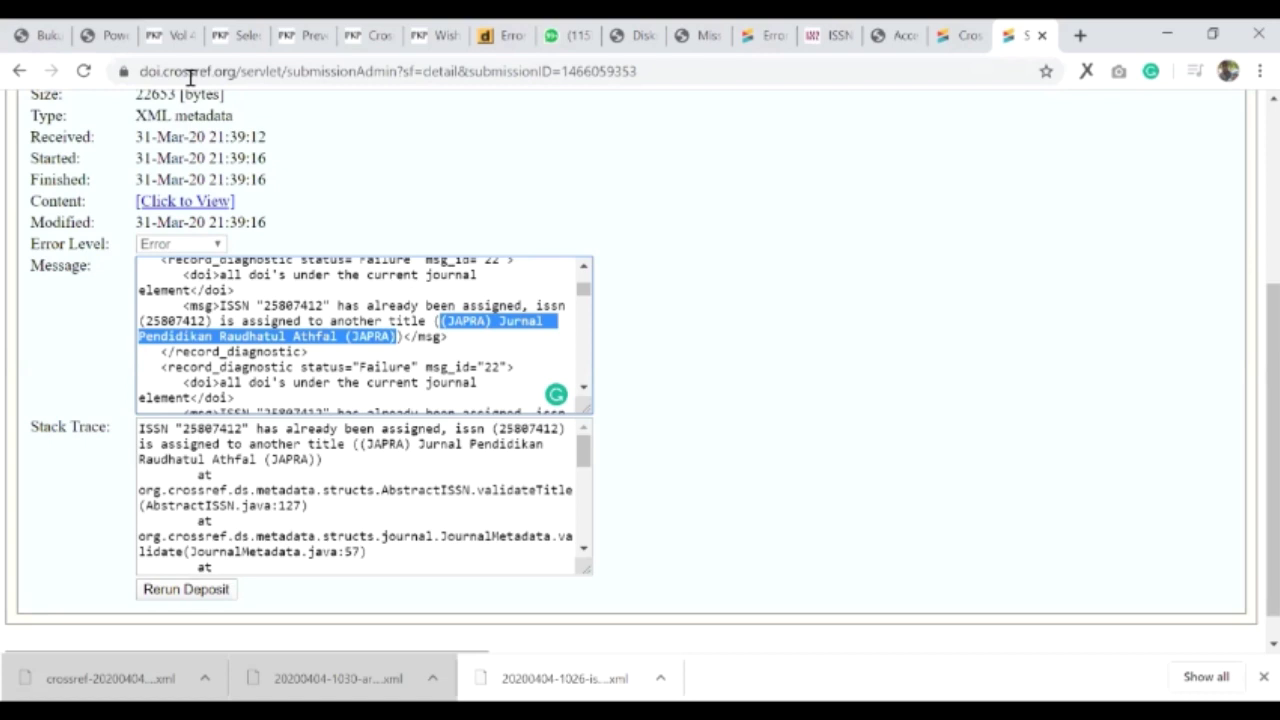
click(100, 35)
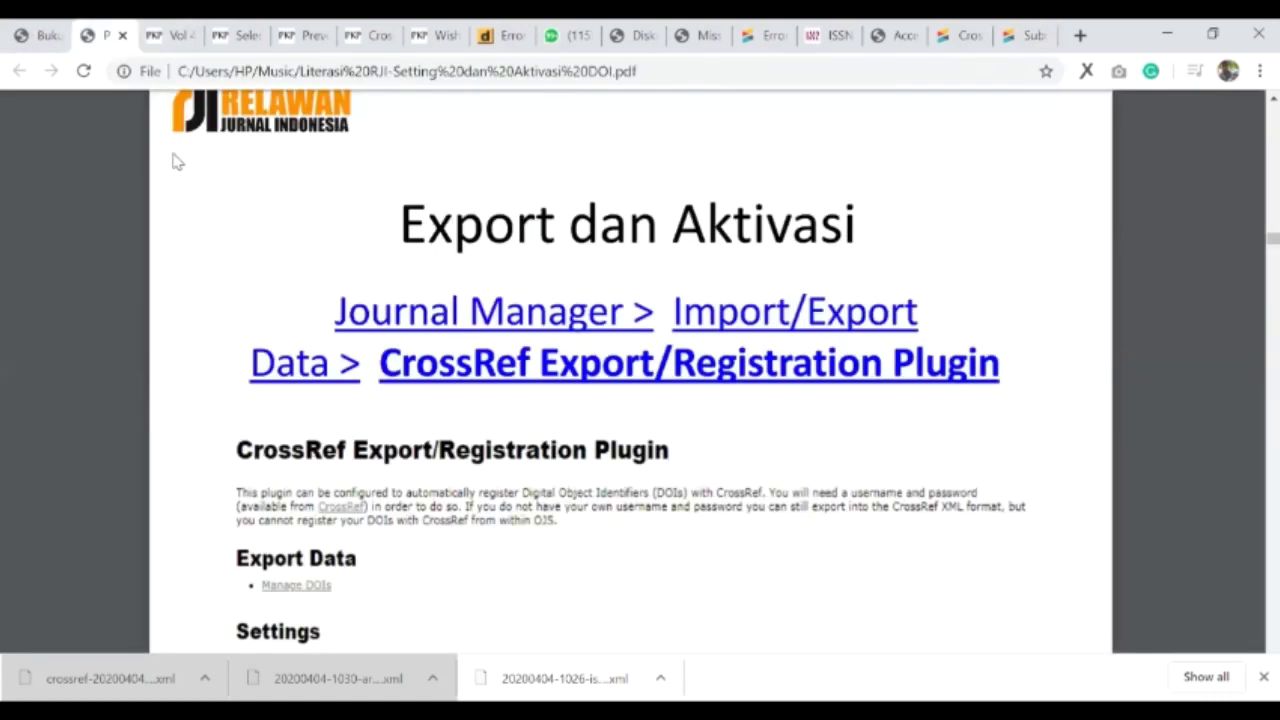
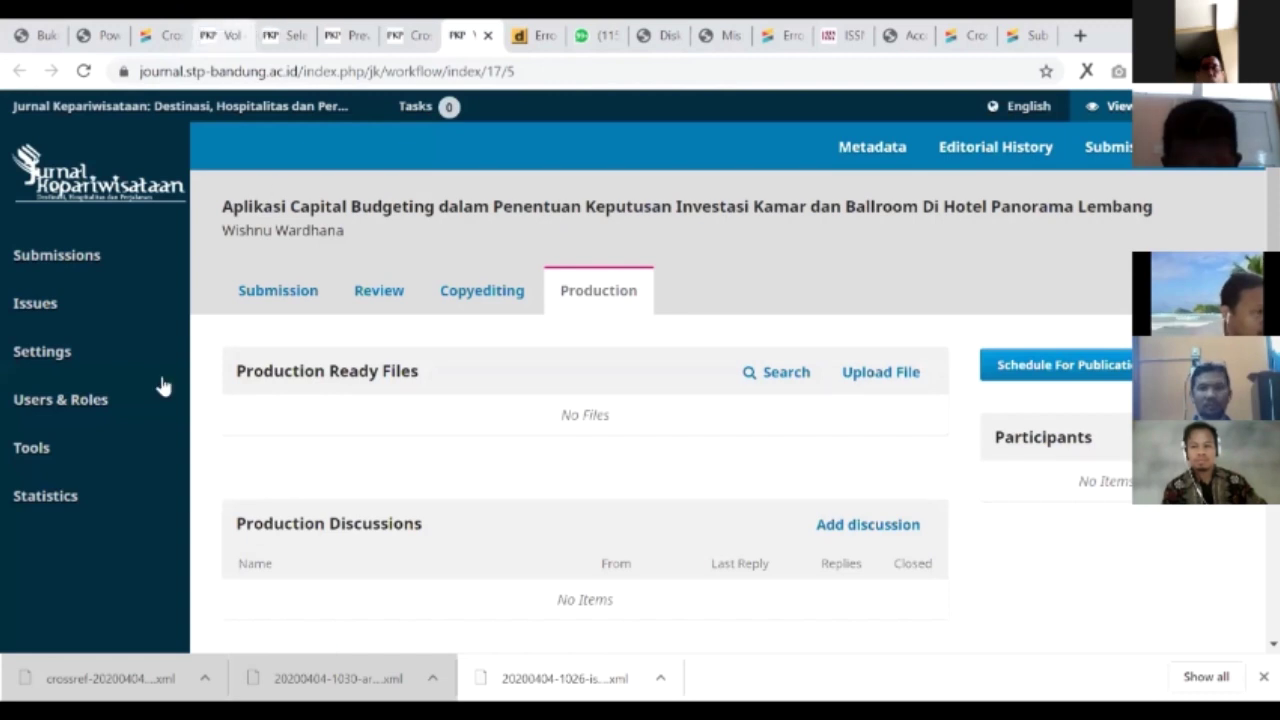
- Switch to the WAWASAN journal page
key(ctrl+4)
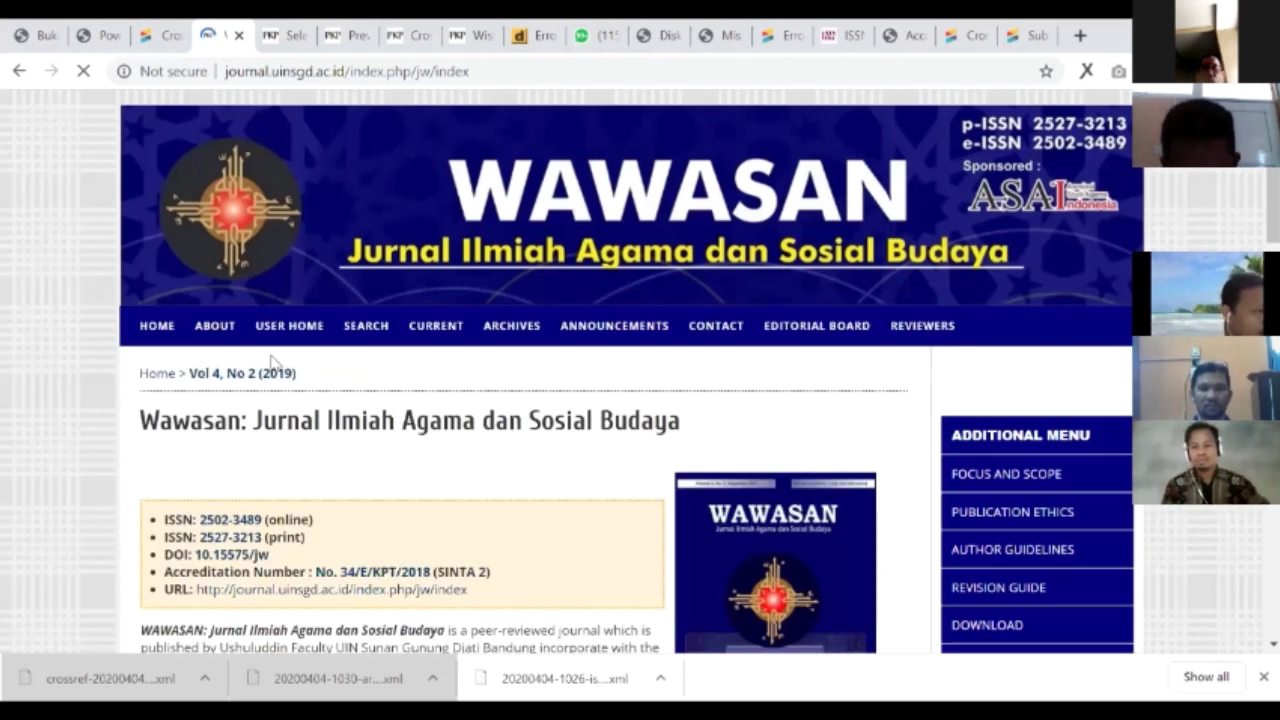
- Copy the WAWASAN DOI 10.15575/jw into a new browser tab's address
scroll(272, 362, down, 2)
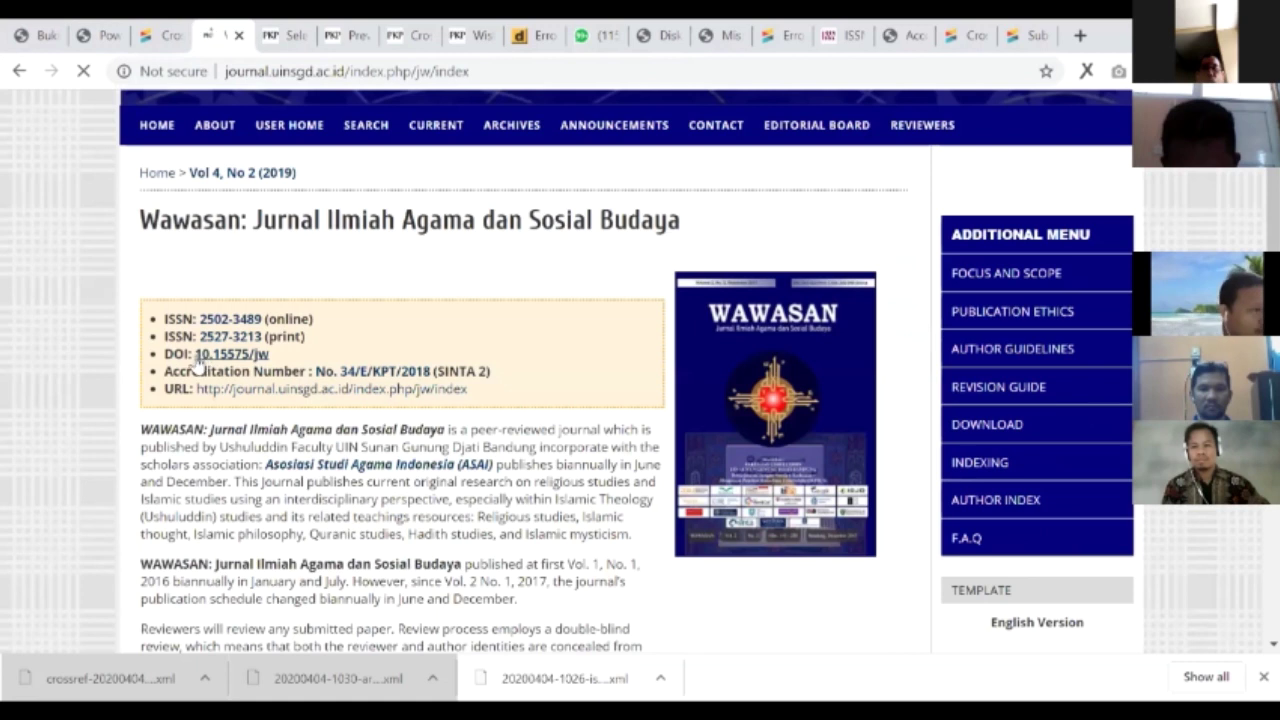
drag(241, 363, 195, 352)
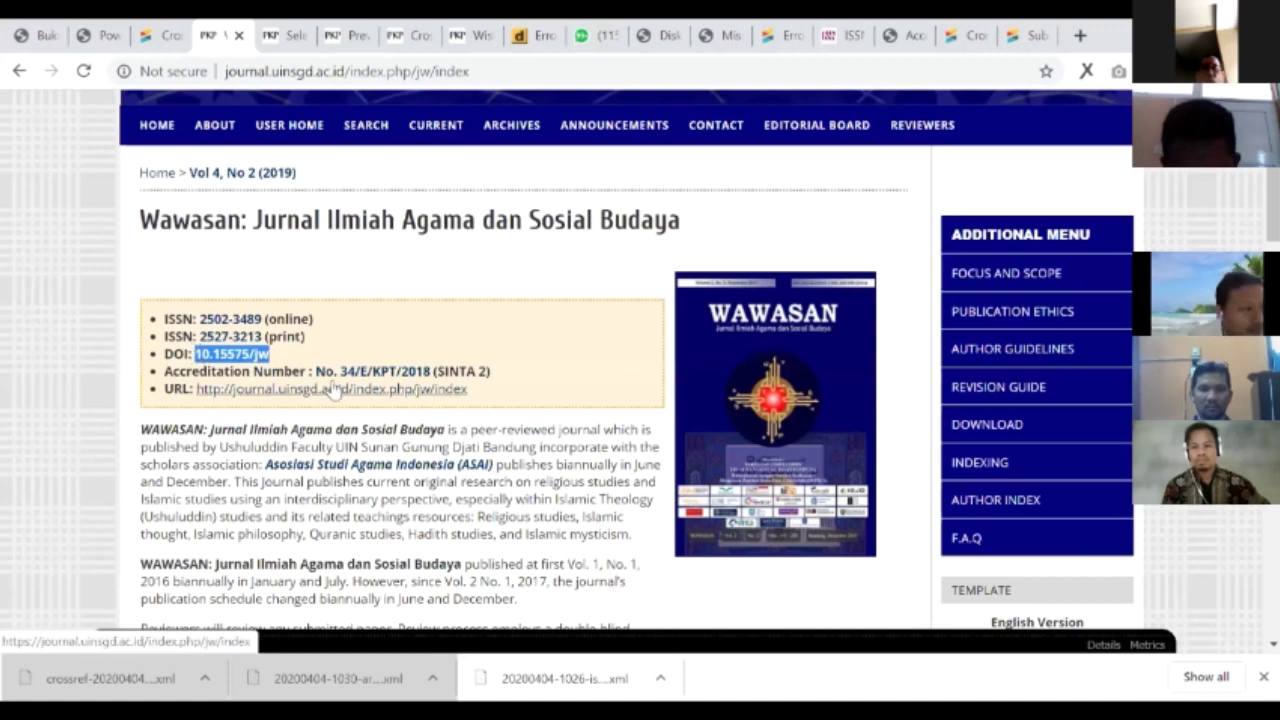
key(ctrl+c)
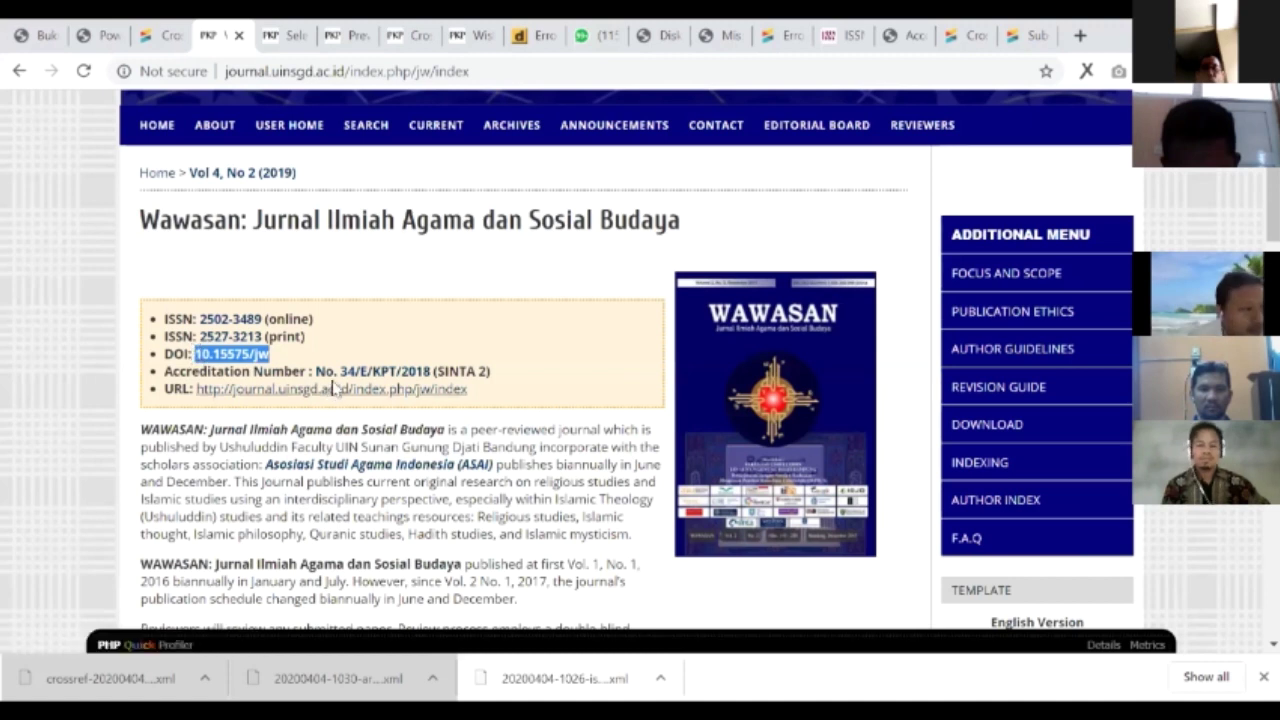
key(ctrl+t)
key(ctrl+v)
- Prefix the DOI with 'doi.org/' and load doi.org/10.15575/jw
key(Home)
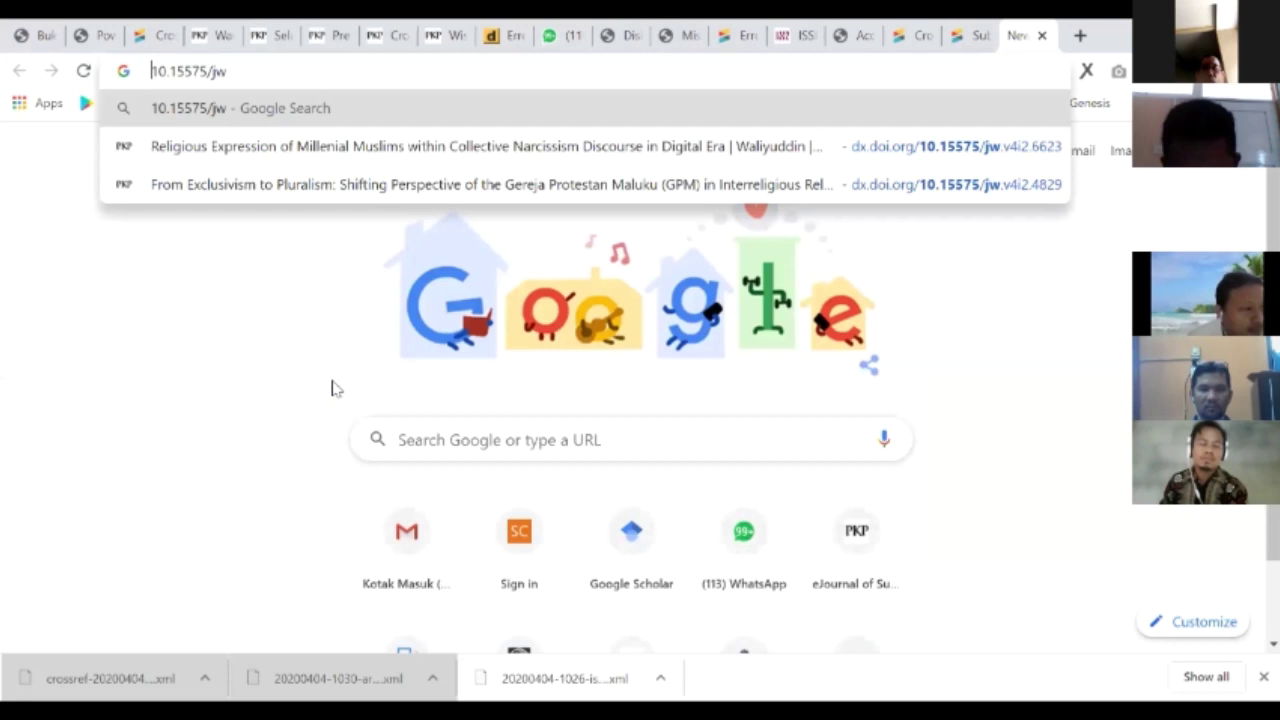
text(doi.org)
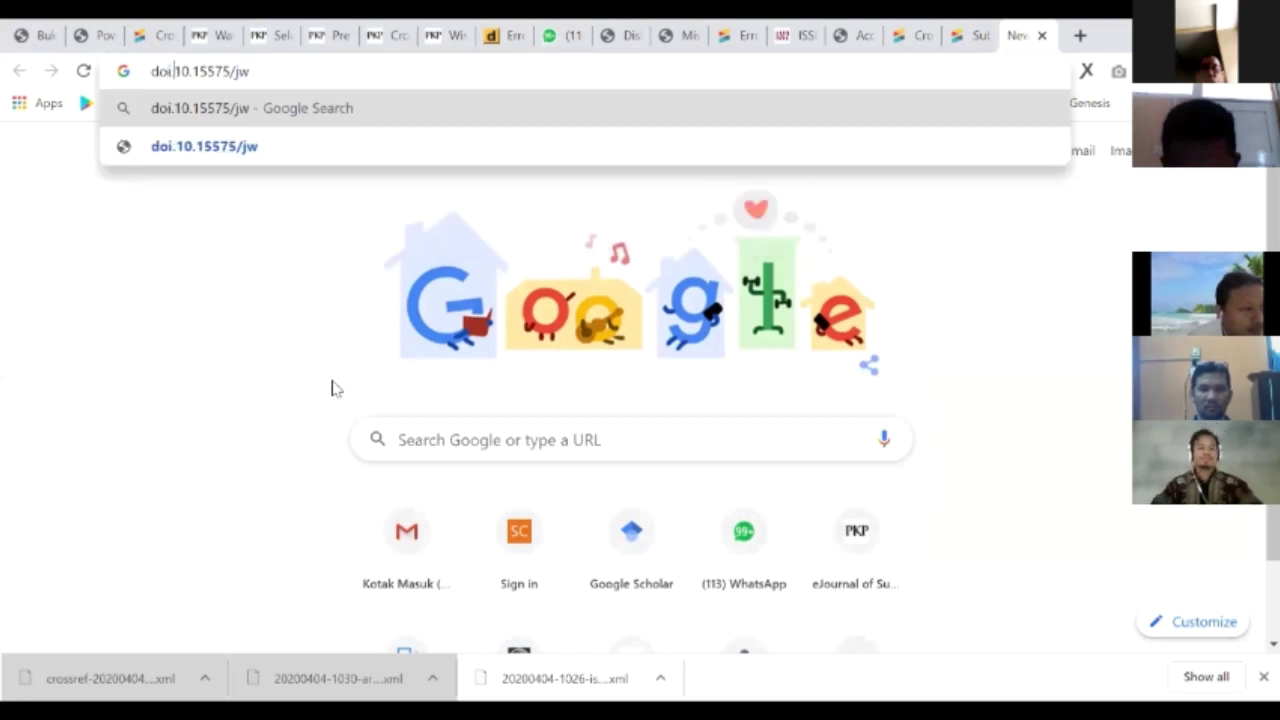
text(/)
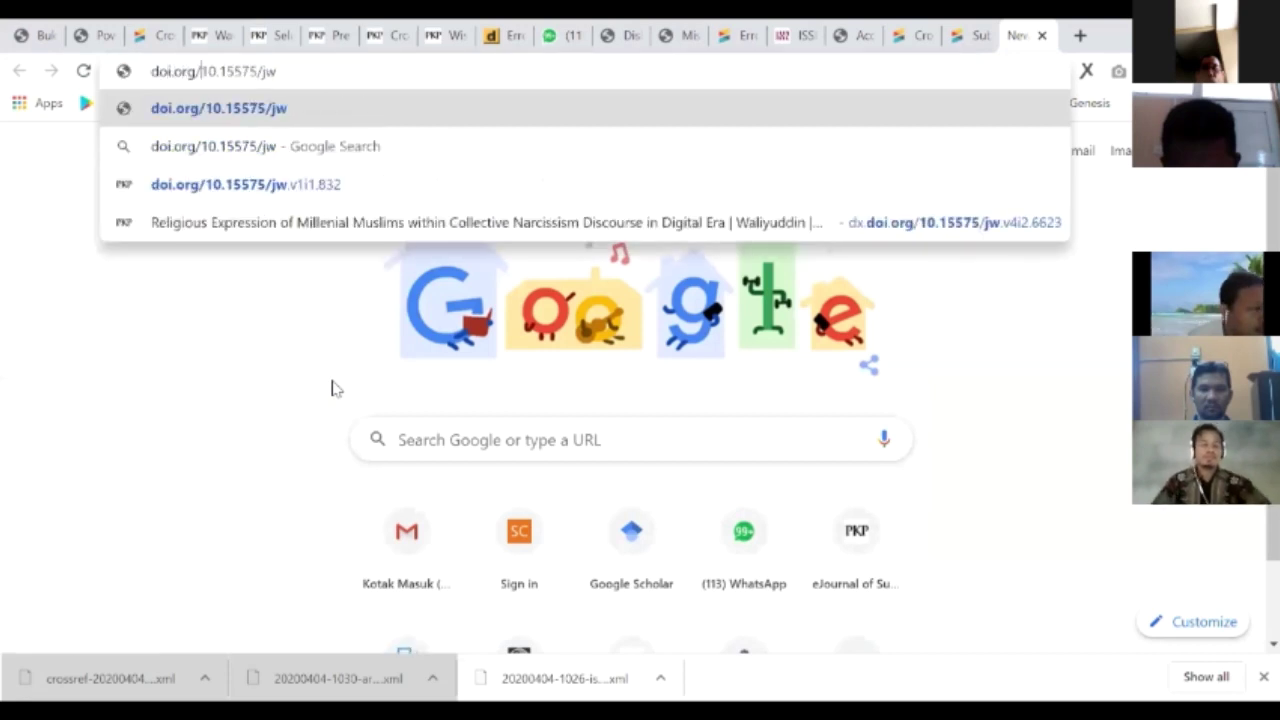
key(Return)
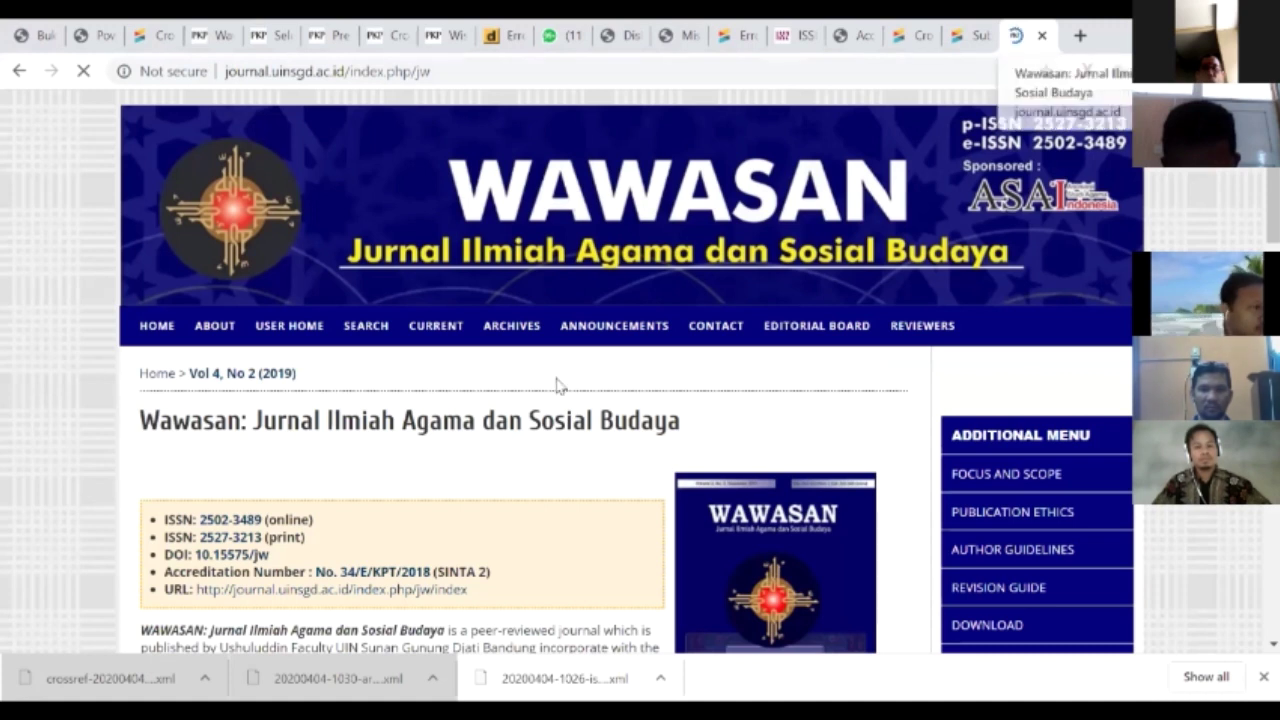
- Re-select DOI 10.15575/jw on the WAWASAN page, then return to the Crossref webDeposit form
scroll(557, 380, down, 1)
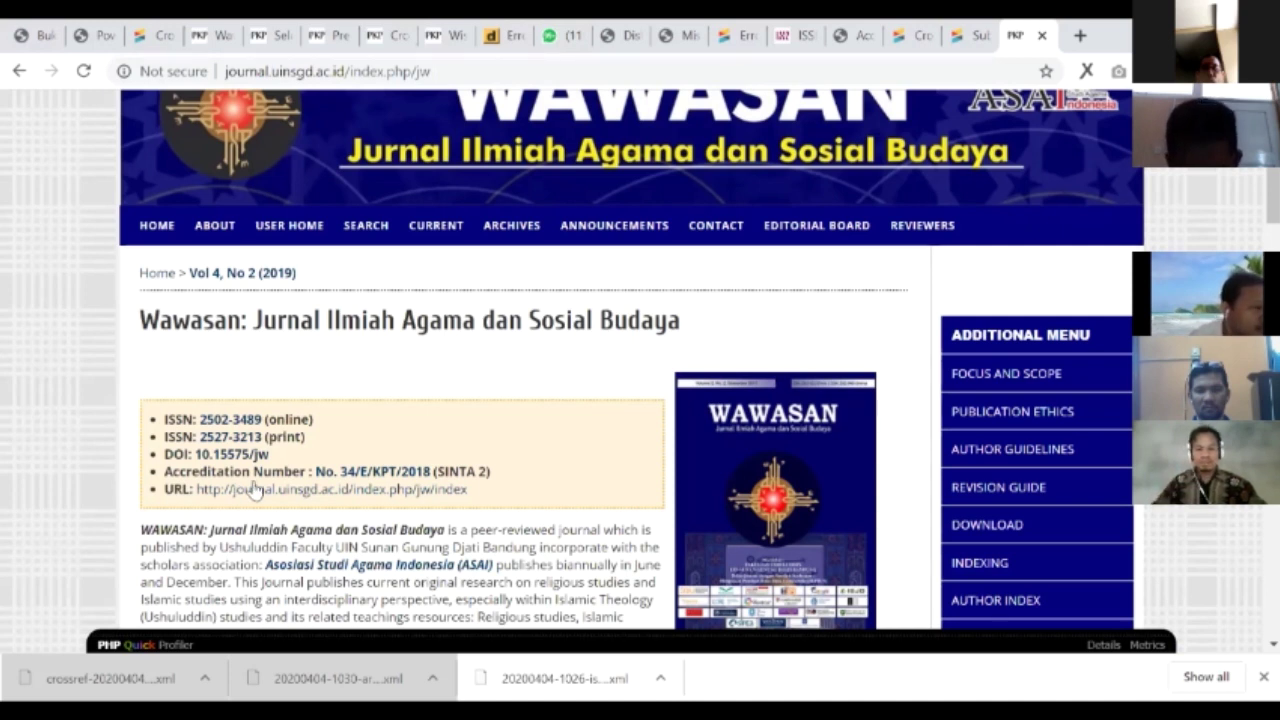
drag(194, 454, 270, 455)
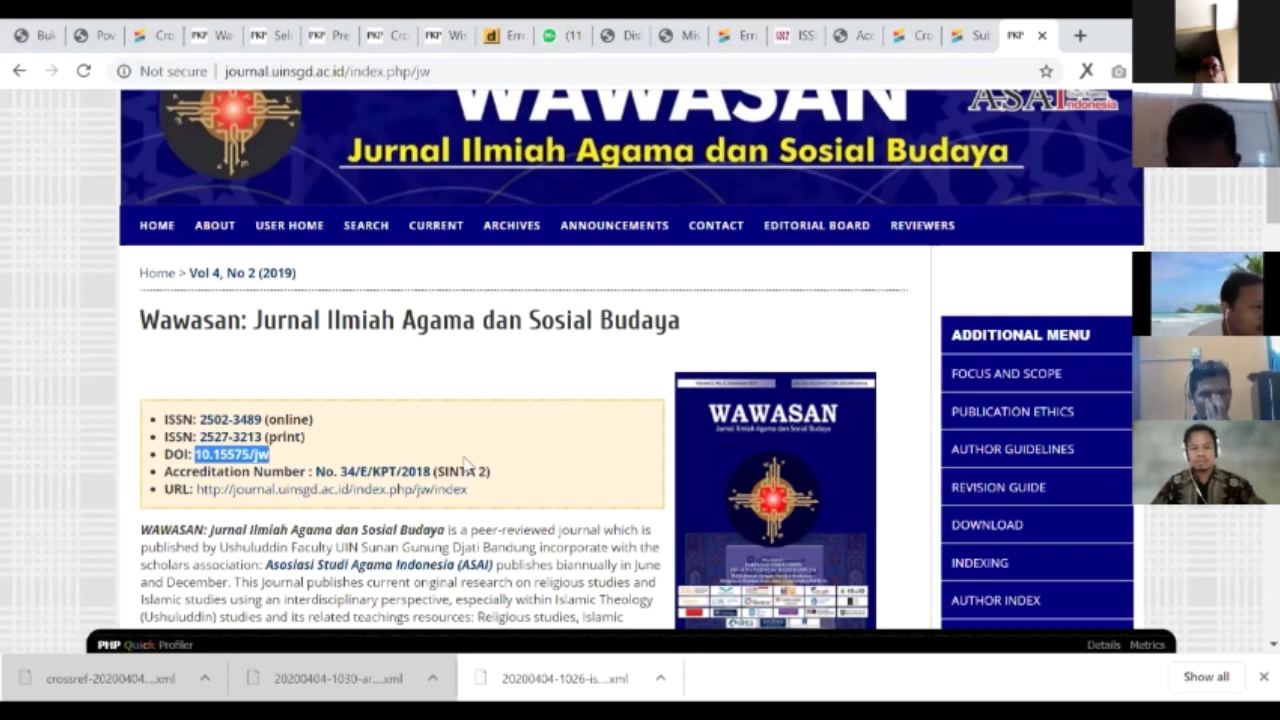
scroll(1037, 30, down, 3)
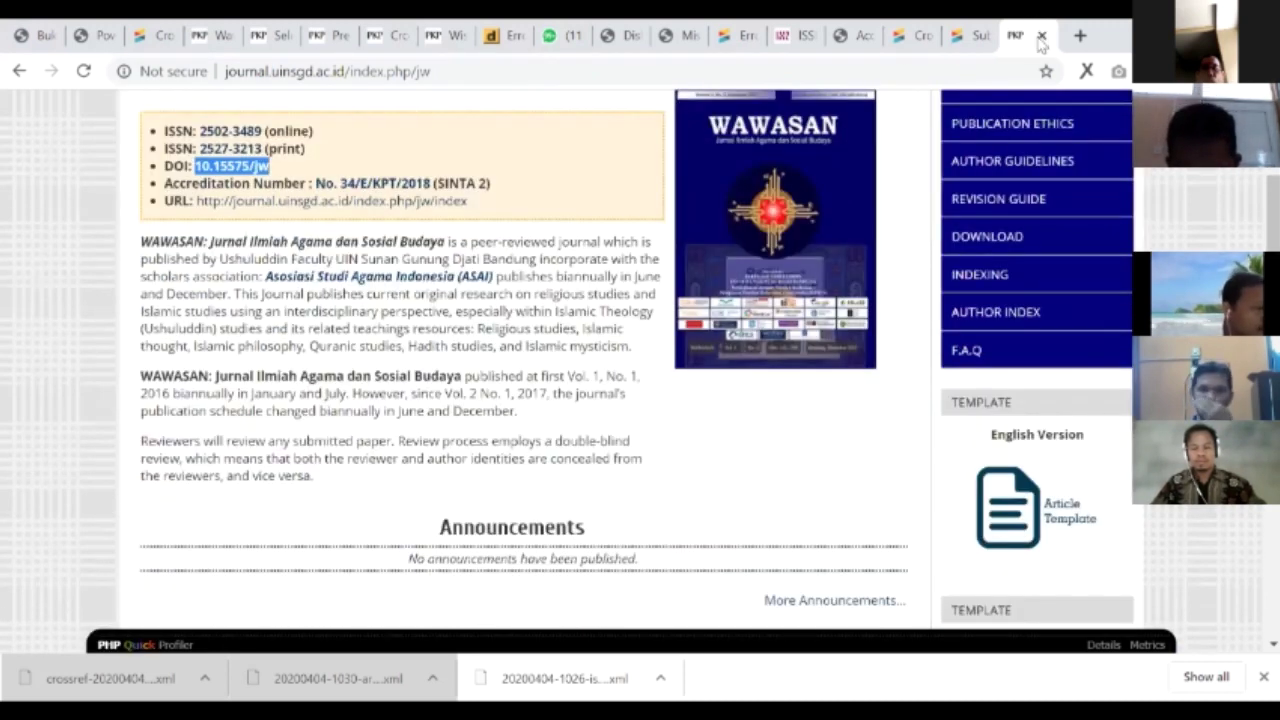
scroll(228, 128, down, 1)
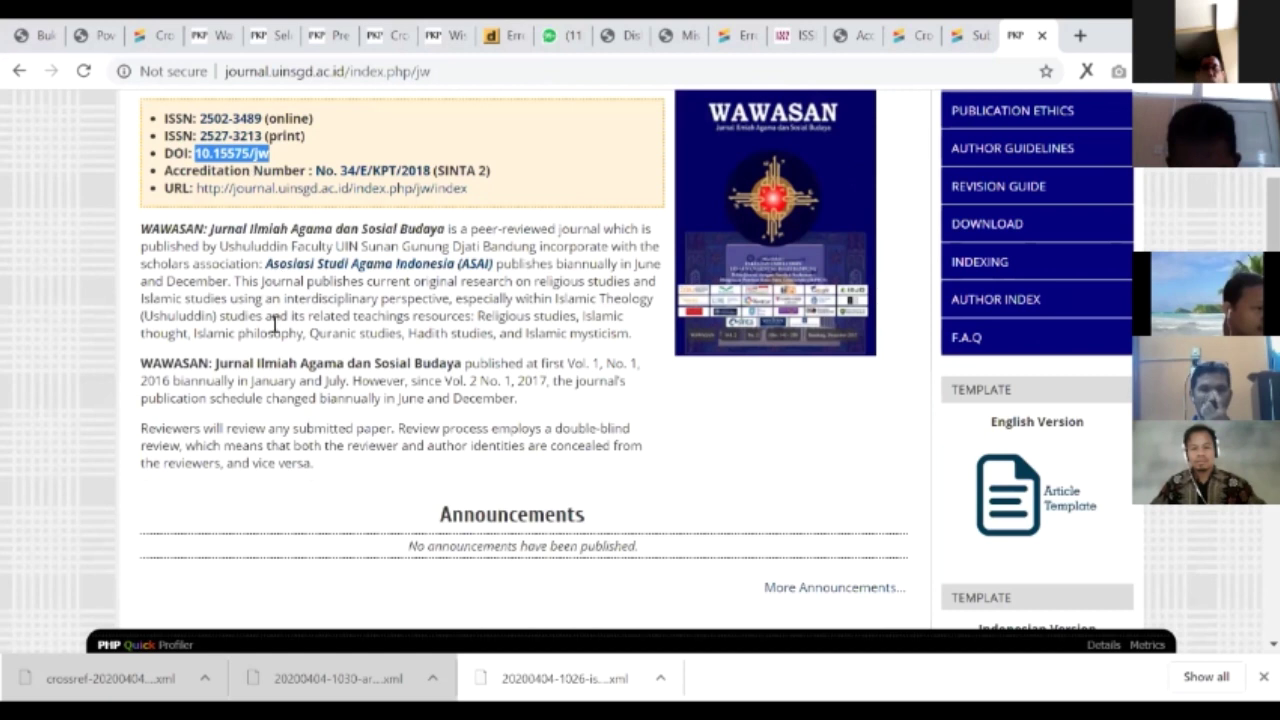
click(205, 35)
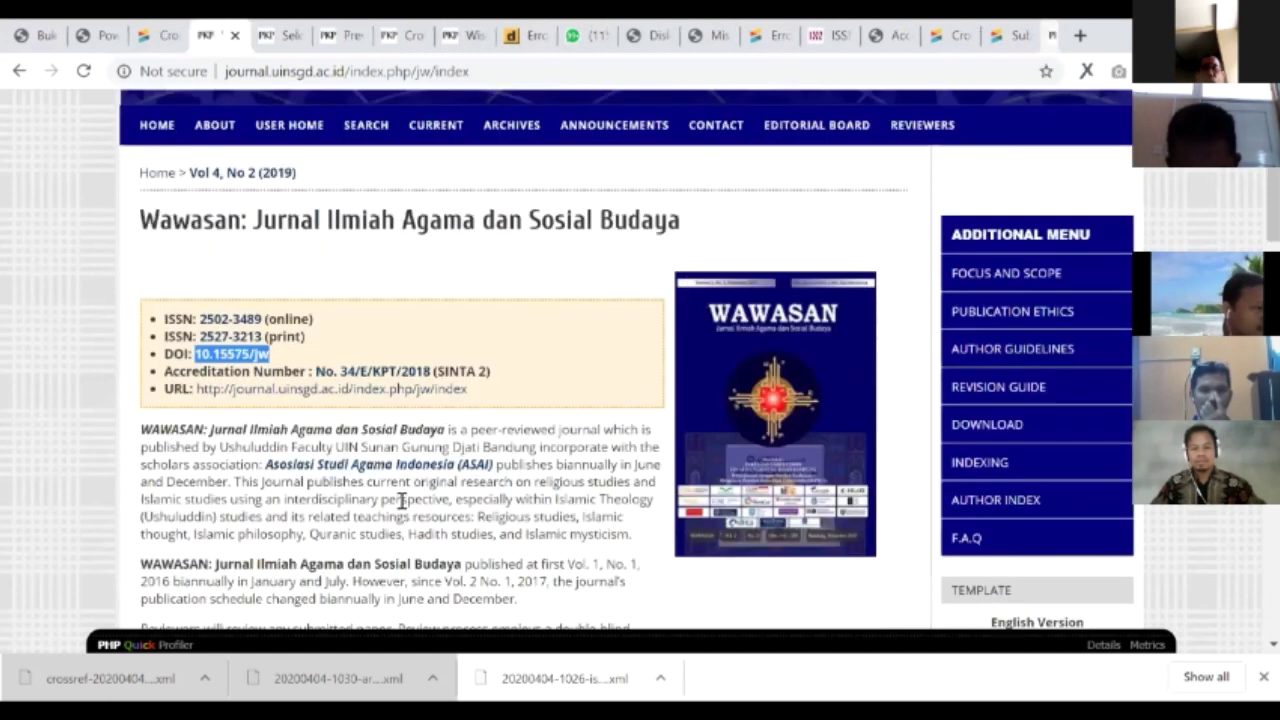
key(ctrl+shift+Tab)
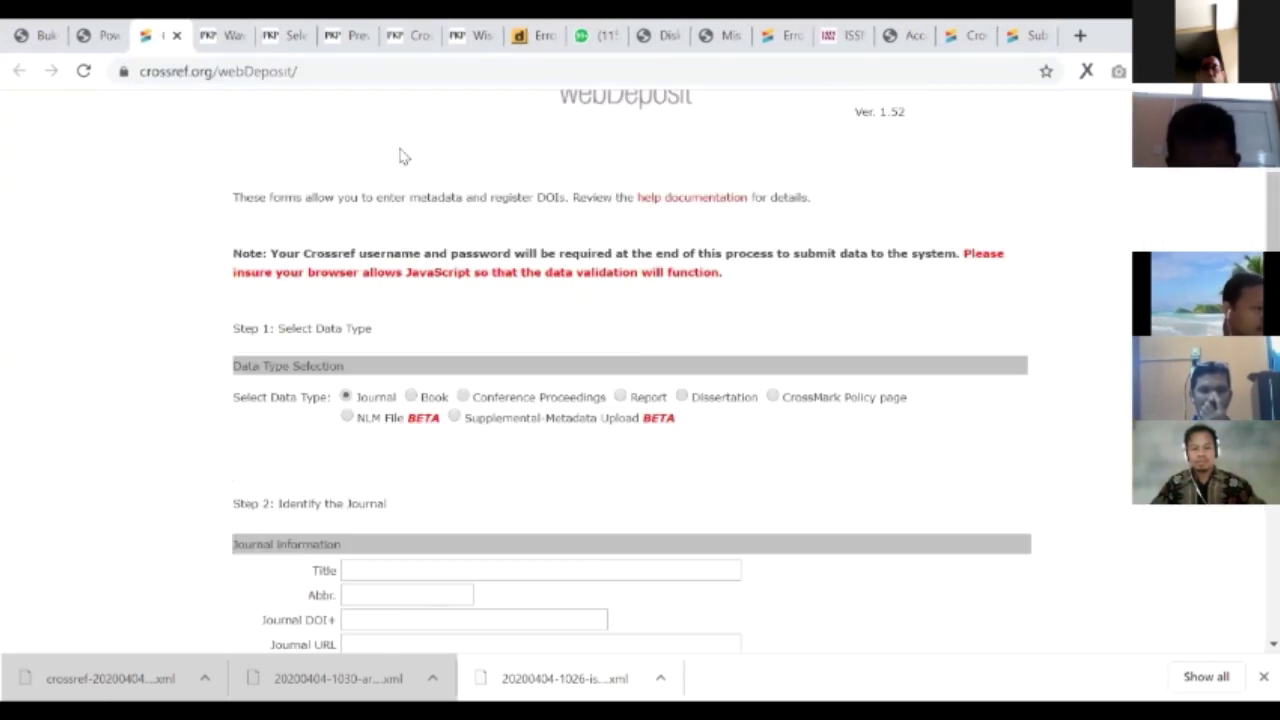
- Reload the empty webDeposit journal form and return to the WAWASAN journal page
scroll(390, 240, up, 2)
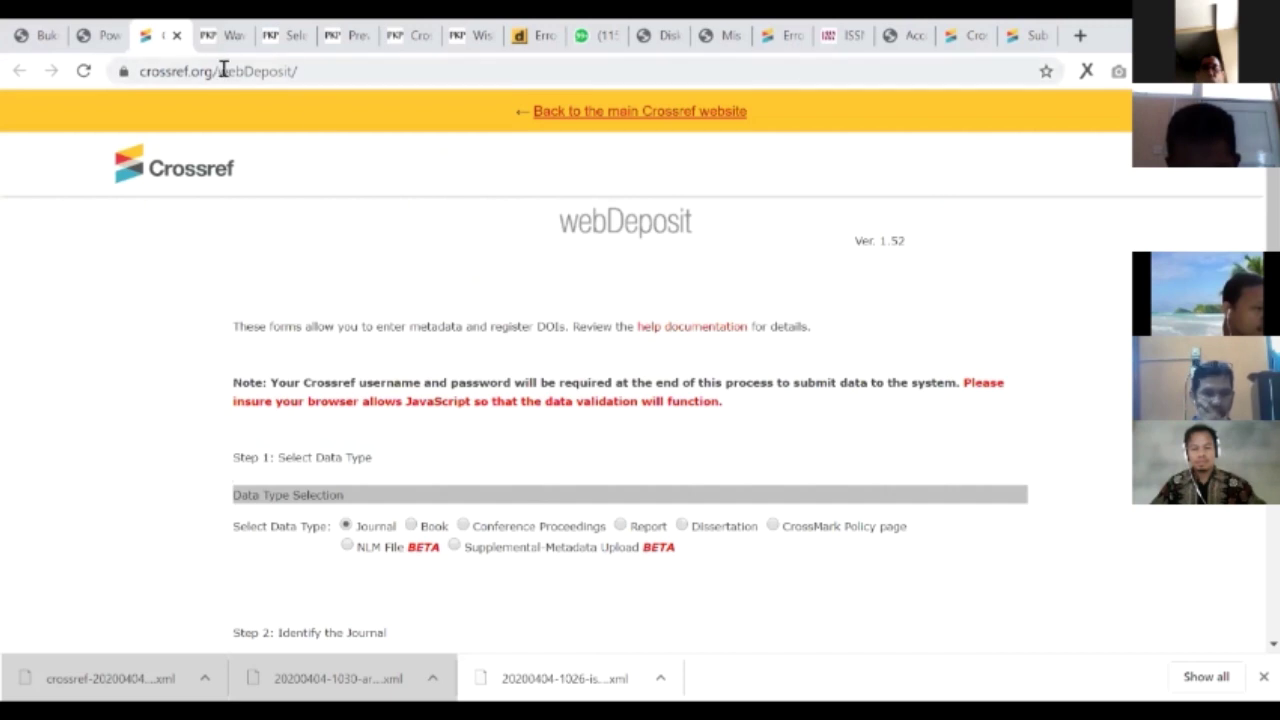
click(331, 70)
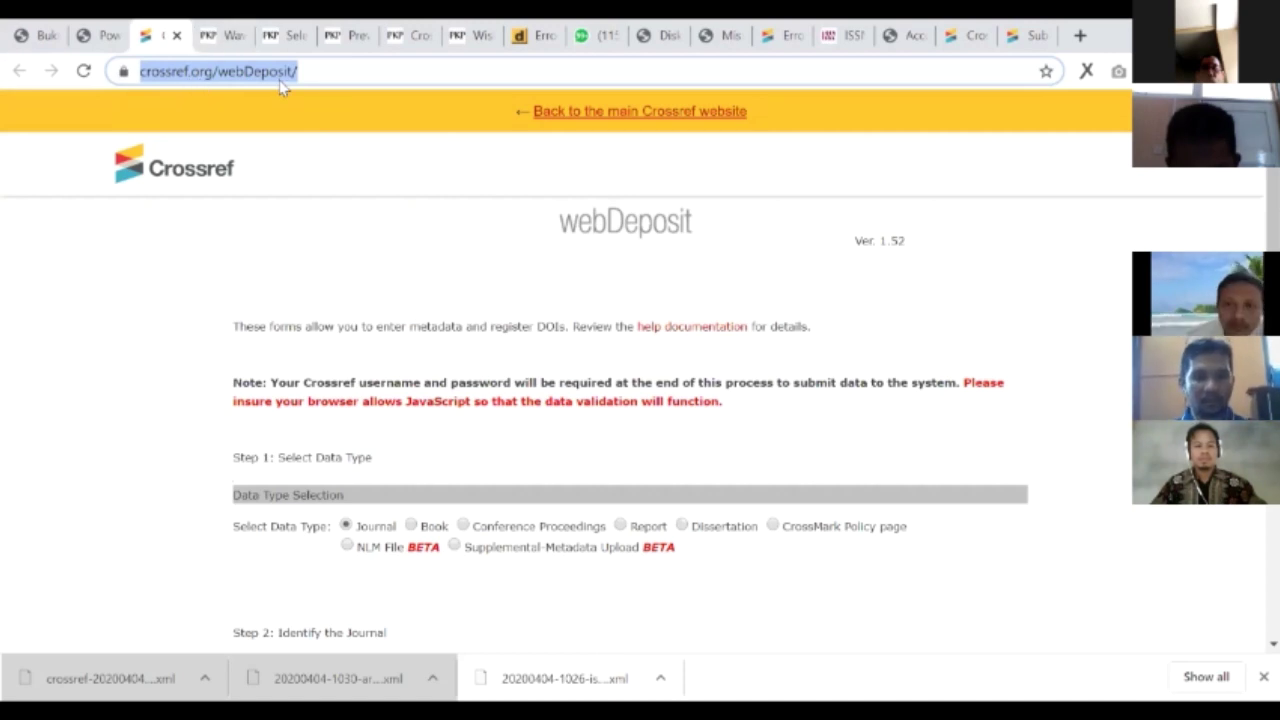
scroll(533, 345, down, 2)
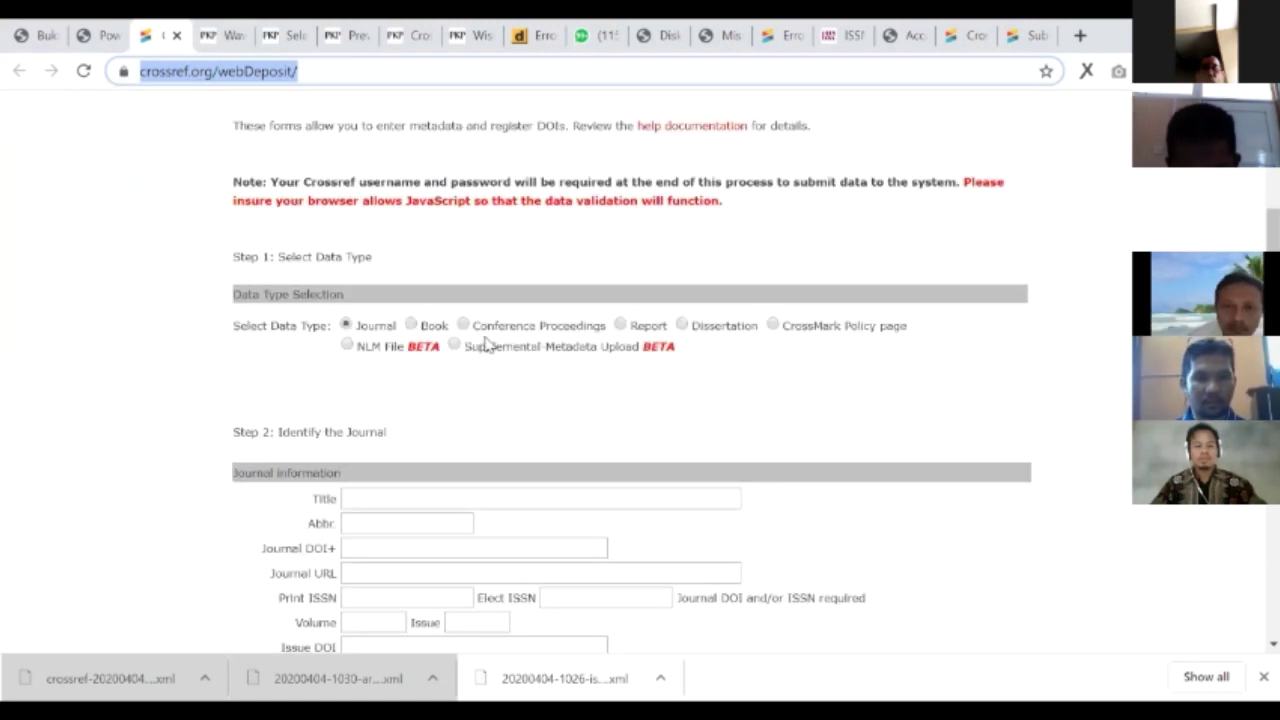
click(346, 326)
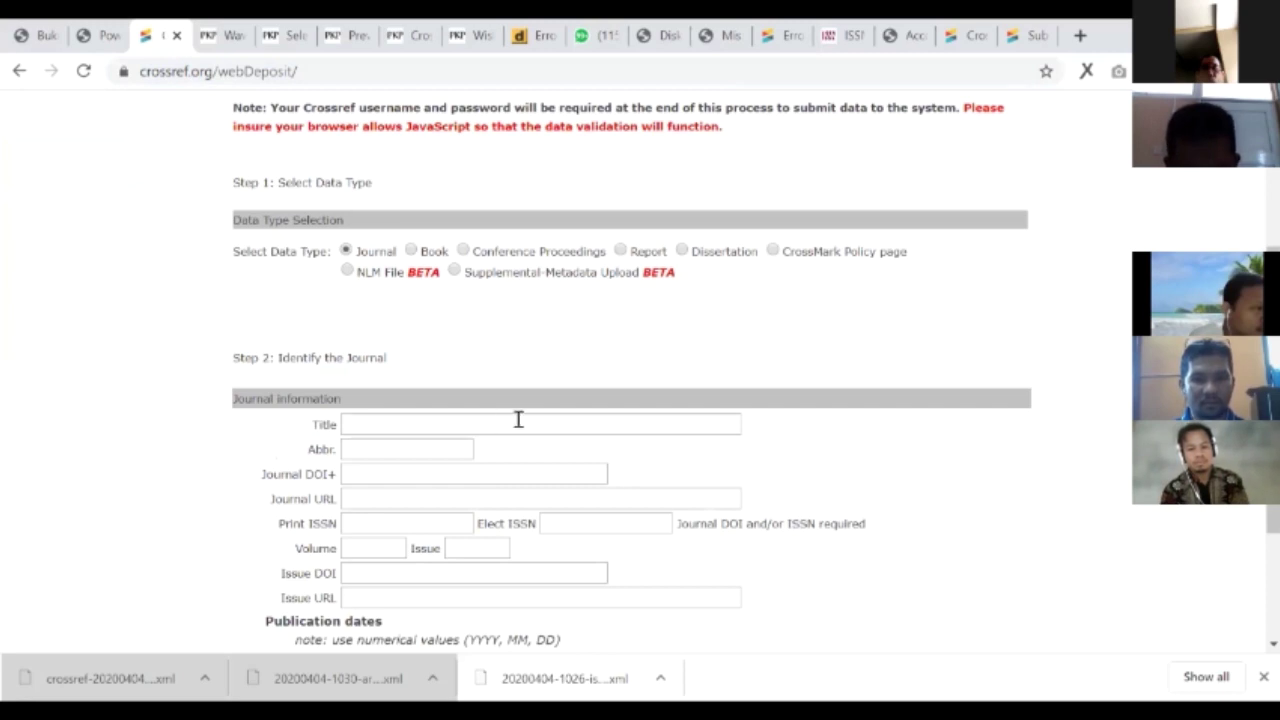
click(411, 252)
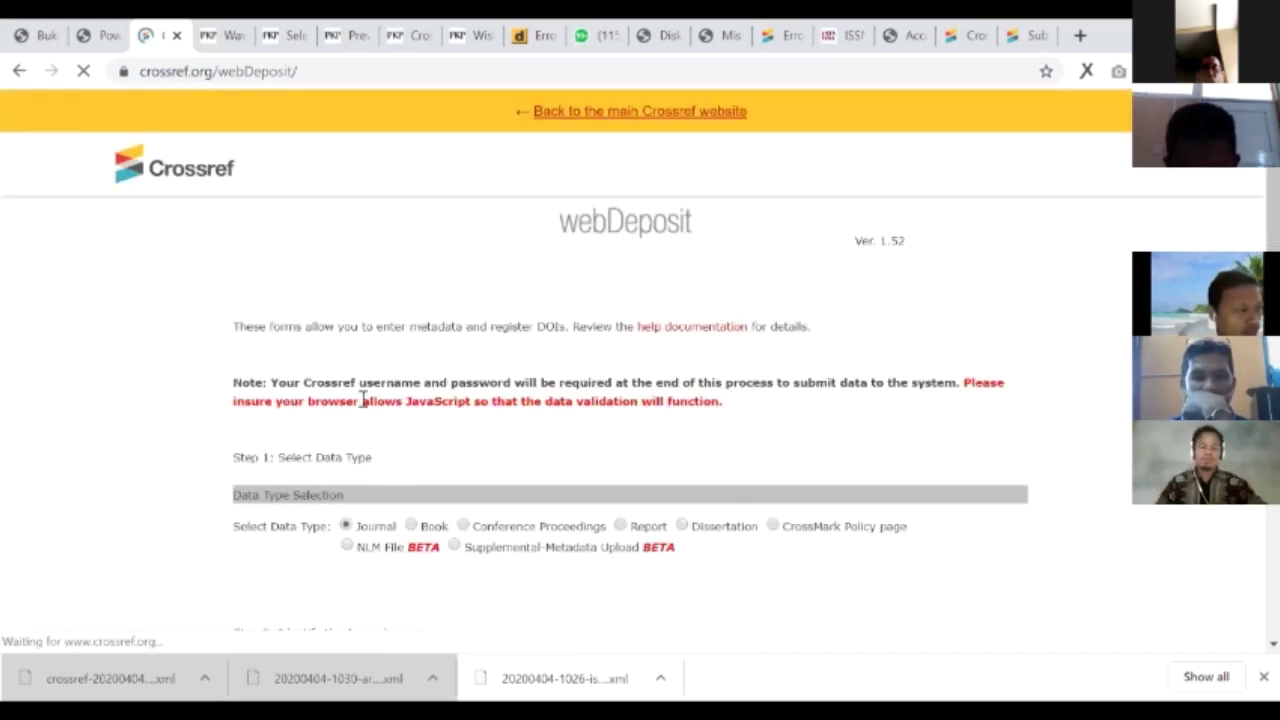
scroll(365, 397, down, 3)
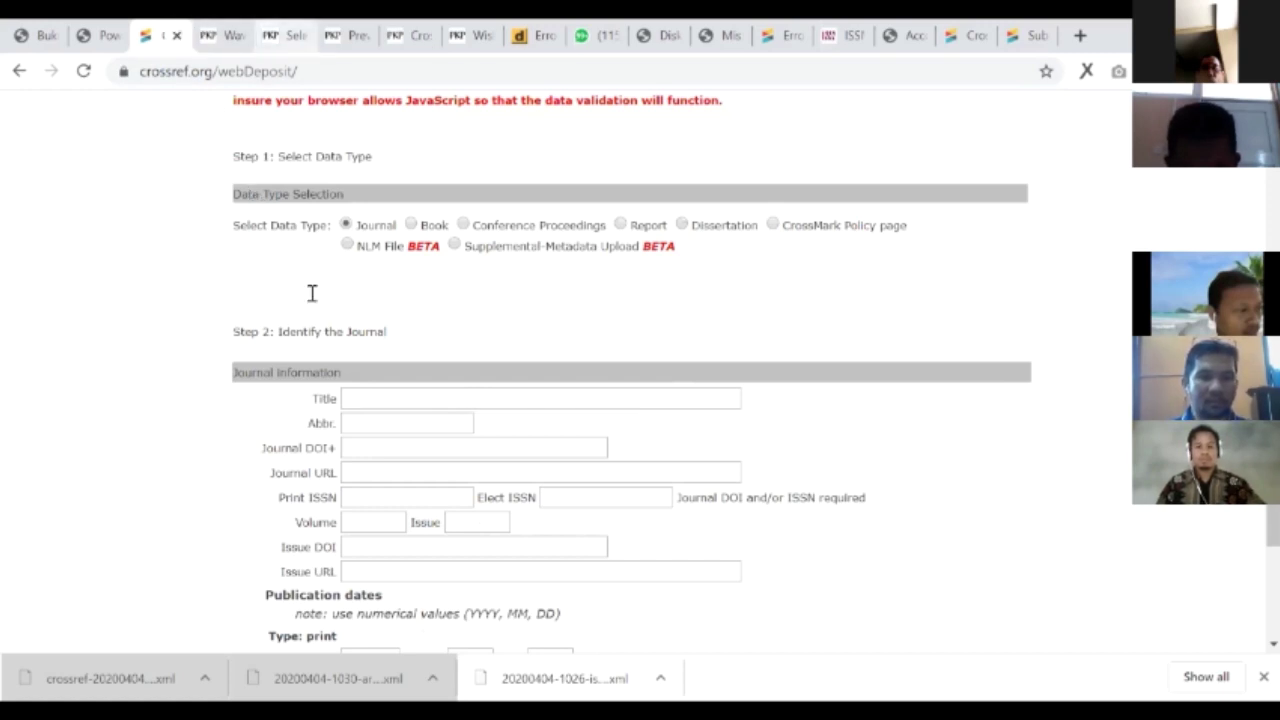
key(ctrl+Tab)
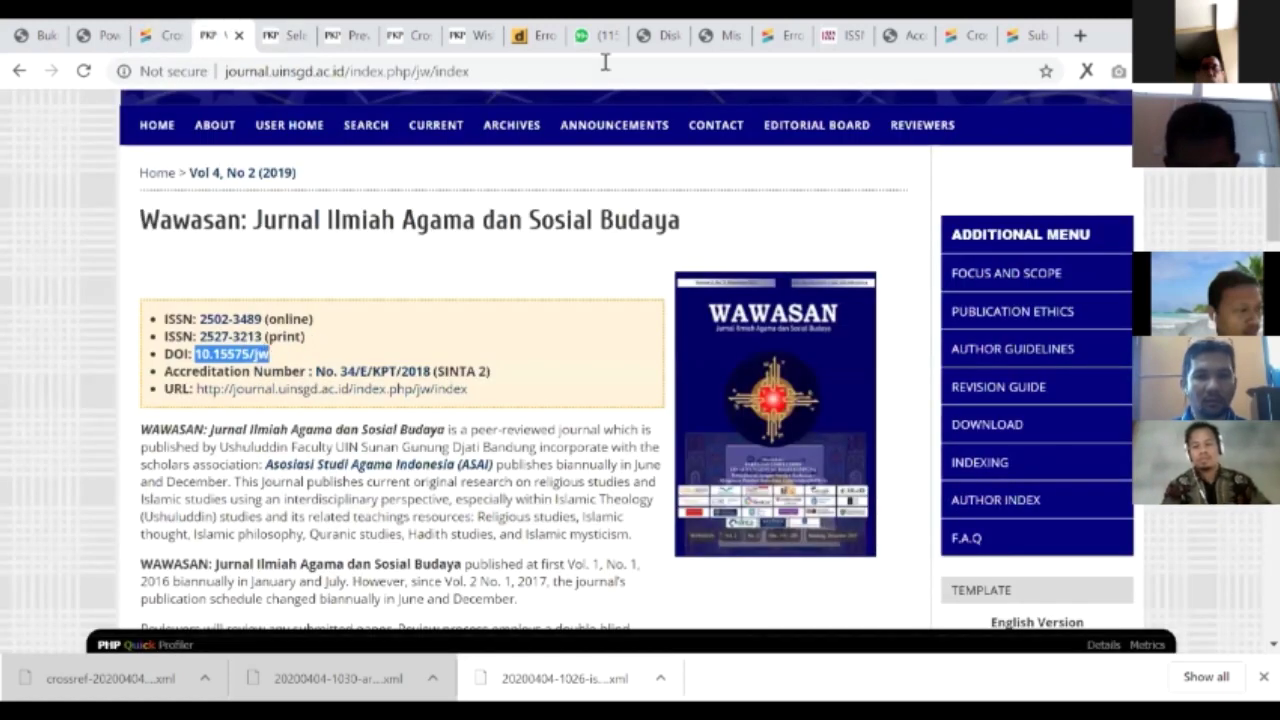
- Search the university's journal list for 'syifa' and open Syifa al-Qulub
key(Home)
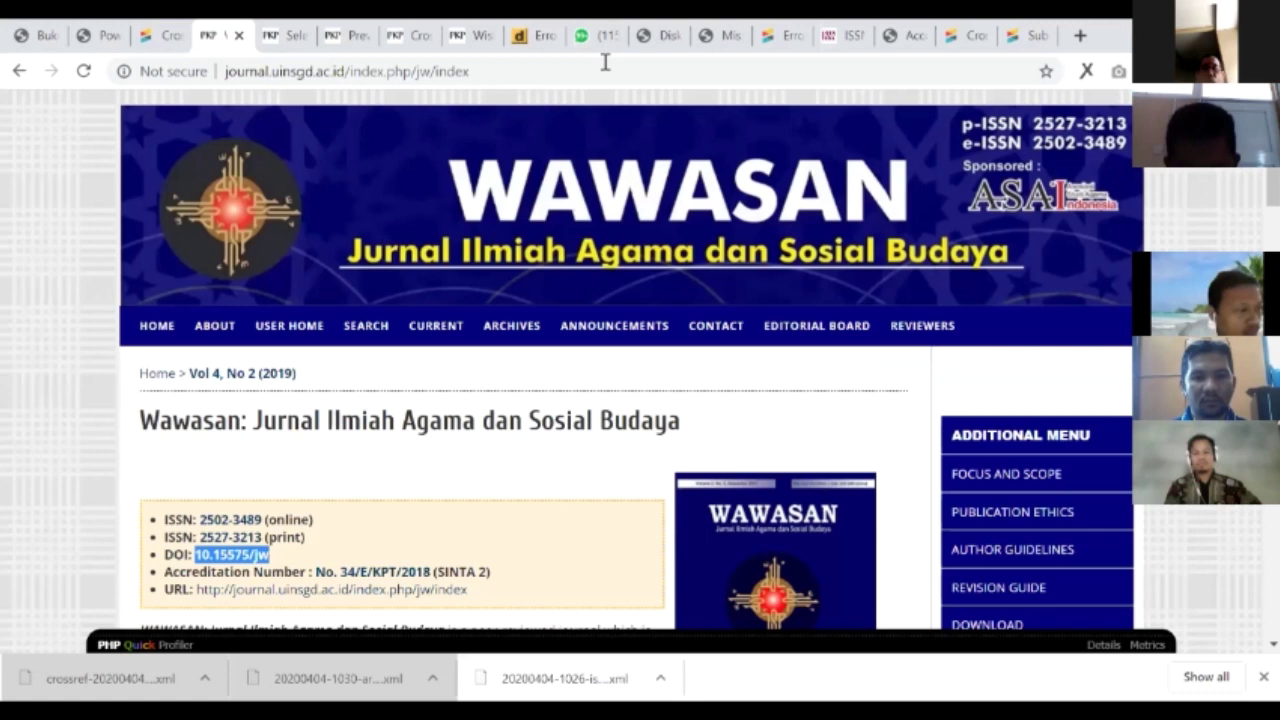
click(525, 212)
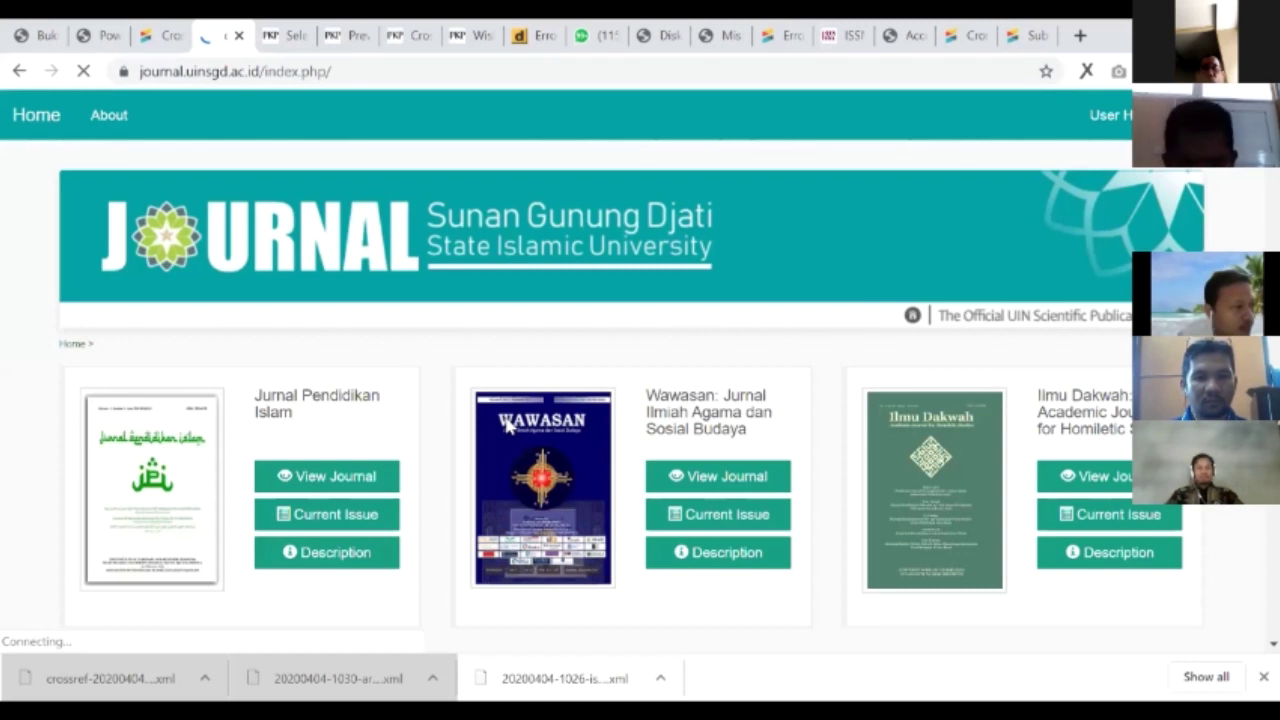
scroll(507, 425, down, 2)
key(ctrl+f)
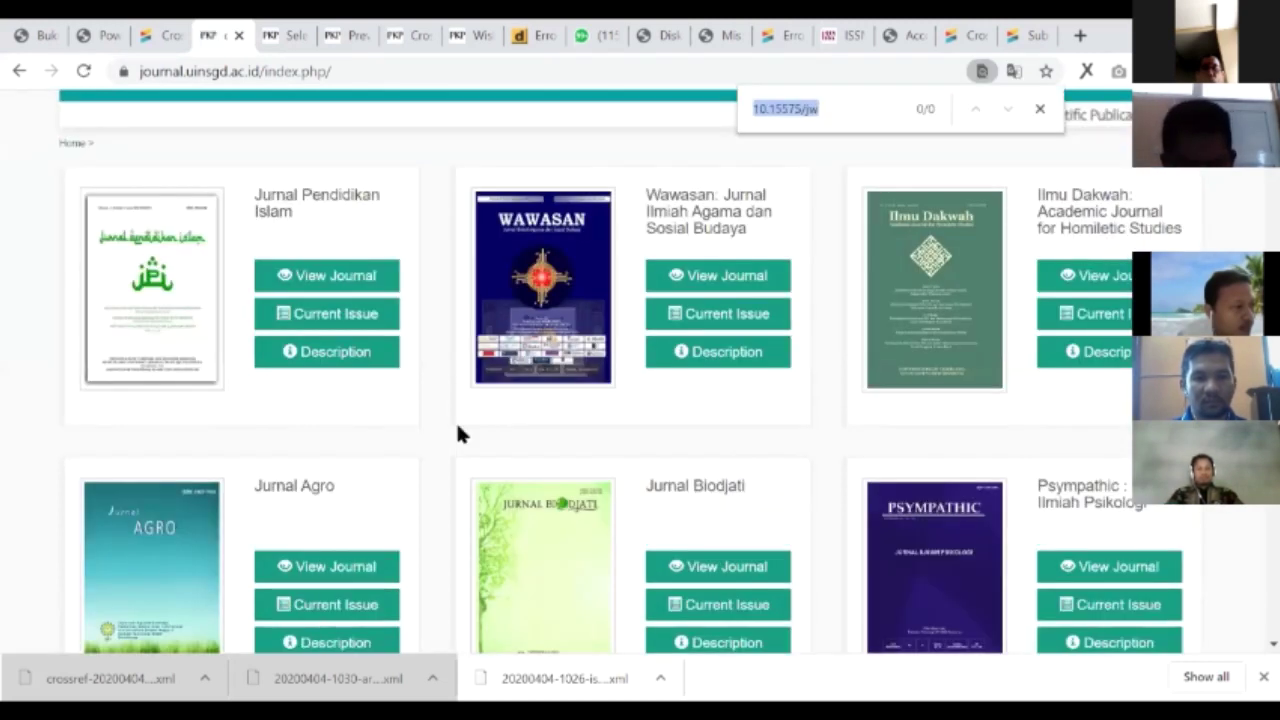
text(s)
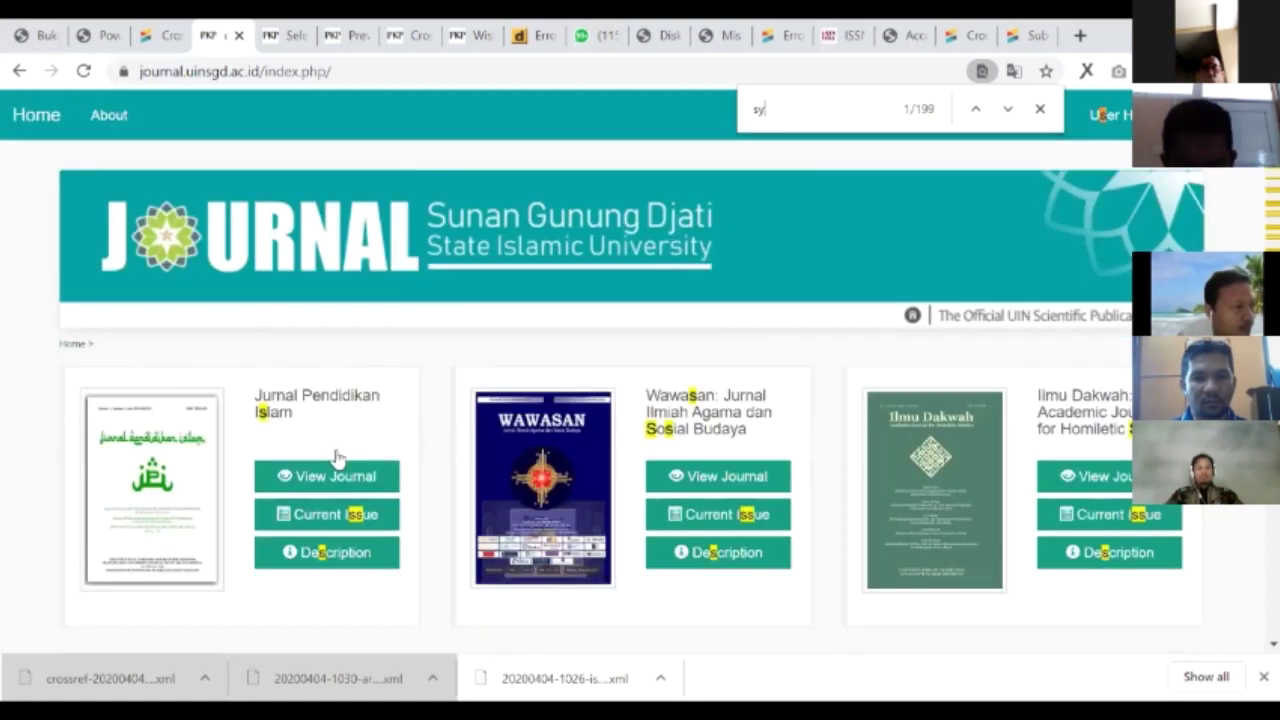
text(yifa)
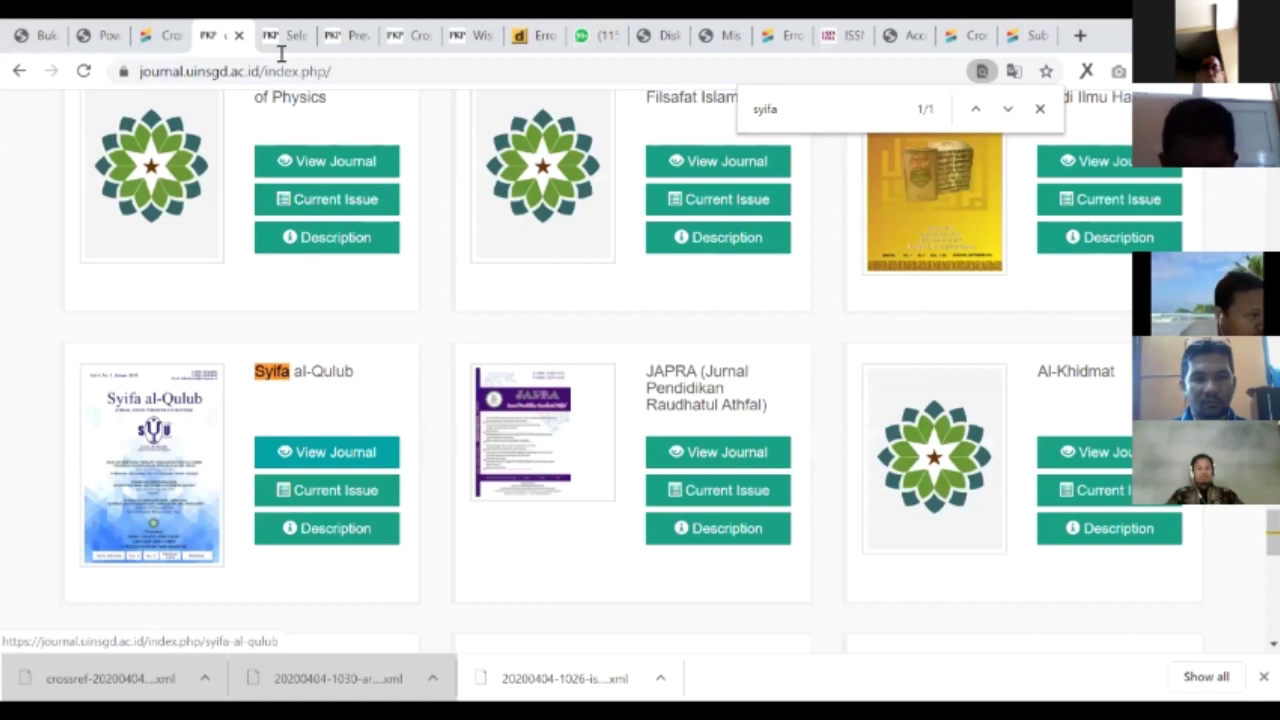
click(165, 465)
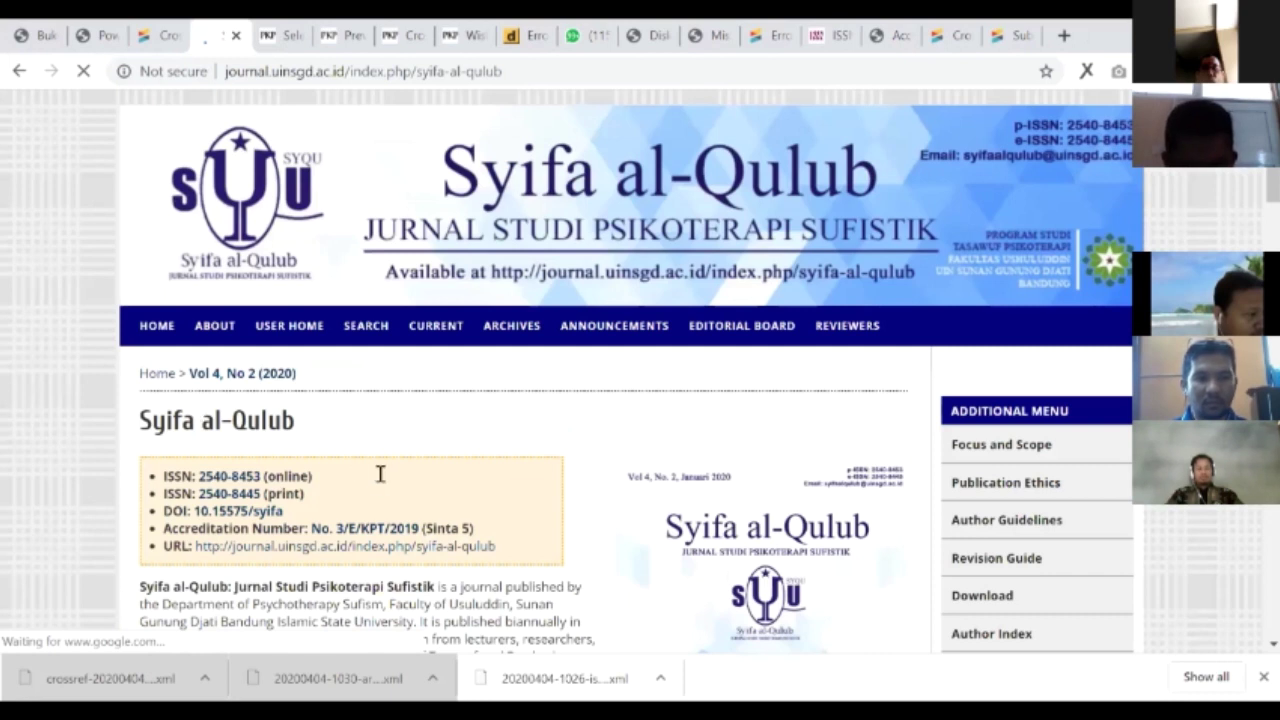
- Select the Syifa al-Qulub DOI 10.15575/syifa on its home page
scroll(265, 305, down, 1)
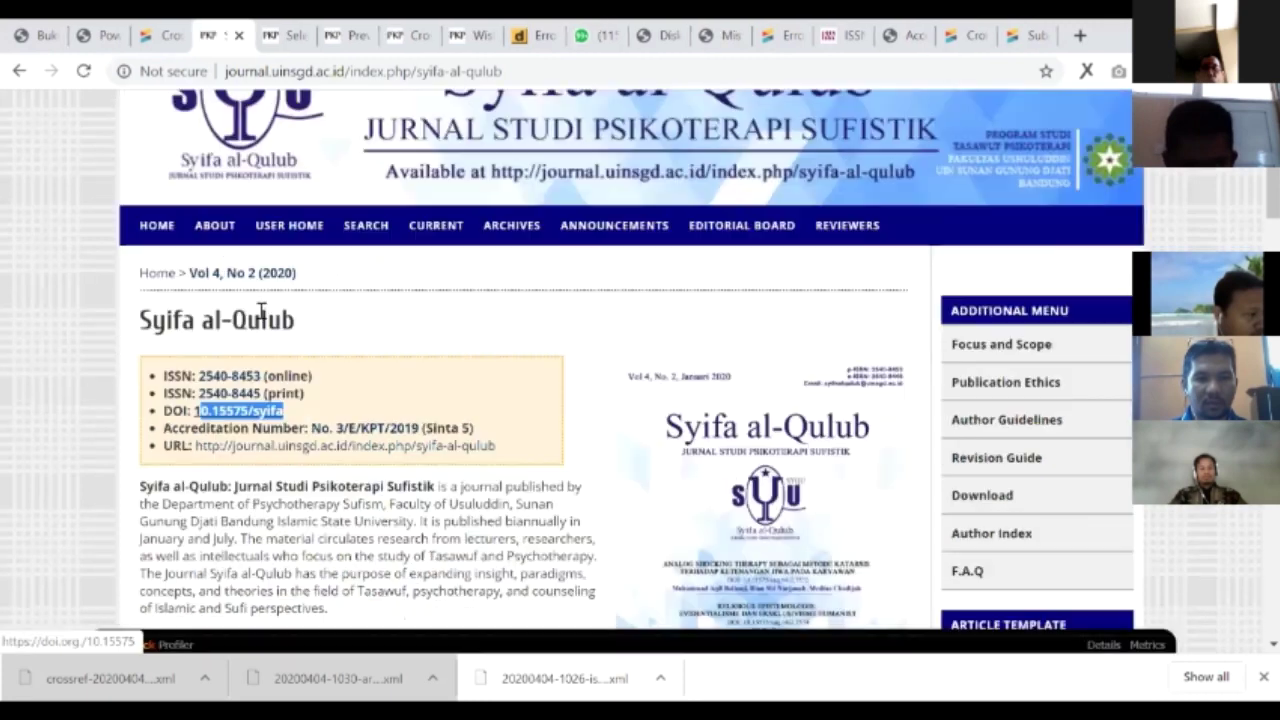
scroll(256, 313, down, 1)
double_click(268, 311)
click(272, 313)
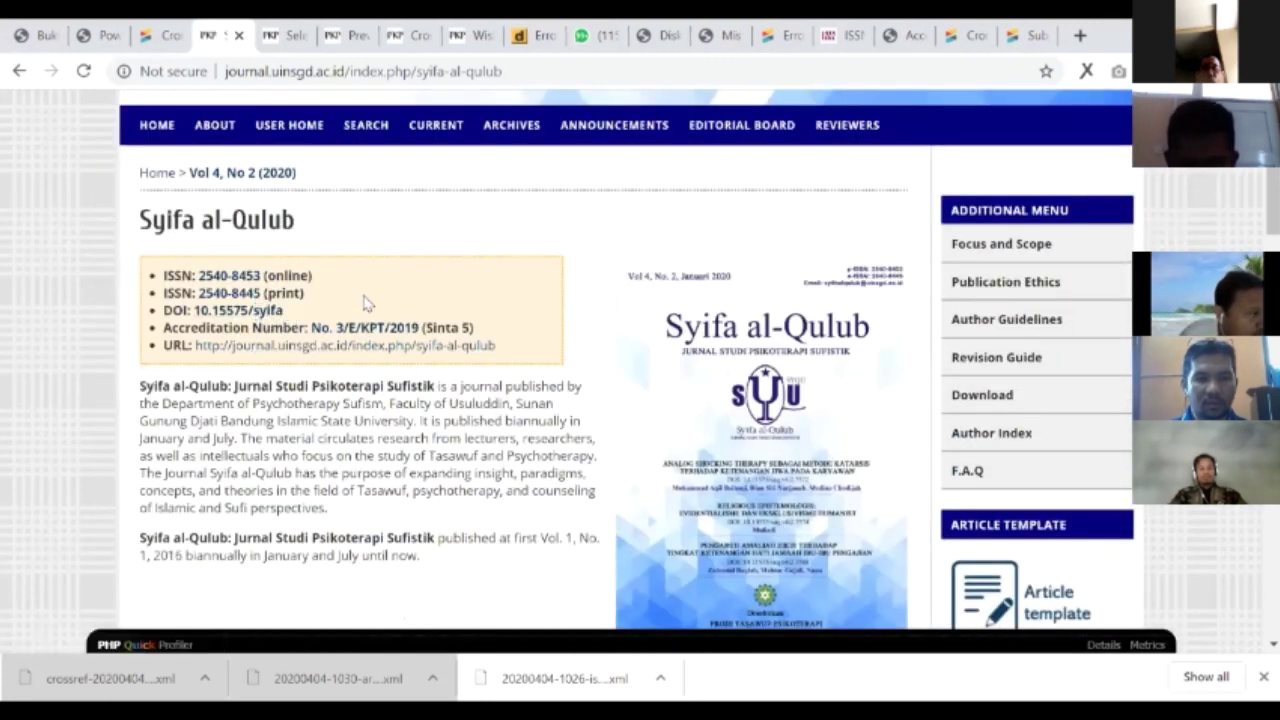
drag(284, 311, 260, 311)
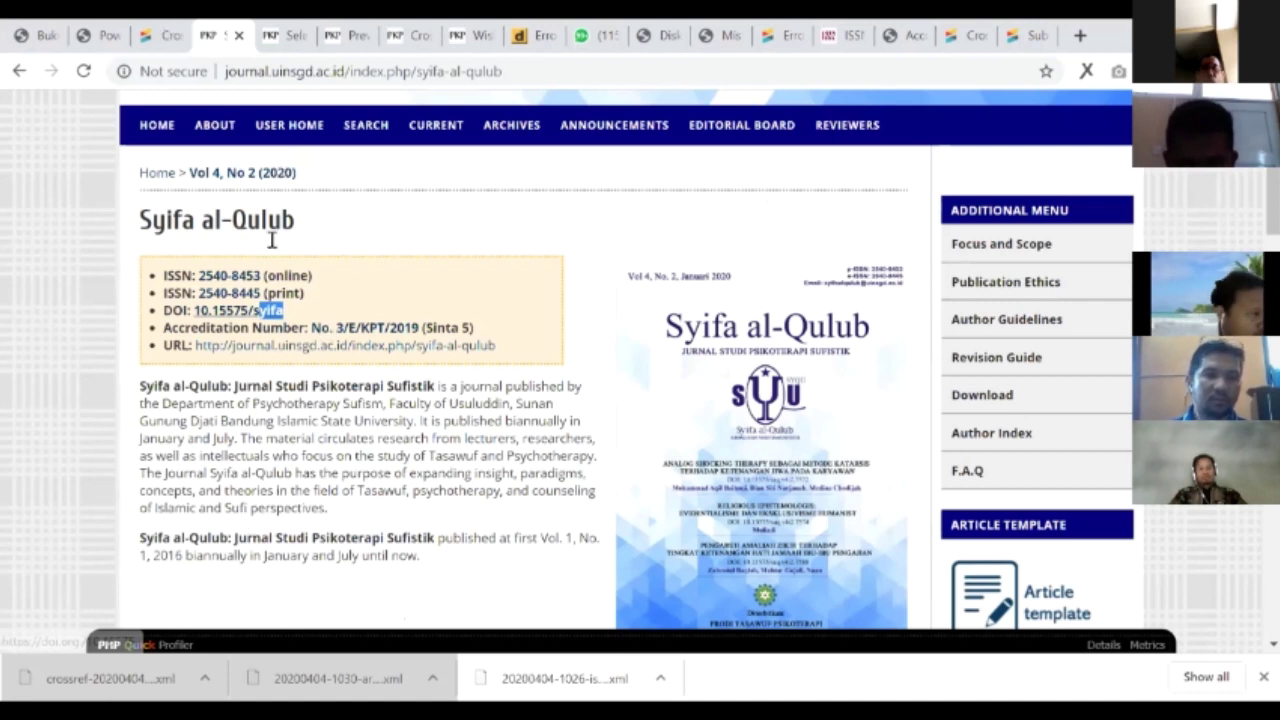
scroll(343, 225, up, 1)
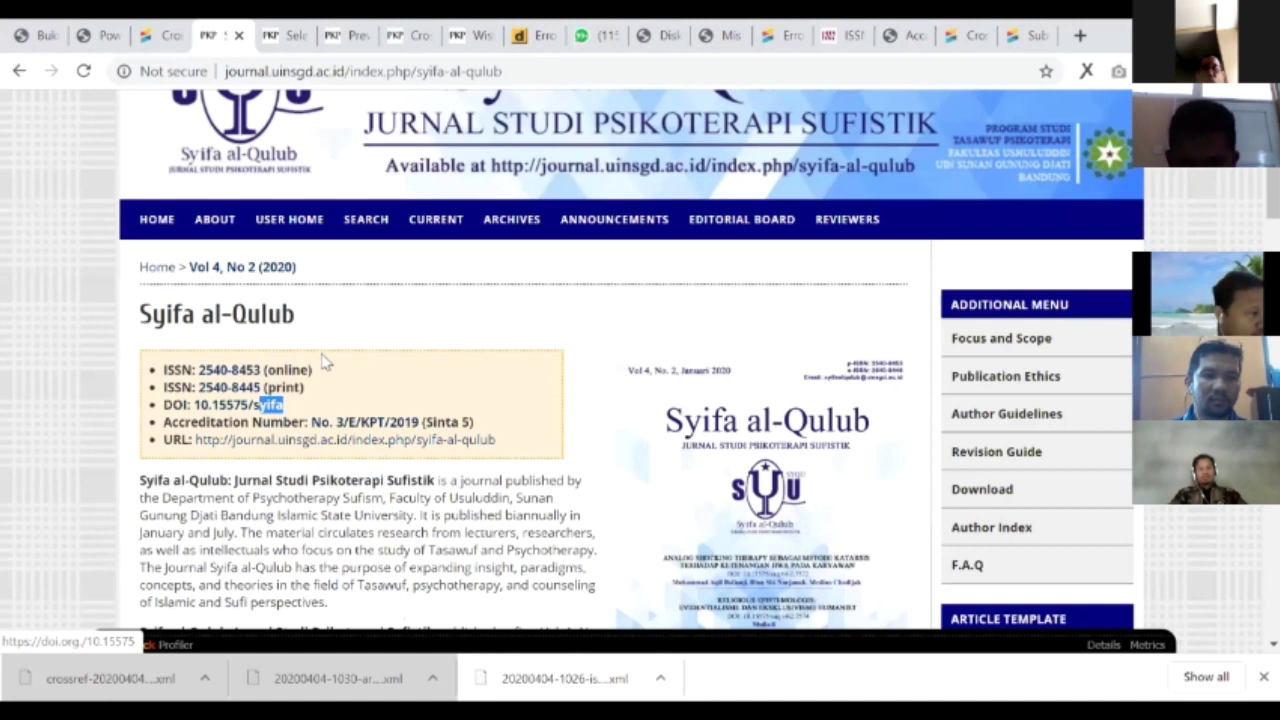
- Open the journal's ISSN registration record on the LIPI ISSN site
key(ctrl+shift+Tab)
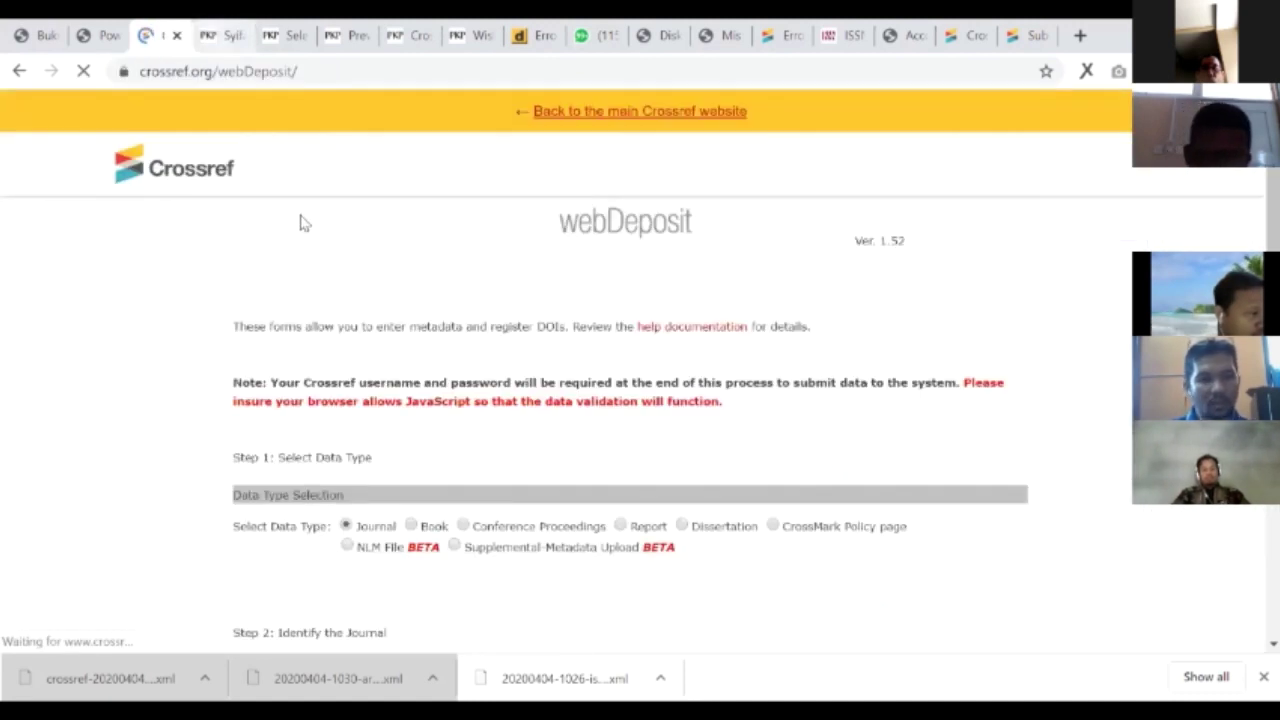
click(240, 36)
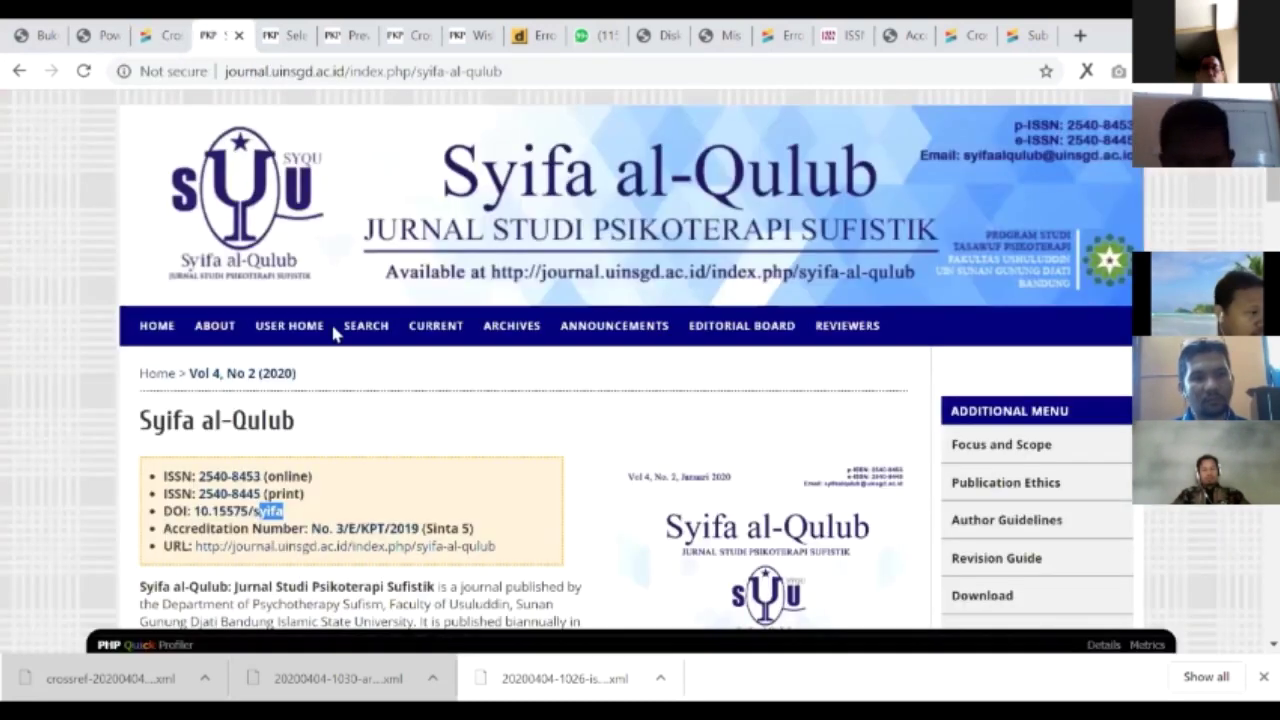
scroll(335, 333, down, 2)
click(290, 310)
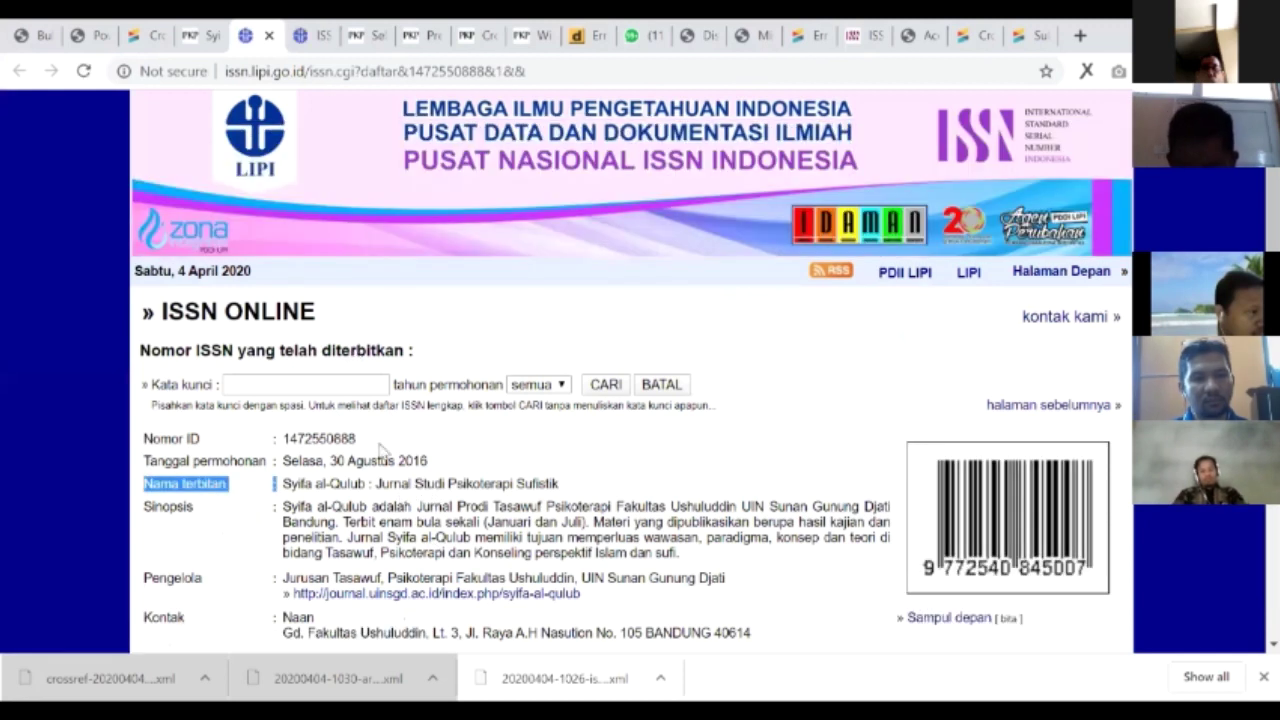
- Paste 'Syifa al-Qulub : Jurnal Studi Psikoterapi Sufistik' as the deposit title and close the ISSN page
key(ctrl+3)
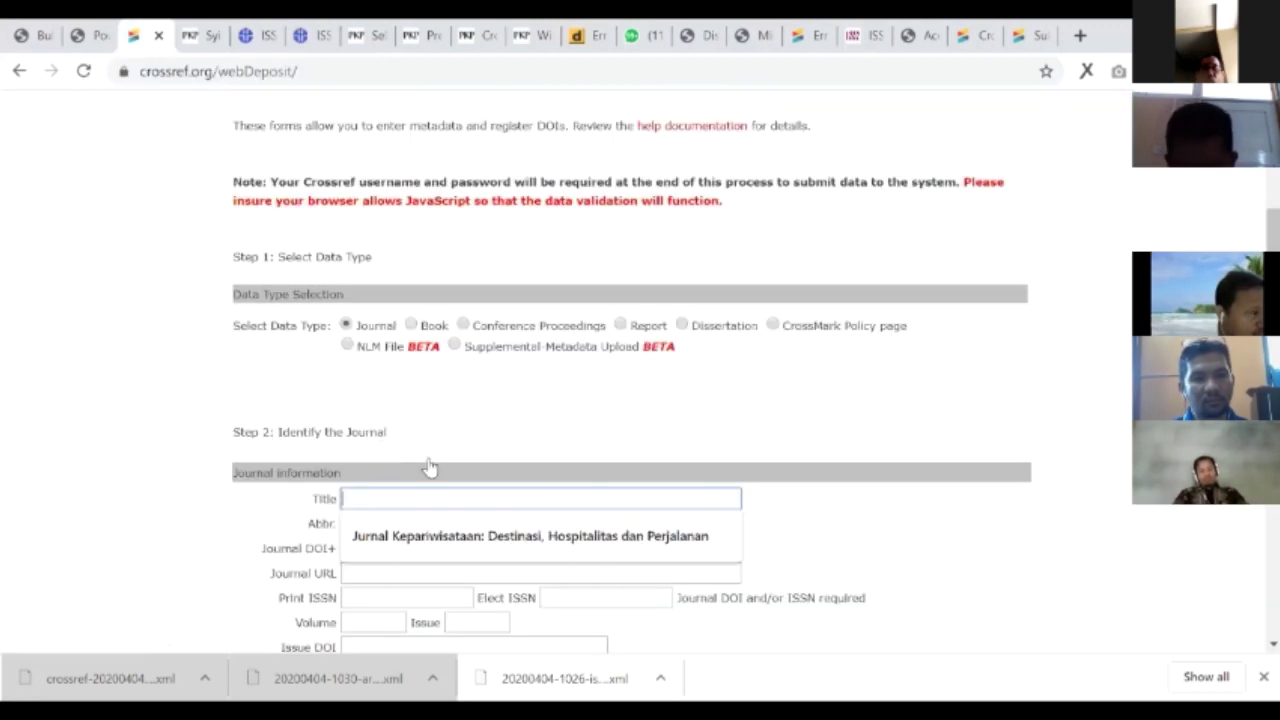
text(Syifa al-Qulub : Jurnal Studi Psikoterapi Sufistik)
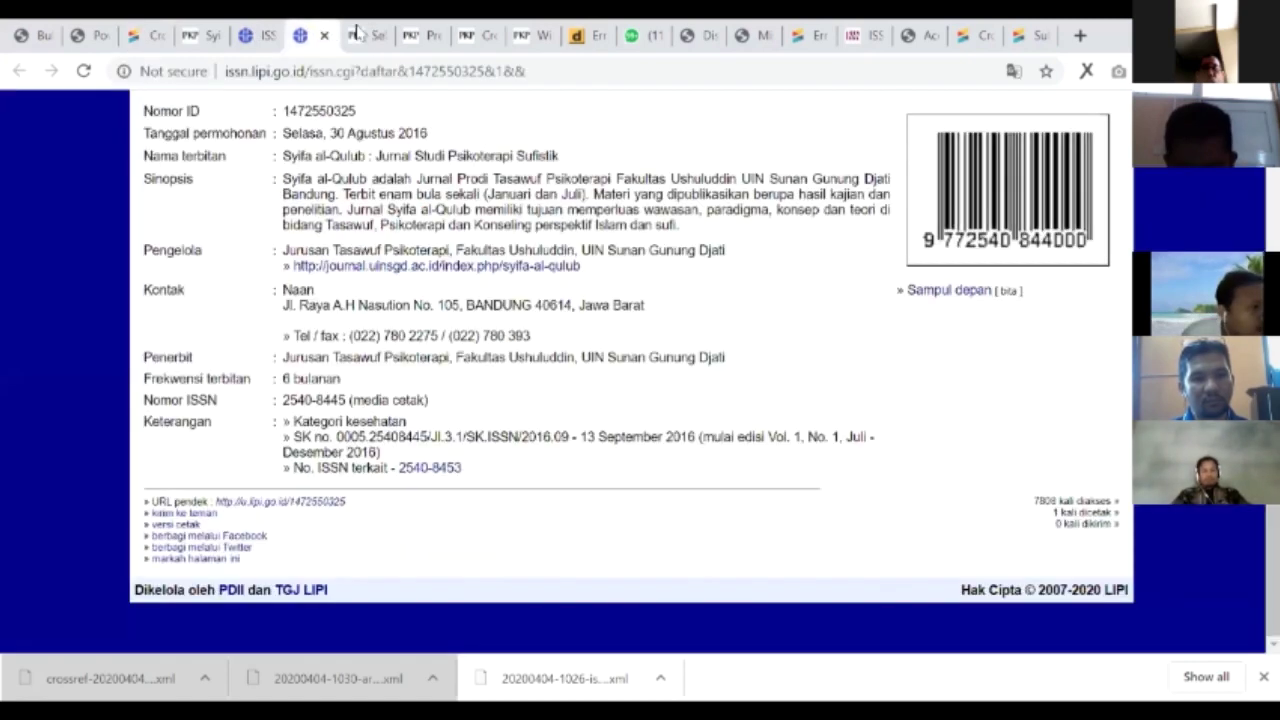
click(329, 36)
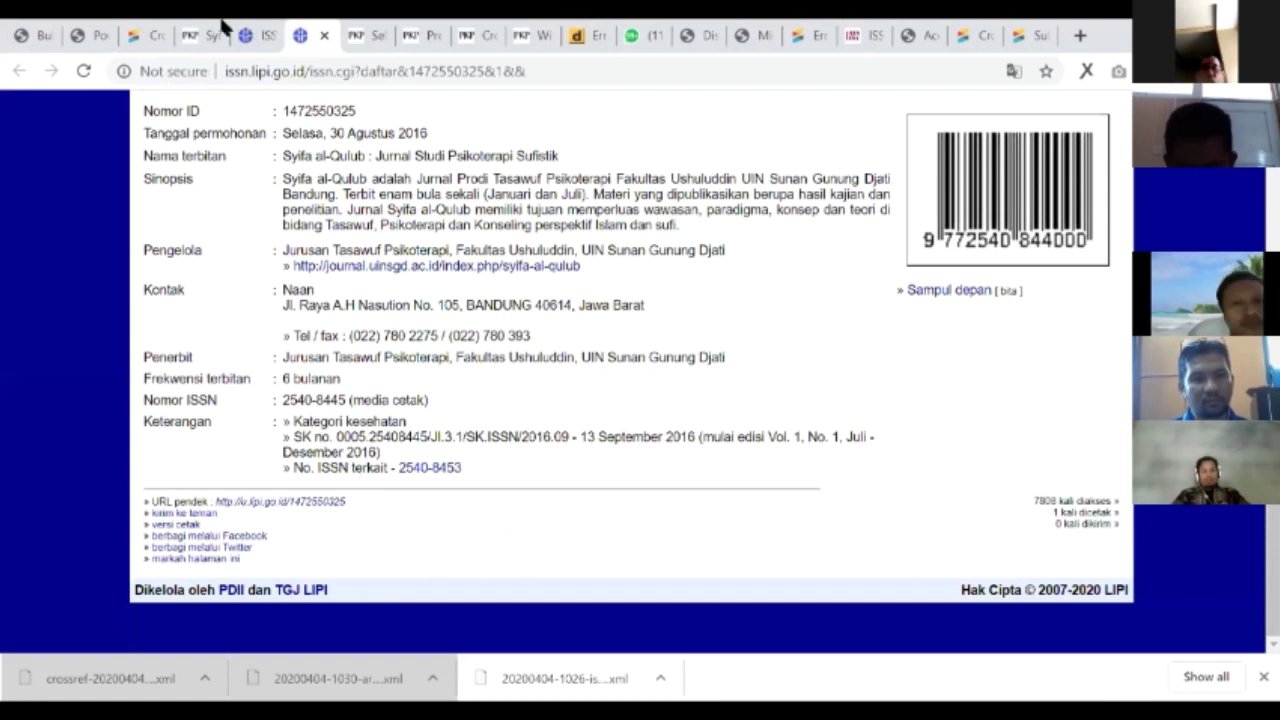
key(ctrl+w)
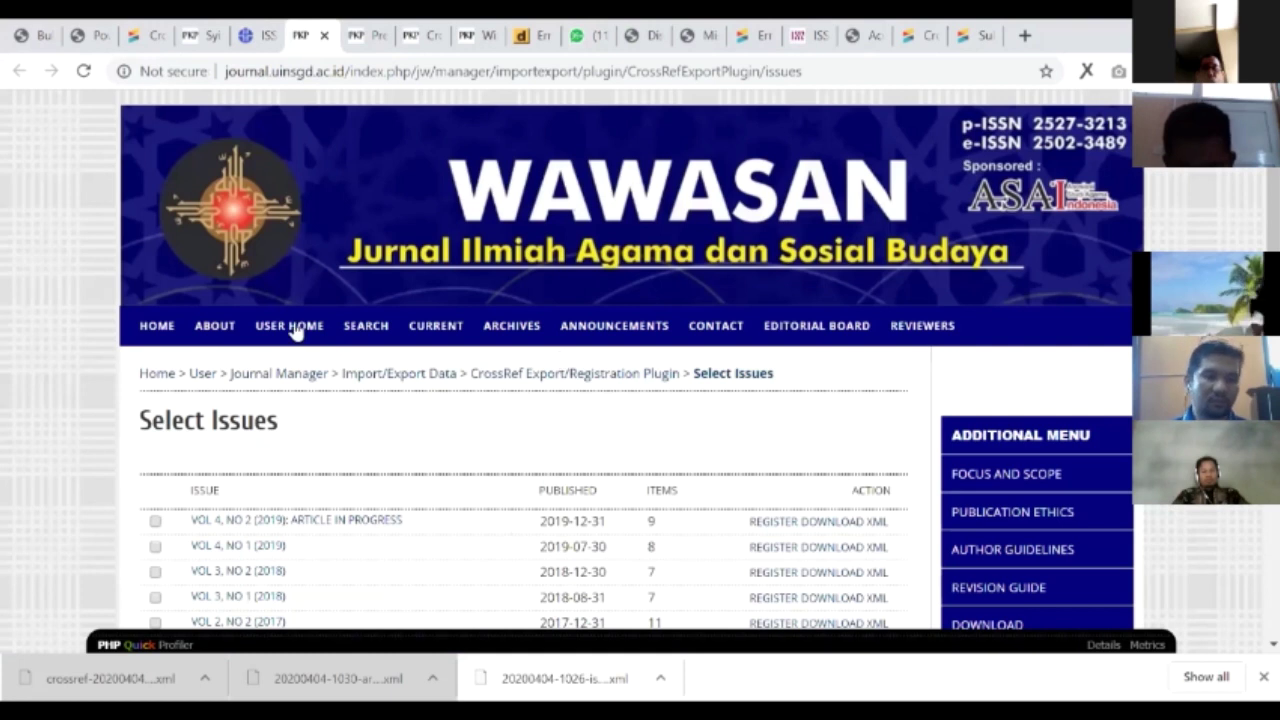
- Find 'sifa' in the journal list and open Syifa al-Qulub's Vol 4, No 2 (2020) contents
key(ctrl+4)
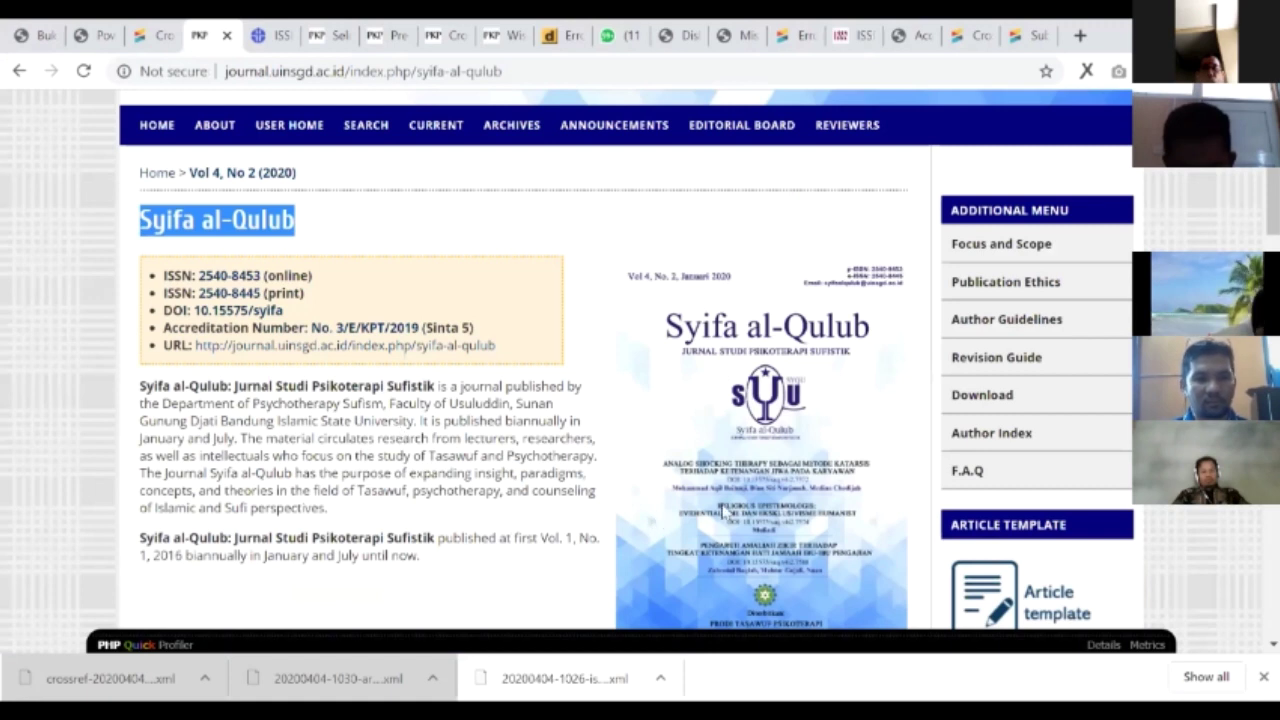
scroll(1093, 602, up, 3)
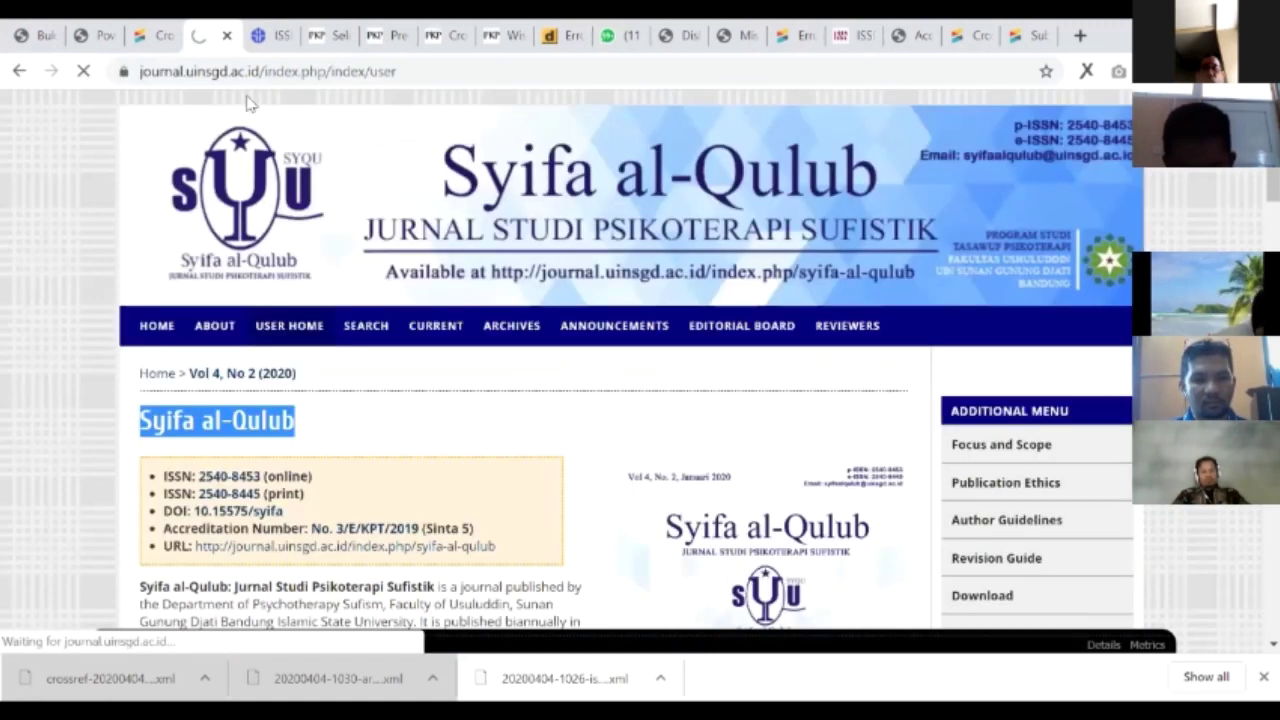
key(ctrl+f)
text(sifa)
scroll(307, 267, up, 7)
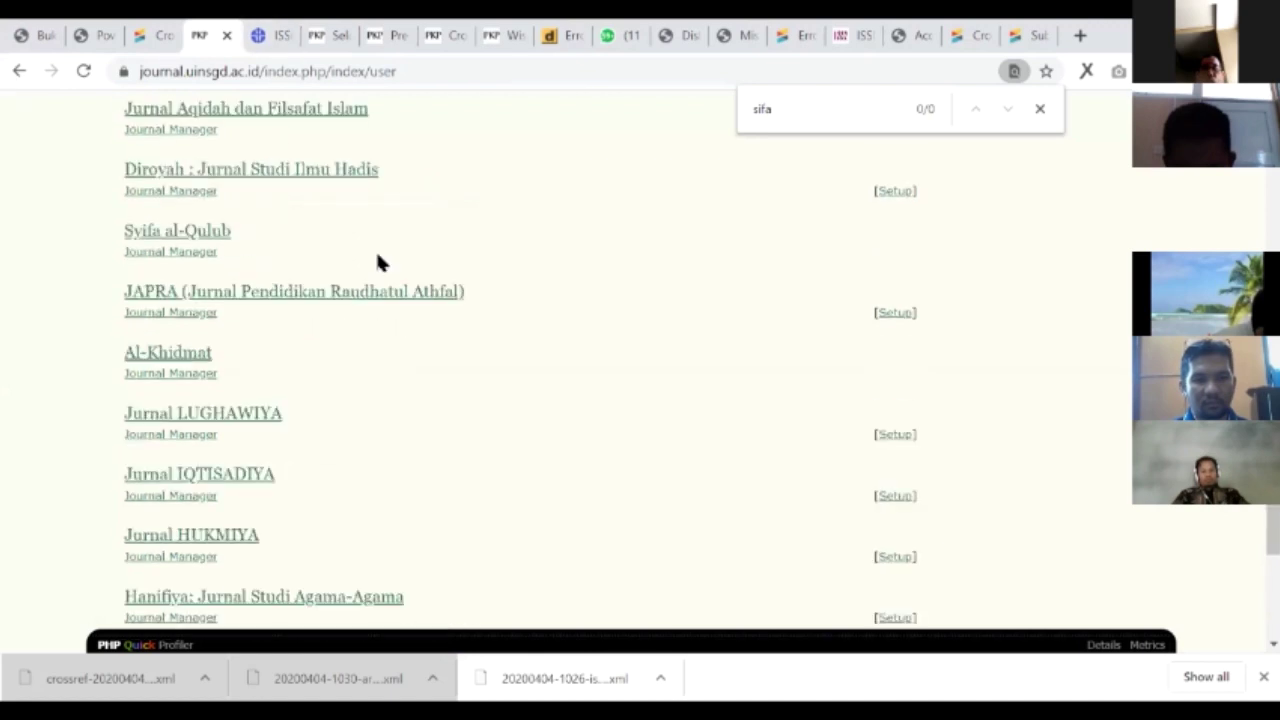
scroll(380, 300, up, 5)
click(380, 400)
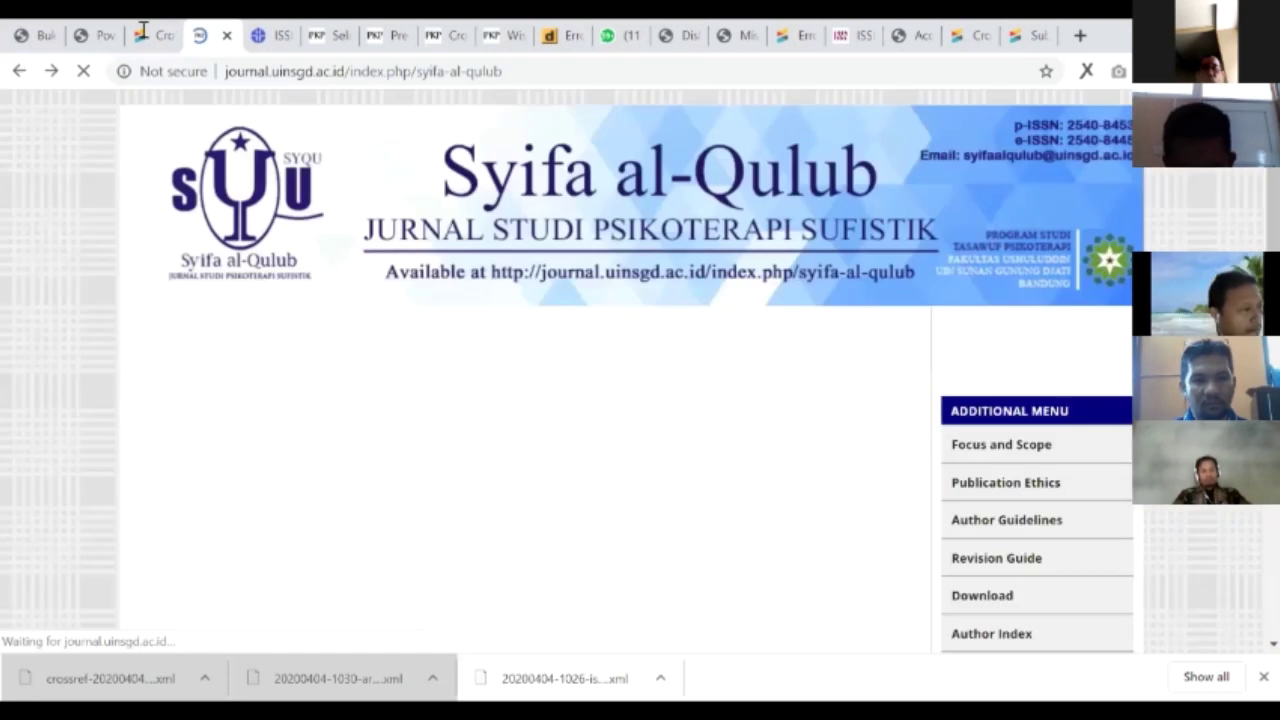
scroll(380, 465, down, 5)
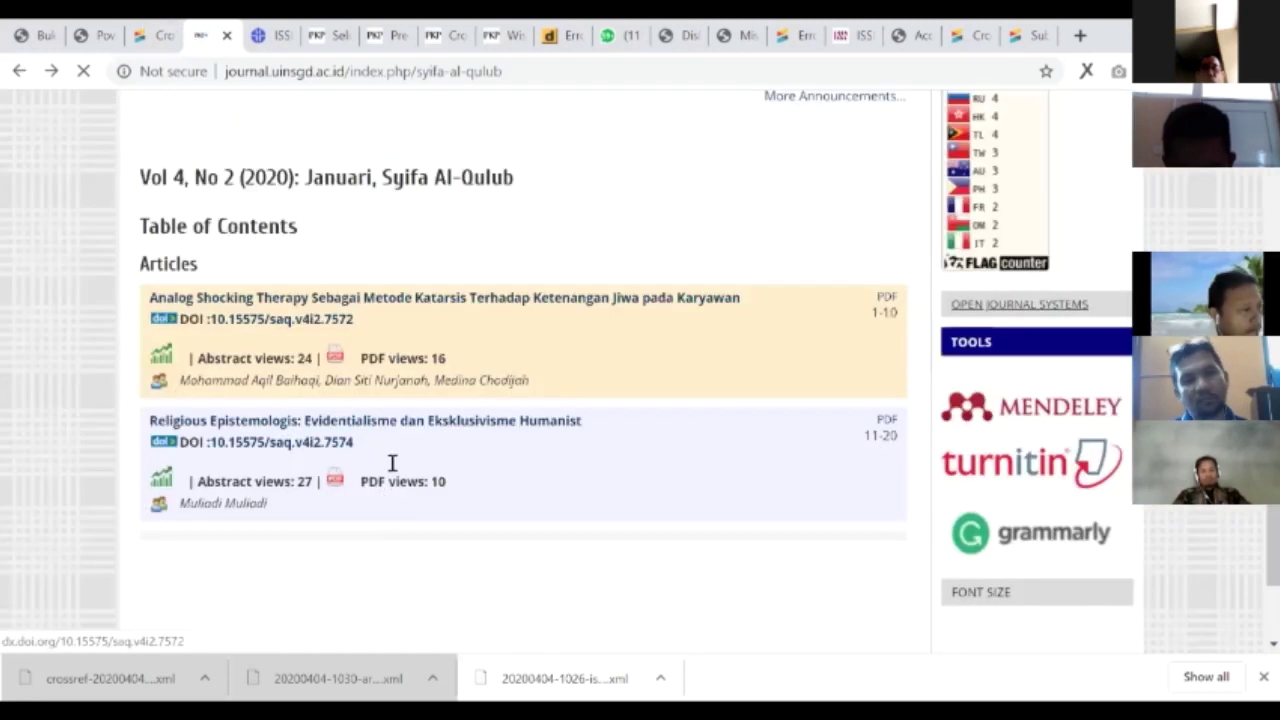
- Fill in Journal DOI 10.15575/saq and the journal's web address
click(155, 35)
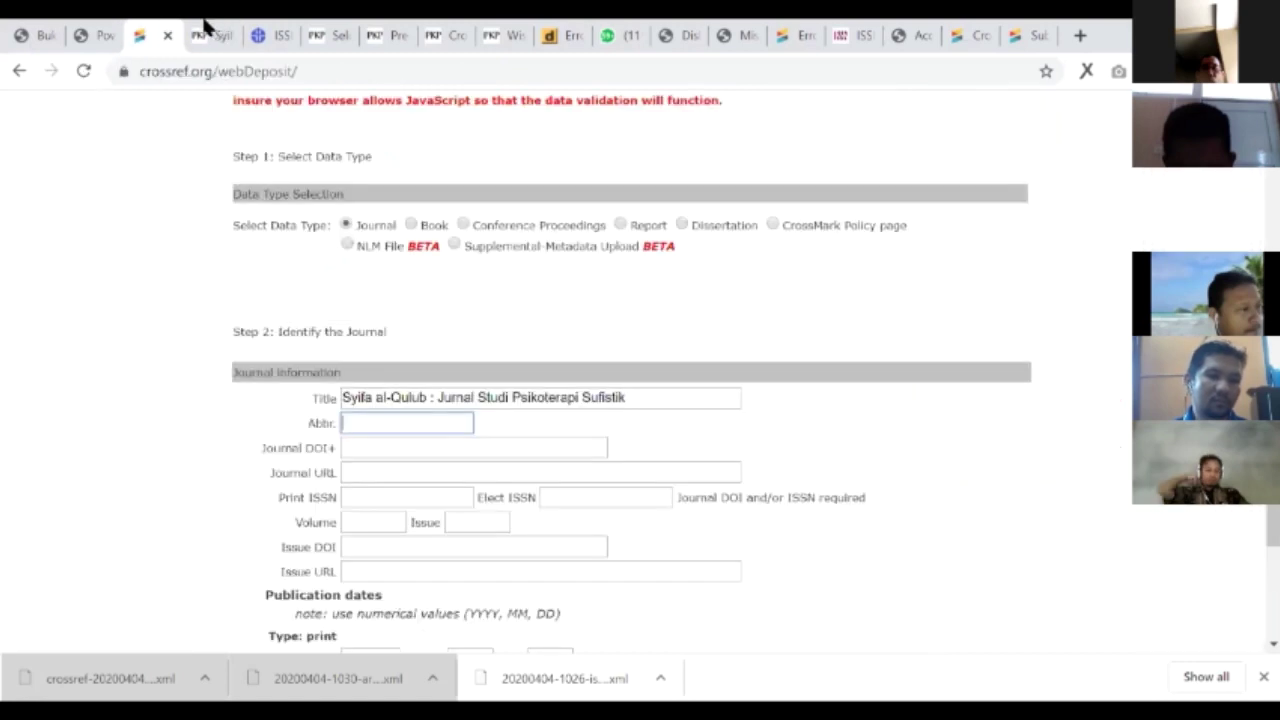
key(Tab)
key(ctrl+Tab)
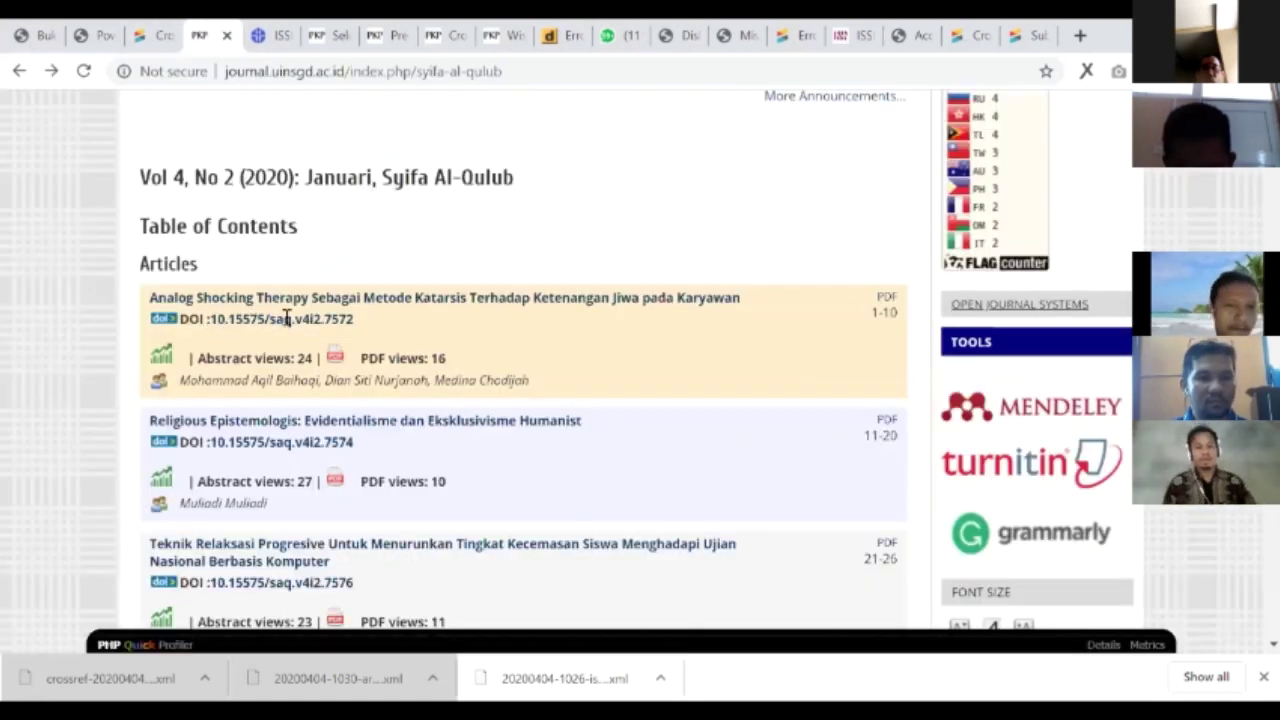
drag(290, 318, 207, 318)
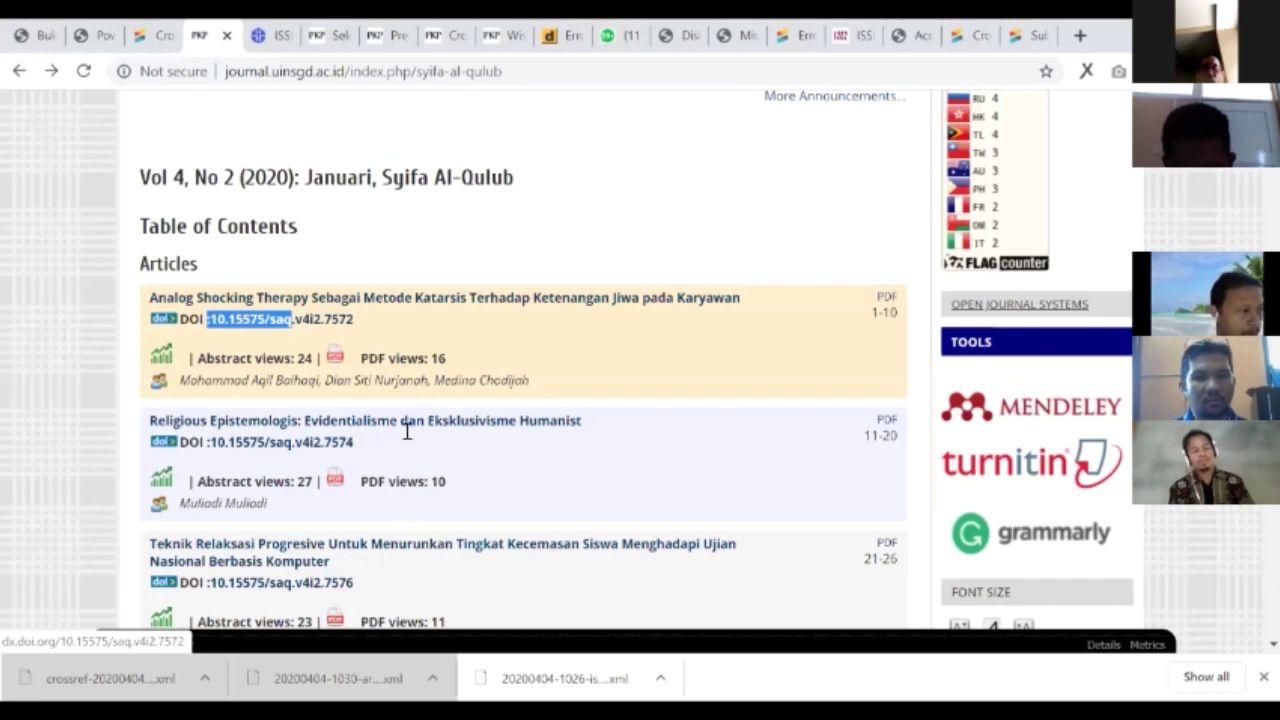
key(ctrl+shift+Tab)
key(shift+Tab)
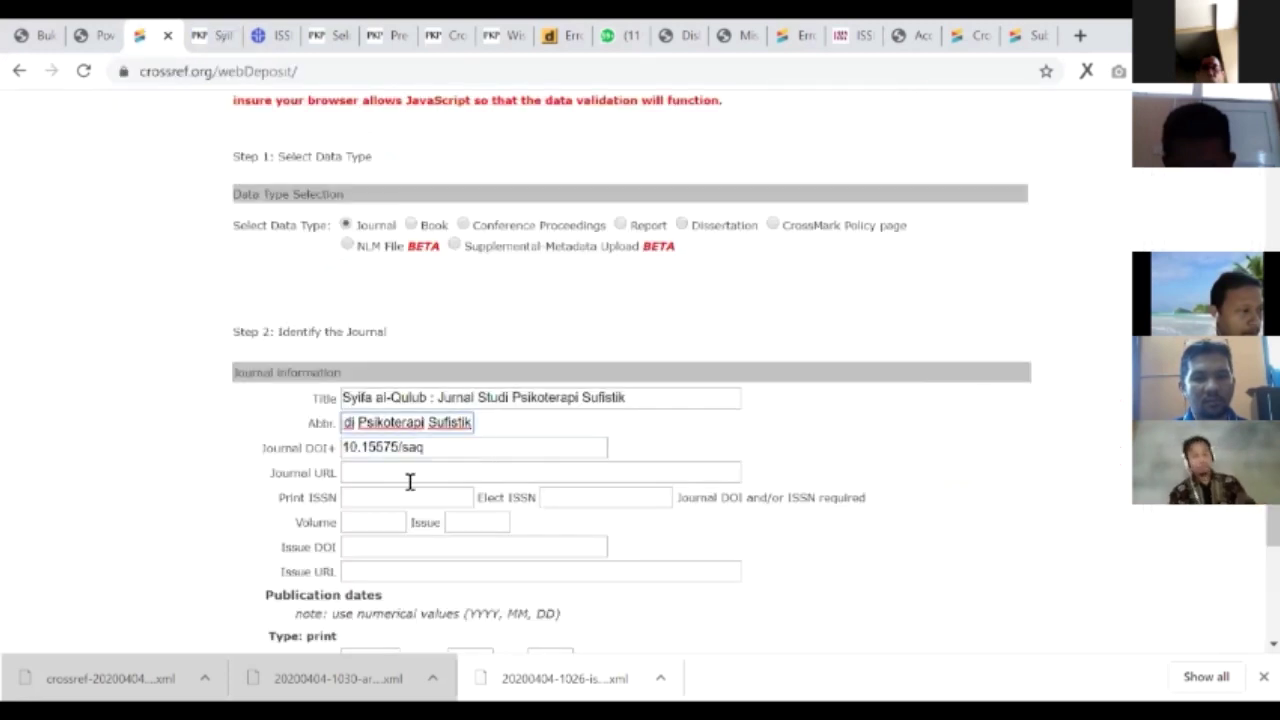
click(356, 473)
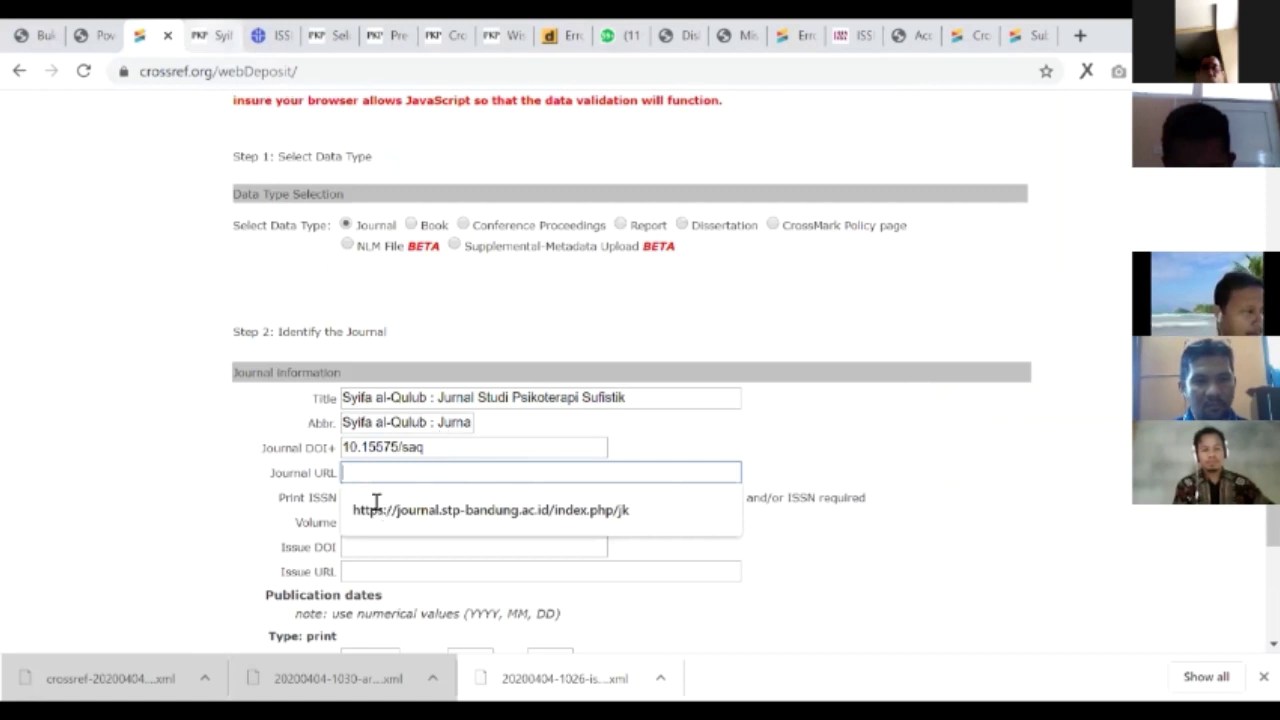
text(https://journal.uinsgd.ac.id/index.php/syifa-al-qulub)
key(Tab)
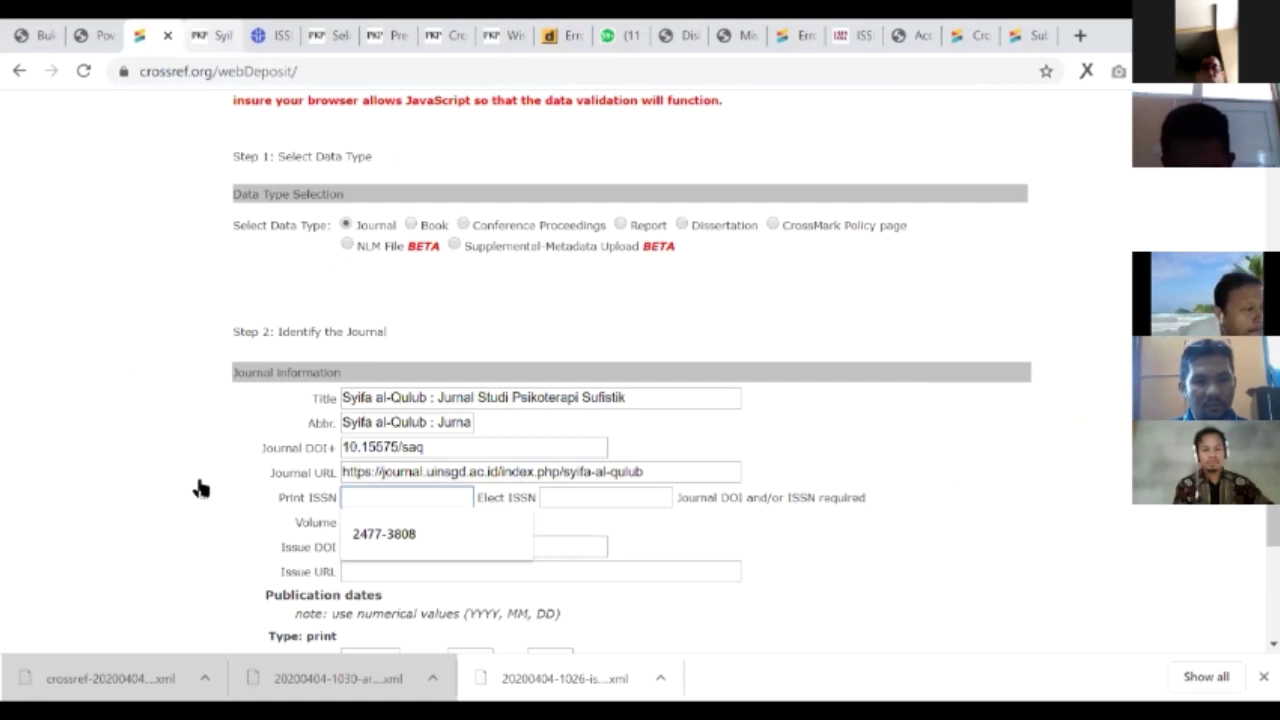
- Enter print ISSN 2540-8445 and online ISSN 2540-8453 from the journal page
key(ctrl+Tab)
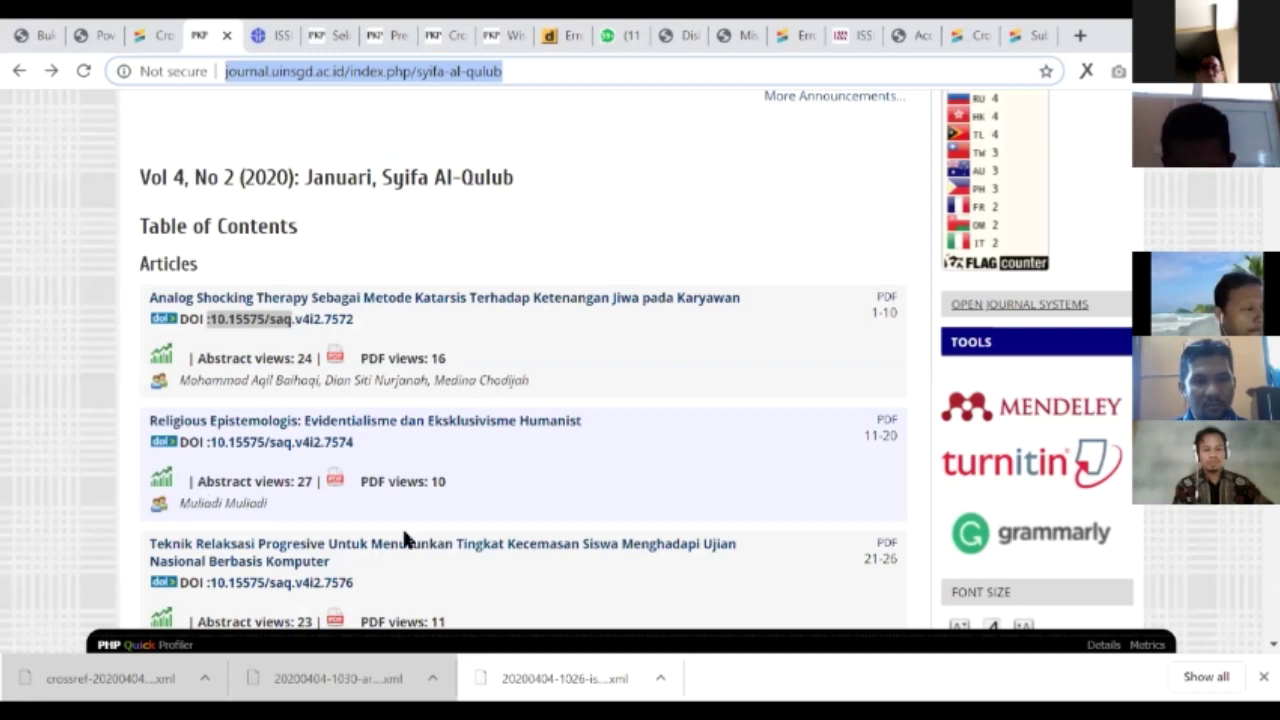
key(Home)
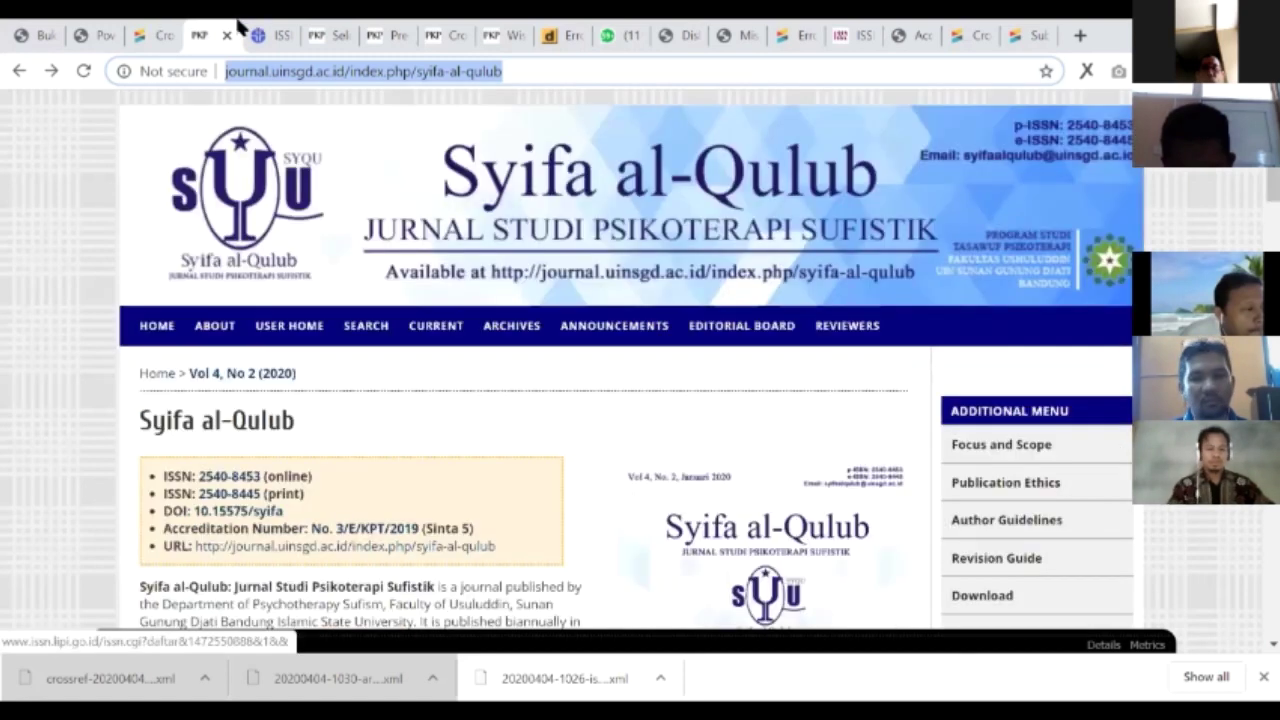
key(ctrl+shift+Tab)
key(ctrl+Tab)
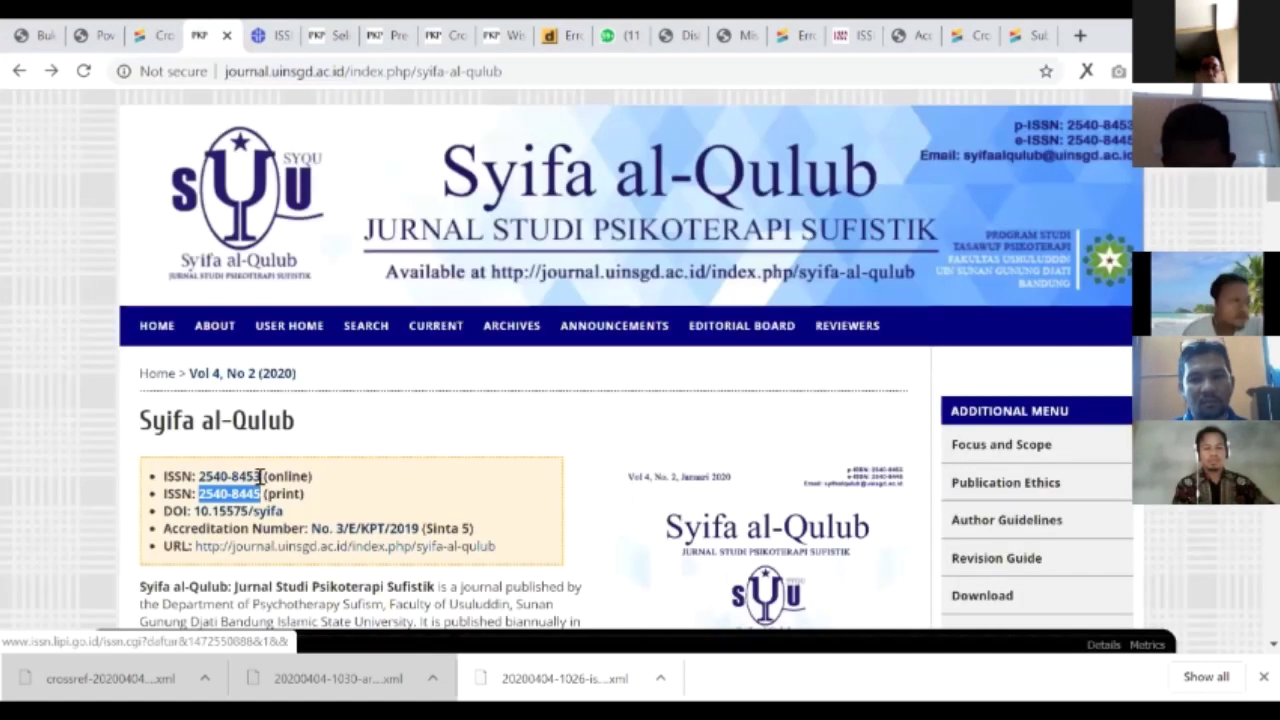
drag(261, 477, 197, 466)
key(ctrl+c)
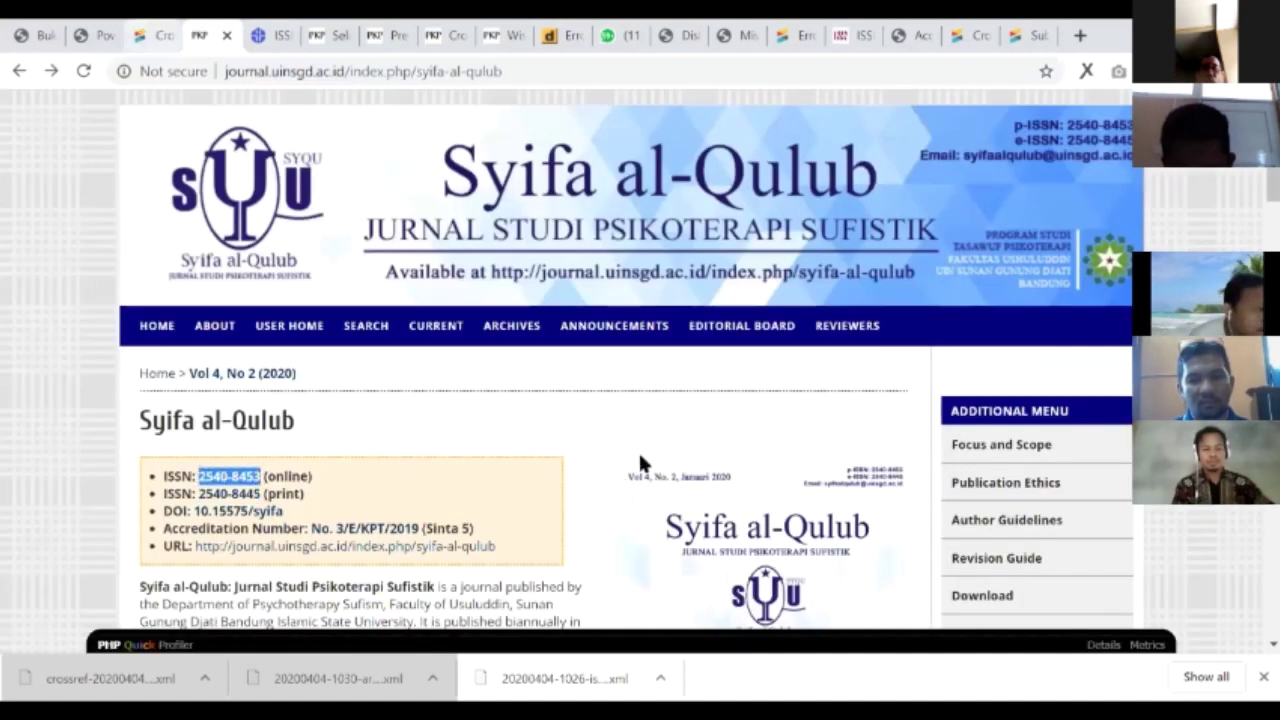
key(ctrl+shift+Tab)
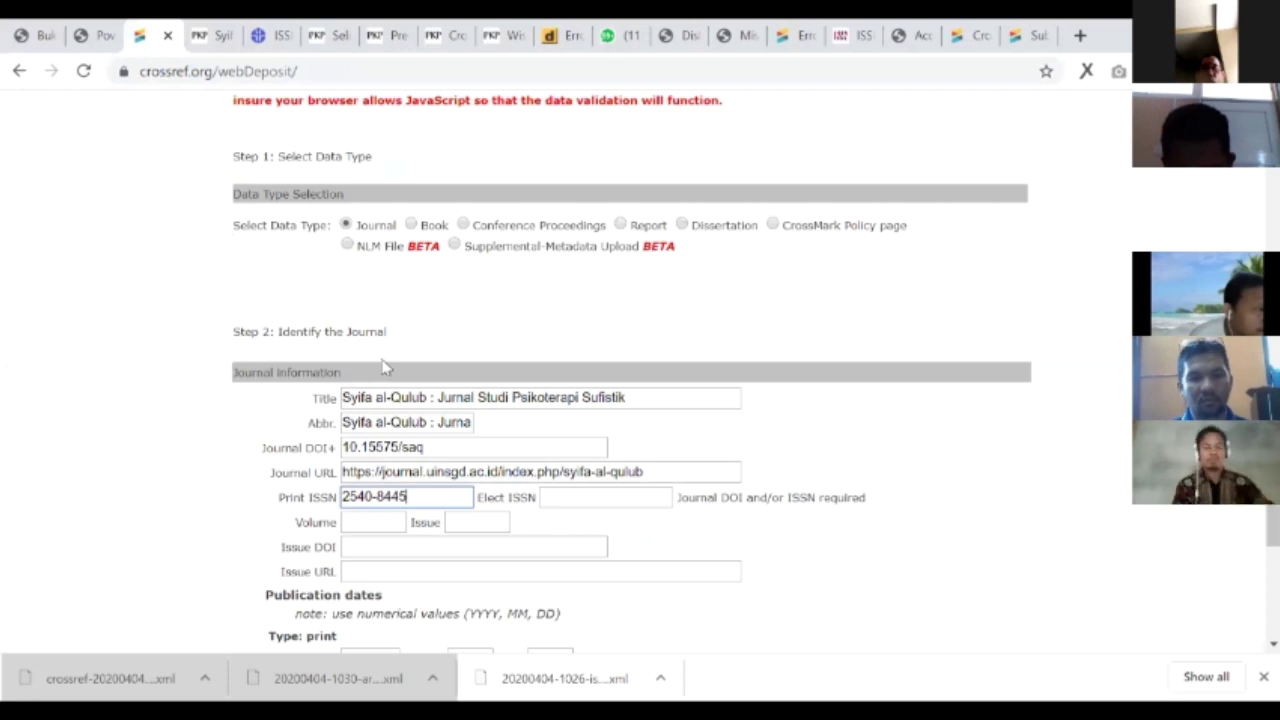
key(Tab)
key(ctrl+v)
- Skip the volume and issue fields and submit the journal details without articles
scroll(694, 360, down, 2)
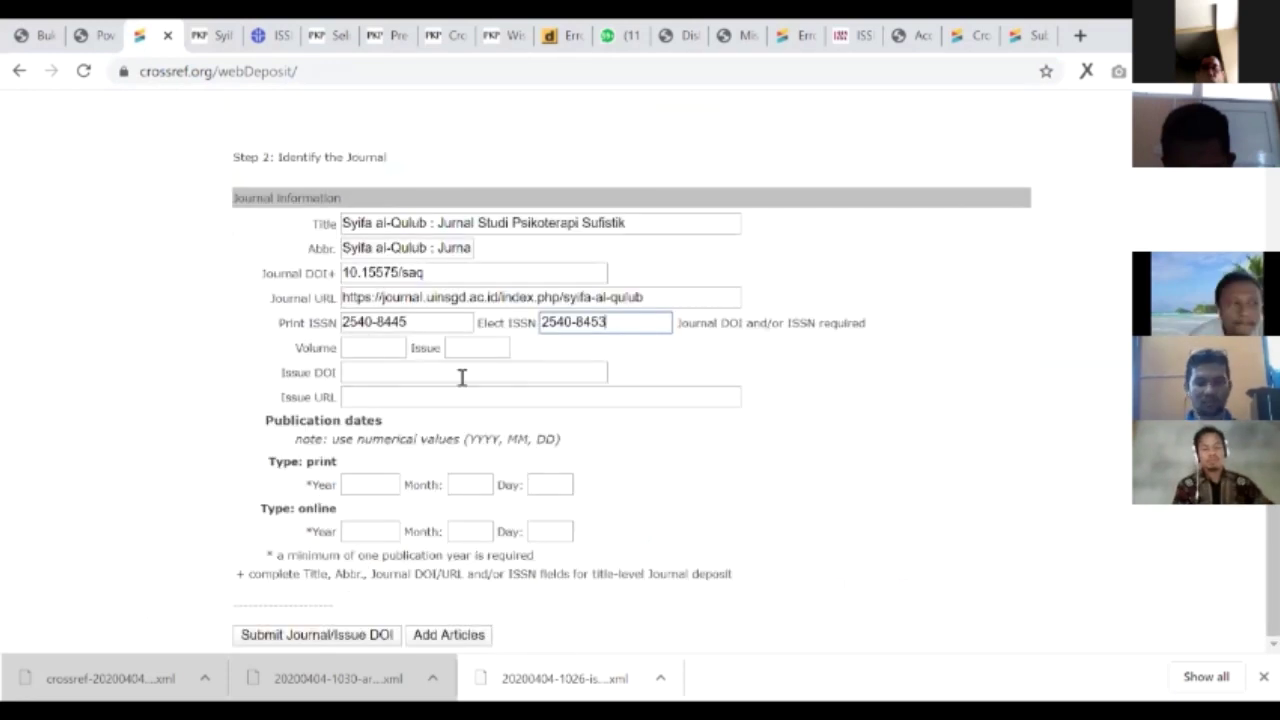
click(400, 348)
key(Tab)
key(Tab)
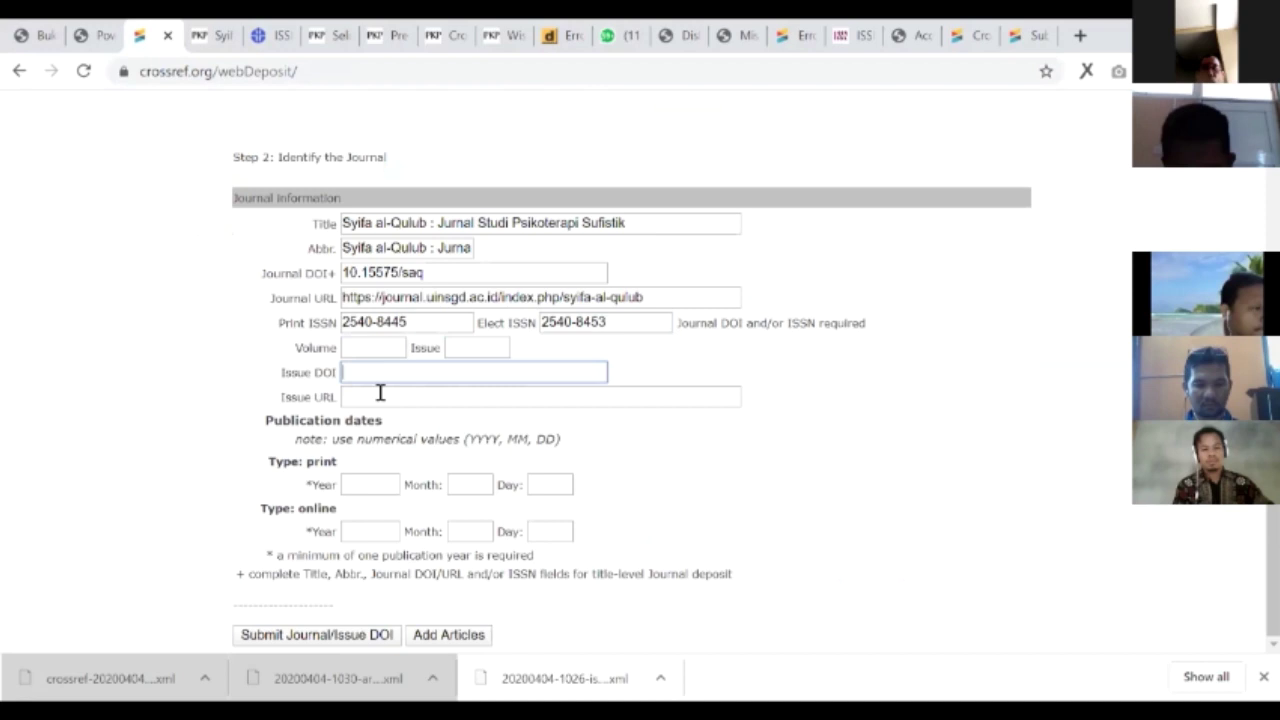
key(Tab)
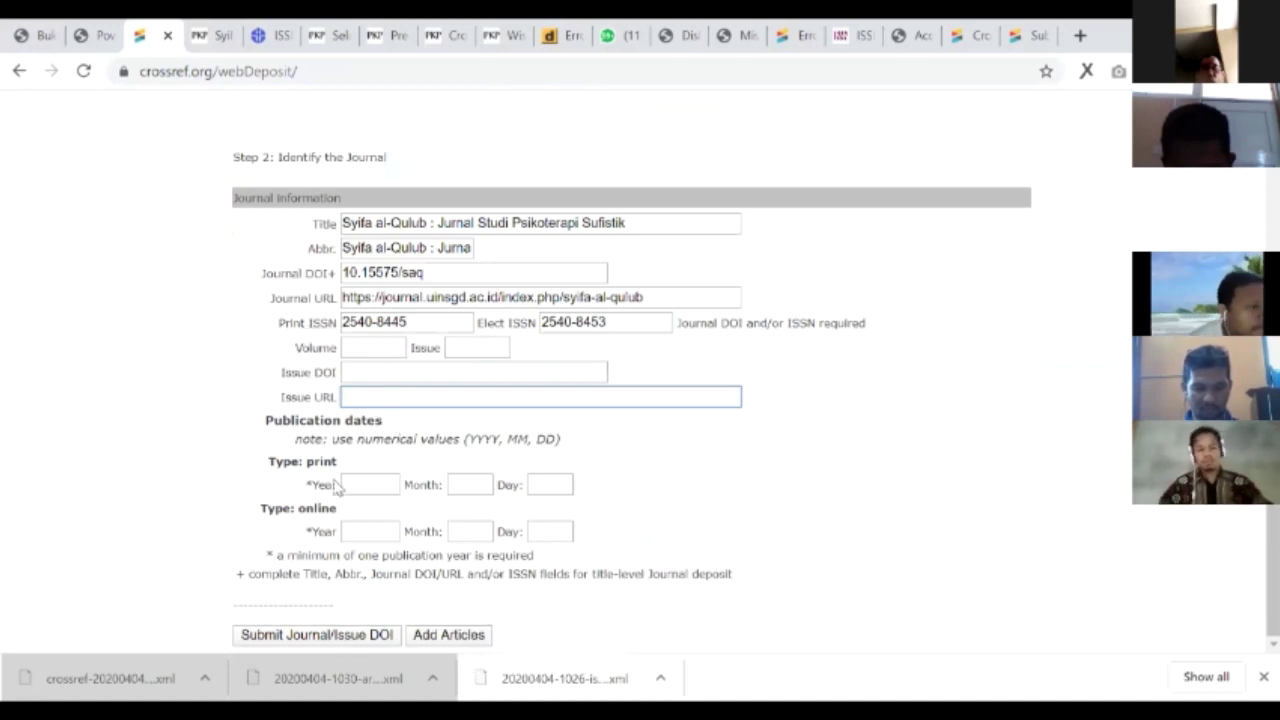
click(285, 640)
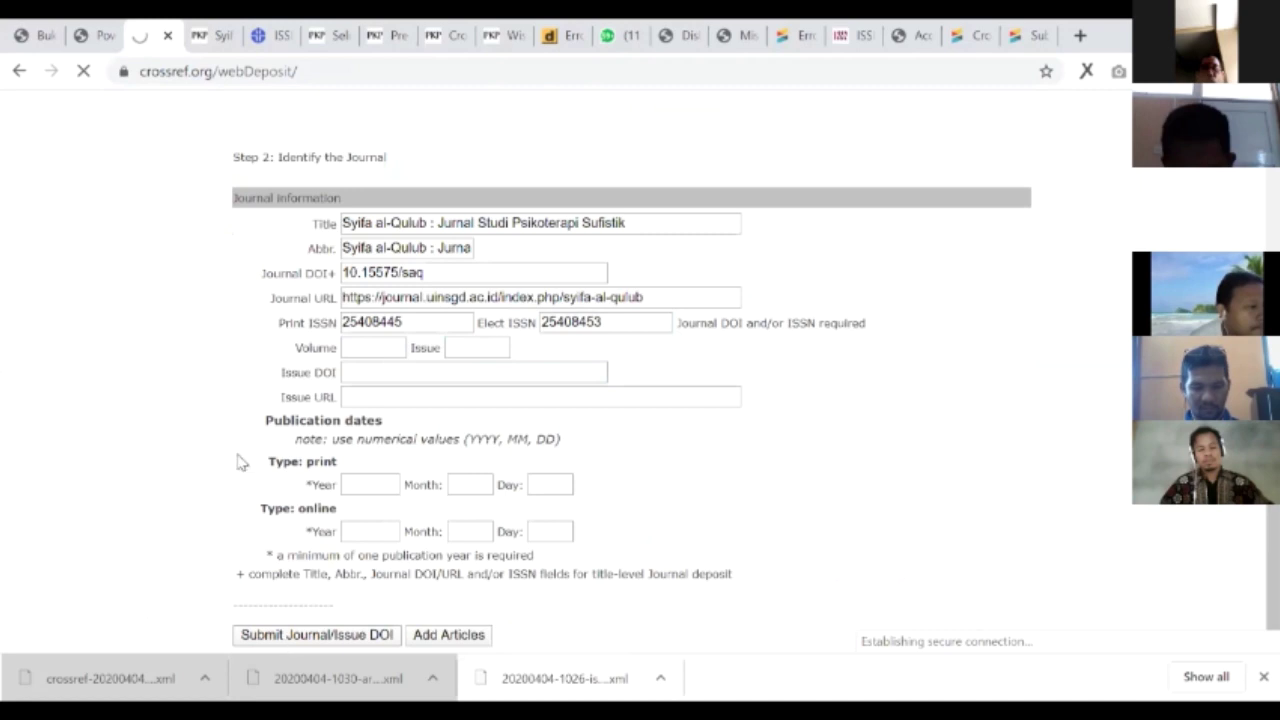
- Enter the Crossref depositor username and the account password
click(206, 398)
text(djati)
key(Tab)
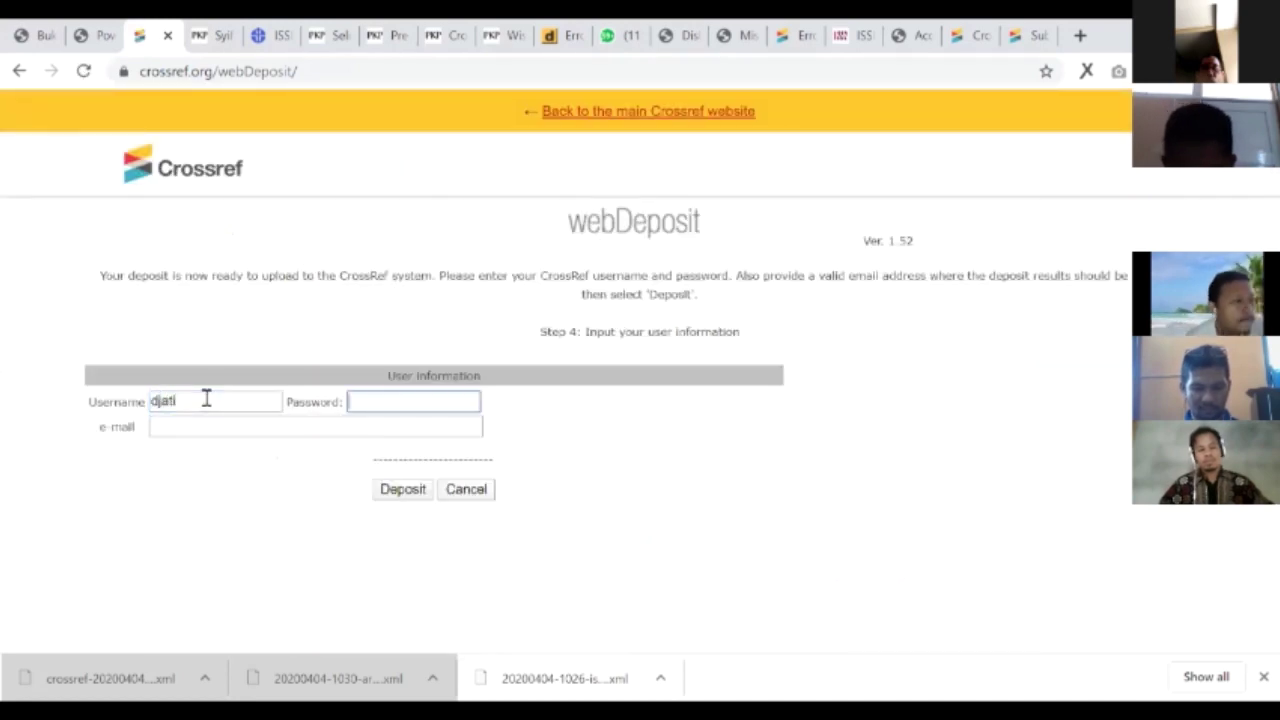
text(*****)
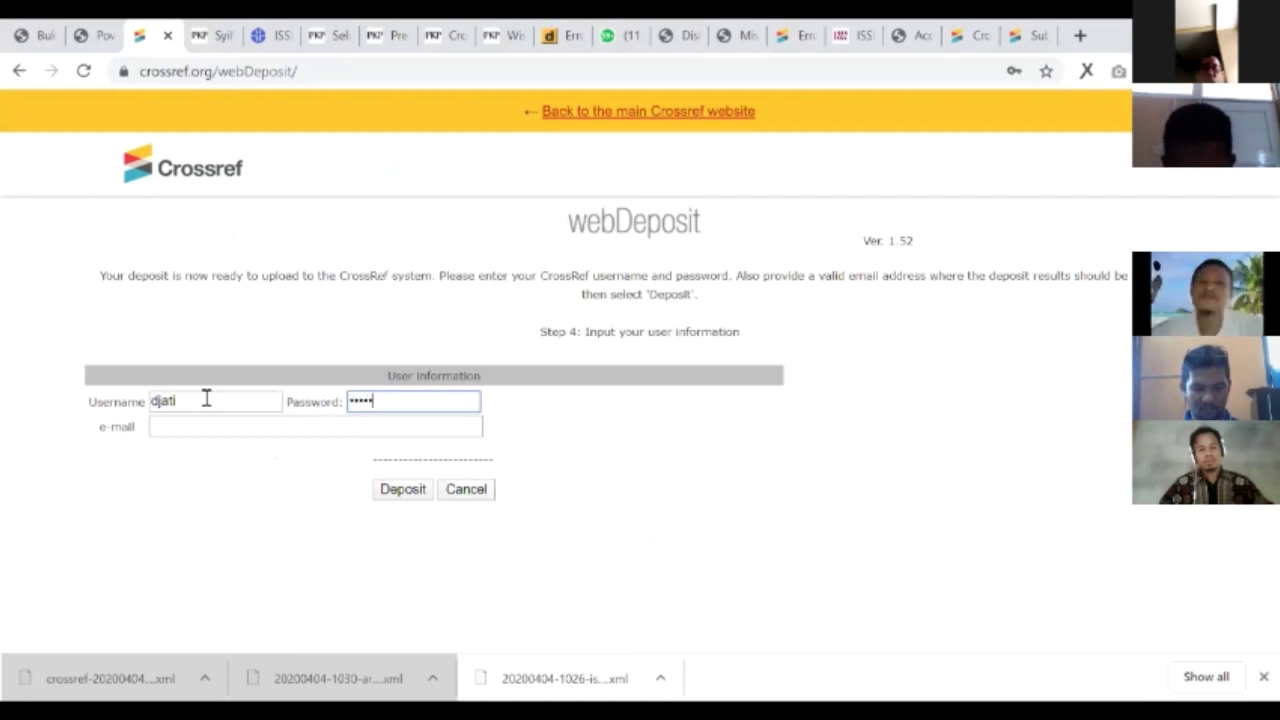
text(***)
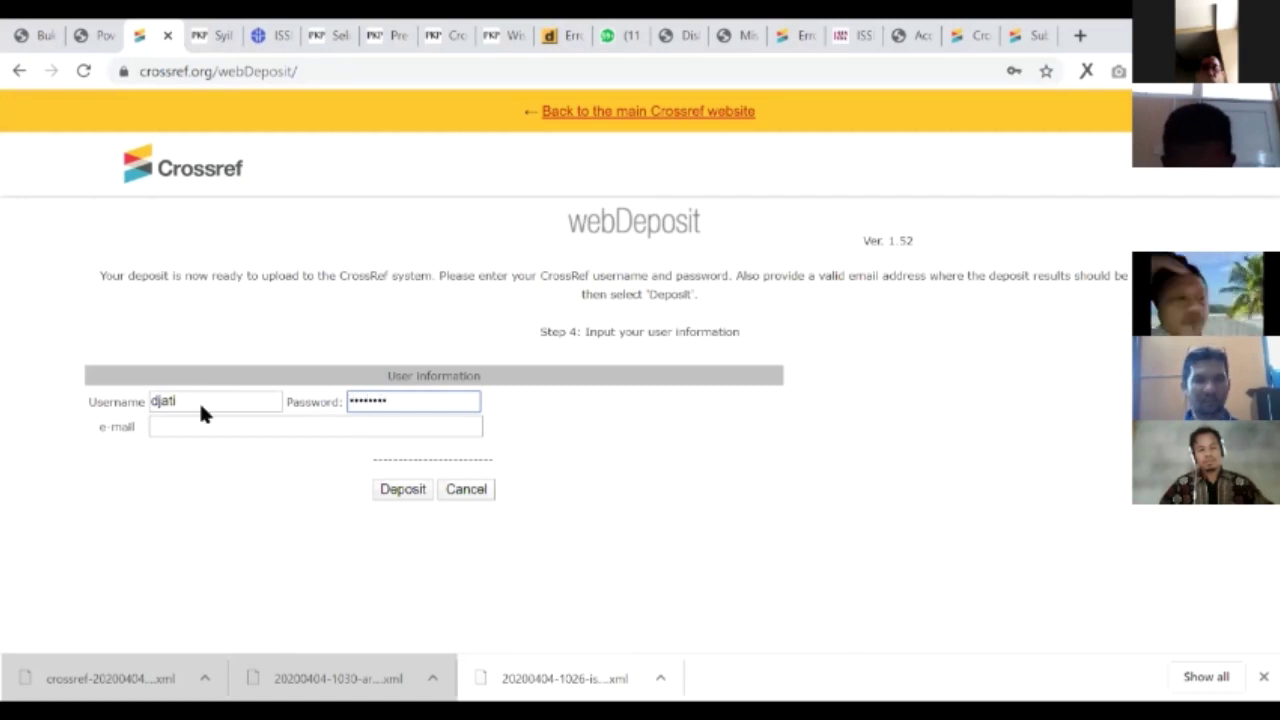
- Fill in the depositor's institutional e-mail and send the deposit, declining the save-password offer
click(197, 418)
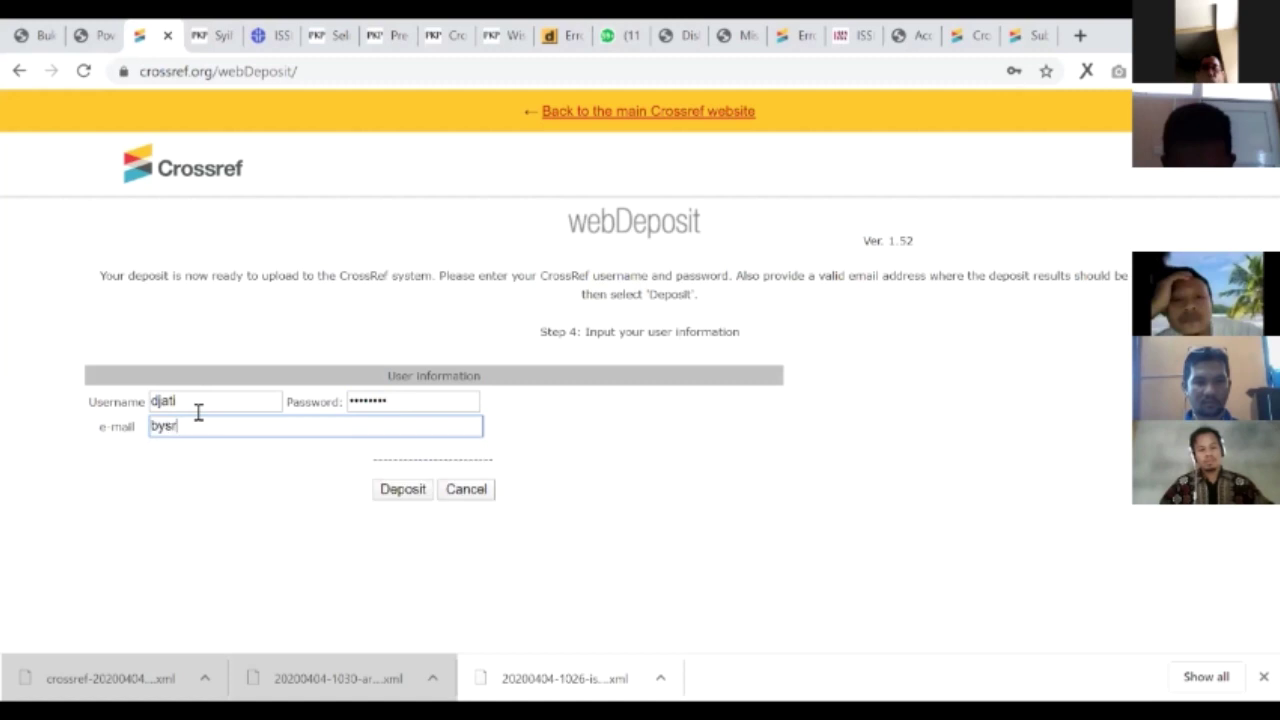
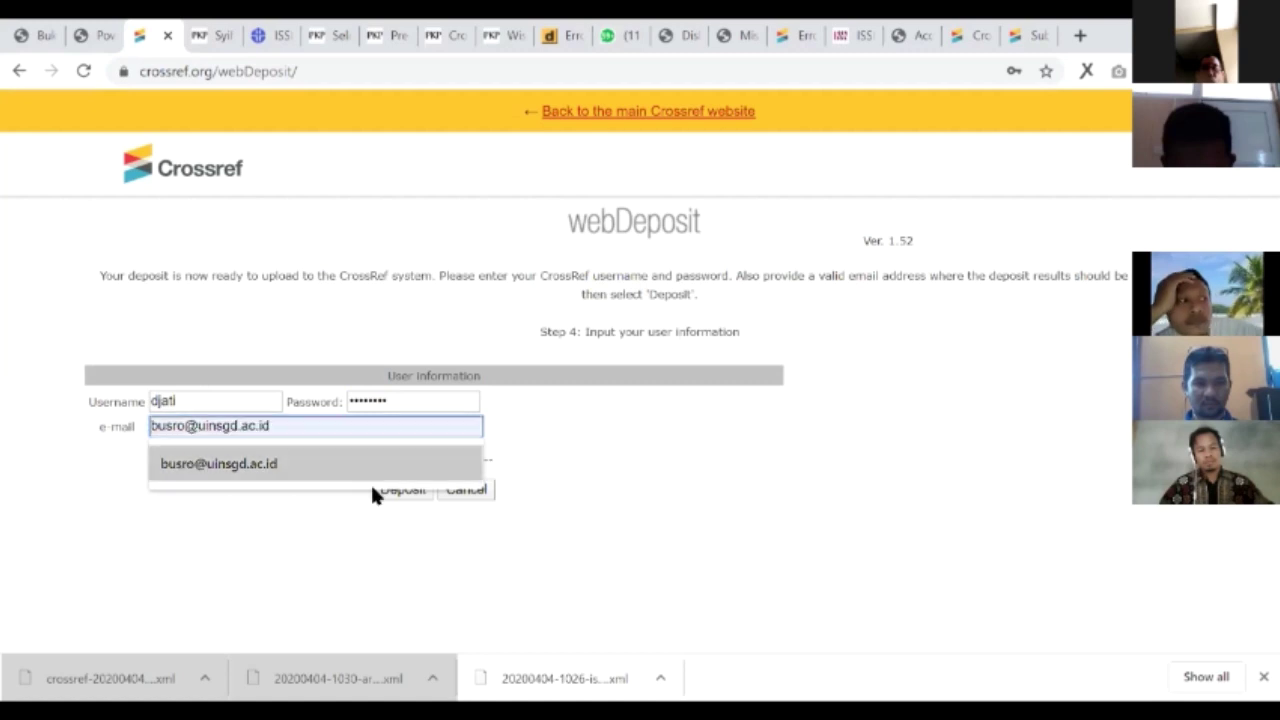
click(370, 478)
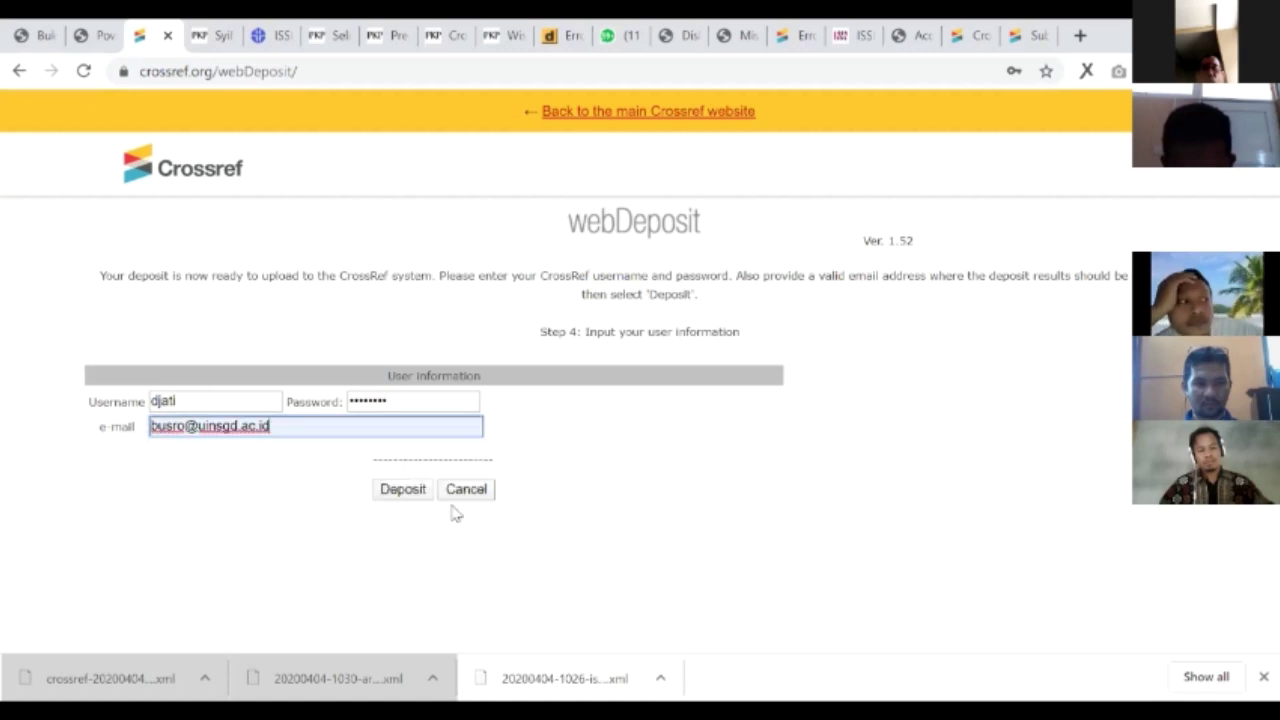
click(402, 489)
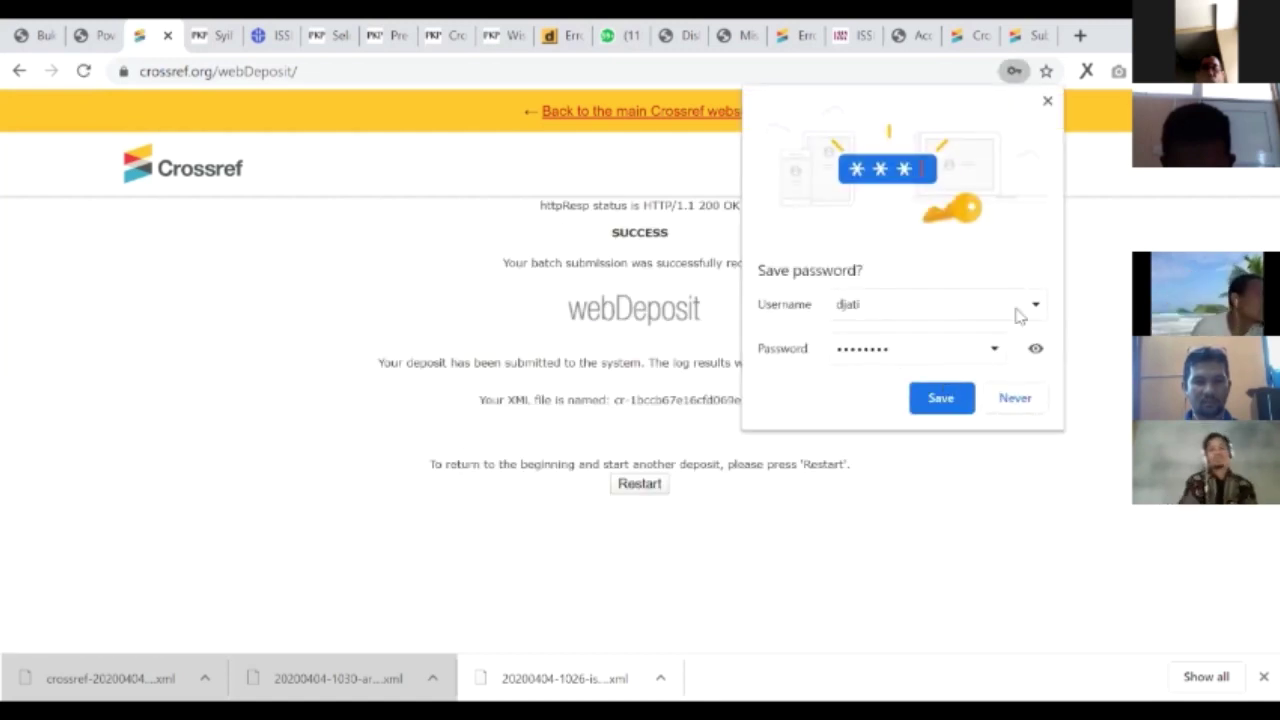
key(Escape)
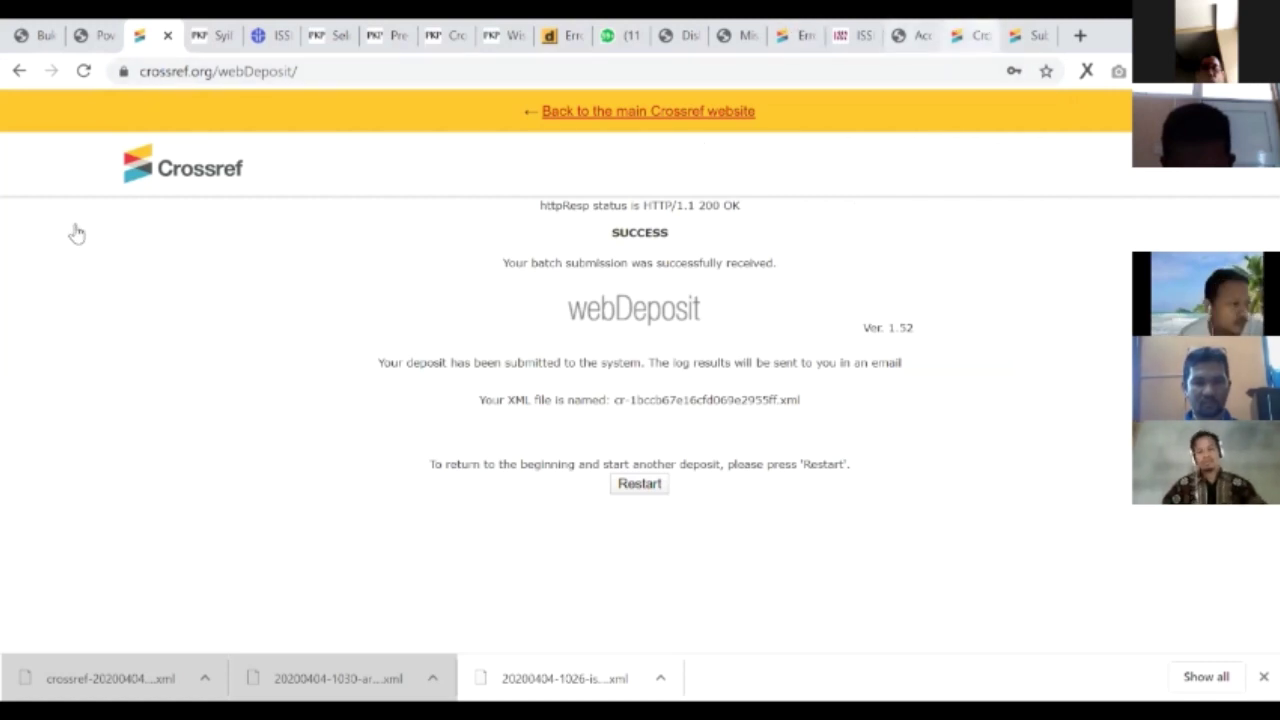
key(ctrl+shift+Tab)
key(ctrl+shift+Tab)
key(ctrl+shift+Tab)
key(ctrl+shift+Tab)
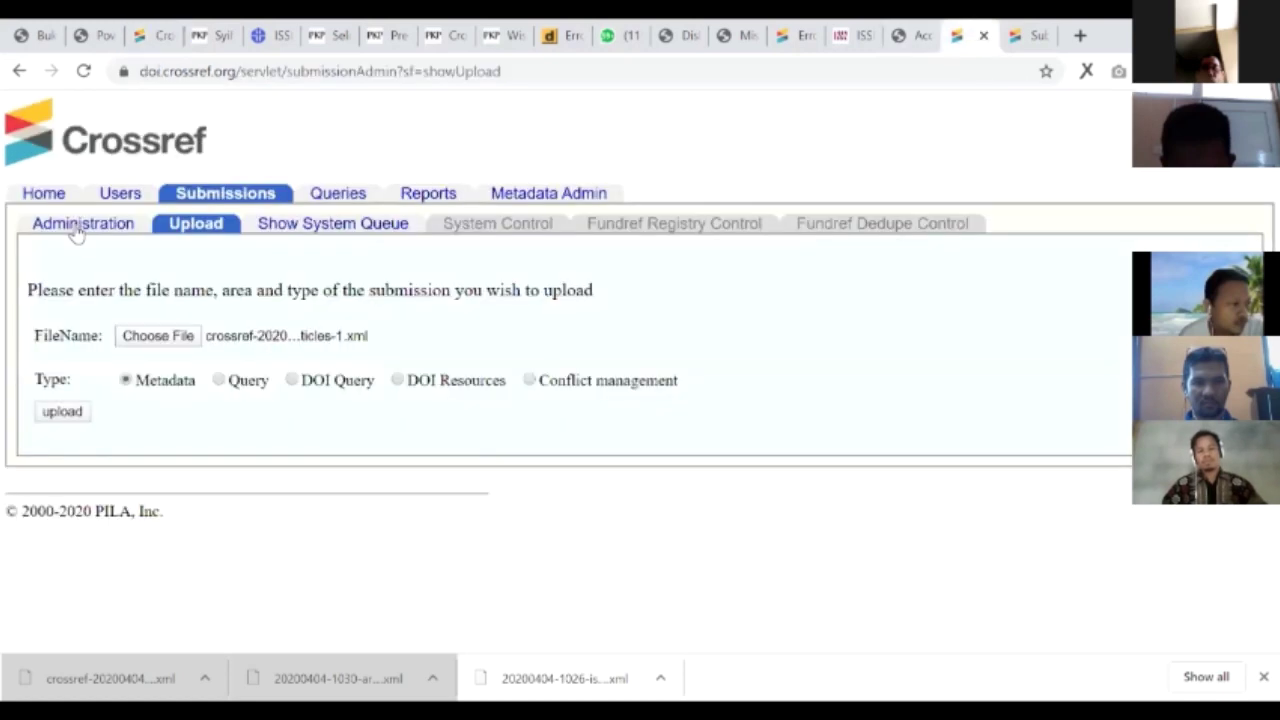
- Search recent submissions to find the ISSN 25408445 already-assigned error, then return to the DOI slide
click(76, 226)
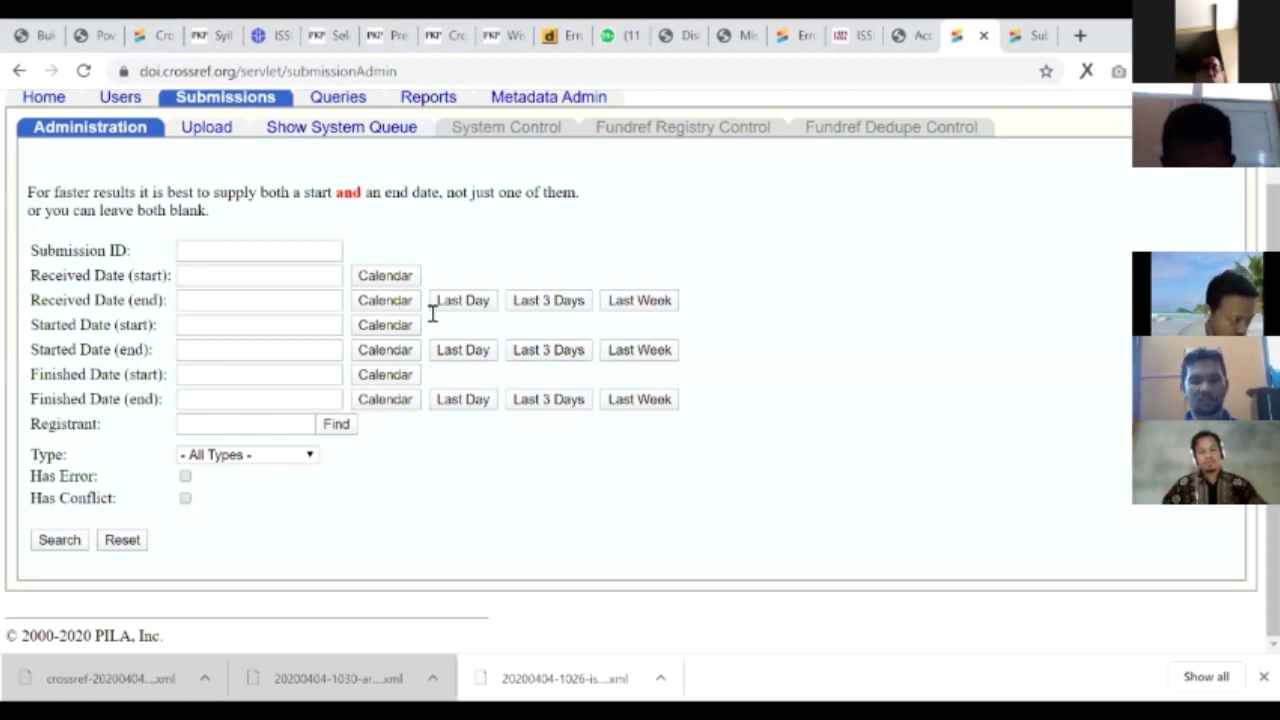
click(465, 300)
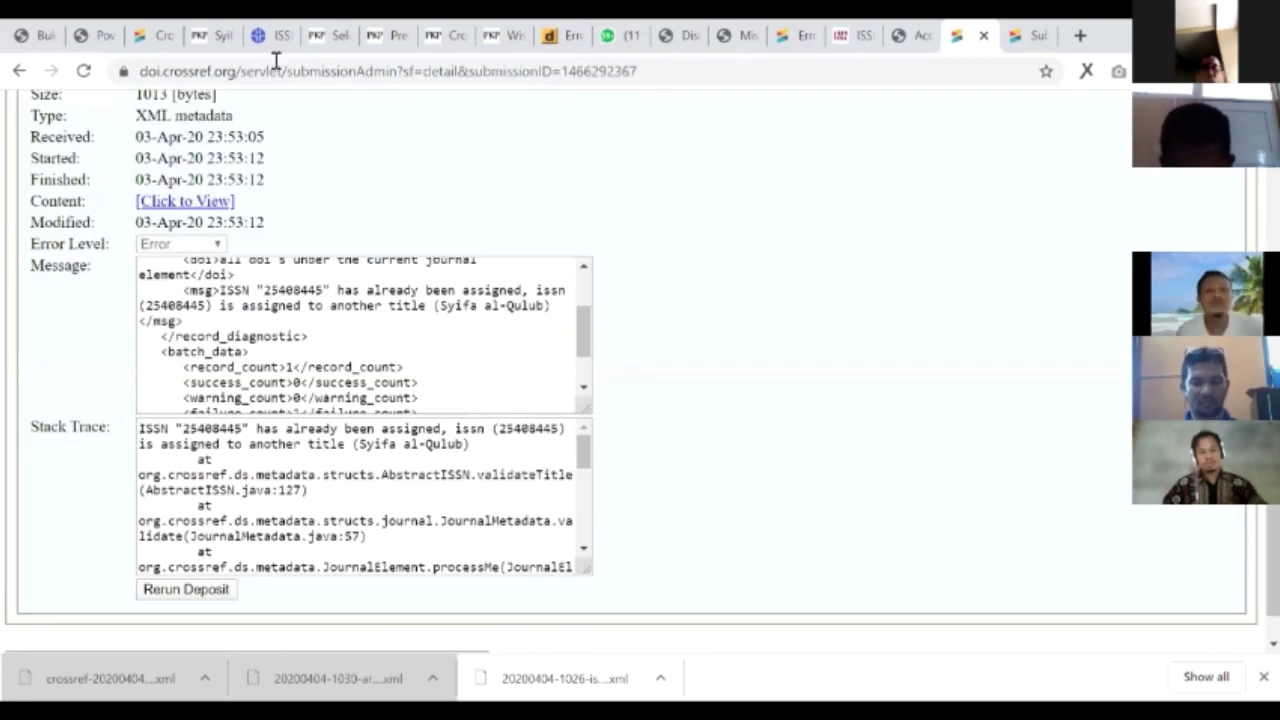
click(172, 35)
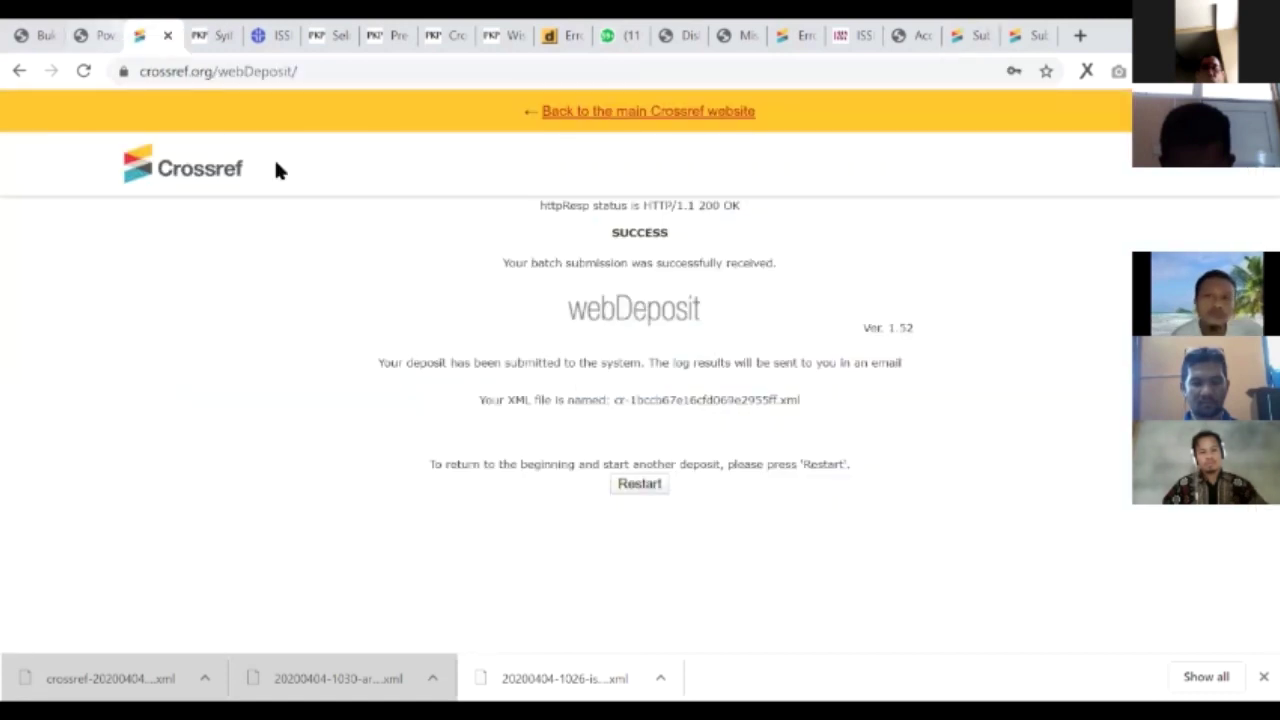
click(98, 33)
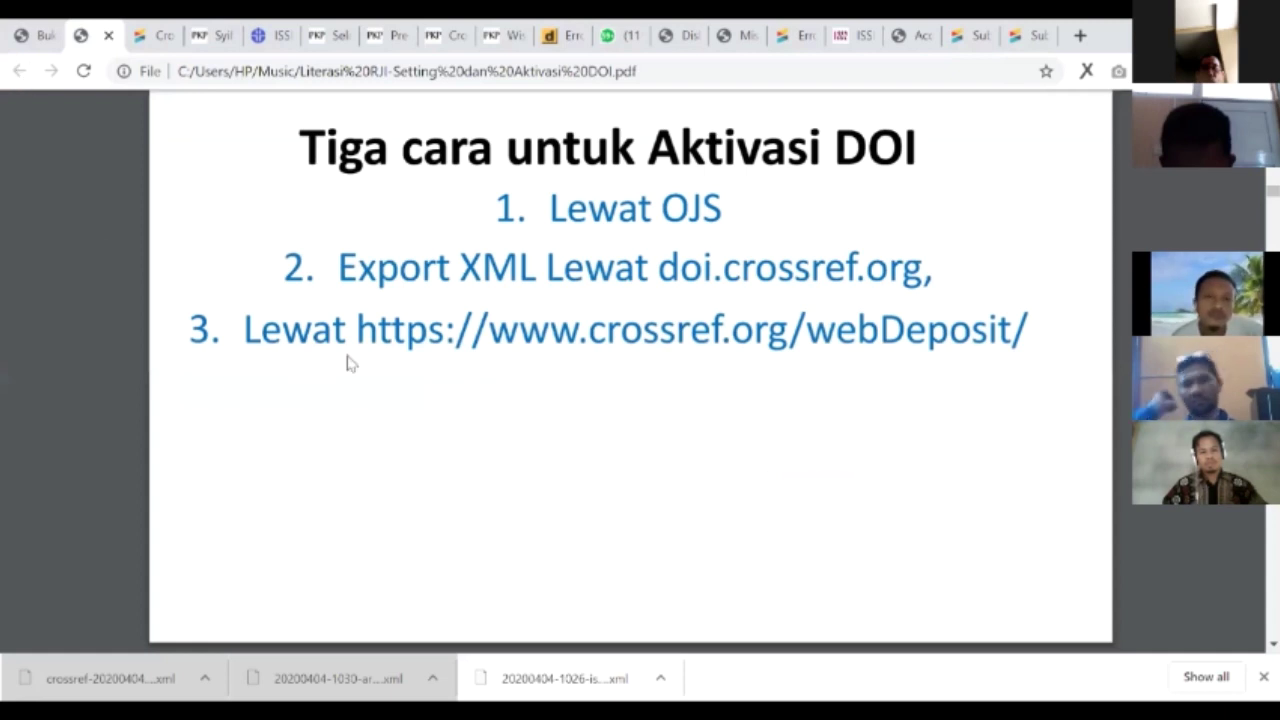
- Change the journal Title and Abbr to 'Syifa al-Qulub' and submit the journal DOI 10.15575/saq
key(ctrl+Tab)
key(ctrl+Tab)
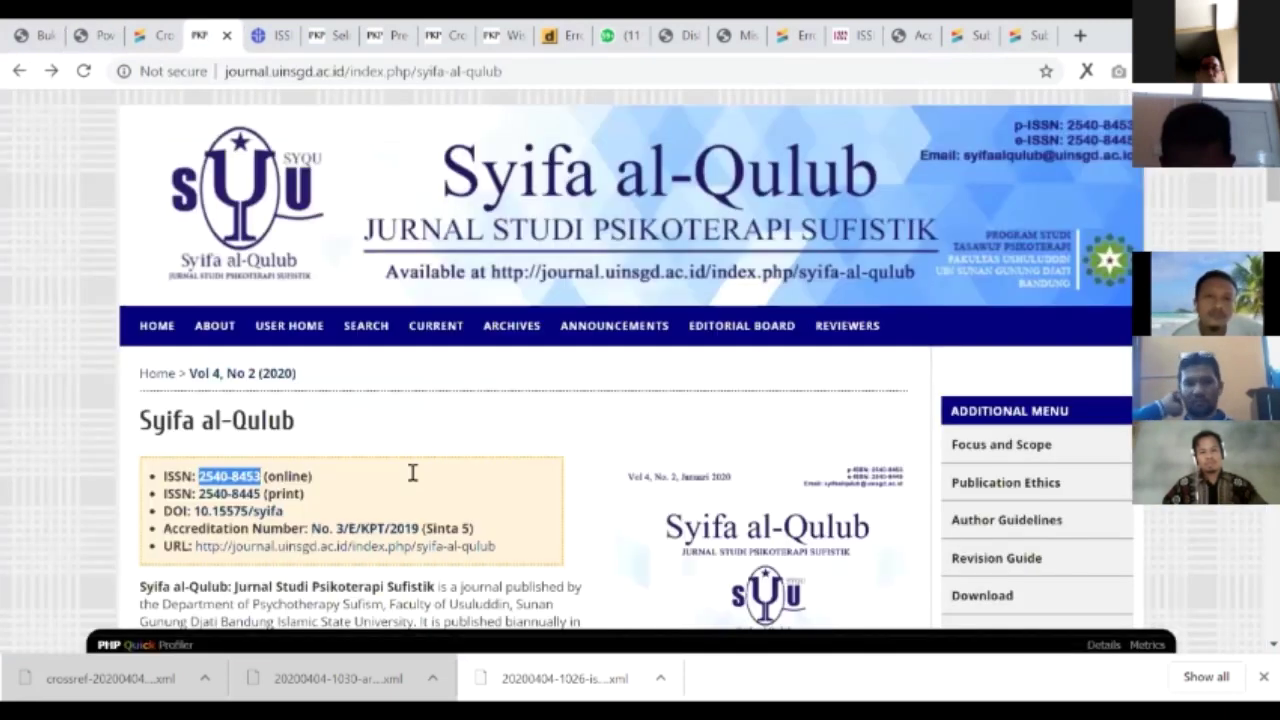
key(ctrl+shift+Tab)
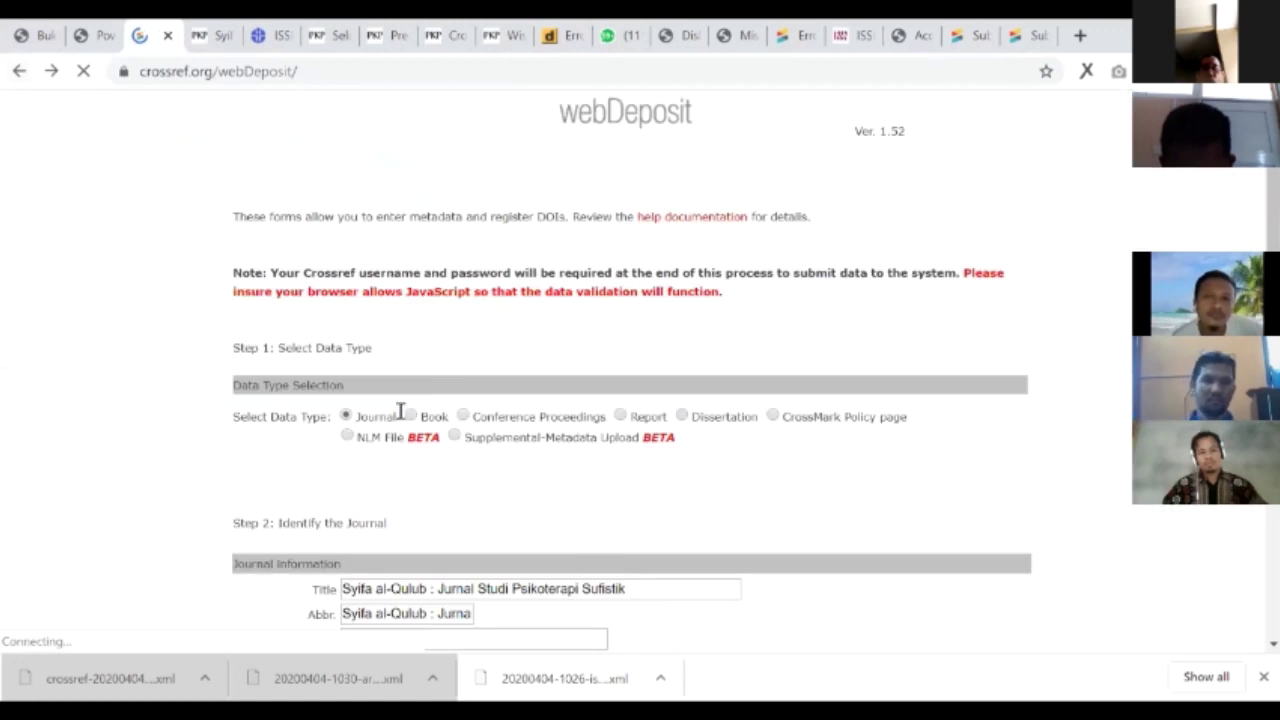
scroll(397, 414, down, 2)
triple_click(350, 390)
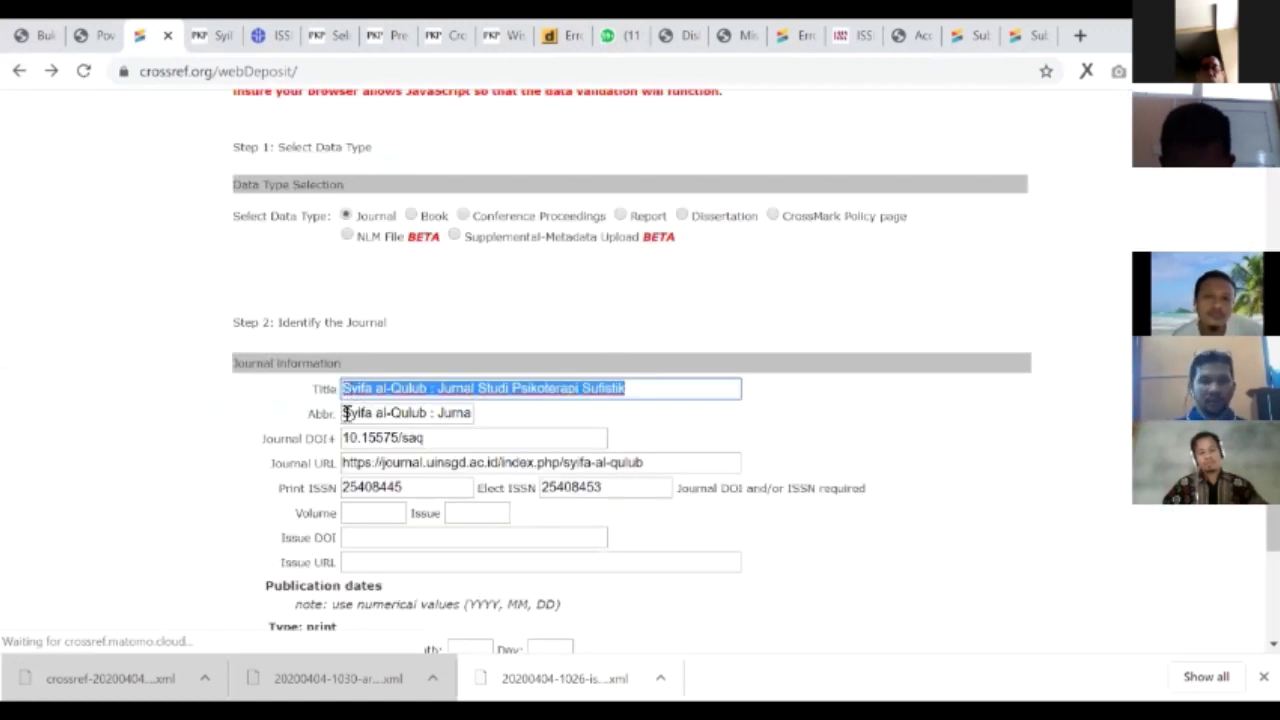
text(Syifa al-Qulub)
key(Tab)
scroll(628, 402, down, 2)
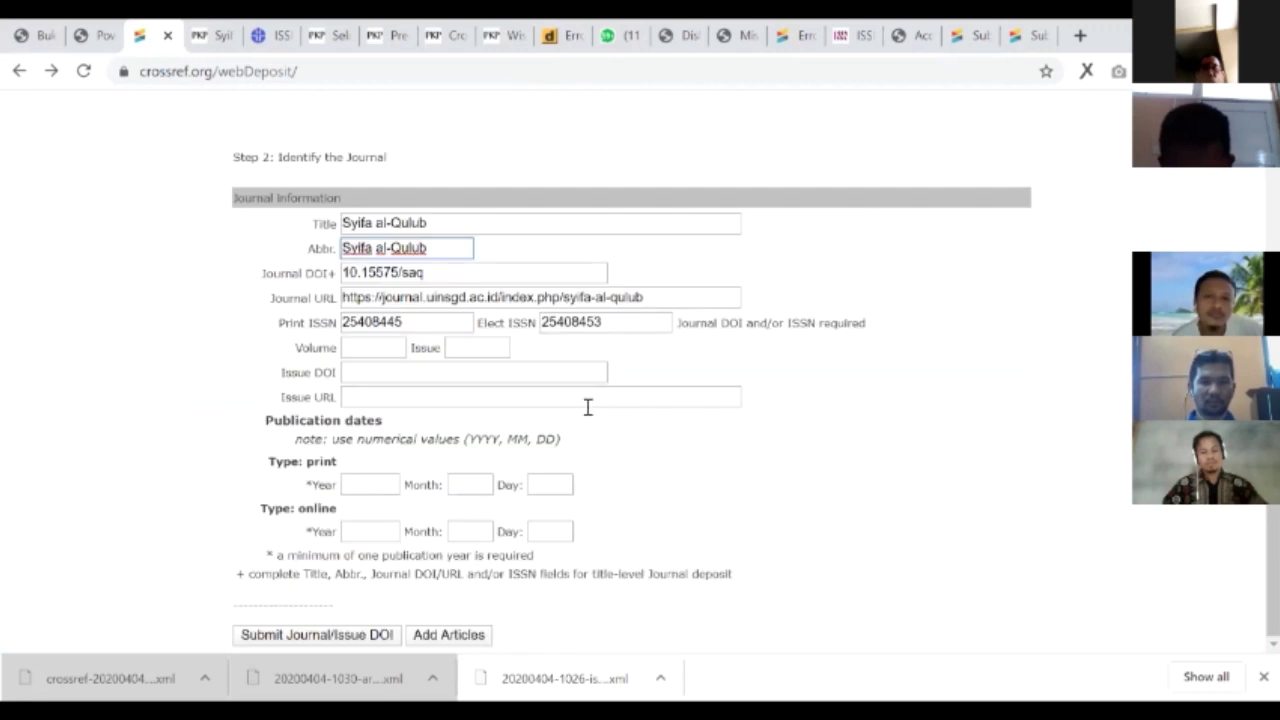
click(263, 636)
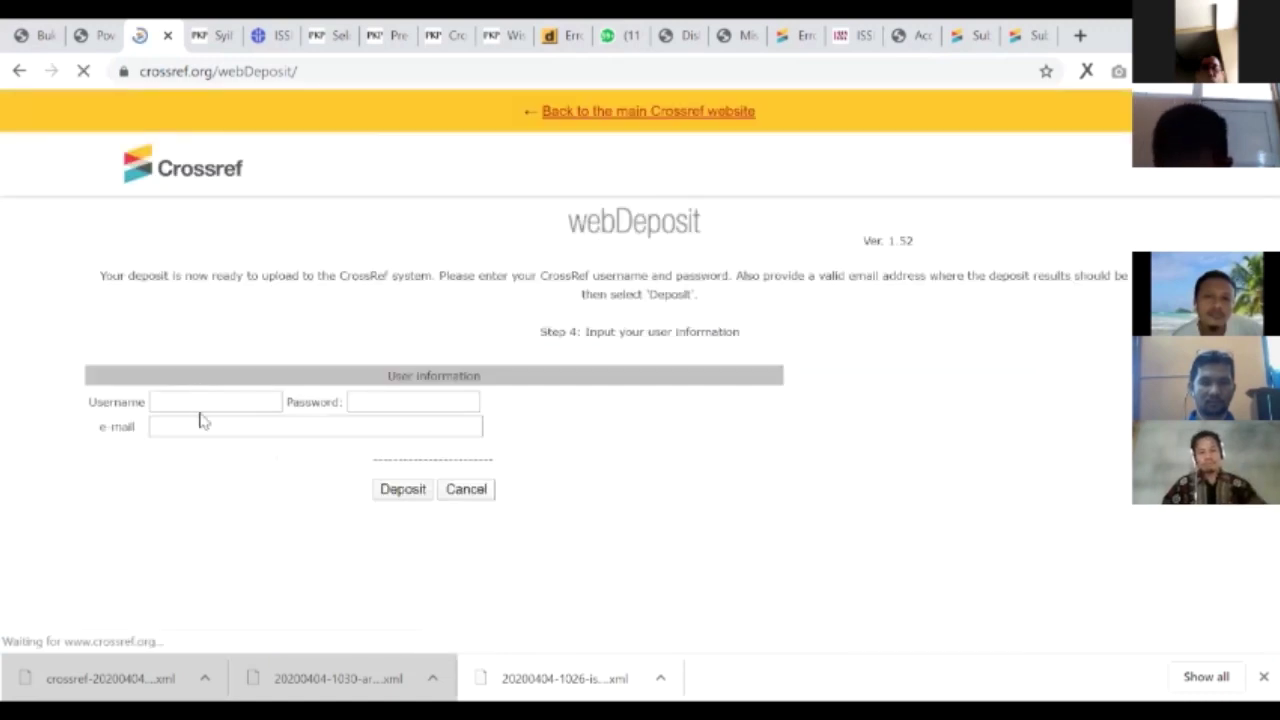
- Enter the depositor username, password and institutional e-mail, then deposit the submission
click(206, 396)
text(djati)
key(Tab)
text(*****)
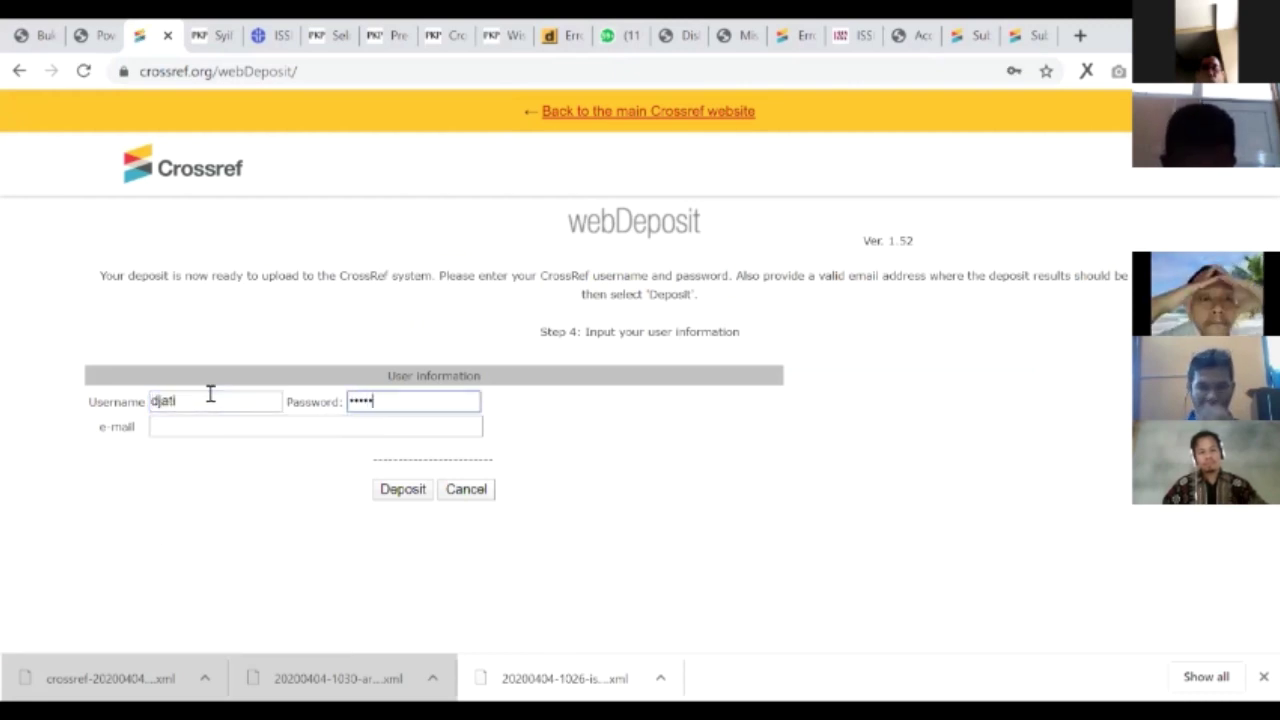
text(***)
key(Tab)
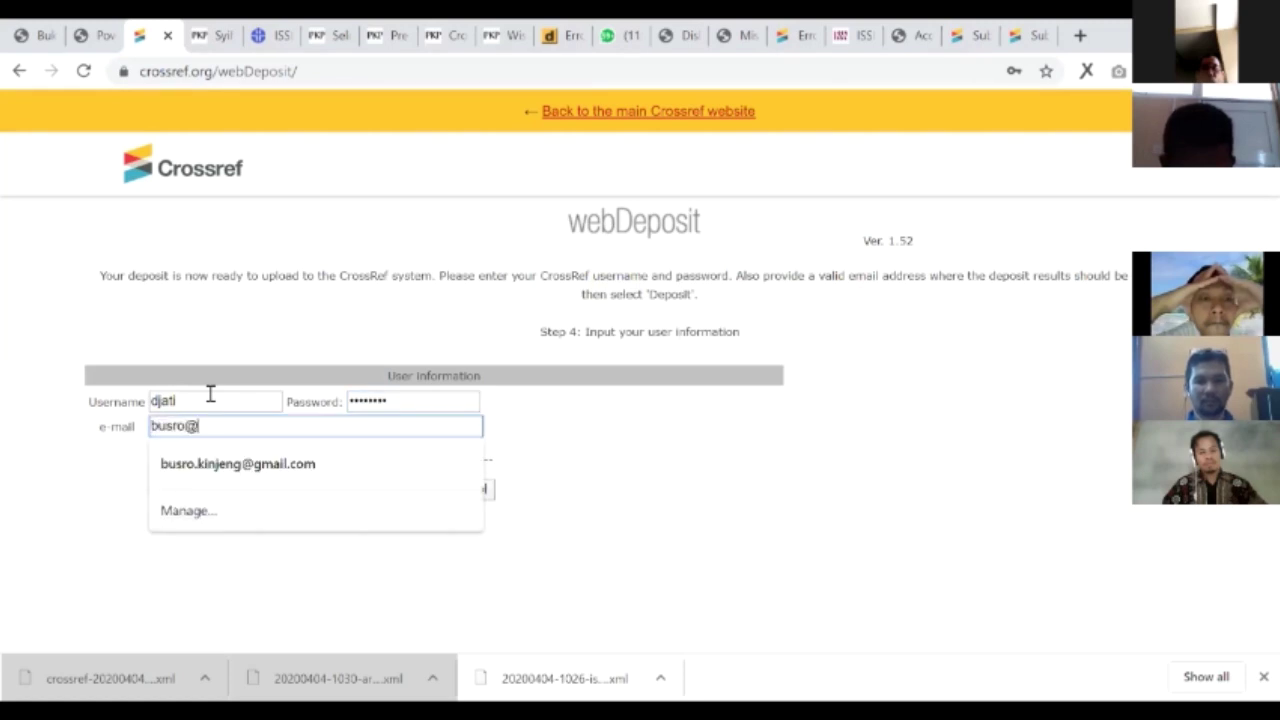
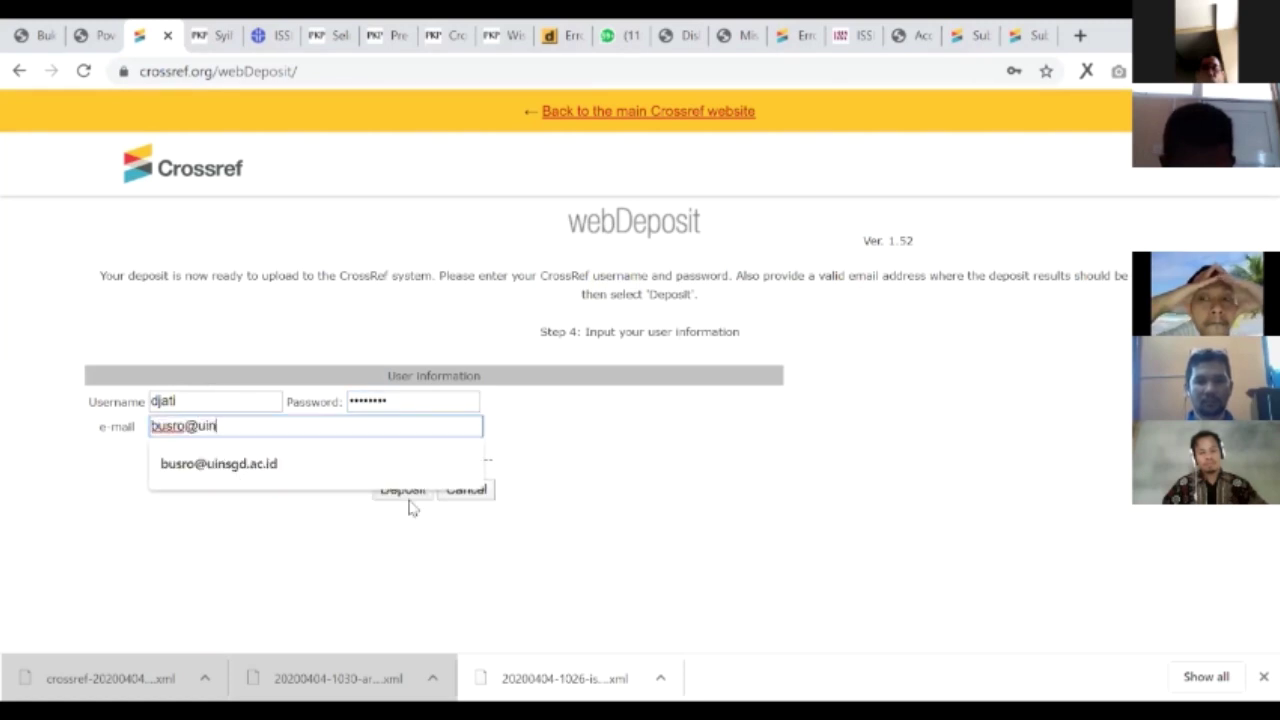
key(Down)
key(Return)
click(405, 496)
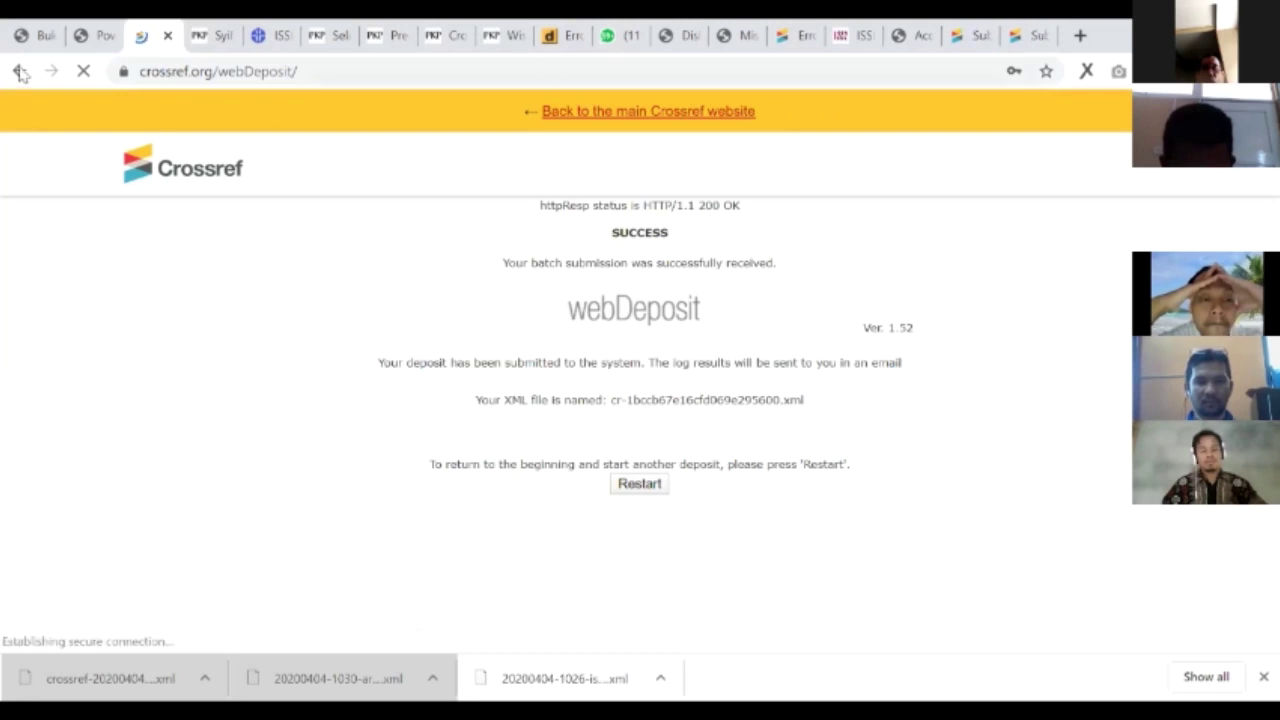
key(ctrl+9)
- Check the redeposit's success detail and paste DOI 10.15575/saq into a new tab's address bar
key(ctrl+shift+Tab)
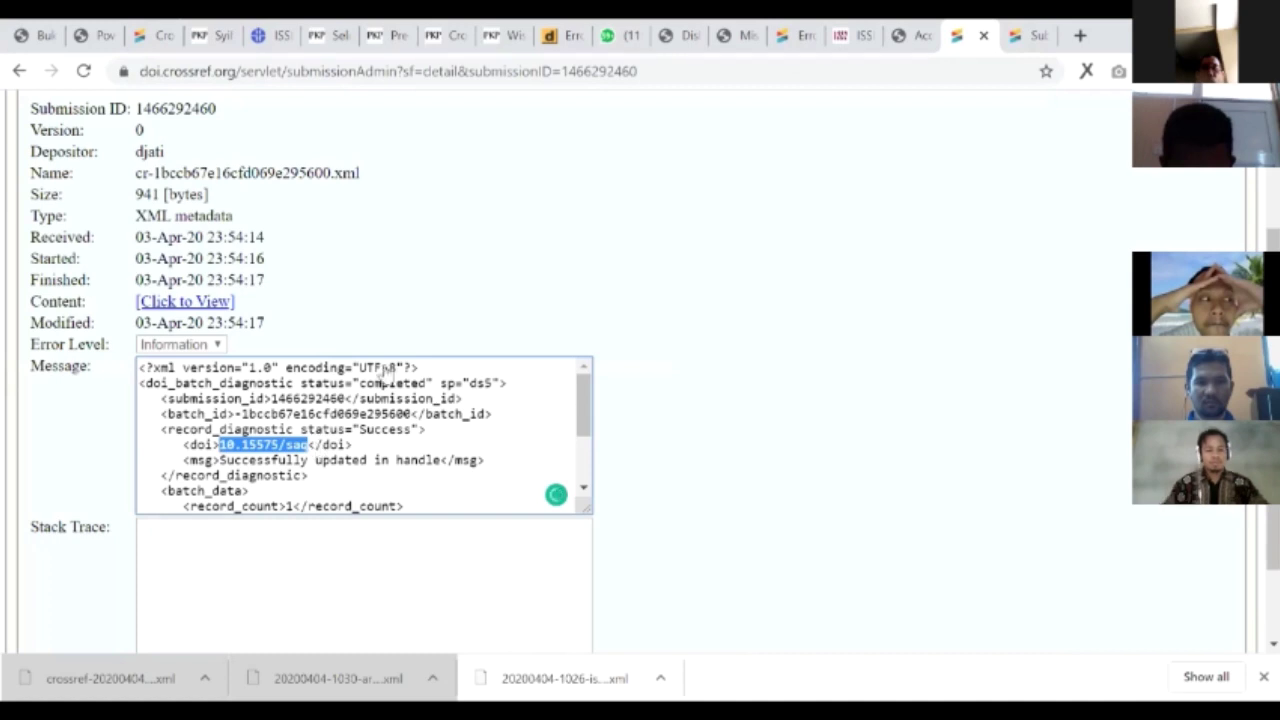
key(ctrl+t)
text(10.15575/saq)
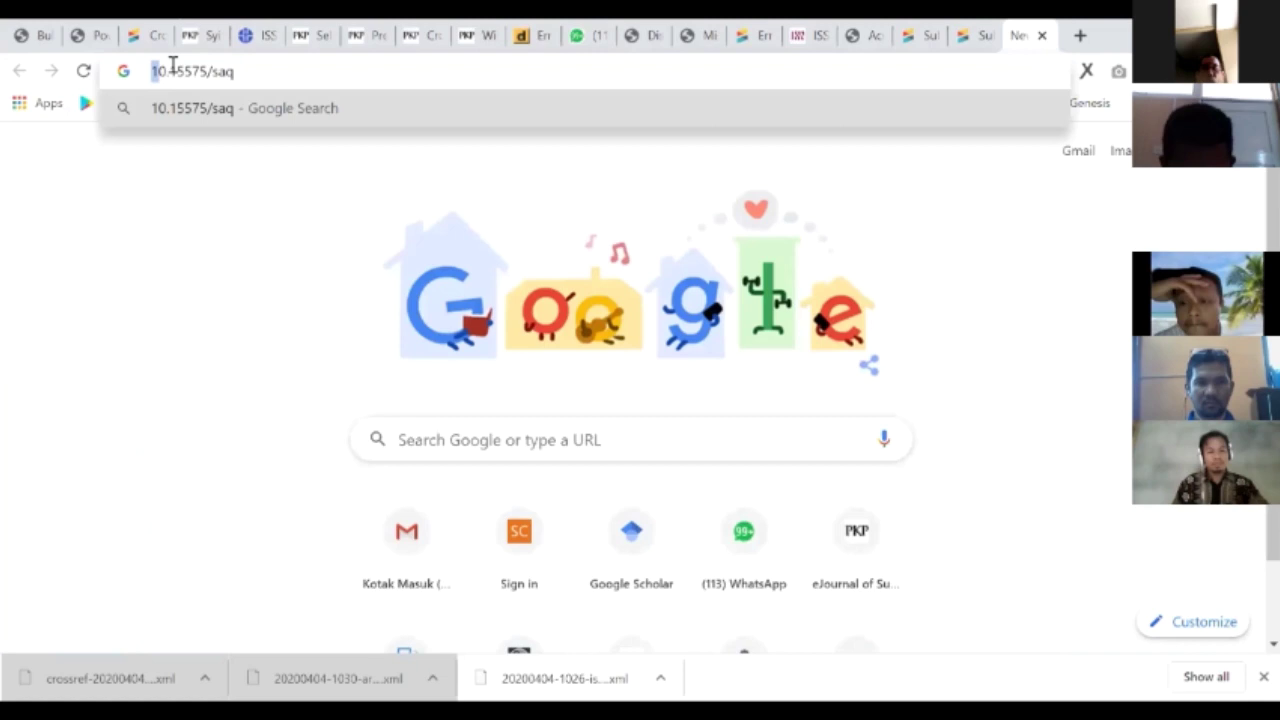
- Resolve doi.org/10.15575/saq, then load the journal manager page for 'saq' instead of 'jw'
text(doi.org)
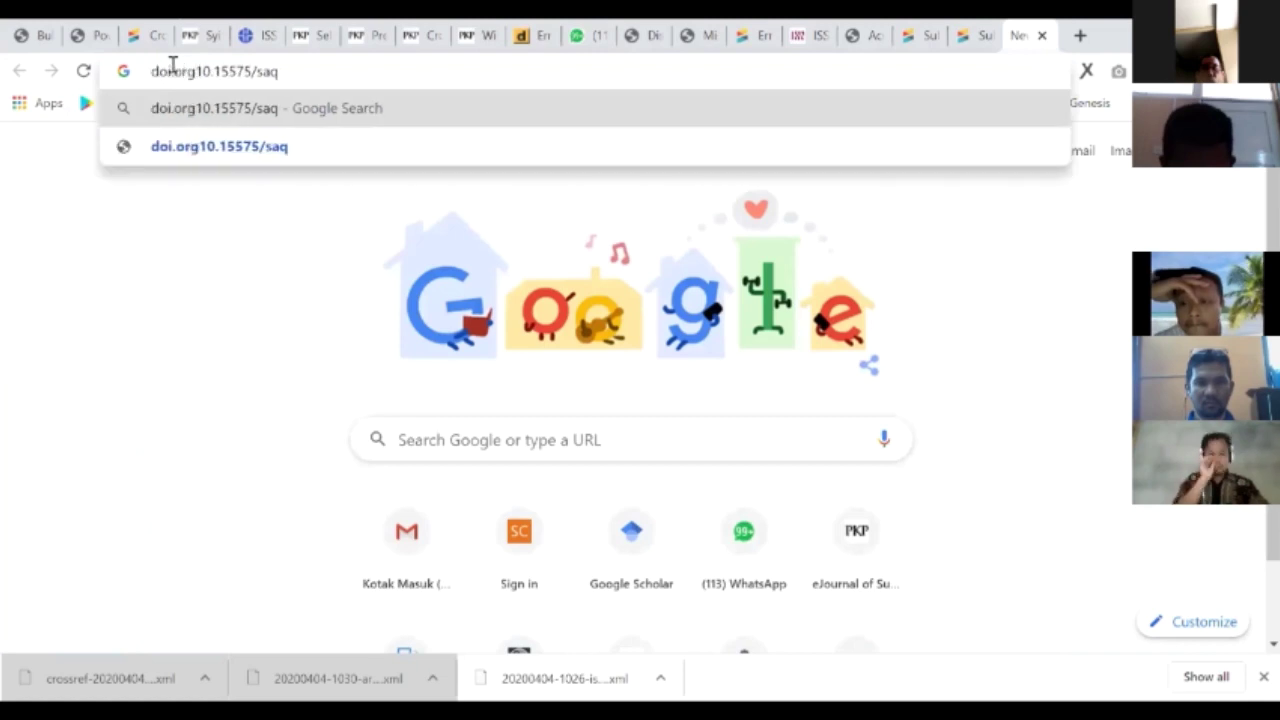
text(/)
key(Return)
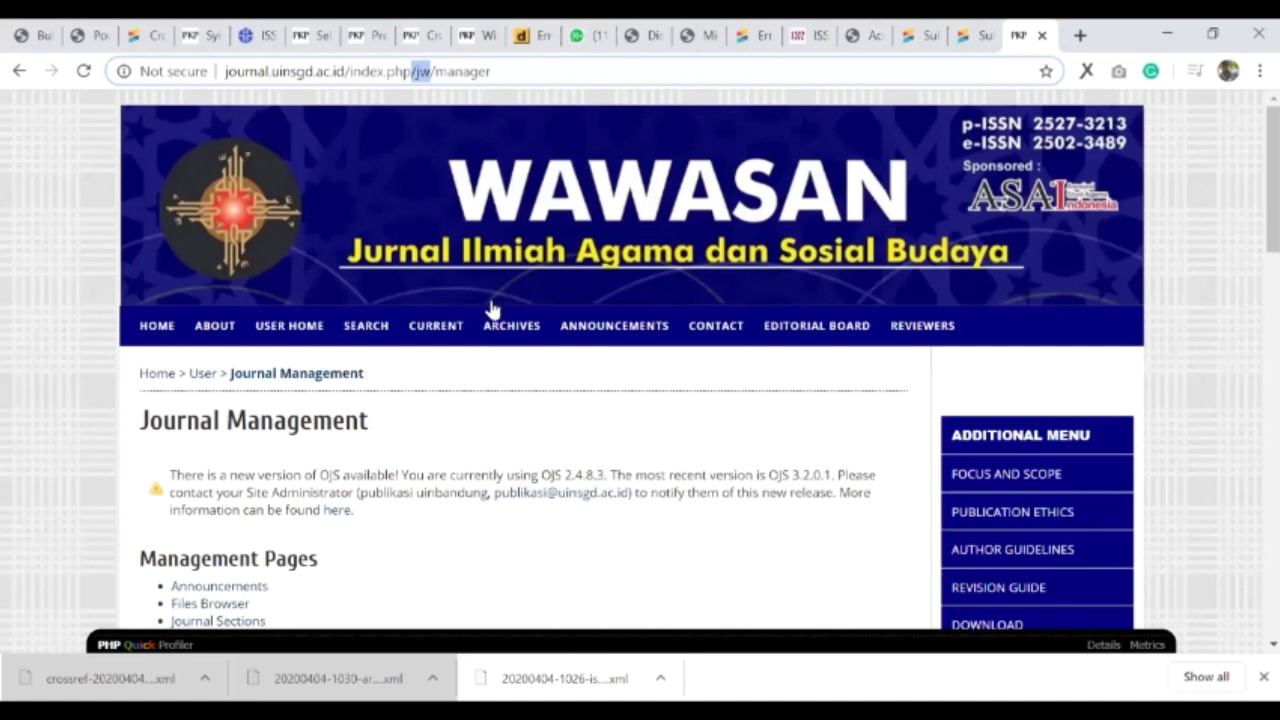
text(saq)
key(Return)
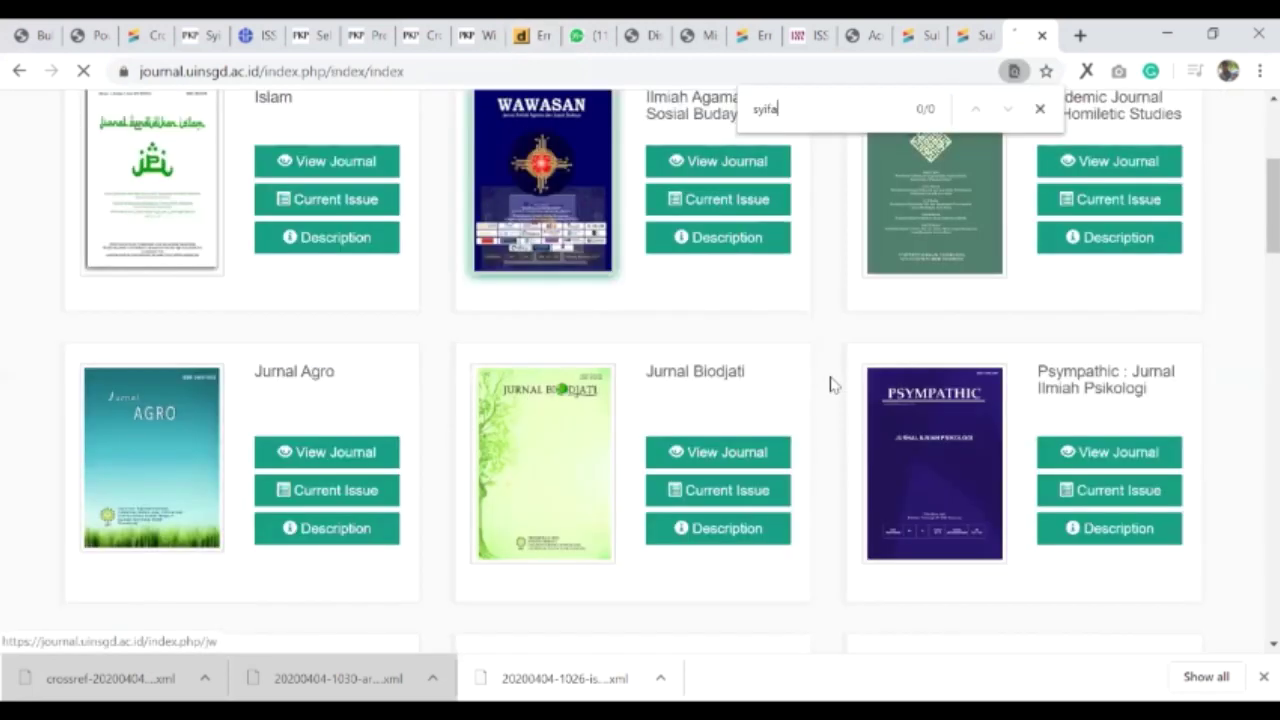
- Open Syifa al-Qulub's journal management from the user home page
key(ctrl+f)
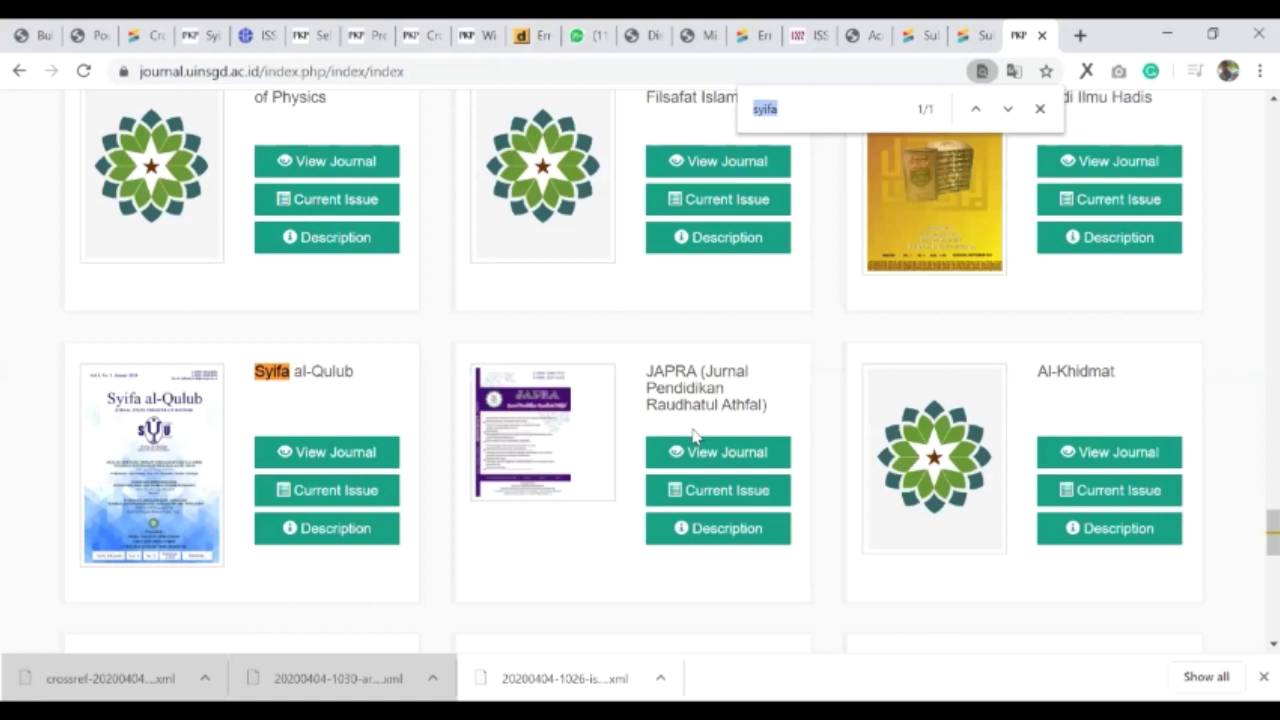
key(alt+Left)
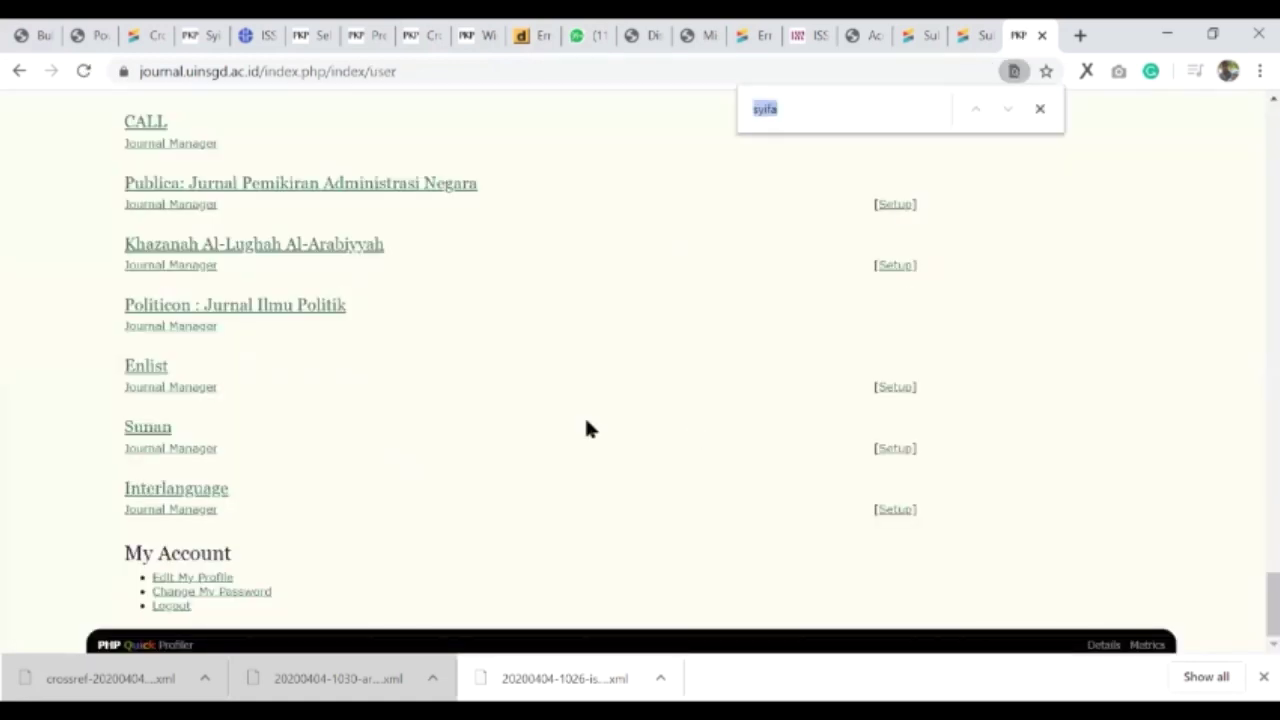
click(128, 393)
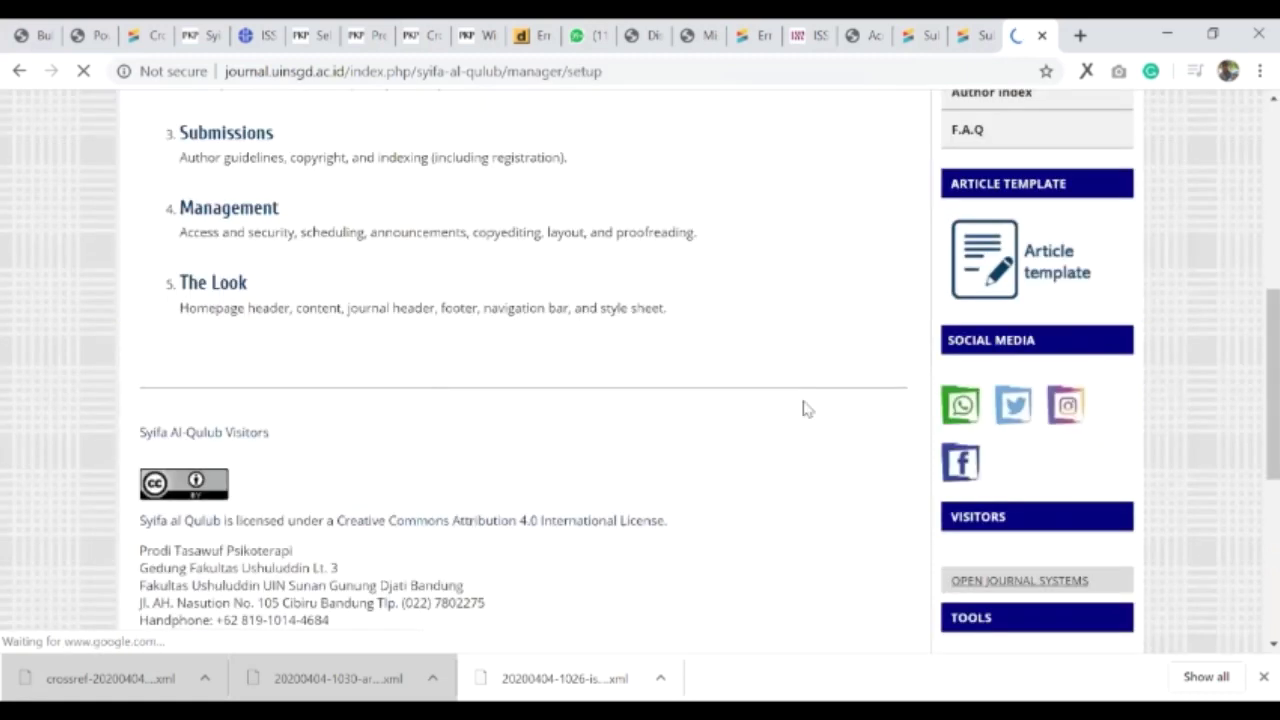
scroll(803, 408, down, 1)
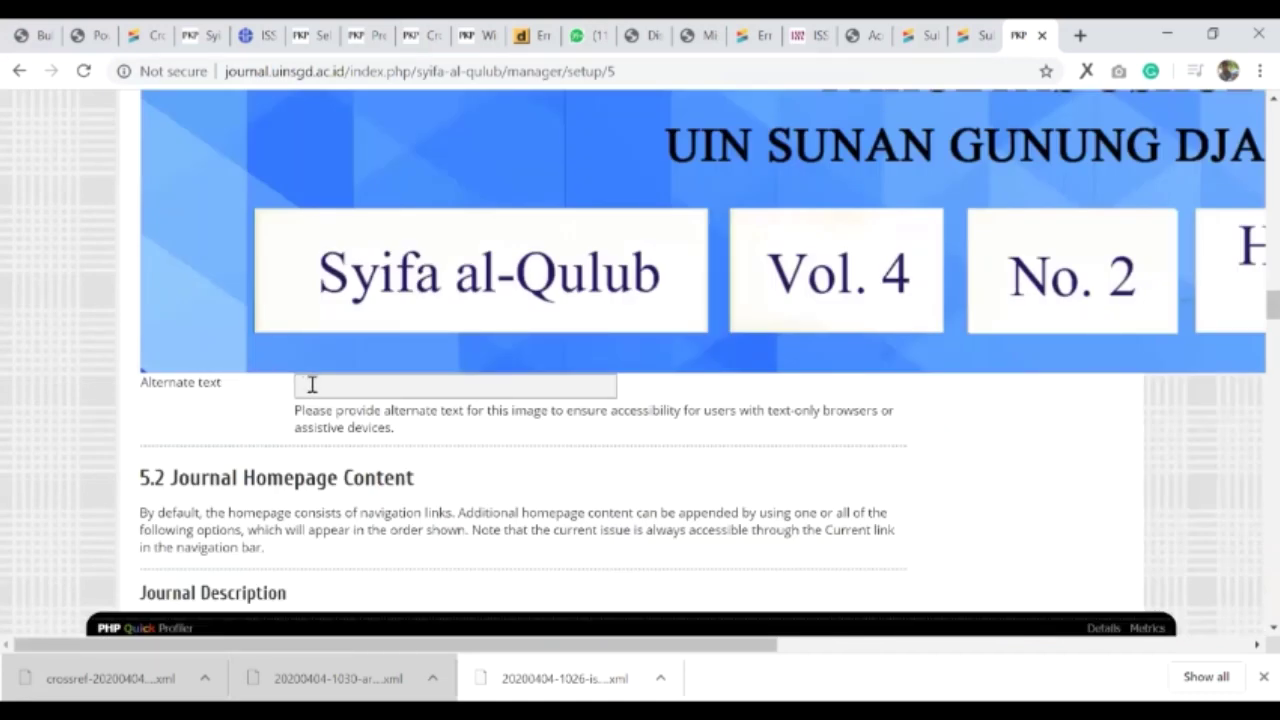
scroll(336, 369, down, 3)
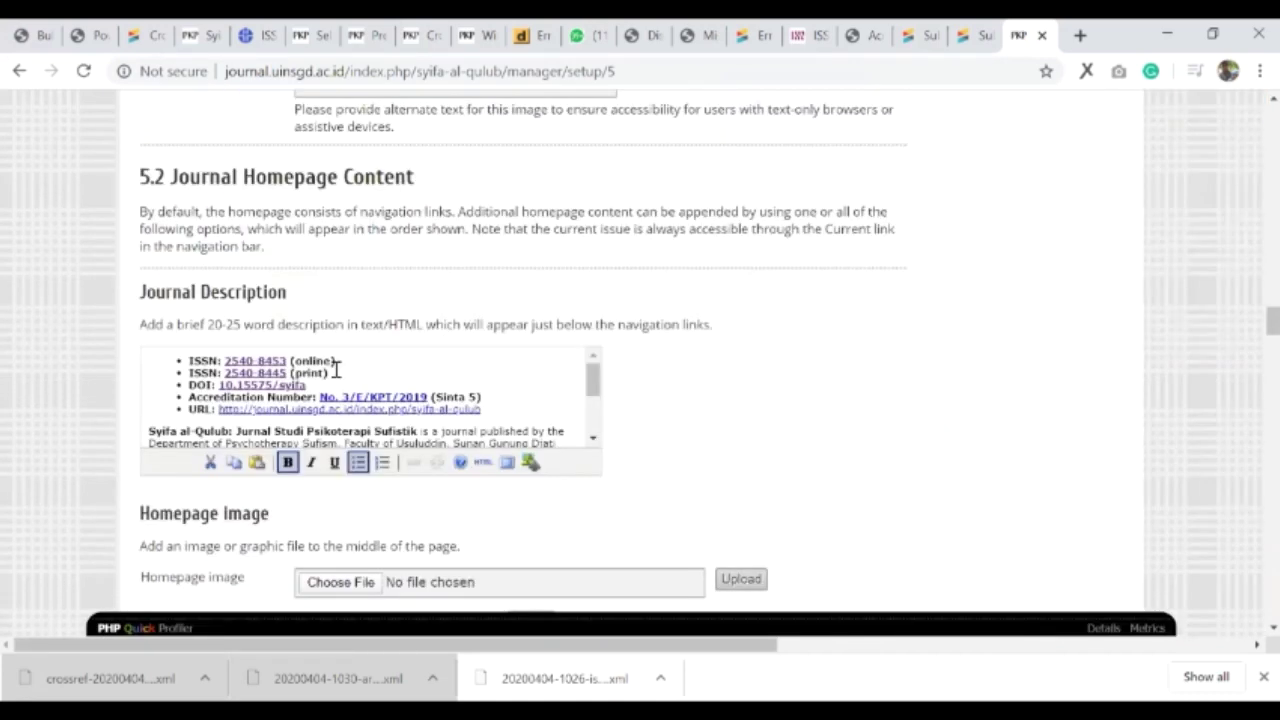
- Save the Journal Setup step 5 changes
click(336, 369)
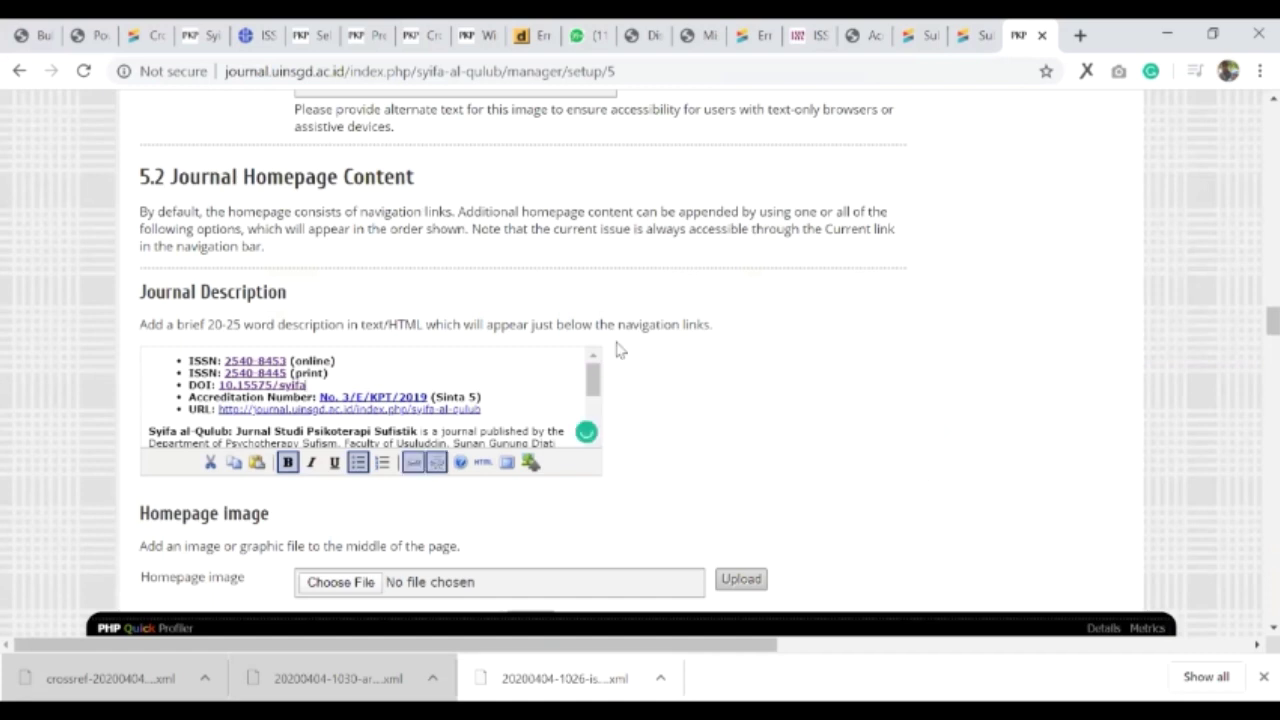
scroll(614, 346, down, 5)
scroll(180, 398, down, 15)
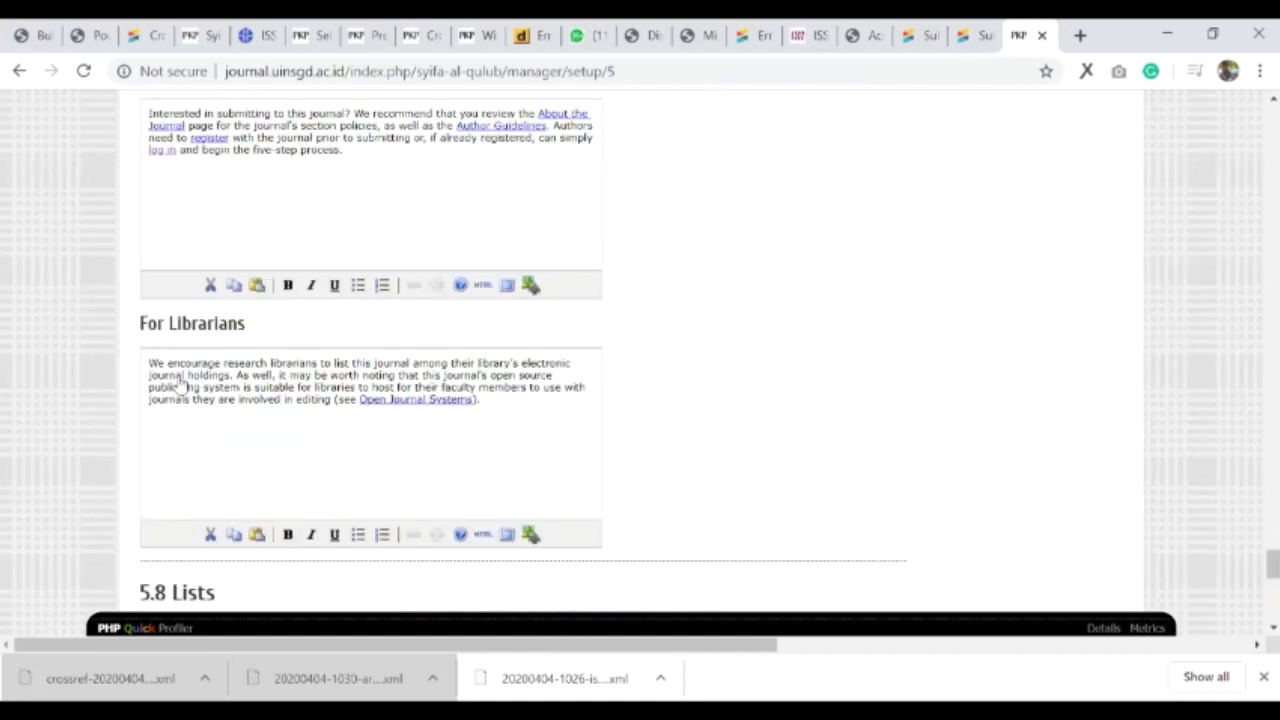
scroll(180, 385, down, 4)
click(179, 380)
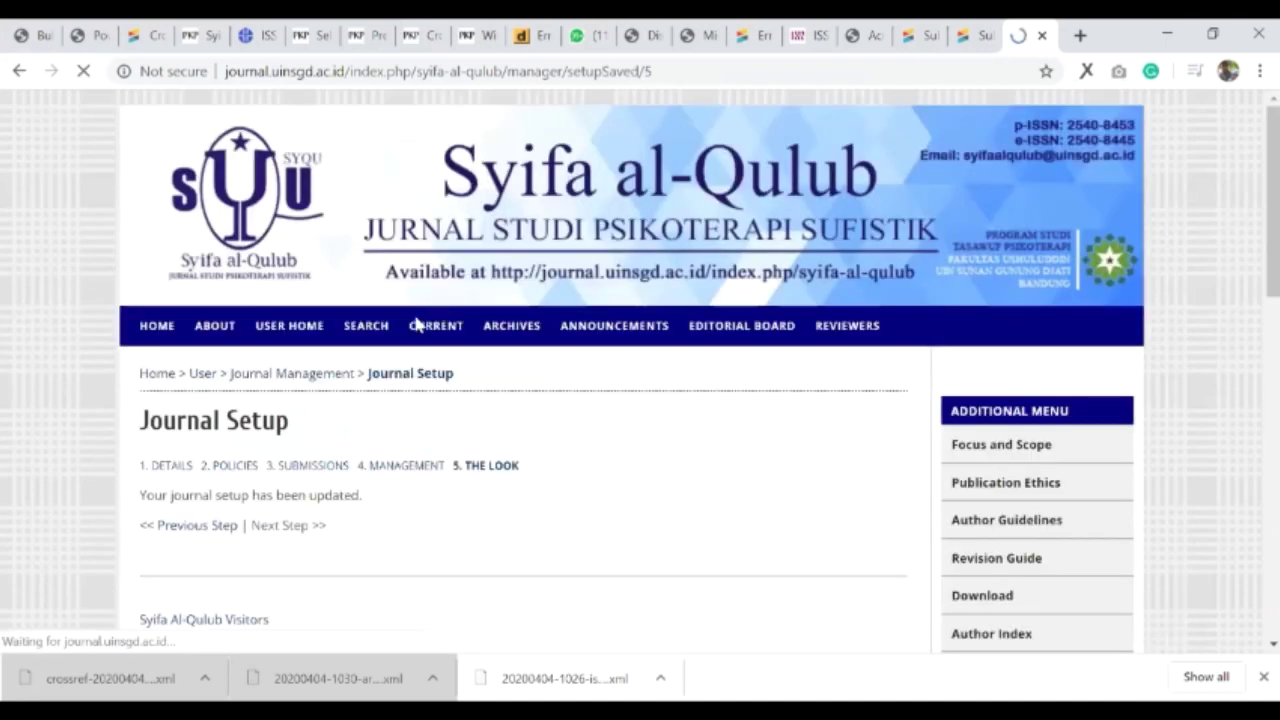
- View the Syifa al-Qulub home page showing DOI 10.15575/saq
click(420, 323)
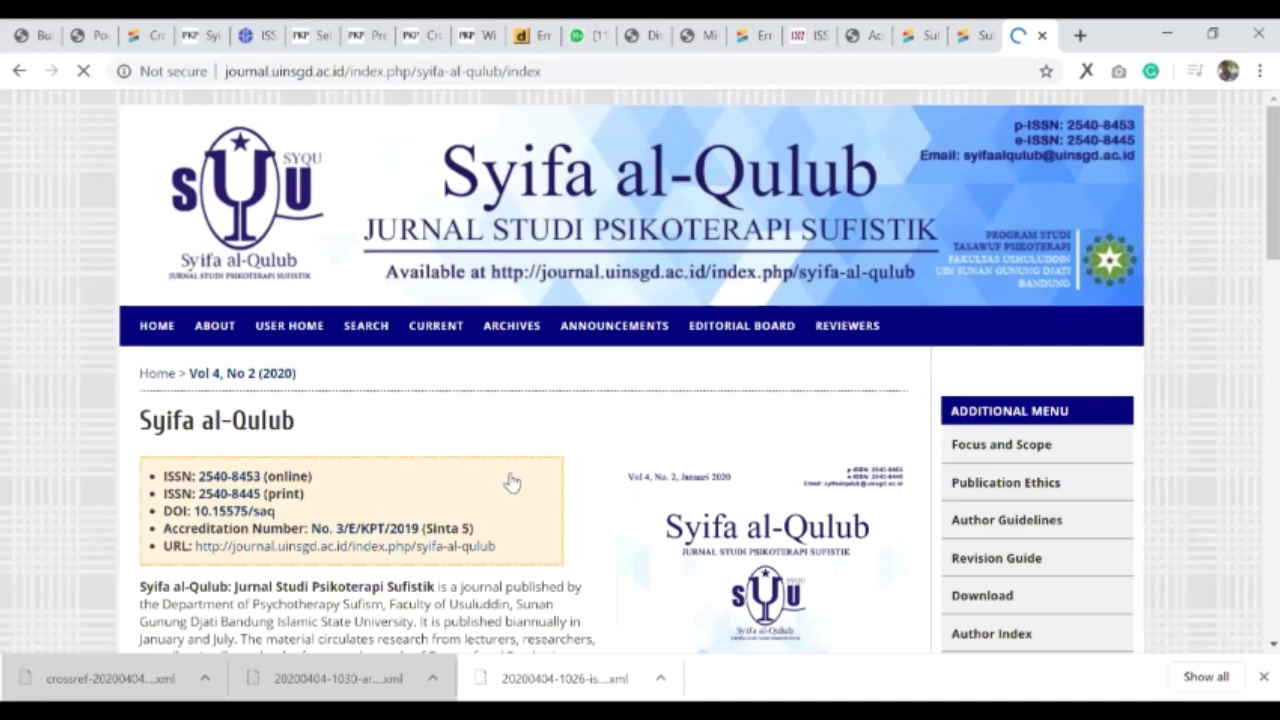
scroll(502, 450, down, 2)
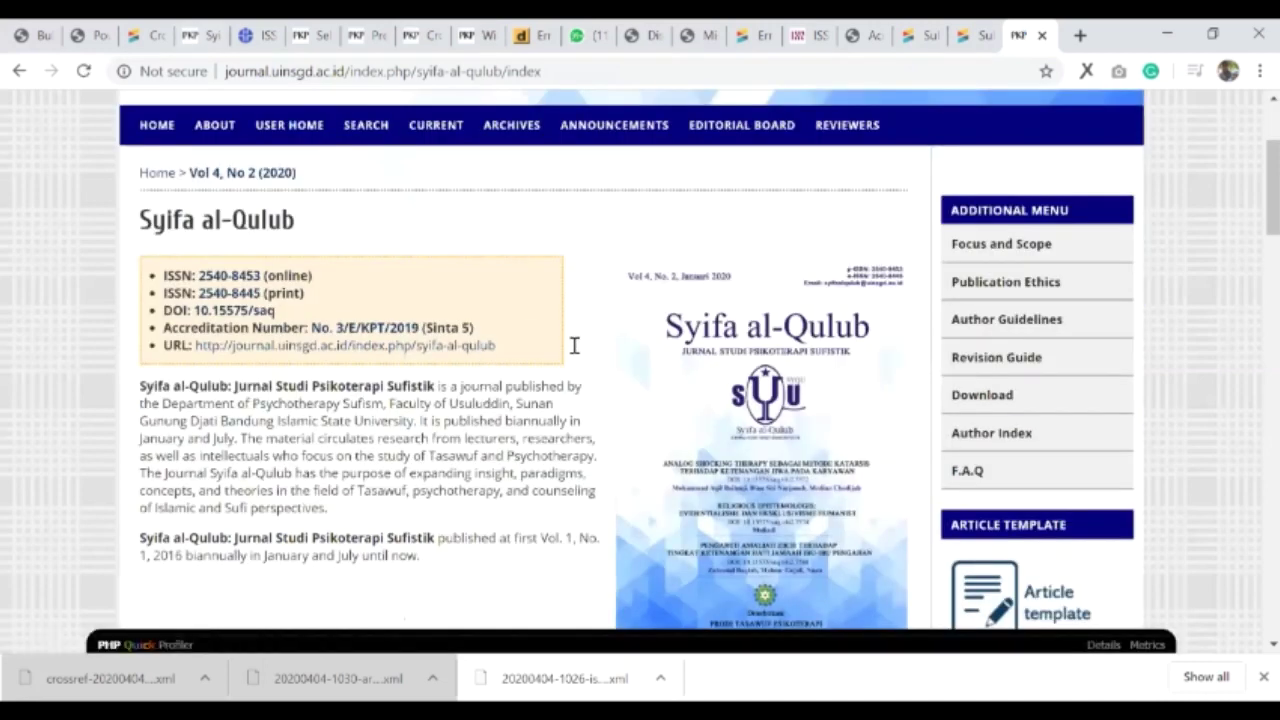
key(ctrl+1)
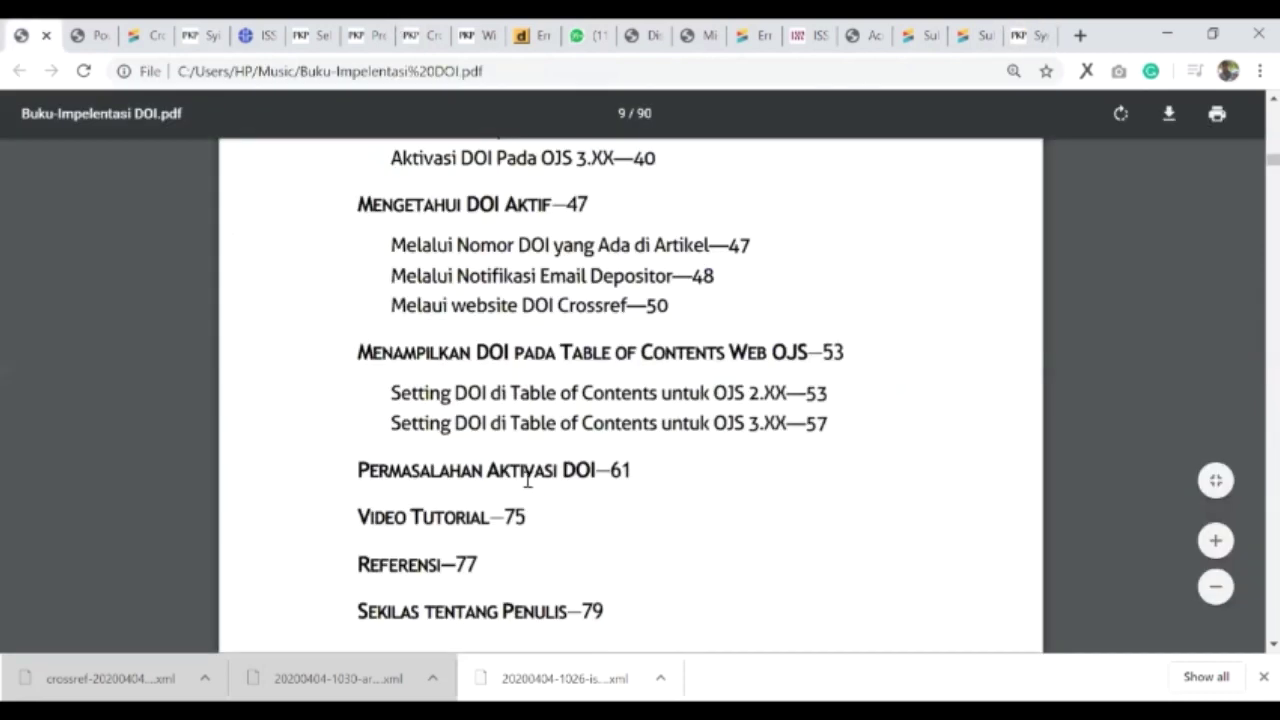
- Scroll back up through the Buku-Impelentasi DOI.pdf table of contents
scroll(527, 481, up, 1)
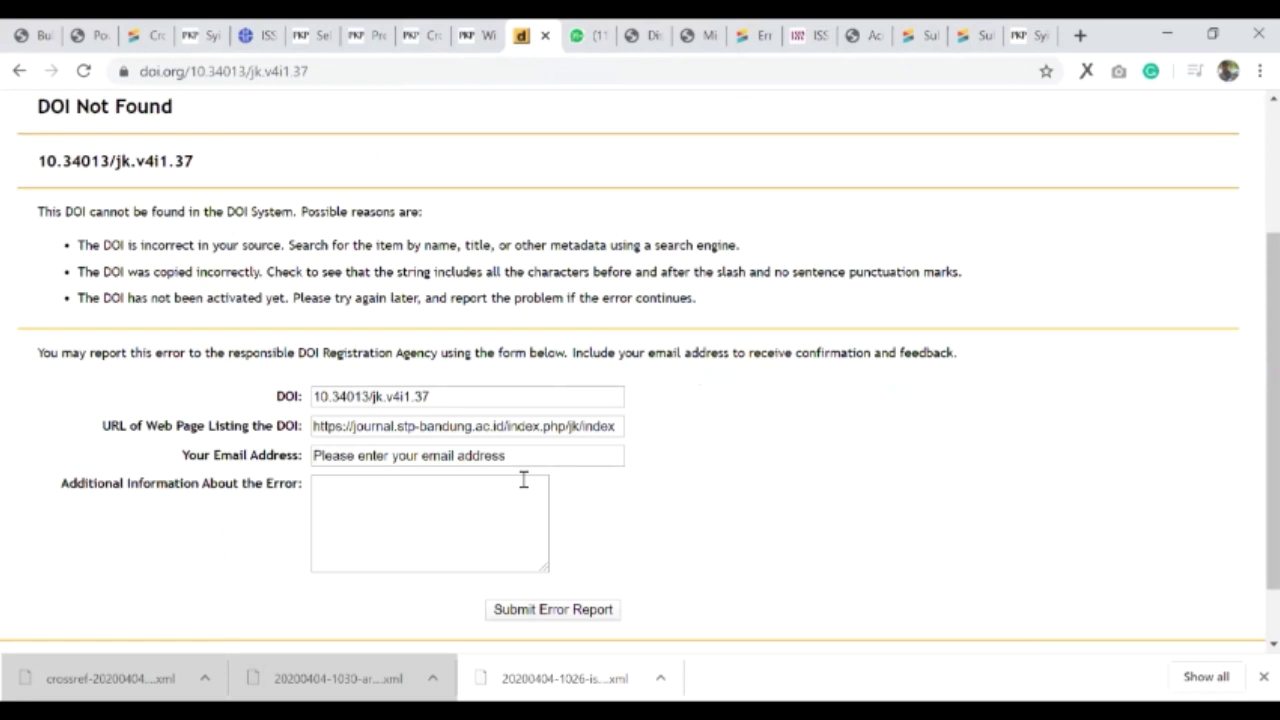
scroll(520, 485, up, 1)
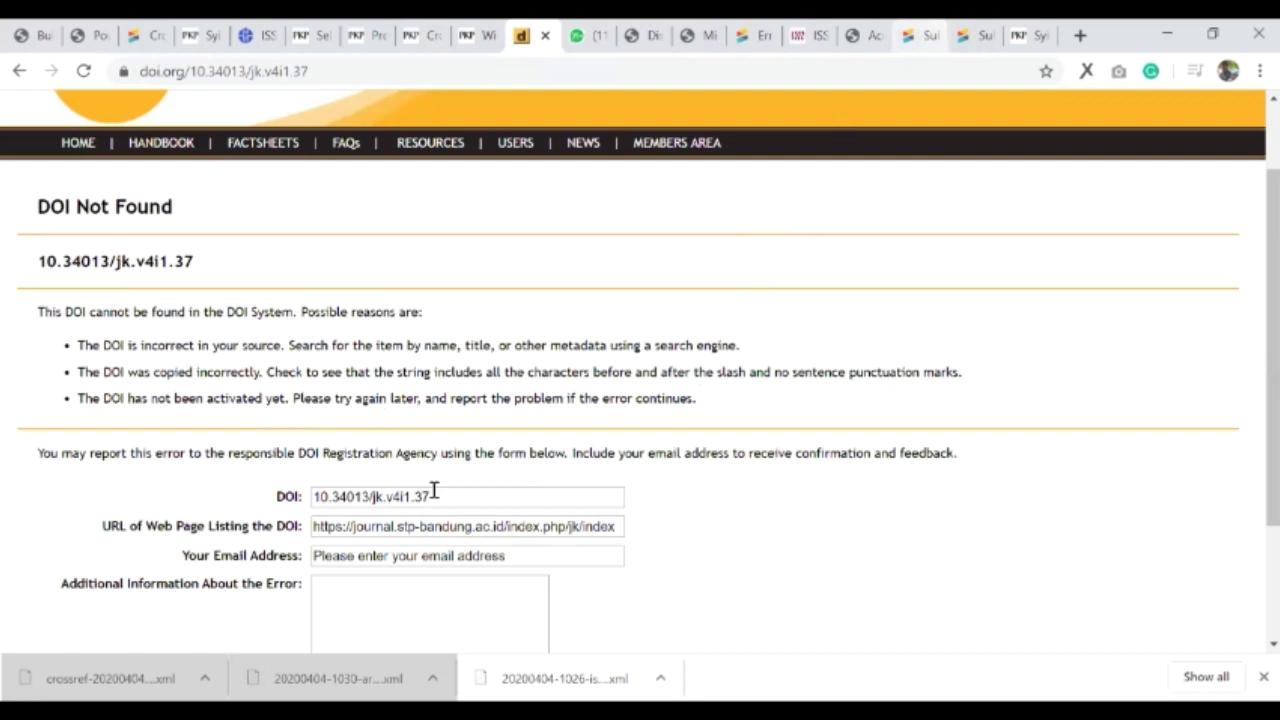
- Confirm the Crossref submission detail reports success for DOI 10.15575/saq, then reload it
key(ctrl+Tab)
key(ctrl+Tab)
key(ctrl+Tab)
key(ctrl+Tab)
key(ctrl+Tab)
key(ctrl+Tab)
key(ctrl+Tab)
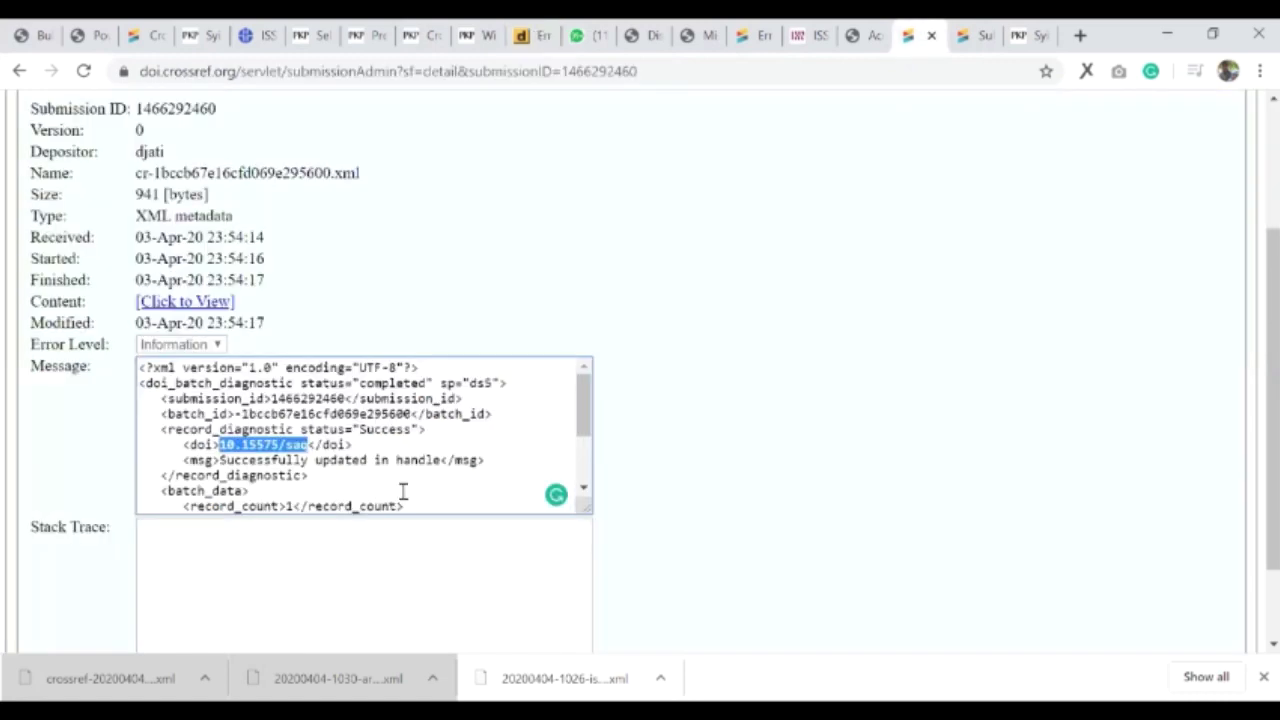
click(403, 489)
scroll(395, 475, down, 2)
scroll(371, 466, up, 3)
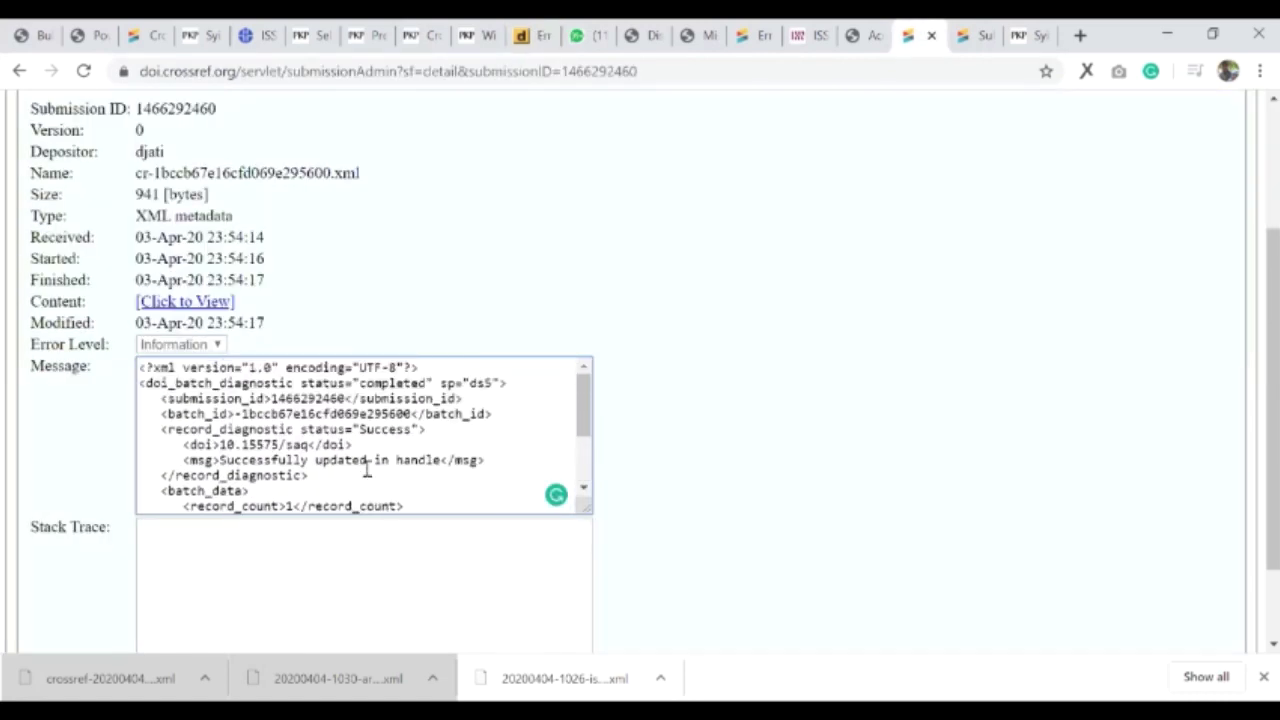
scroll(366, 471, up, 2)
scroll(76, 234, down, 1)
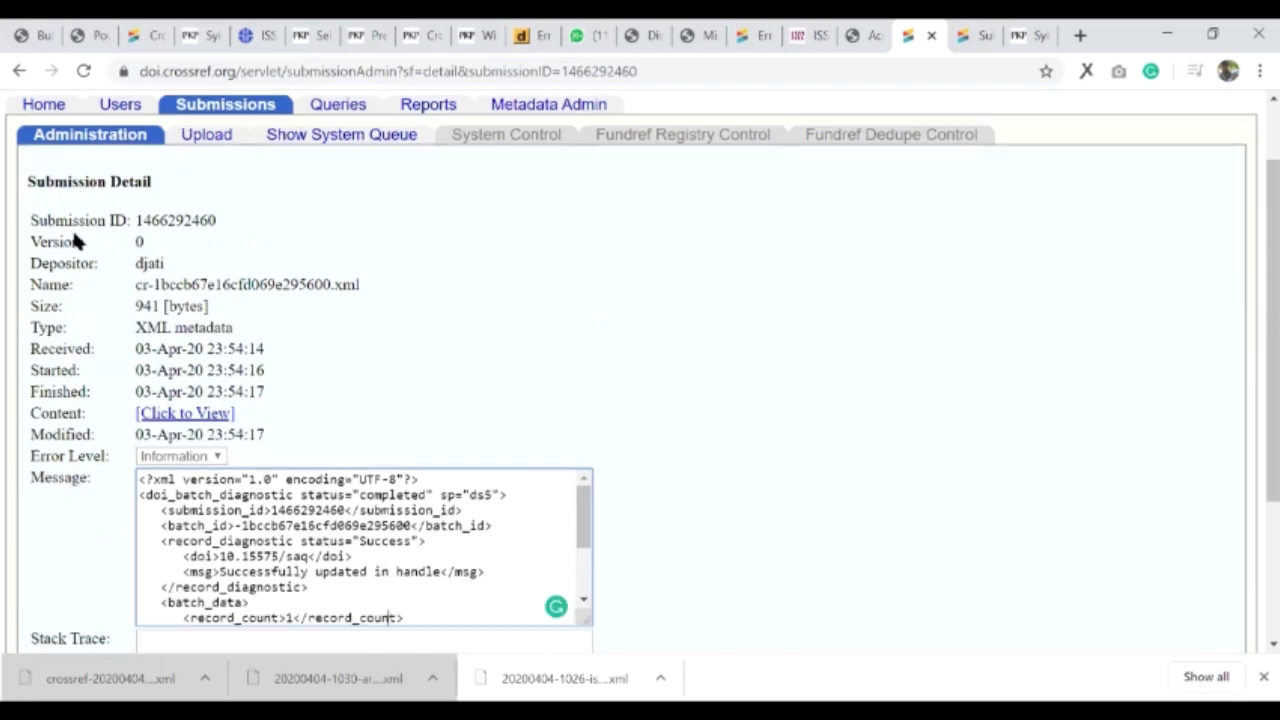
click(40, 105)
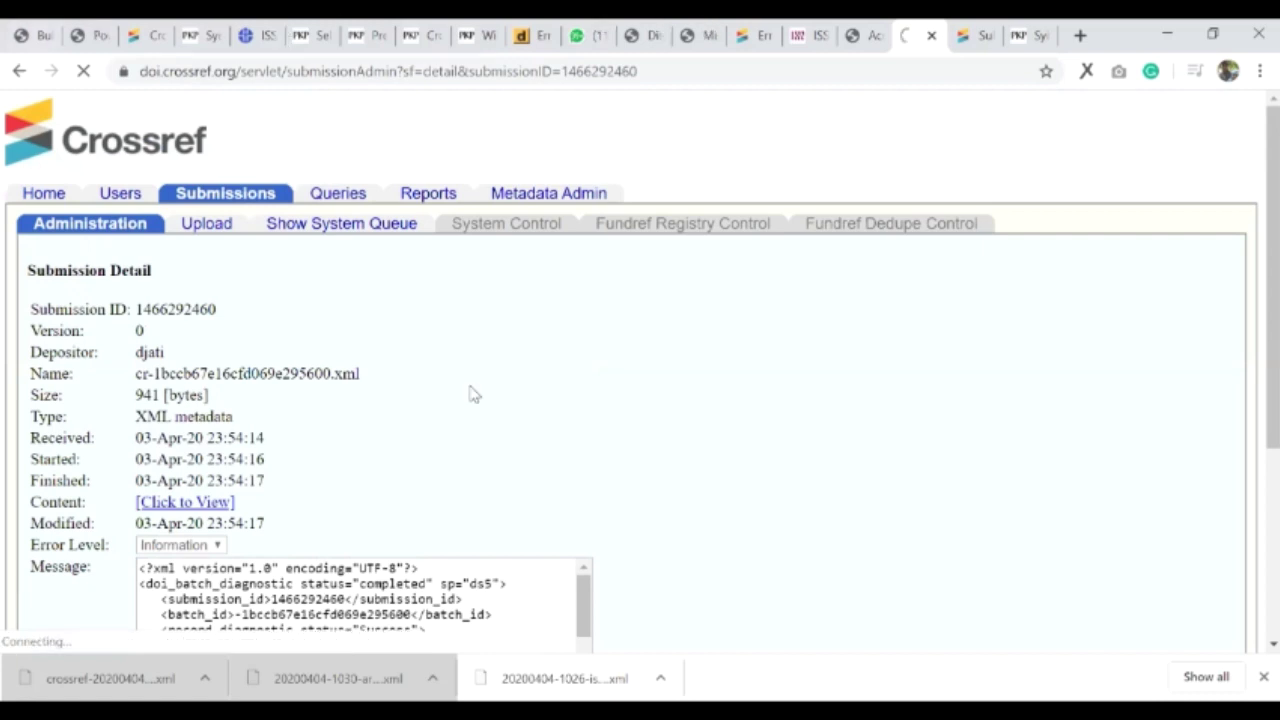
key(ctrl+1)
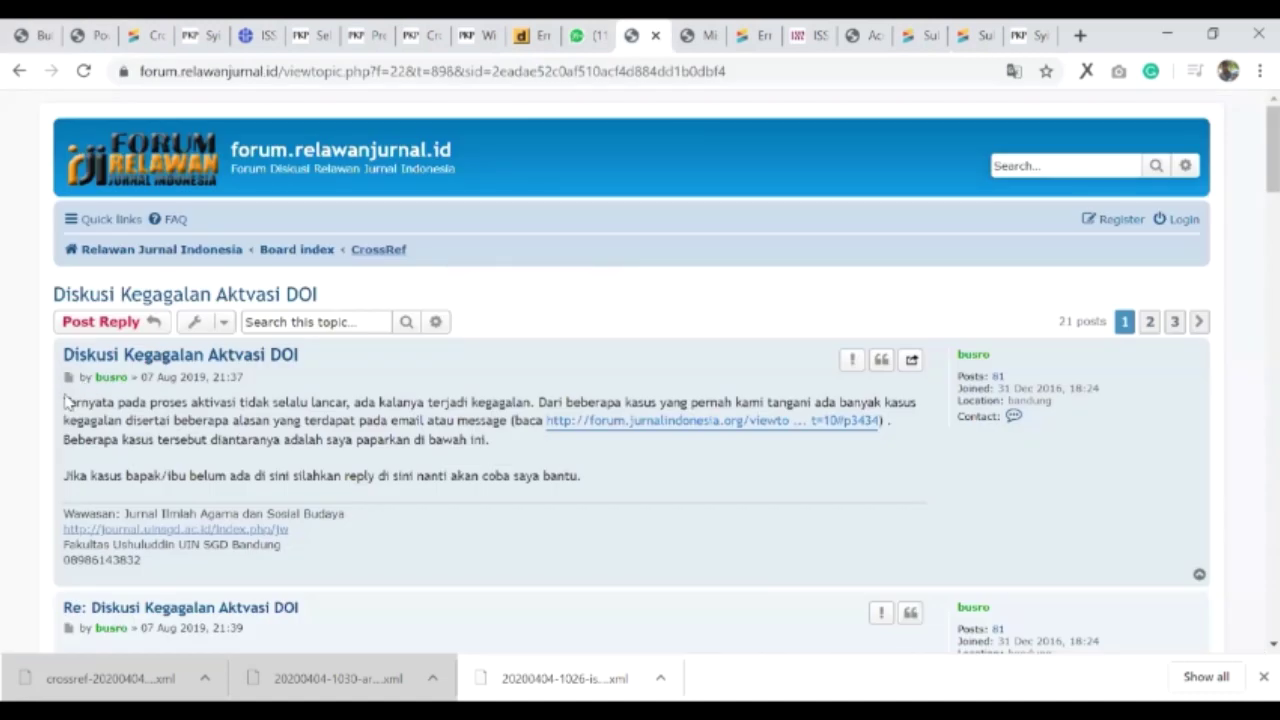
- Scroll the 'Diskusi Kegagalan Aktvasi DOI' thread down to the ISSN-already-assigned reply
scroll(68, 400, down, 3)
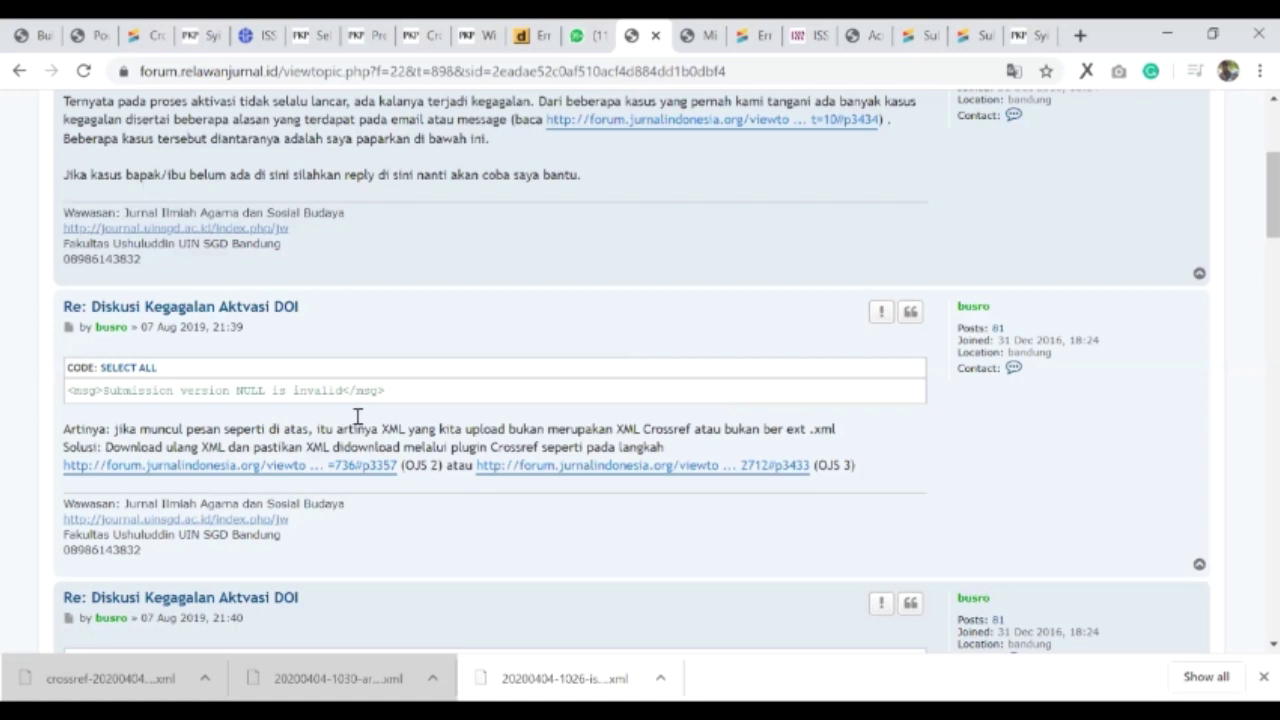
scroll(357, 415, down, 4)
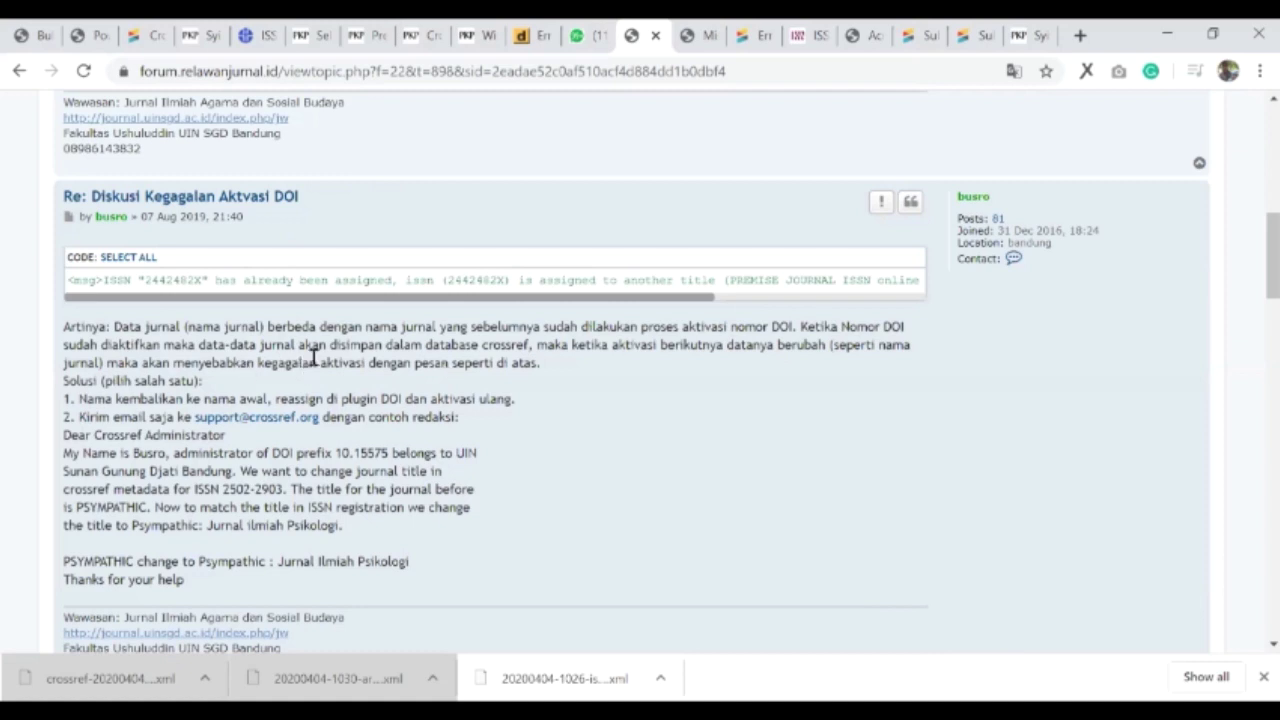
- Highlight the prefix, institution, ISSN, old title PSYMPATHIC and new title in the sample e-mail
scroll(314, 357, down, 1)
drag(334, 354, 383, 357)
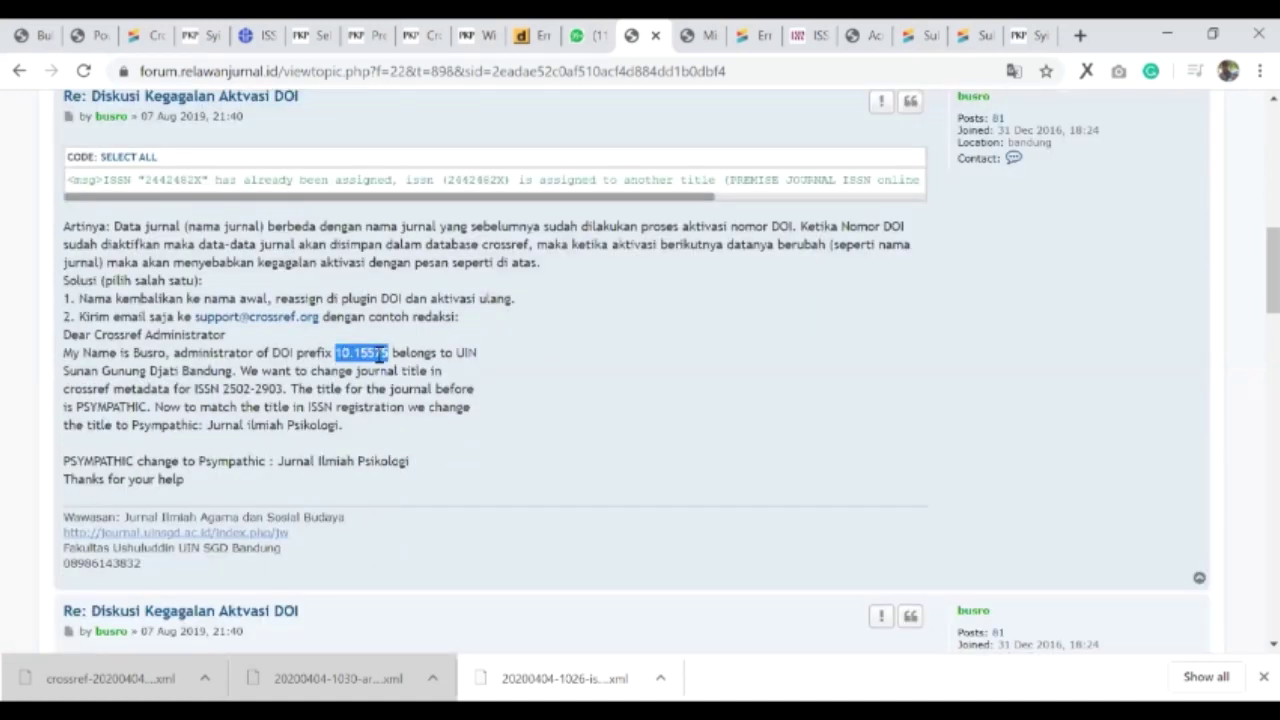
drag(102, 370, 178, 371)
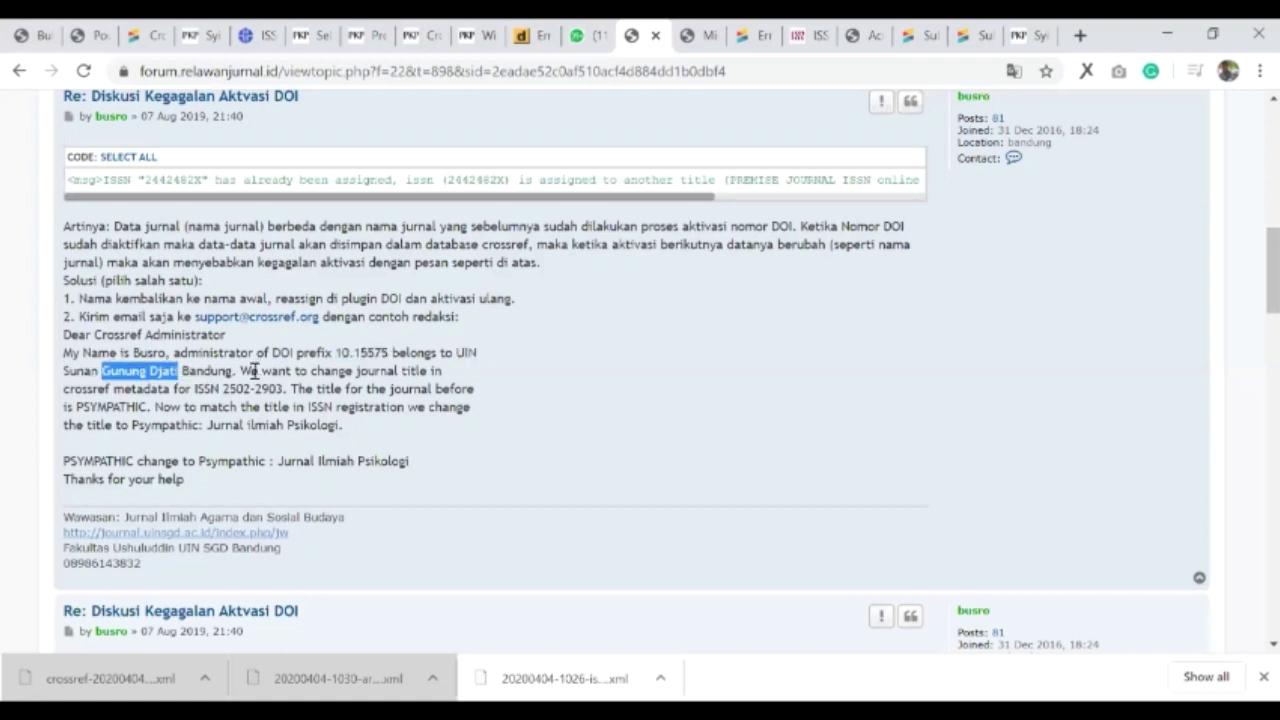
click(256, 371)
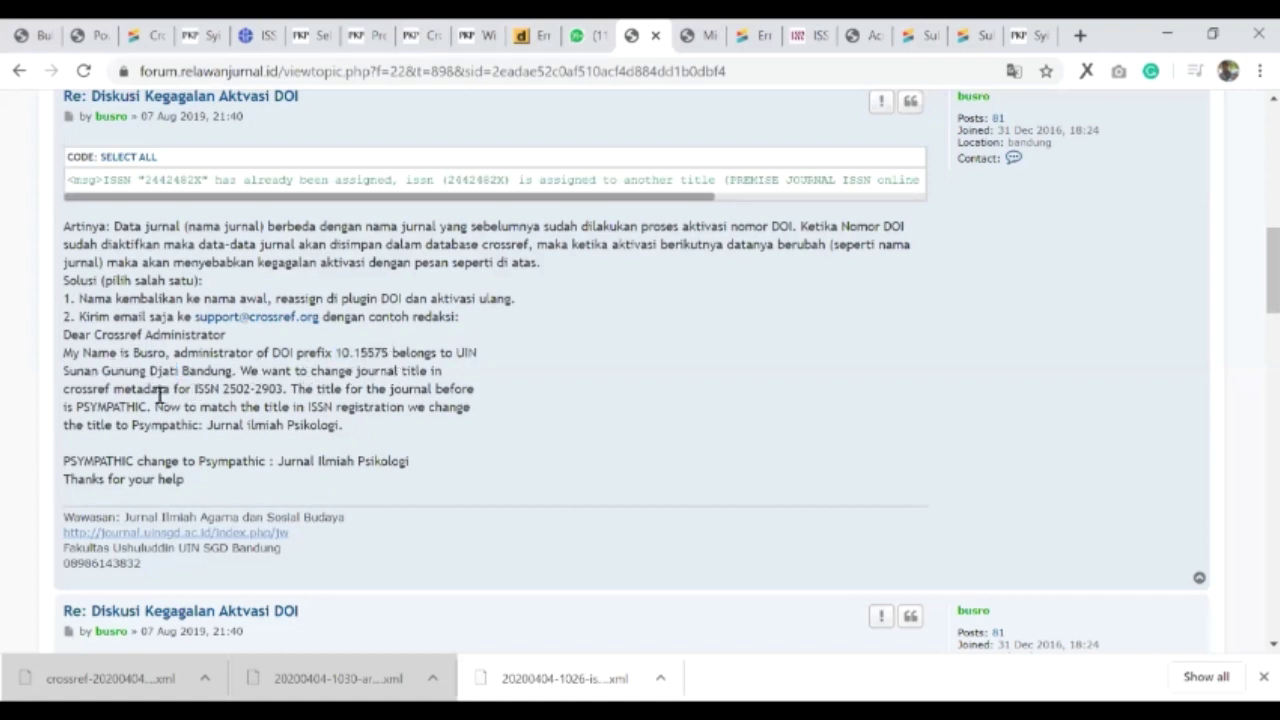
double_click(232, 388)
click(310, 390)
drag(76, 406, 148, 406)
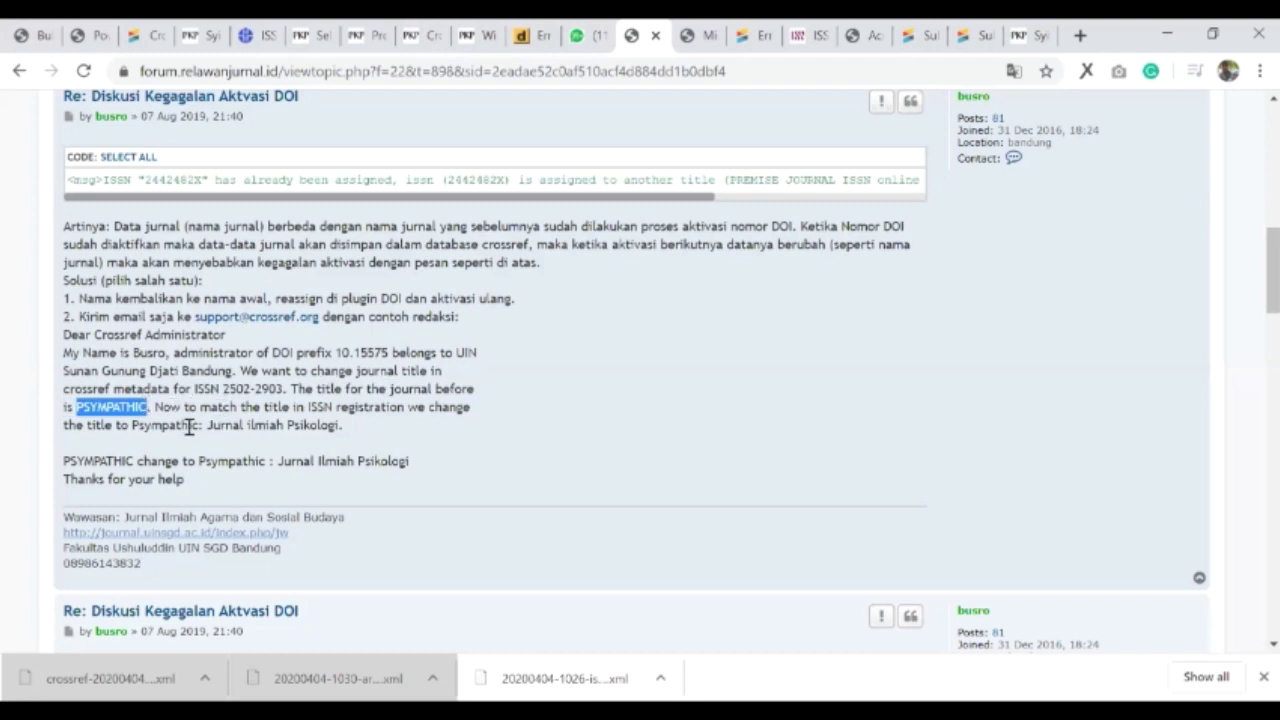
drag(135, 425, 341, 425)
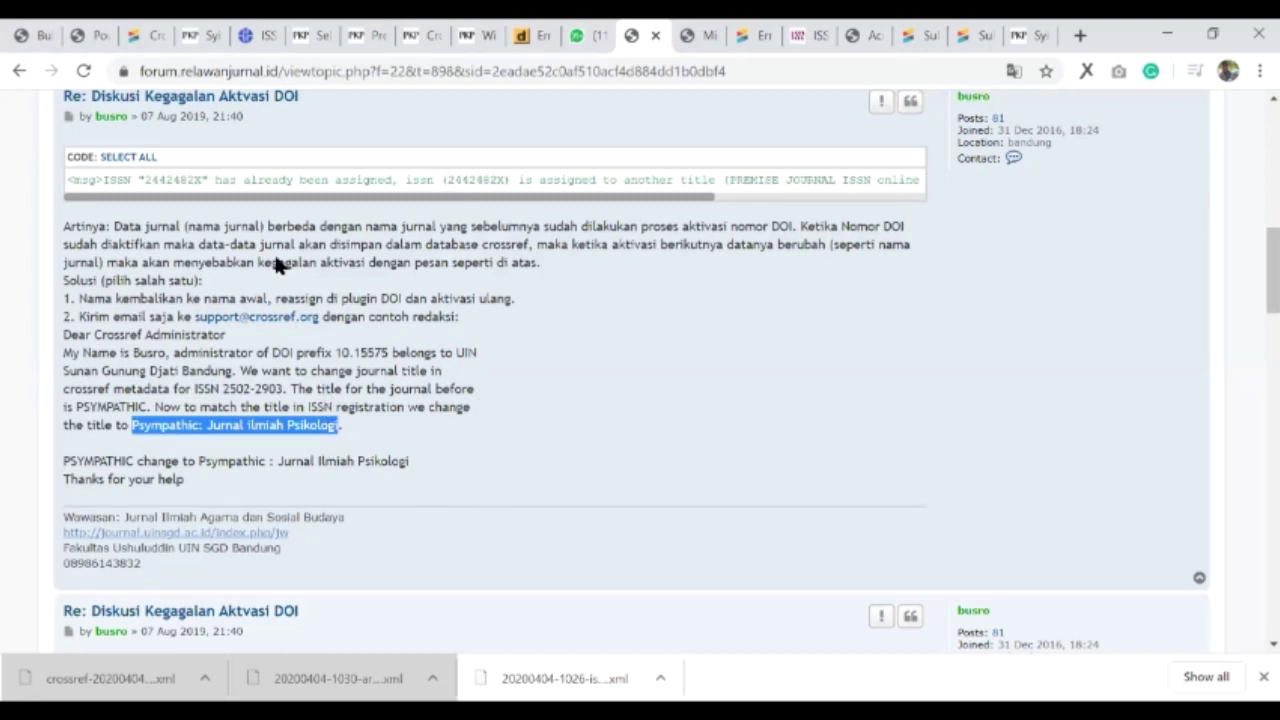
- Scroll down to the reply about the 'contains invalid characters' error
scroll(295, 310, down, 3)
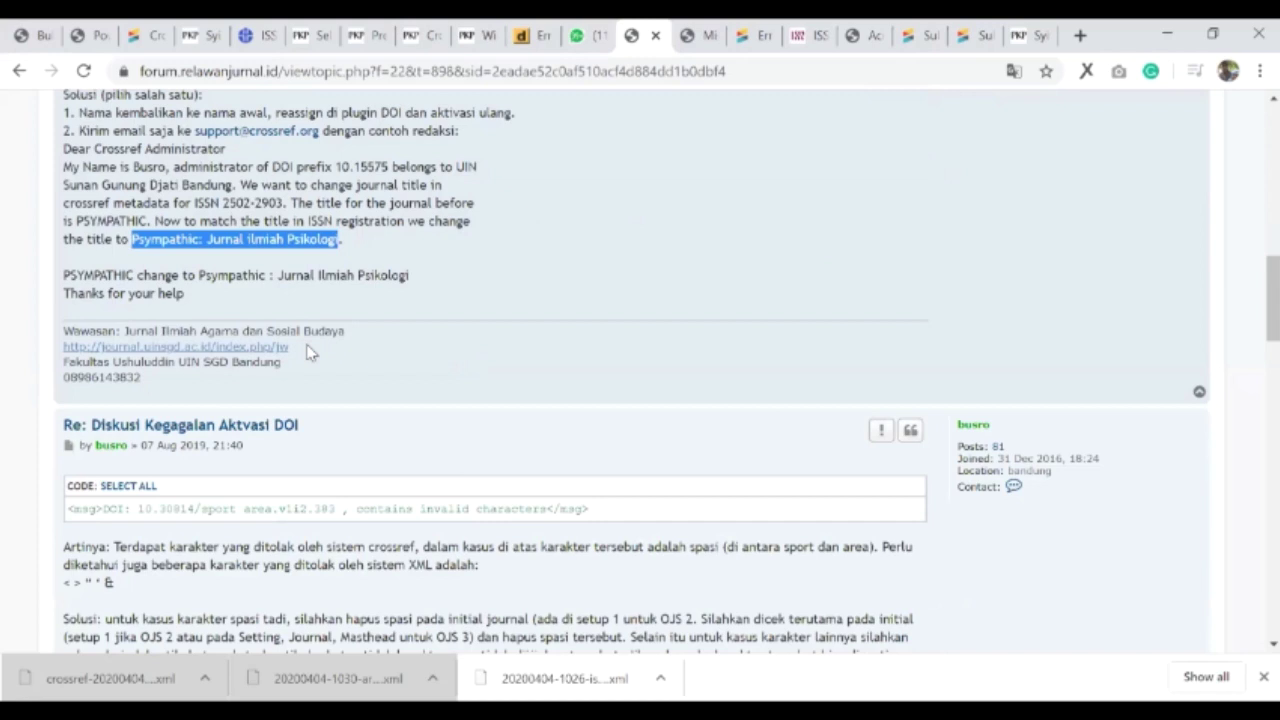
scroll(305, 245, up, 3)
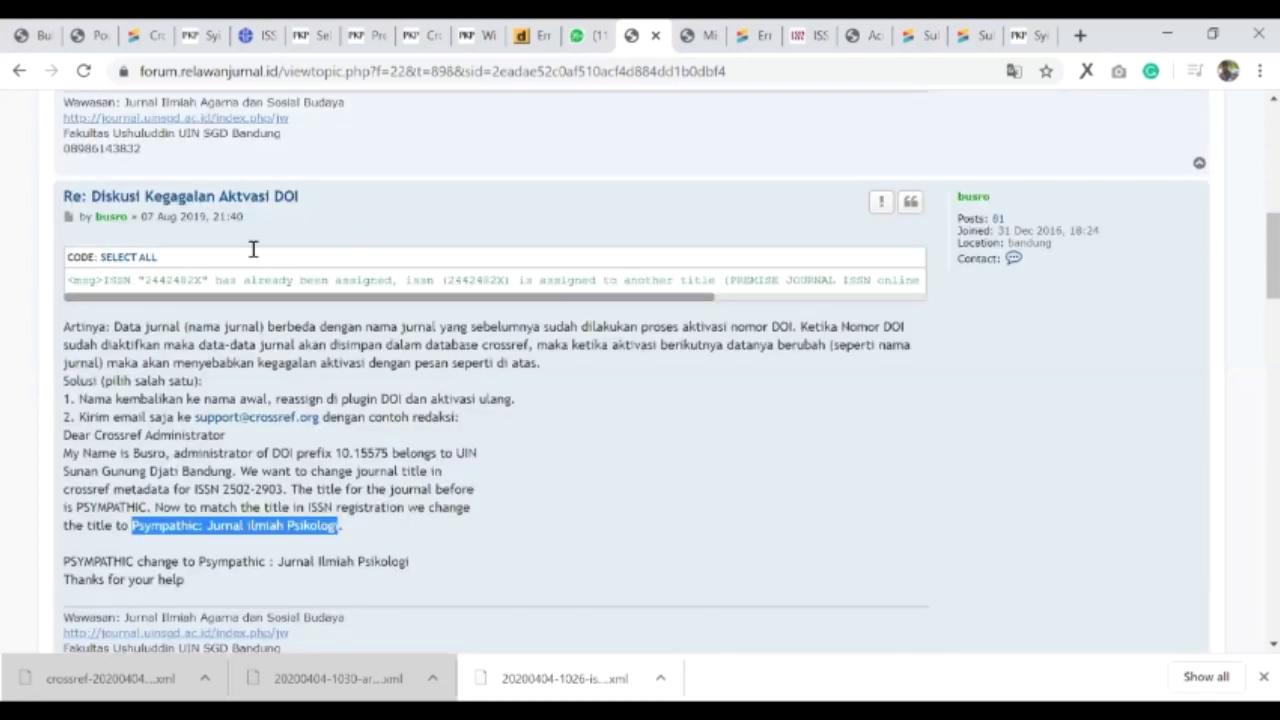
scroll(293, 194, down, 1)
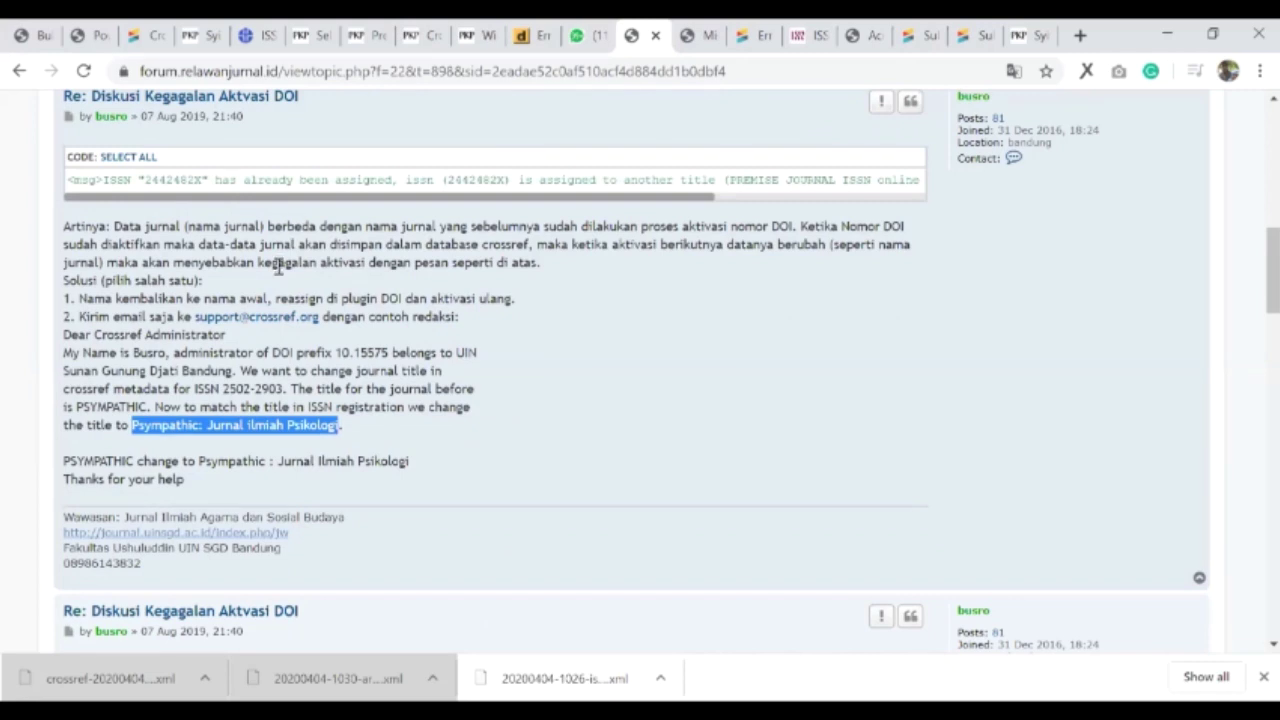
scroll(340, 289, down, 1)
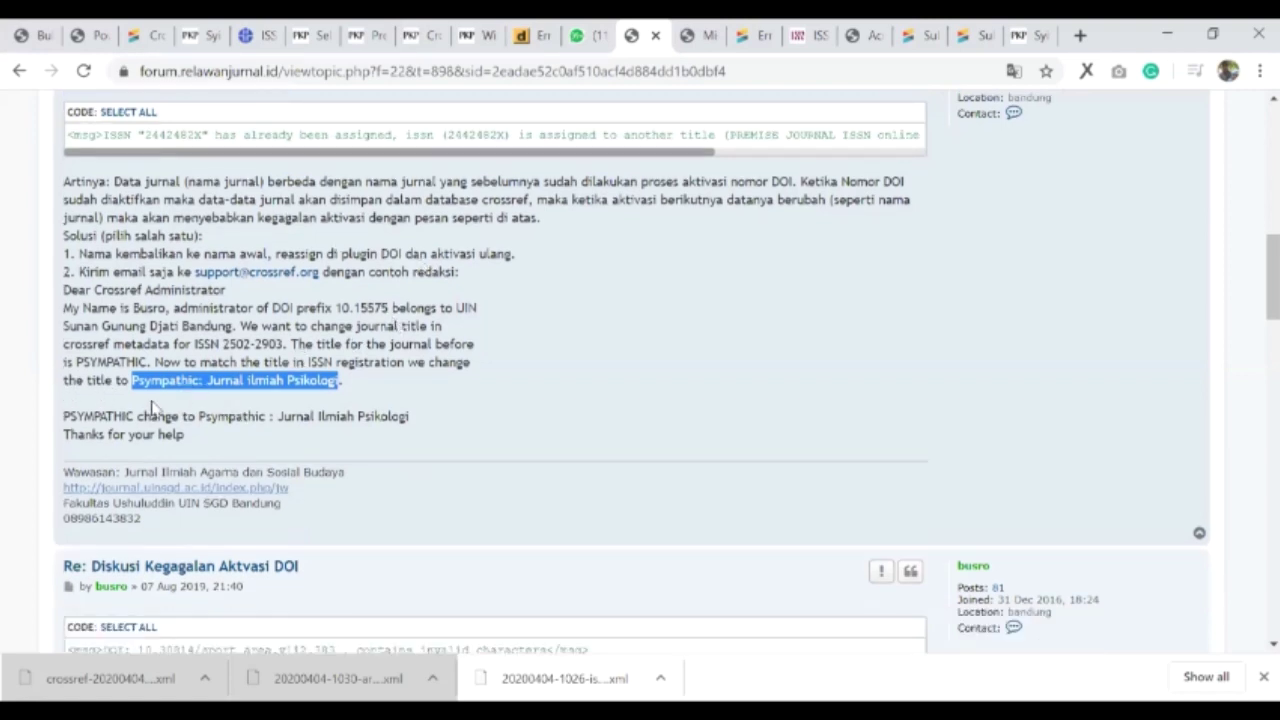
scroll(150, 405, down, 2)
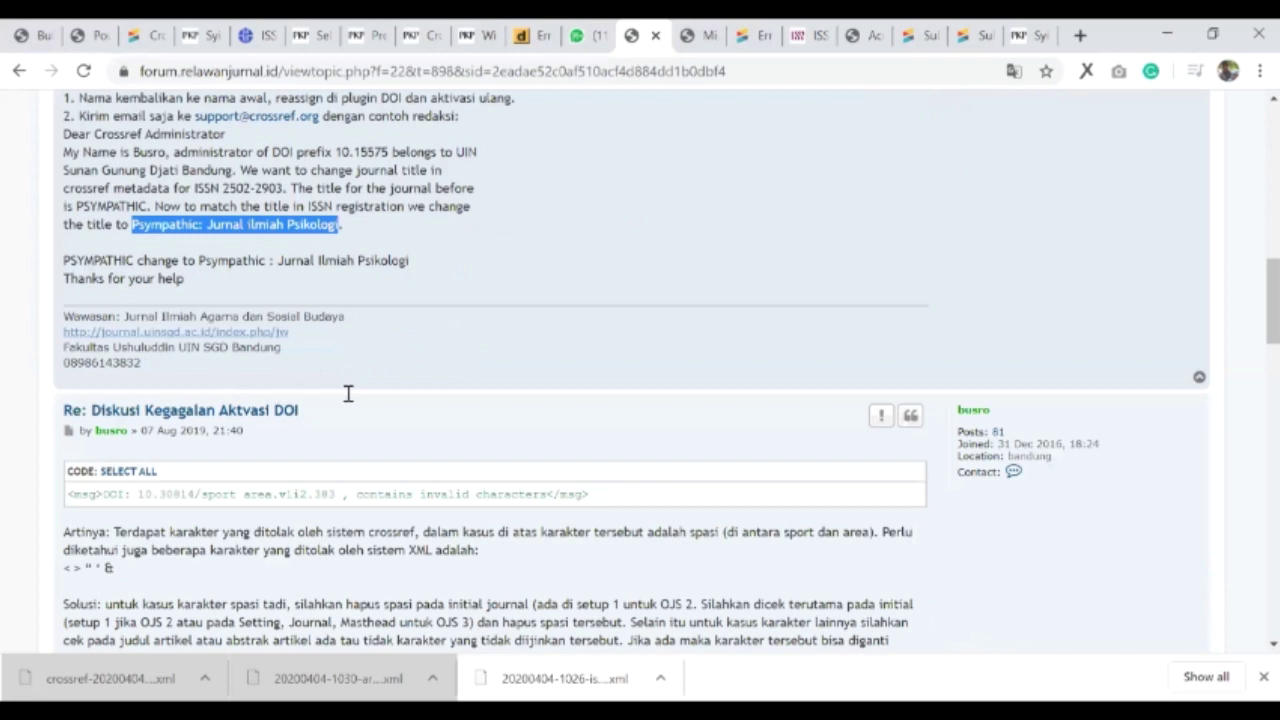
scroll(420, 394, down, 1)
drag(358, 394, 490, 394)
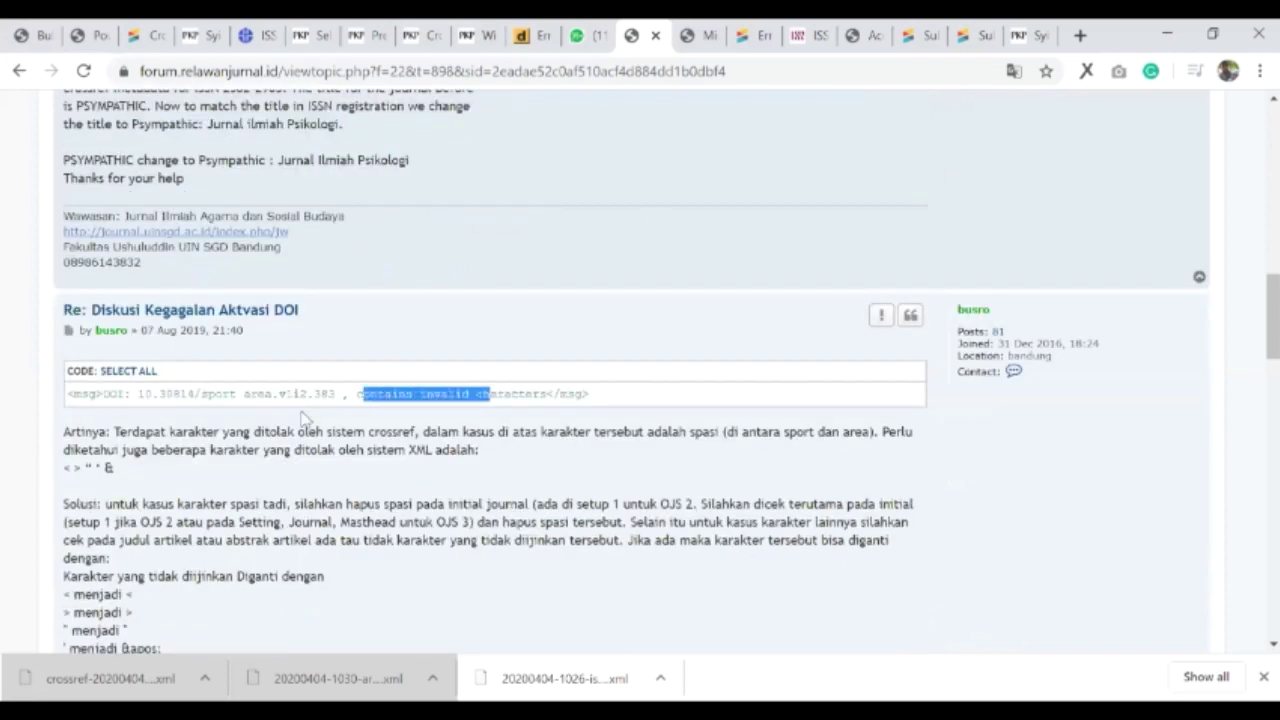
- Highlight the invalid space between 'sport' and 'area' in the rejected DOI example
double_click(239, 394)
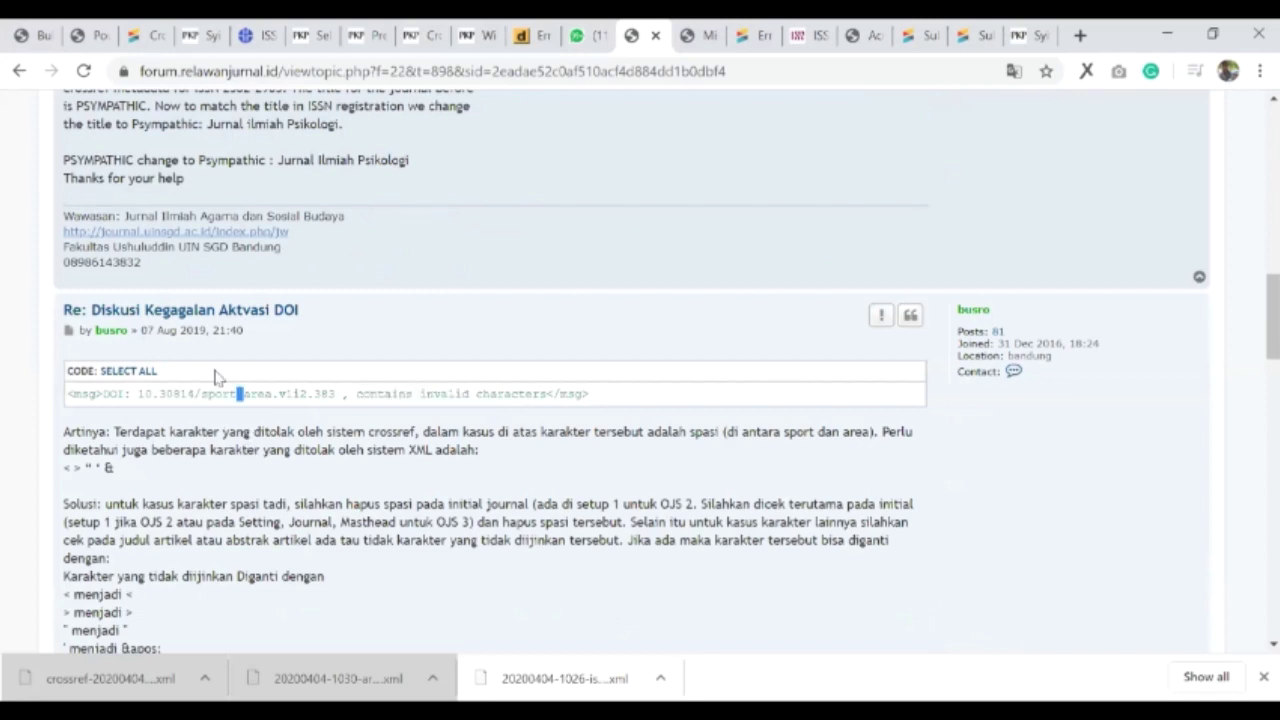
click(254, 408)
double_click(239, 394)
click(280, 395)
drag(258, 393, 229, 394)
scroll(195, 505, down, 1)
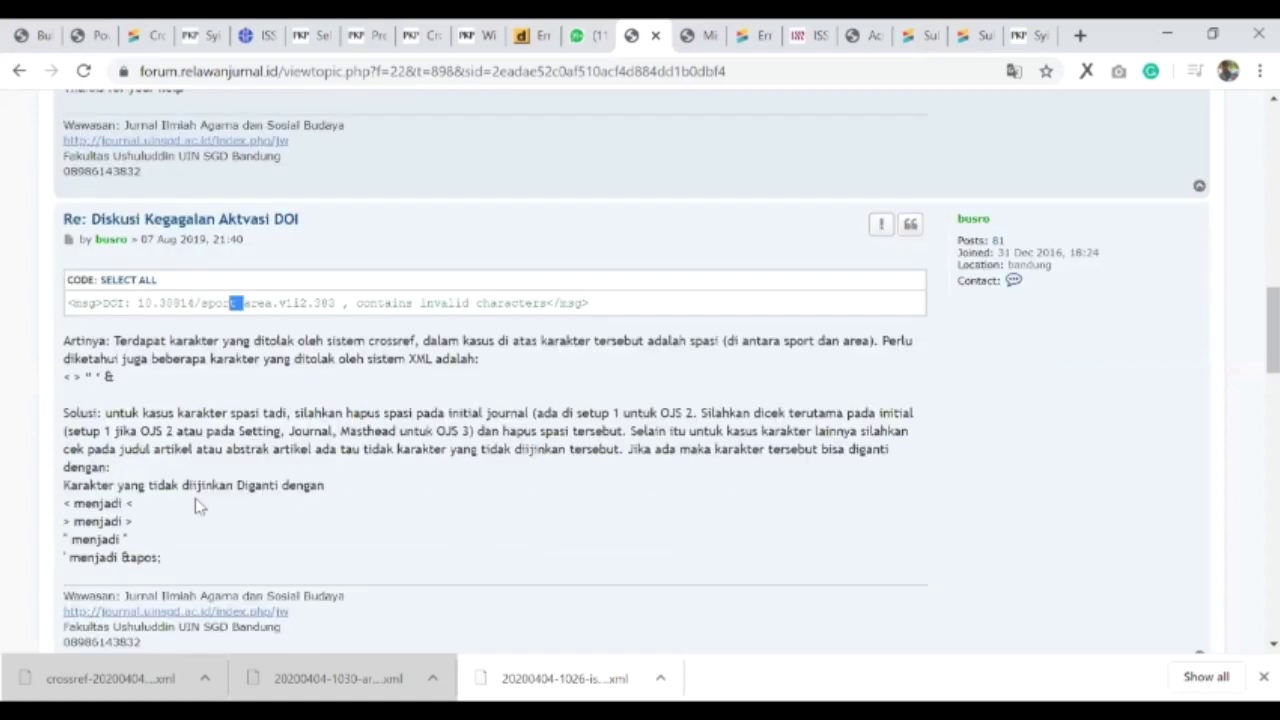
scroll(195, 498, down, 1)
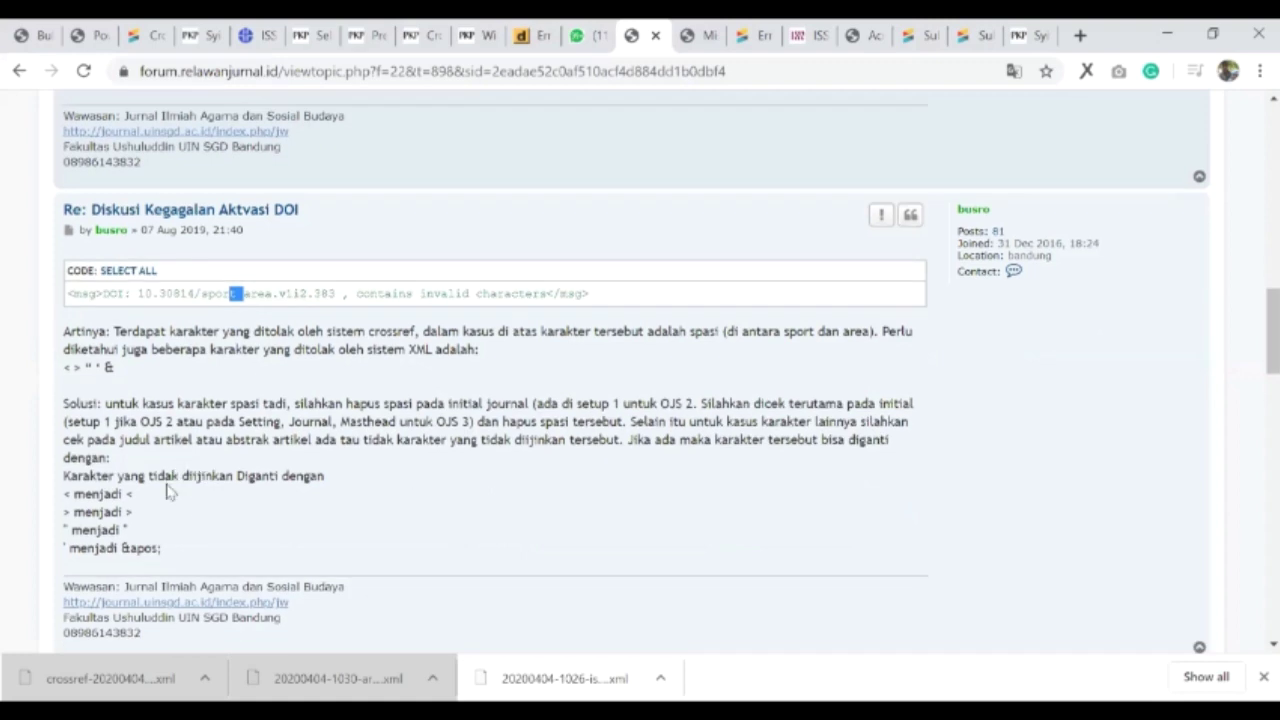
- Highlight the '<' entry in the XML replacement list, then return to the DOI guide PDF
click(63, 494)
drag(118, 522, 88, 526)
scroll(349, 372, down, 1)
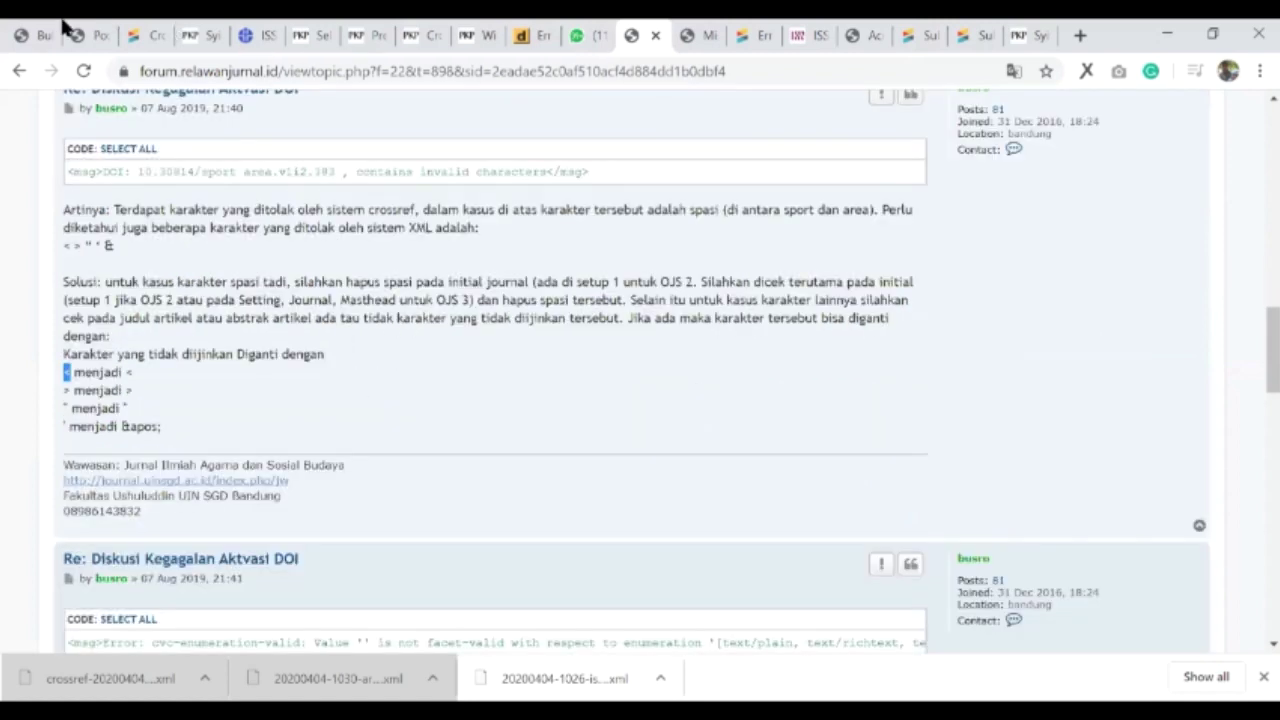
scroll(228, 240, down, 2)
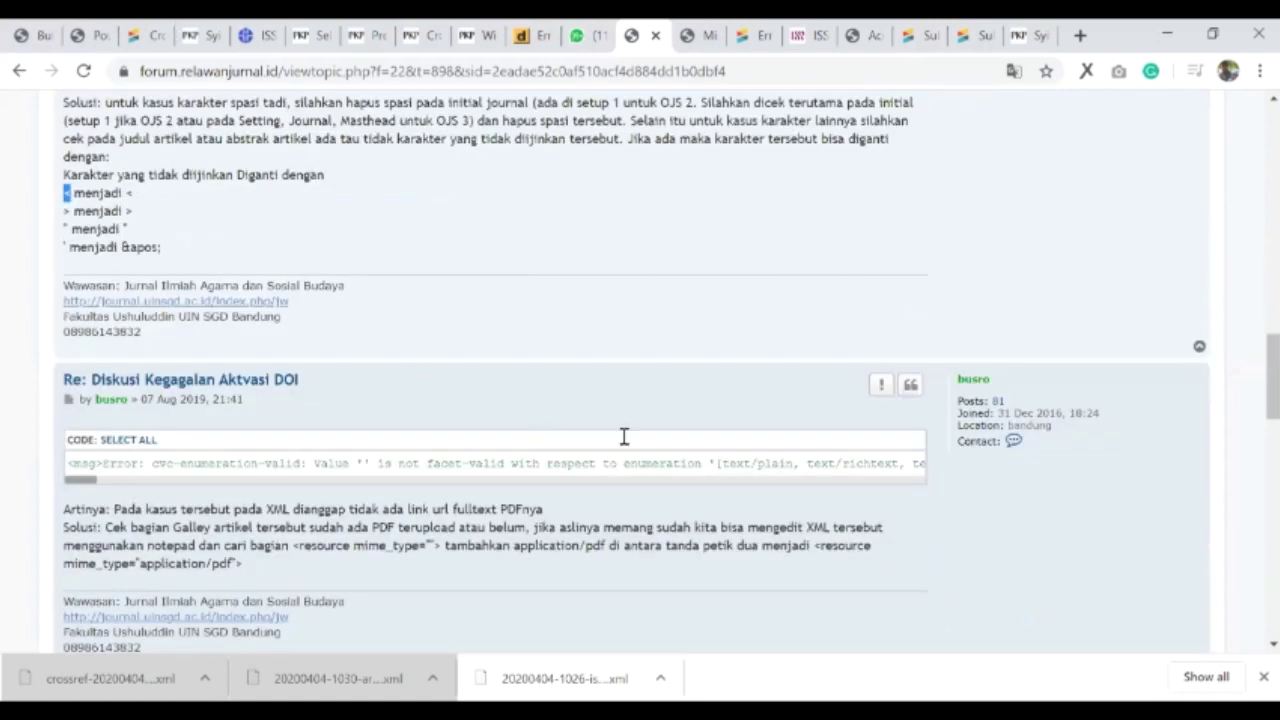
scroll(1229, 445, up, 3)
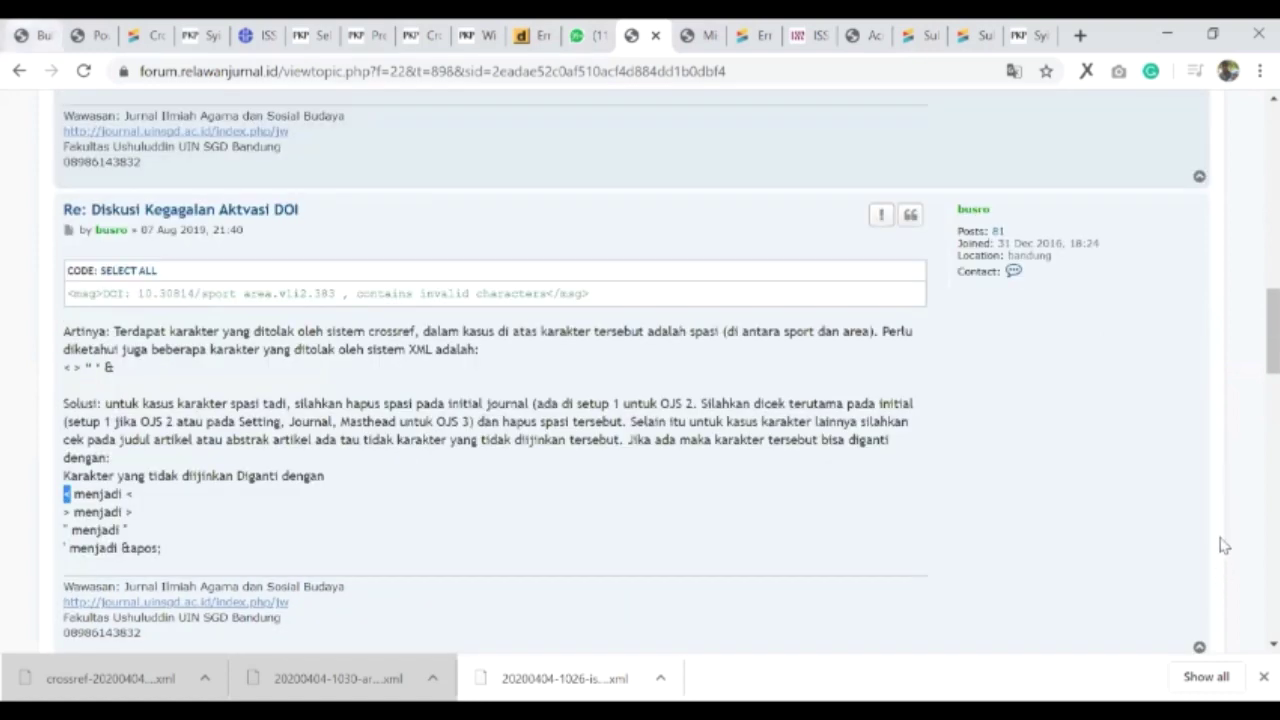
key(ctrl+1)
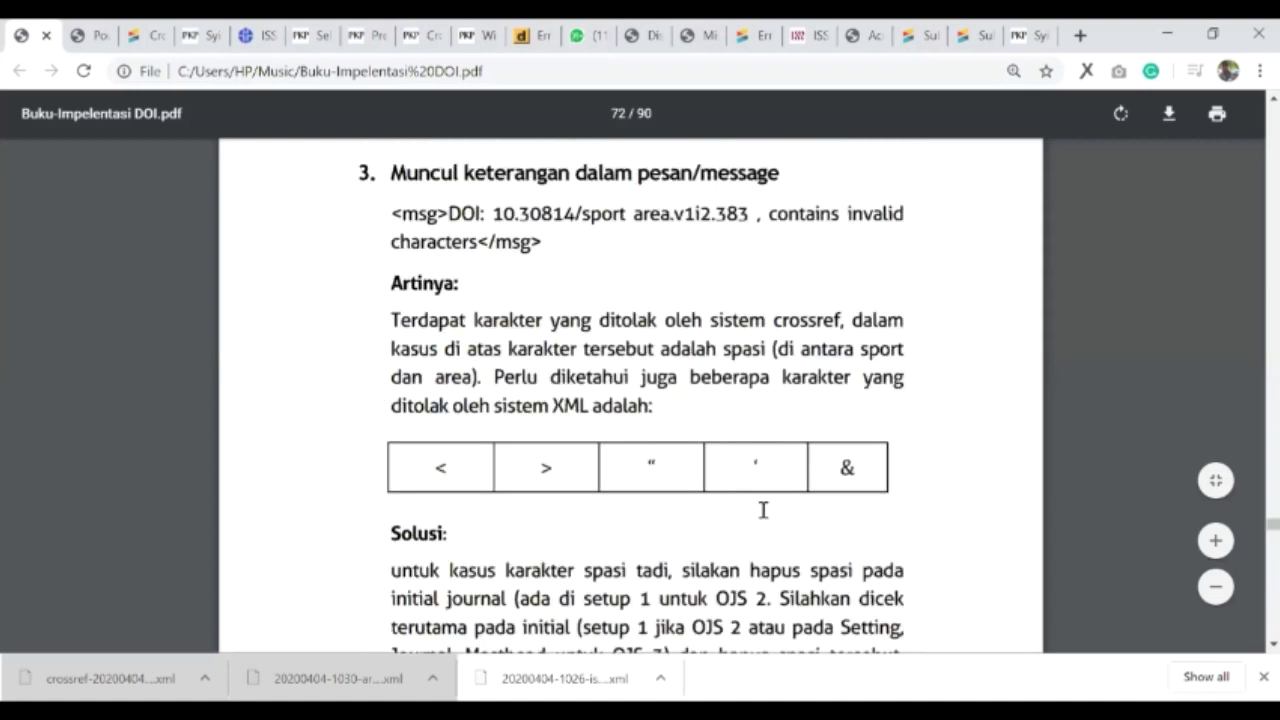
- Highlight the rejected characters, including '>', in the guide's invalid-characters table
scroll(763, 510, down, 1)
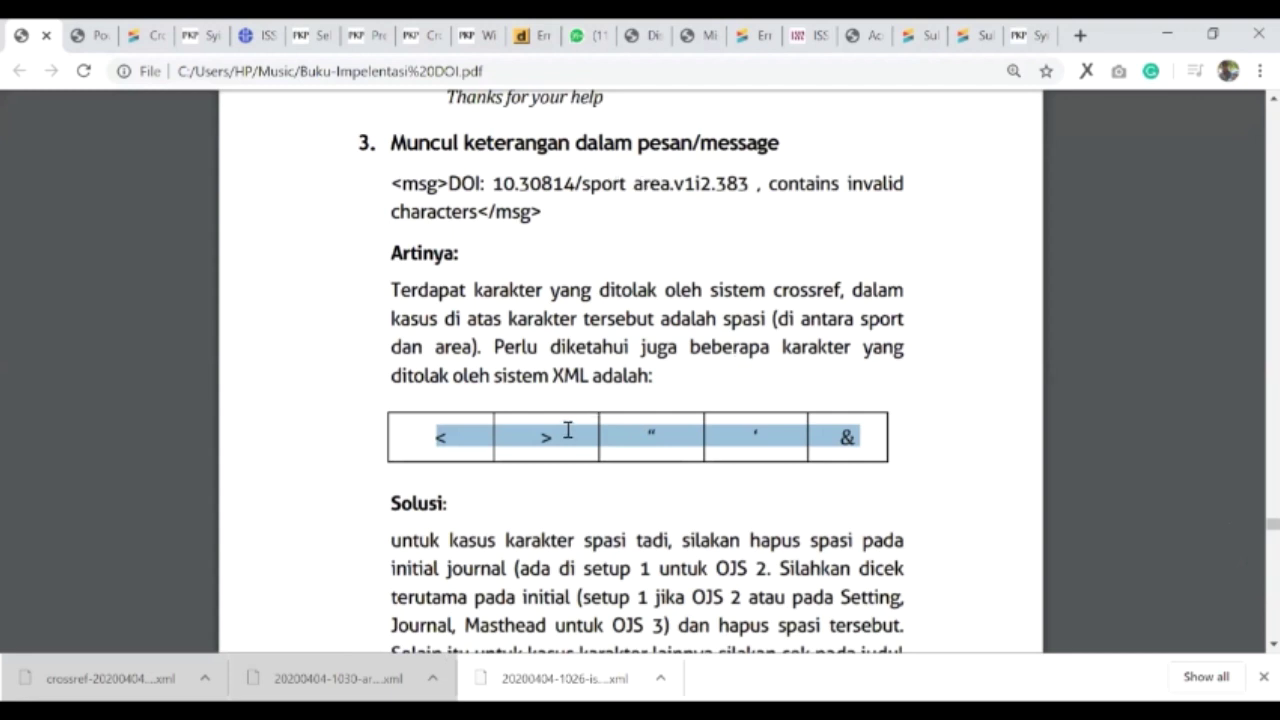
drag(423, 437, 771, 451)
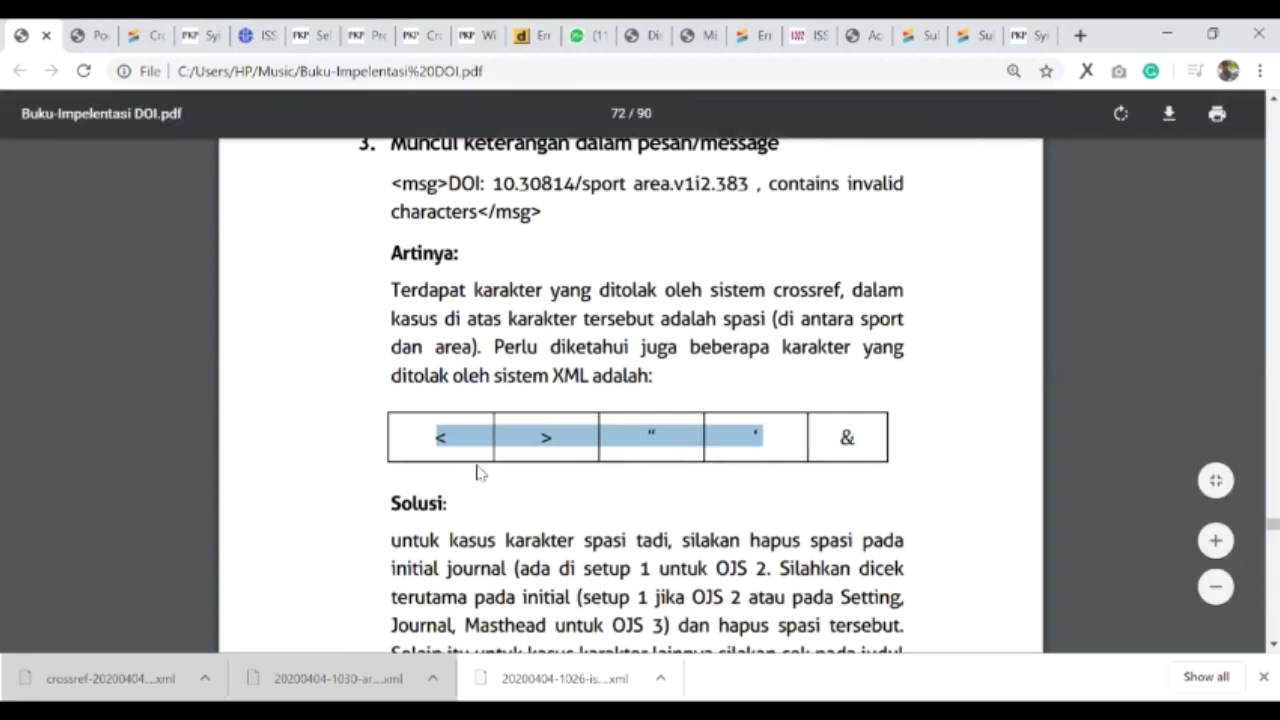
click(636, 435)
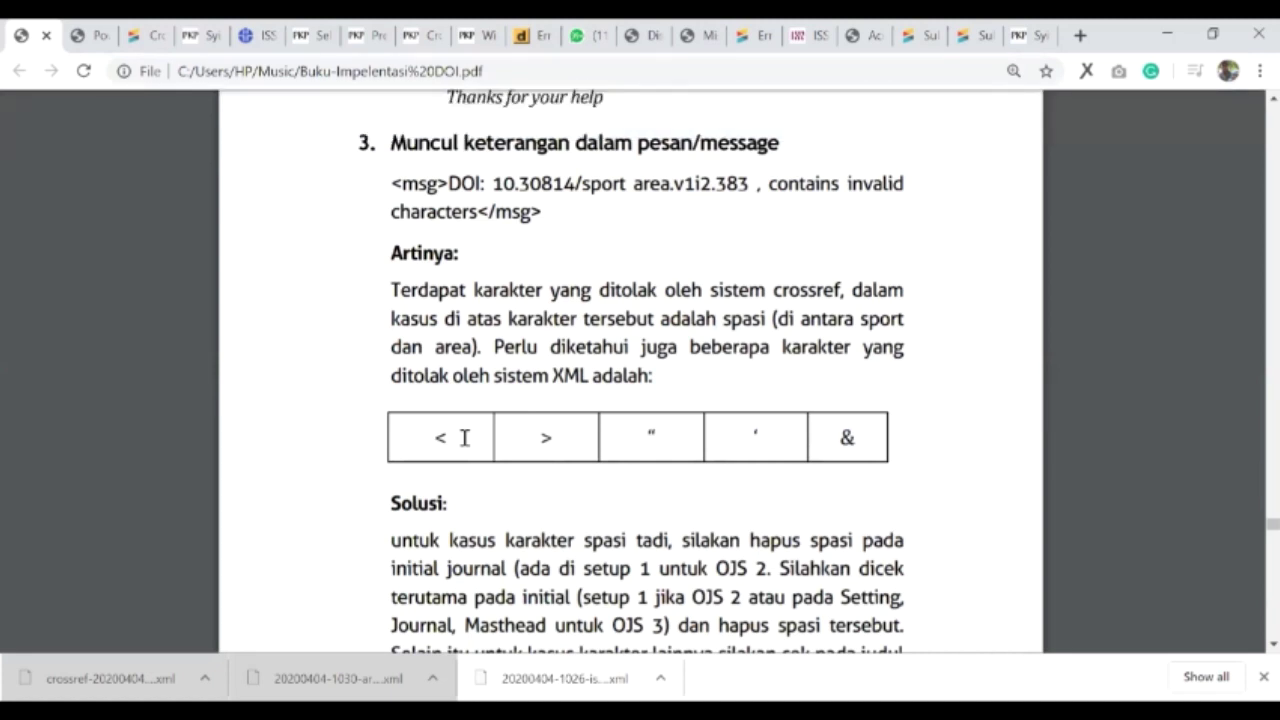
drag(529, 437, 561, 450)
scroll(545, 358, down, 1)
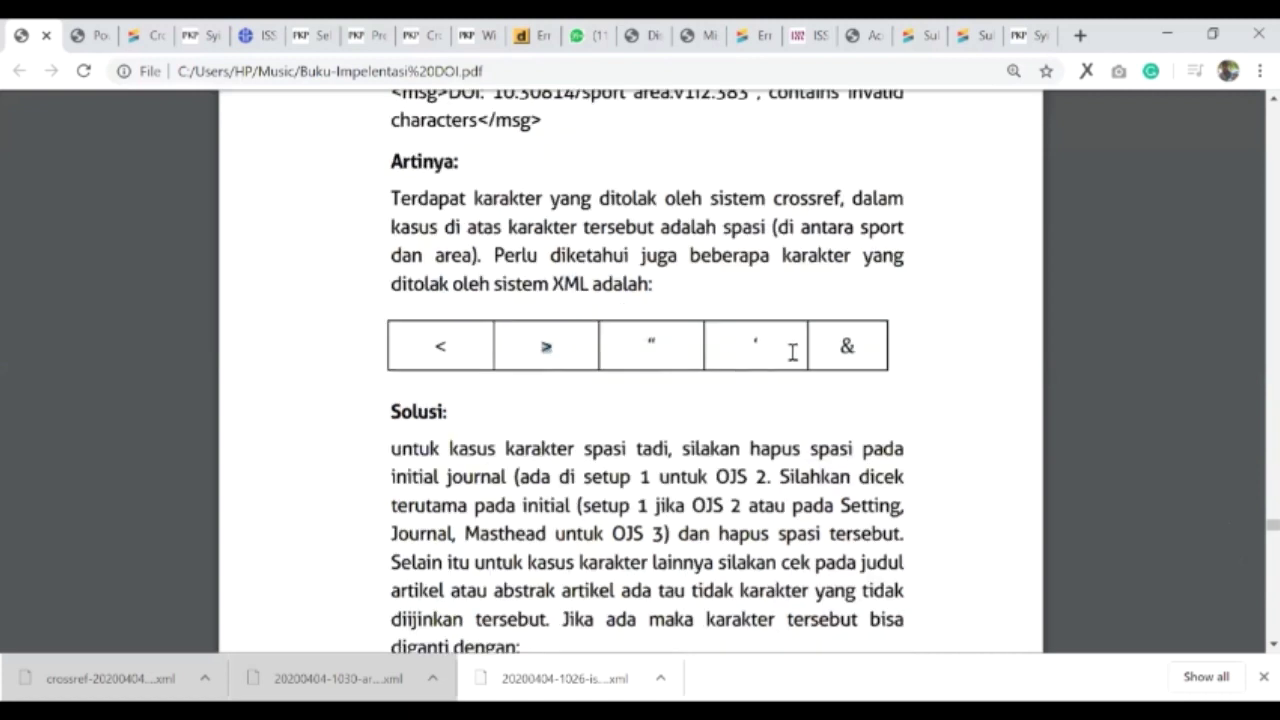
scroll(790, 352, down, 6)
click(532, 385)
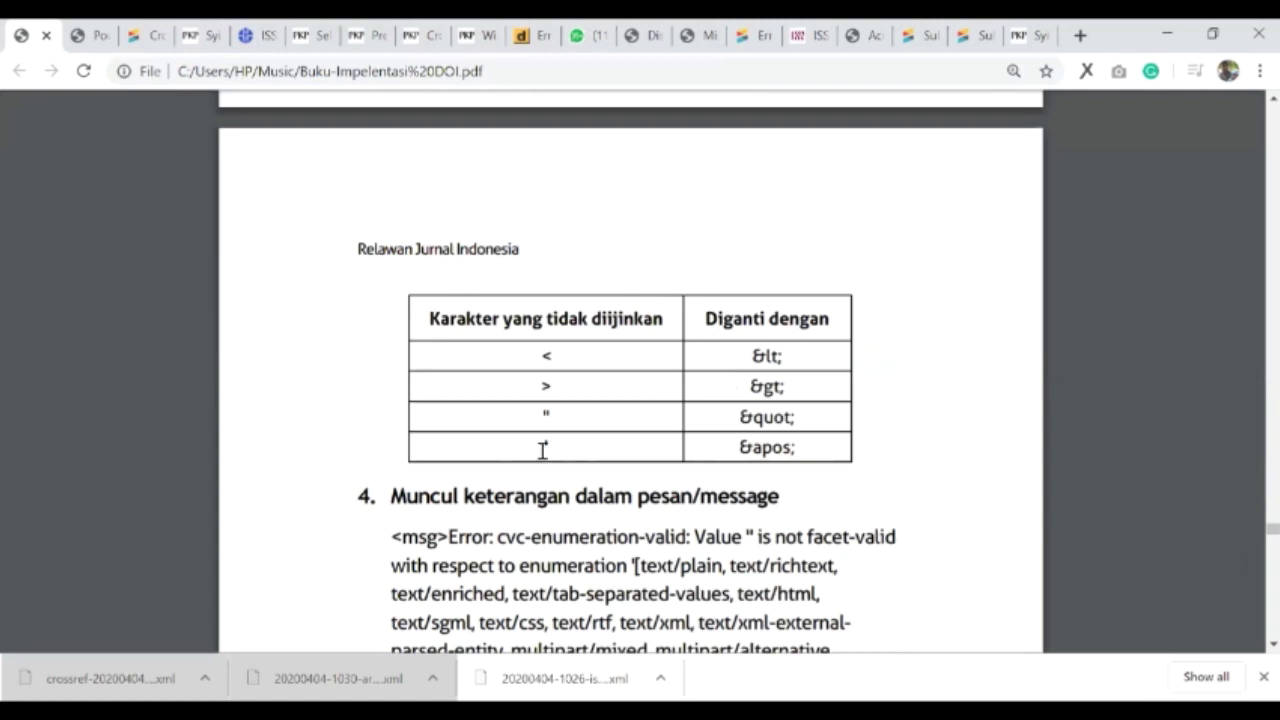
- Scroll past the ISSN section and select the empty mime_type error's Artinya and Solusi text
scroll(582, 398, up, 3)
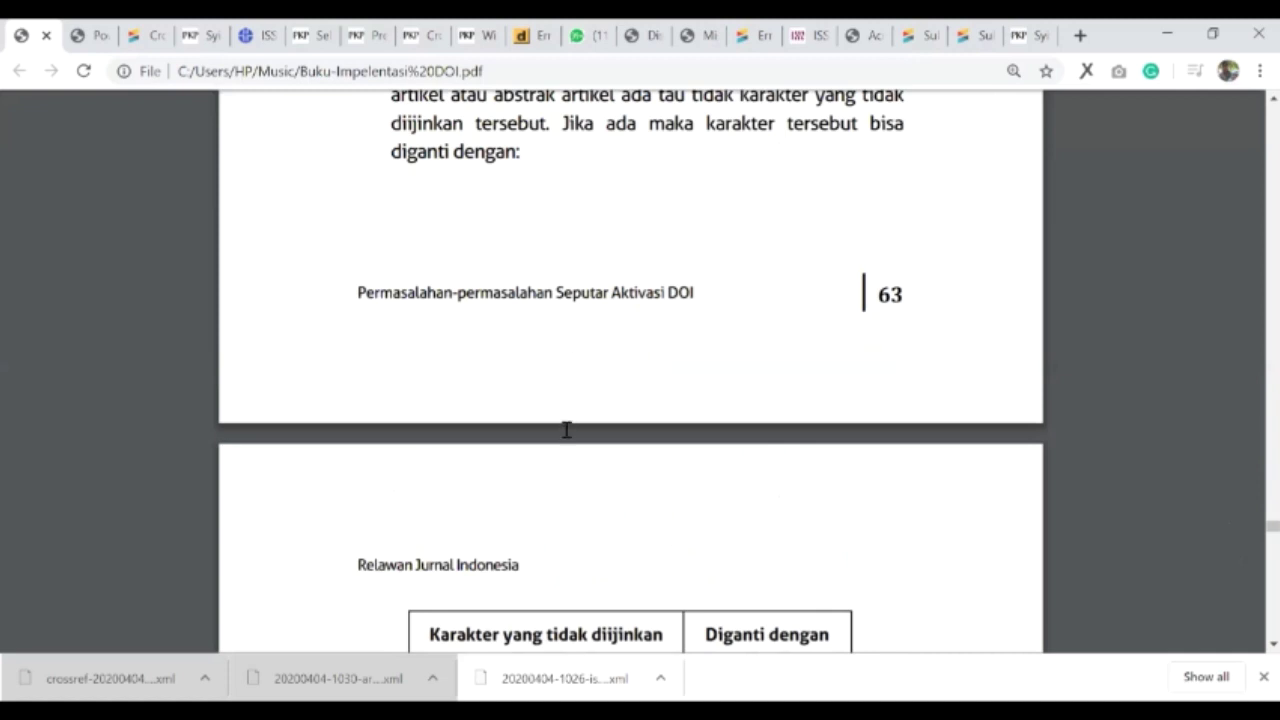
scroll(566, 428, up, 15)
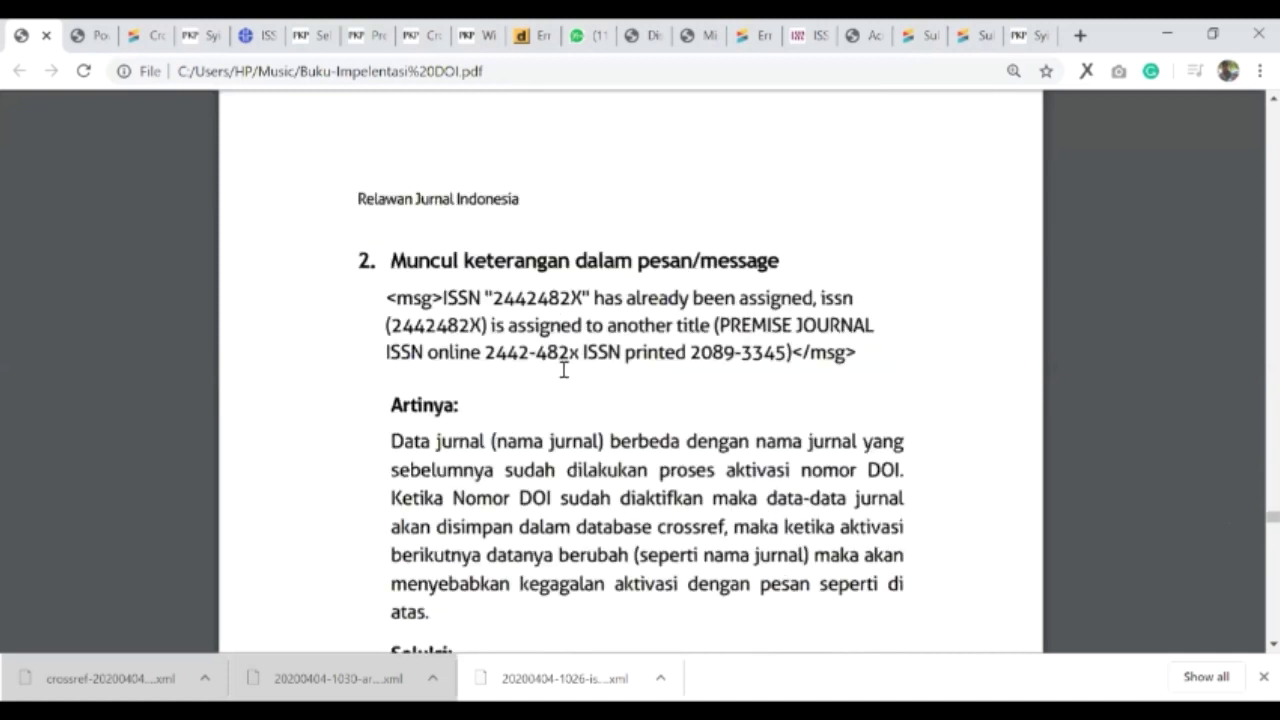
scroll(497, 350, down, 1)
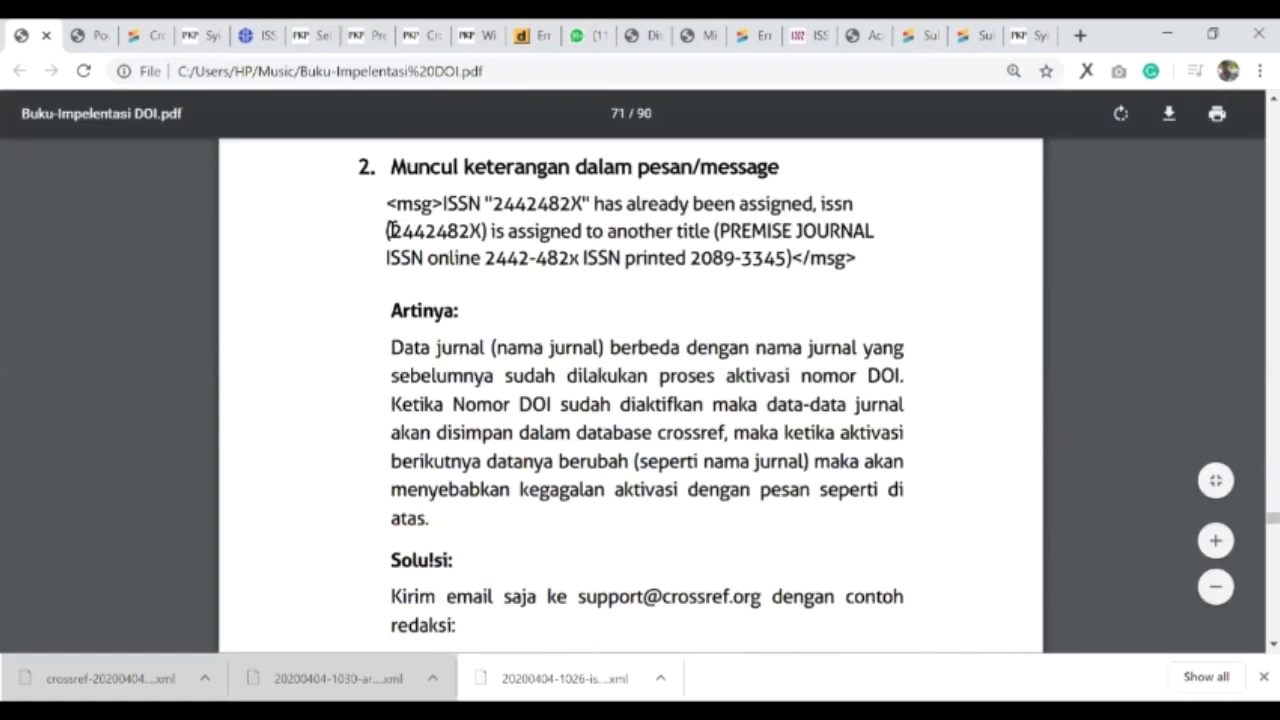
scroll(389, 230, down, 4)
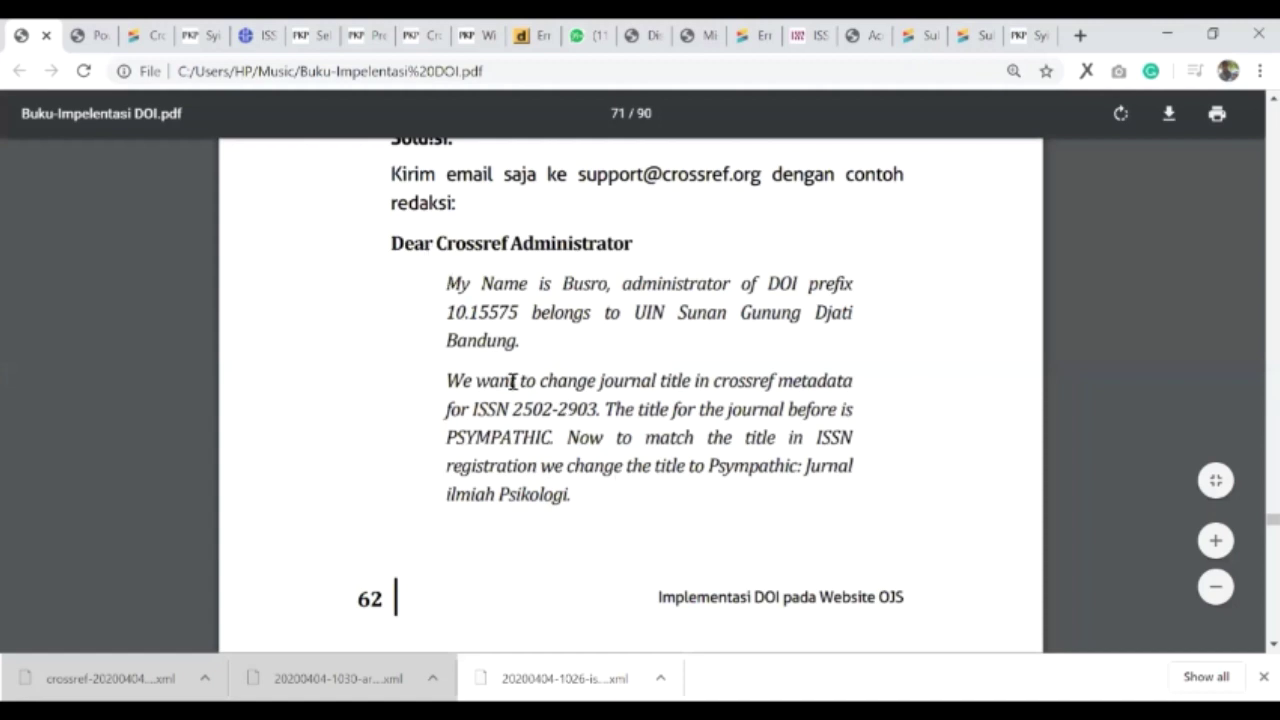
scroll(443, 381, down, 15)
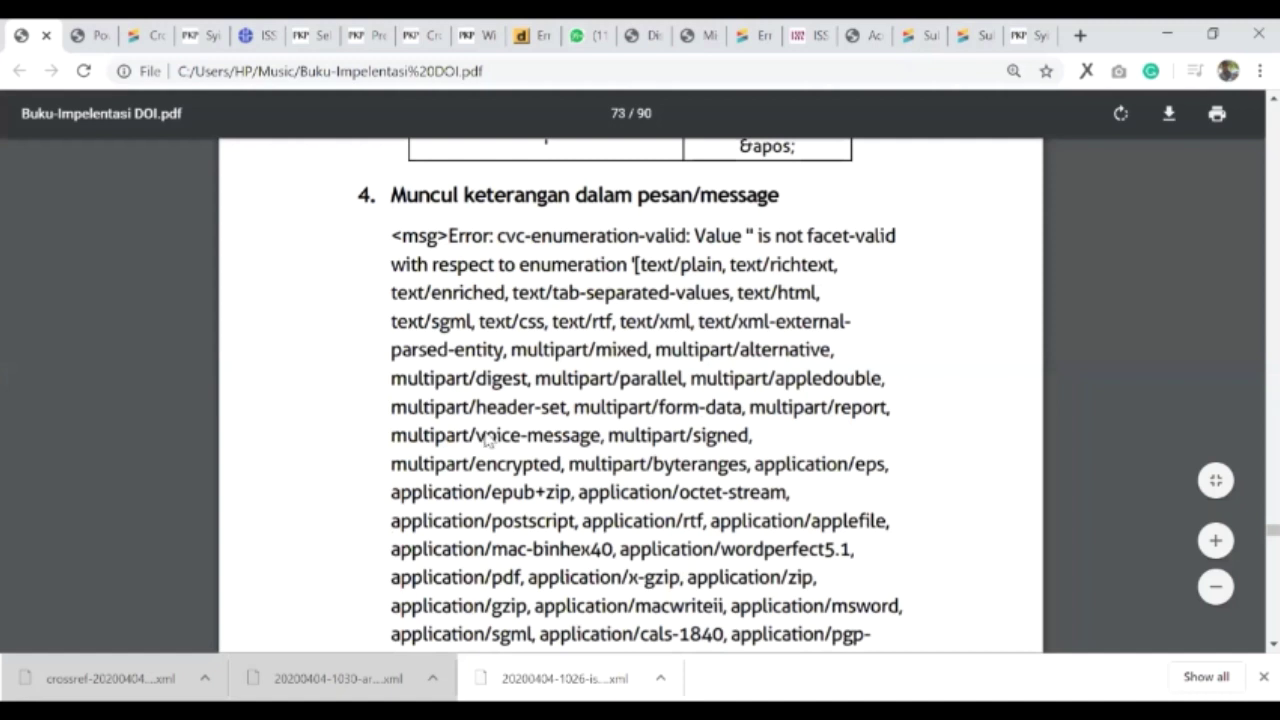
scroll(487, 441, down, 4)
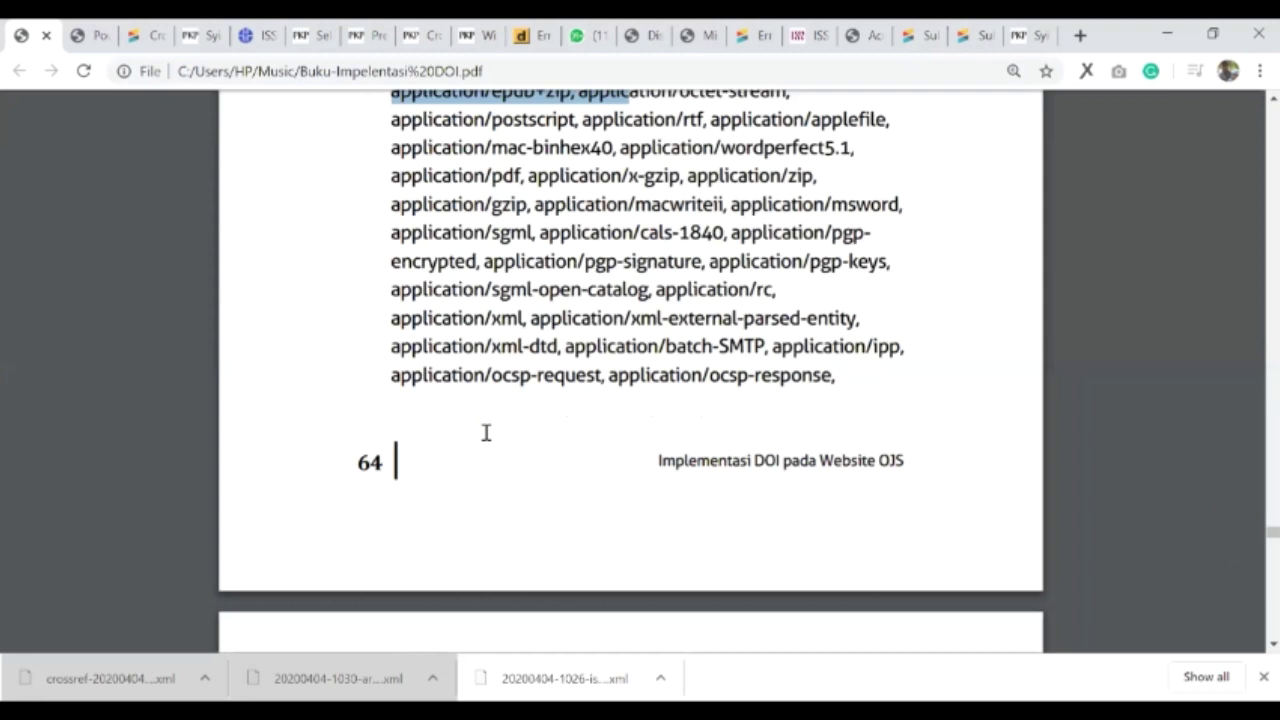
scroll(486, 431, up, 2)
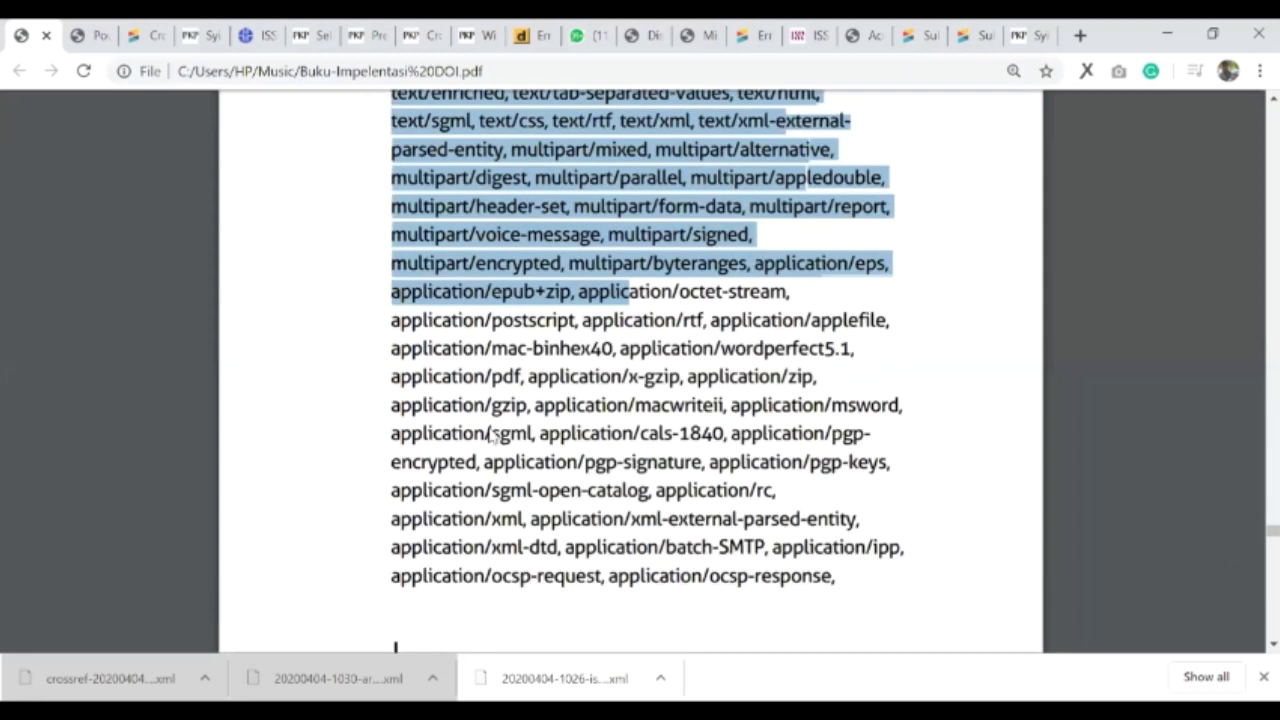
scroll(493, 437, down, 3)
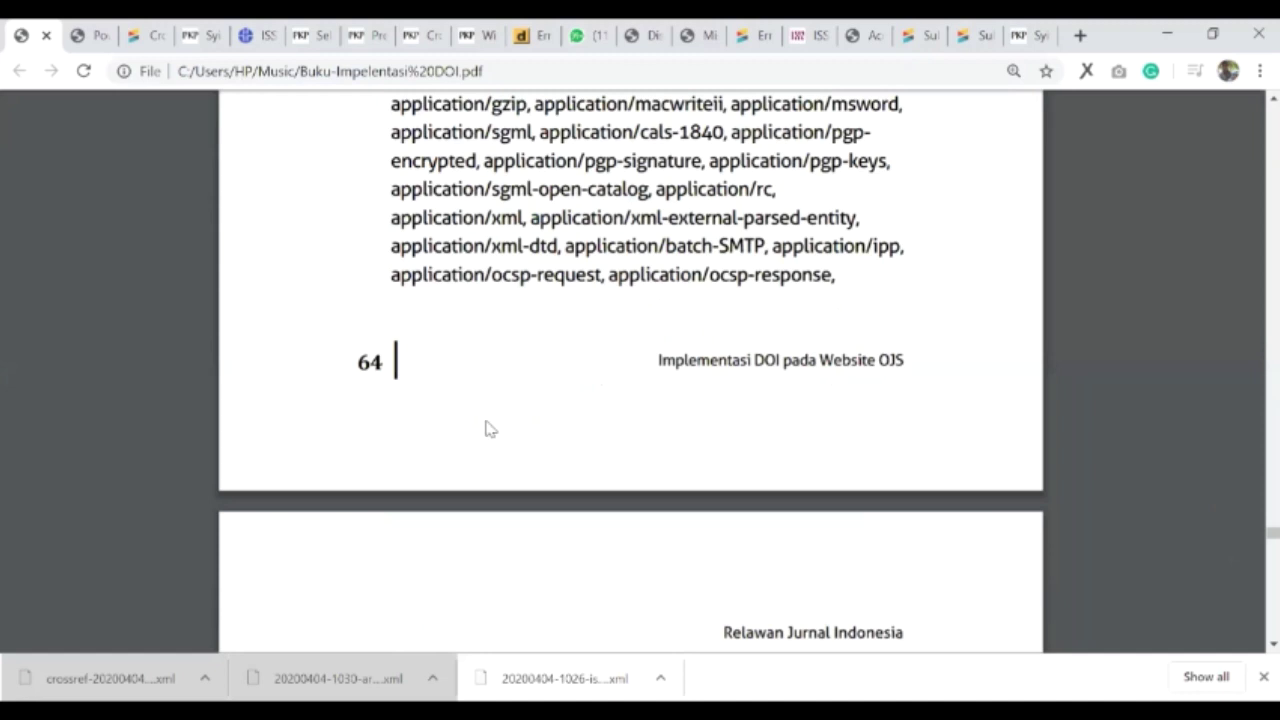
scroll(490, 429, down, 1)
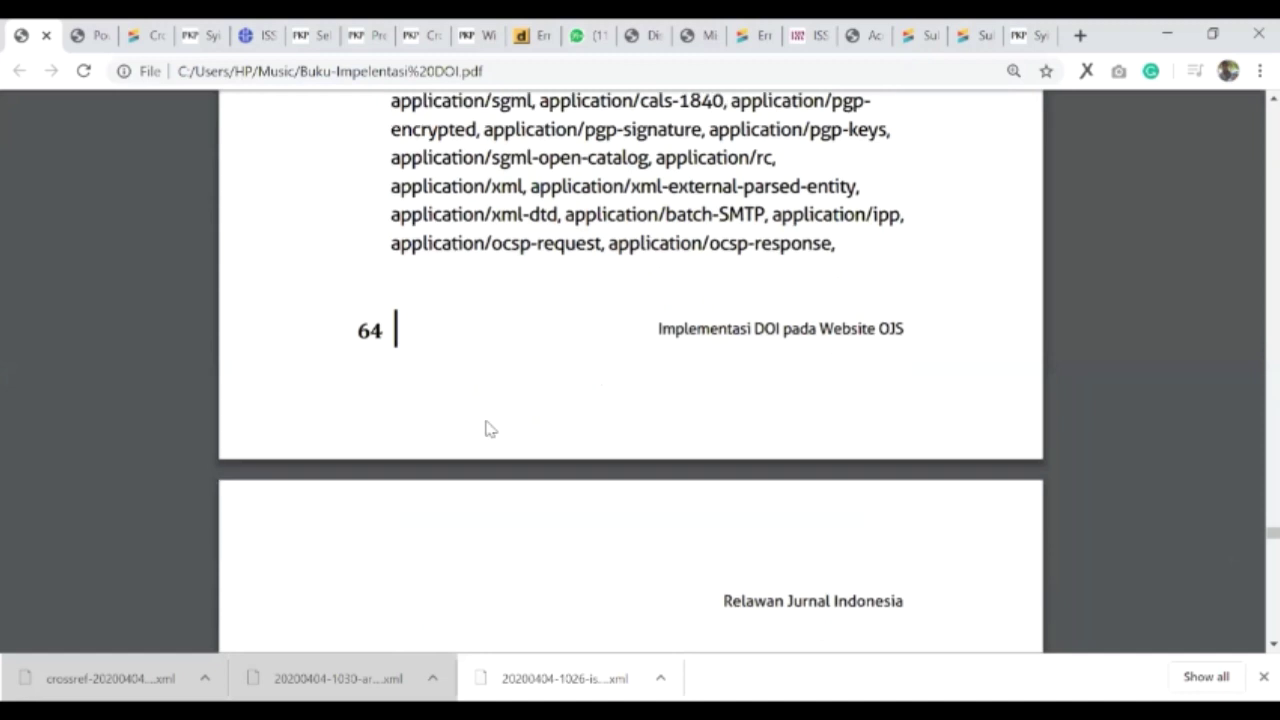
scroll(490, 429, down, 2)
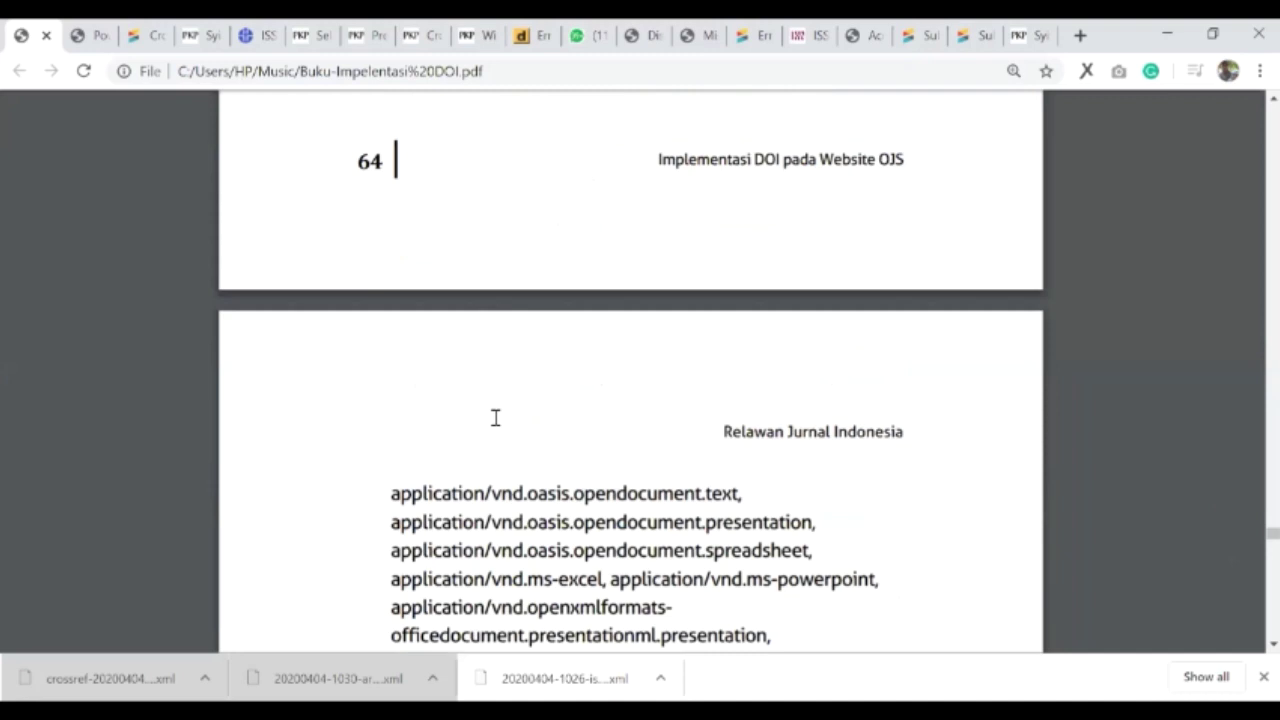
scroll(495, 418, down, 3)
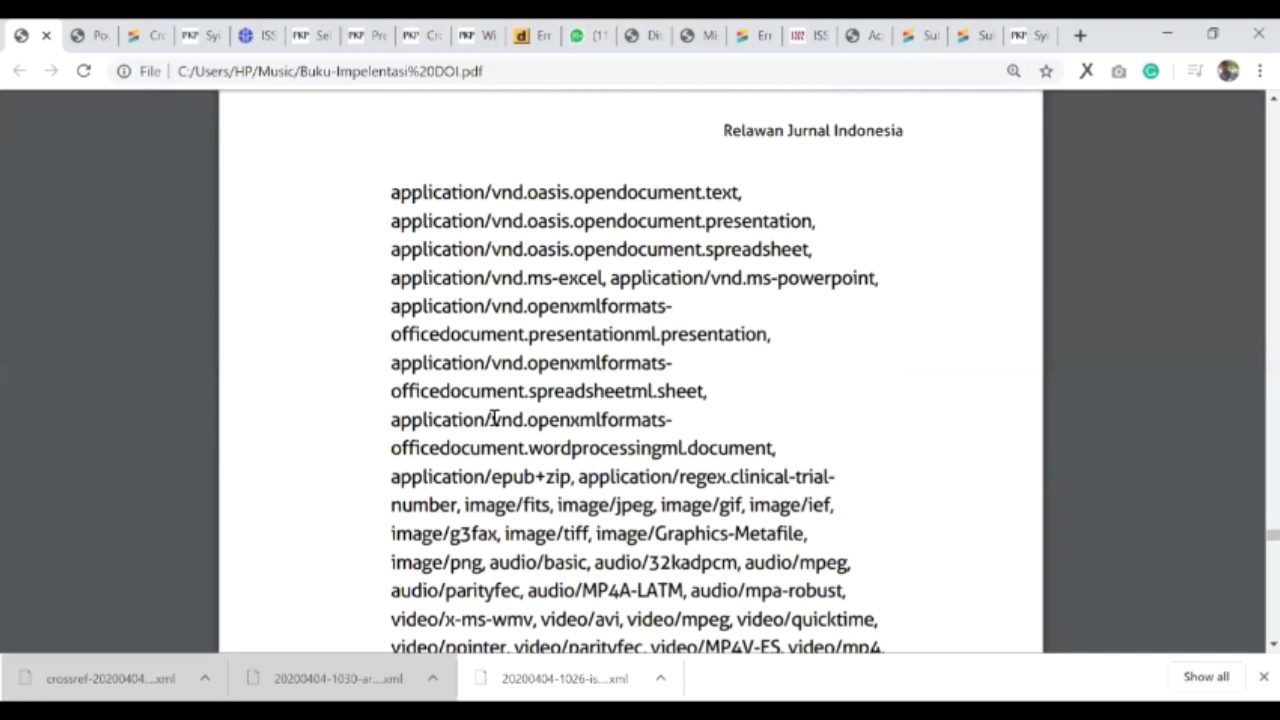
scroll(494, 418, down, 5)
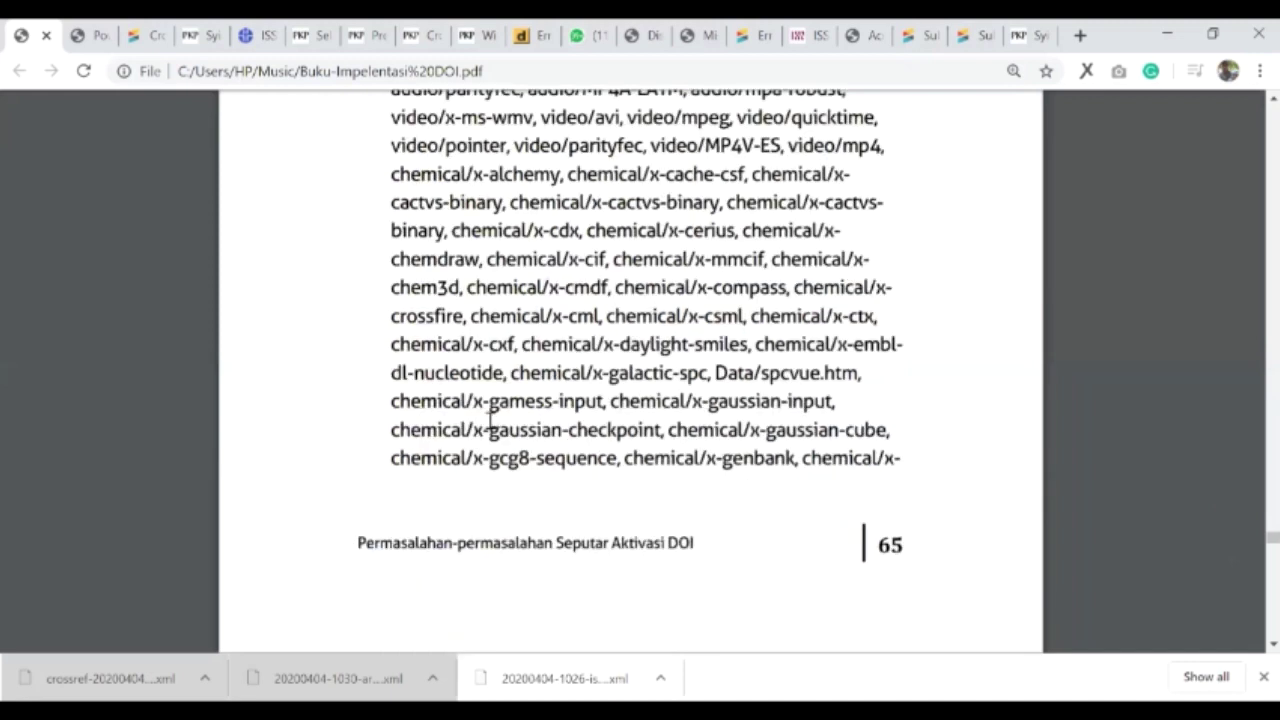
scroll(494, 418, down, 5)
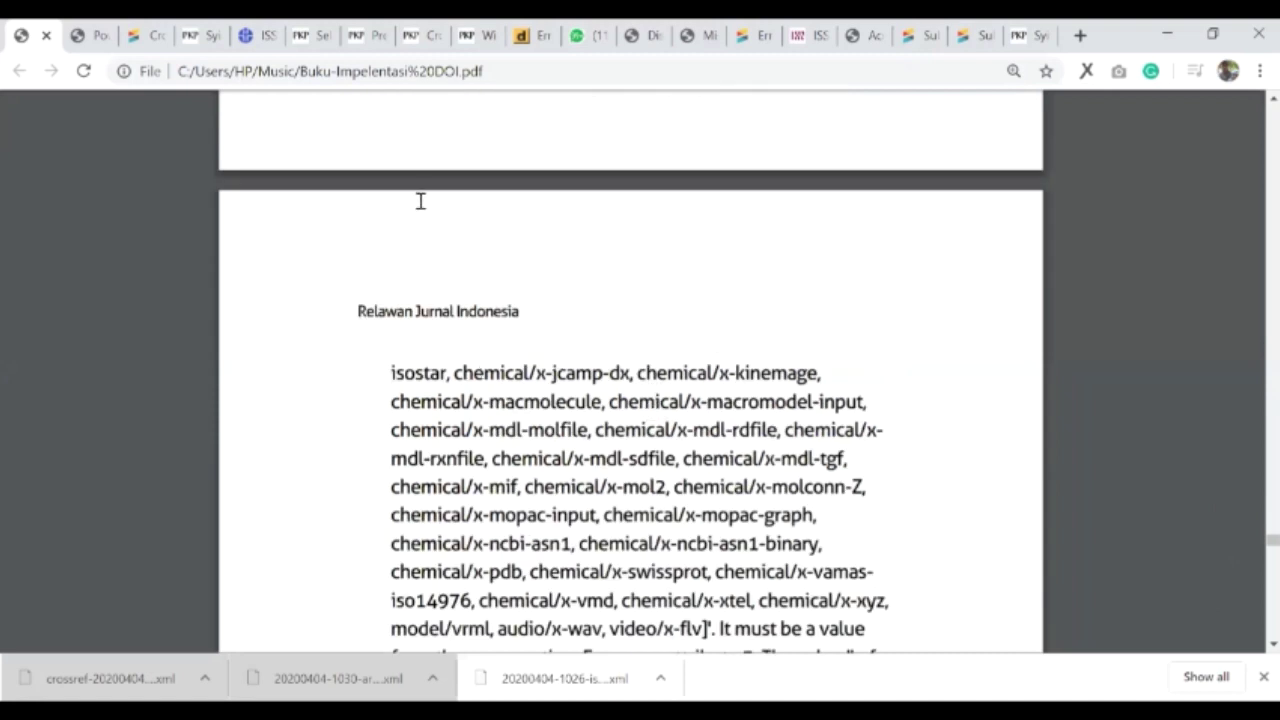
scroll(673, 668, down, 4)
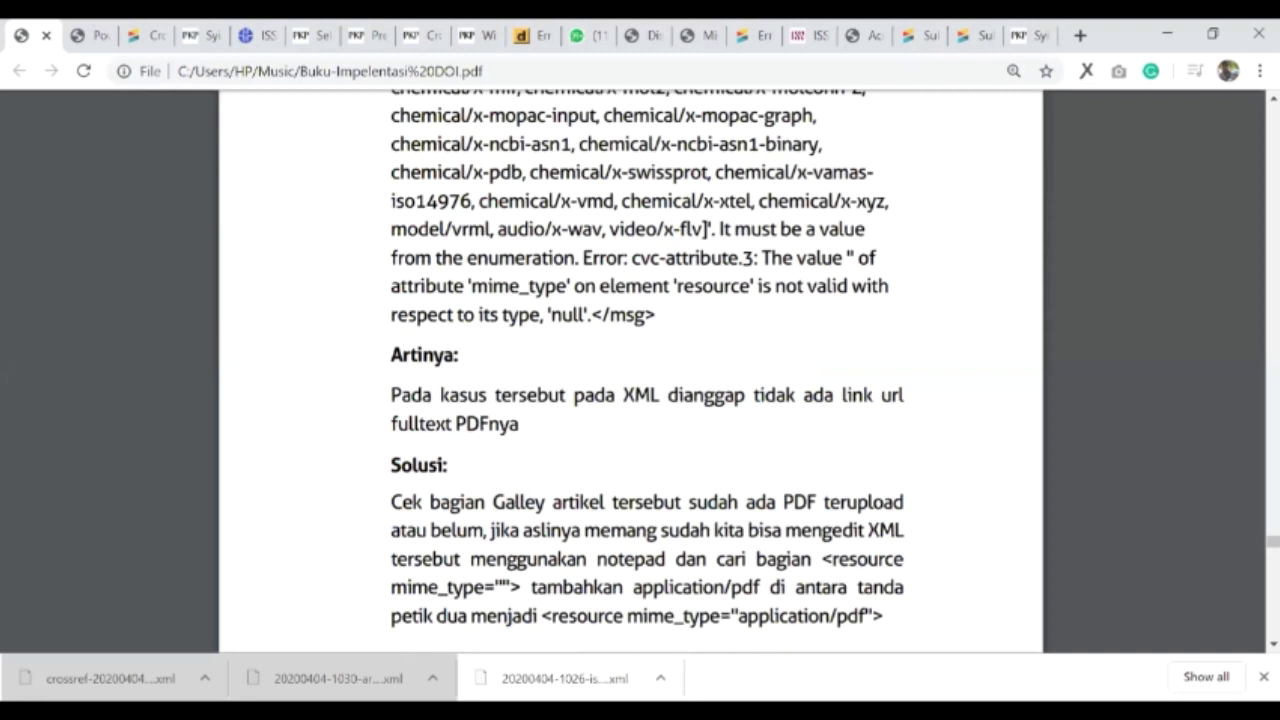
drag(655, 315, 410, 188)
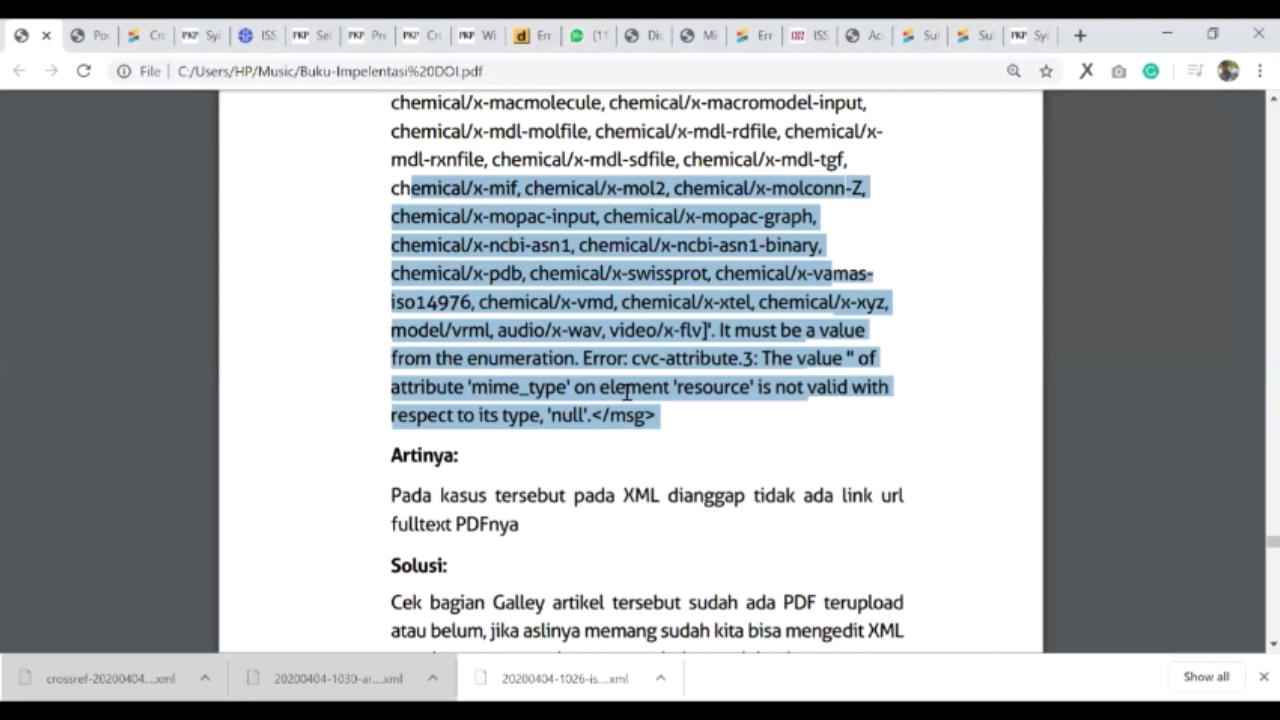
- Scroll down to item 5, 'Unknown publisher prefix : 10.1234', at the bottom of page 66
scroll(620, 398, down, 2)
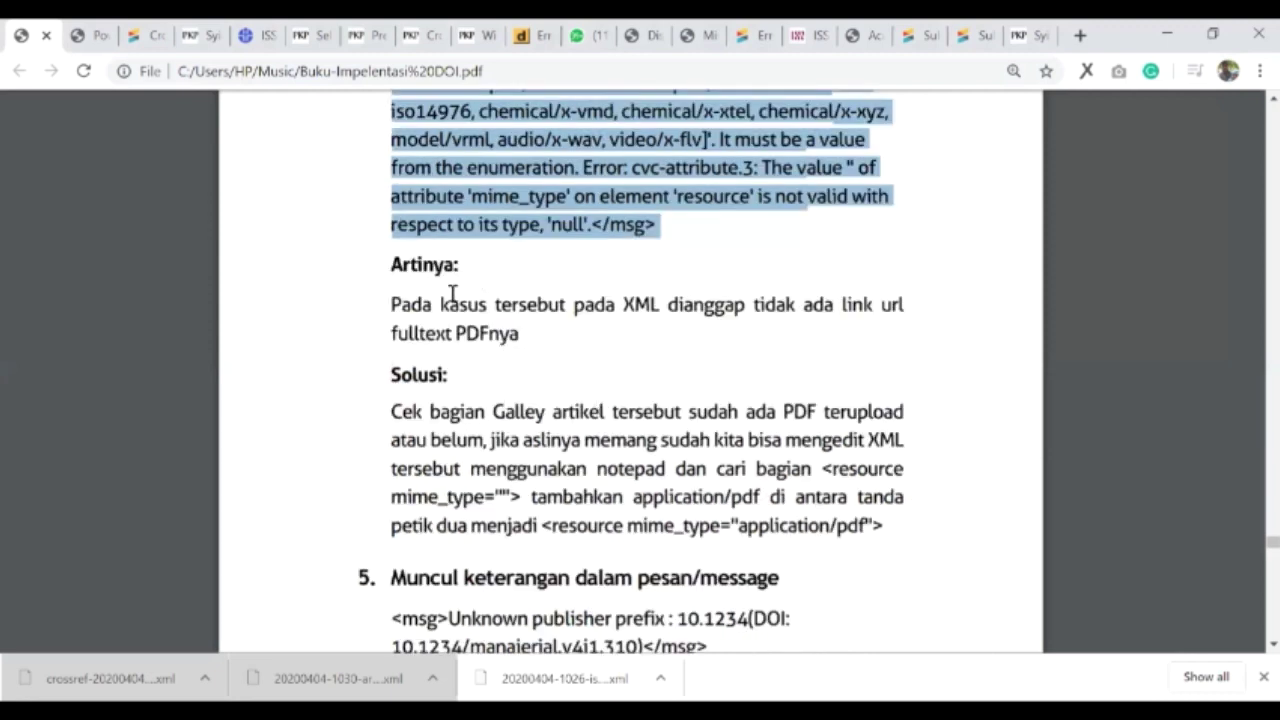
scroll(542, 316, down, 1)
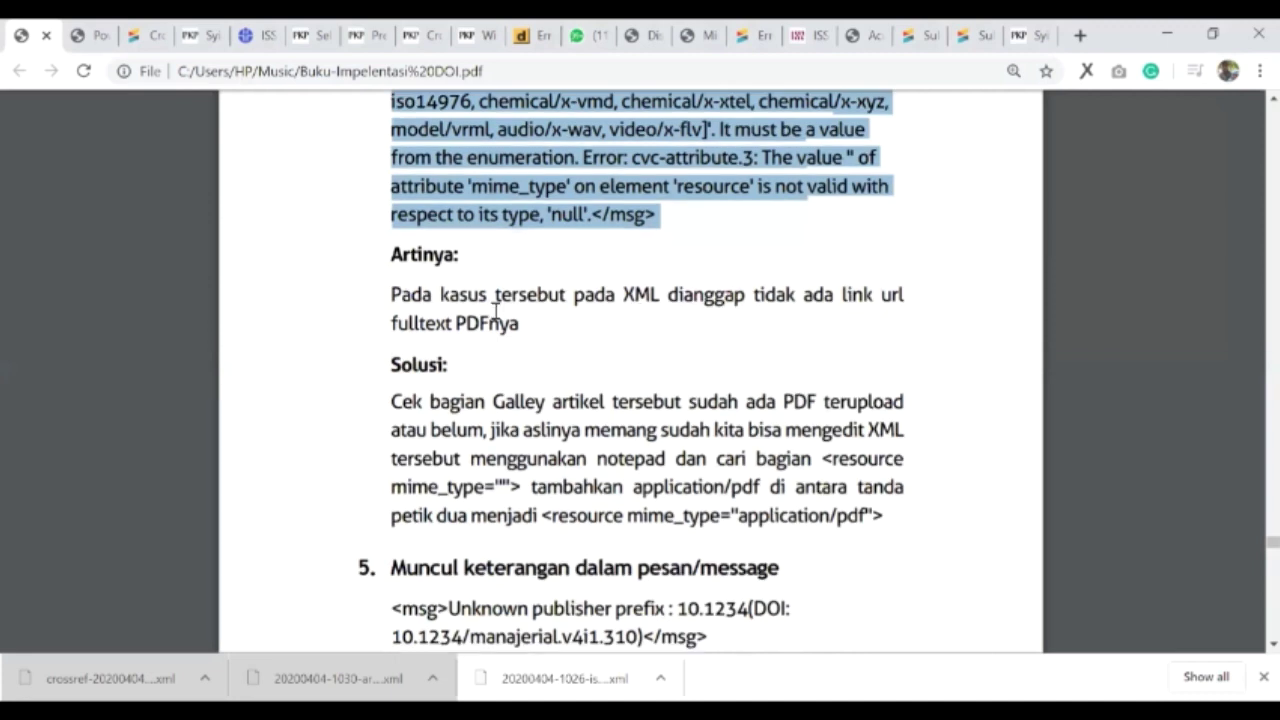
scroll(470, 308, down, 3)
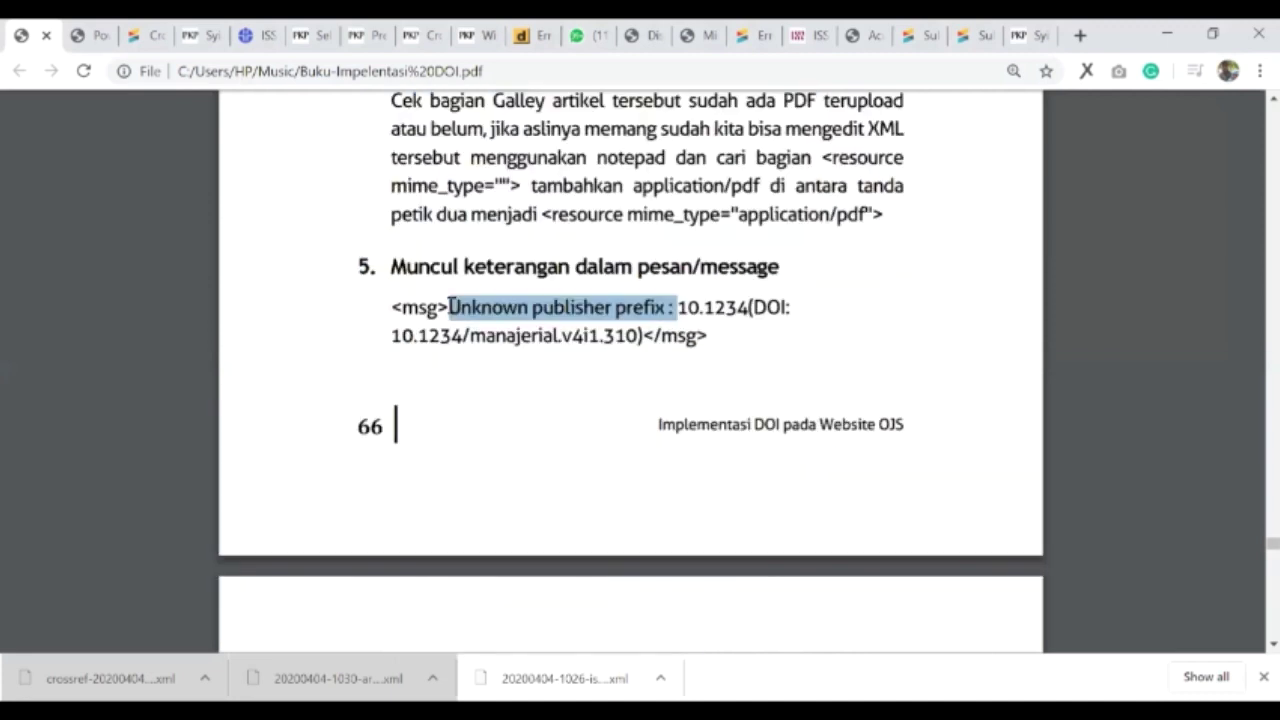
- Select 'manajerial' in the example DOI and the prefix 10.1234 in the error message
double_click(560, 340)
click(537, 398)
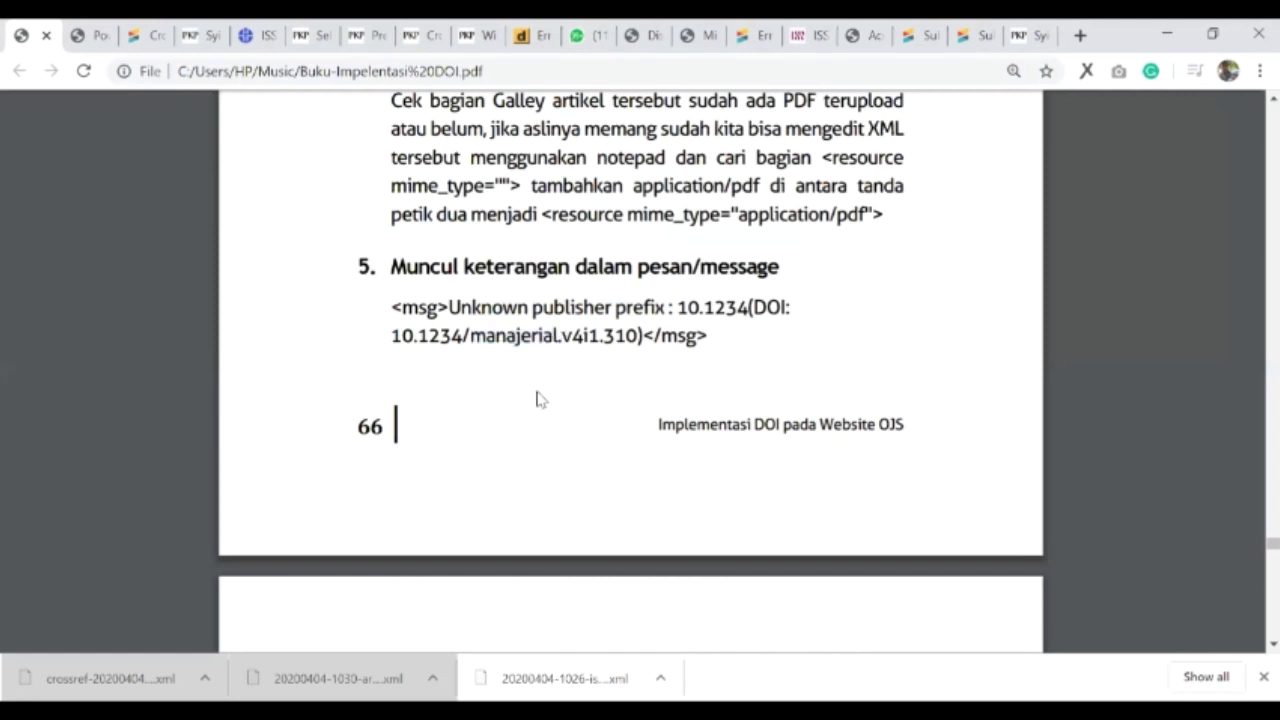
scroll(537, 398, down, 2)
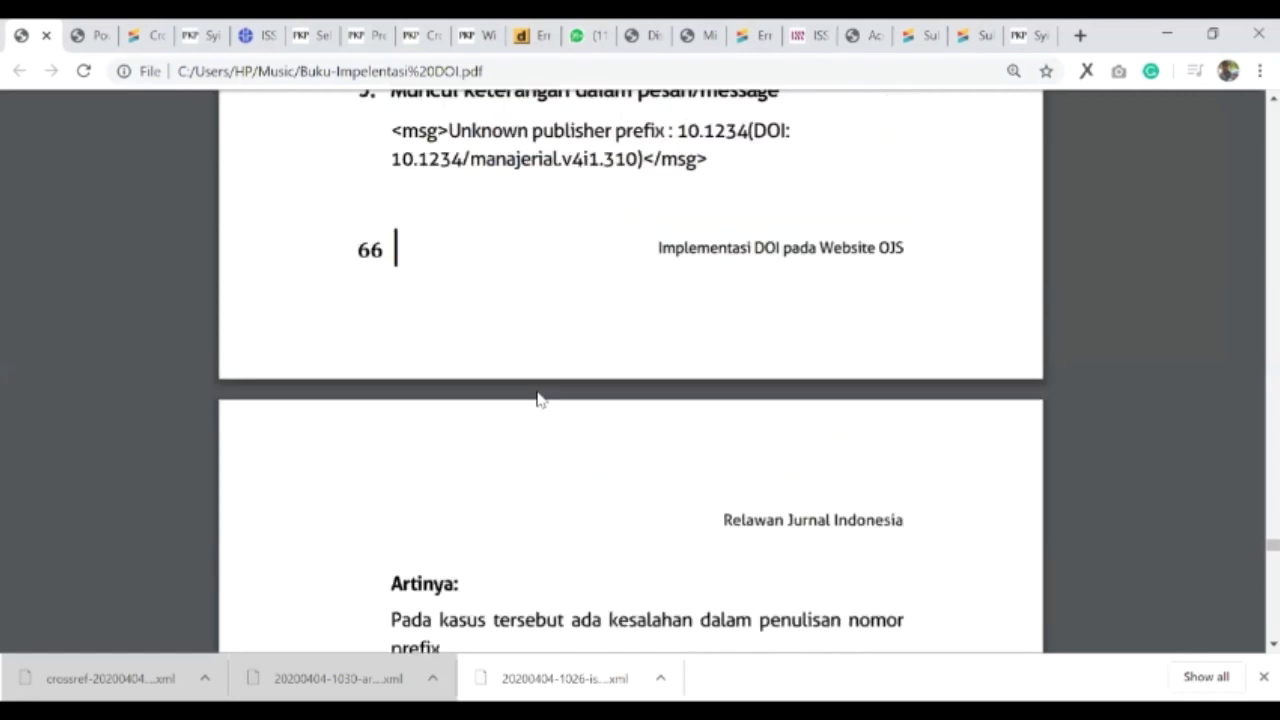
scroll(700, 306, up, 2)
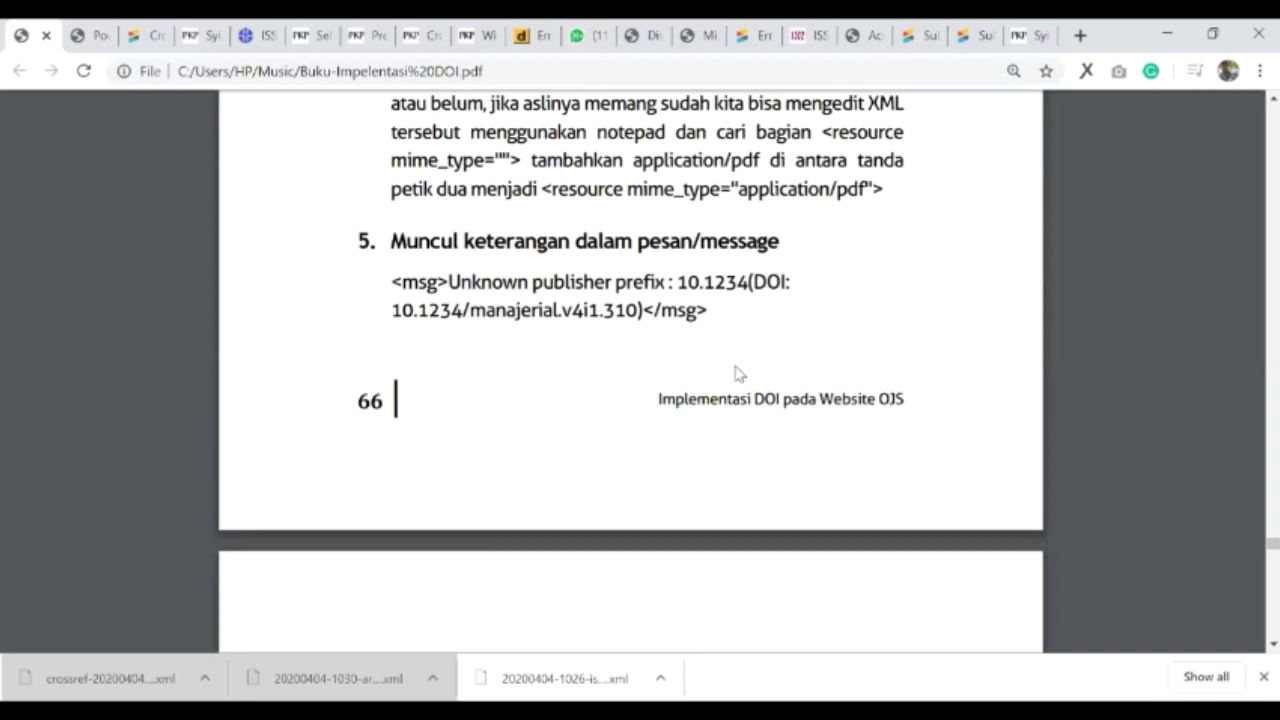
scroll(732, 348, up, 1)
double_click(712, 307)
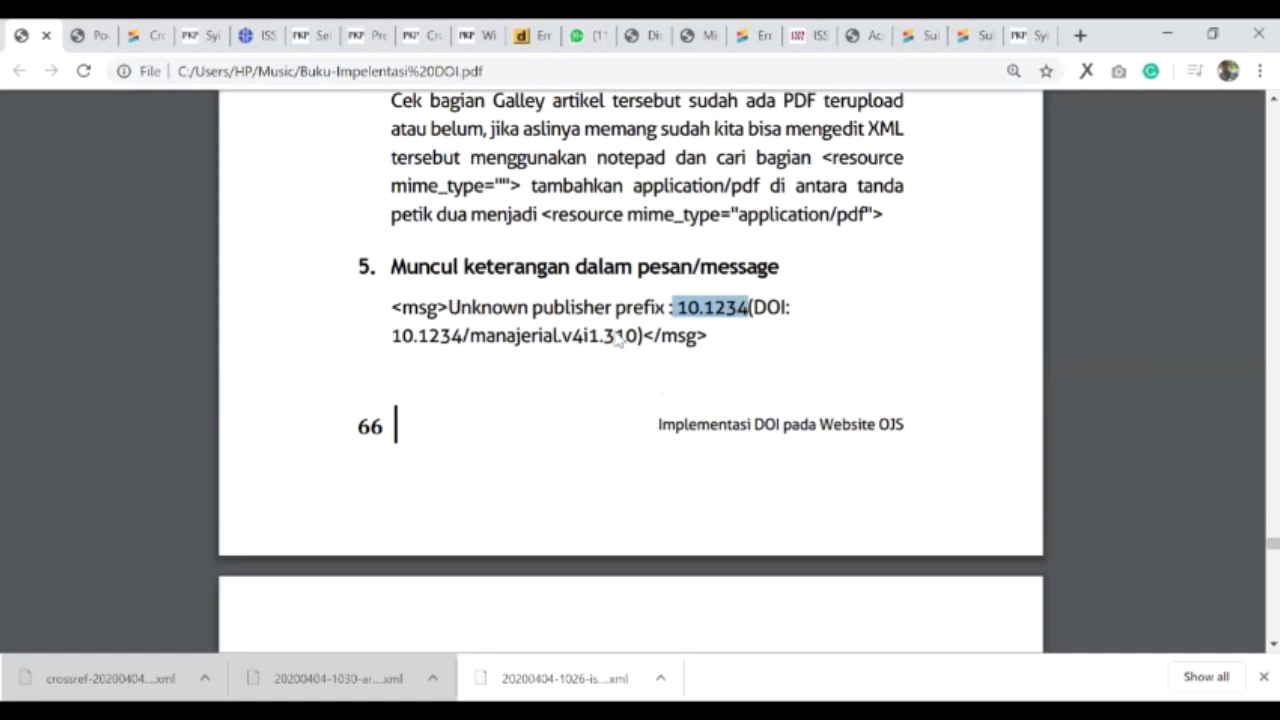
- Read past item 6 on ISSN pattern errors, then go to Crossref's 'Error and warning messages' article
scroll(620, 340, down, 1)
scroll(549, 383, down, 2)
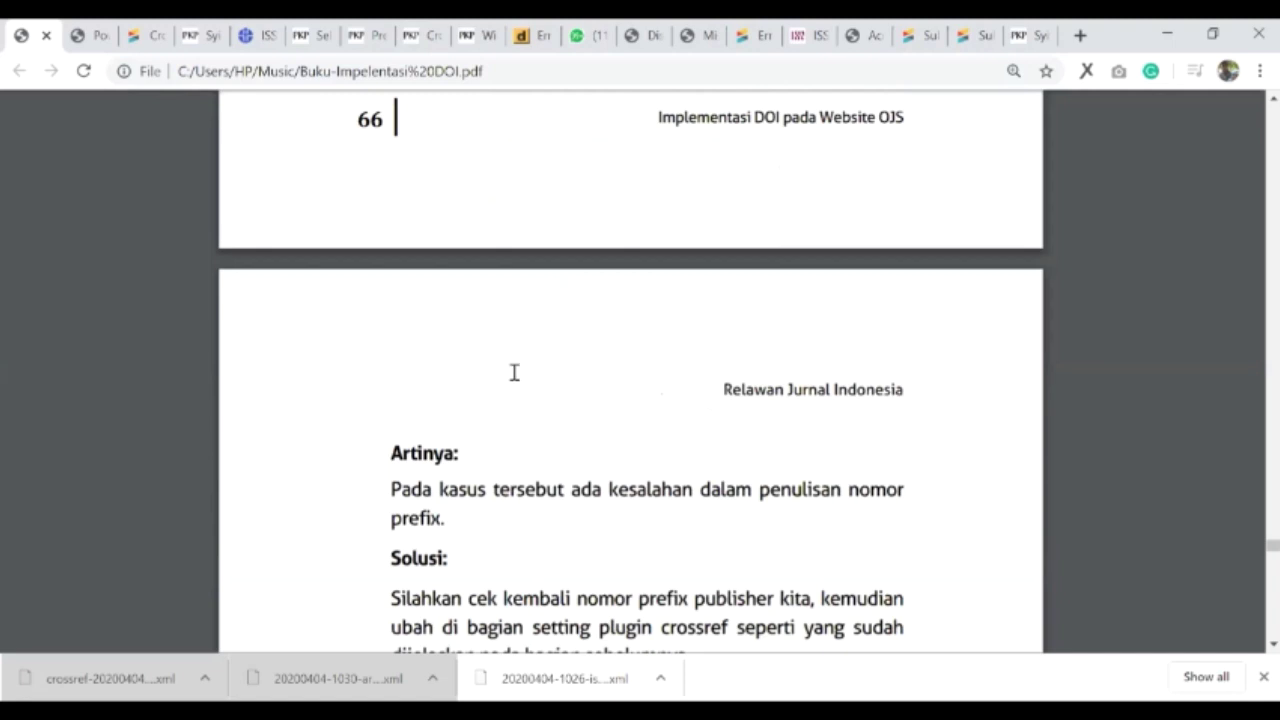
scroll(514, 371, down, 2)
drag(493, 295, 815, 432)
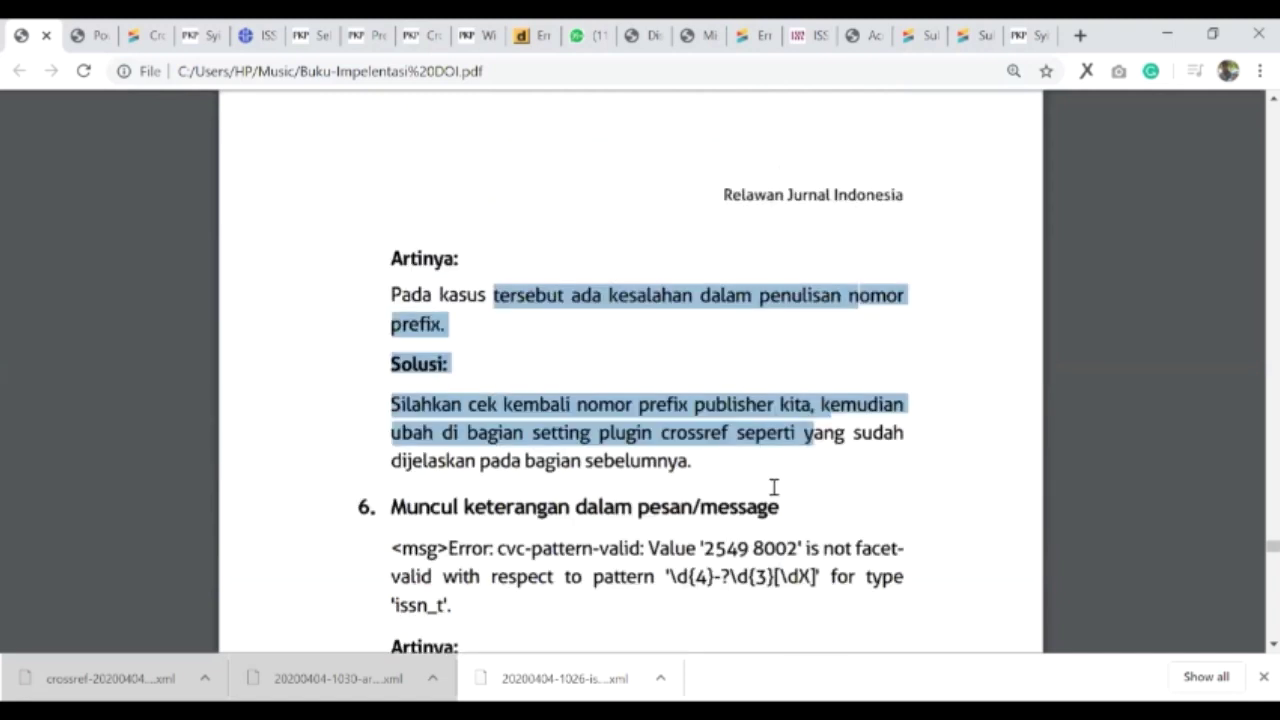
click(750, 374)
scroll(750, 374, down, 2)
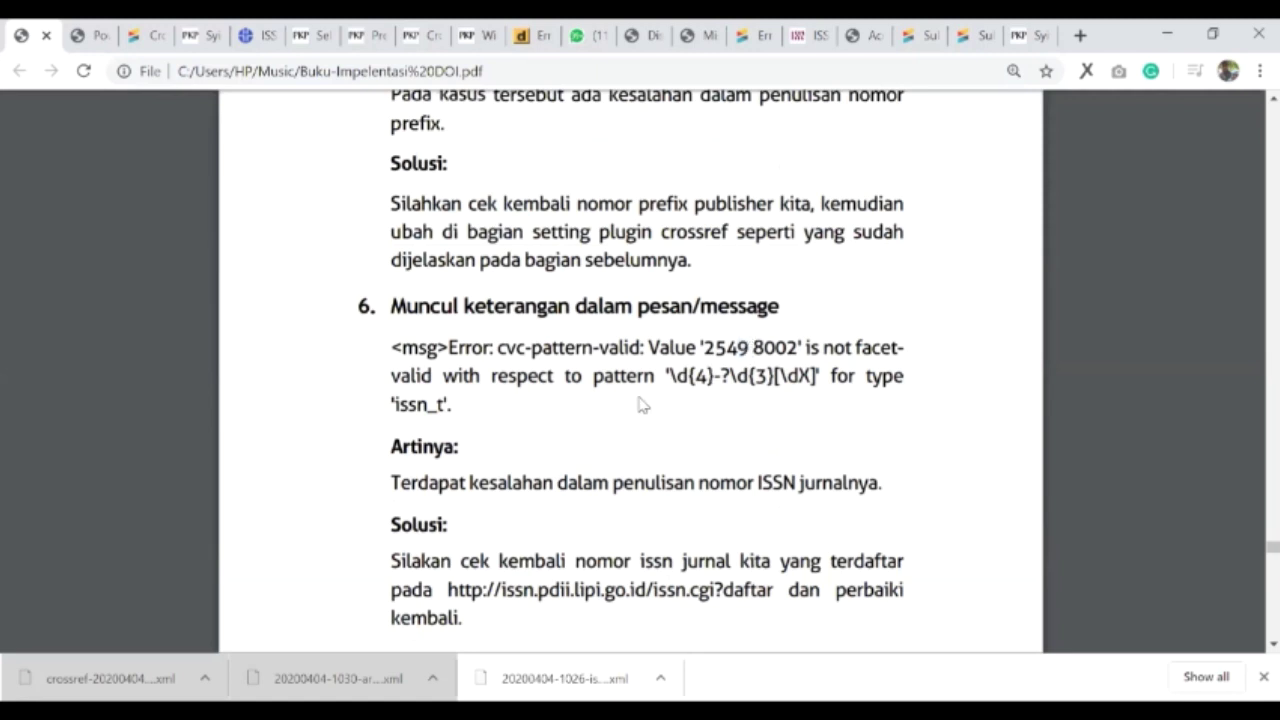
scroll(816, 135, down, 2)
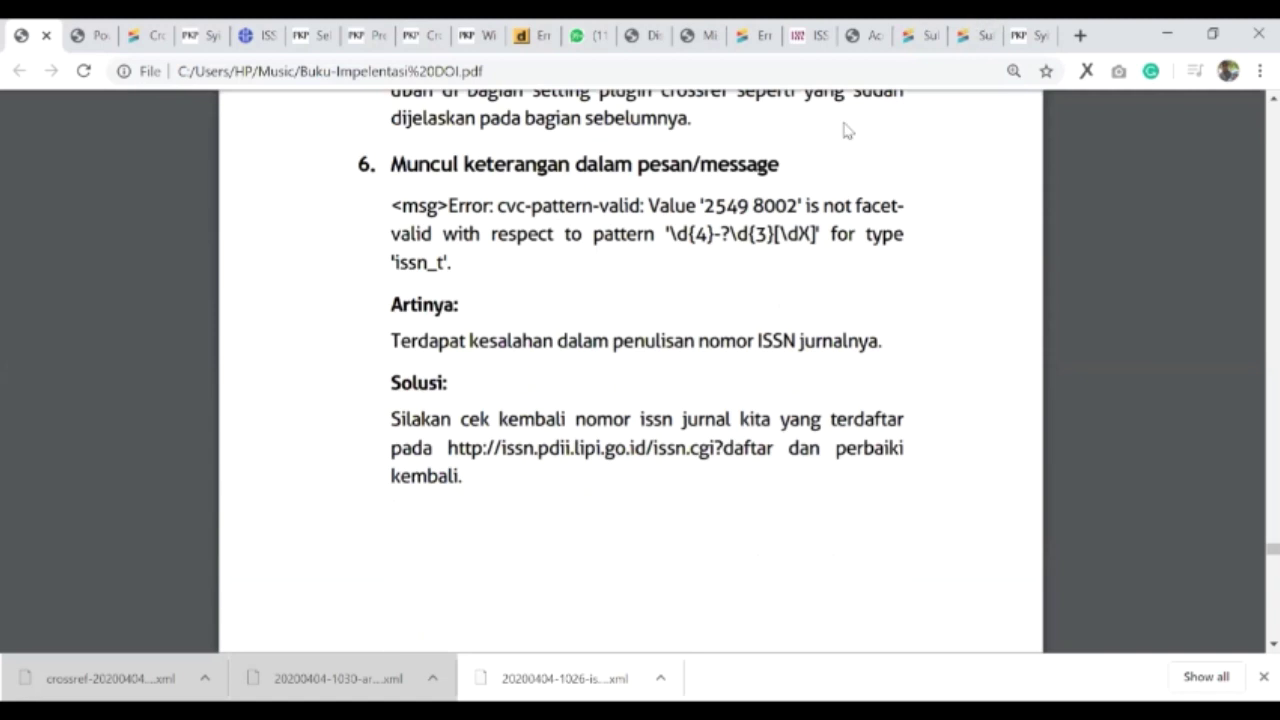
scroll(843, 129, down, 10)
scroll(1251, 403, down, 6)
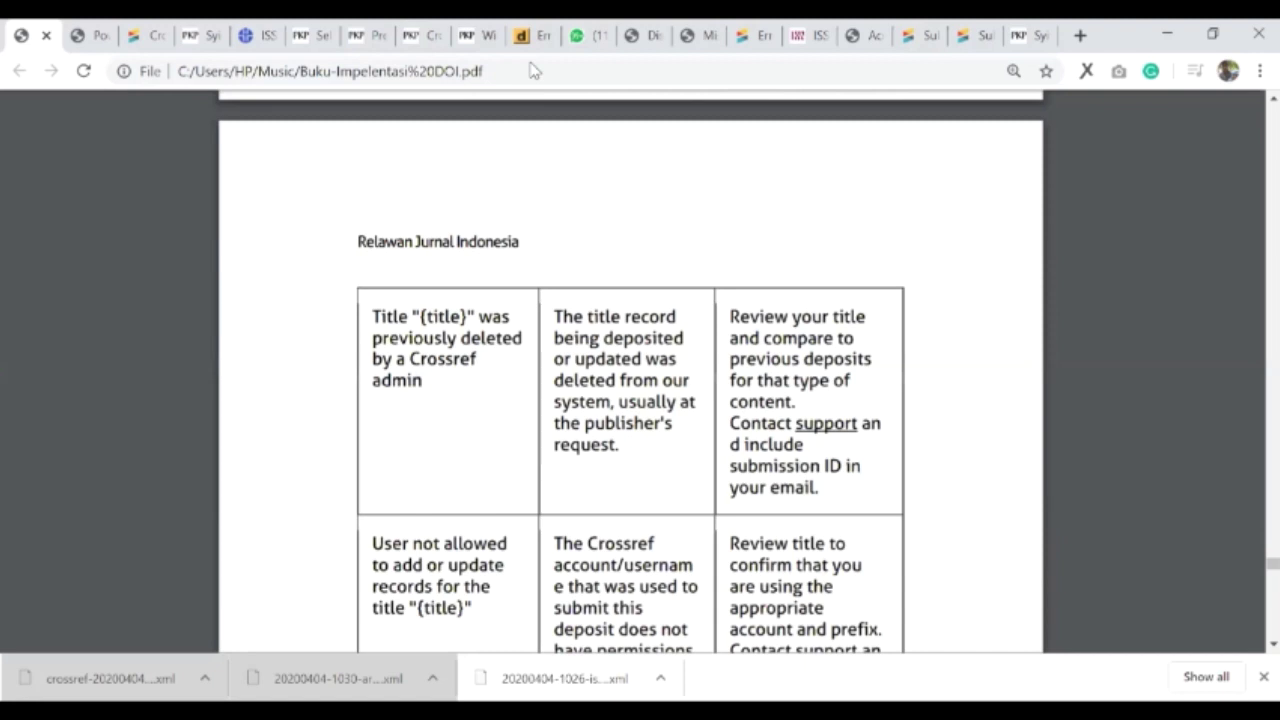
click(750, 35)
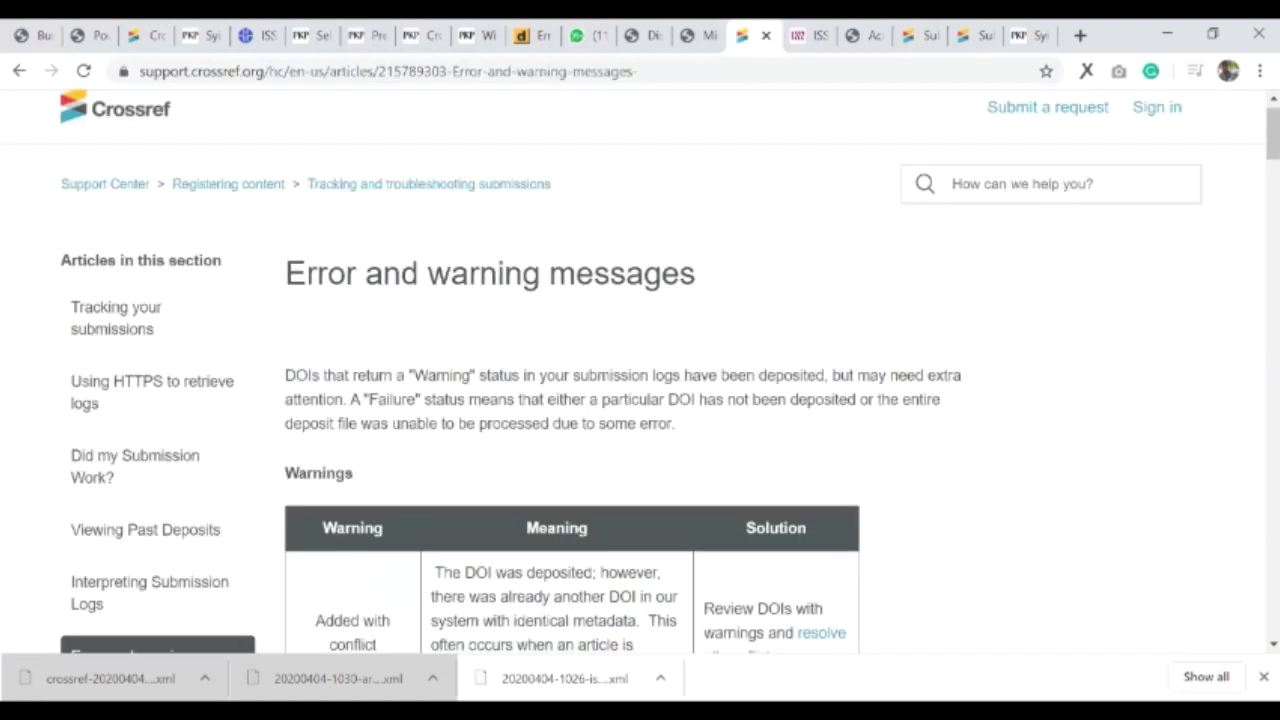
- Search the Crossref error table for 'issn', then go to the prefix 10.15575 missing-metadata report
key(ctrl+l)
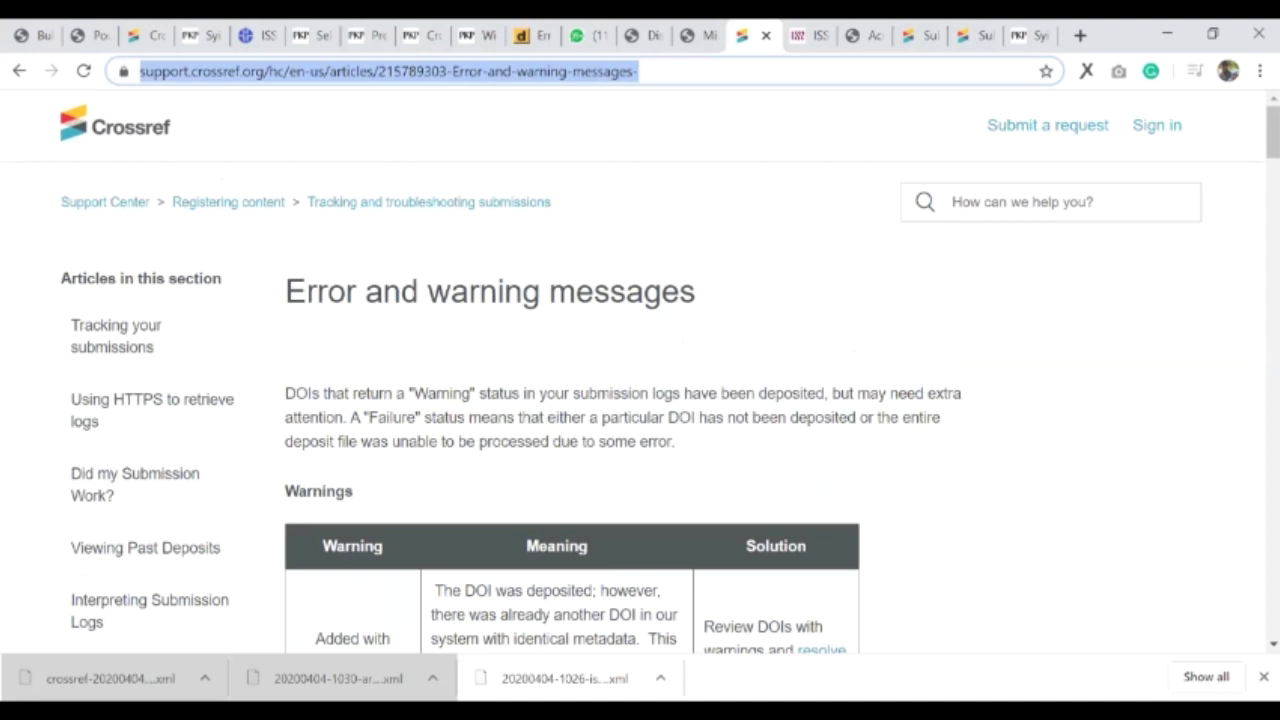
click(1140, 612)
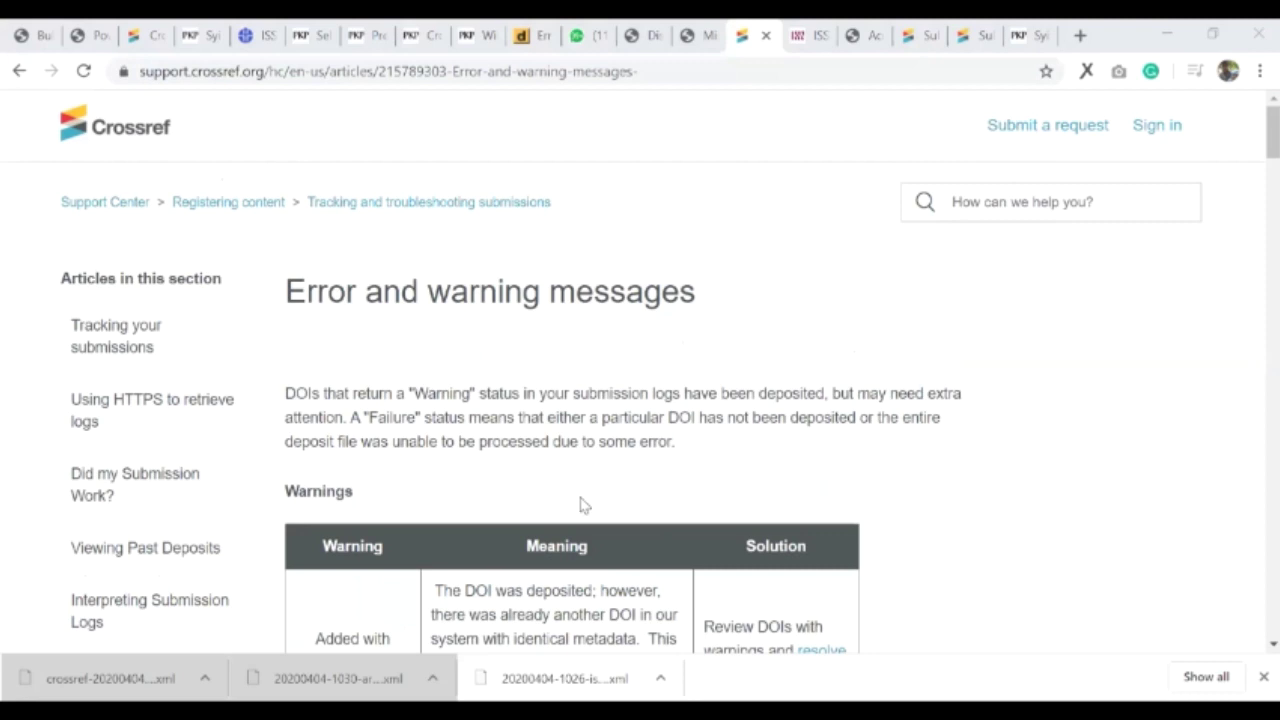
scroll(240, 460, down, 8)
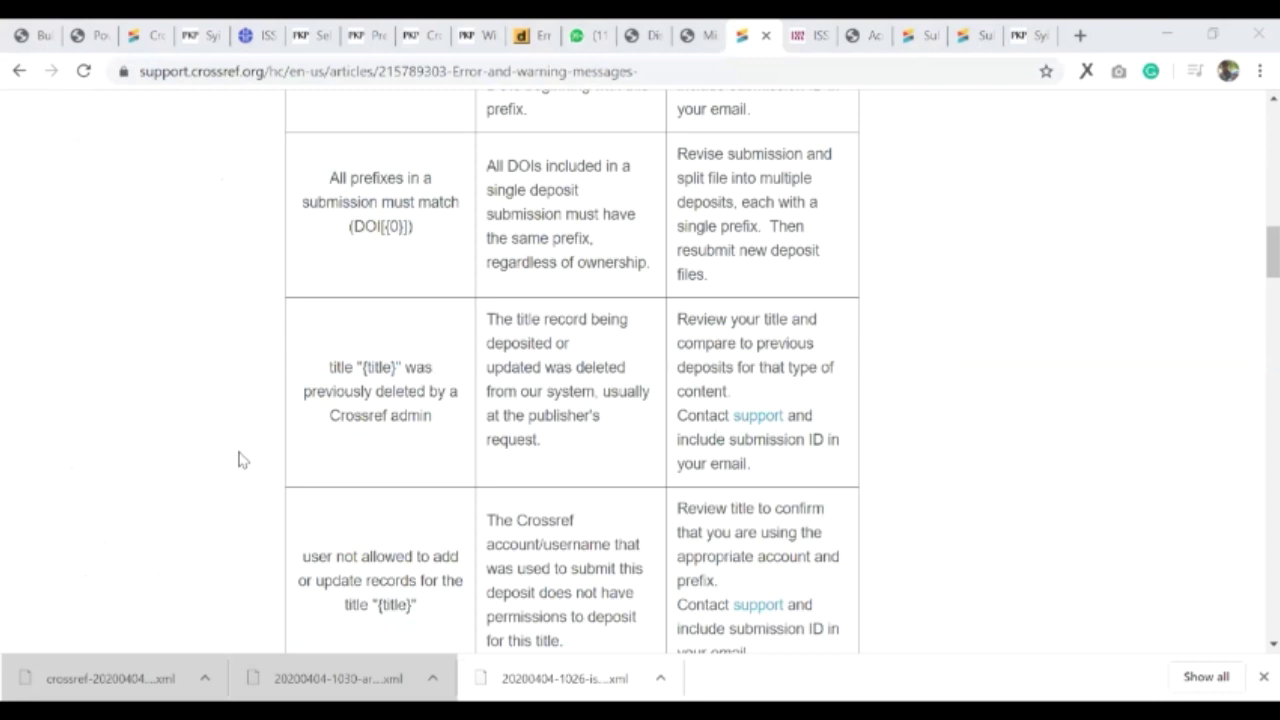
key(ctrl+f)
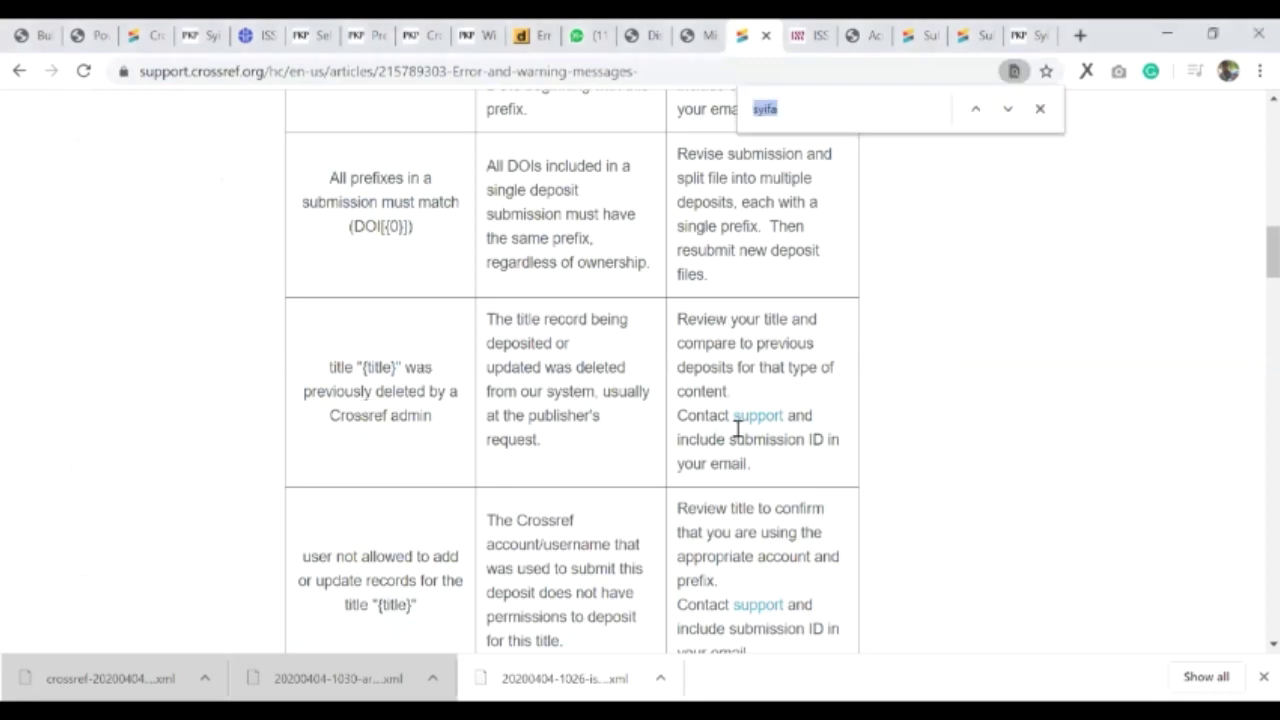
text(issn)
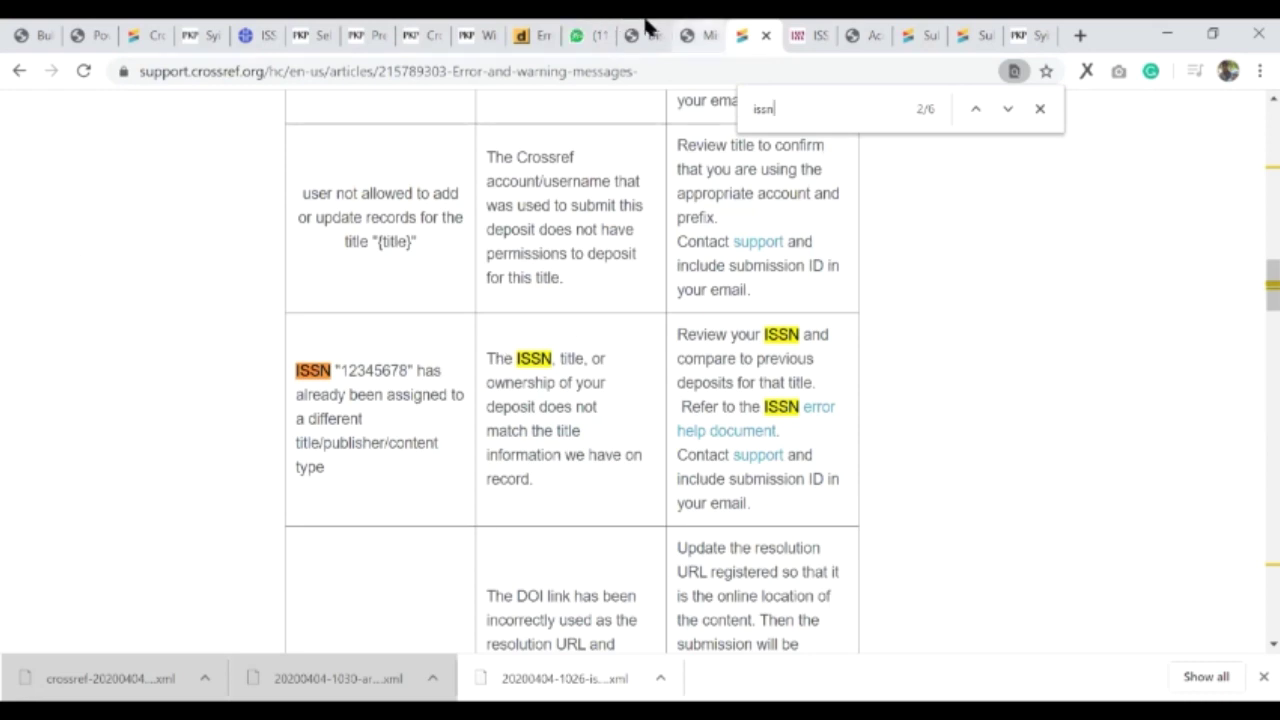
key(ctrl+shift+Tab)
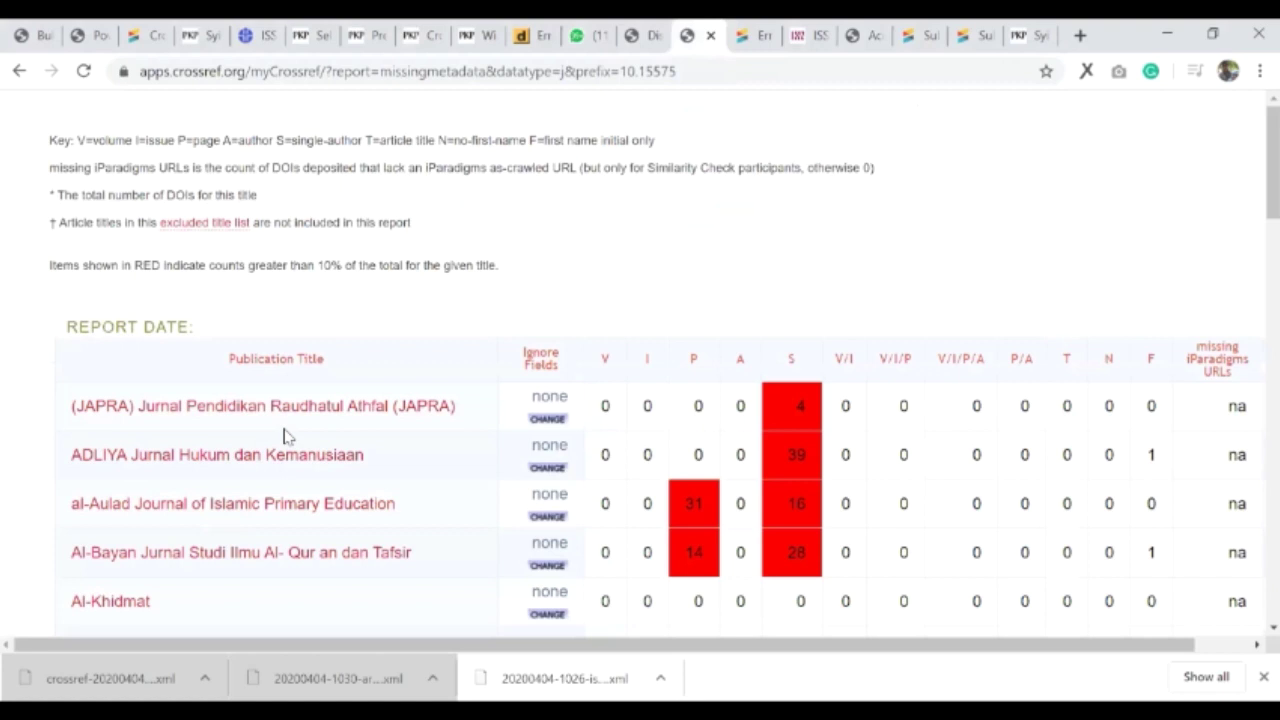
- Cycle through the forum, DOI Not Found, Select Issues and Production tabs, ending on the forum thread
click(652, 35)
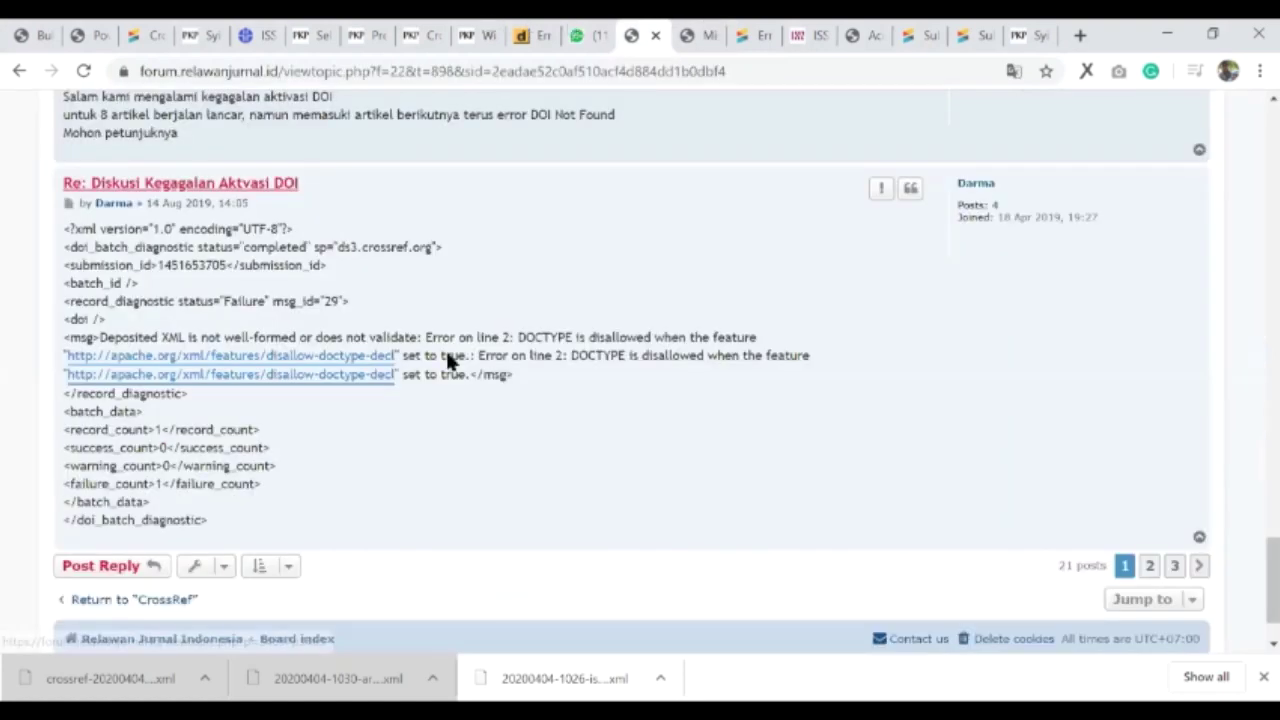
scroll(449, 362, down, 1)
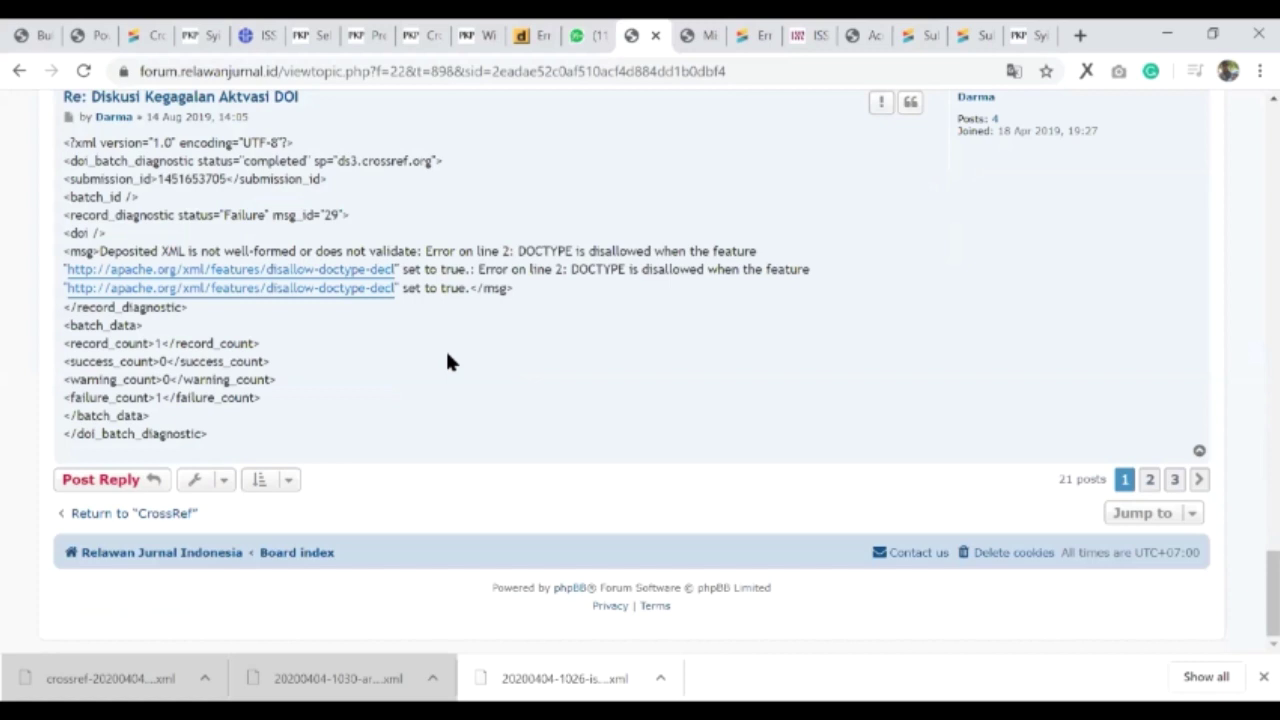
key(ctrl+shift+Tab)
key(ctrl+shift+Tab)
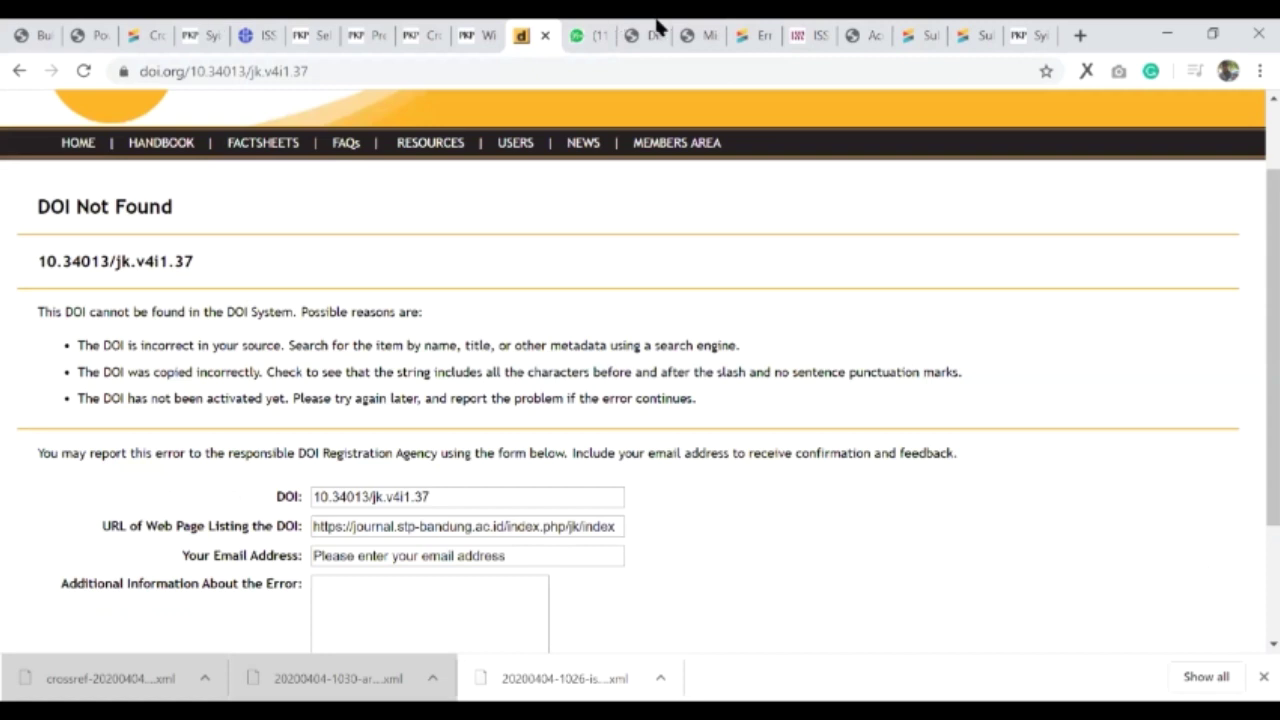
key(ctrl+6)
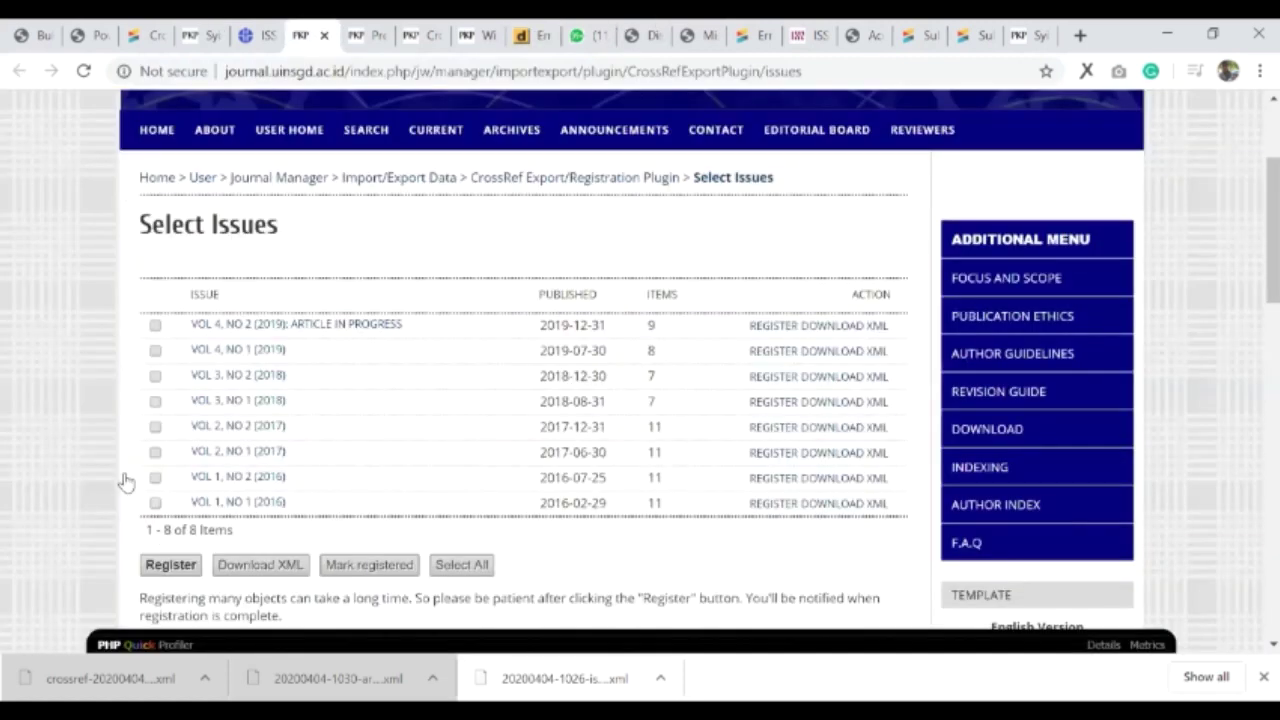
key(ctrl+Tab)
key(ctrl+Tab)
key(ctrl+Tab)
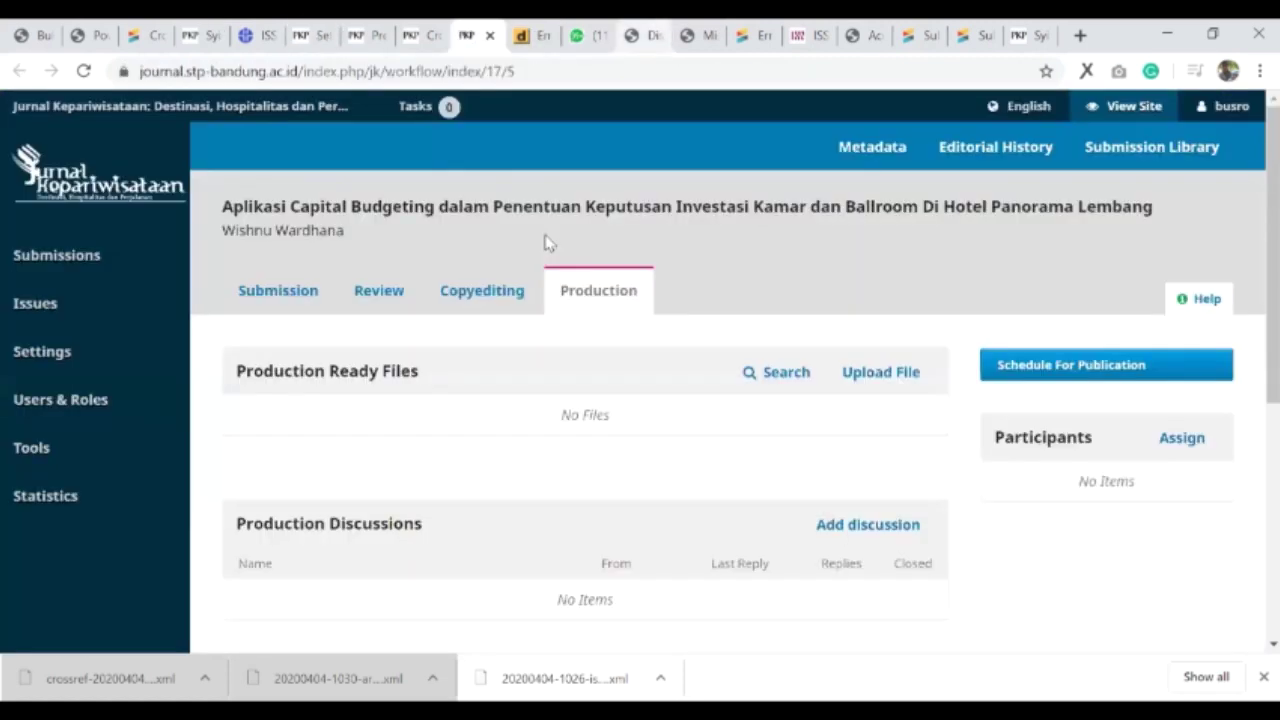
key(ctrl+Tab)
key(ctrl+Tab)
key(ctrl+Tab)
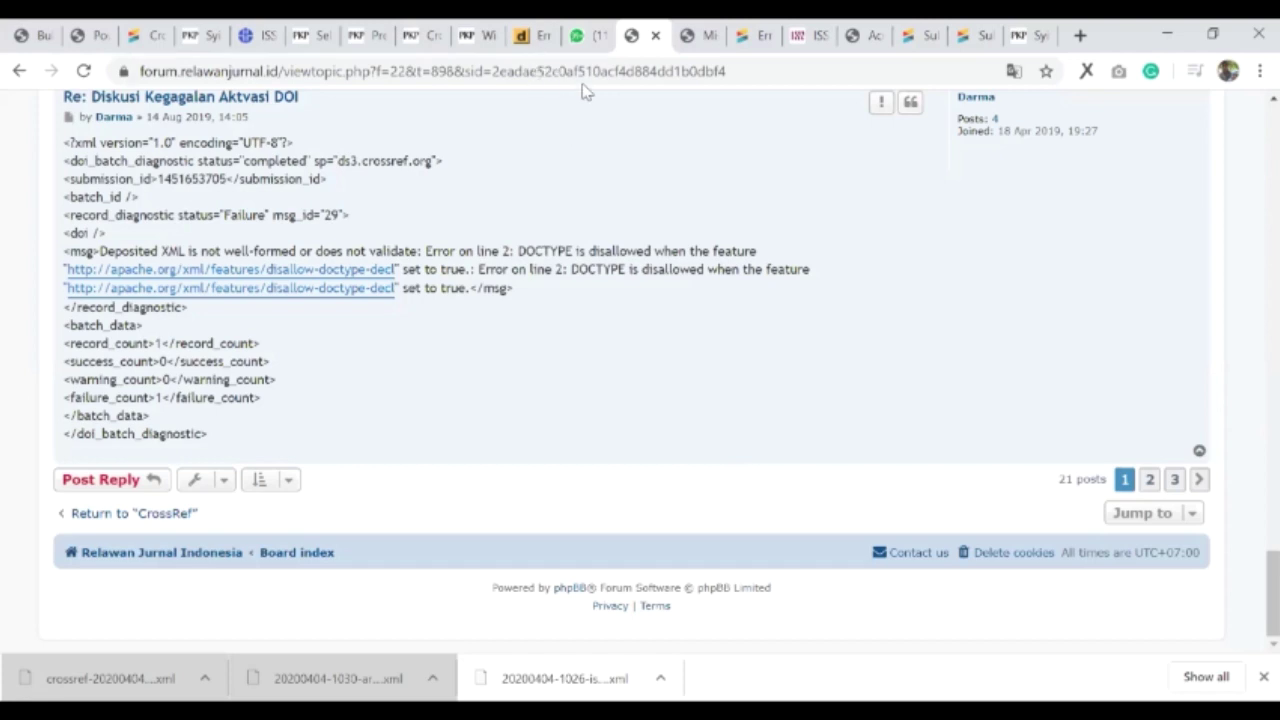
- Jump to the top of the 'Diskusi Kegagalan Aktivasi DOI' thread to read its opening post
key(Home)
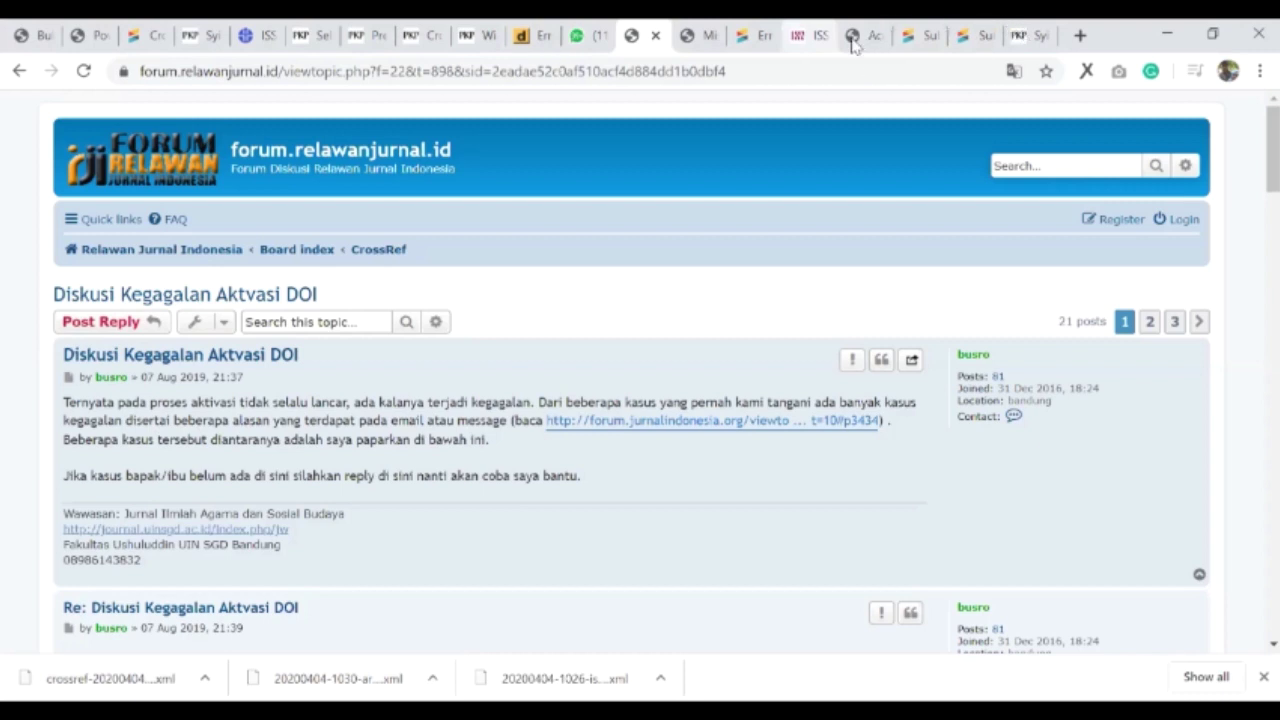
- View the ISSN 2614-0101 record and the LTWA search for 'elektronik', then switch to Word
click(802, 38)
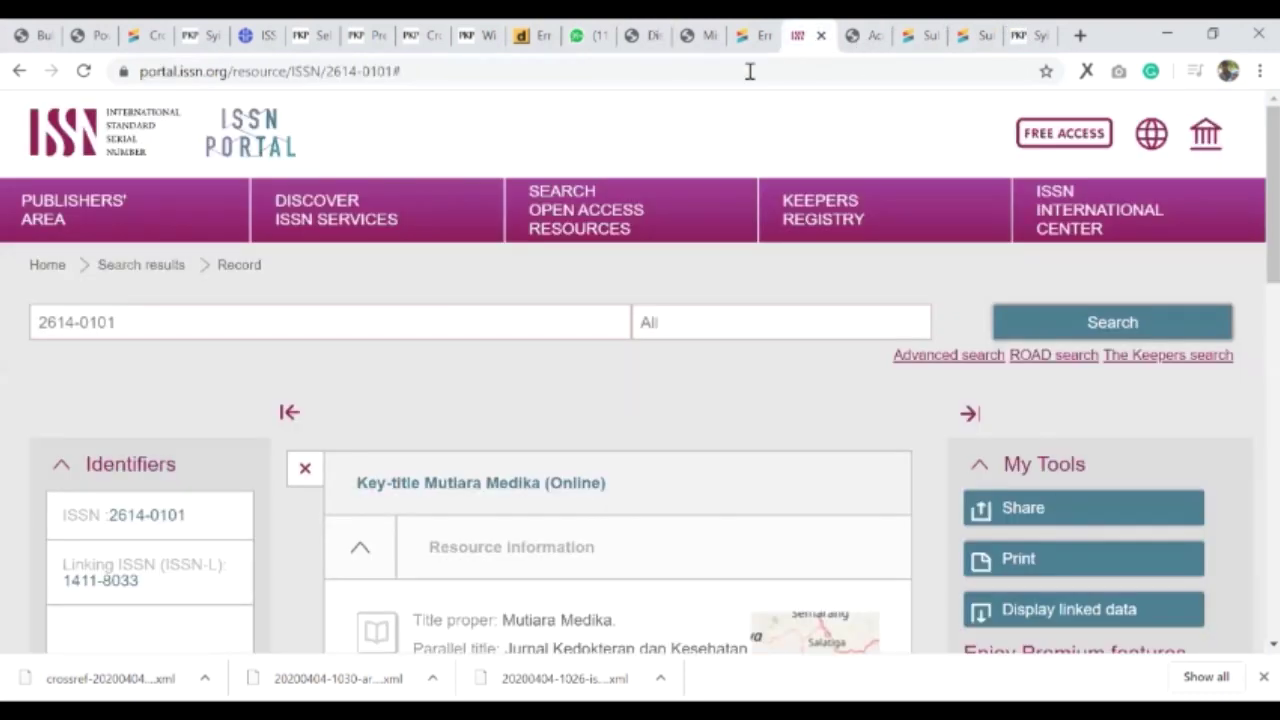
key(ctrl+Tab)
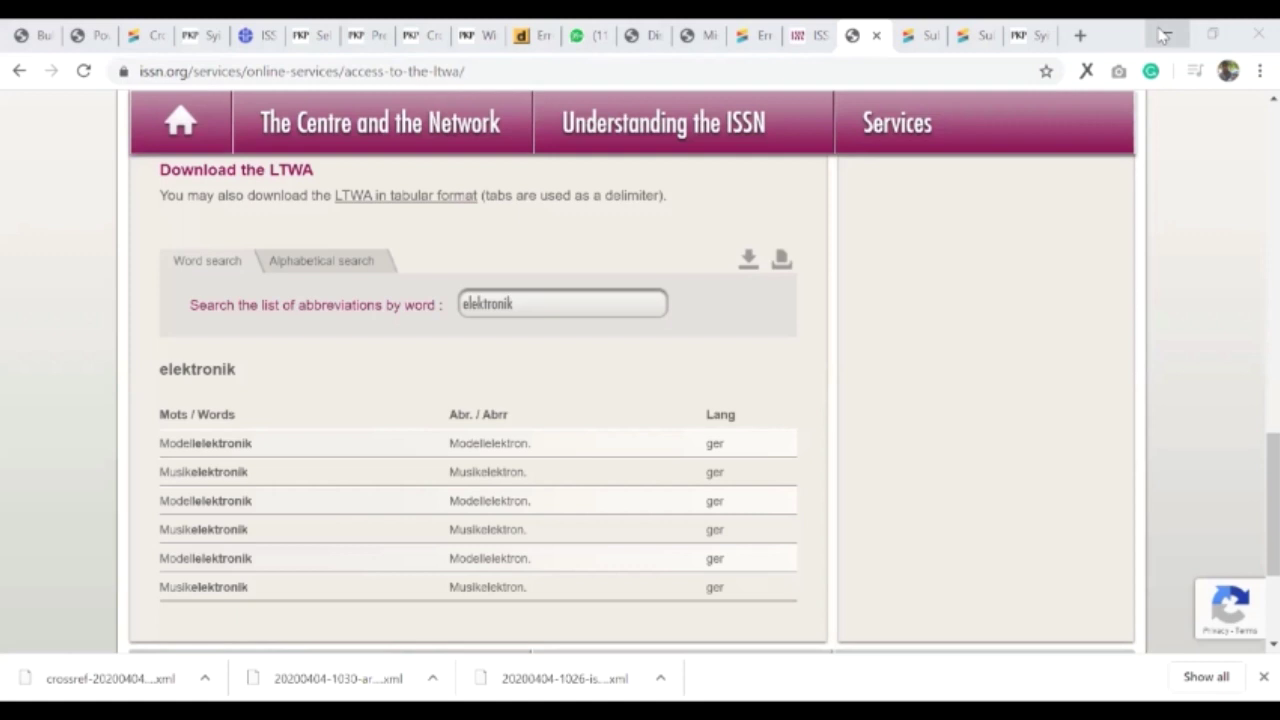
key(ctrl+l)
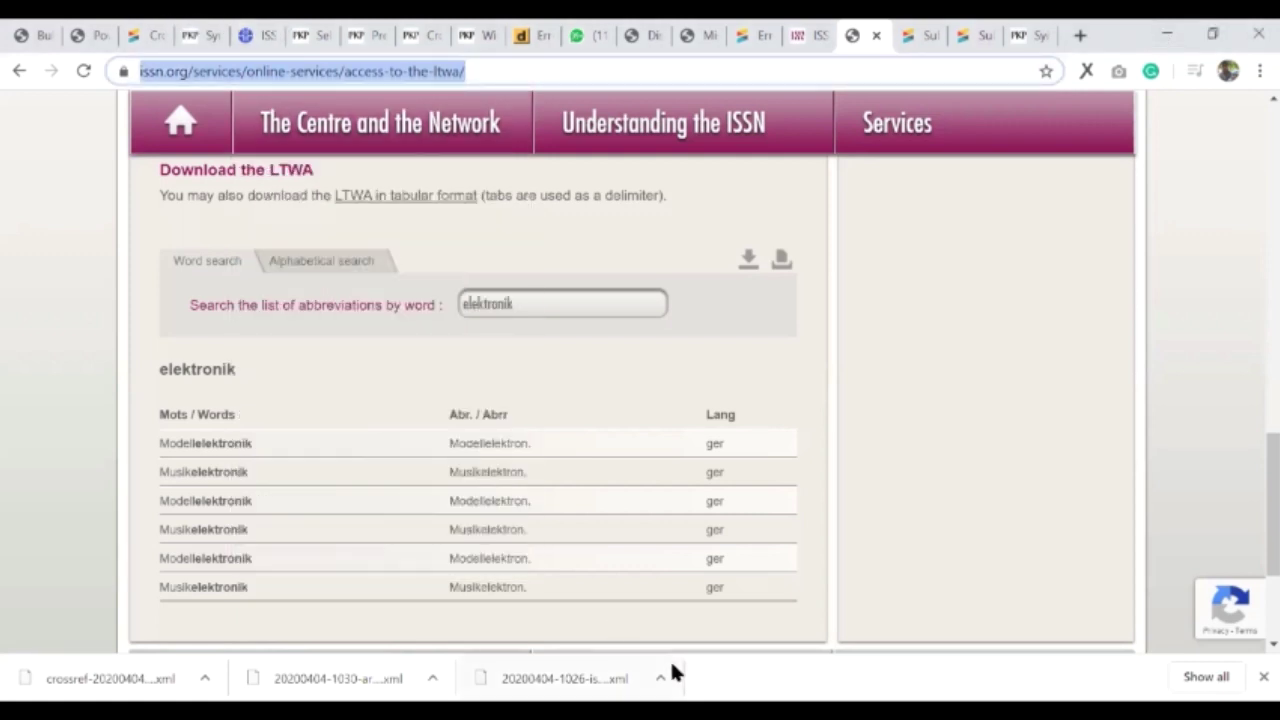
key(alt+Tab)
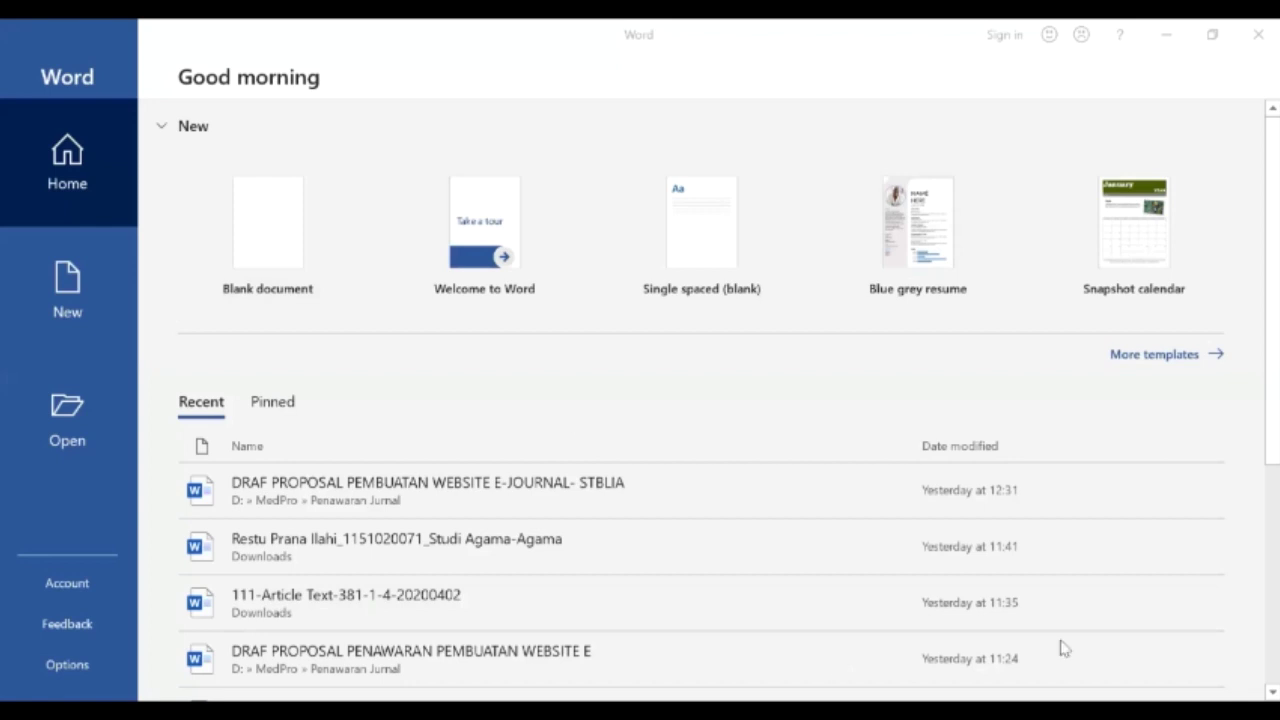
- Create a blank Word document without the Navigation pane containing the test word 'aaaa'
click(273, 244)
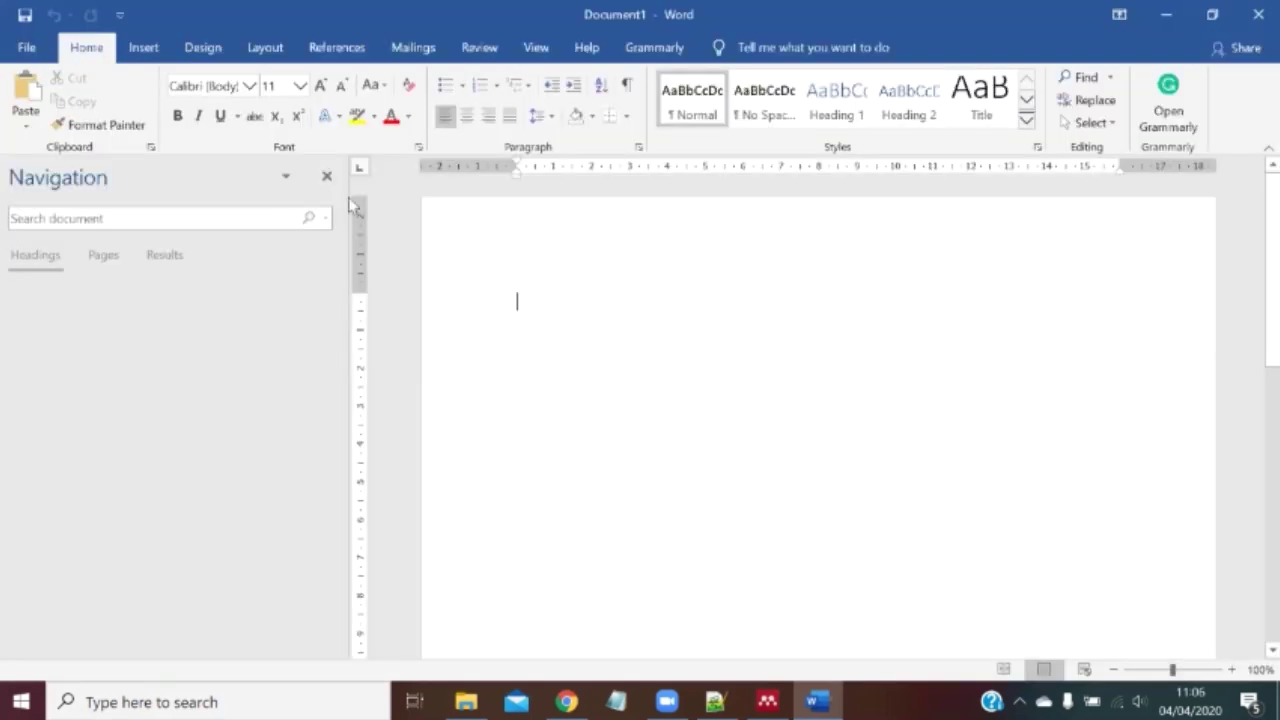
click(326, 178)
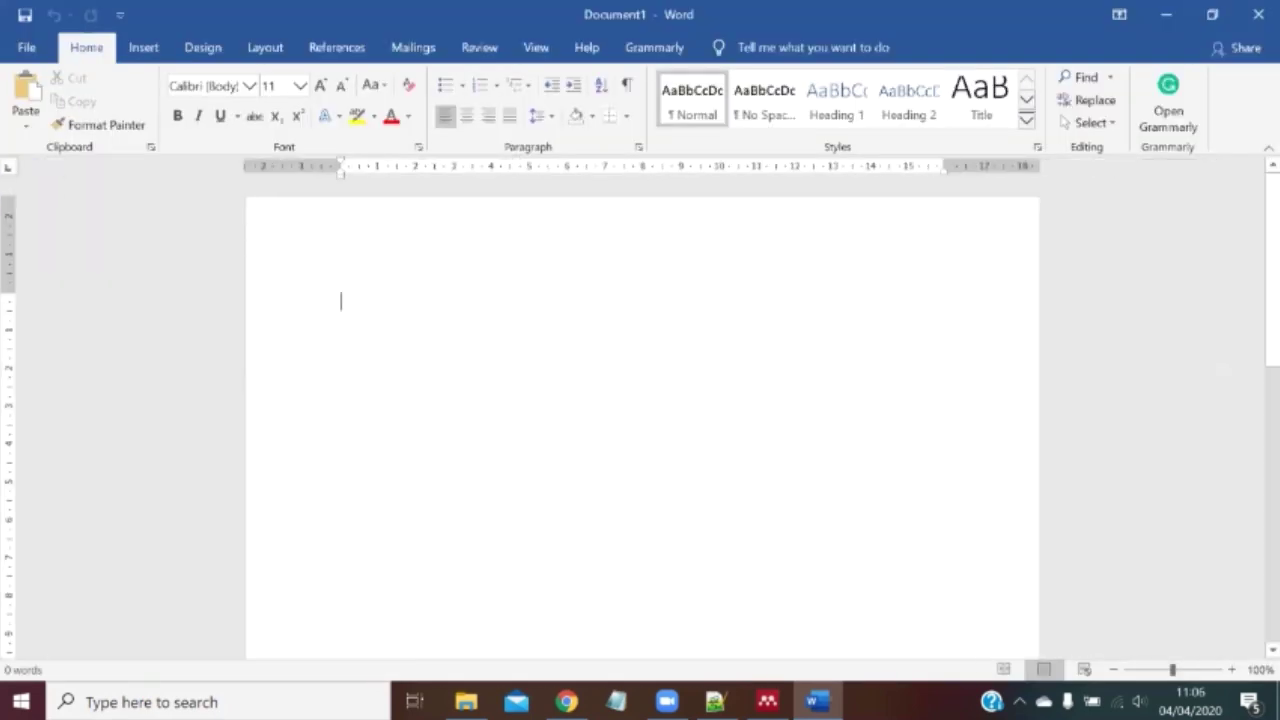
text(aaaa)
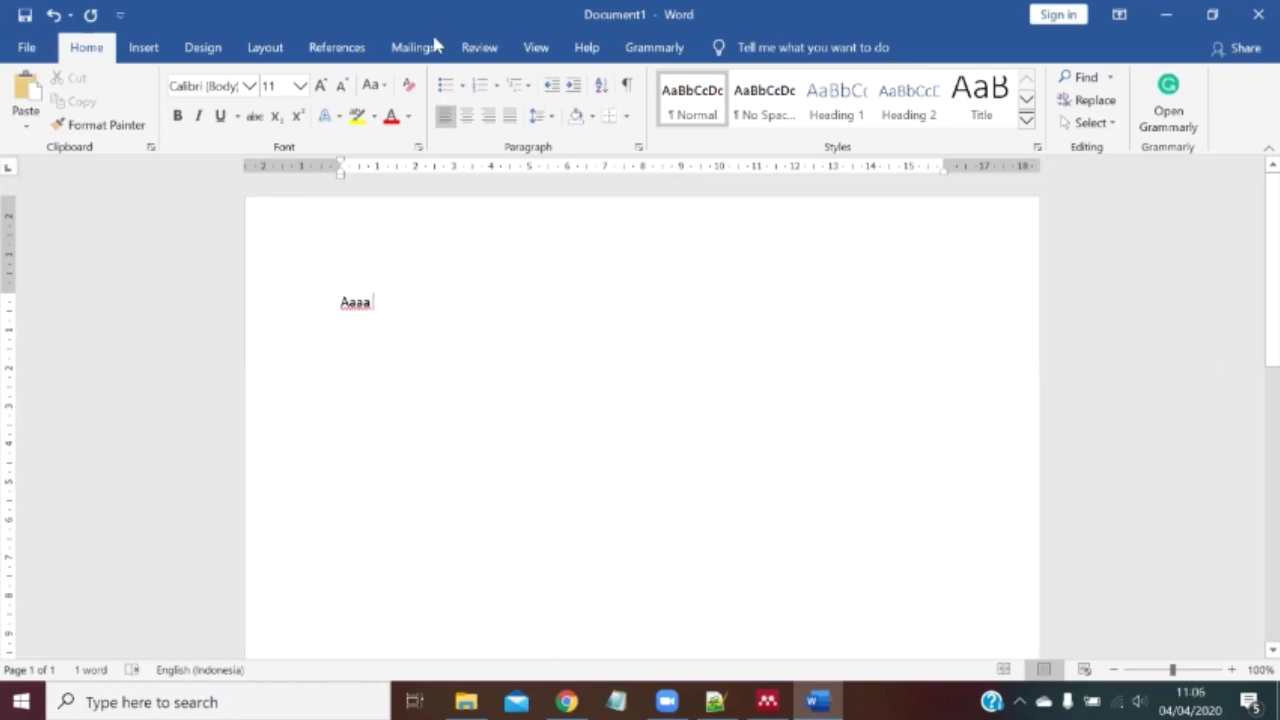
- View the Syifa al-Qulub journal page in Chrome, then switch to Mendeley Desktop
key(alt+Tab)
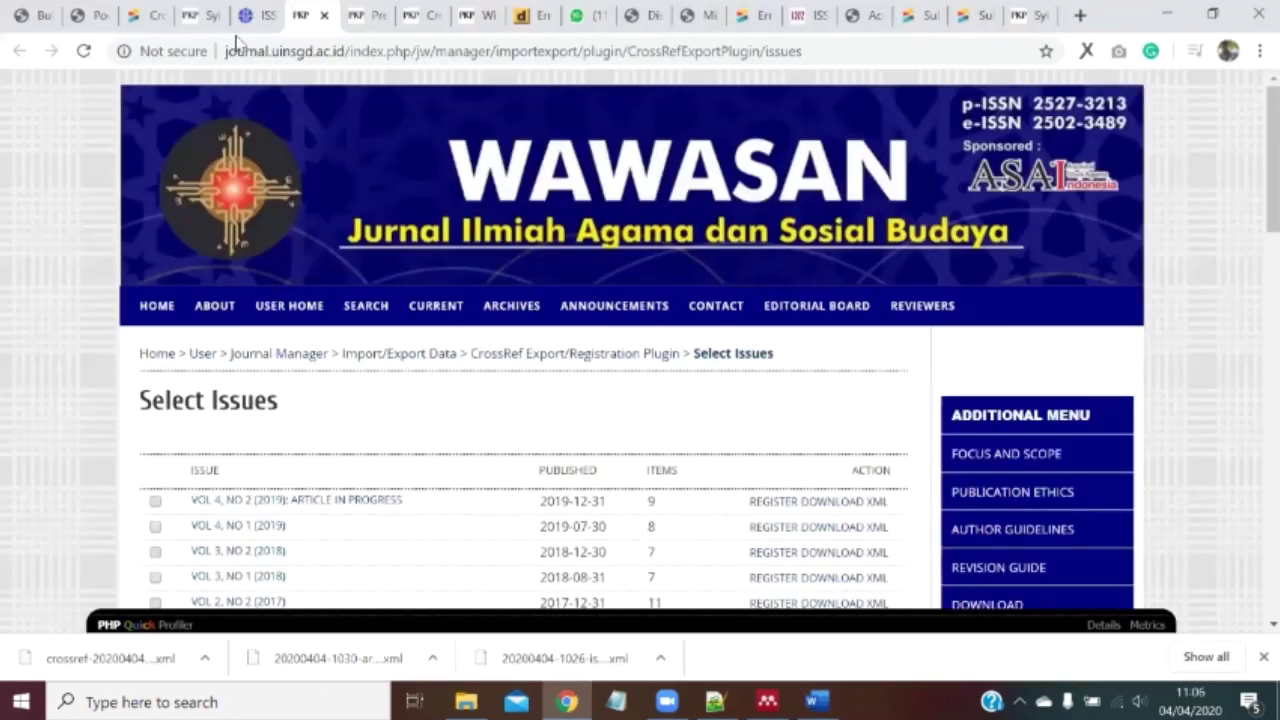
click(360, 14)
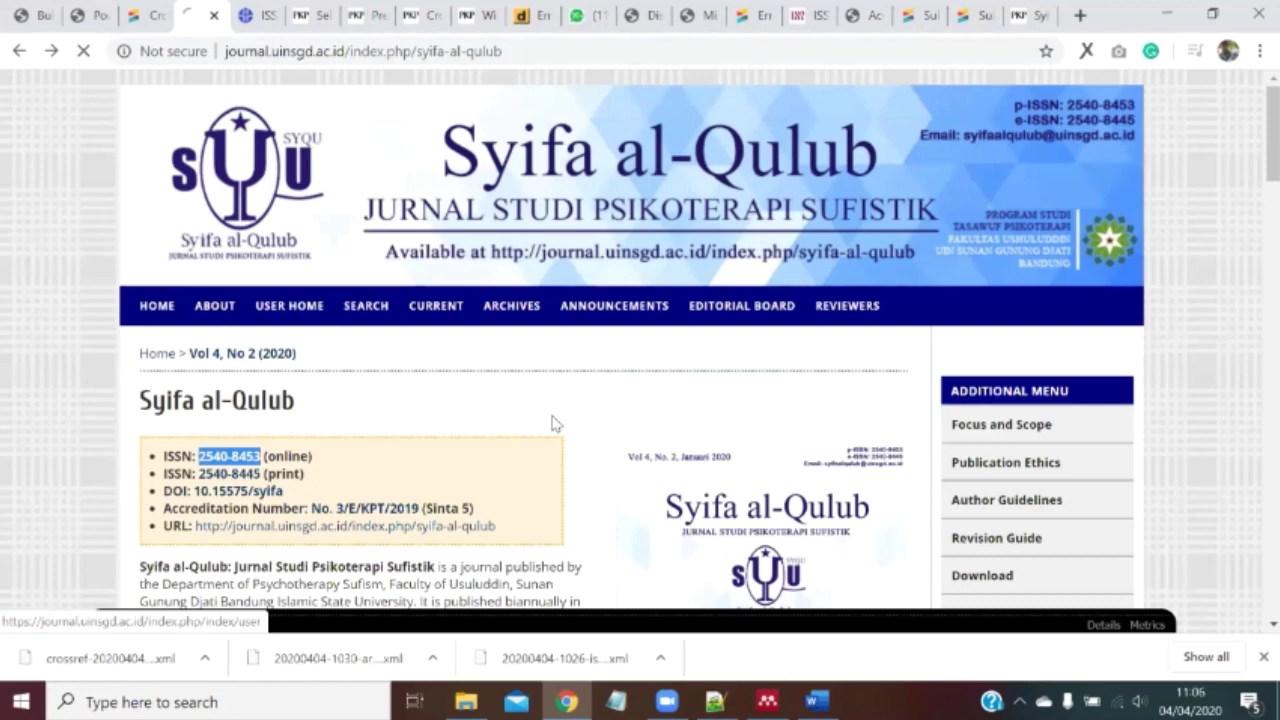
key(alt+Tab)
- Paste DOI 10.15575/saq.v3i2.4322 into a new manual Mendeley entry, then discard it unsaved
click(90, 110)
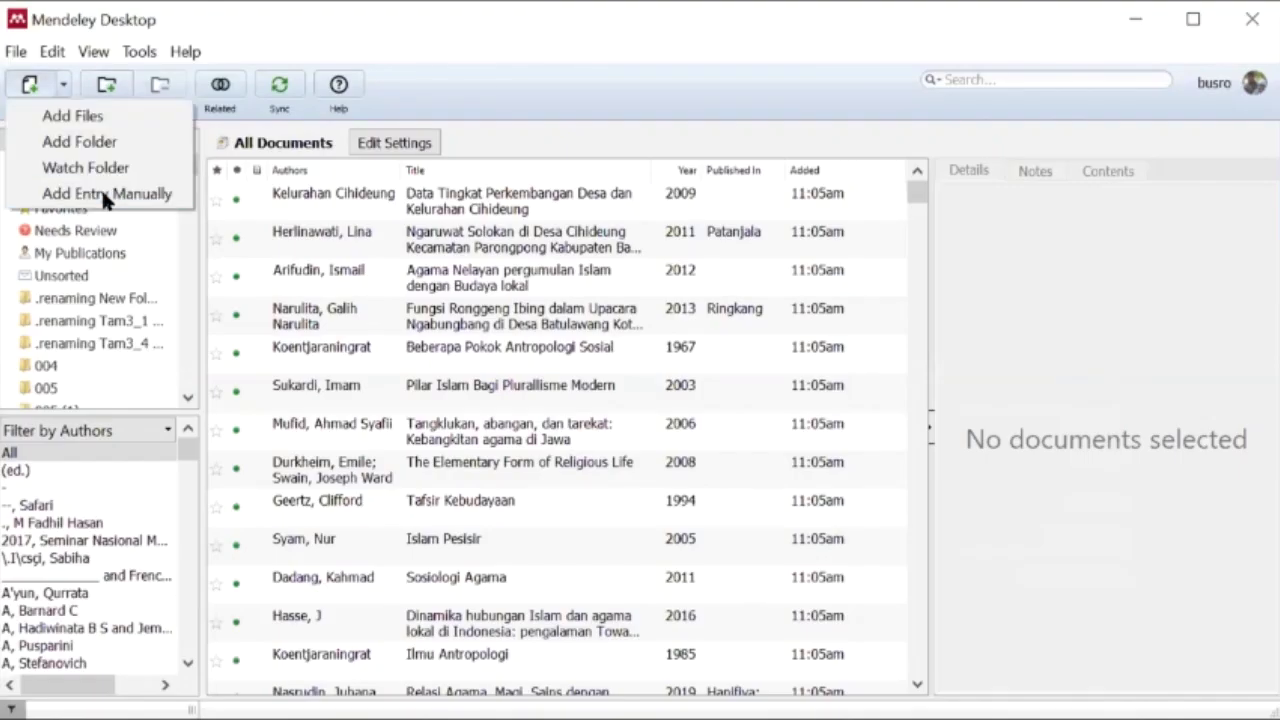
click(105, 194)
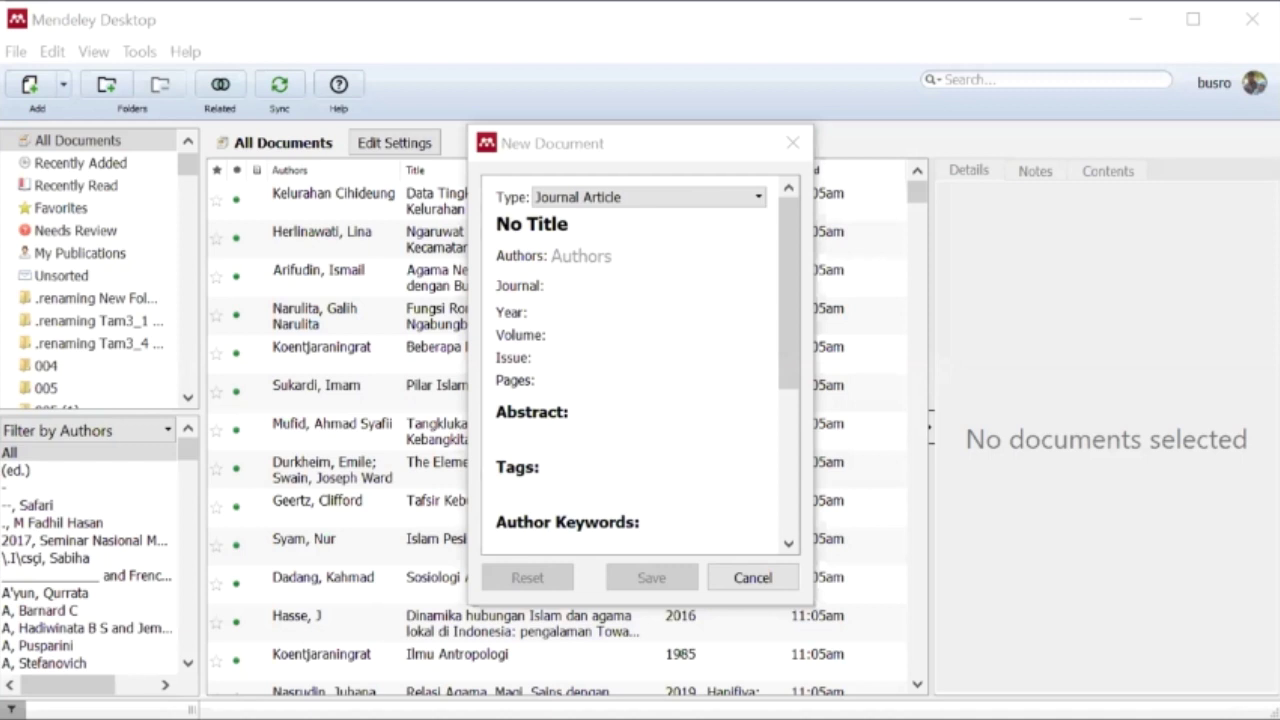
scroll(598, 361, down, 5)
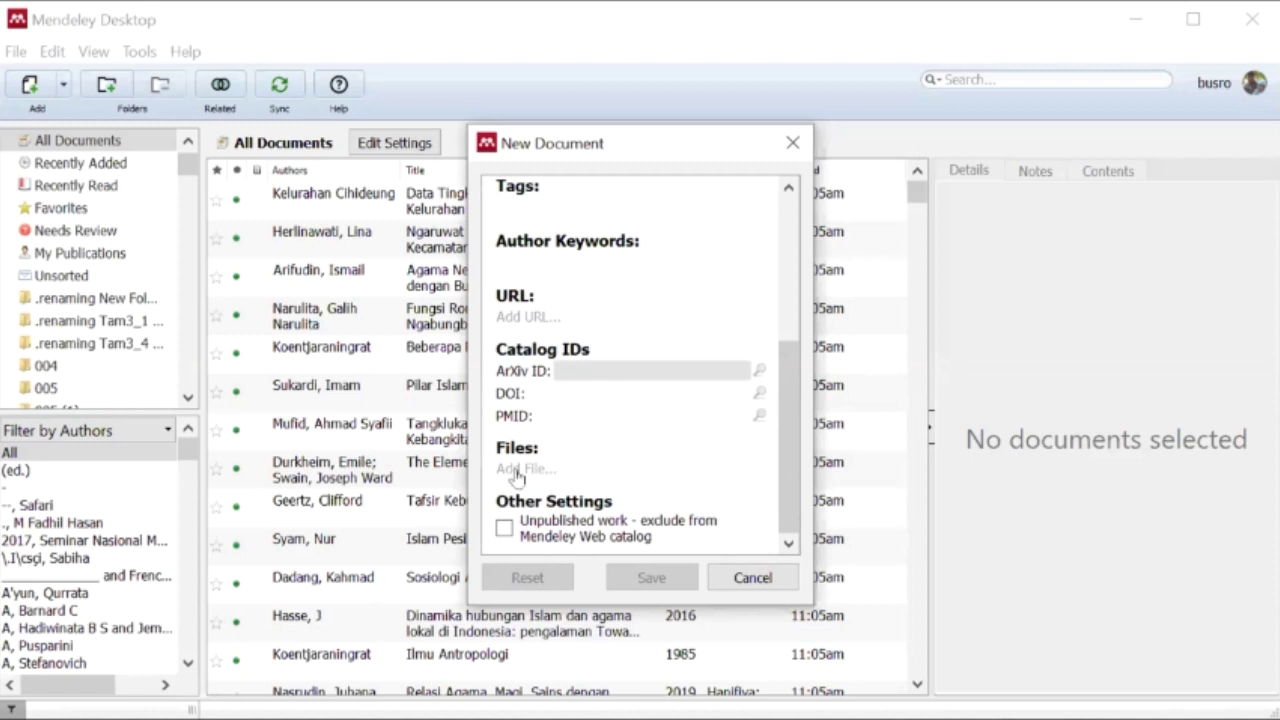
click(557, 392)
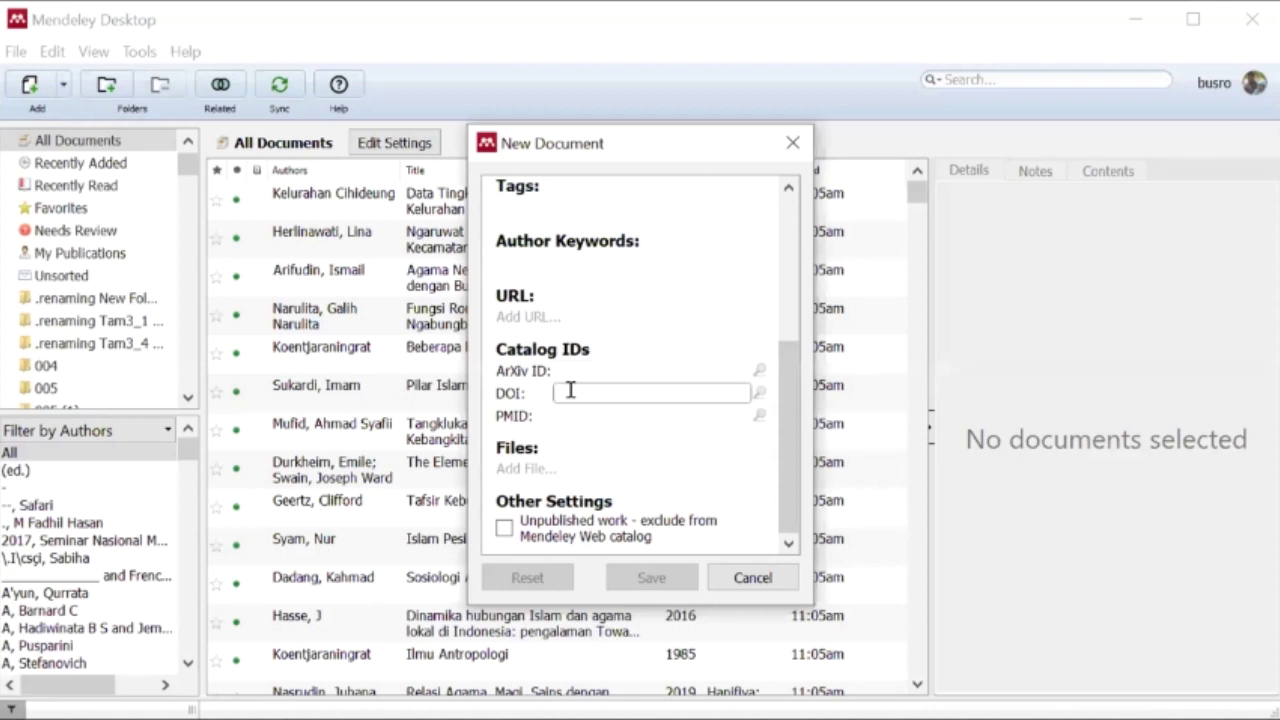
text(10.15575/saq.v3i2.4322)
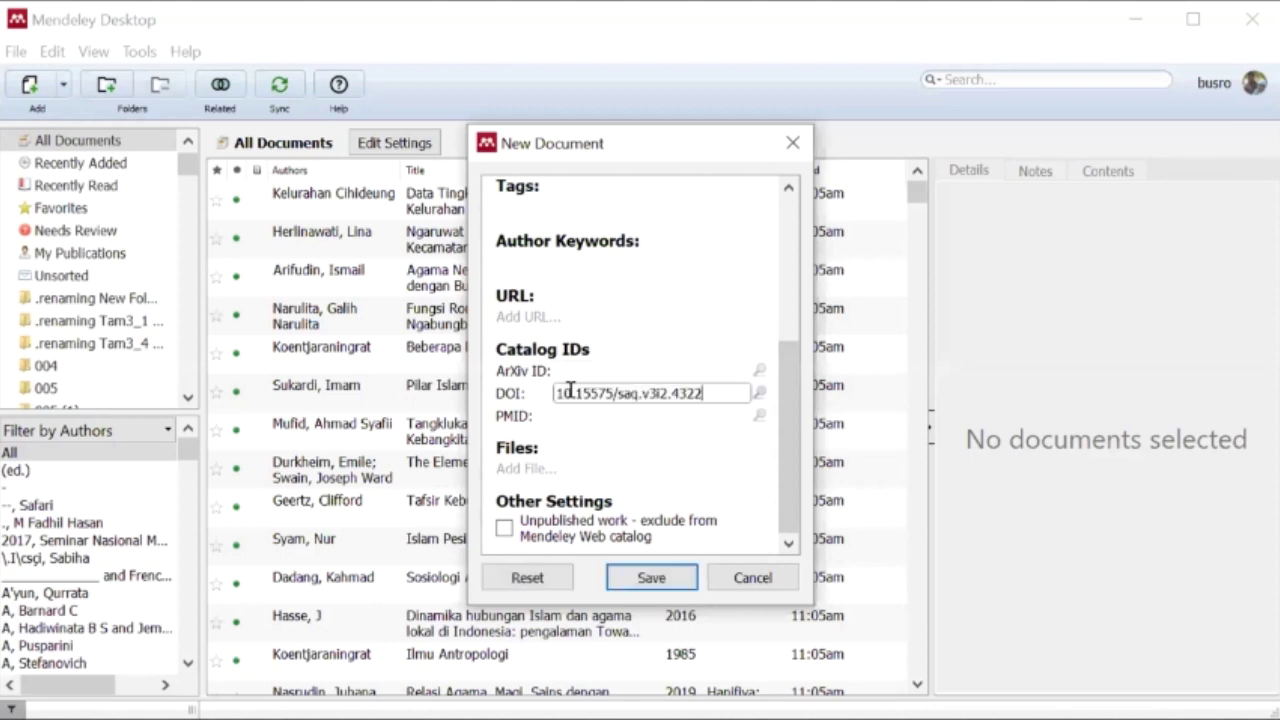
drag(706, 393, 556, 394)
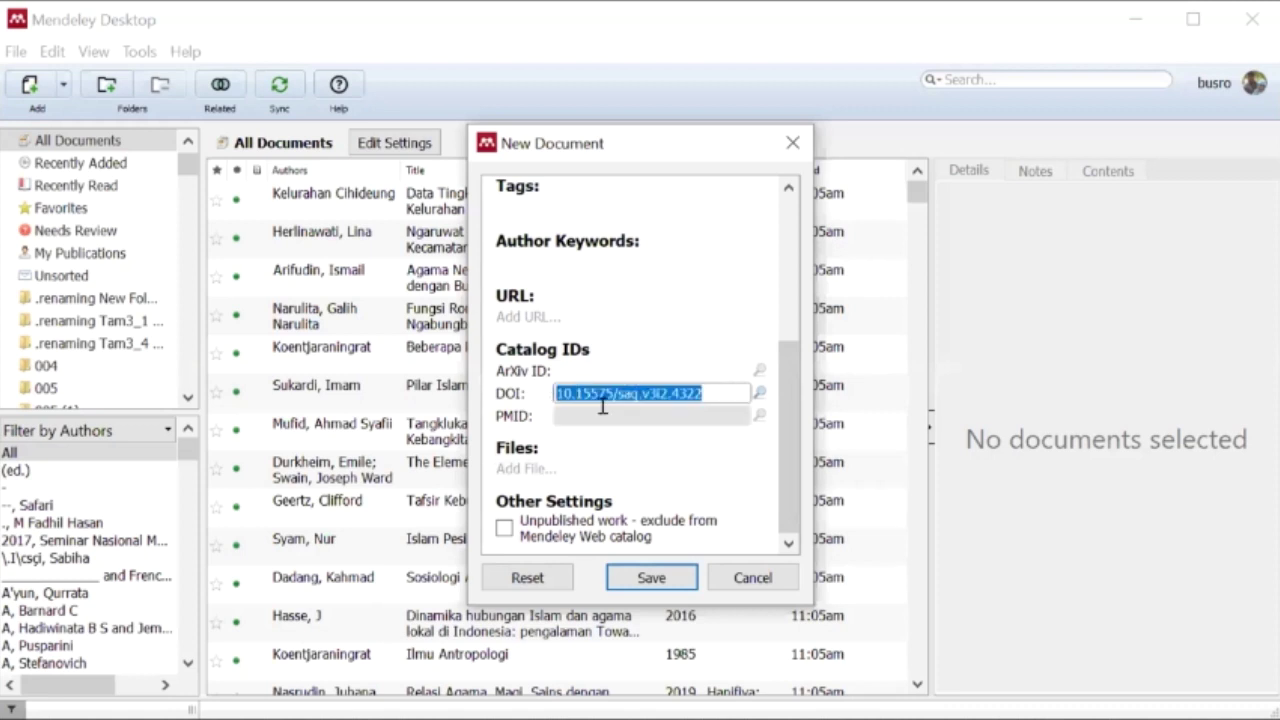
click(704, 392)
drag(672, 393, 538, 380)
click(704, 392)
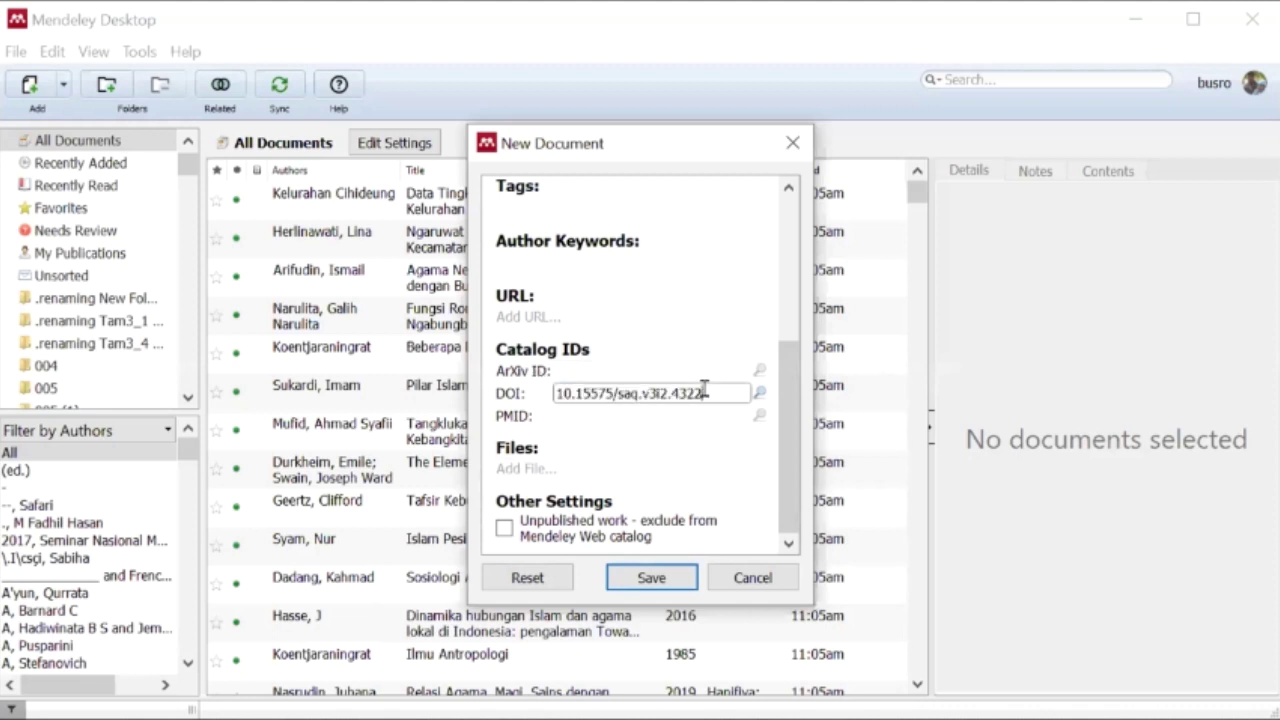
drag(704, 392, 516, 373)
key(ctrl+c)
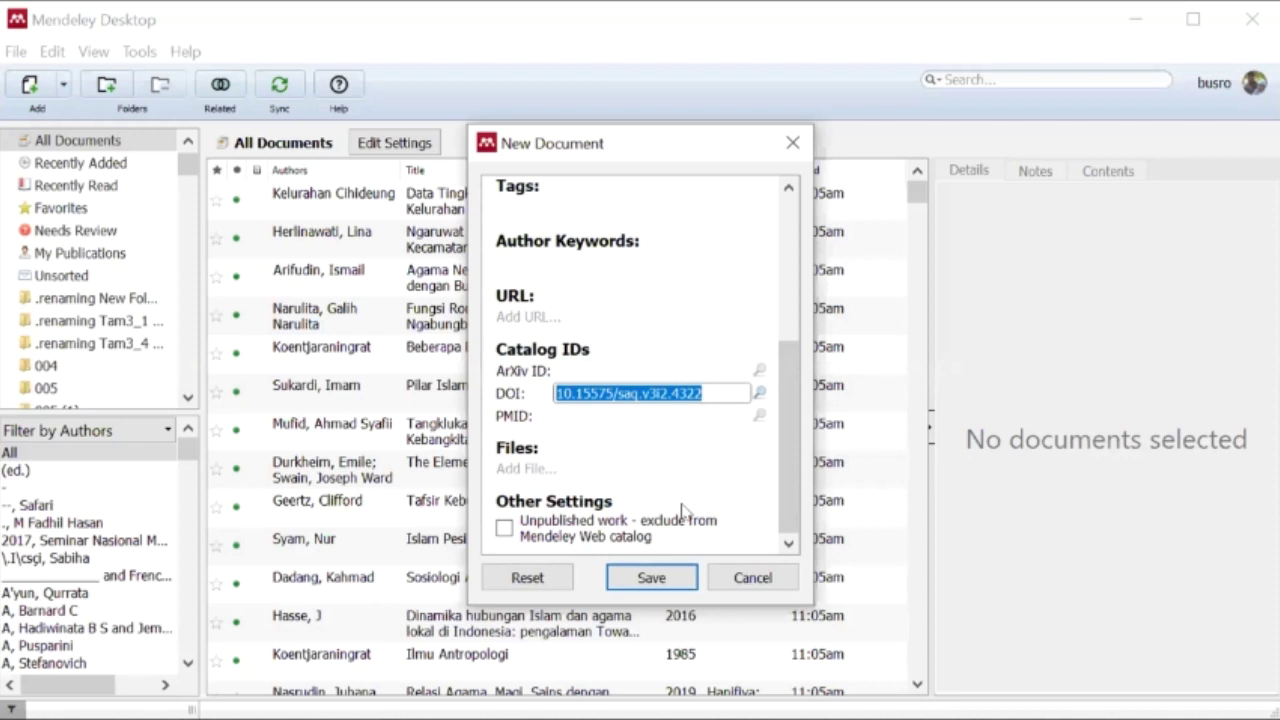
scroll(623, 246, up, 5)
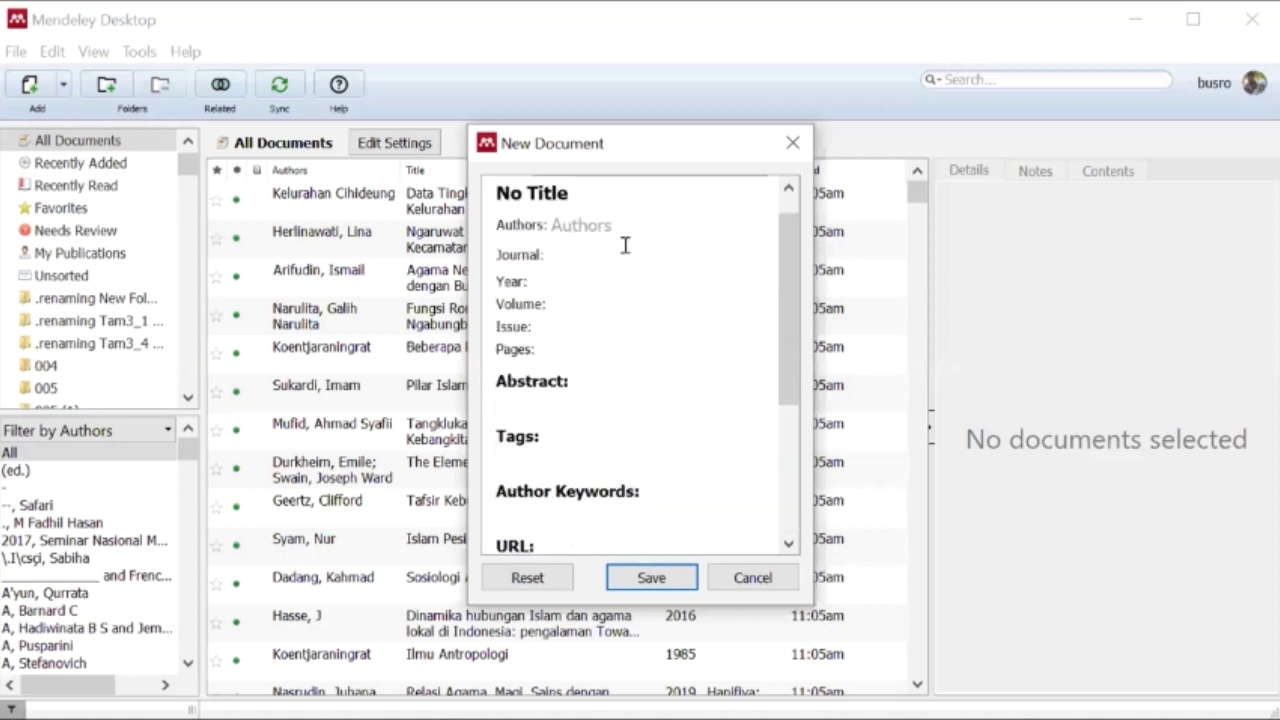
click(740, 578)
- Paste the DOI into a fresh manual entry and run the DOI lookup twice, getting no details
click(62, 84)
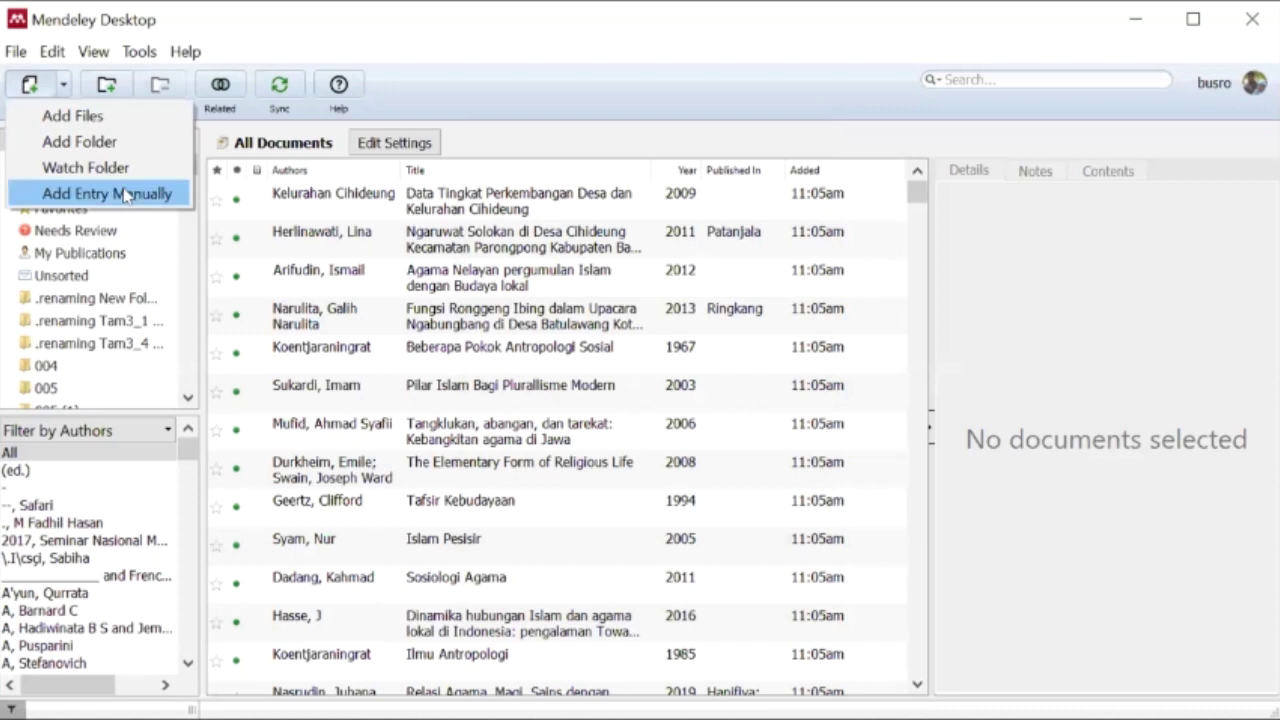
click(125, 194)
scroll(630, 300, down, 5)
click(589, 386)
key(ctrl+v)
click(758, 395)
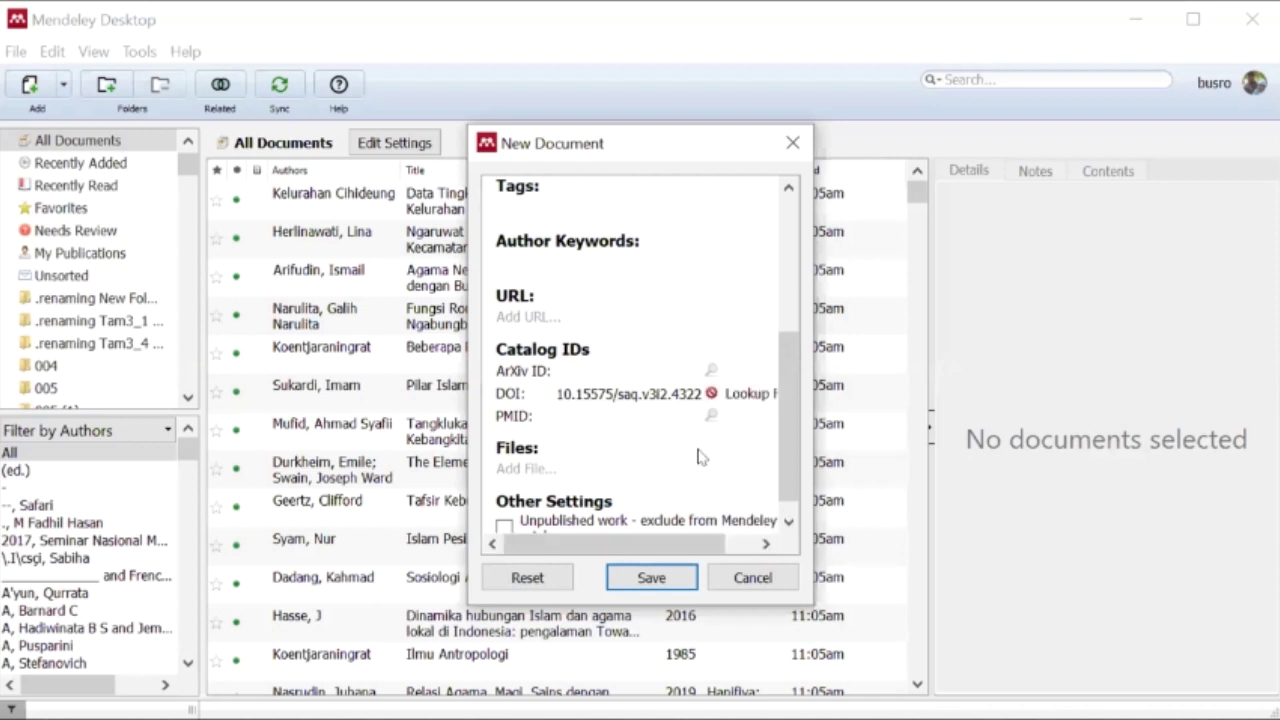
click(690, 395)
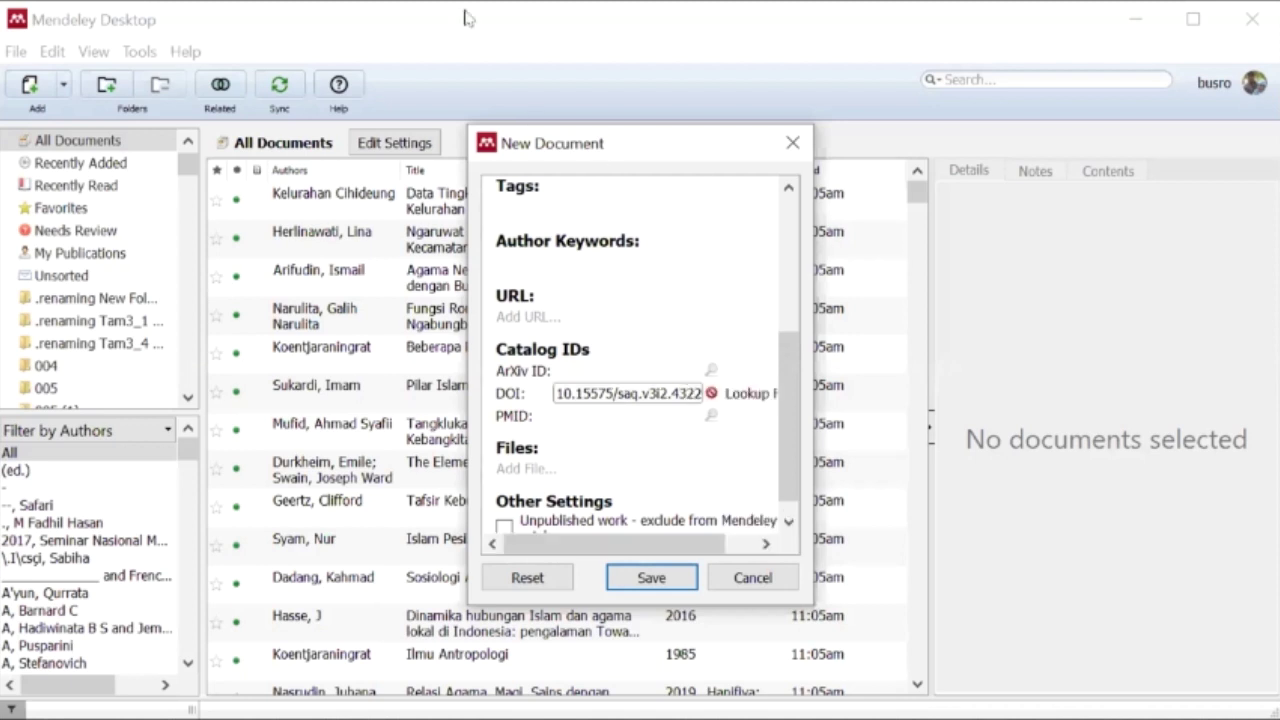
key(Return)
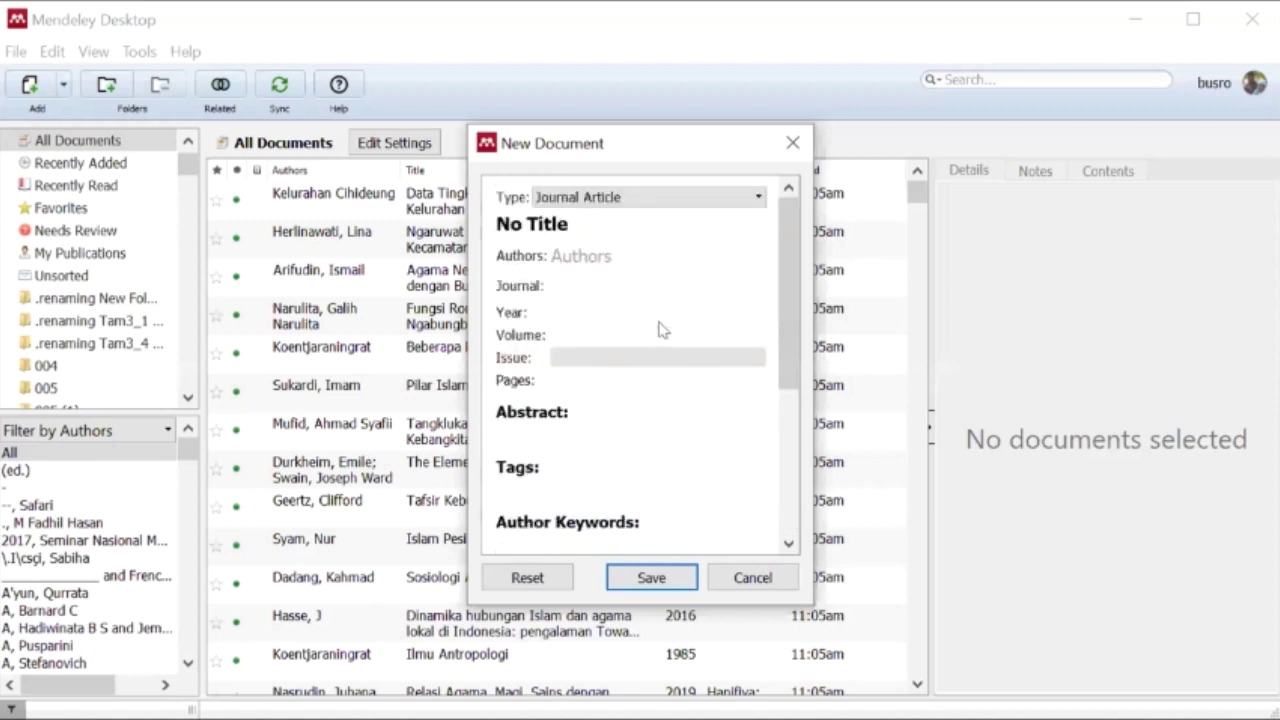
click(735, 588)
- Fetch article details from DOI 10.15575/jw.v4i1.4400 into a new manual Mendeley entry
key(Escape)
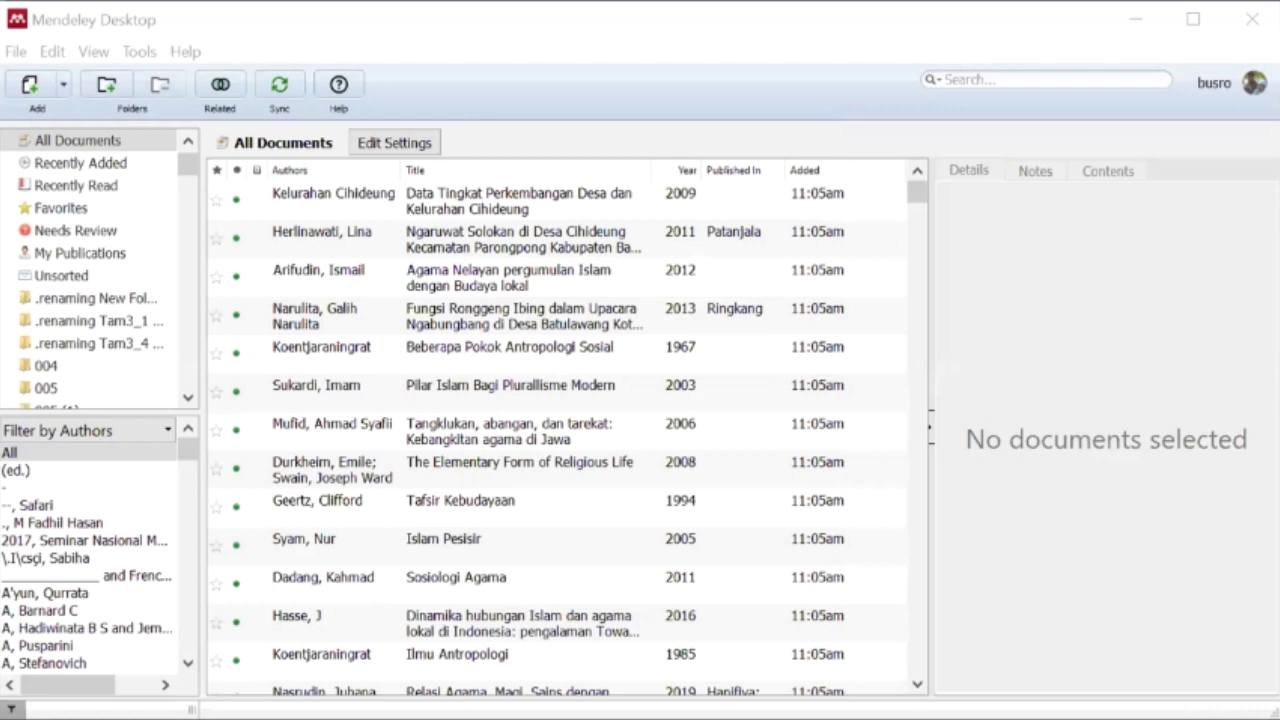
click(62, 84)
click(110, 196)
scroll(571, 491, down, 8)
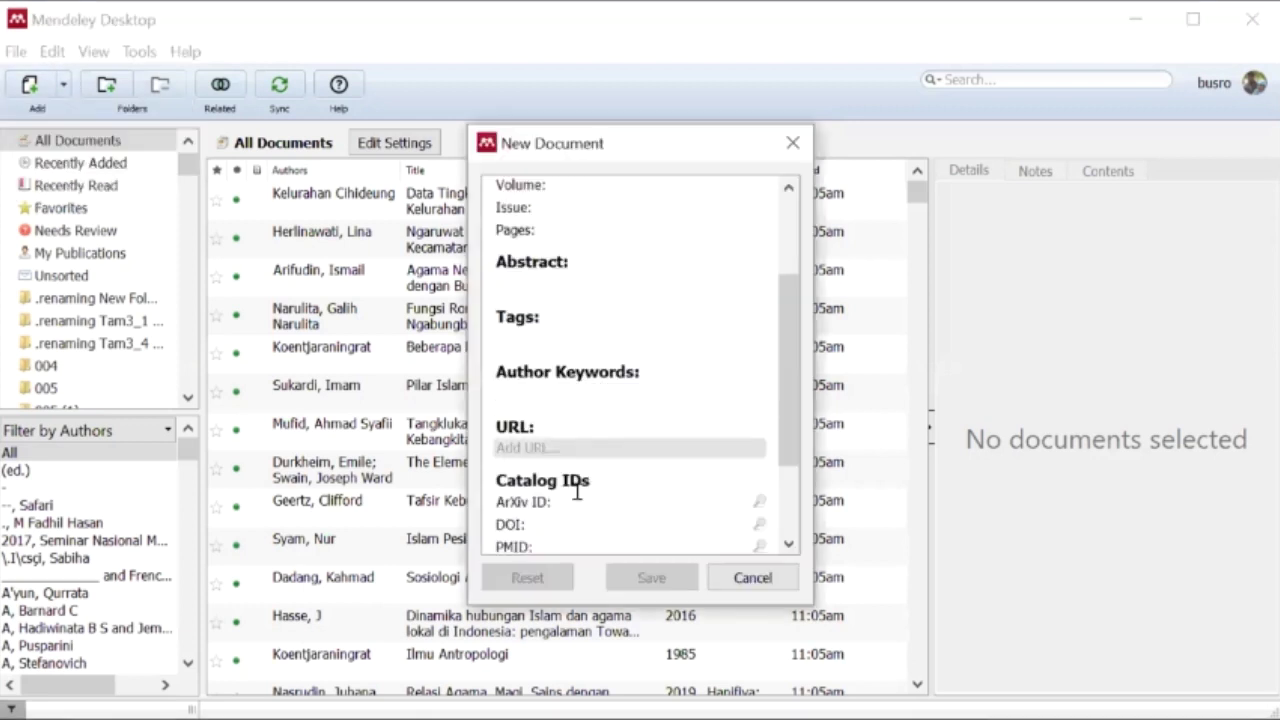
click(562, 418)
text(10.15575/jw.v4i1.4400)
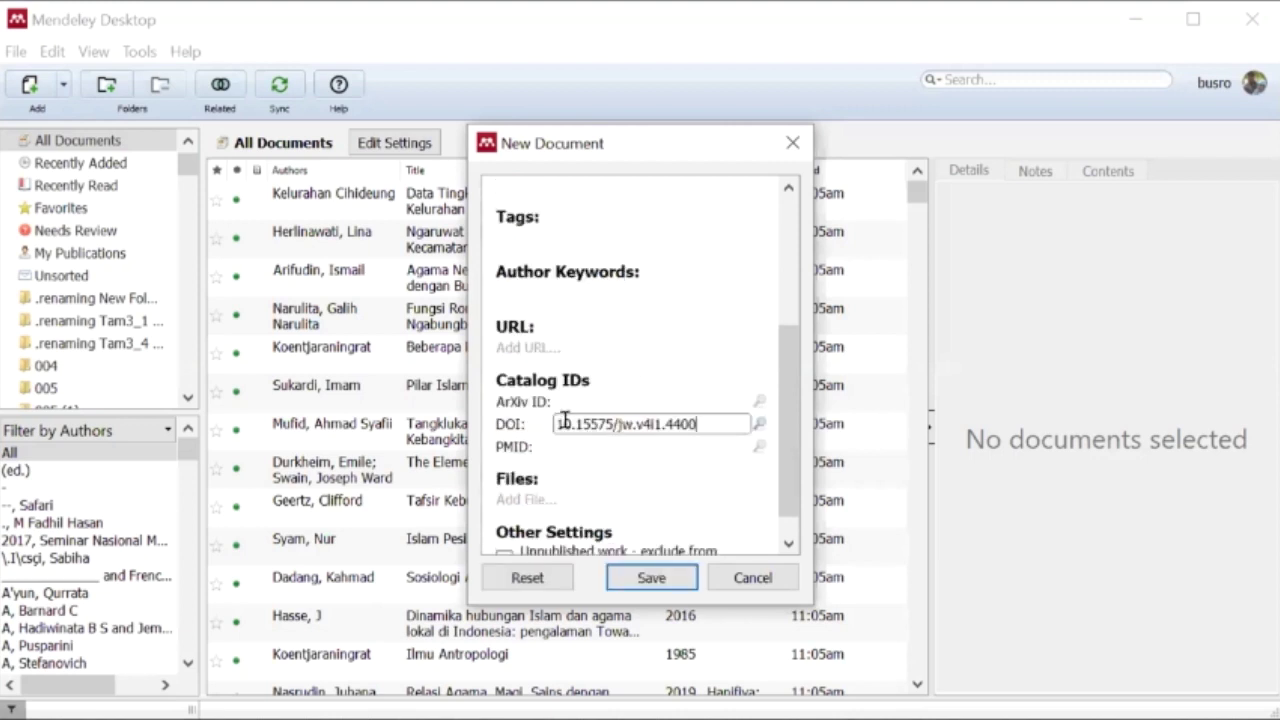
click(759, 424)
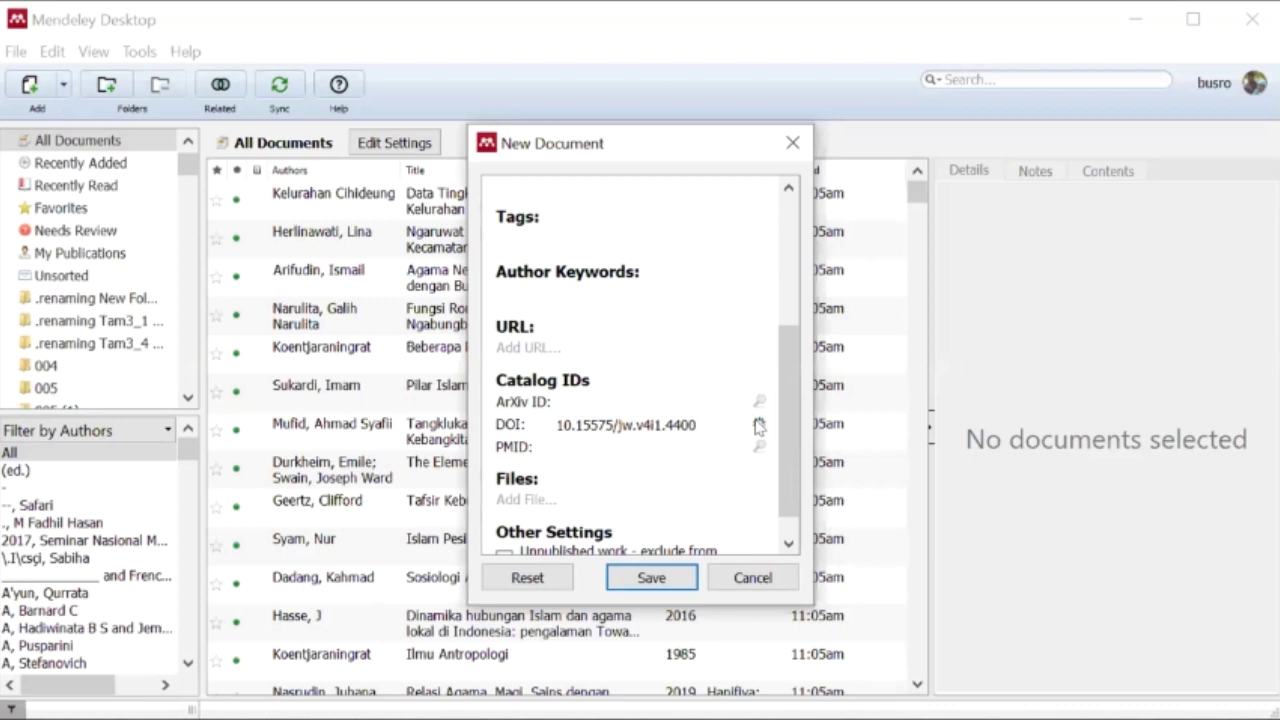
- Check the fetched authors, title, DOI and journal name, then save the Preventing Radicalism article
scroll(683, 420, up, 5)
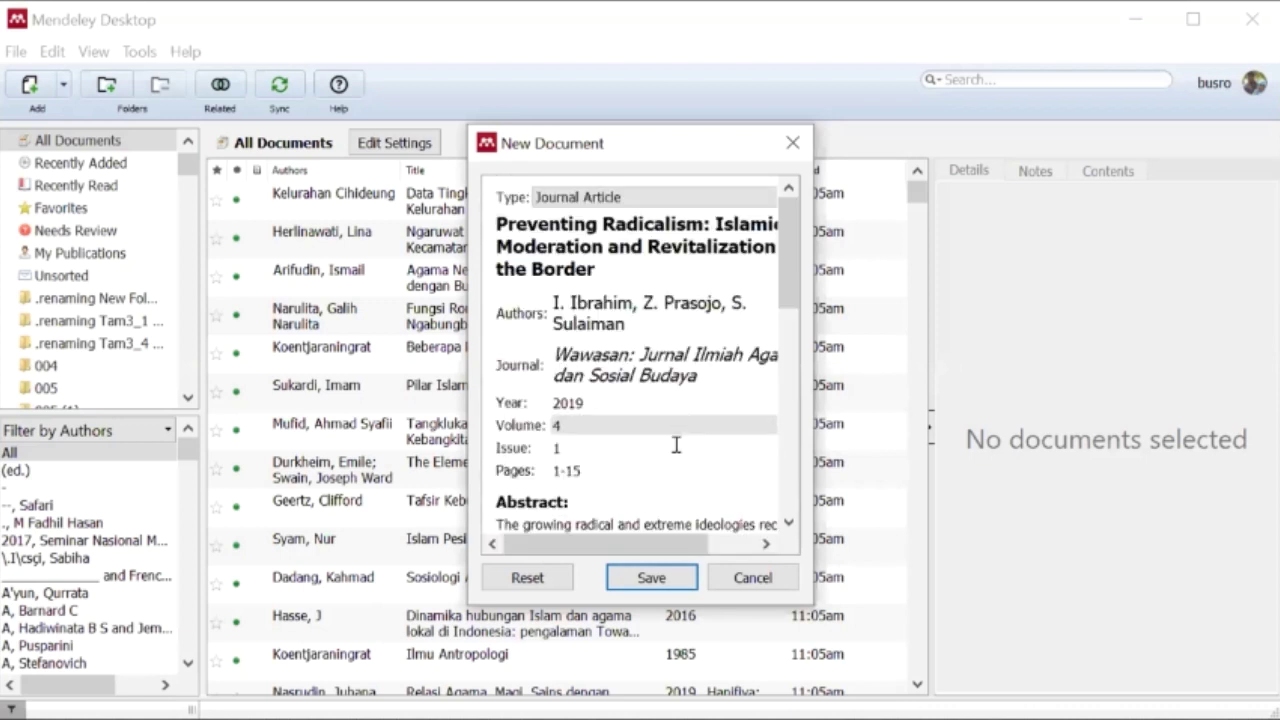
click(628, 300)
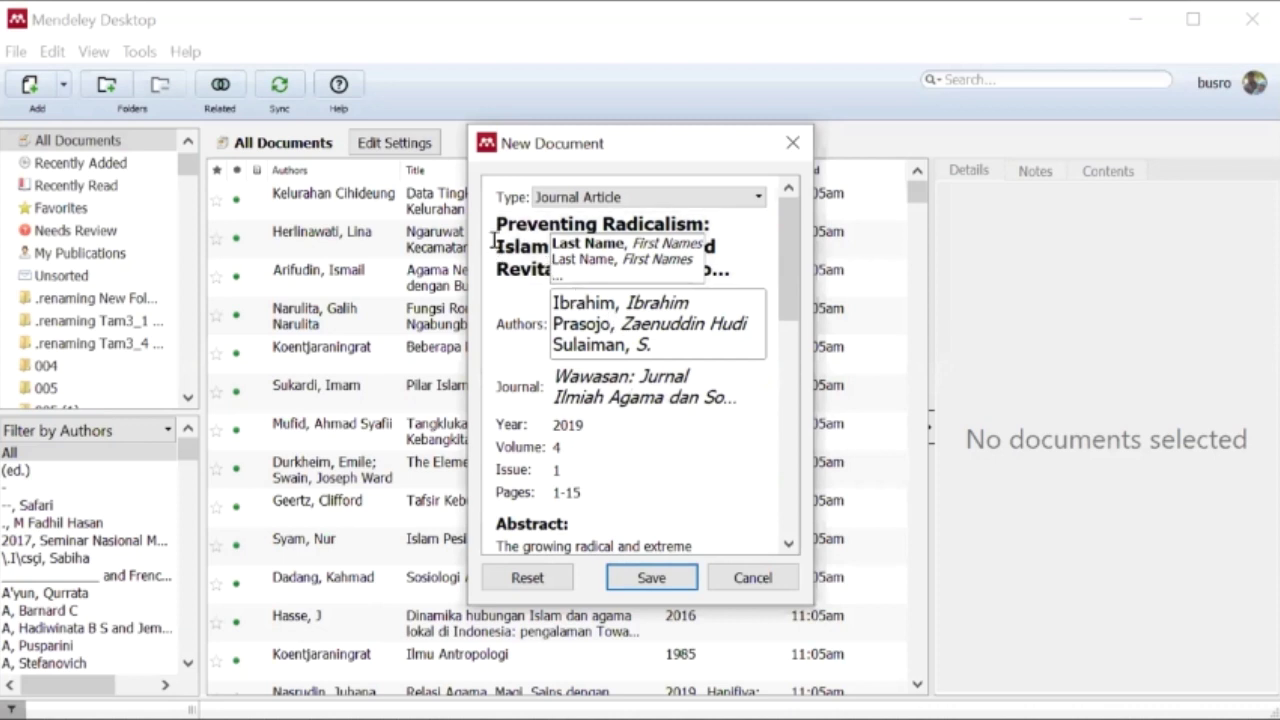
click(596, 254)
scroll(605, 375, down, 5)
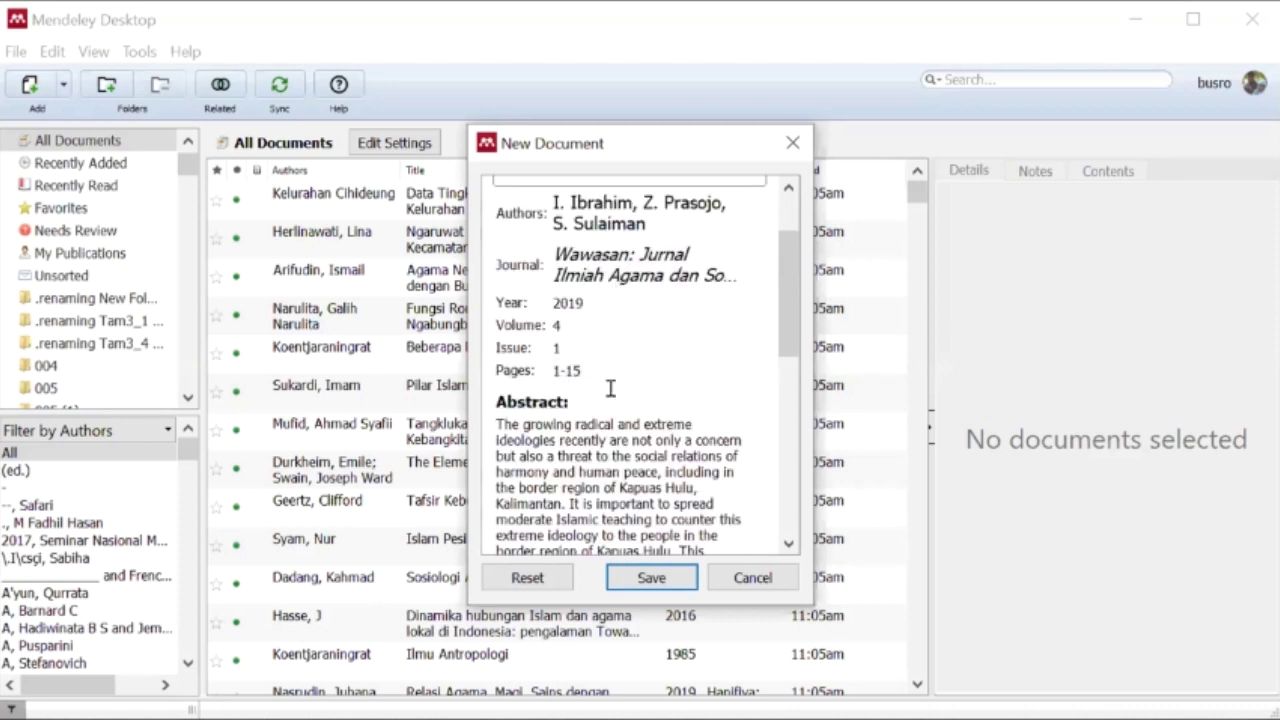
scroll(610, 386, up, 5)
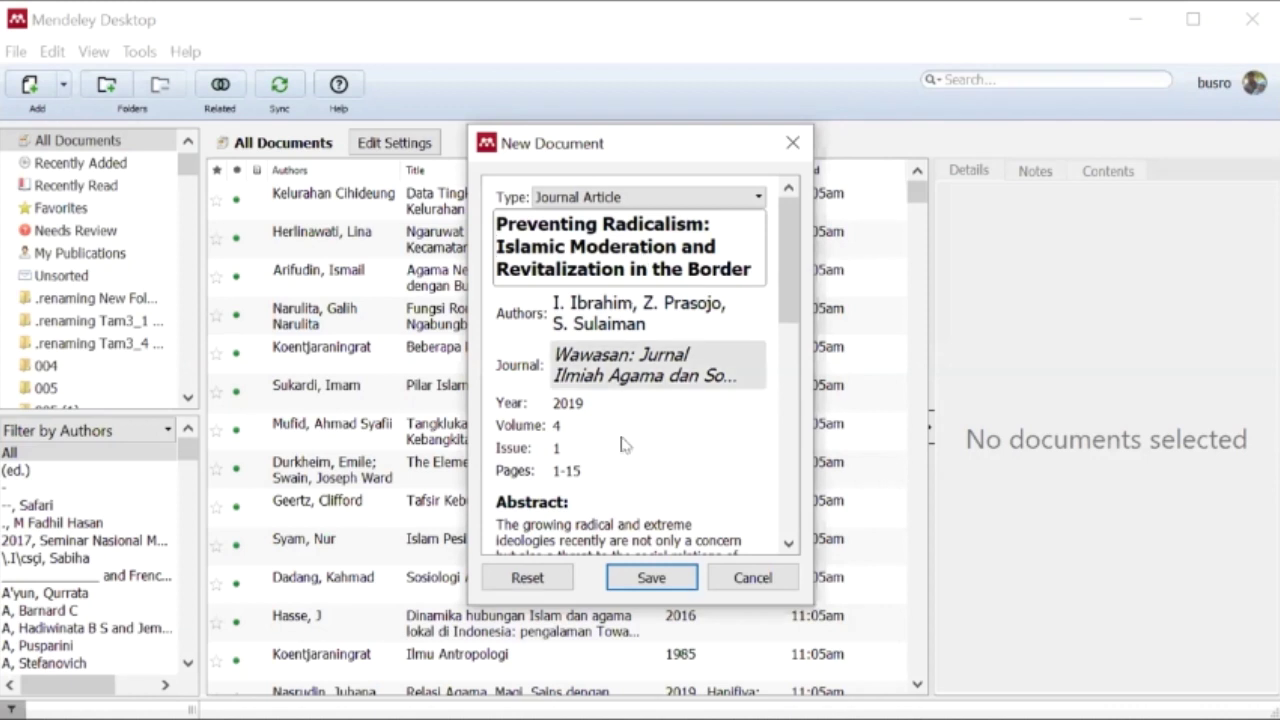
scroll(620, 490, down, 5)
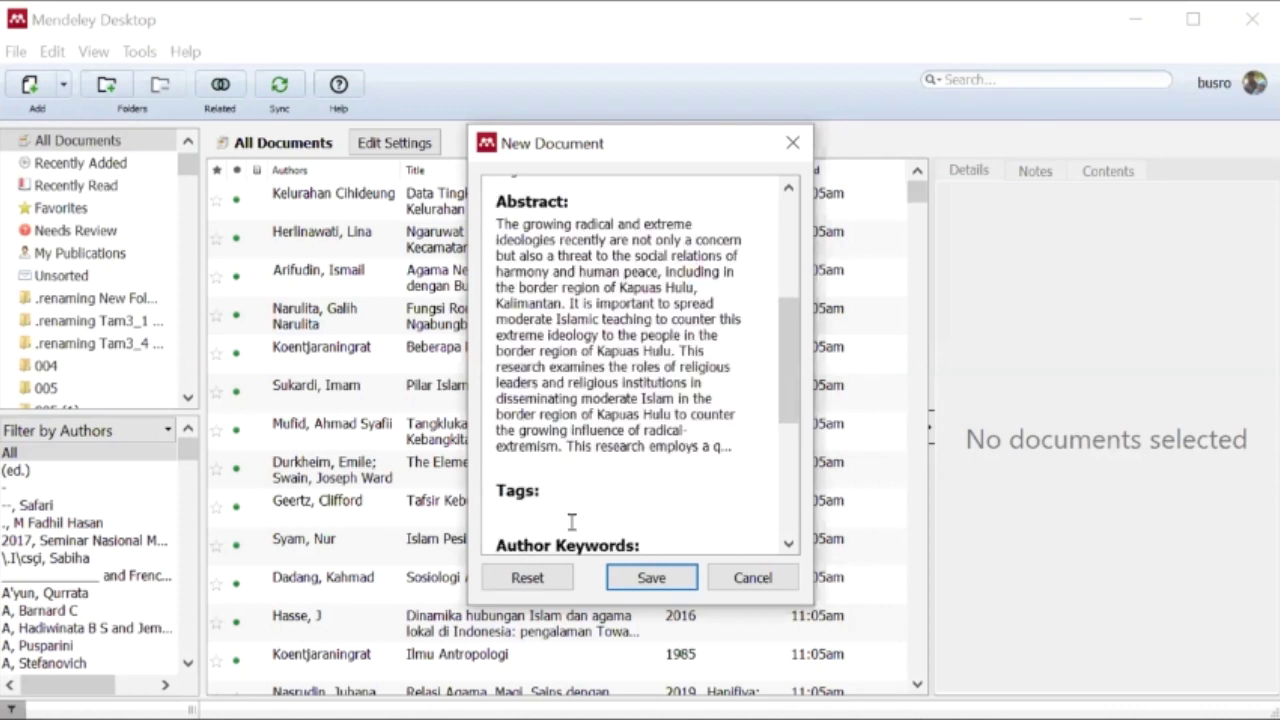
scroll(571, 523, down, 5)
click(706, 522)
click(716, 520)
scroll(652, 440, up, 10)
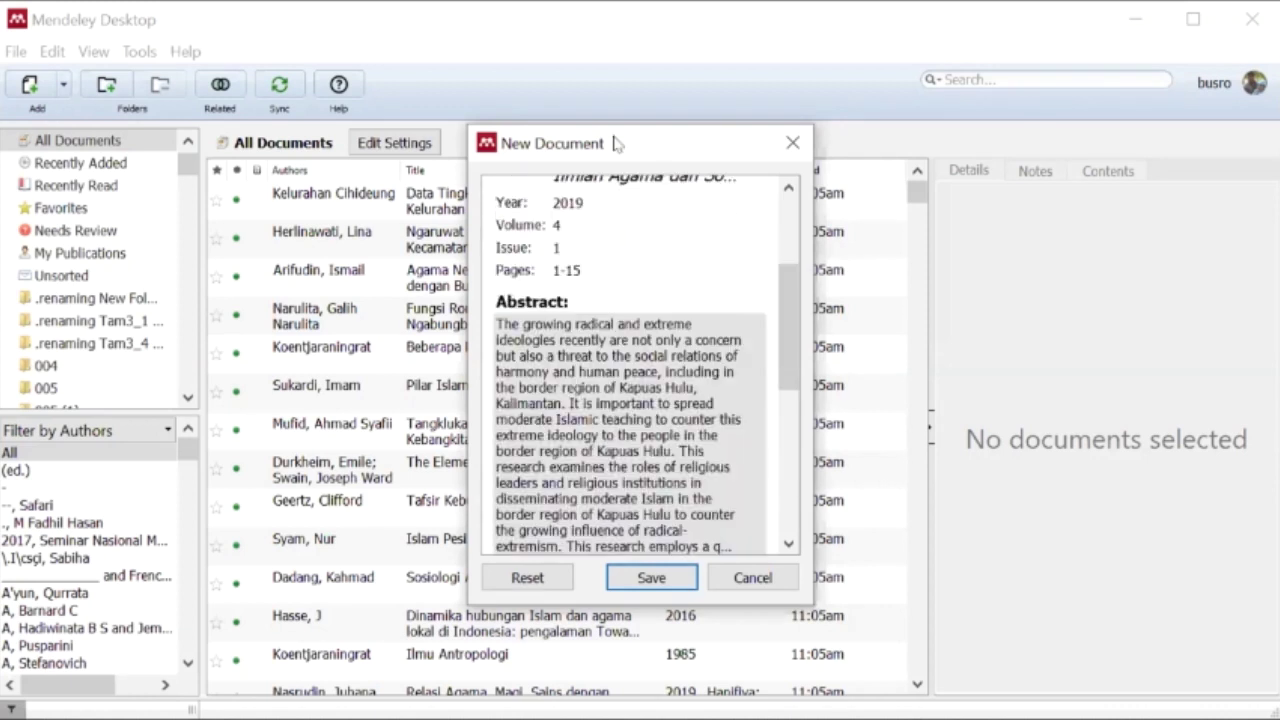
click(643, 360)
drag(552, 354, 764, 368)
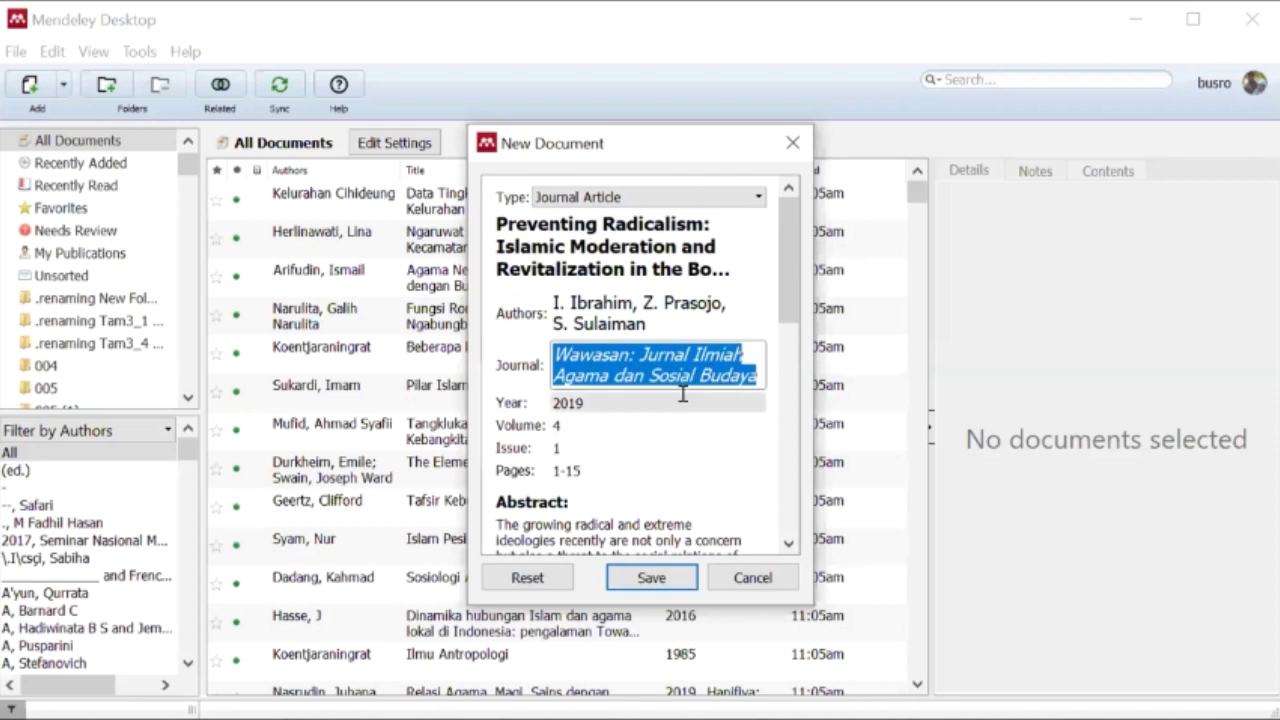
scroll(669, 411, down, 10)
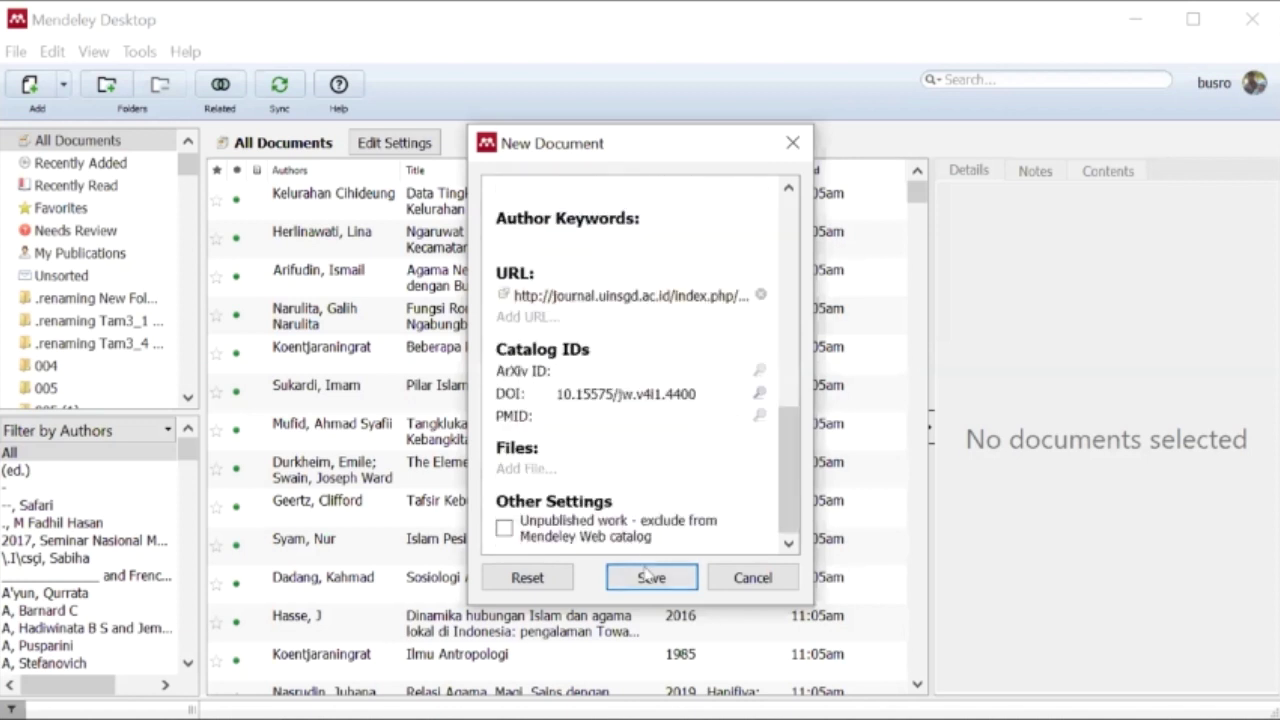
click(648, 577)
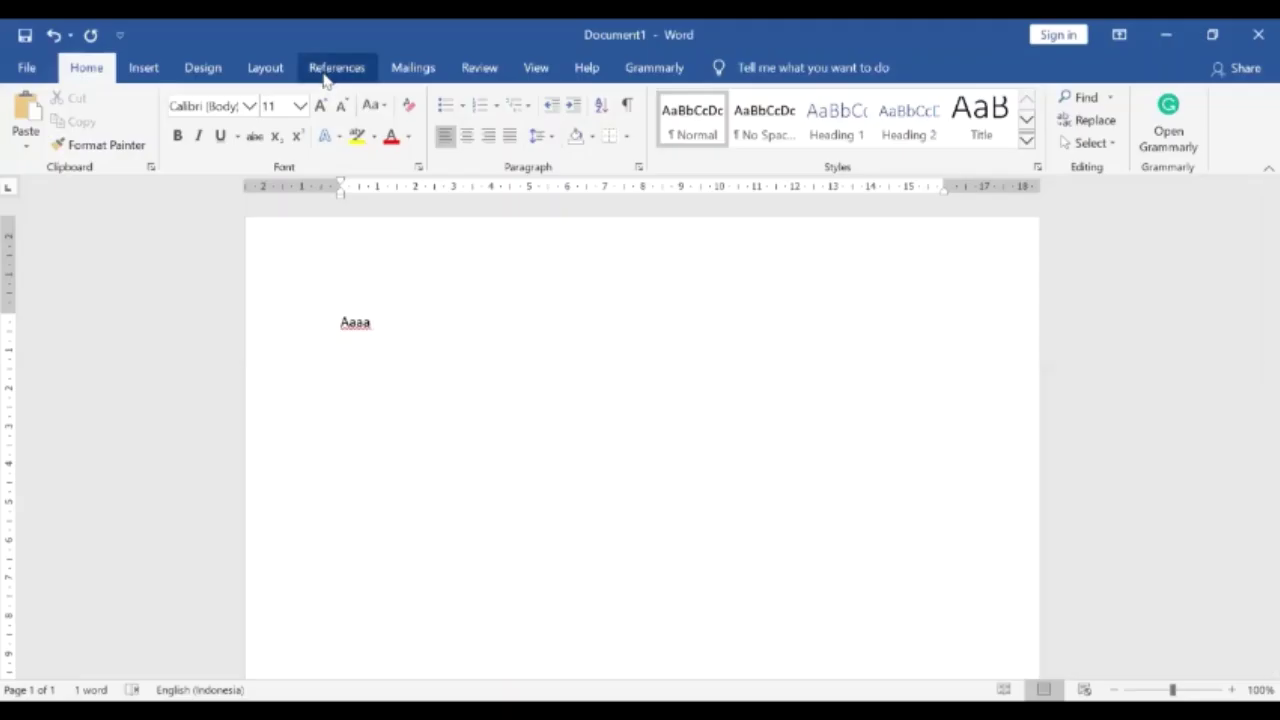
click(334, 67)
- Cite the Preventing Radicalism article after 'Aaaa' and add its bibliography on the line below
click(390, 140)
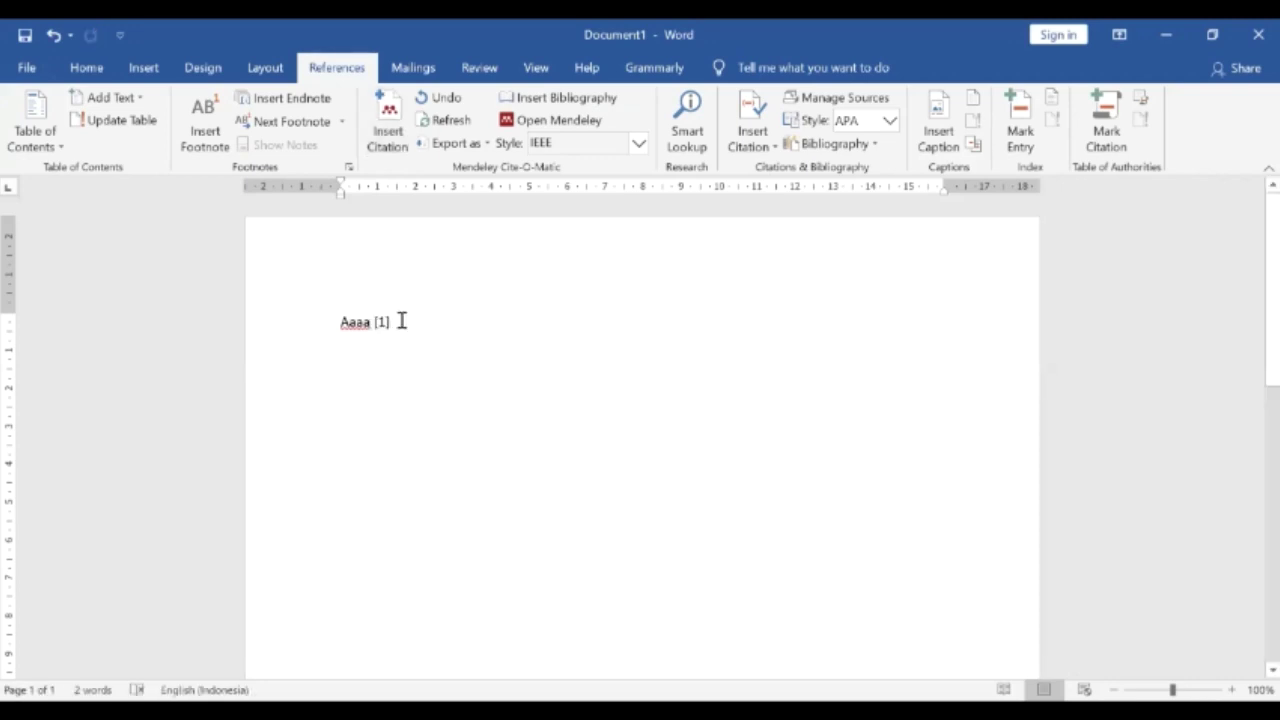
key(Return)
key(Return)
click(543, 100)
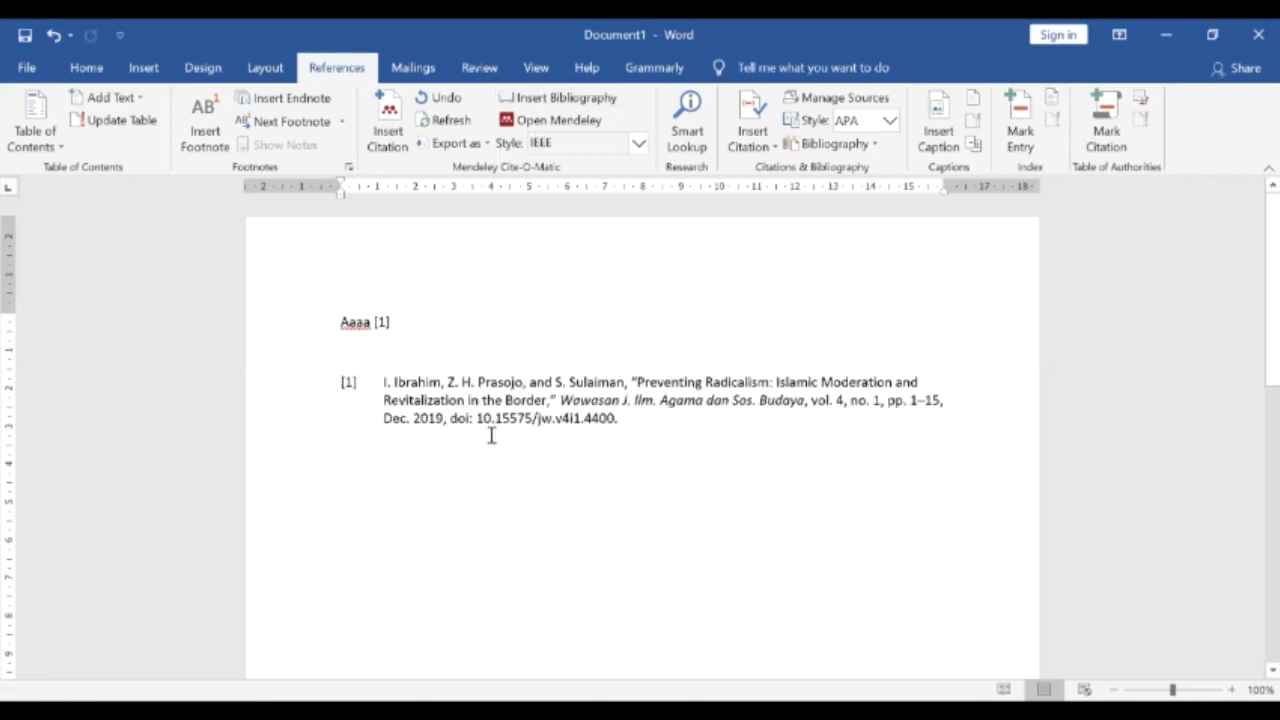
click(560, 394)
drag(558, 400, 805, 400)
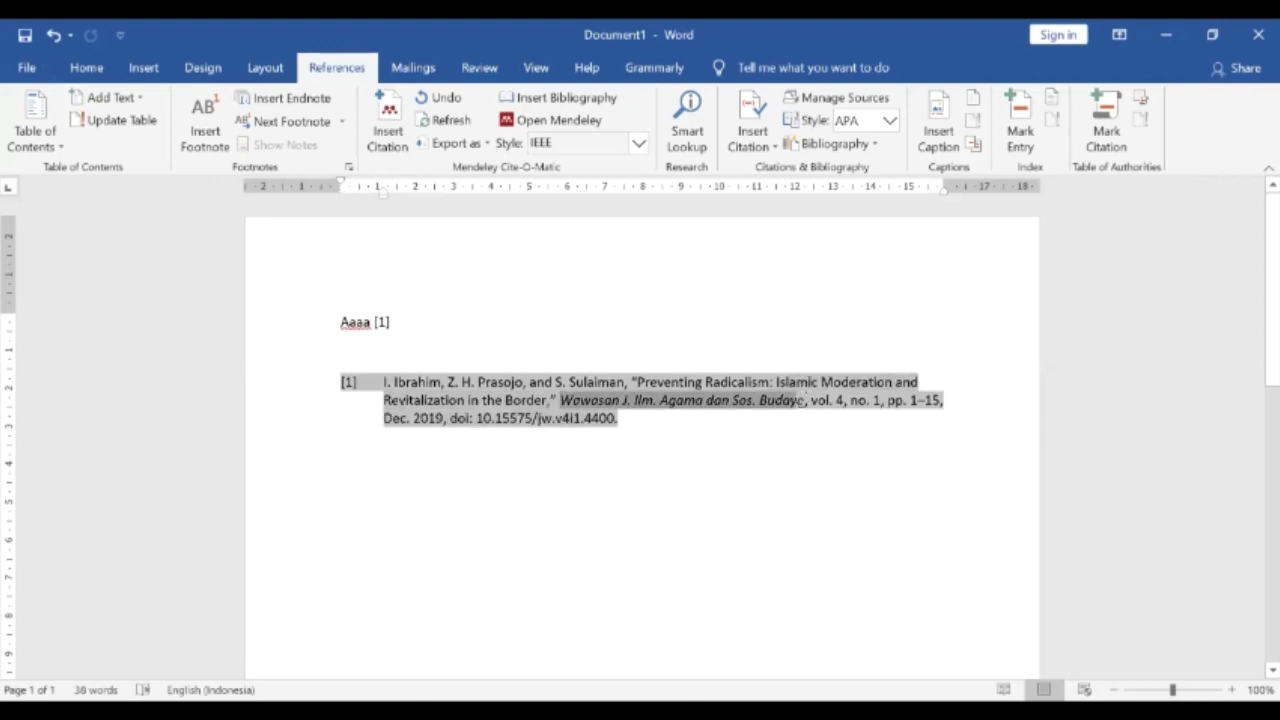
click(603, 450)
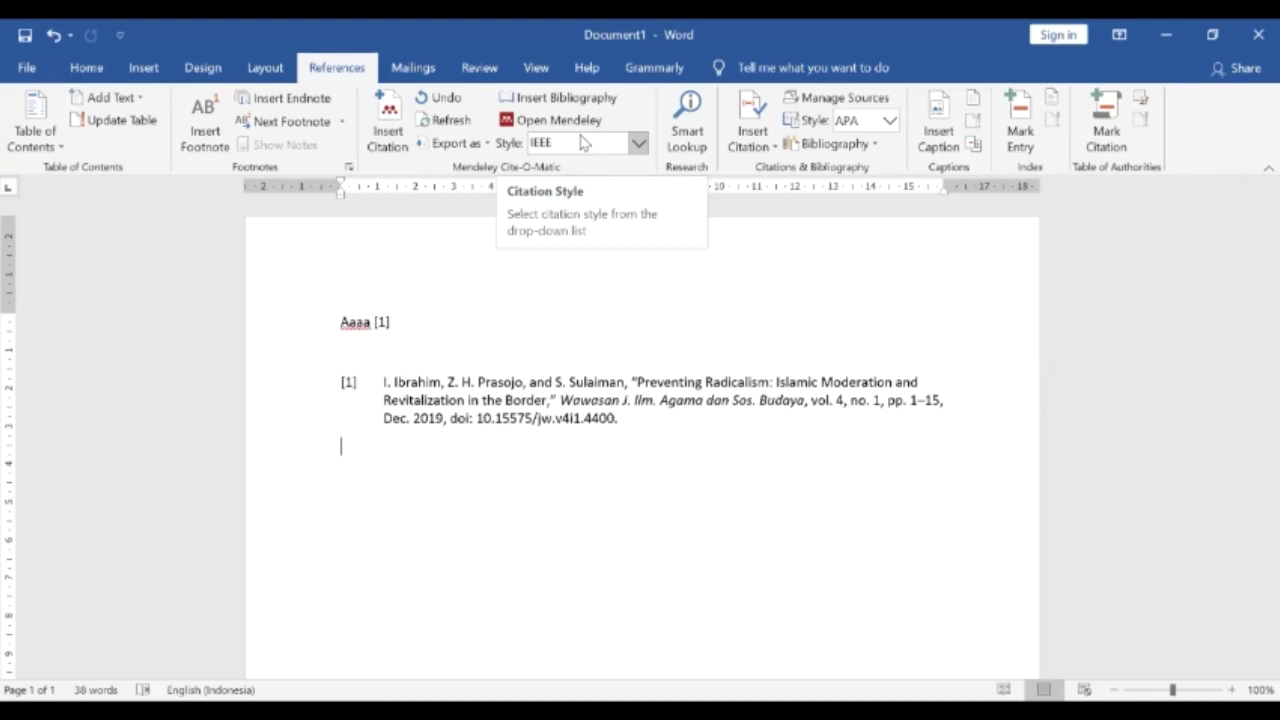
- Switch the Mendeley citation style to APA 6th edition, then back to IEEE
click(585, 143)
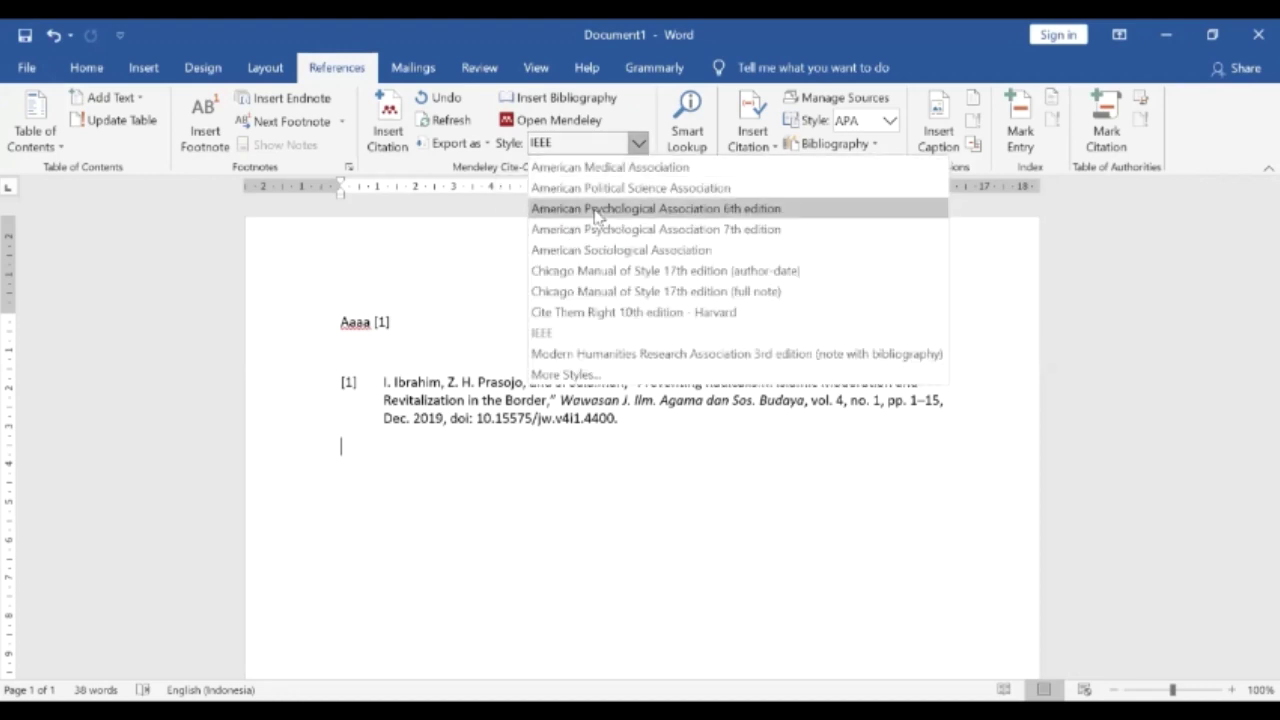
click(597, 209)
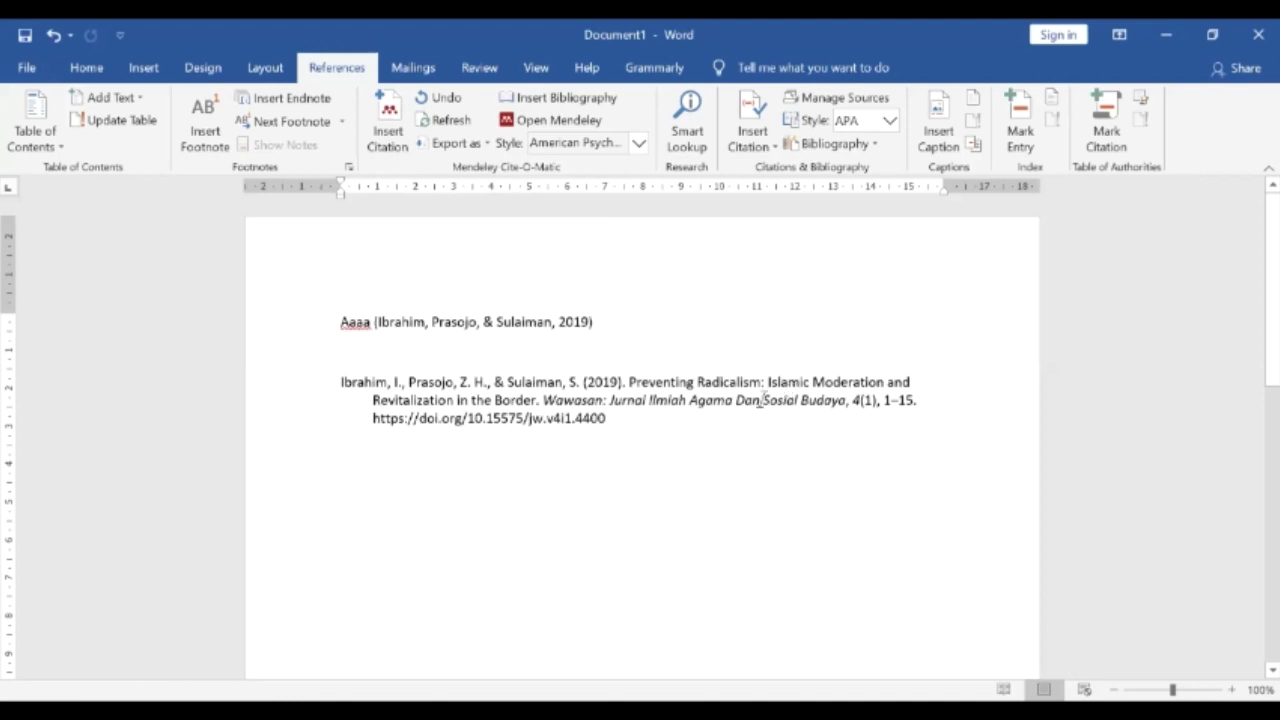
click(580, 147)
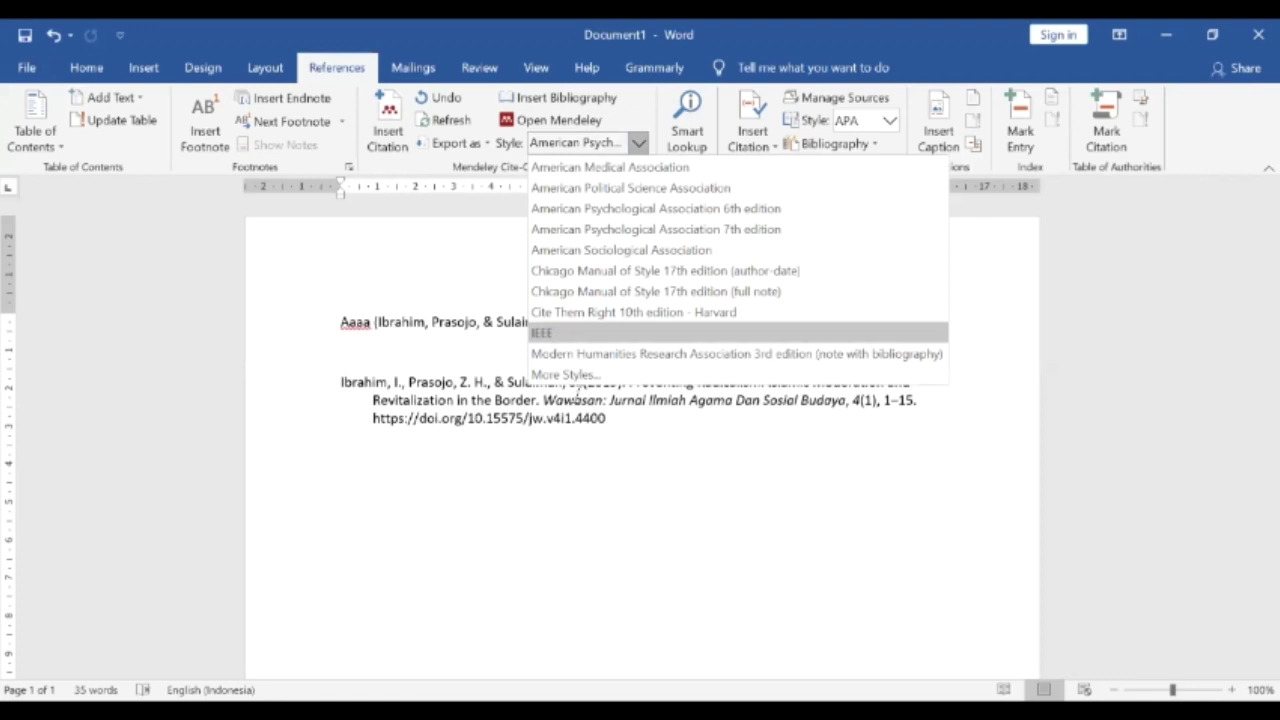
key(Return)
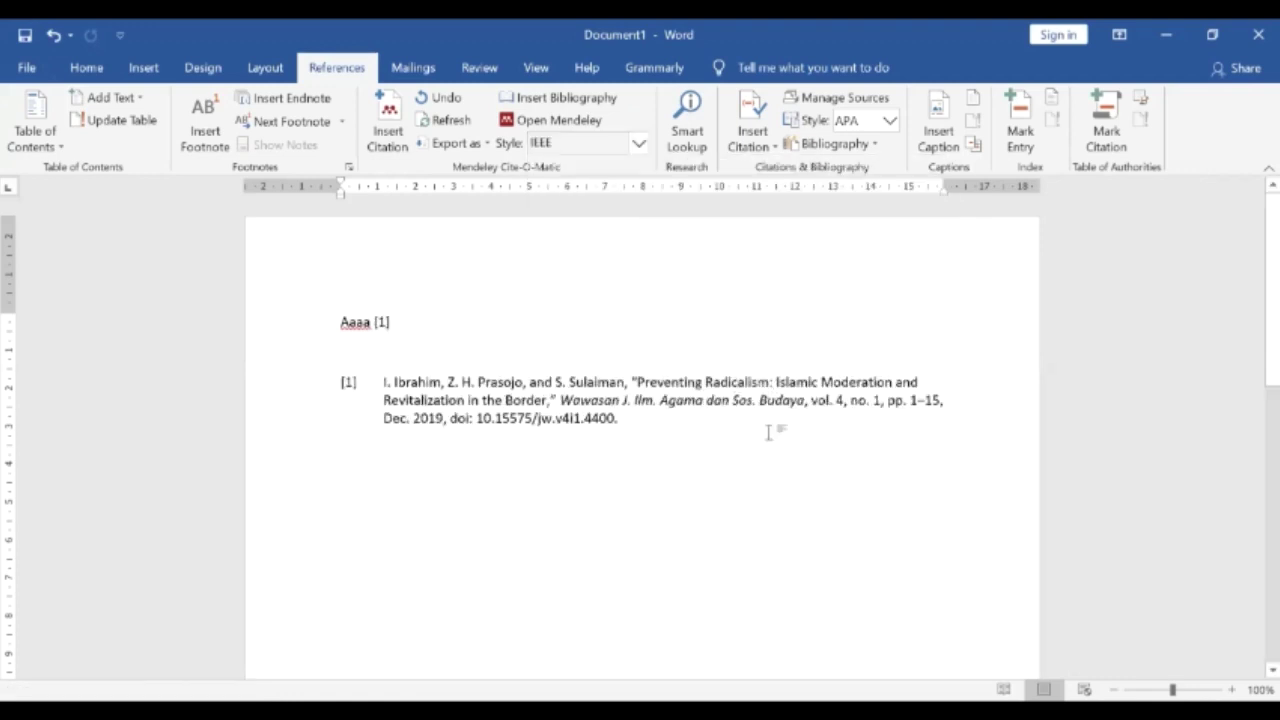